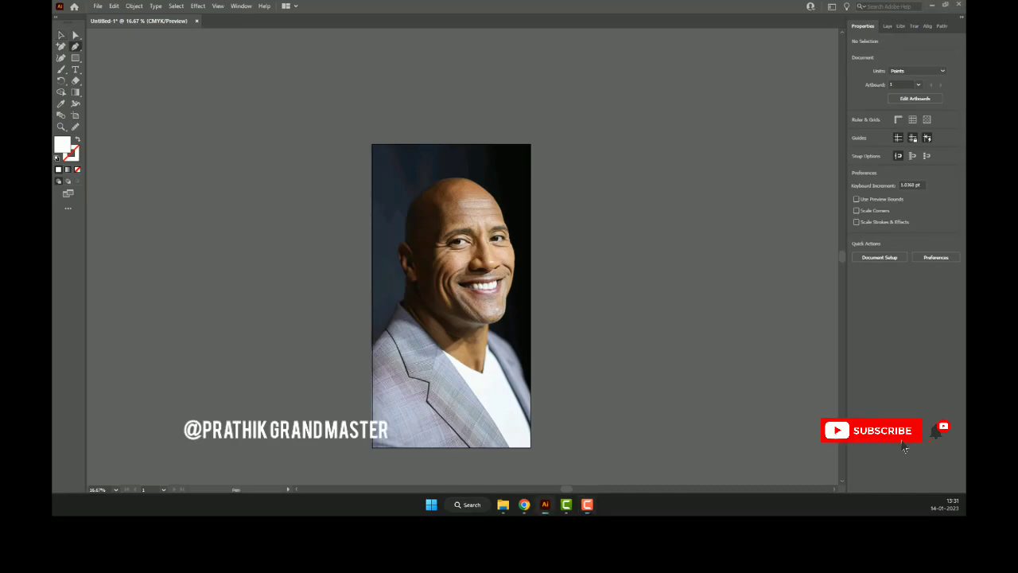
# - Zoom in and pan to a 200% close-up of the shirt's V-neck
pyautogui.hotkey('ctrl', '=')
pyautogui.hotkey('ctrl', '=')
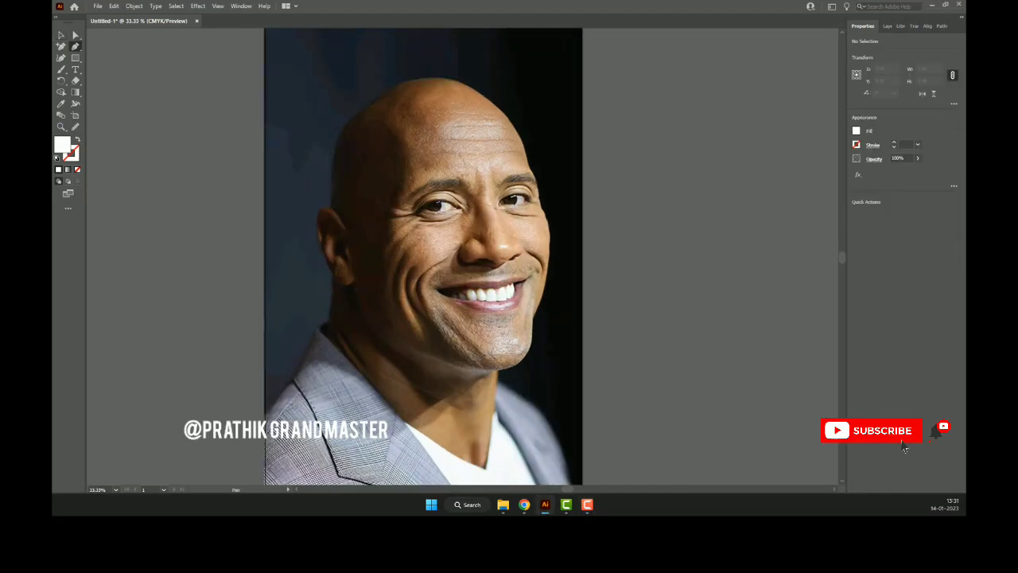
pyautogui.moveTo(421, 254)
pyautogui.mouseDown()
pyautogui.moveTo(371, 254)
pyautogui.moveTo(366, 183)
pyautogui.mouseUp()
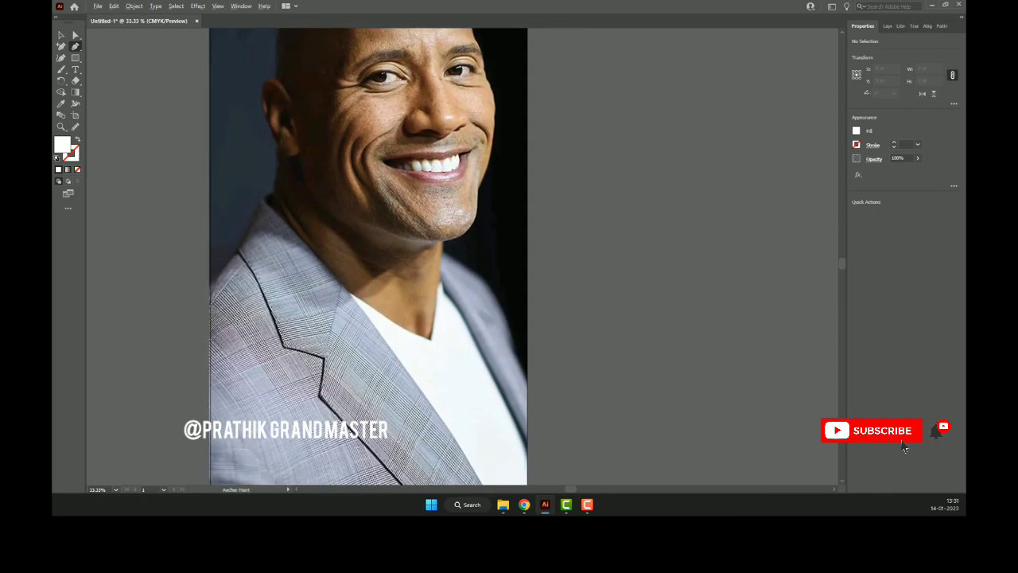
pyautogui.scroll(5, 431, 336)
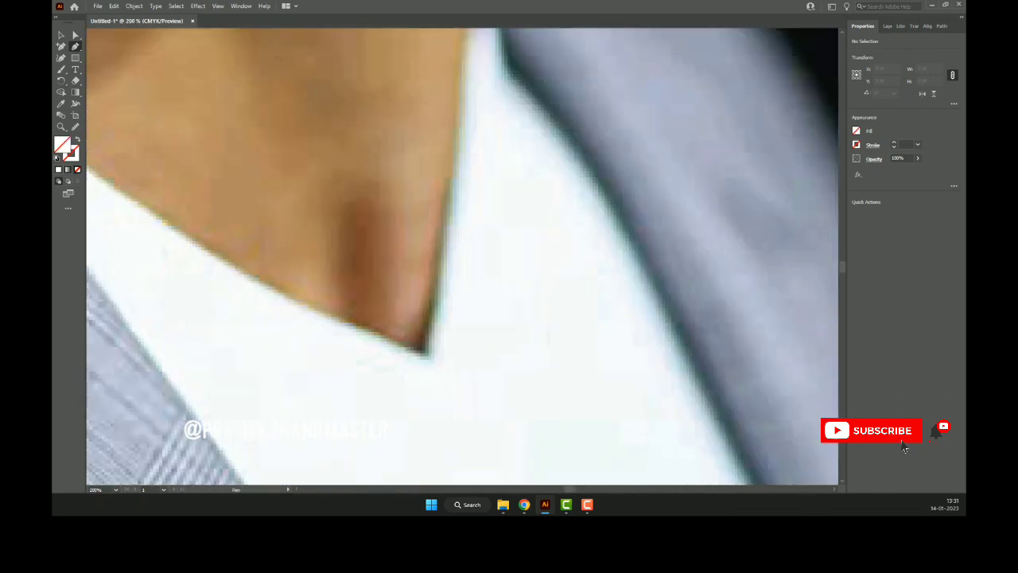
# - Pen-trace anchors from the V-neck tip up the neck toward the jaw
pyautogui.click(429, 348)
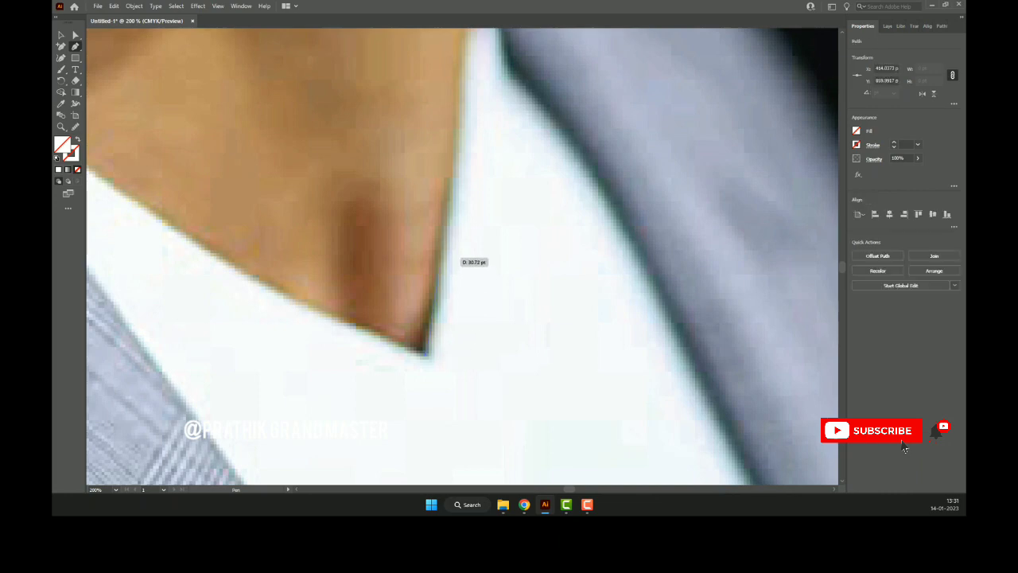
pyautogui.click(441, 256)
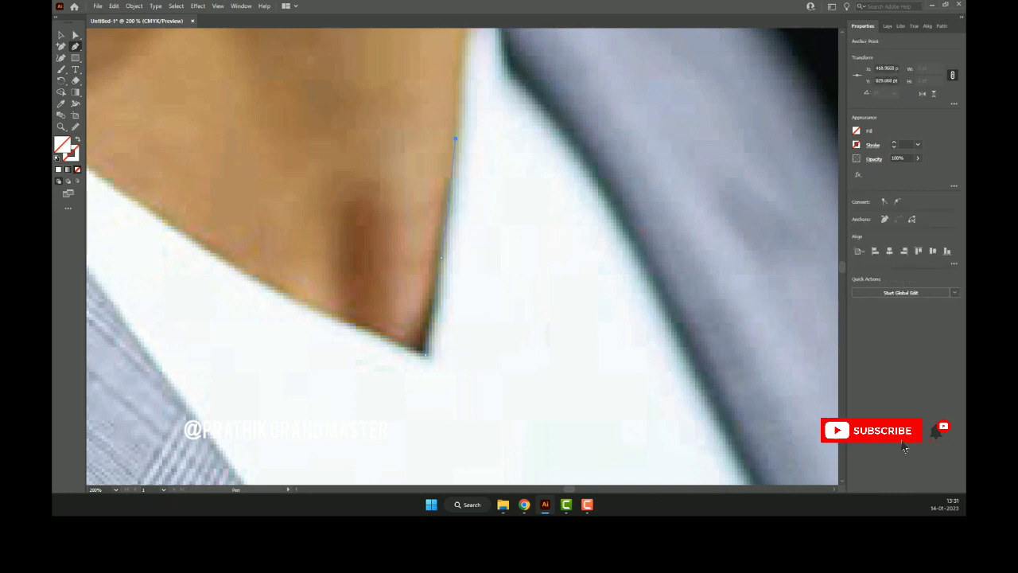
pyautogui.scroll(3, 454, 140)
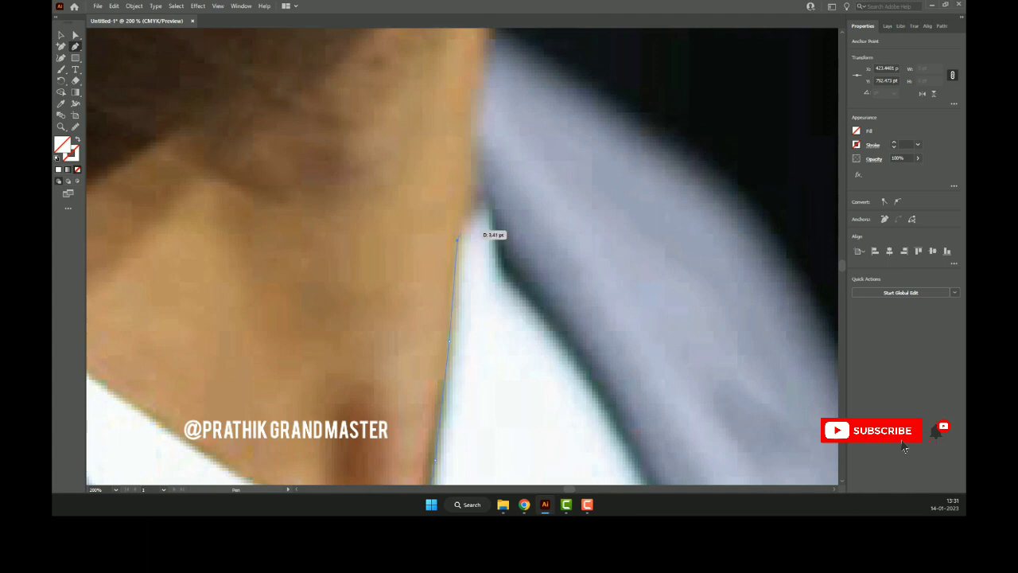
pyautogui.scroll(3, 480, 202)
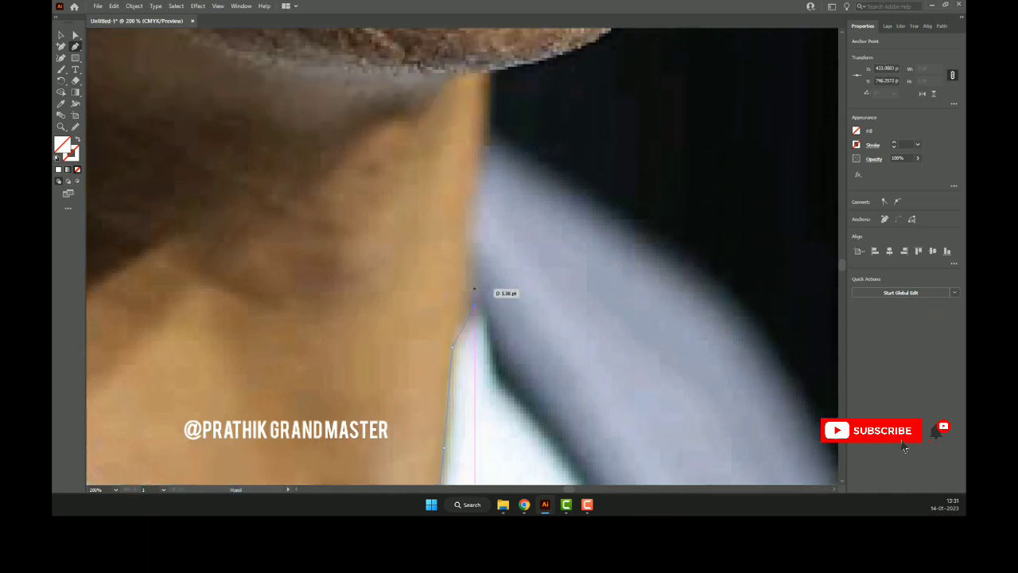
pyautogui.click(474, 304)
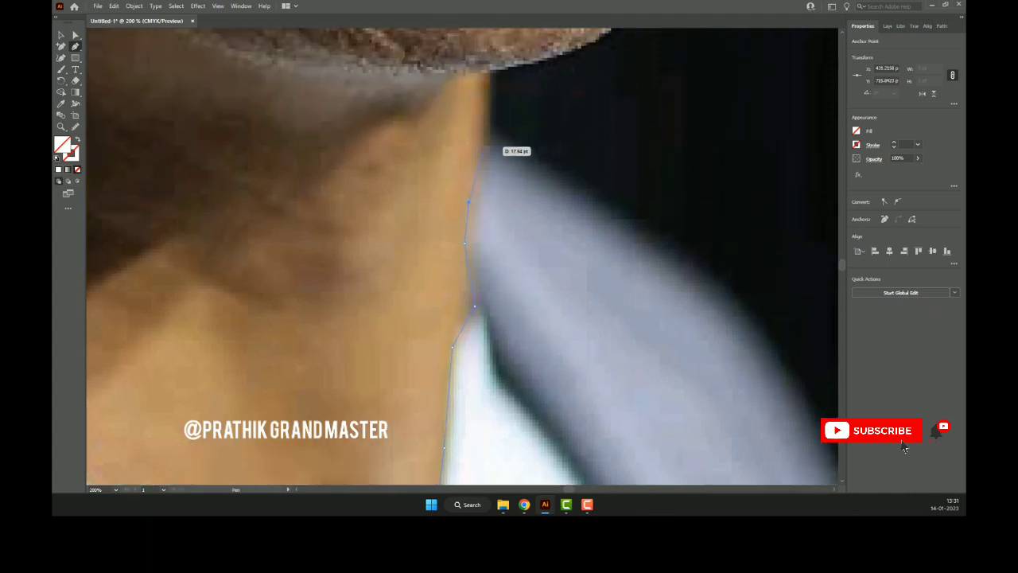
pyautogui.click(488, 138)
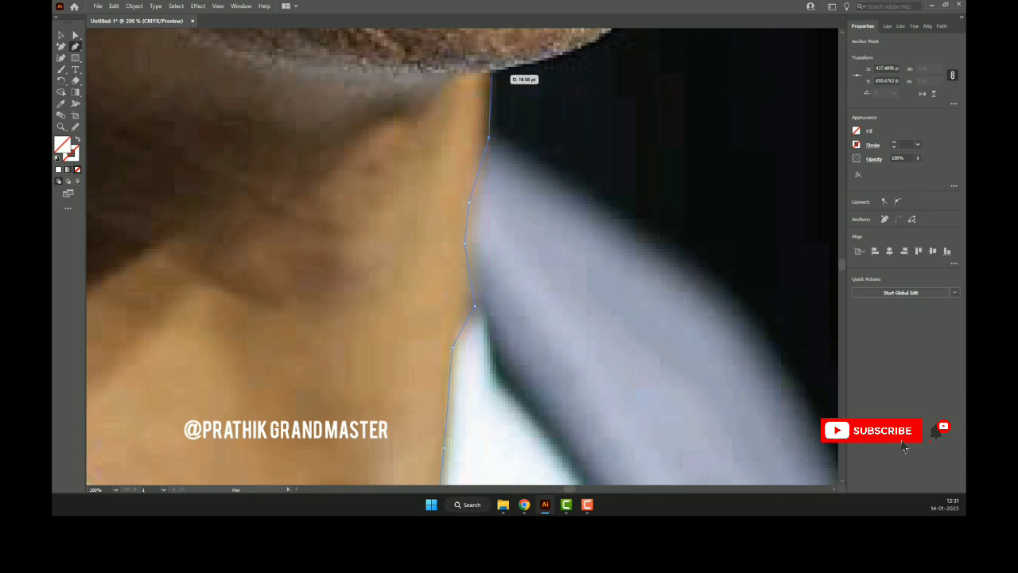
pyautogui.scroll(5, 491, 119)
pyautogui.hscroll(3, 398, 318)
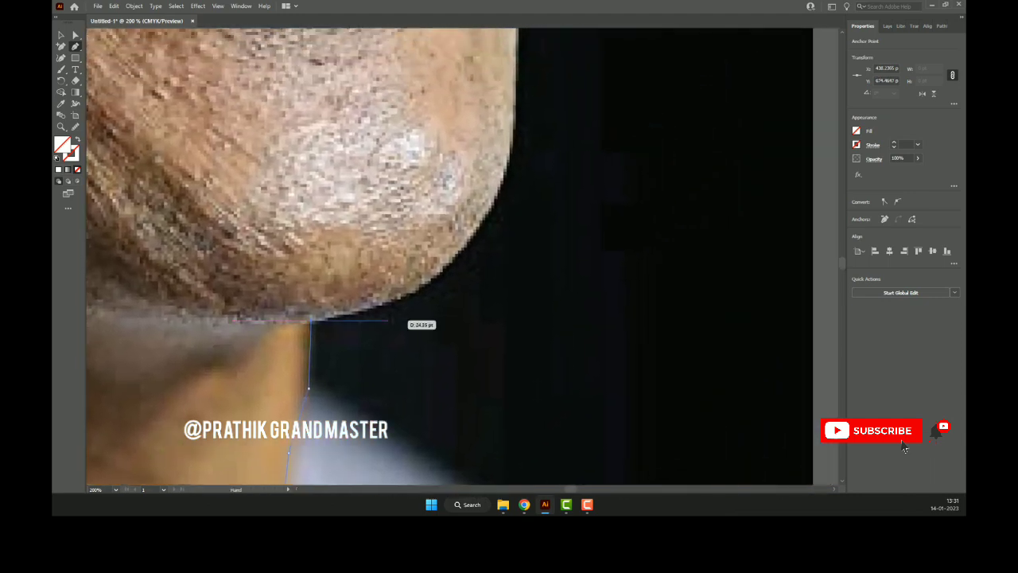
# - Curve the outline under the chin, along the jaw and up the cheek, undoing the misplaced cheek anchor
pyautogui.moveTo(472, 235); pyautogui.dragTo(525, 159)
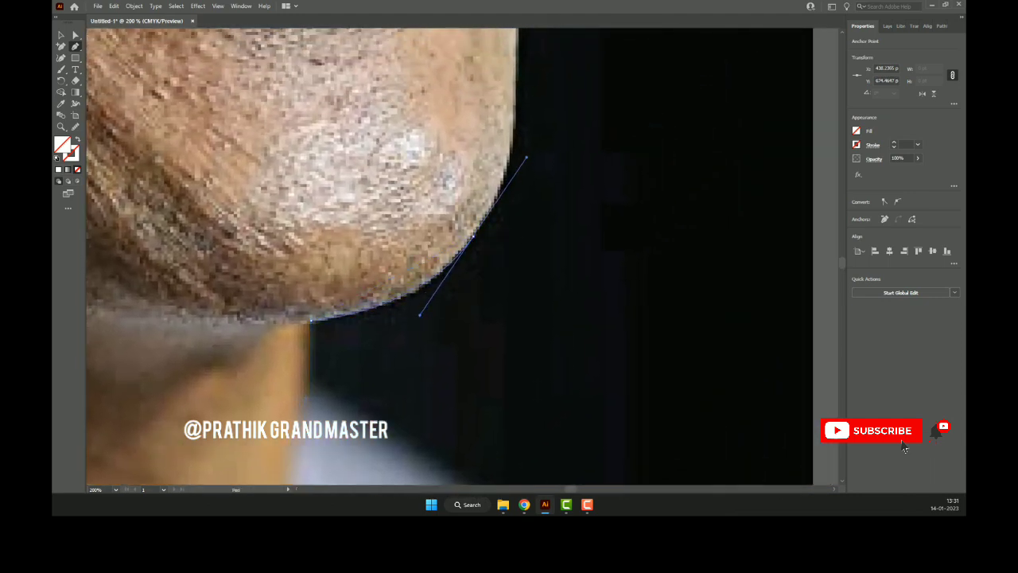
pyautogui.scroll(5, 477, 302)
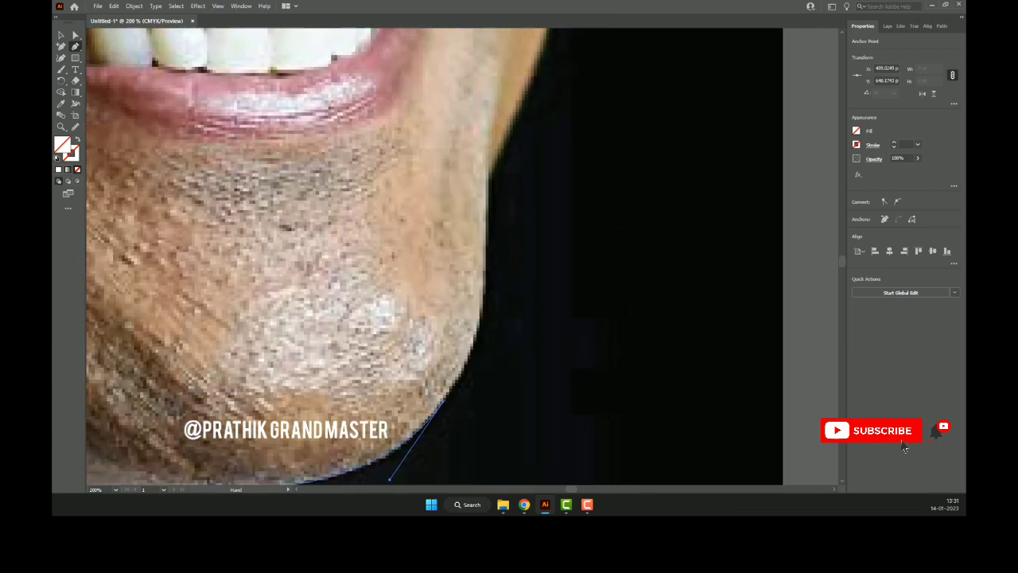
pyautogui.moveTo(480, 291); pyautogui.dragTo(486, 215)
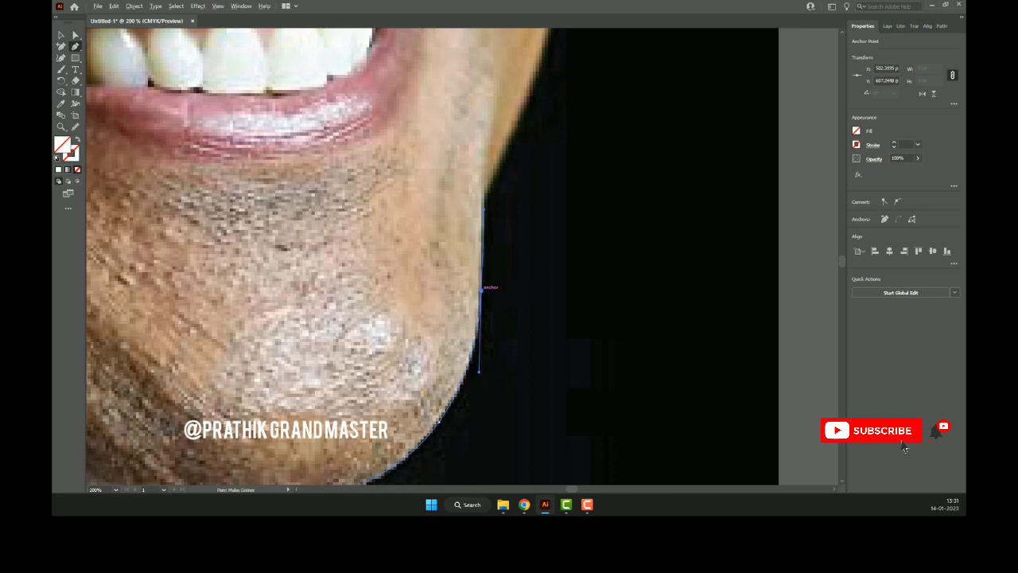
pyautogui.moveTo(520, 274); pyautogui.dragTo(505, 344)
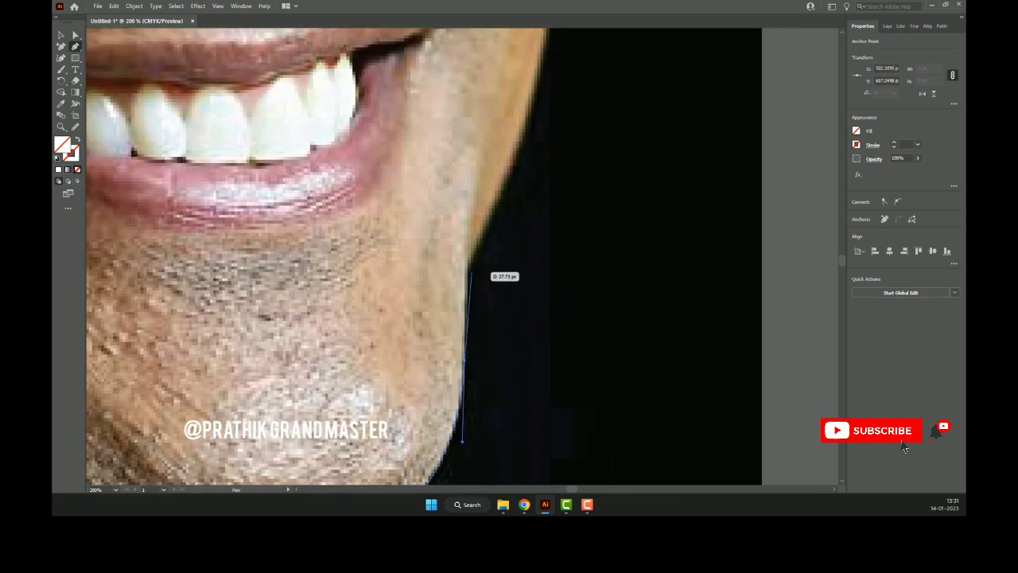
pyautogui.moveTo(469, 269); pyautogui.dragTo(425, 428)
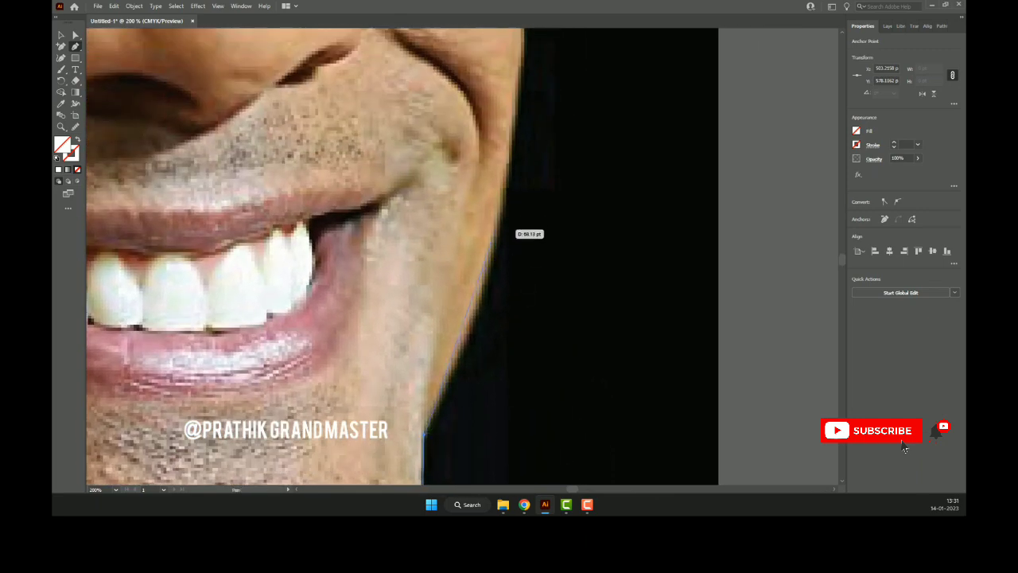
pyautogui.moveTo(493, 284); pyautogui.dragTo(482, 324)
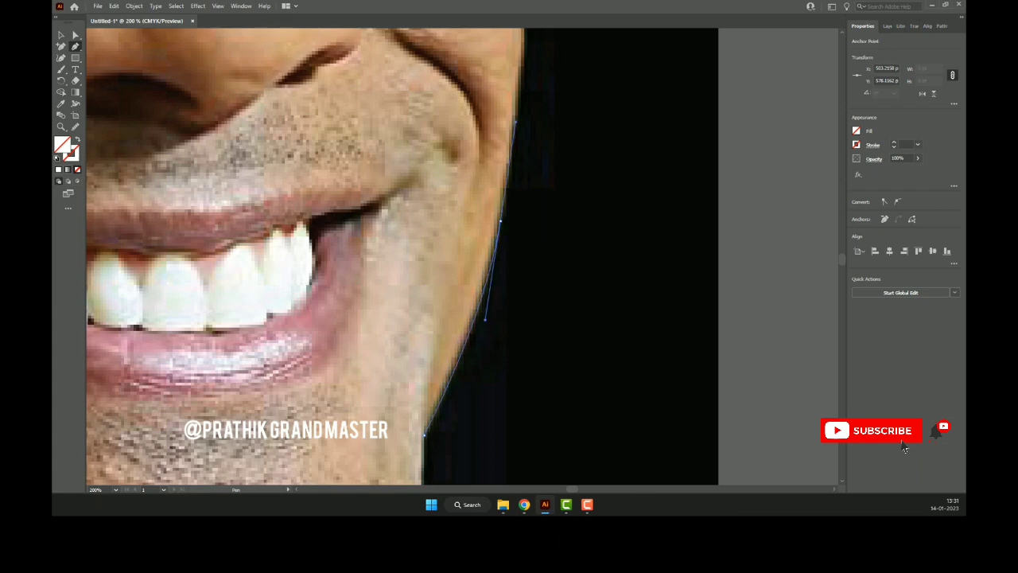
pyautogui.moveTo(517, 191); pyautogui.dragTo(514, 384)
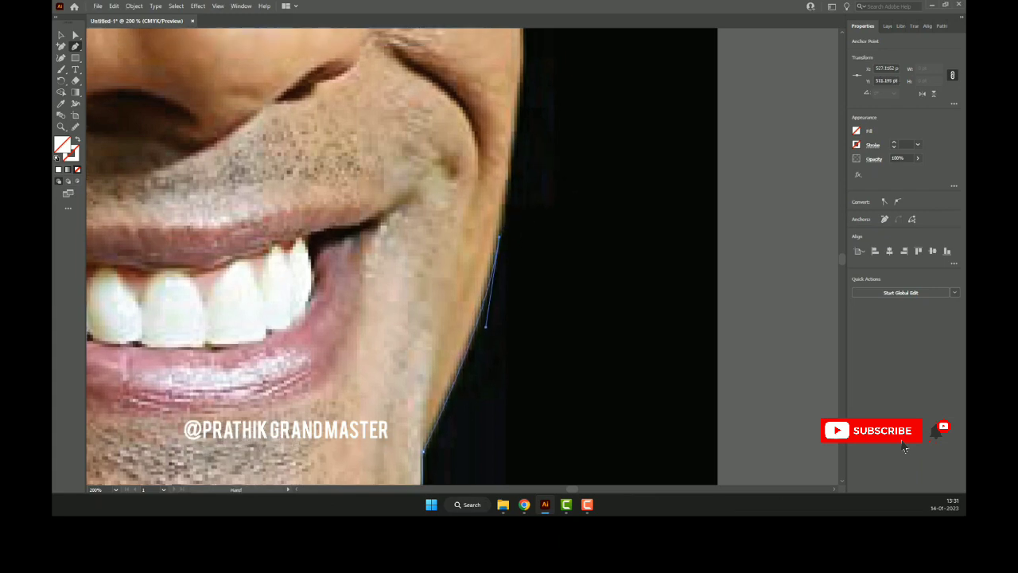
pyautogui.moveTo(512, 263); pyautogui.dragTo(515, 199)
pyautogui.hotkey('ctrl', 'z')
# - Re-place the curved cheek anchor and the anchor below the eye, undoing the last segments
pyautogui.click(511, 243)
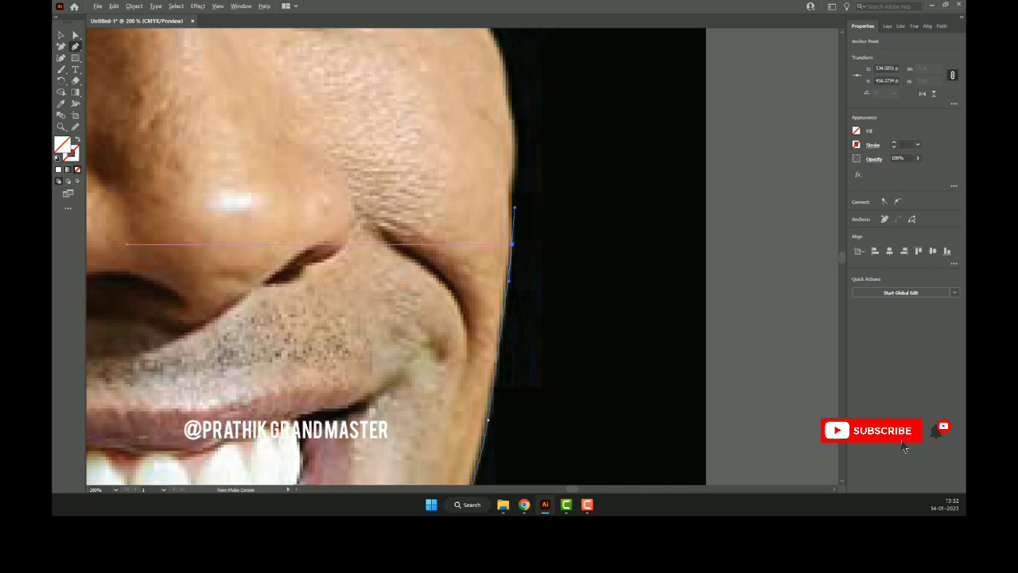
pyautogui.moveTo(511, 243); pyautogui.dragTo(513, 209)
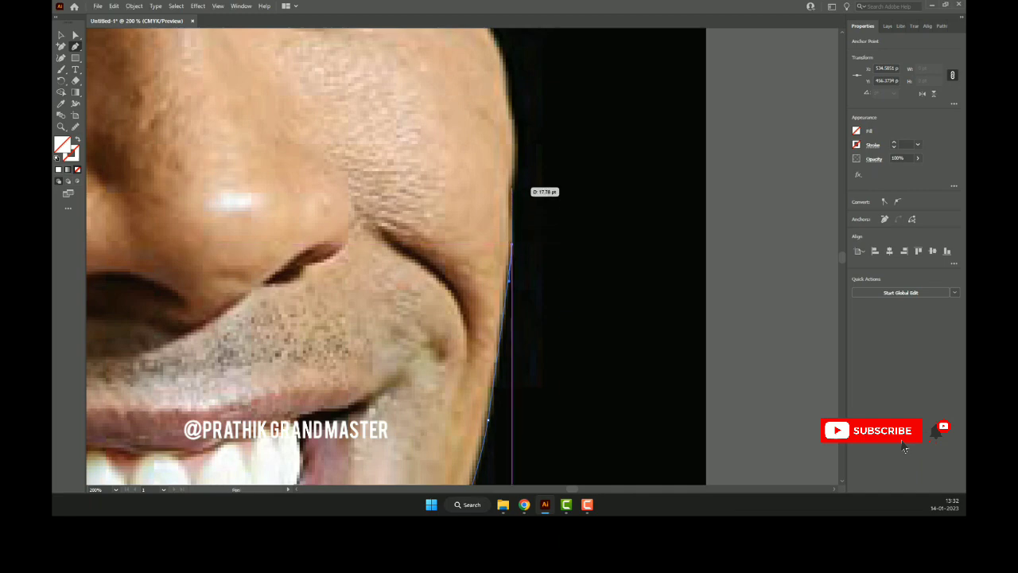
pyautogui.scroll(5, 517, 199)
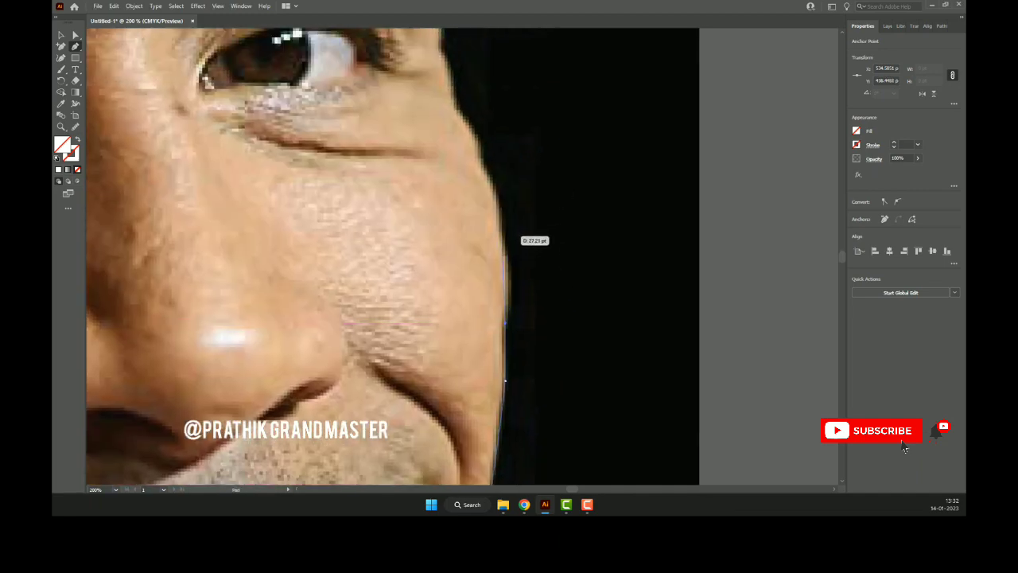
pyautogui.moveTo(501, 233); pyautogui.dragTo(520, 272)
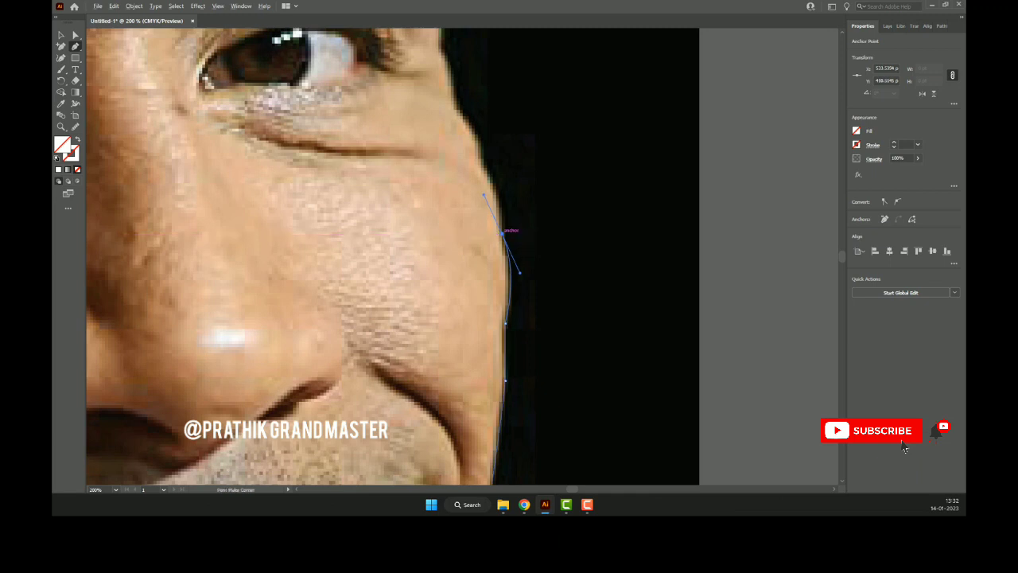
pyautogui.scroll(4, 517, 275)
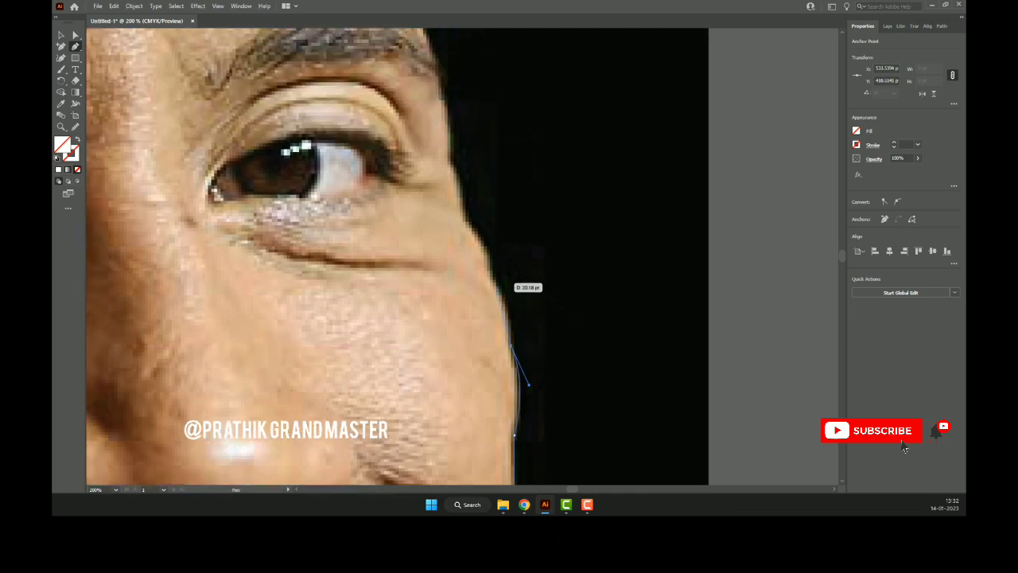
pyautogui.hotkey('ctrl', 'z')
pyautogui.hotkey('ctrl', 'shift', 'z')
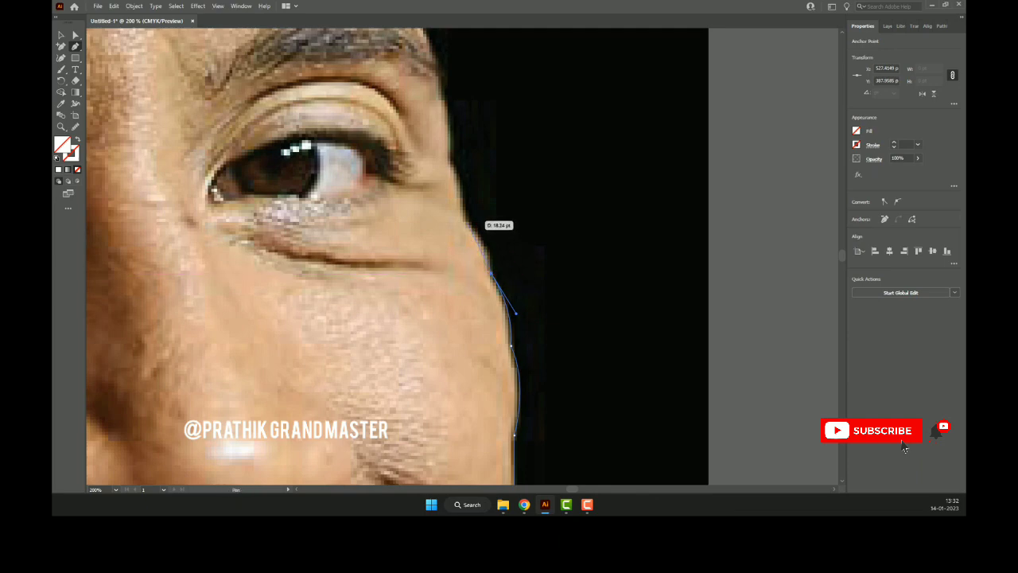
pyautogui.hotkey('ctrl', 'z')
pyautogui.hotkey('ctrl', 'z')
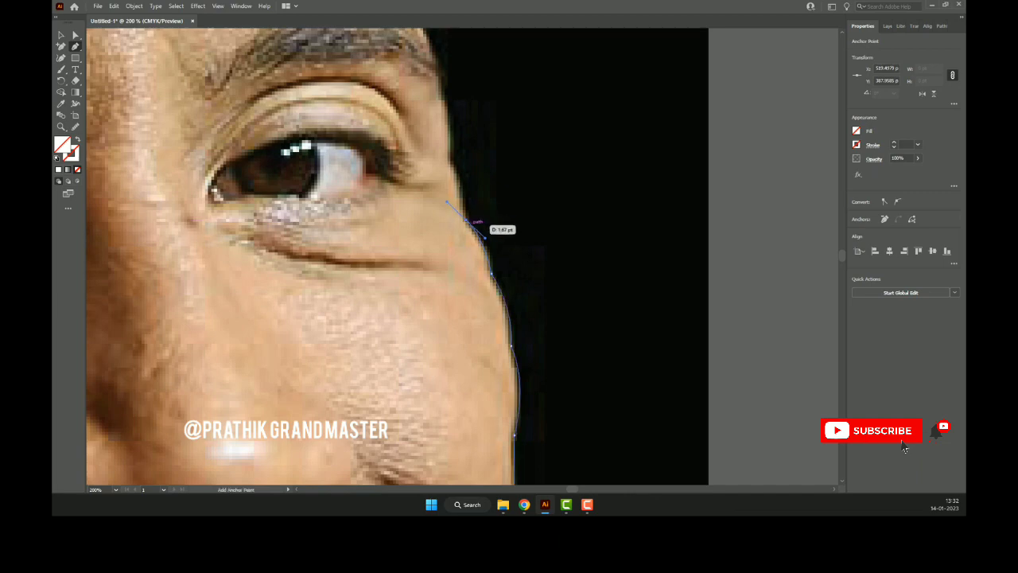
# - Add corner anchors on the edge beside the eye and up the temple
pyautogui.moveTo(529, 211); pyautogui.dragTo(529, 306)
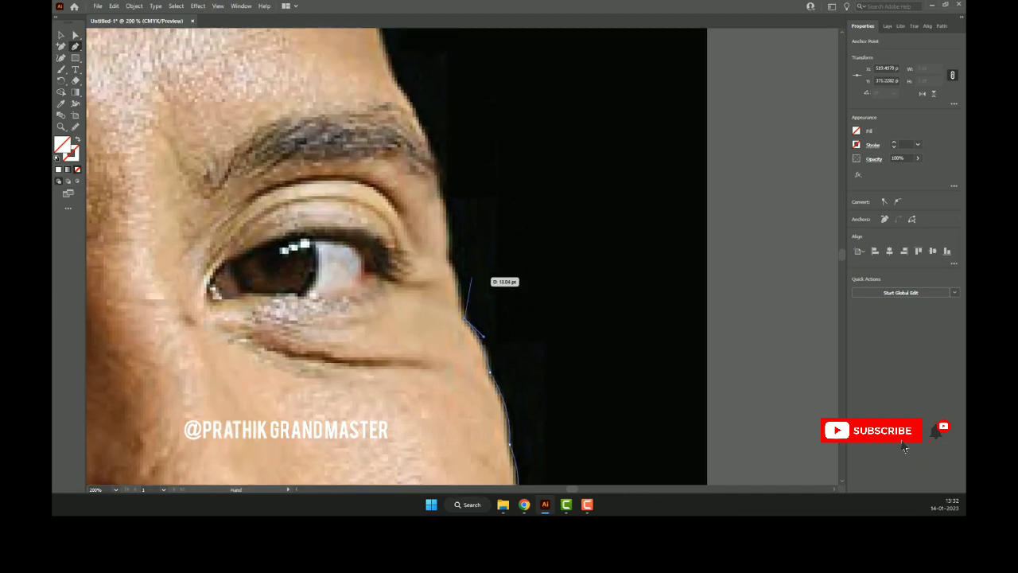
pyautogui.click(447, 258)
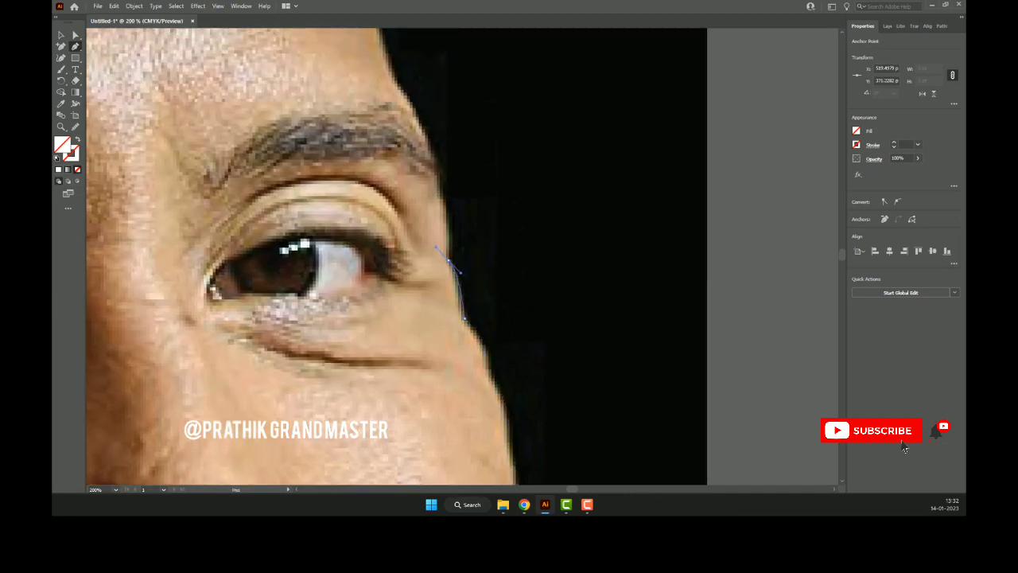
pyautogui.click(448, 260)
pyautogui.click(443, 195)
pyautogui.click(448, 200)
# - Extend curved anchors along the forehead and upper head, turning the last into a corner
pyautogui.moveTo(446, 197); pyautogui.dragTo(470, 336)
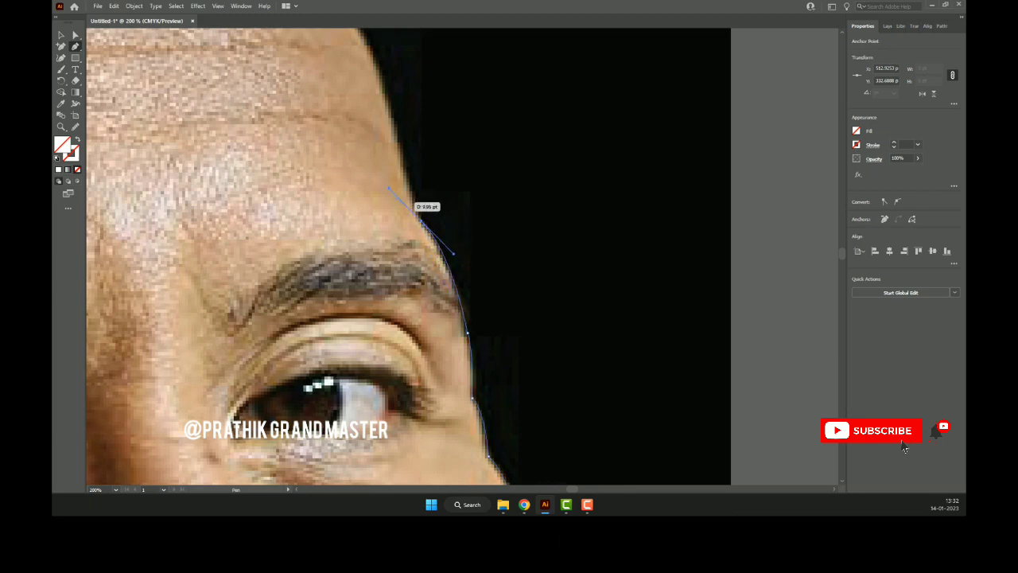
pyautogui.moveTo(426, 218); pyautogui.dragTo(433, 326)
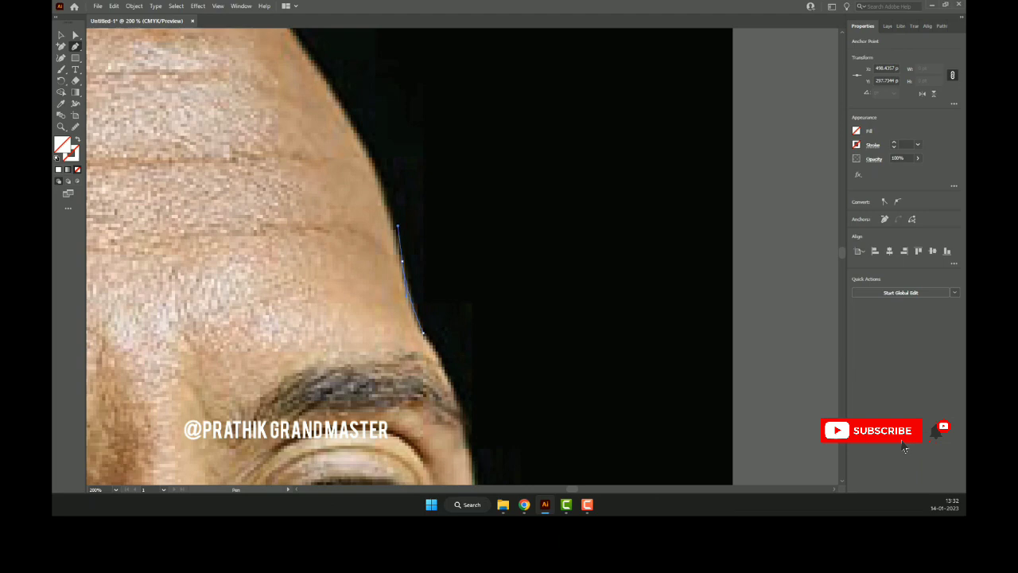
pyautogui.moveTo(402, 243); pyautogui.dragTo(495, 357)
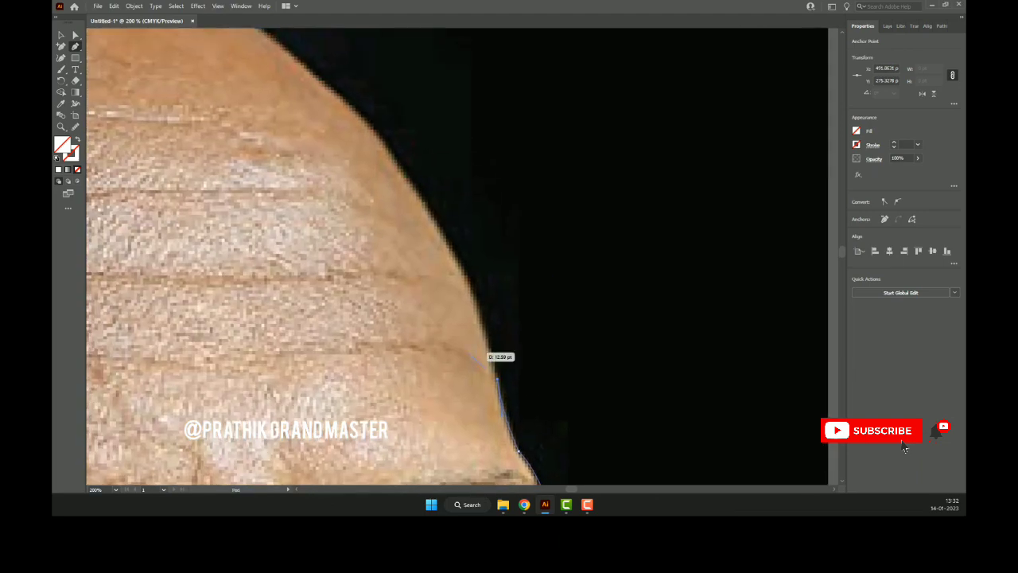
pyautogui.click(438, 225)
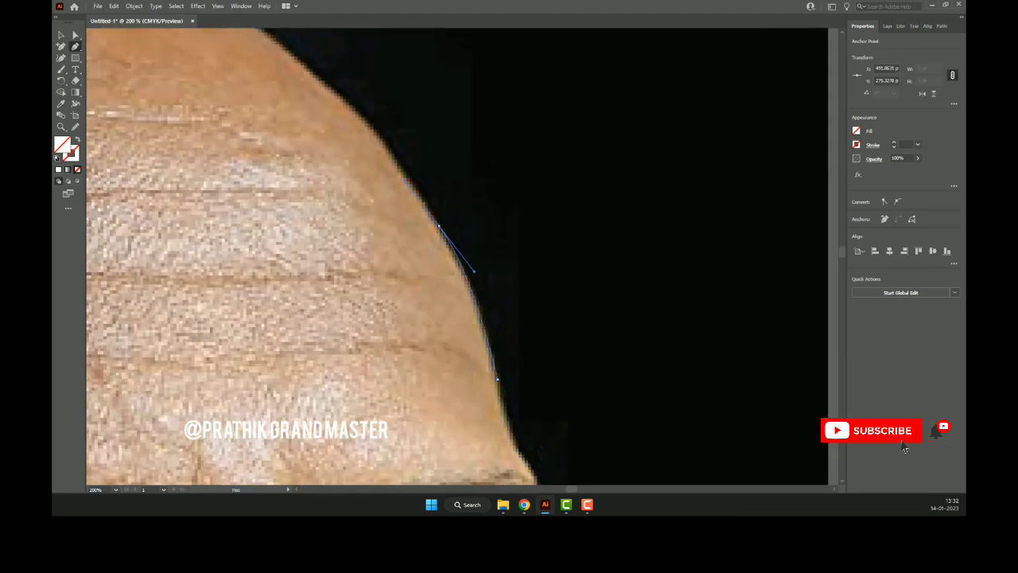
pyautogui.moveTo(473, 271); pyautogui.dragTo(483, 284)
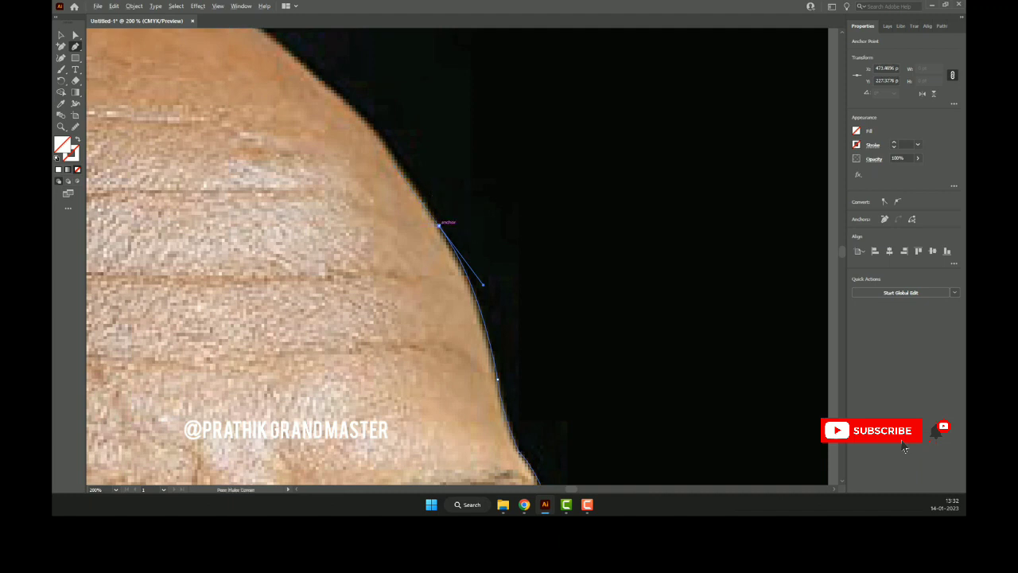
pyautogui.moveTo(438, 225); pyautogui.dragTo(477, 268)
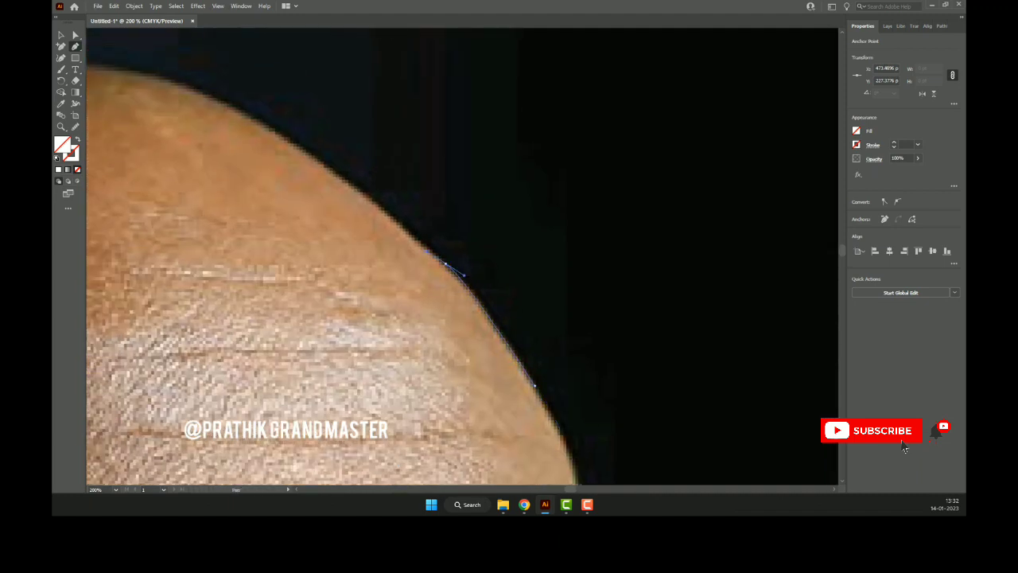
pyautogui.moveTo(440, 239); pyautogui.dragTo(504, 329)
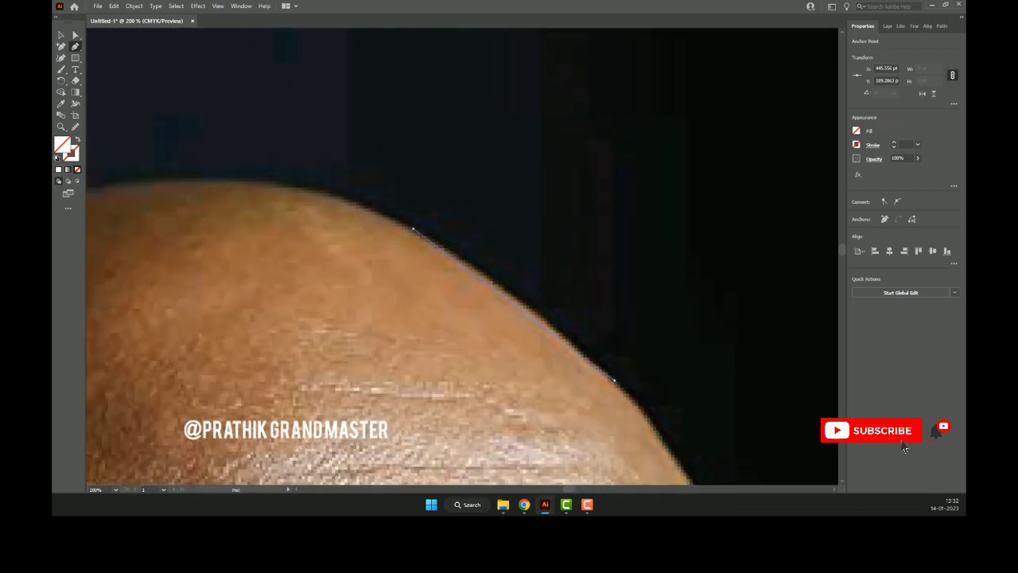
pyautogui.moveTo(411, 229); pyautogui.dragTo(502, 263)
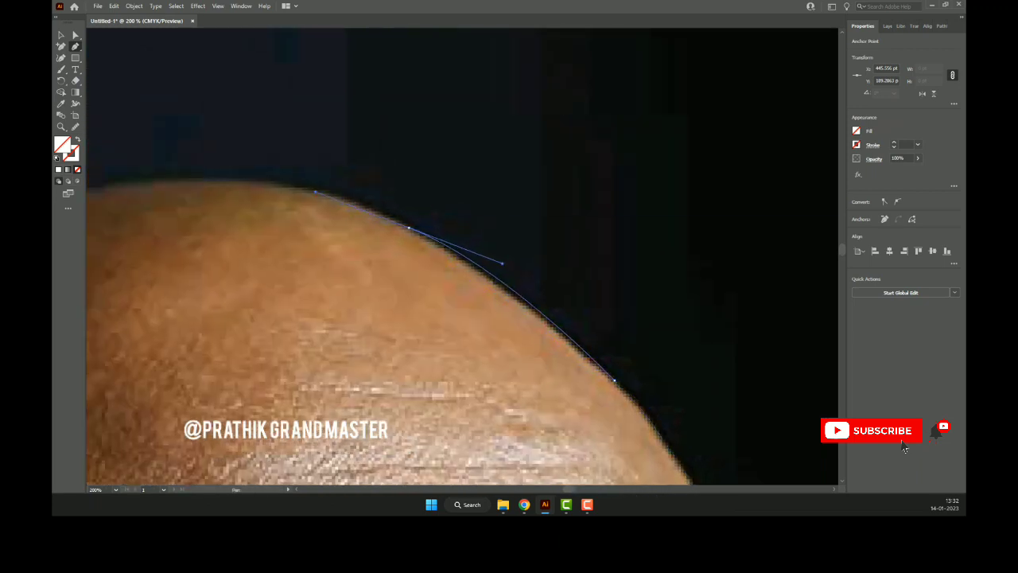
pyautogui.keyDown('ctrl'); pyautogui.click(614, 381); pyautogui.keyUp('ctrl')
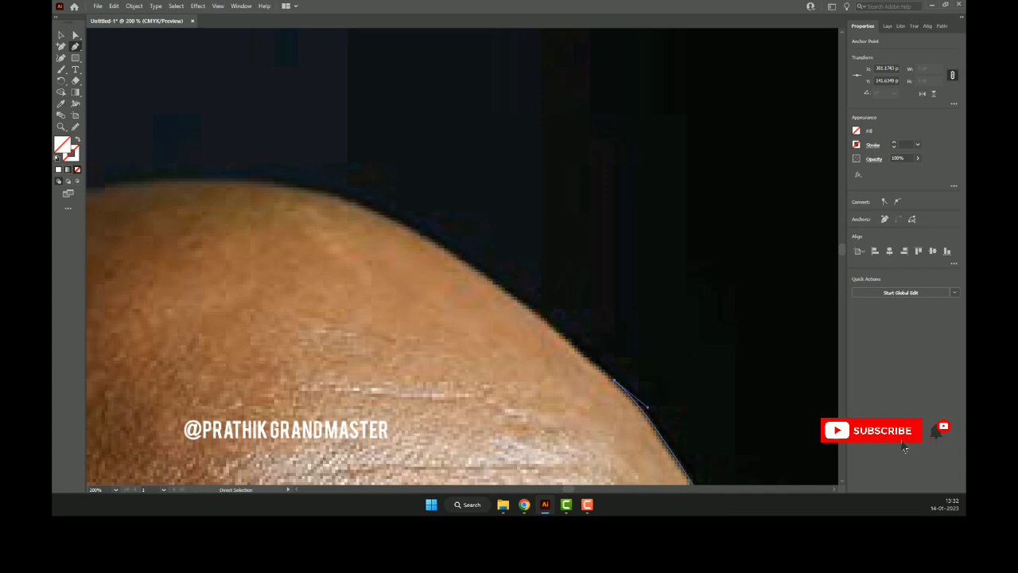
pyautogui.click(407, 228)
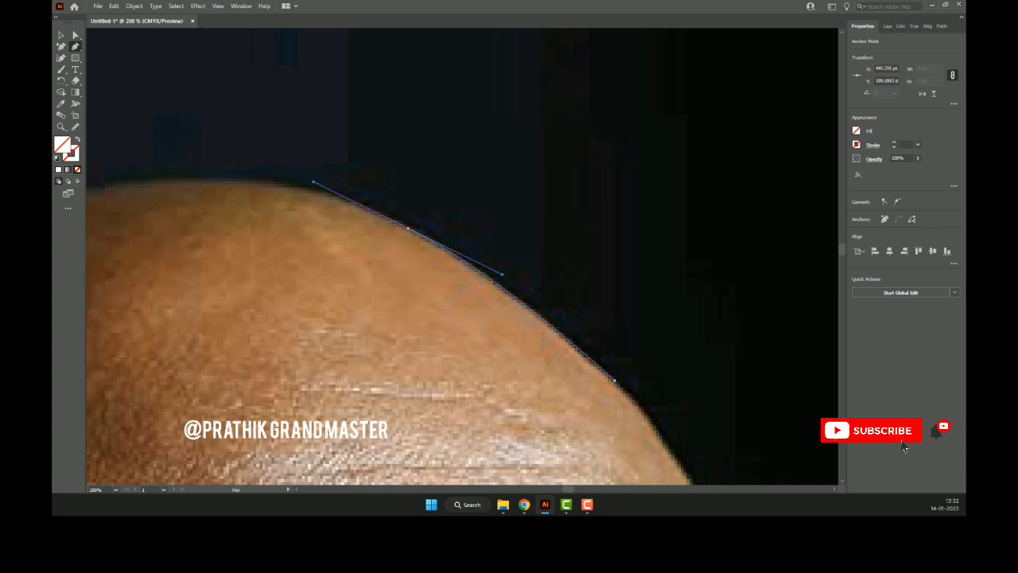
pyautogui.click(407, 228)
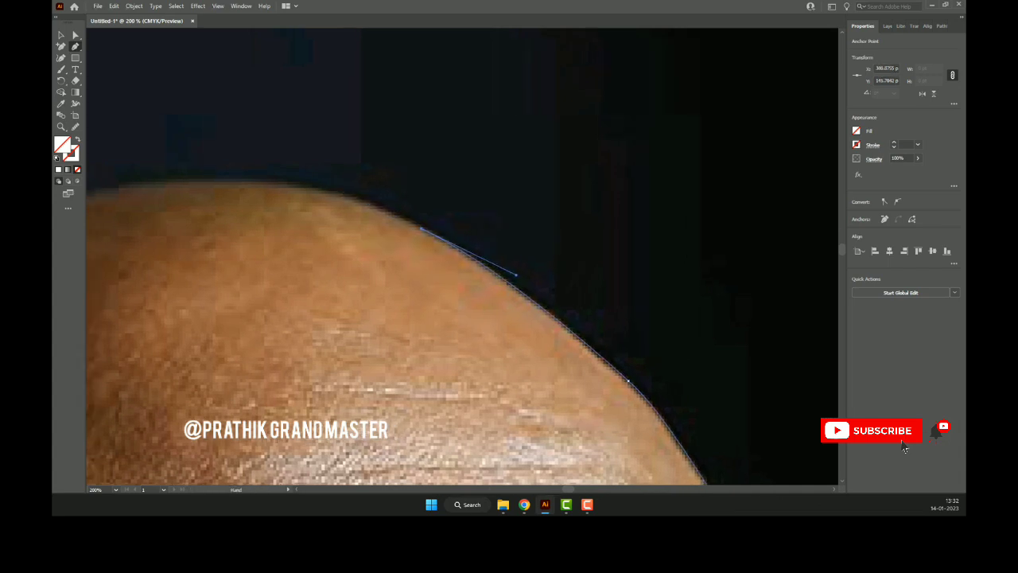
# - Add curved anchors over the skull, crown and head's left edge, converting them to corners
pyautogui.hscroll(-5, 461, 254)
pyautogui.moveTo(394, 177); pyautogui.dragTo(555, 157)
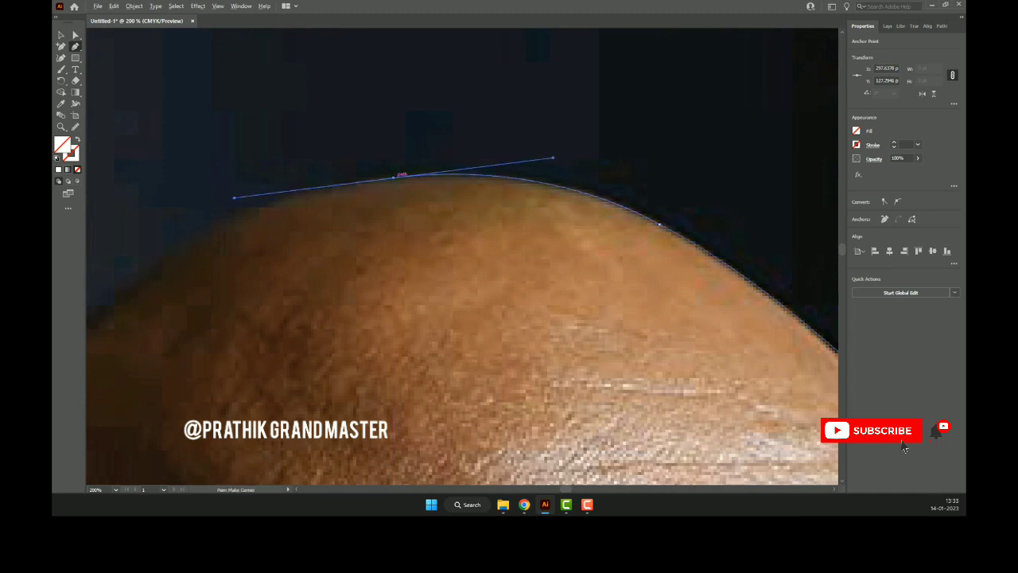
pyautogui.moveTo(363, 234); pyautogui.dragTo(617, 118)
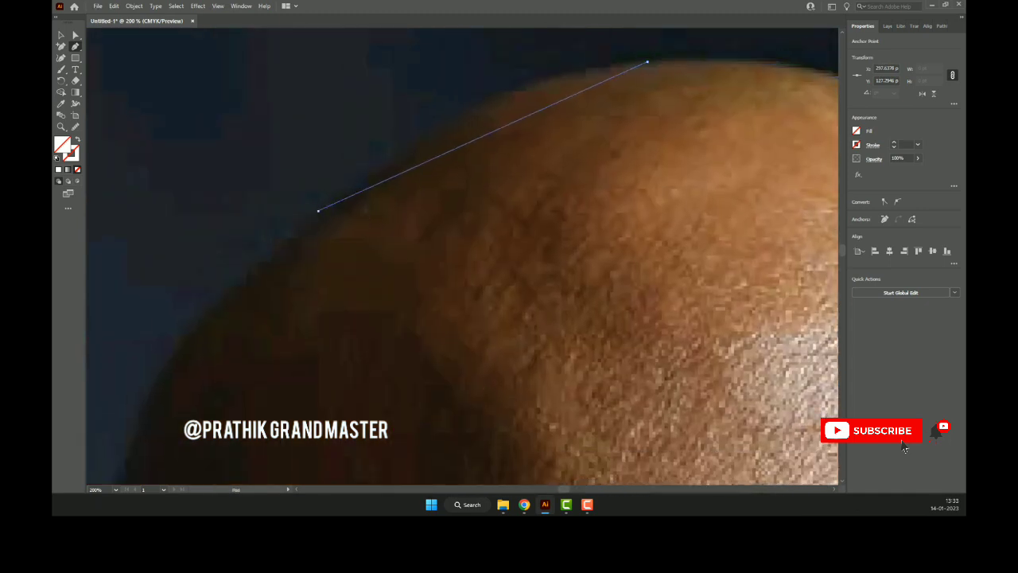
pyautogui.moveTo(318, 210); pyautogui.dragTo(173, 355)
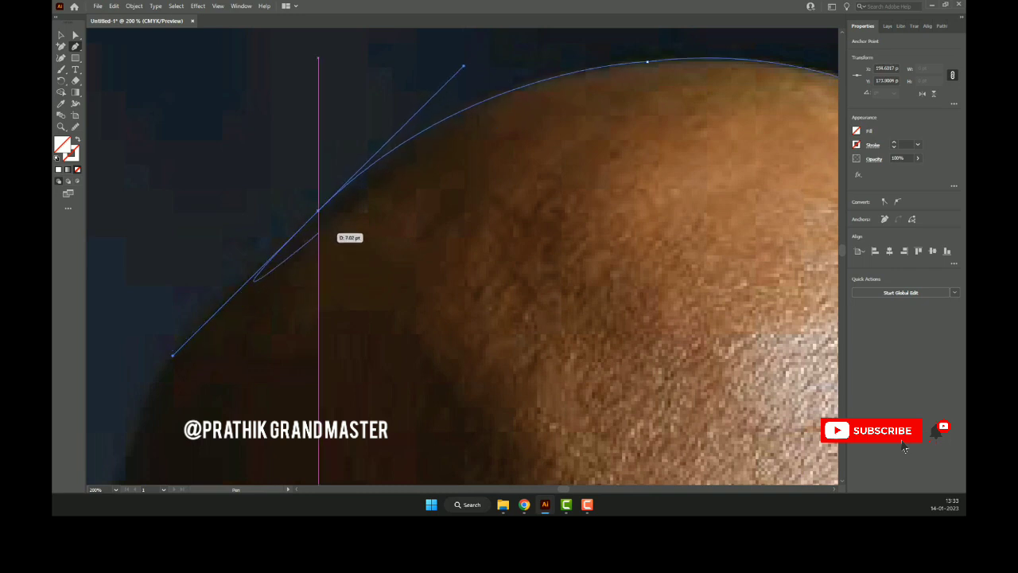
pyautogui.click(318, 210)
pyautogui.scroll(-5, 342, 199)
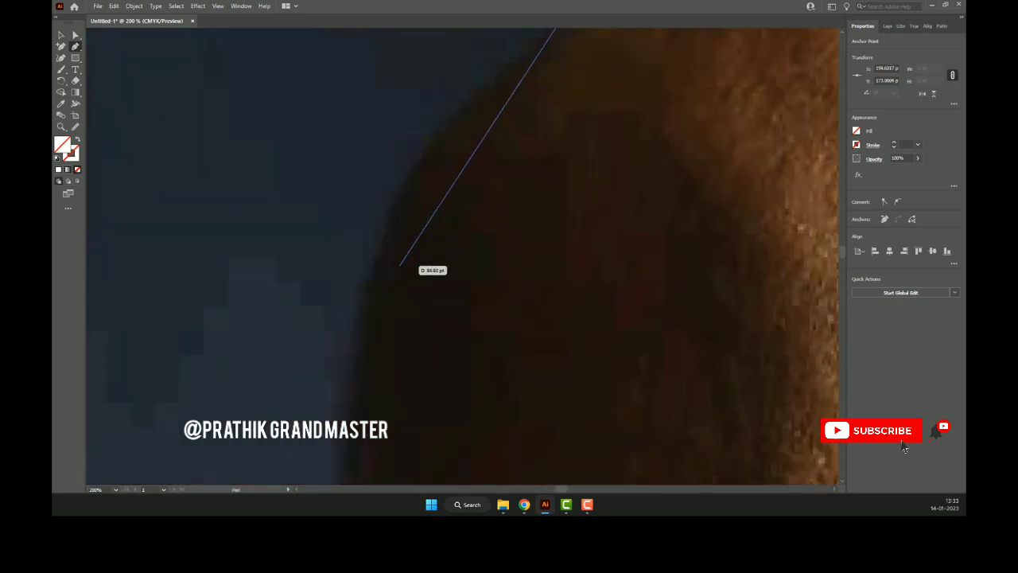
pyautogui.moveTo(358, 296); pyautogui.dragTo(332, 453)
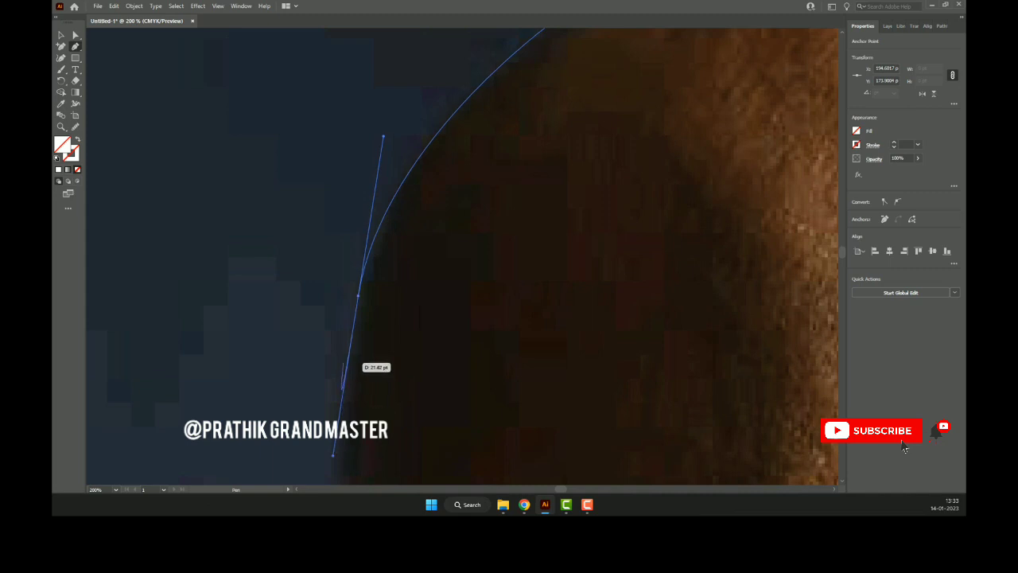
pyautogui.click(358, 295)
# - Continue the outline down the side of the head to a corner at the ear's top
pyautogui.scroll(-5, 342, 279)
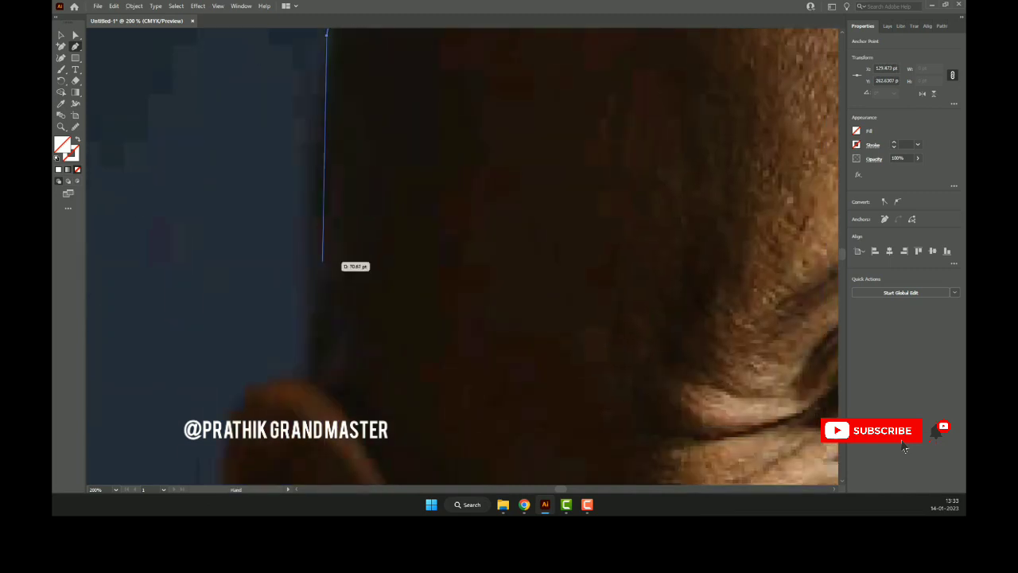
pyautogui.scroll(-5, 319, 382)
pyautogui.scroll(-1, 317, 475)
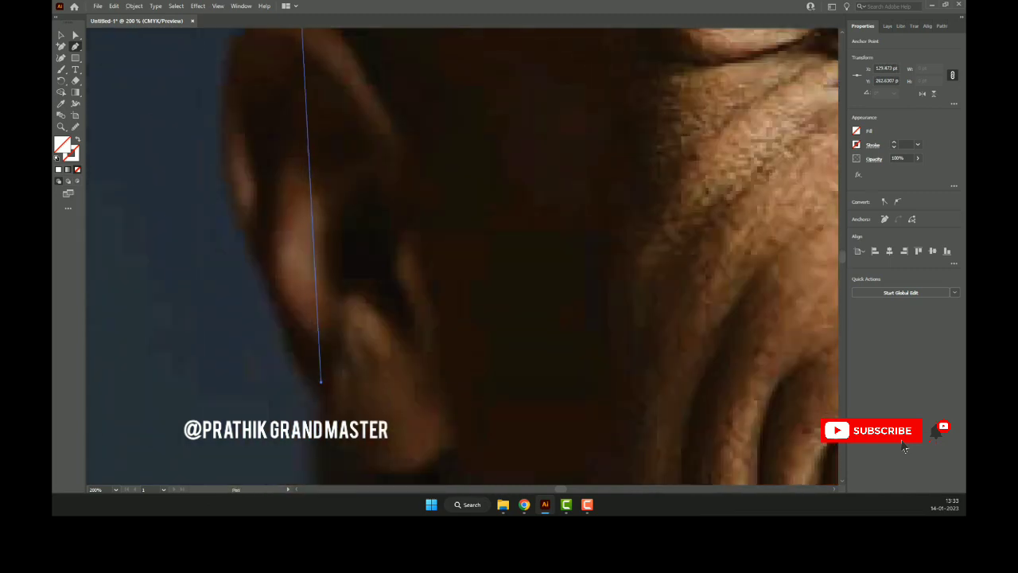
pyautogui.scroll(-2, 334, 357)
pyautogui.scroll(1, 349, 263)
pyautogui.scroll(2, 348, 261)
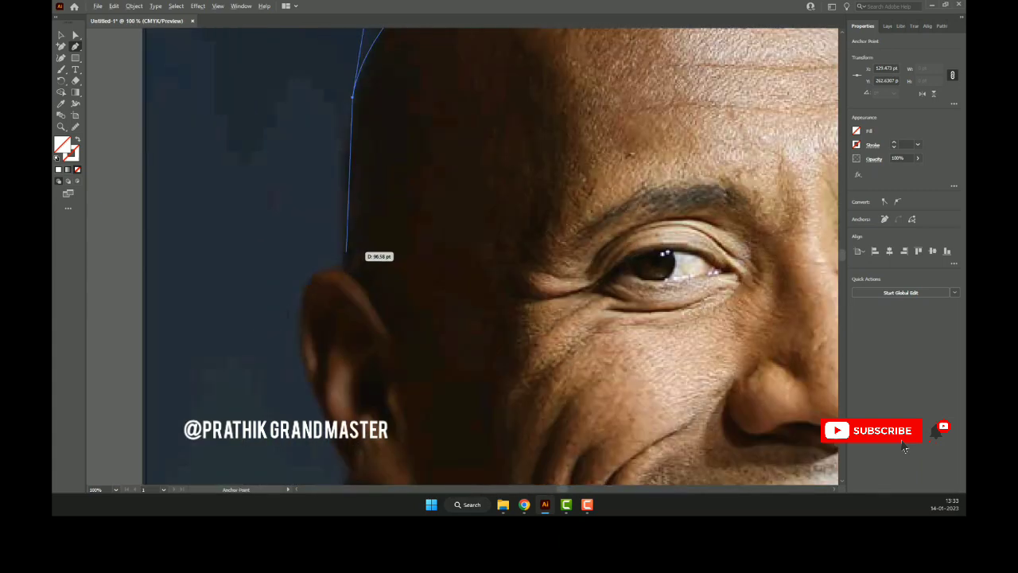
pyautogui.click(339, 267)
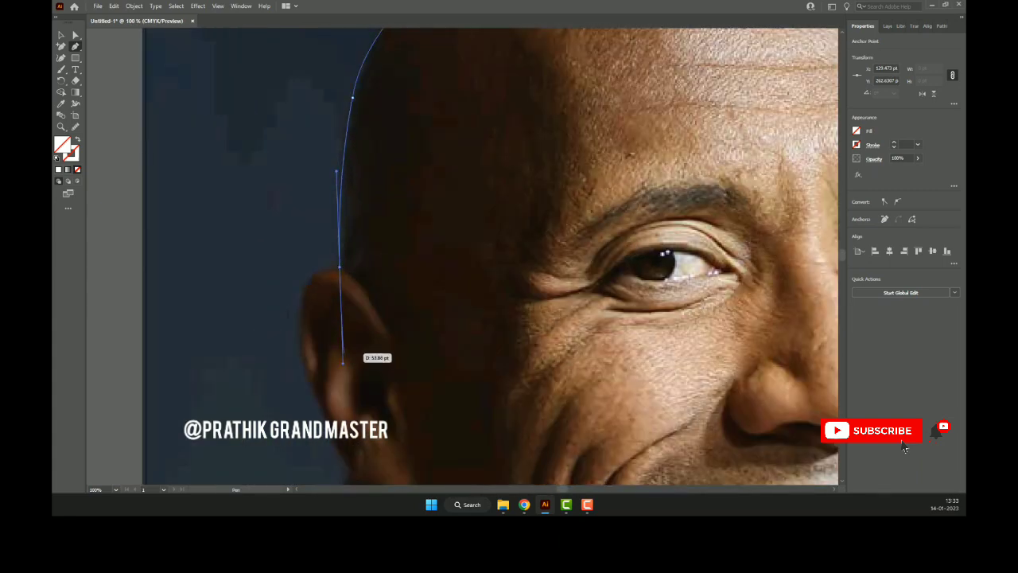
pyautogui.scroll(-2, 342, 265)
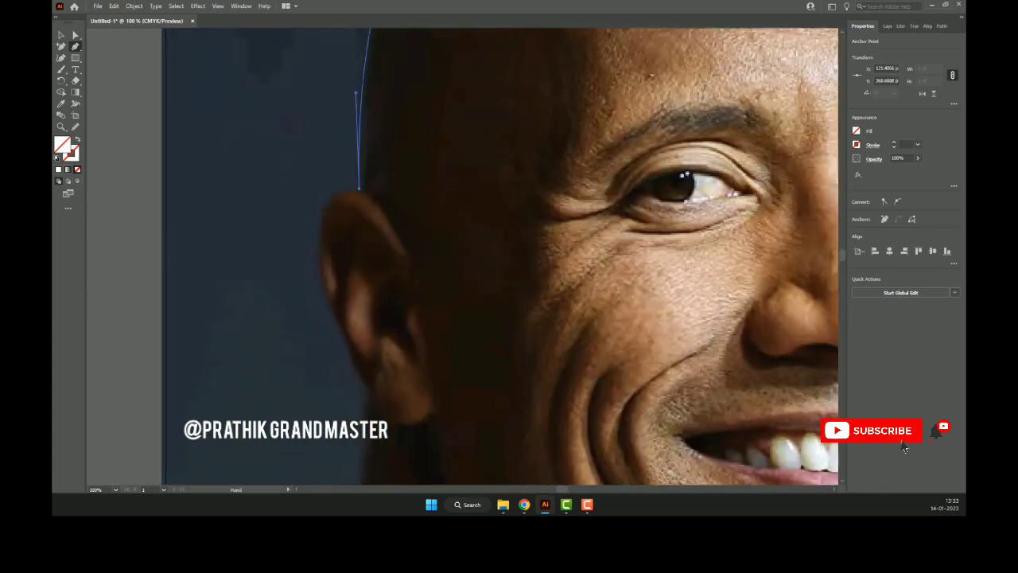
pyautogui.moveTo(323, 262); pyautogui.dragTo(331, 355)
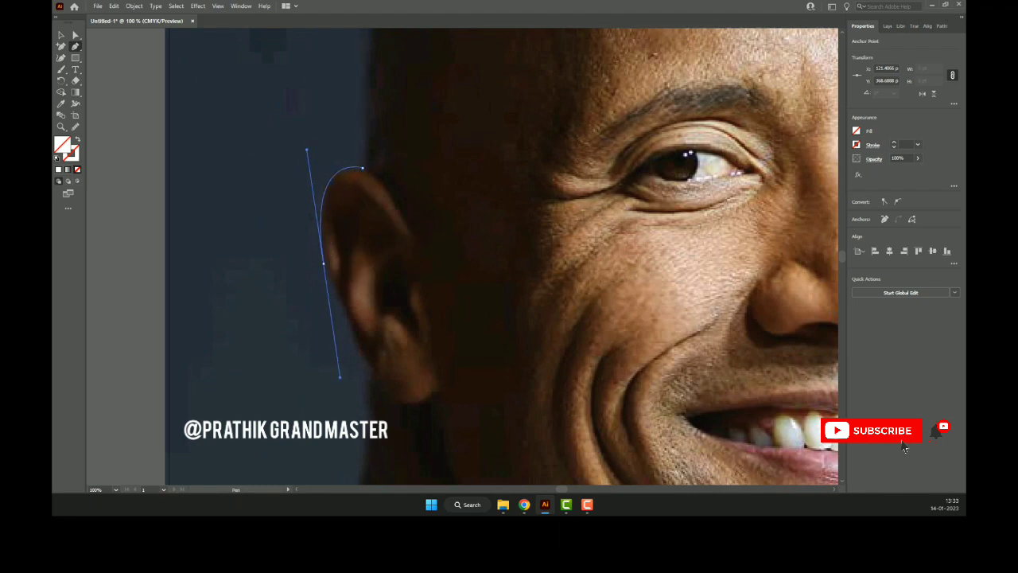
pyautogui.click(322, 263)
# - Curve the outline around the ear, below it, and down the neck into the collar corner
pyautogui.scroll(1, 323, 262)
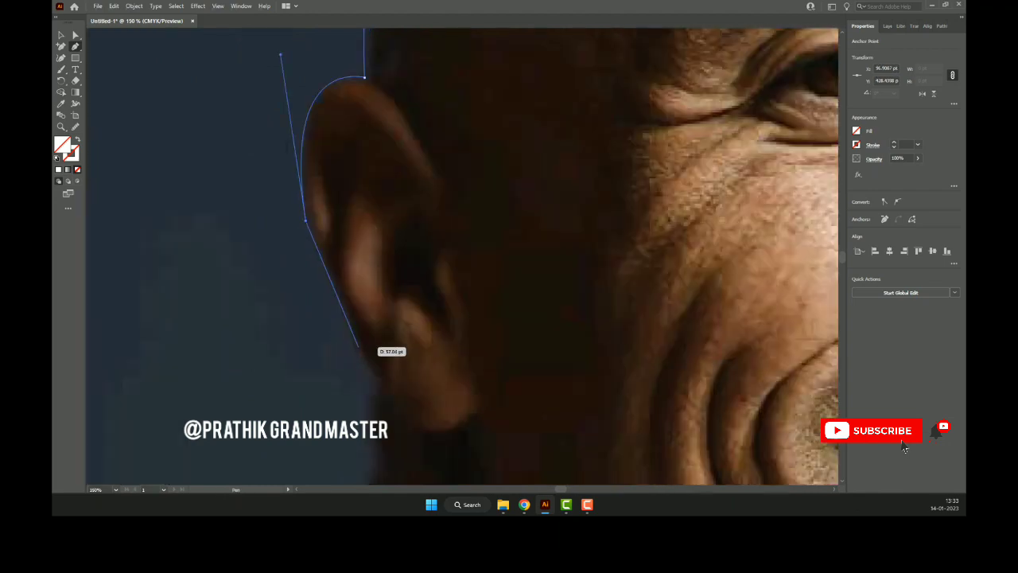
pyautogui.scroll(-1, 382, 349)
pyautogui.moveTo(365, 331); pyautogui.dragTo(408, 406)
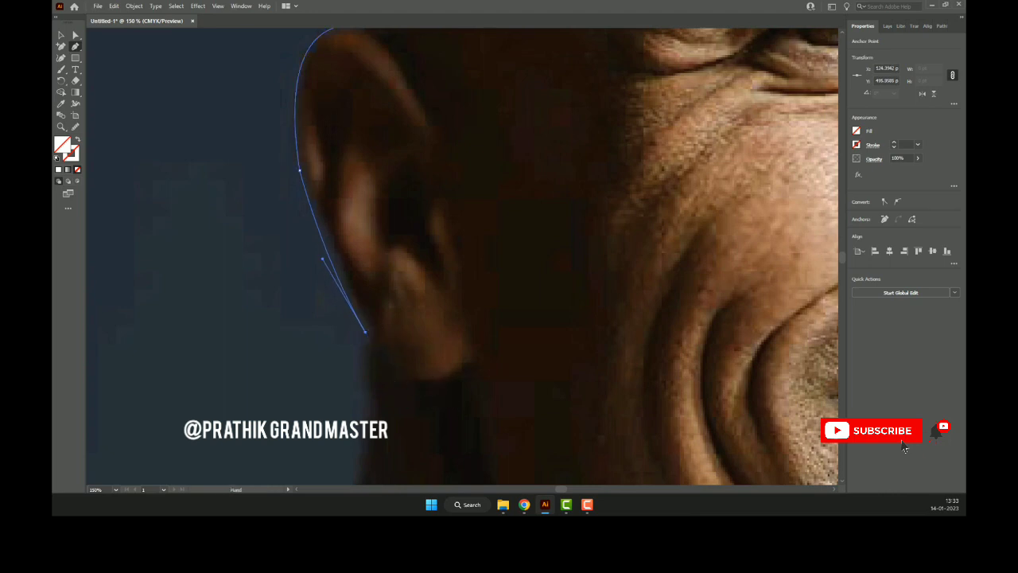
pyautogui.moveTo(365, 332); pyautogui.dragTo(372, 130)
pyautogui.moveTo(359, 334); pyautogui.dragTo(362, 377)
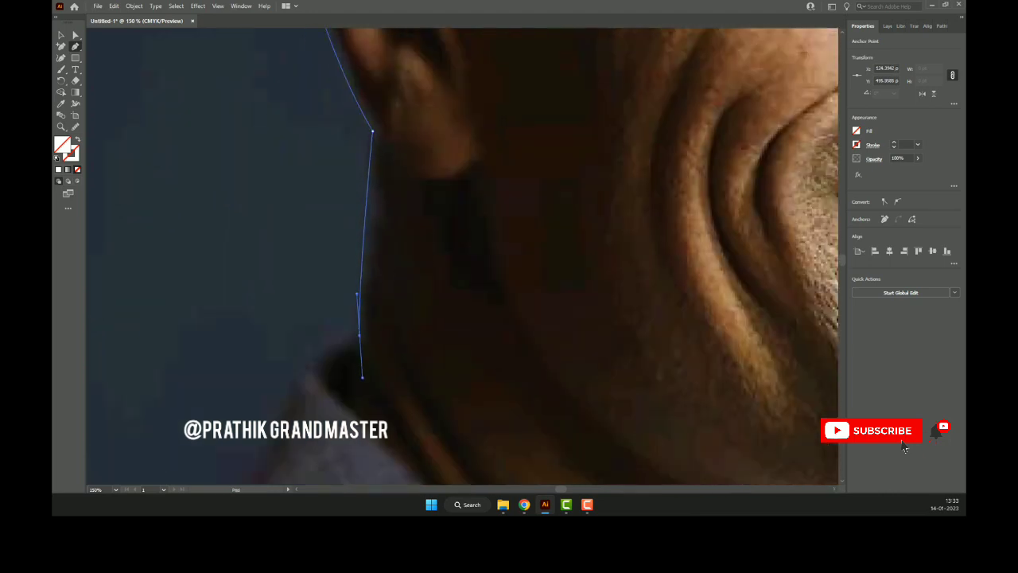
pyautogui.moveTo(358, 334); pyautogui.dragTo(389, 269)
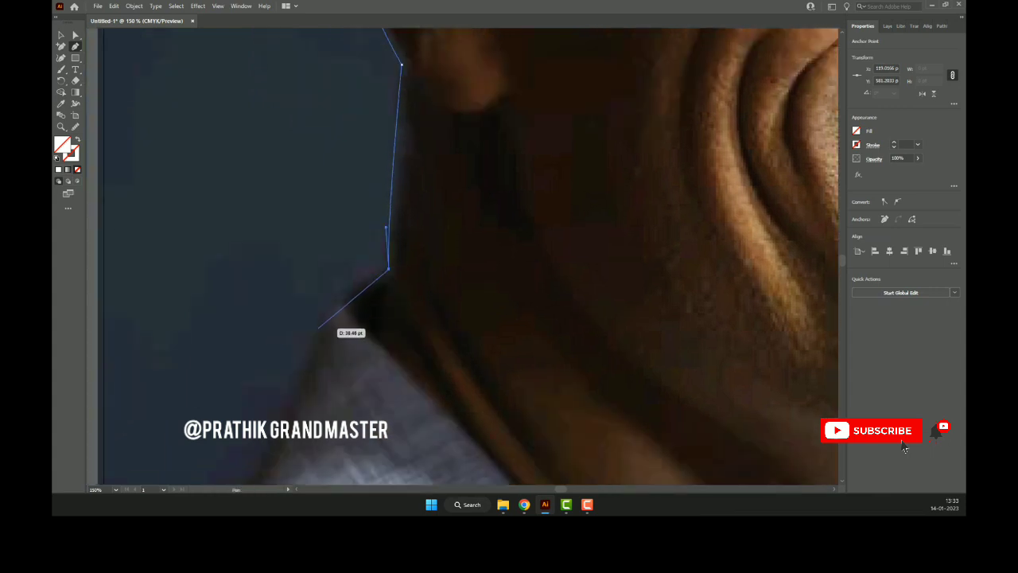
pyautogui.moveTo(316, 326); pyautogui.dragTo(308, 376)
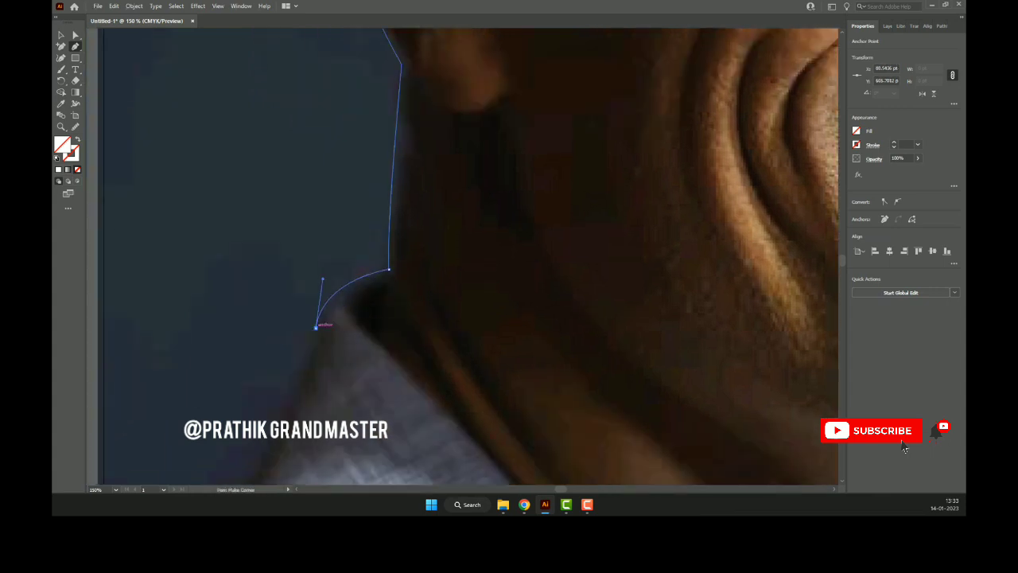
pyautogui.moveTo(316, 326); pyautogui.dragTo(434, 126)
# - Add anchors along the jacket collar, its notch, and where the neck meets the collar
pyautogui.moveTo(347, 310); pyautogui.dragTo(329, 348)
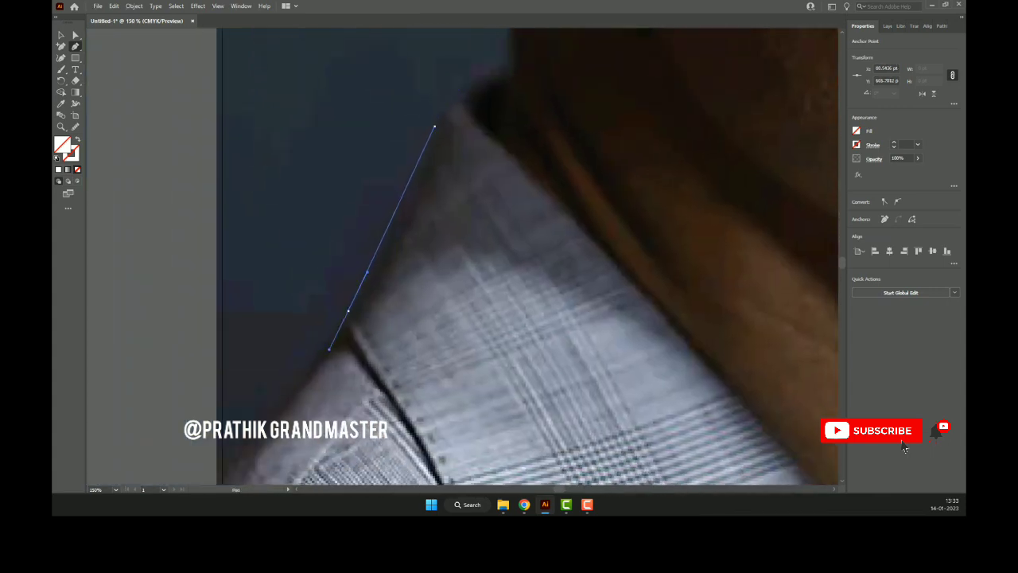
pyautogui.click(507, 68)
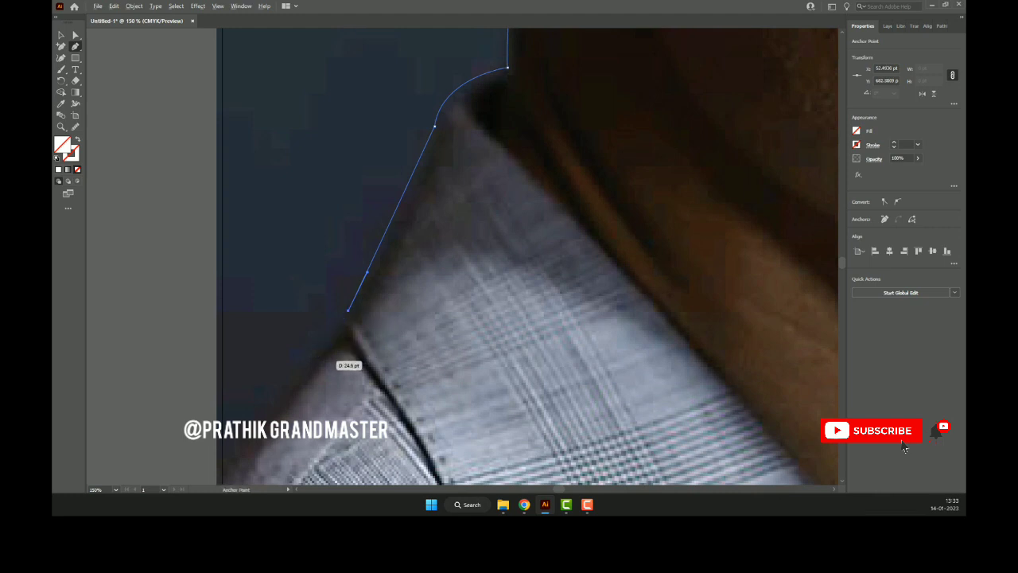
pyautogui.hotkey('ctrl', '+')
pyautogui.moveTo(338, 294); pyautogui.dragTo(325, 316)
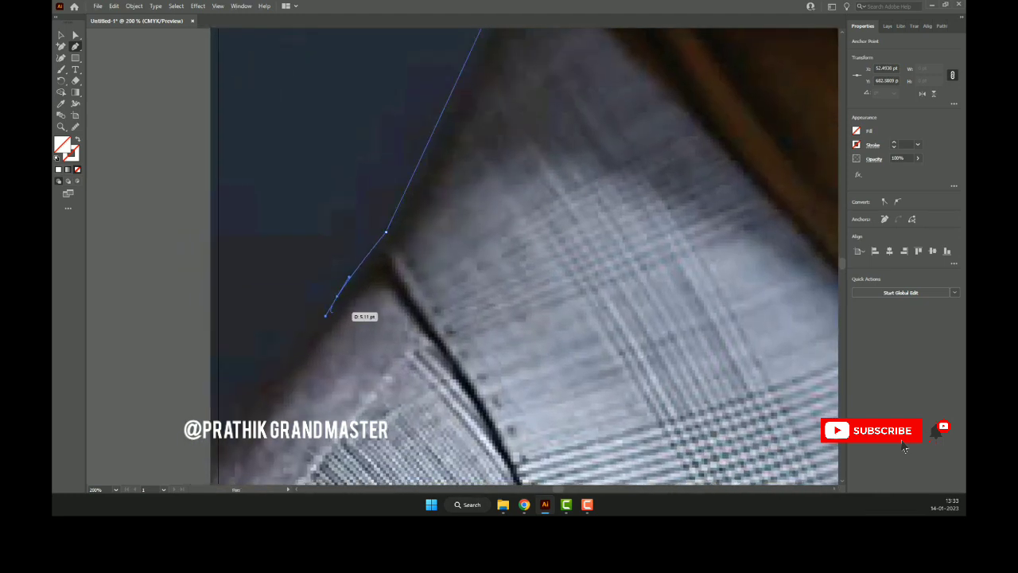
pyautogui.moveTo(454, 221); pyautogui.dragTo(398, 297)
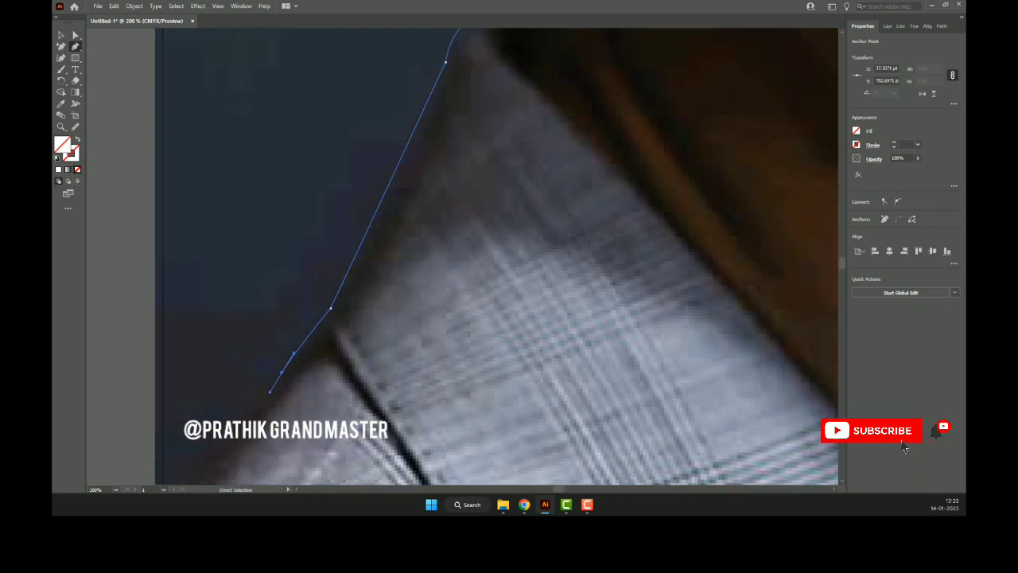
pyautogui.scroll(3, 461, 255)
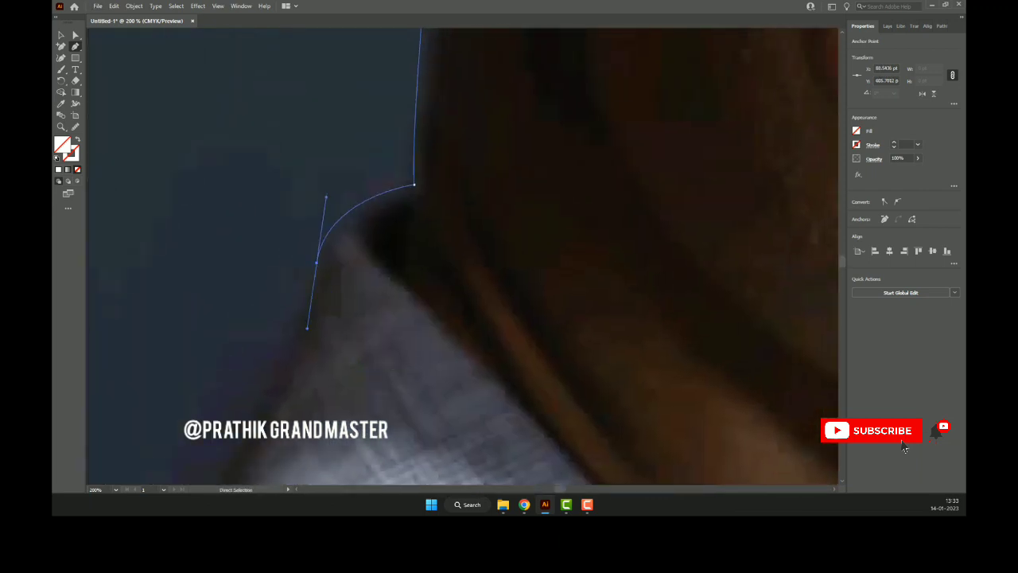
pyautogui.moveTo(396, 280); pyautogui.dragTo(396, 306)
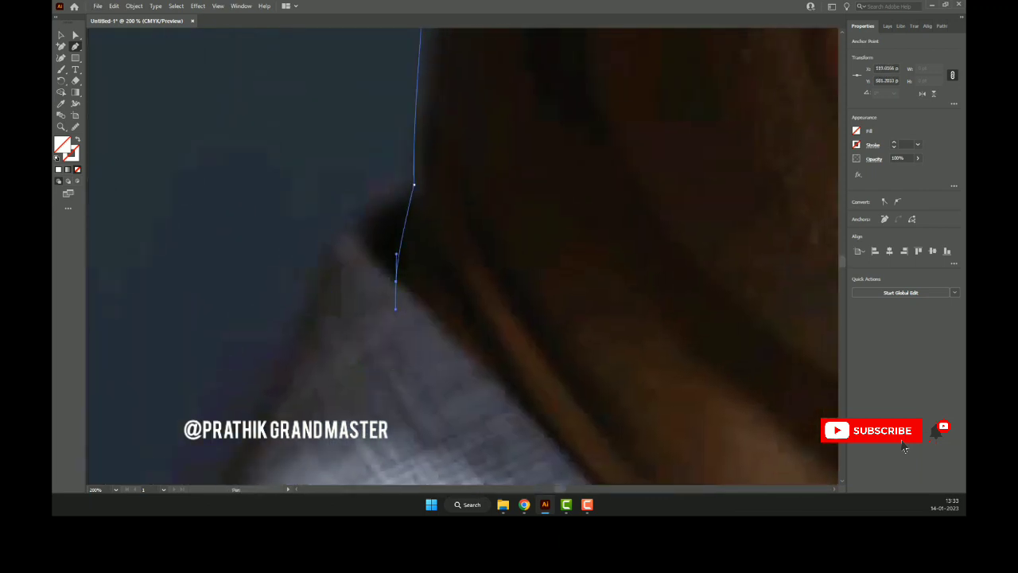
# - Run the outline down the collar edge and close it at the shirt's V corner
pyautogui.scroll(-5, 396, 280)
pyautogui.hscroll(4, 396, 280)
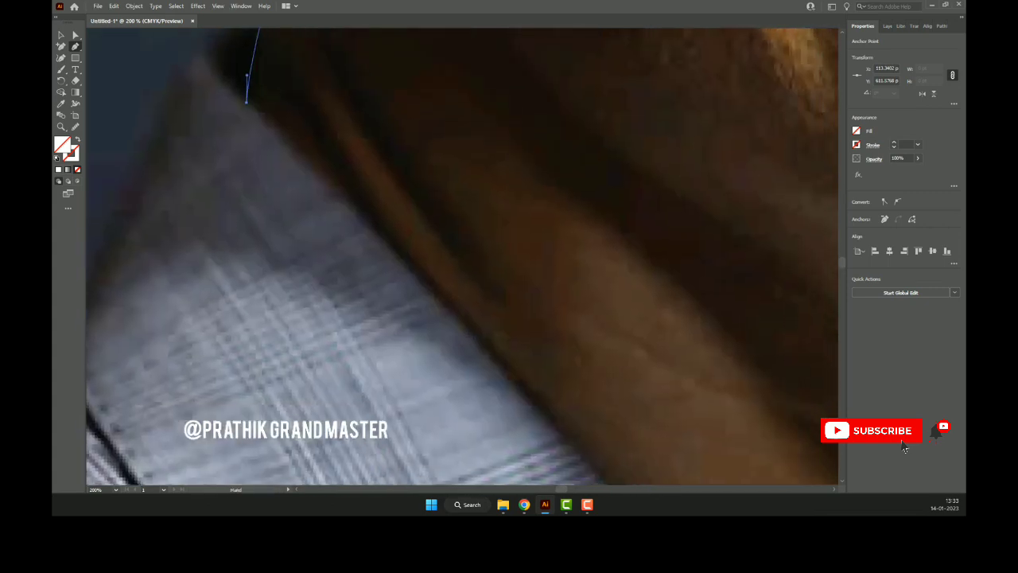
pyautogui.click(389, 246)
pyautogui.scroll(-1, 390, 246)
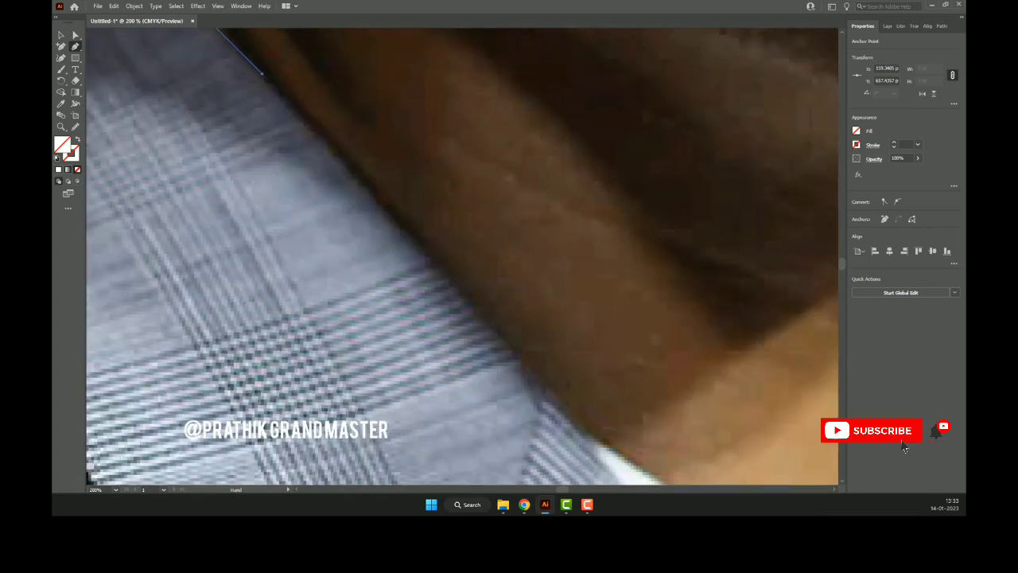
pyautogui.moveTo(396, 221)
pyautogui.mouseDown()
pyautogui.moveTo(418, 219)
pyautogui.moveTo(385, 184)
pyautogui.mouseUp()
pyautogui.scroll(-5, 413, 222)
pyautogui.hscroll(4, 414, 223)
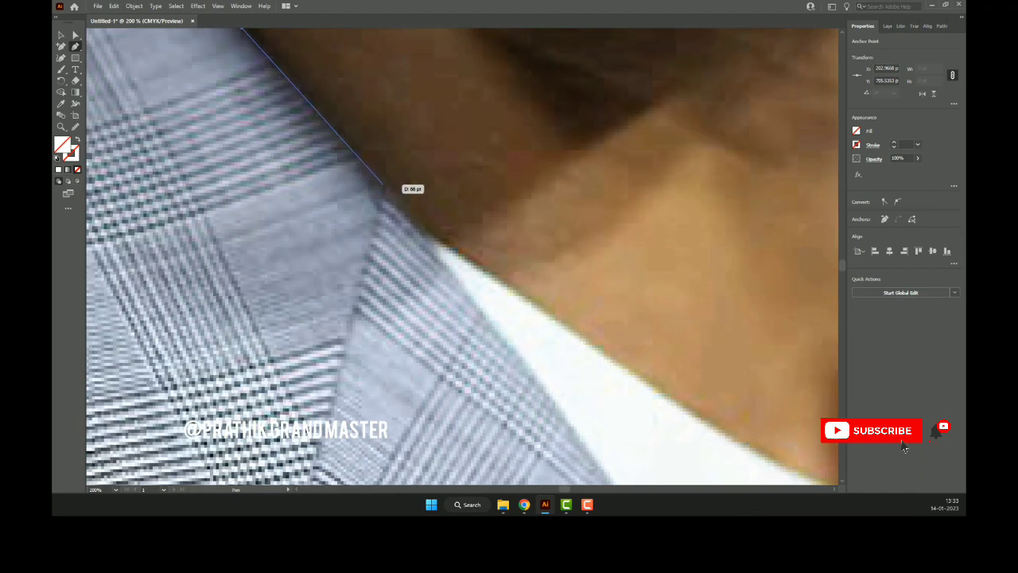
pyautogui.moveTo(421, 229); pyautogui.dragTo(469, 246)
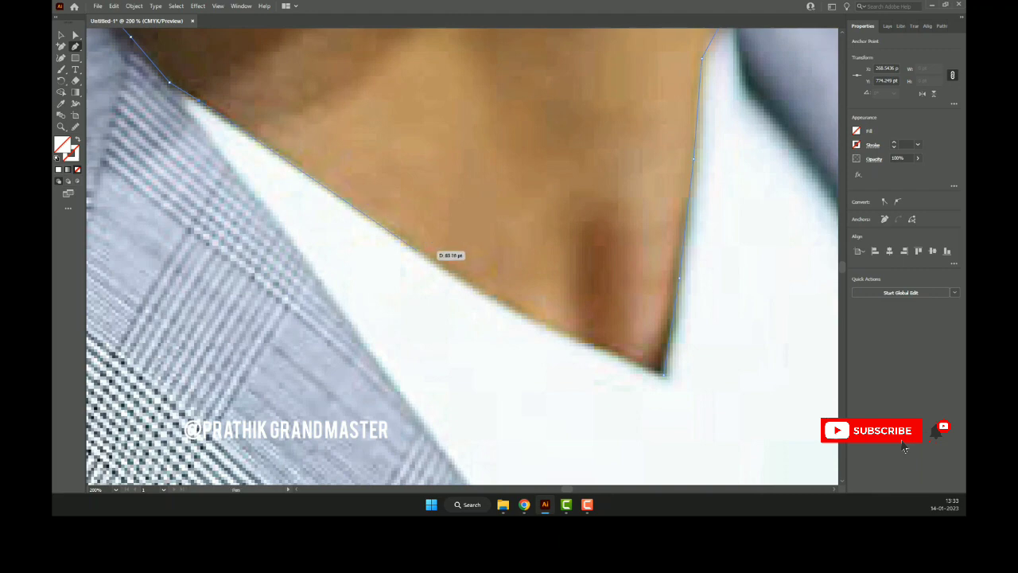
pyautogui.moveTo(436, 249)
pyautogui.mouseDown()
pyautogui.moveTo(587, 334)
pyautogui.moveTo(678, 370)
pyautogui.mouseUp()
pyautogui.click(664, 373)
# - Zoom out, deselect the outline path, and zoom in close on the eyes
pyautogui.hotkey('ctrl', '-')
pyautogui.hotkey('ctrl', '-')
pyautogui.hotkey('ctrl', '-')
pyautogui.hotkey('ctrl', '-')
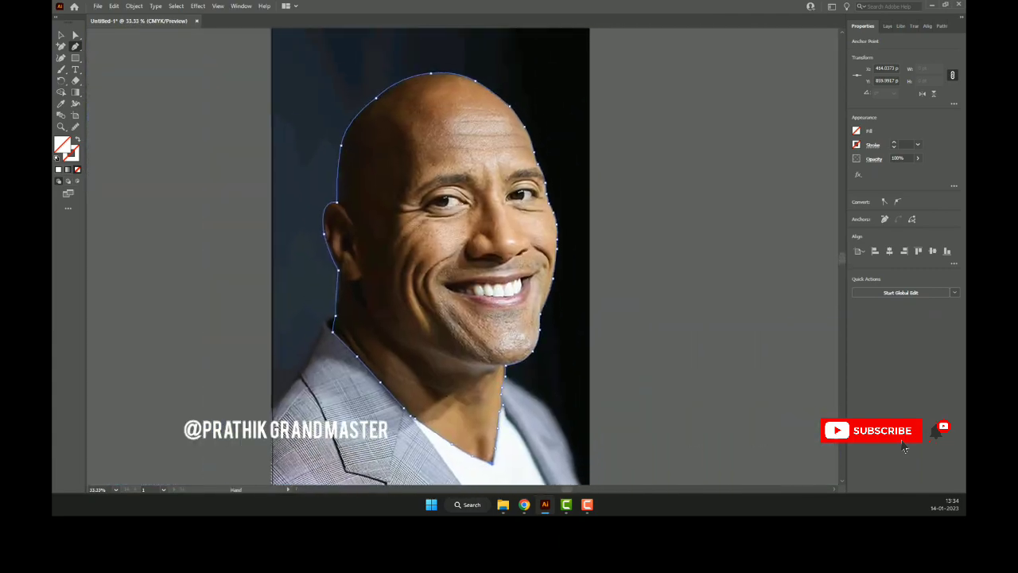
pyautogui.hotkey('ctrl', '-')
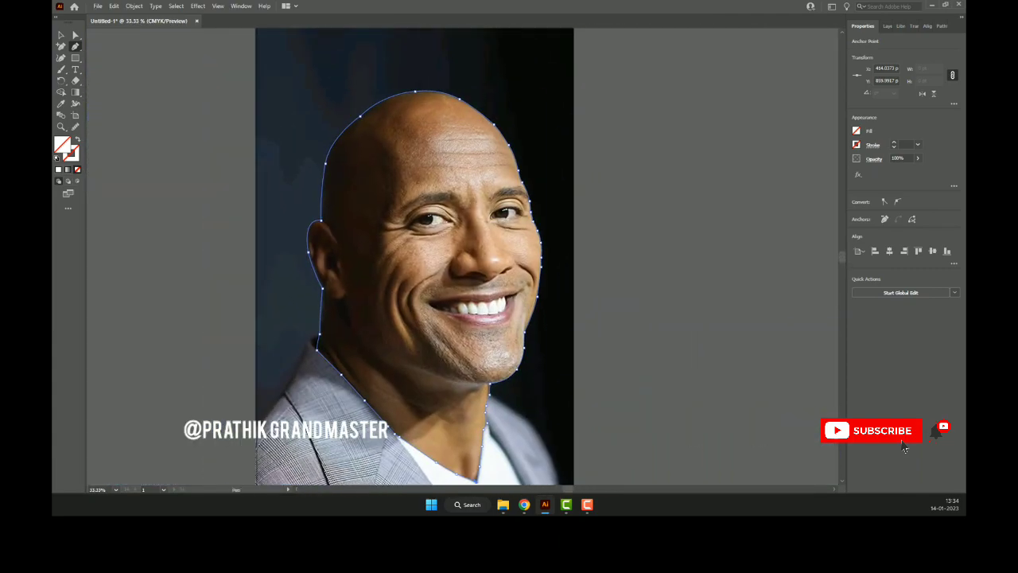
pyautogui.press('v')
pyautogui.click(580, 216)
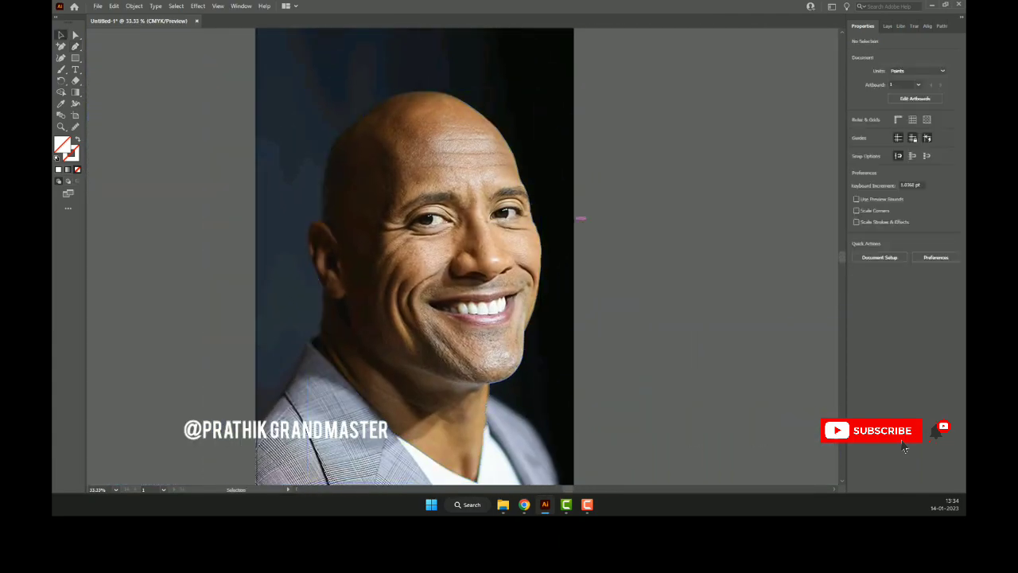
pyautogui.hotkey('ctrl', '+')
pyautogui.hotkey('ctrl', '+')
pyautogui.press('p')
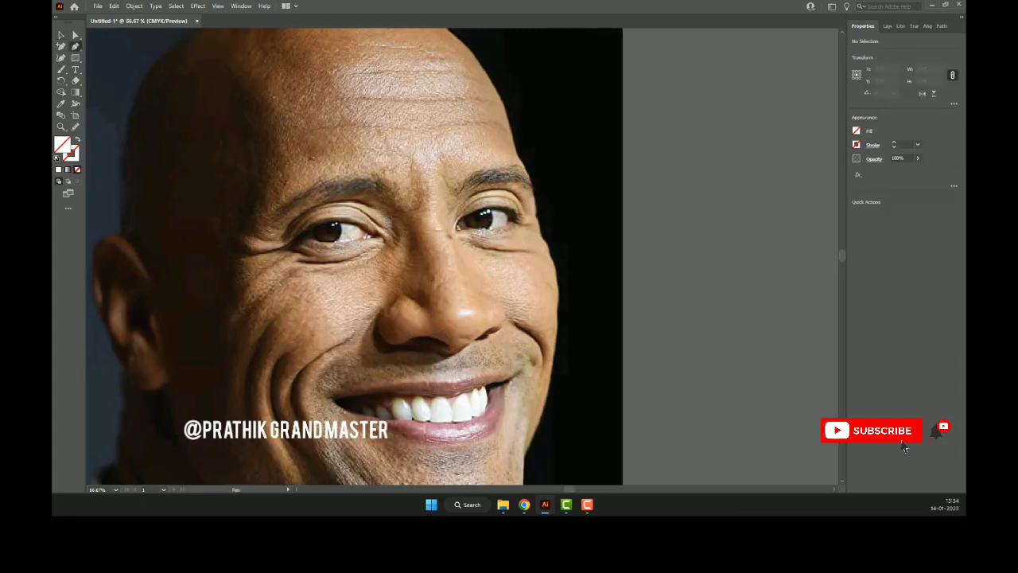
pyautogui.hotkey('ctrl', '+')
pyautogui.hotkey('ctrl', '+')
# - Trace the right eyebrow and give it a black fill via the Color Picker
pyautogui.click(455, 172)
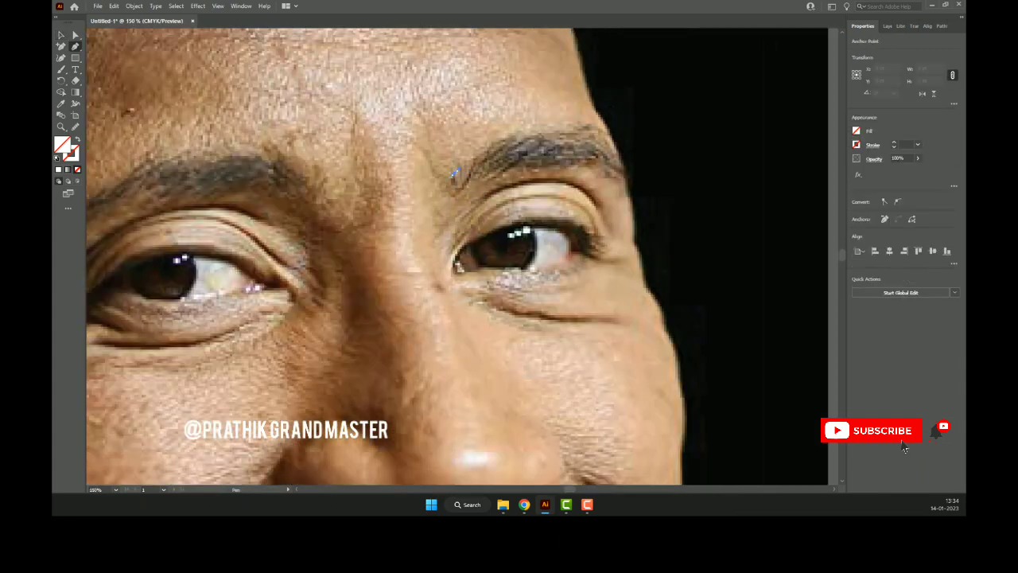
pyautogui.moveTo(517, 140); pyautogui.dragTo(533, 137)
pyautogui.moveTo(621, 158); pyautogui.dragTo(621, 169)
pyautogui.hotkey('shift', 'x')
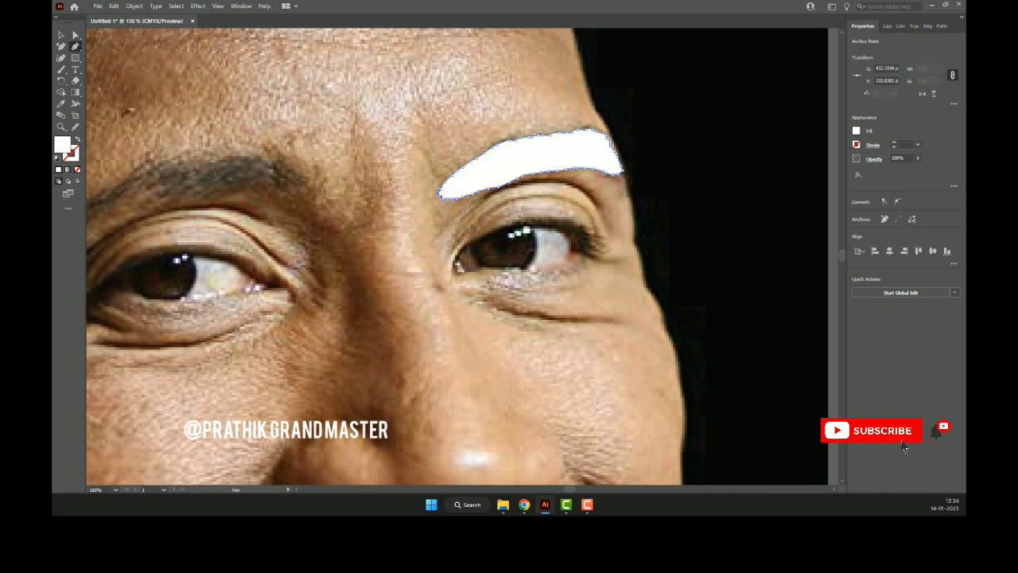
pyautogui.doubleClick(62, 144)
pyautogui.write('000000')
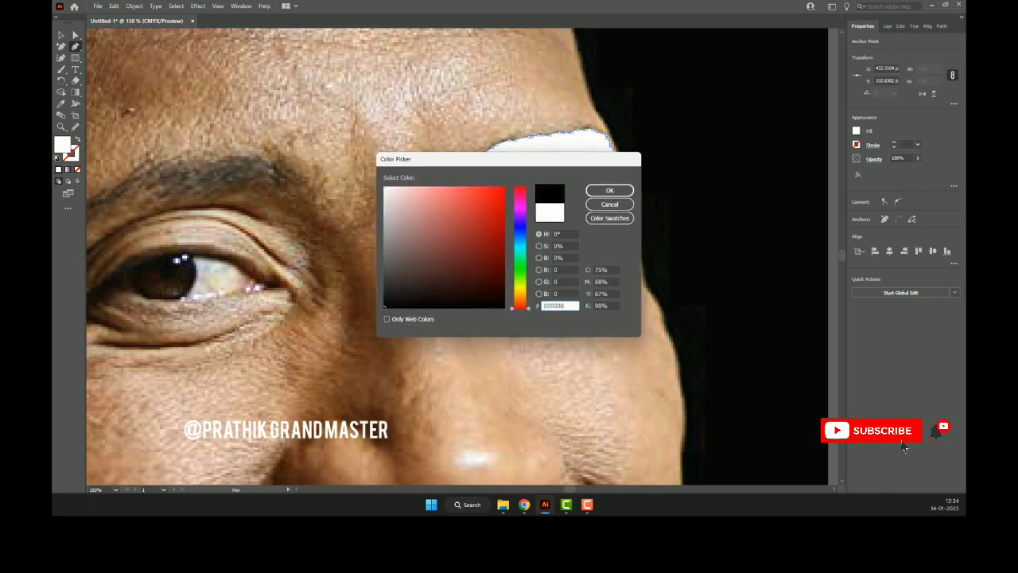
pyautogui.press('Return')
# - Deselect and reselect the black eyebrow, then begin a path at the left eyebrow's inner end
pyautogui.press('v')
pyautogui.hotkey('ctrl', 'shift', 'a')
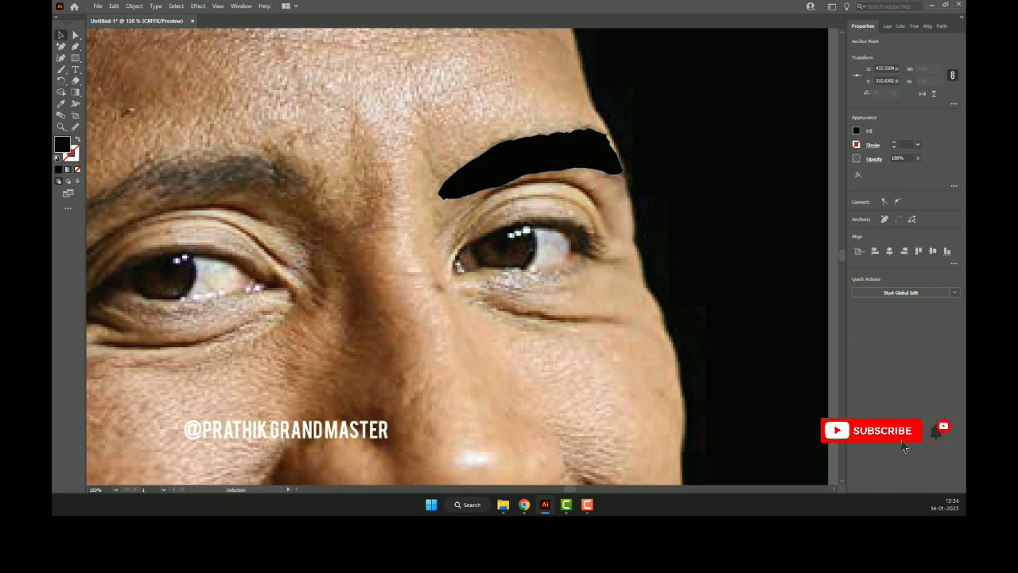
pyautogui.hotkey('ctrl', 'a')
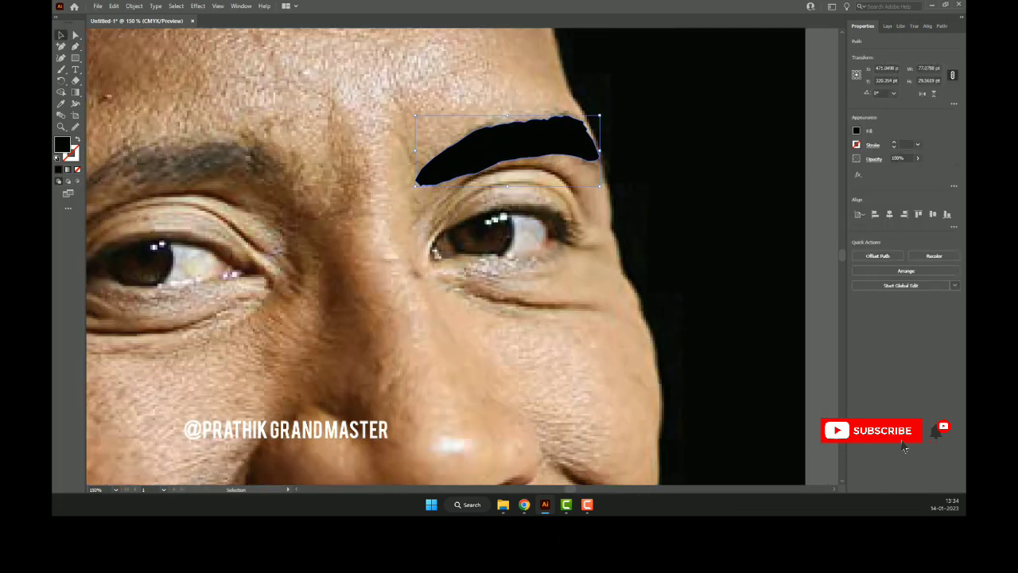
pyautogui.click(75, 126)
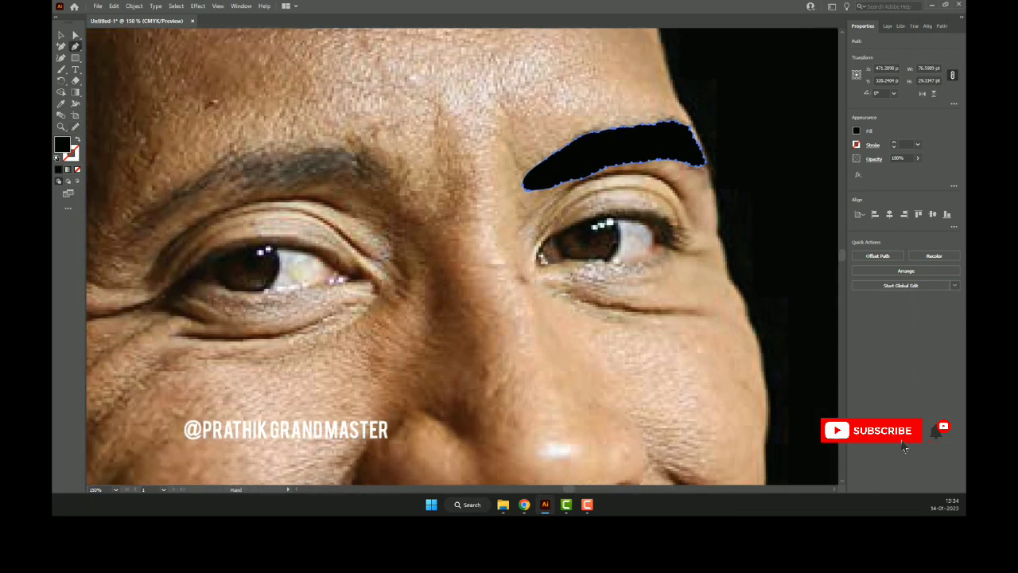
pyautogui.hscroll(-5, 408, 177)
pyautogui.click(408, 176)
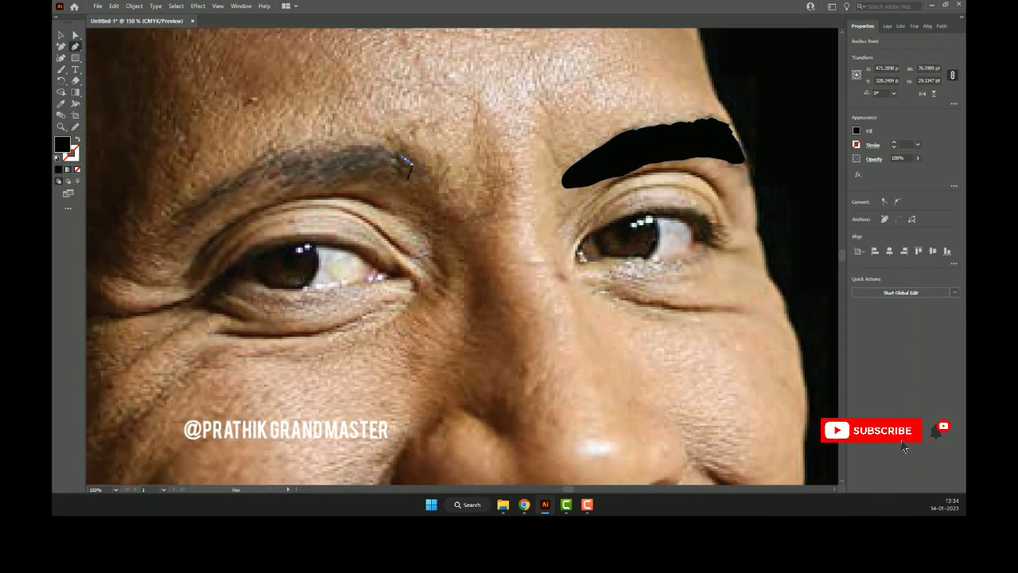
# - Trace and close the left eyebrow with no fill, then fill it black and deselect
pyautogui.moveTo(390, 148)
pyautogui.mouseDown()
pyautogui.moveTo(257, 159)
pyautogui.moveTo(169, 221)
pyautogui.mouseUp()
pyautogui.click(77, 170)
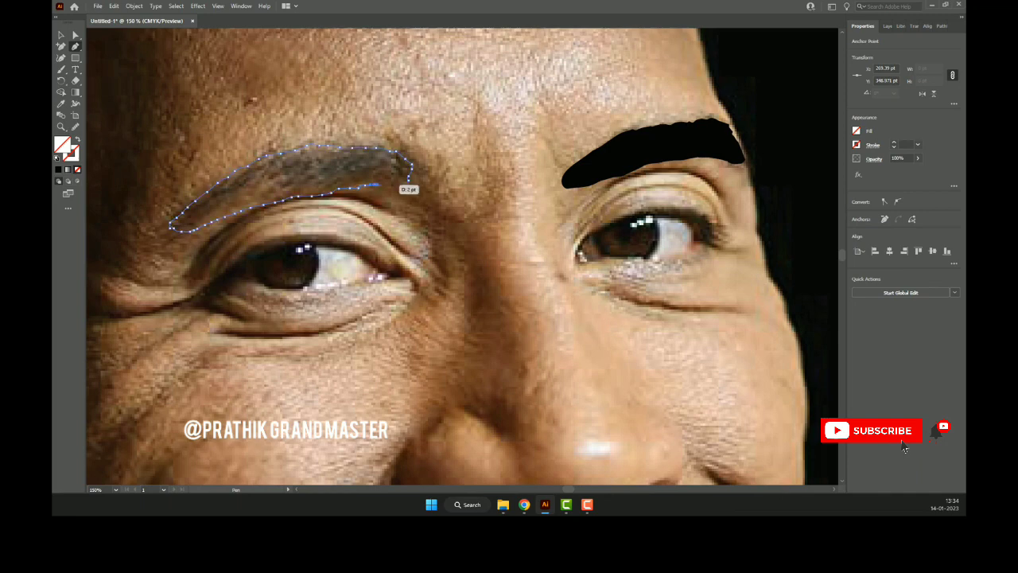
pyautogui.moveTo(404, 185); pyautogui.dragTo(412, 178)
pyautogui.hotkey('shift', 'x')
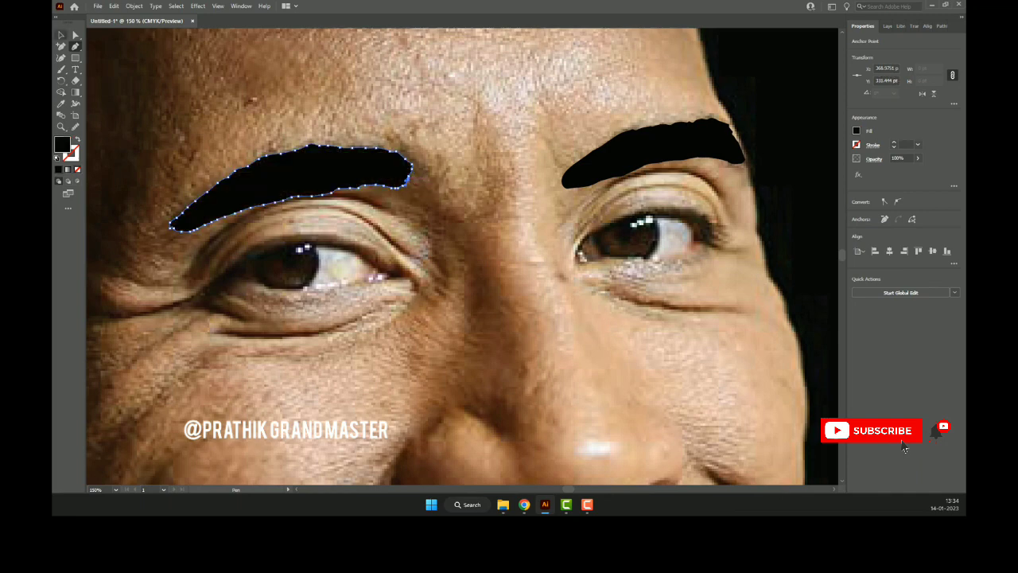
pyautogui.press('v')
pyautogui.hotkey('ctrl', 'shift', 'a')
# - Fit the artboard in view, then zoom in on the left eye with the Pen tool active
pyautogui.hotkey('ctrl', '0')
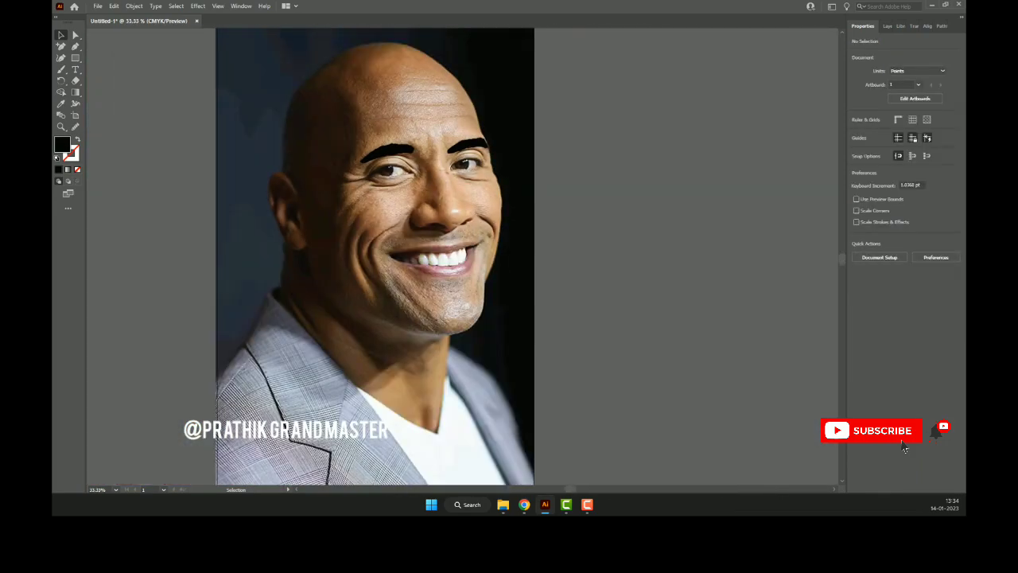
pyautogui.hotkey('ctrl', '+')
pyautogui.hotkey('ctrl', '+')
pyautogui.hotkey('ctrl', '+')
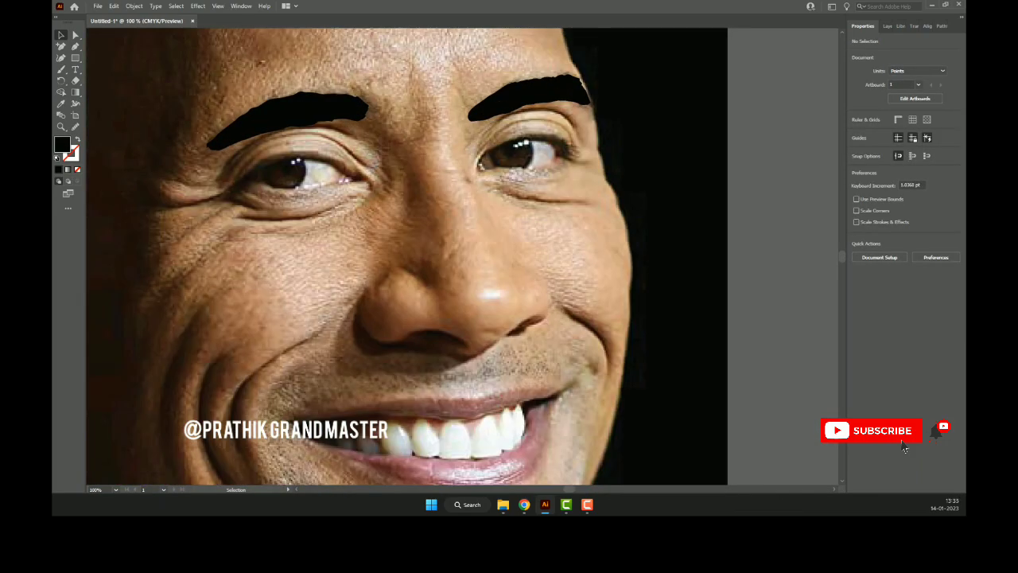
pyautogui.press('p')
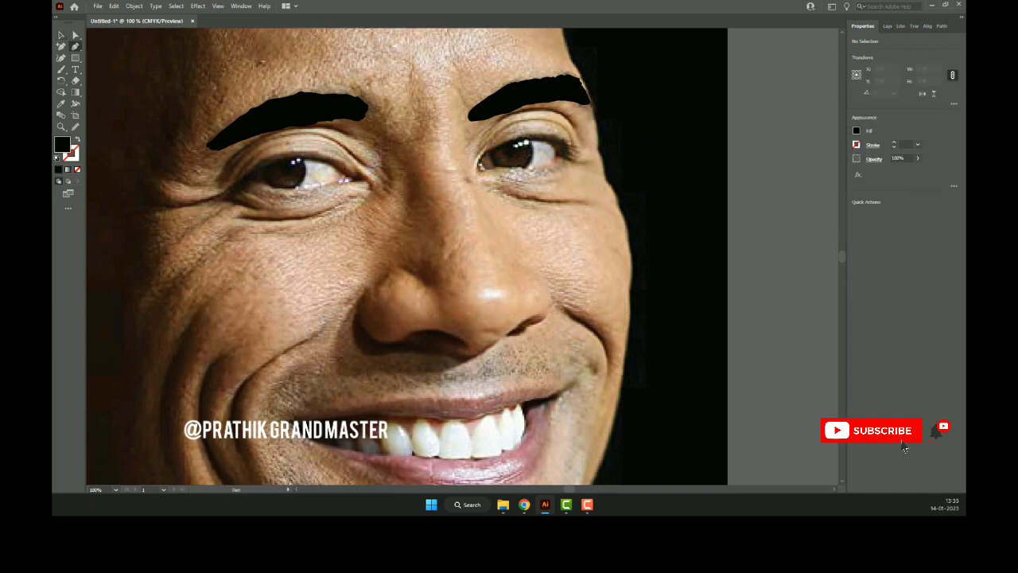
pyautogui.scroll(1, 334, 176)
pyautogui.scroll(1, 334, 177)
# - Pen-trace the left eye's lower lid from inner to outer corner, undoing a stray segment
pyautogui.click(354, 175)
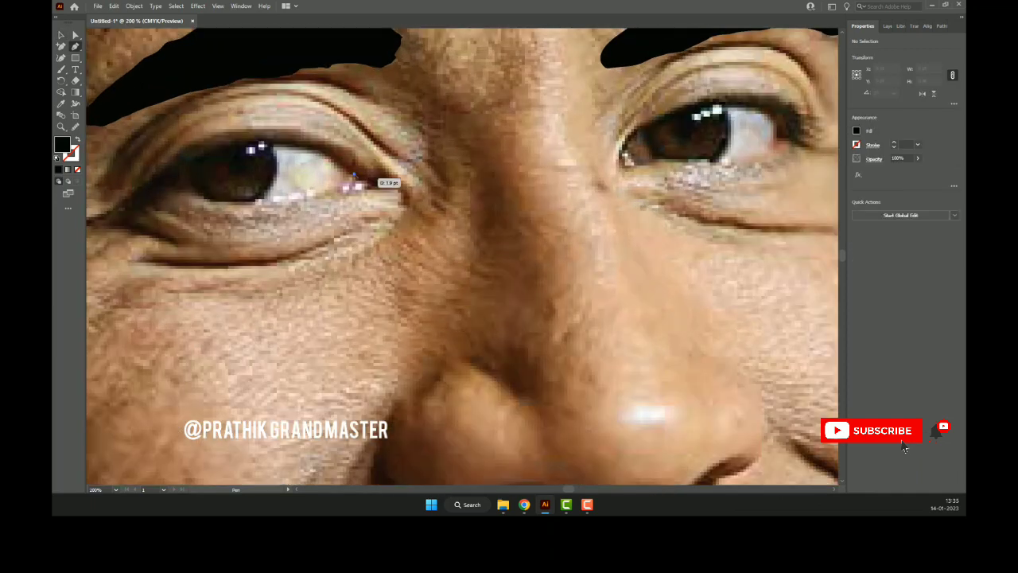
pyautogui.click(374, 185)
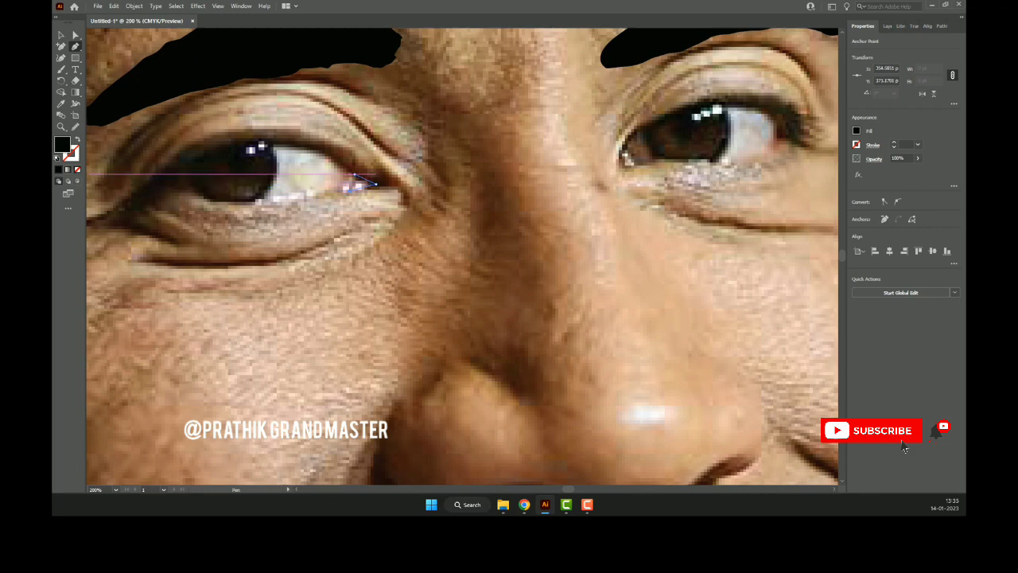
pyautogui.moveTo(153, 186); pyautogui.dragTo(159, 187)
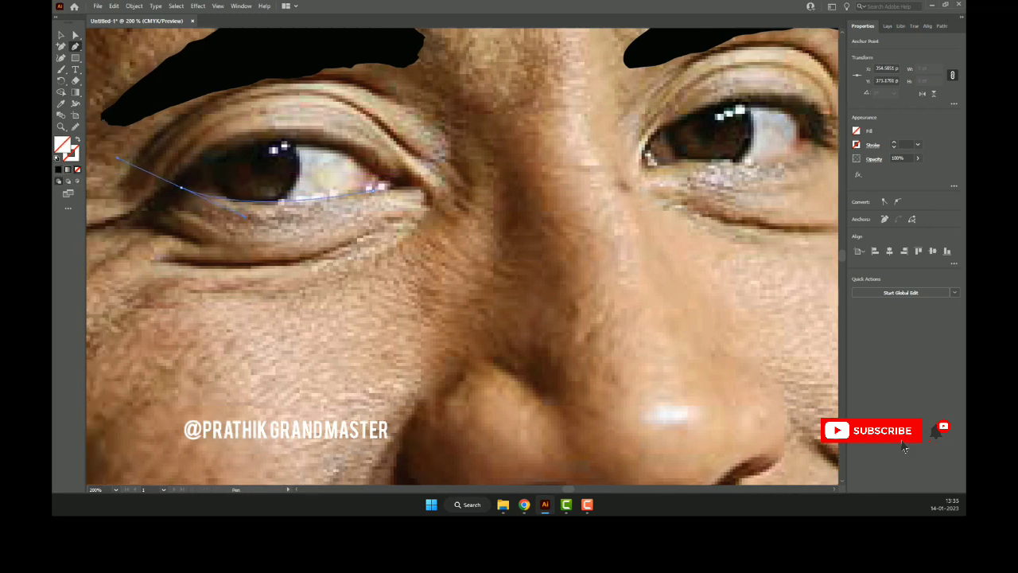
pyautogui.hscroll(-5, 254, 167)
pyautogui.click(254, 163)
pyautogui.moveTo(253, 163); pyautogui.dragTo(305, 159)
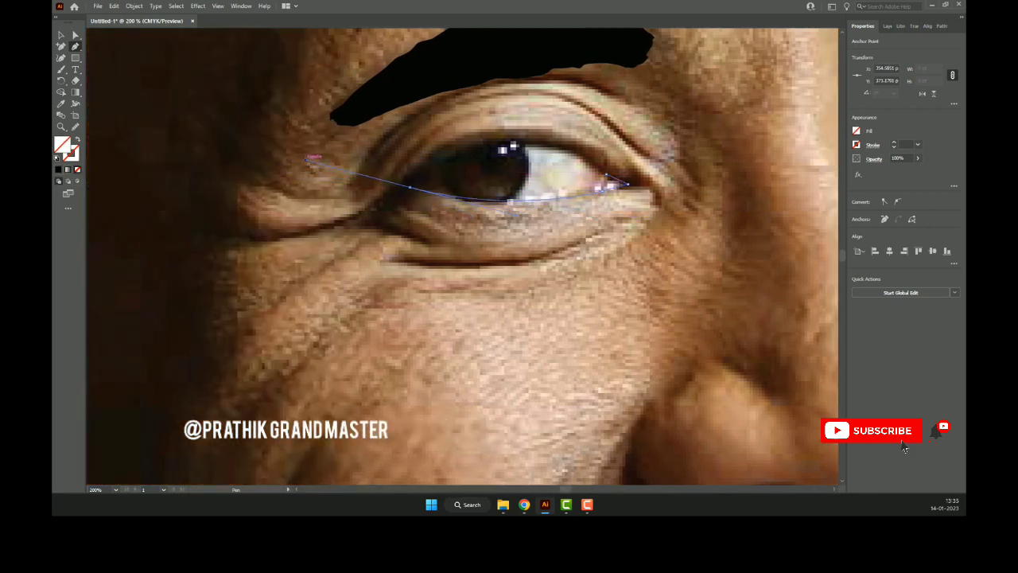
pyautogui.hotkey('ctrl', 'z')
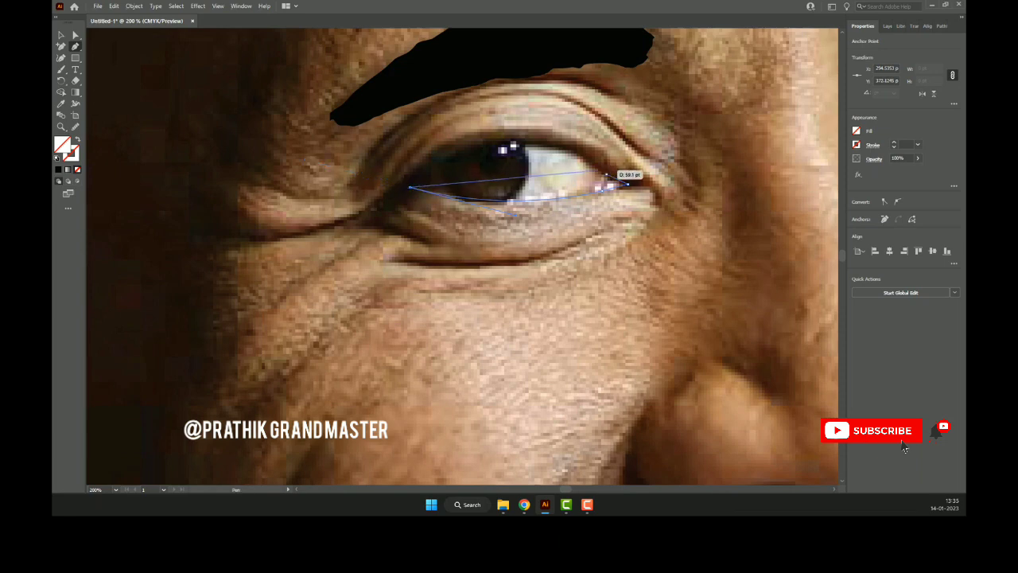
# - Arc the path over the upper eyelid and adjust the curves to fit the eye
pyautogui.moveTo(606, 174)
pyautogui.mouseDown()
pyautogui.moveTo(478, 95)
pyautogui.moveTo(517, 222)
pyautogui.moveTo(510, 202)
pyautogui.mouseUp()
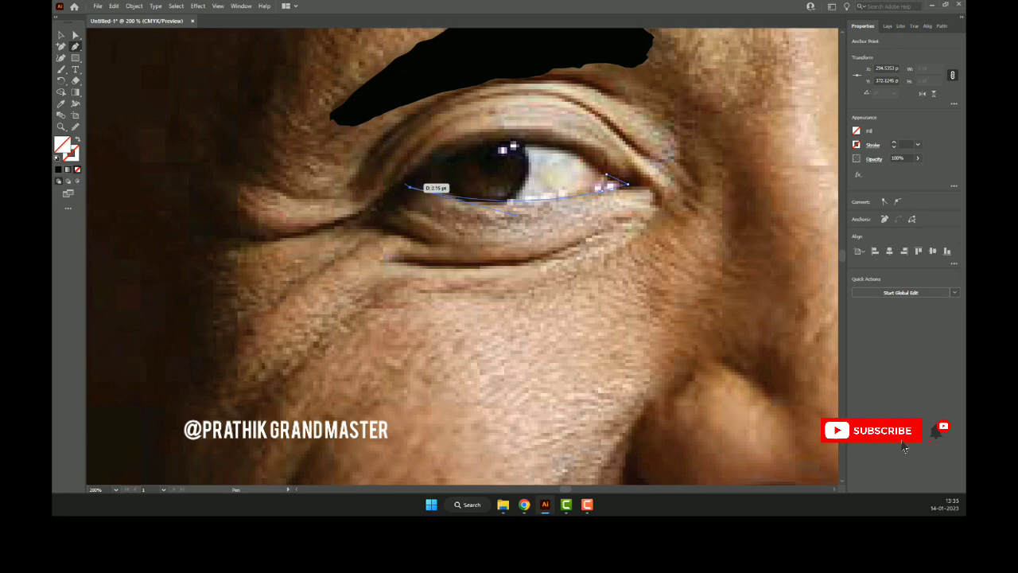
pyautogui.moveTo(410, 188); pyautogui.dragTo(402, 183)
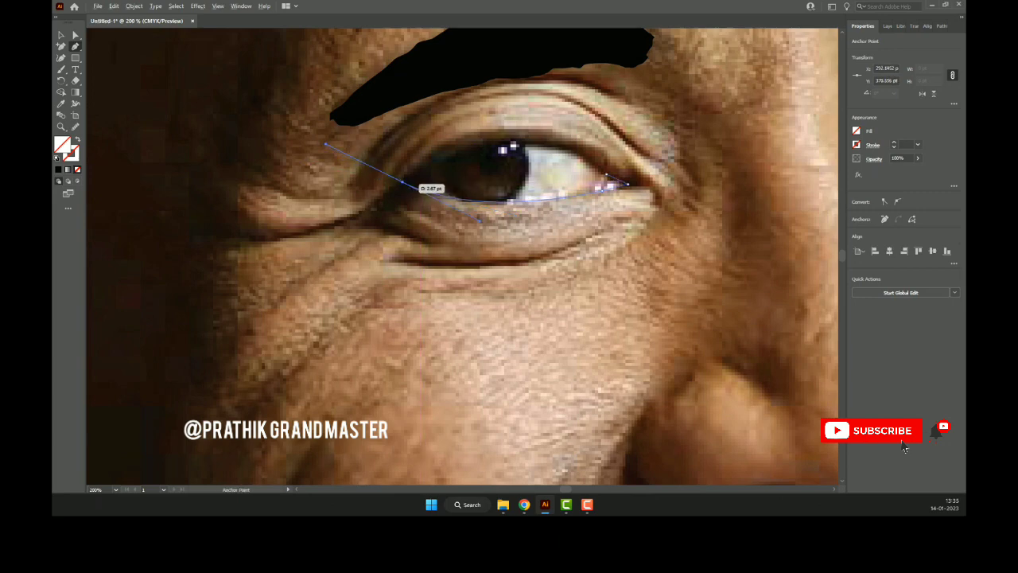
pyautogui.moveTo(325, 143)
pyautogui.mouseDown()
pyautogui.moveTo(402, 183)
pyautogui.moveTo(648, 177)
pyautogui.mouseUp()
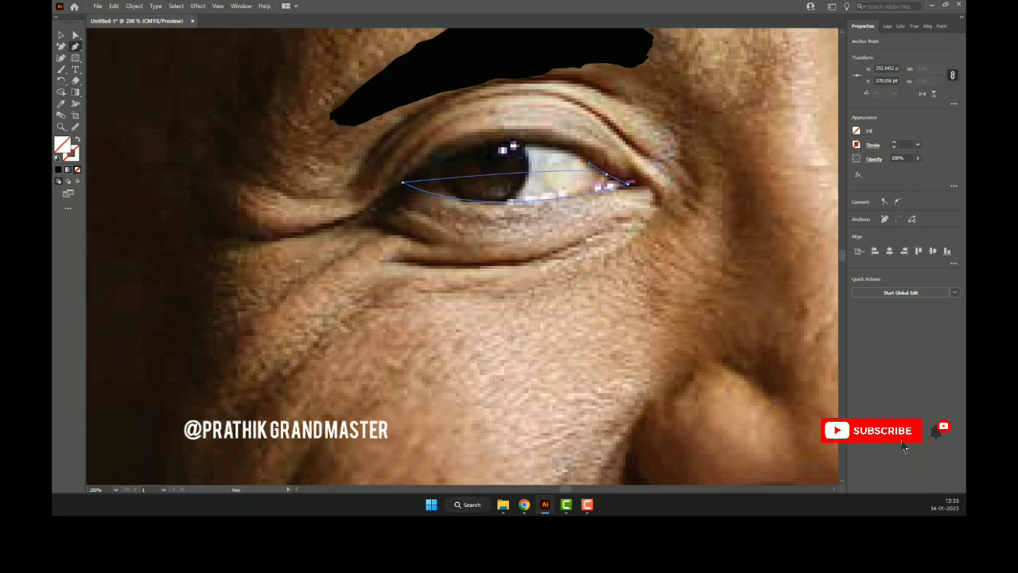
pyautogui.moveTo(509, 180); pyautogui.dragTo(509, 143)
pyautogui.moveTo(509, 239); pyautogui.dragTo(437, 274)
# - Fill the eye shape white (FFFFFF) and set its opacity to 29%
pyautogui.hotkey('shift', 'x')
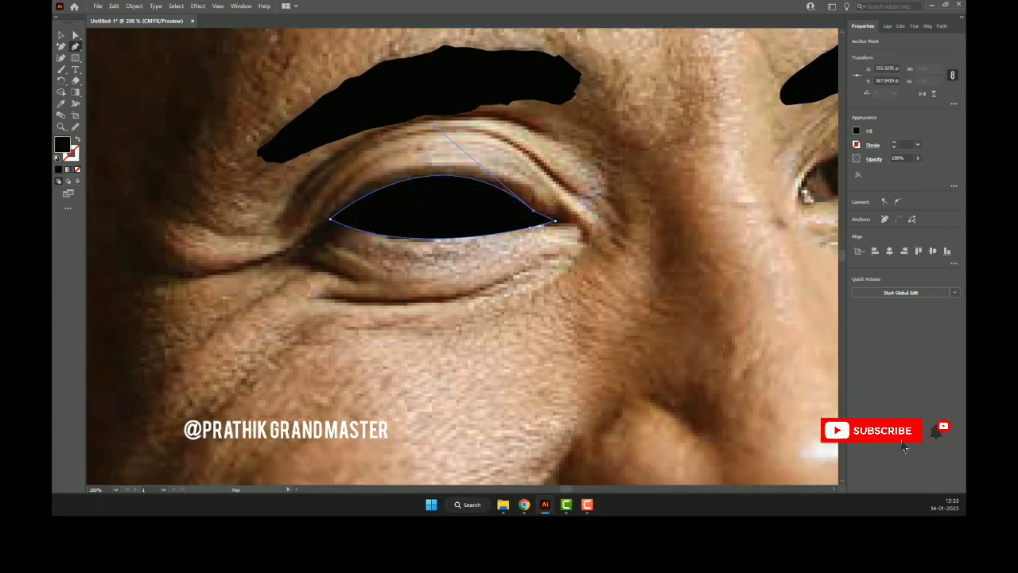
pyautogui.write('ffffff')
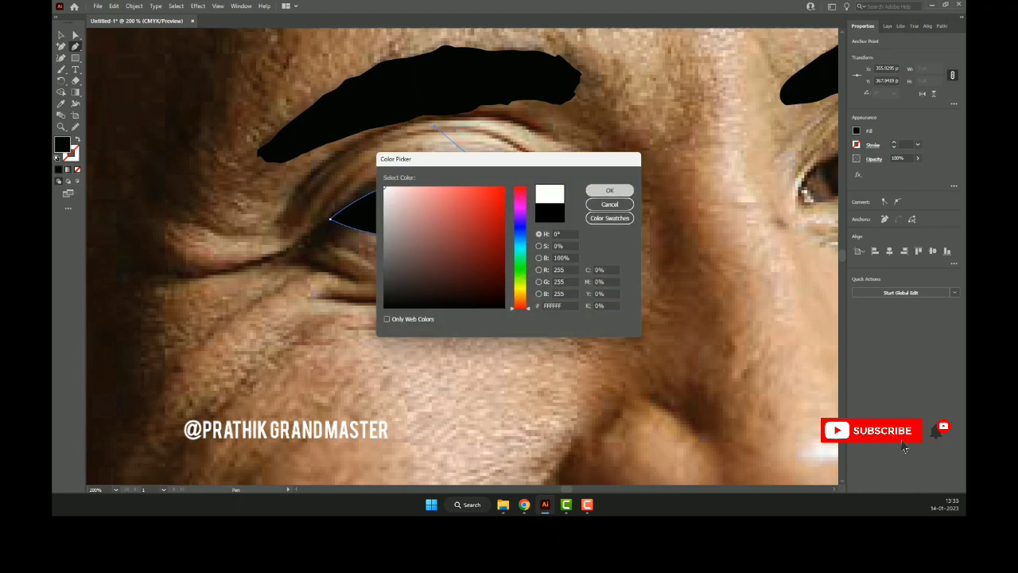
pyautogui.press('Return')
pyautogui.press('v')
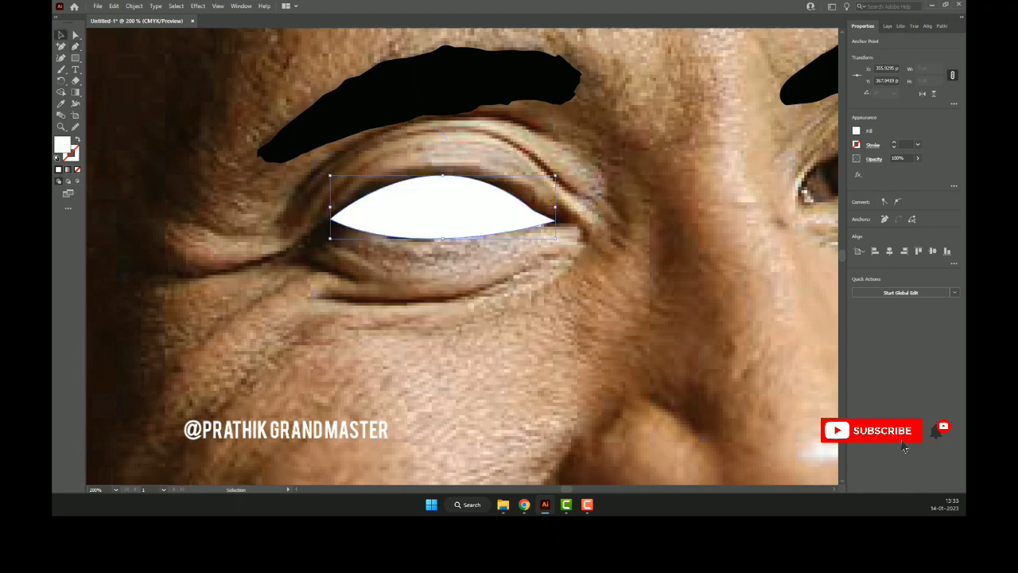
pyautogui.press('2')
pyautogui.press('9')
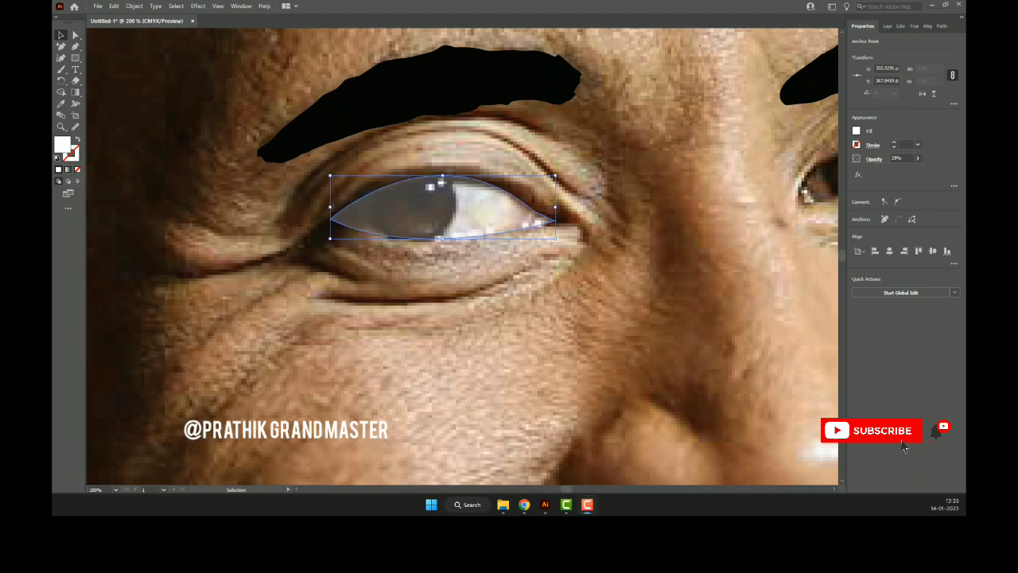
pyautogui.hotkey('ctrl', 'shift', 'a')
# - Pen-draw a small three-point triangle at the left eye's inner corner
pyautogui.scroll(1, 552, 219)
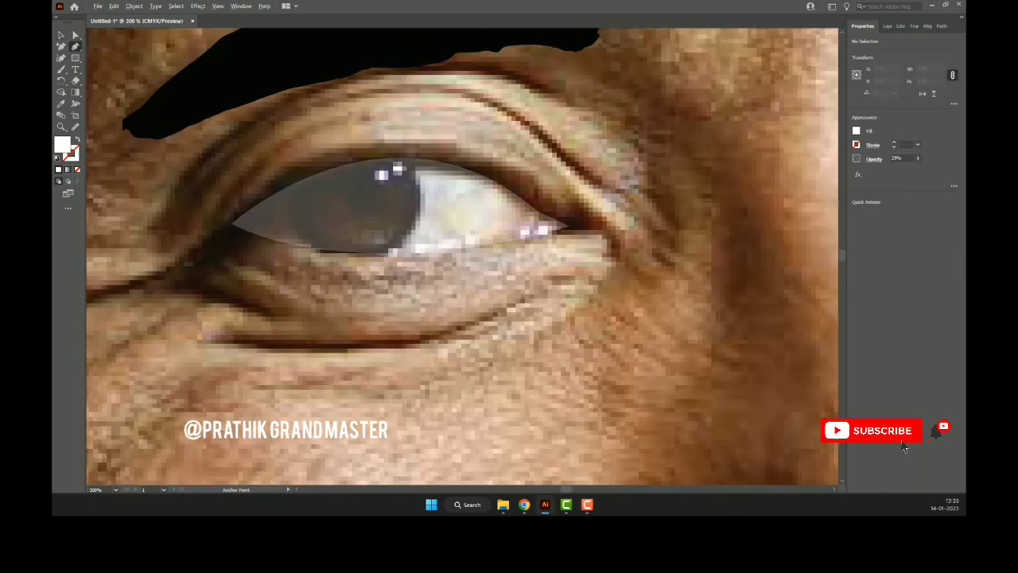
pyautogui.scroll(1, 553, 219)
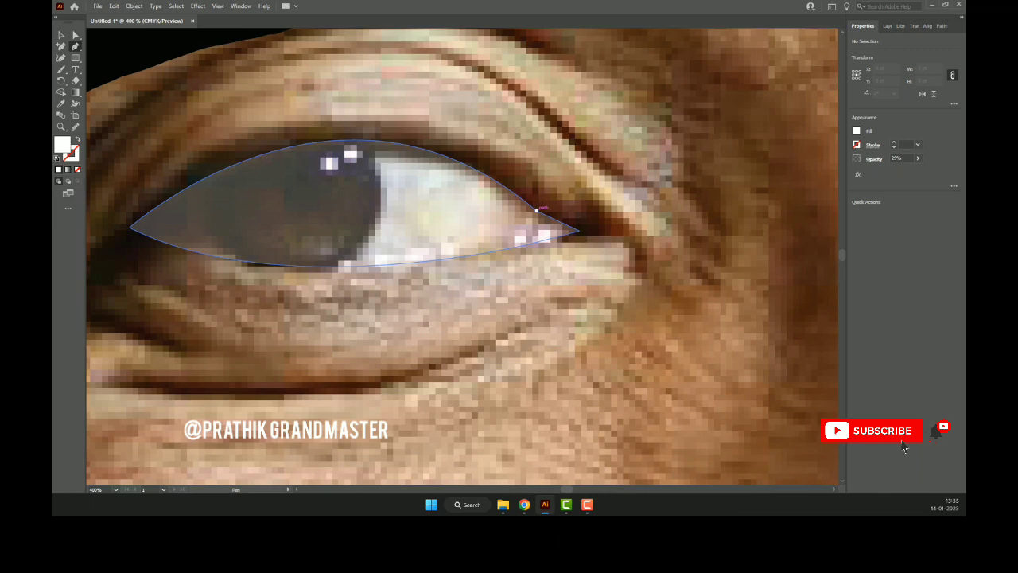
pyautogui.click(578, 230)
pyautogui.moveTo(578, 230); pyautogui.dragTo(550, 244)
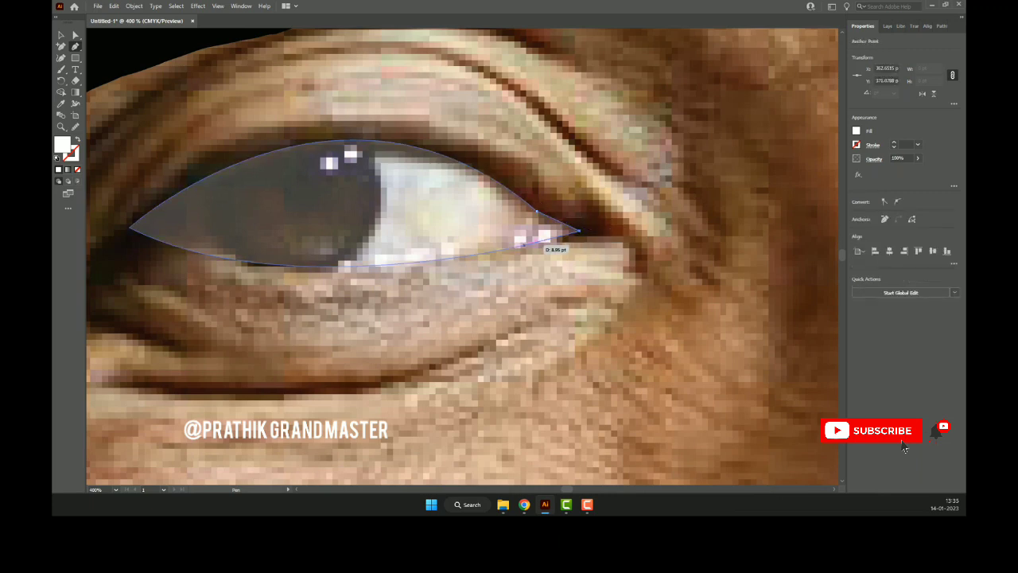
pyautogui.click(517, 246)
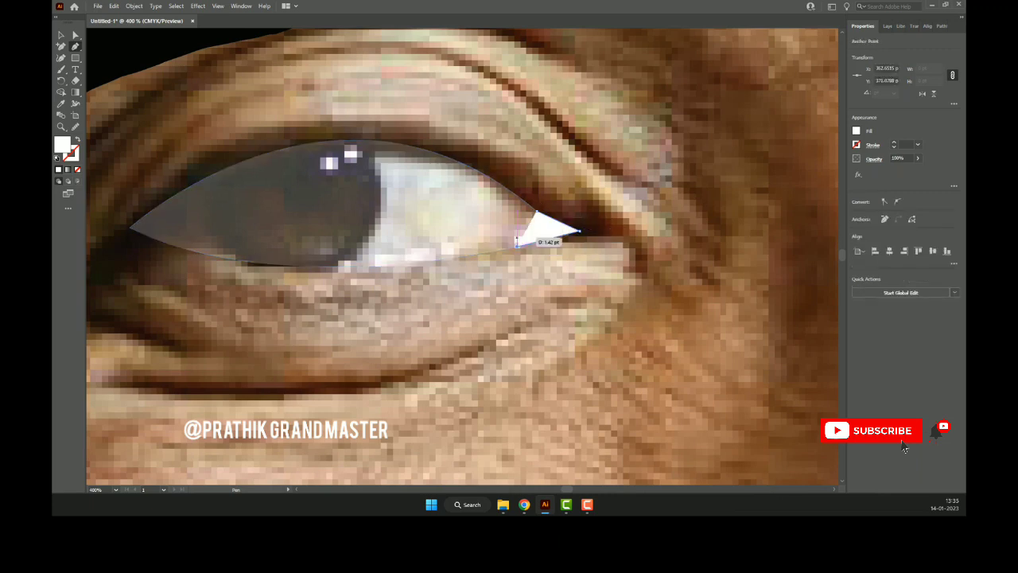
pyautogui.click(517, 221)
pyautogui.click(537, 212)
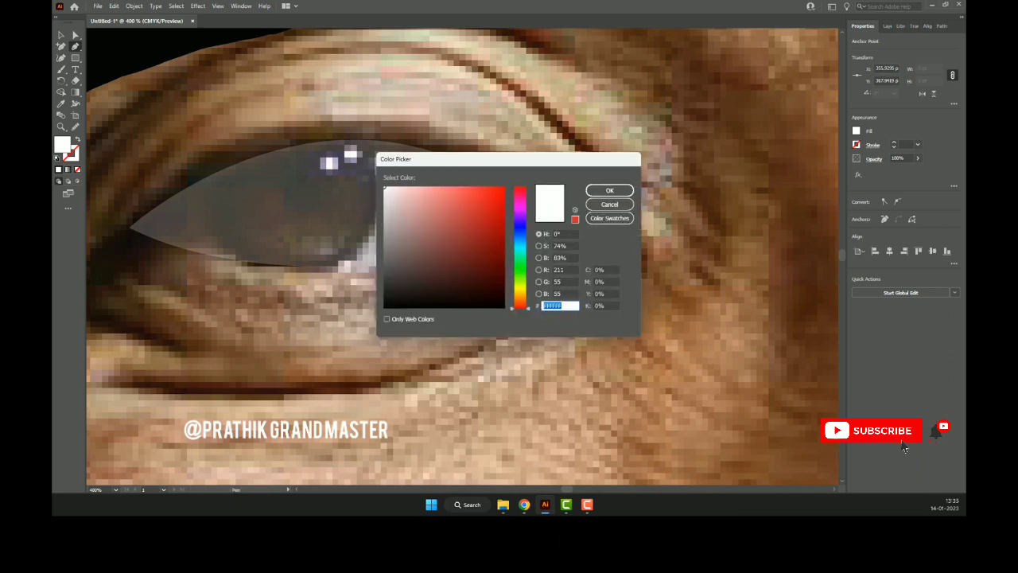
# - Fill the corner triangle dark red #F20000 and deselect it
pyautogui.write('F20000')
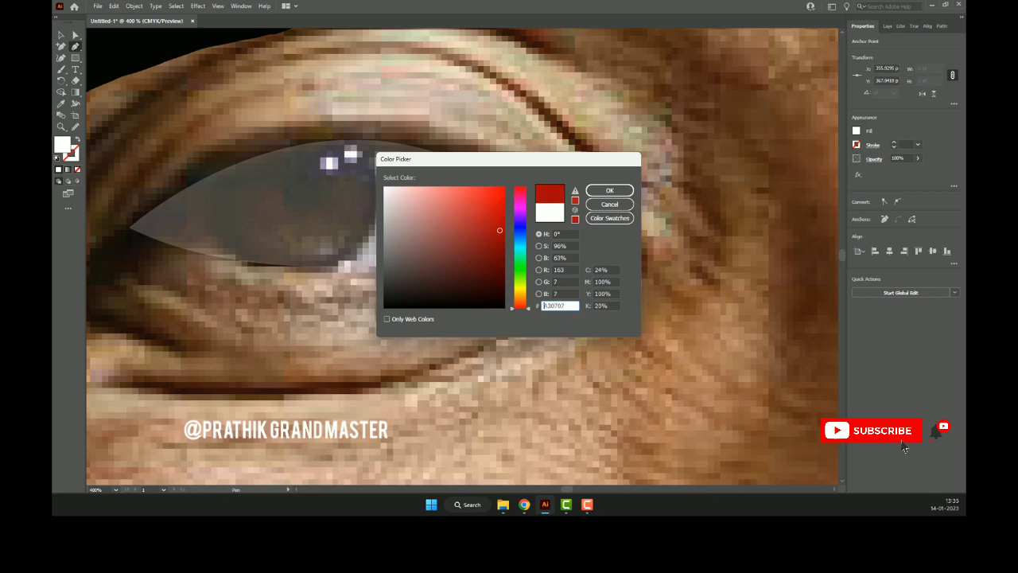
pyautogui.press('Return')
pyautogui.click(625, 186)
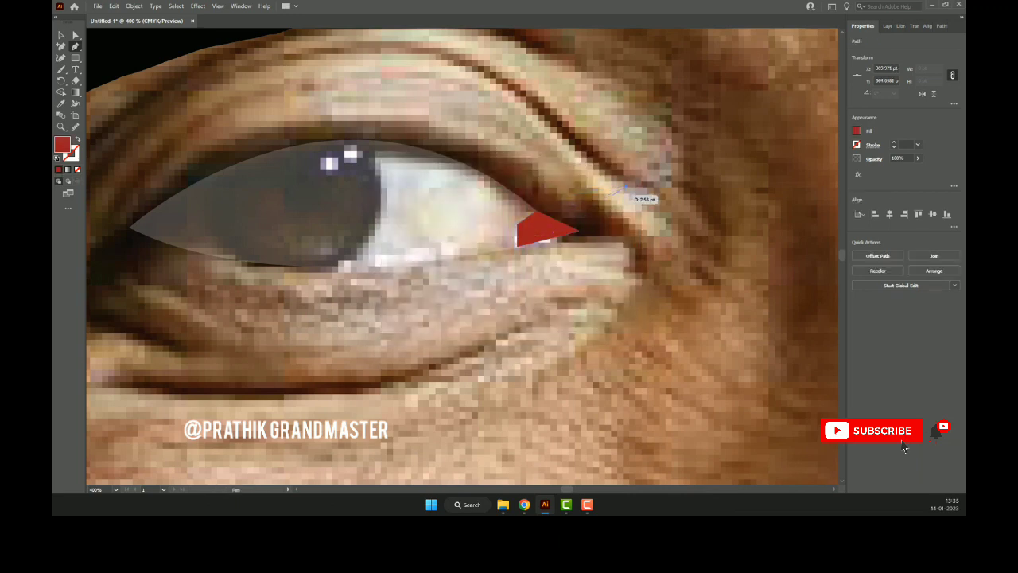
pyautogui.keyDown('ctrl'); pyautogui.click(548, 225); pyautogui.keyUp('ctrl')
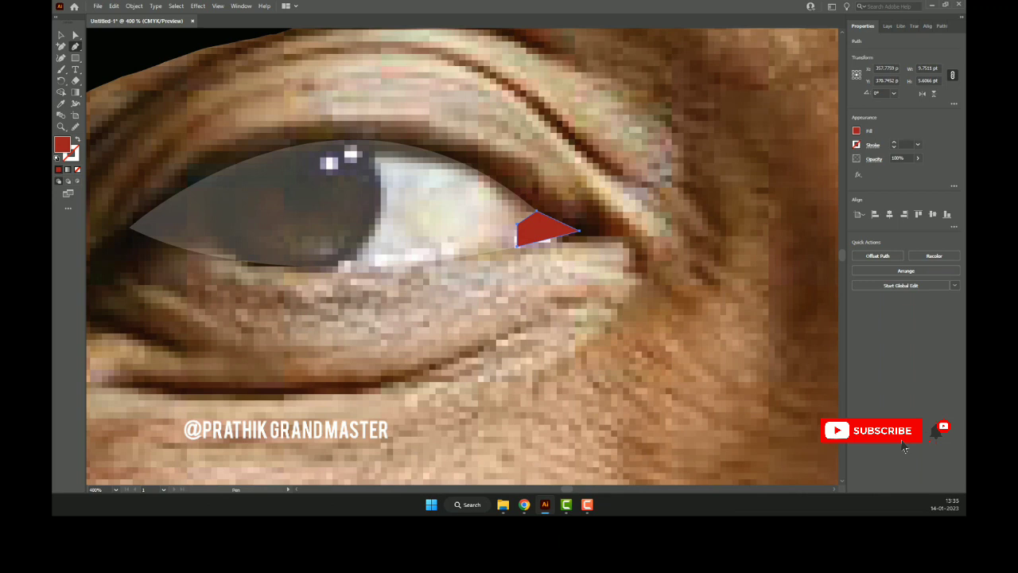
pyautogui.hotkey('ctrl', 'shift', 'a')
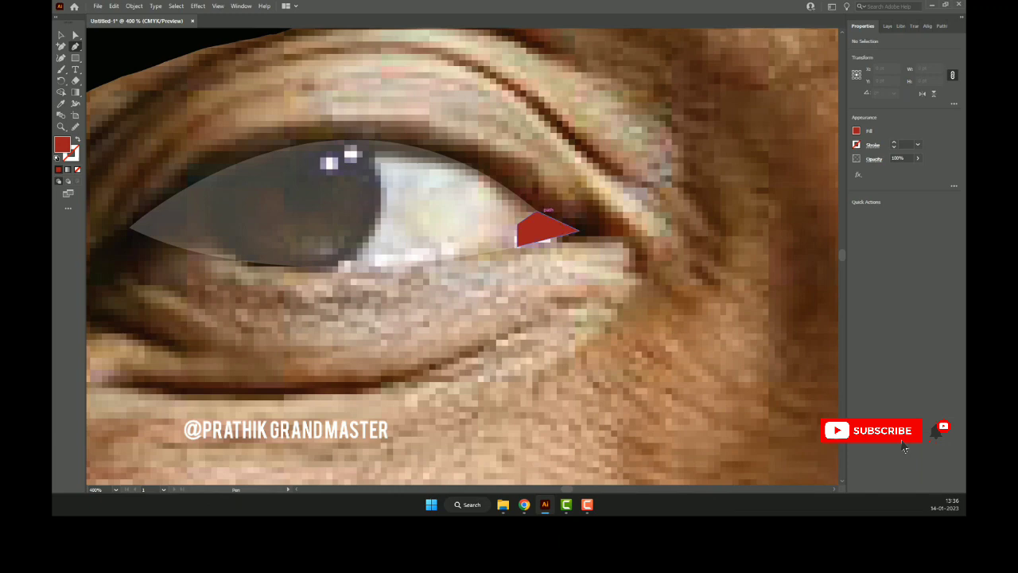
# - Start a new Pen path at the eye's corner
pyautogui.scroll(5, 543, 220)
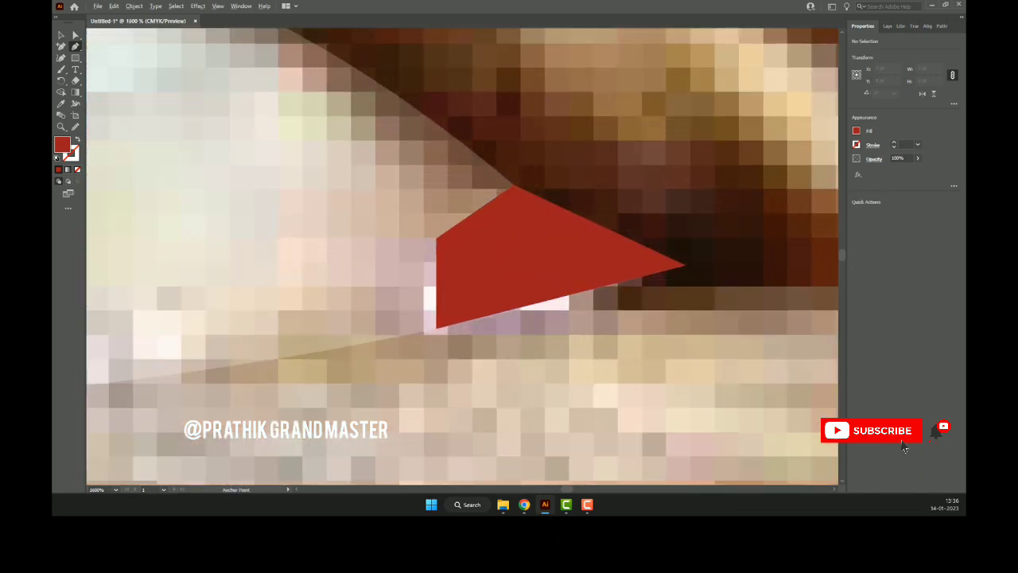
pyautogui.click(538, 221)
pyautogui.scroll(-5, 539, 221)
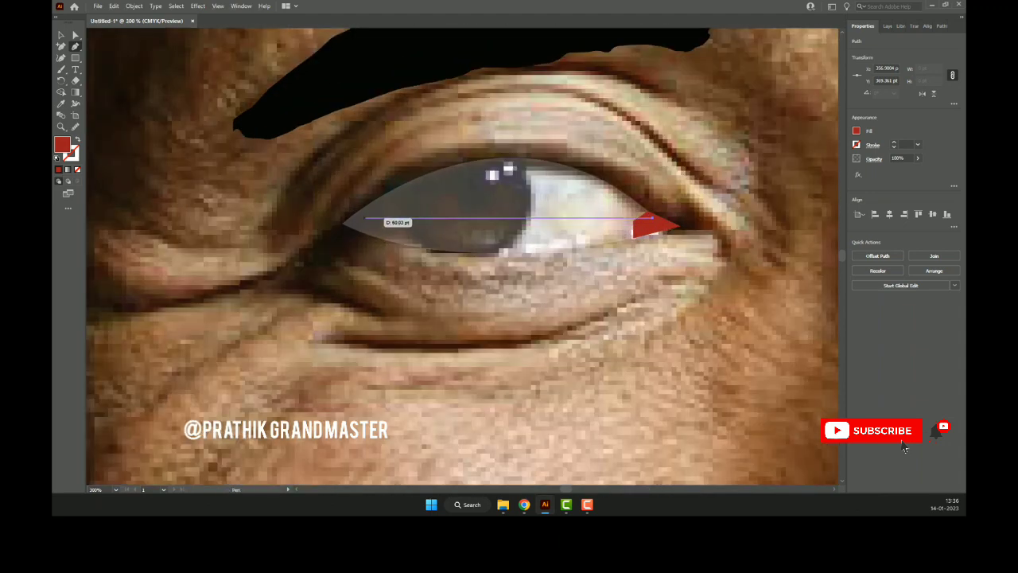
# - Pen-trace curved anchors along the upper and lower eyelids toward the outer corner
pyautogui.moveTo(365, 217); pyautogui.dragTo(258, 304)
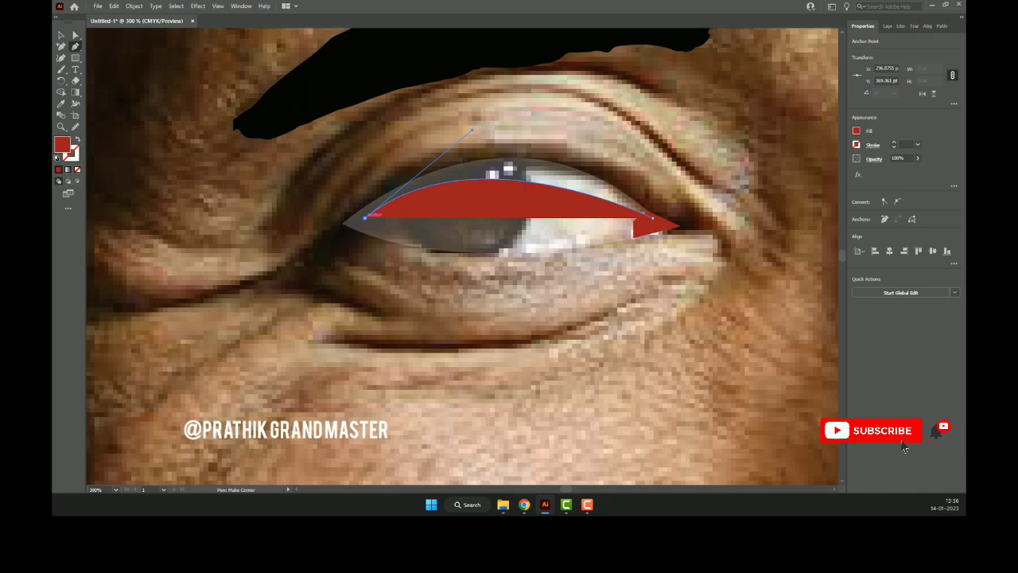
pyautogui.moveTo(641, 230); pyautogui.dragTo(779, 194)
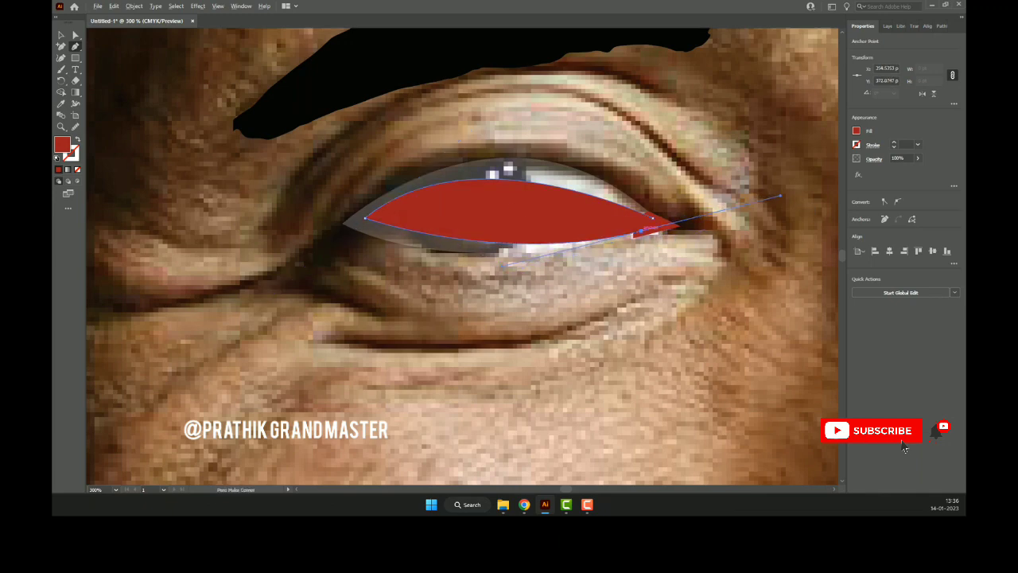
pyautogui.scroll(2, 598, 265)
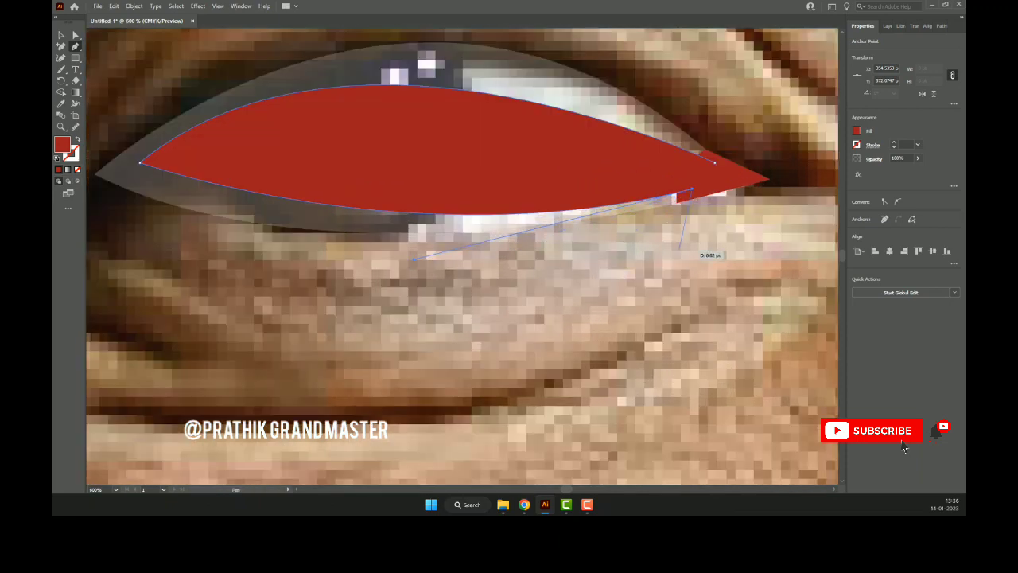
pyautogui.scroll(1, 690, 192)
pyautogui.scroll(1, 684, 192)
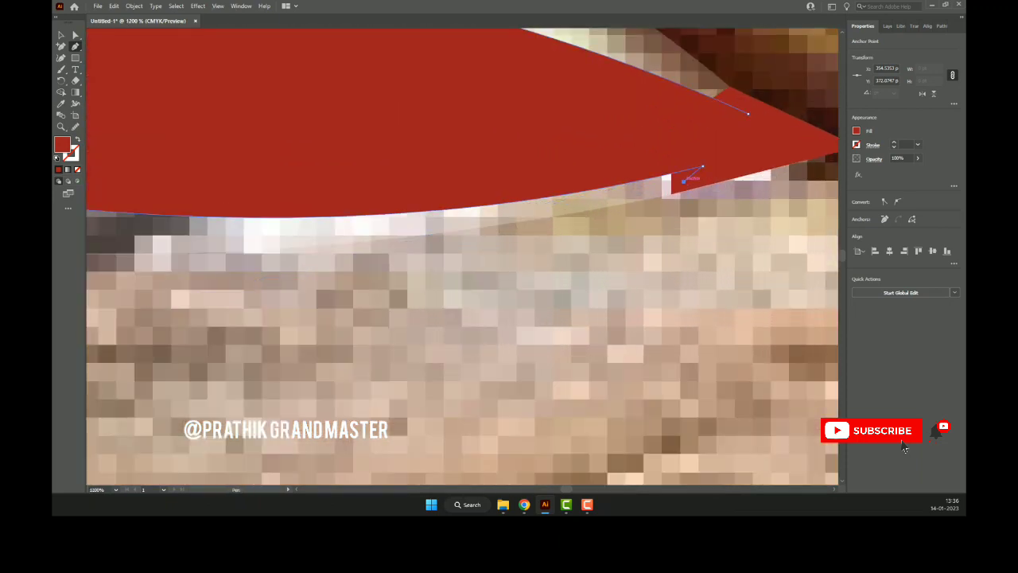
pyautogui.scroll(-2, 675, 191)
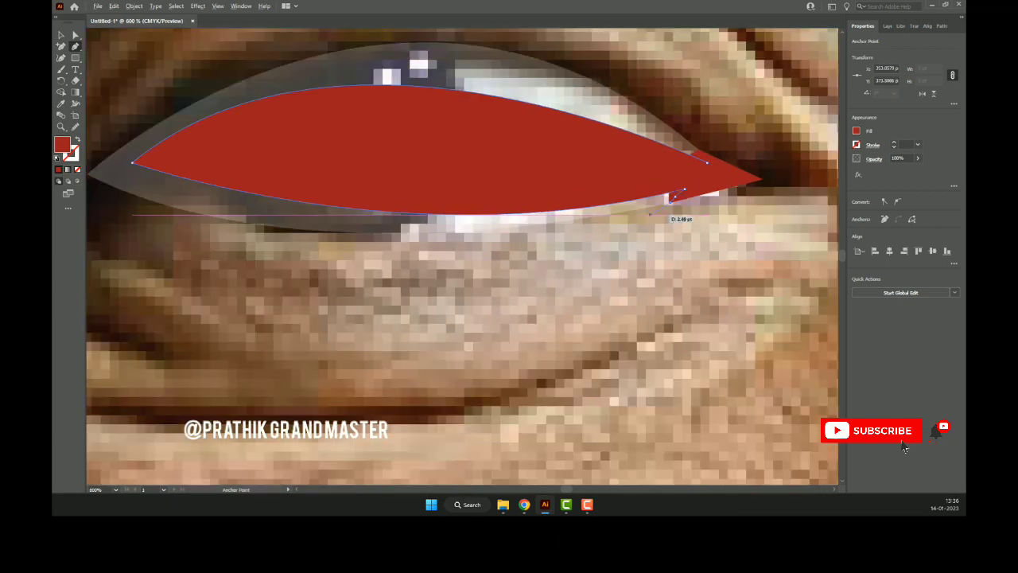
pyautogui.moveTo(321, 230)
pyautogui.mouseDown()
pyautogui.moveTo(475, 261)
pyautogui.moveTo(469, 248)
pyautogui.mouseUp()
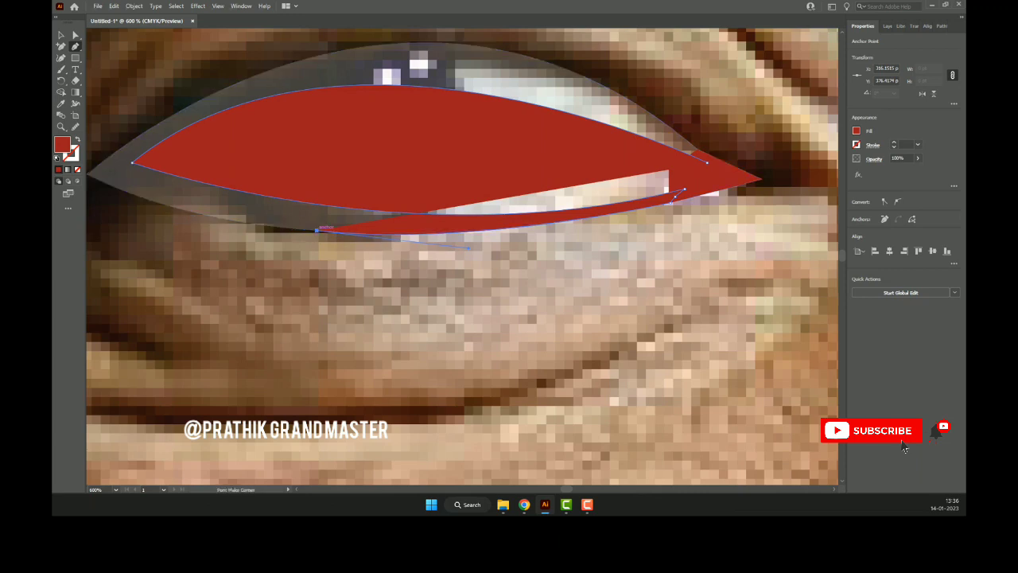
pyautogui.moveTo(318, 230); pyautogui.dragTo(452, 291)
pyautogui.moveTo(221, 236); pyautogui.dragTo(305, 285)
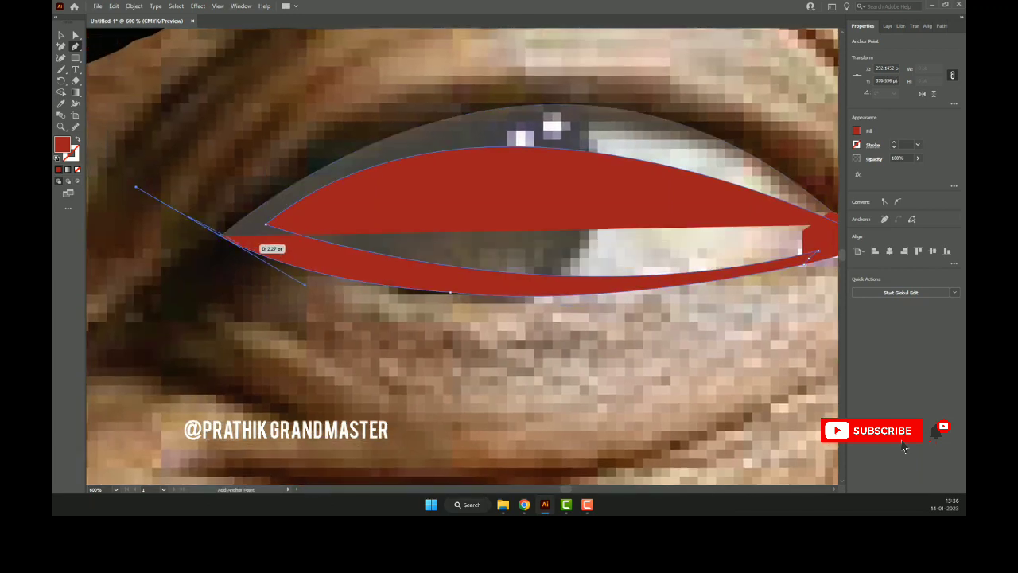
# - Undo the misplaced curves, reshape the outer corner, and close the ring at the inner corner
pyautogui.hotkey('ctrl', 'z')
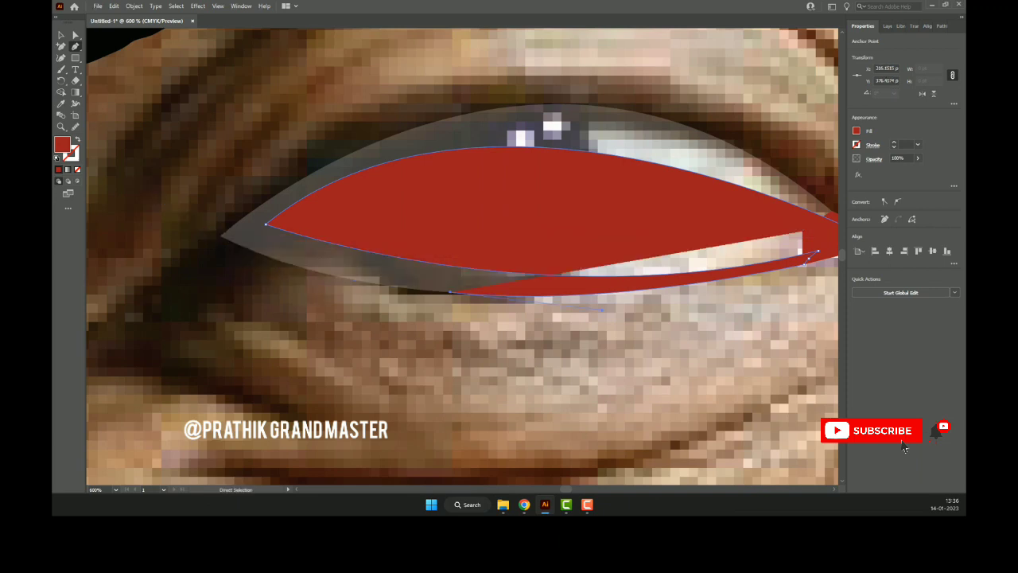
pyautogui.hotkey('ctrl', 'z')
pyautogui.hotkey('ctrl', '-')
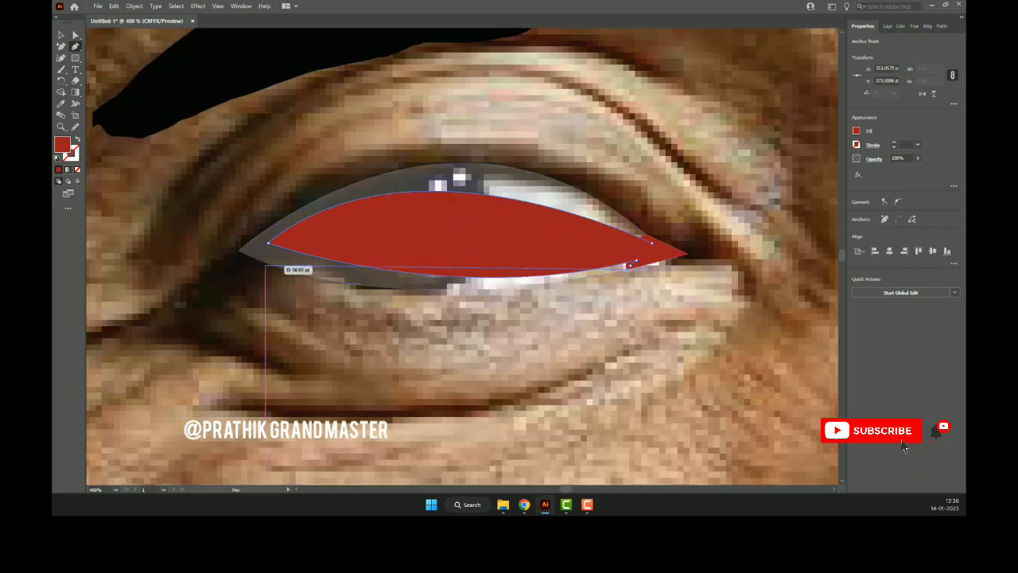
pyautogui.moveTo(267, 243)
pyautogui.mouseDown()
pyautogui.moveTo(114, 172)
pyautogui.moveTo(368, 178)
pyautogui.moveTo(438, 342)
pyautogui.moveTo(330, 262)
pyautogui.mouseUp()
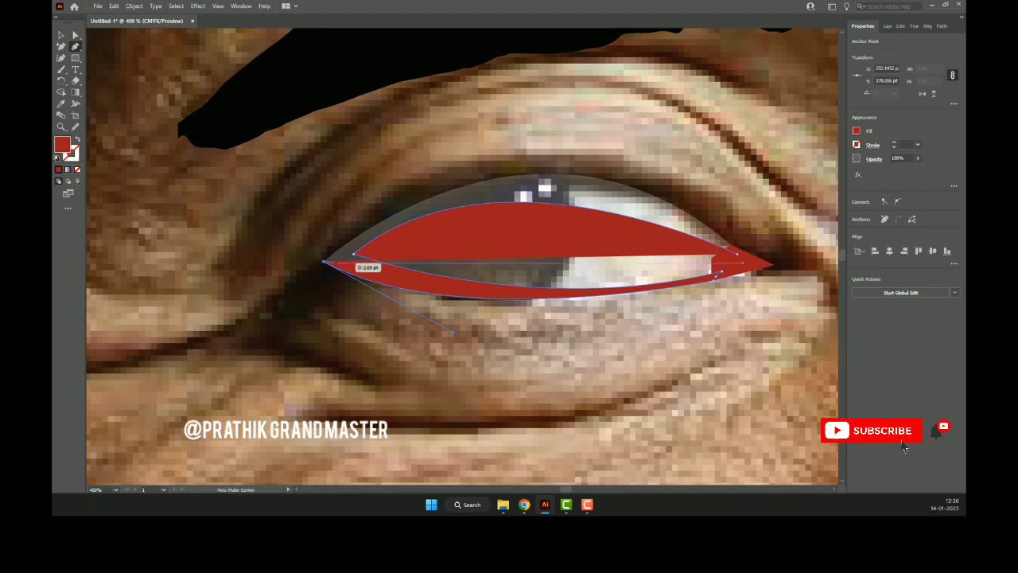
pyautogui.hotkey('ctrl', '-')
pyautogui.hotkey('ctrl', '-')
pyautogui.moveTo(330, 262)
pyautogui.mouseDown()
pyautogui.moveTo(589, 248)
pyautogui.moveTo(574, 240)
pyautogui.moveTo(768, 406)
pyautogui.mouseUp()
pyautogui.hotkey('ctrl', '+')
pyautogui.hotkey('ctrl', '+')
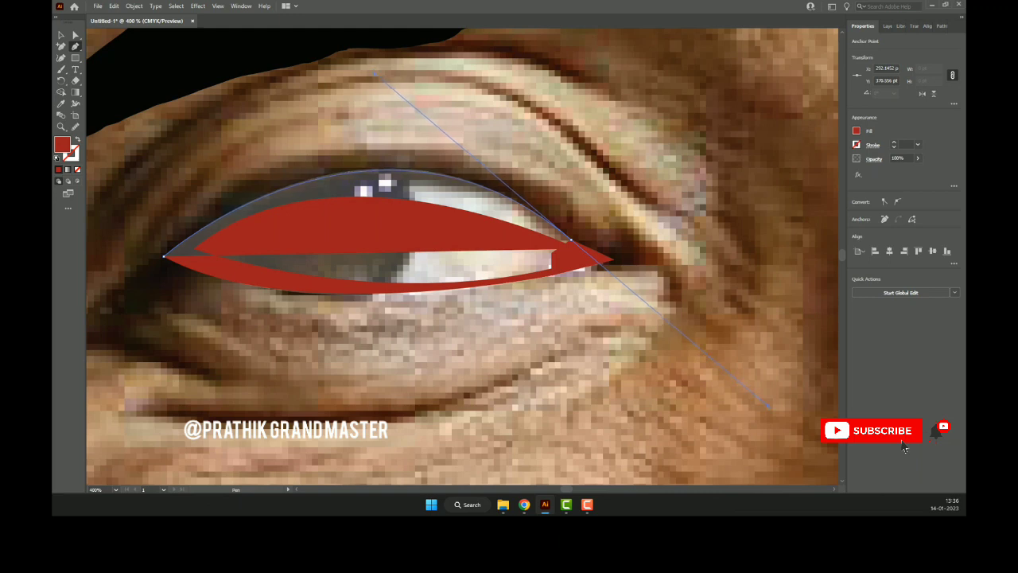
pyautogui.moveTo(768, 406); pyautogui.dragTo(768, 406)
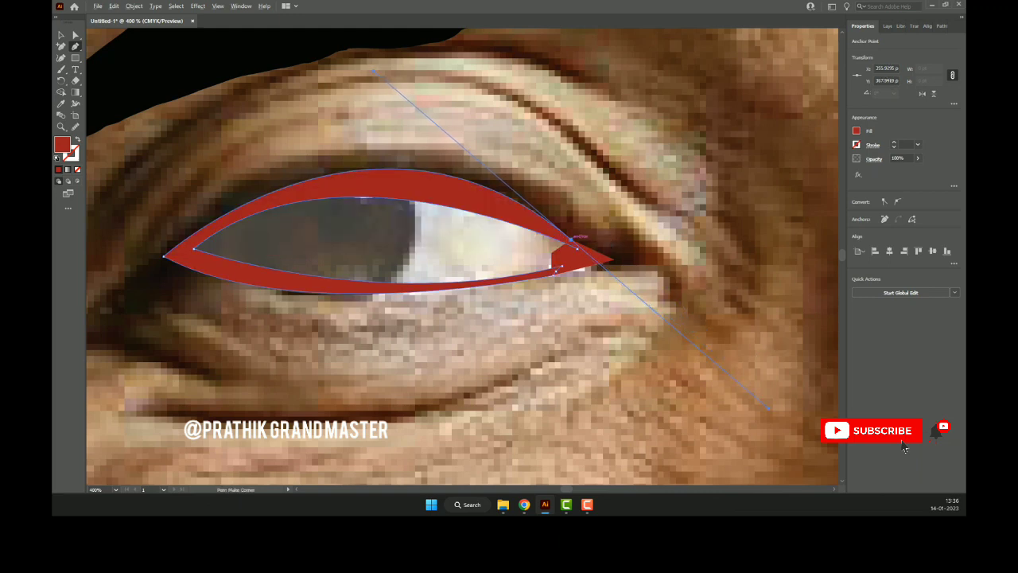
# - Make the closing point a corner and fill the eyelid ring light grey #B7B7B7
pyautogui.click(575, 243)
pyautogui.doubleClick(61, 144)
pyautogui.write('b7b7b7')
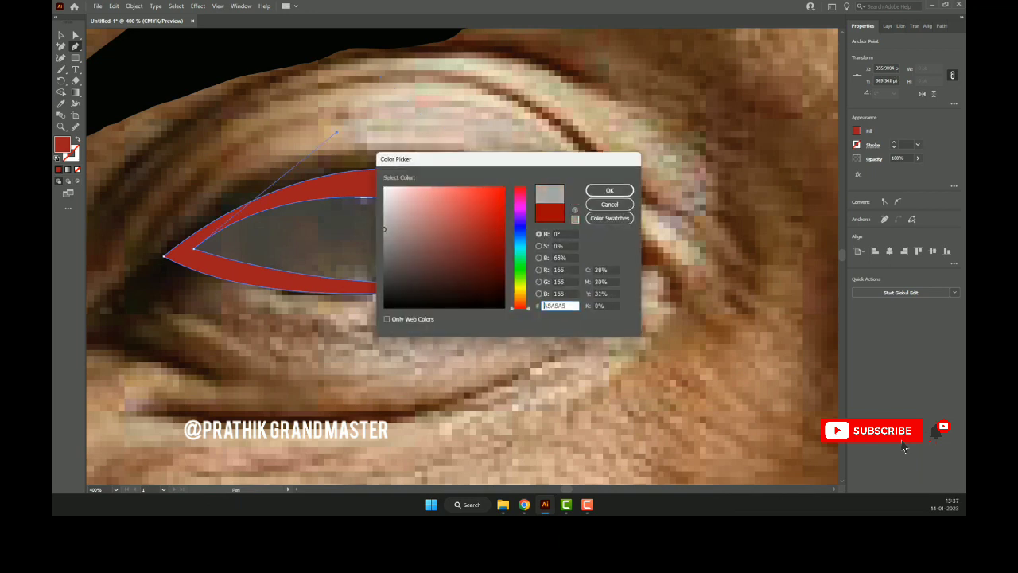
pyautogui.press('Return')
# - Lower the grey ring's opacity and make the white eye shape 100% opaque
pyautogui.press('v')
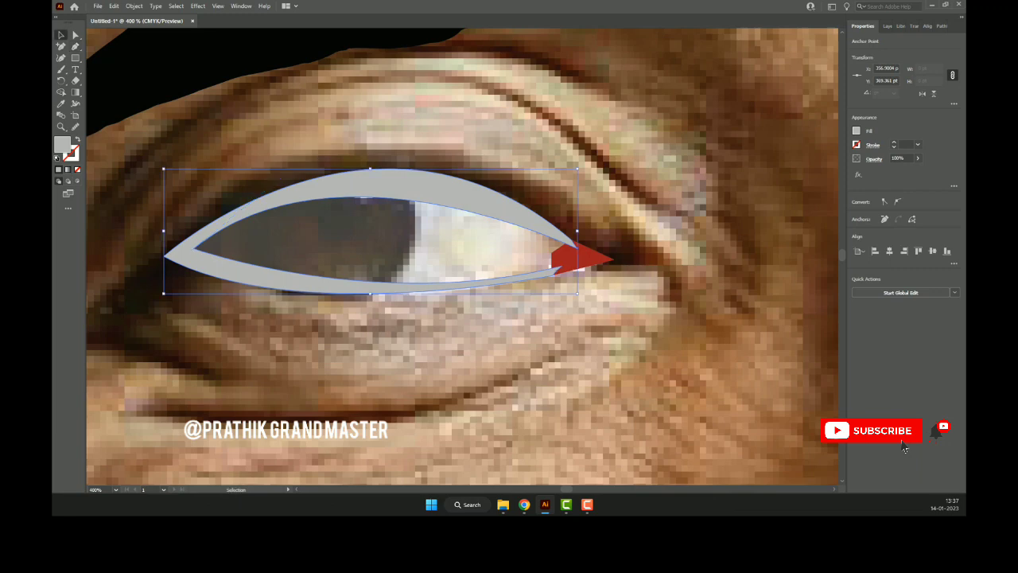
pyautogui.press('Return')
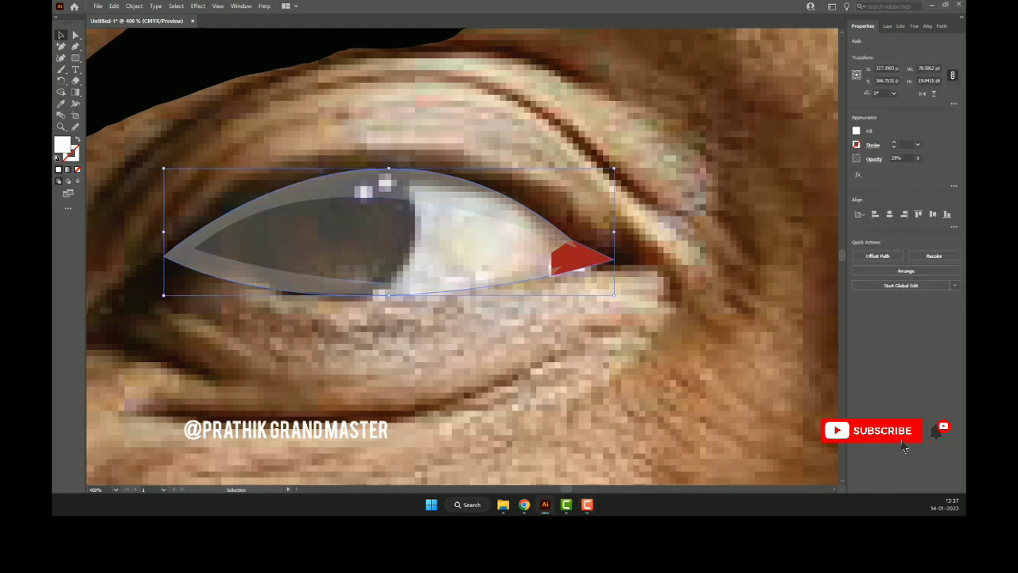
pyautogui.hotkey('ctrl', 'z')
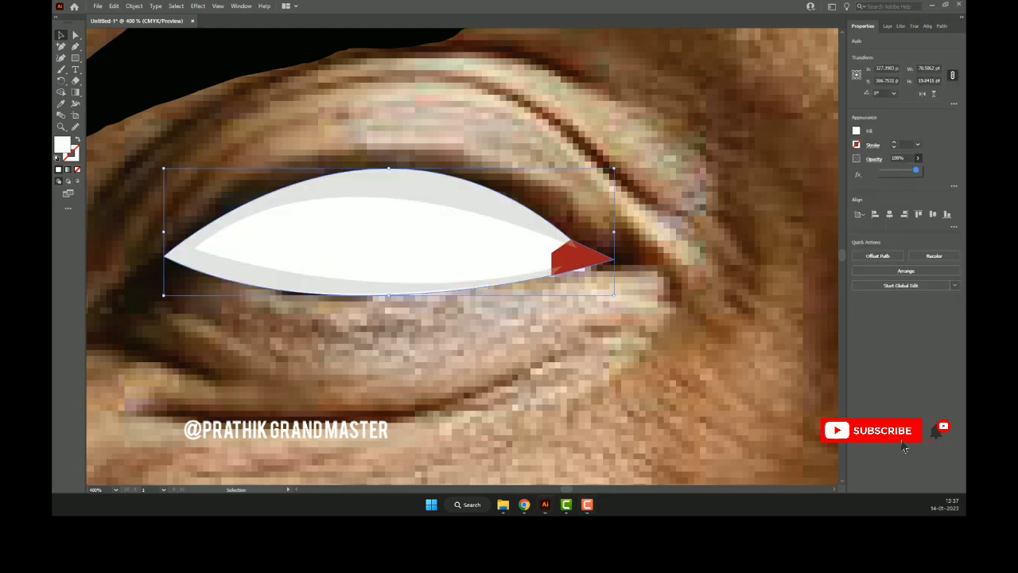
pyautogui.hotkey('ctrl', 'shift', 'a')
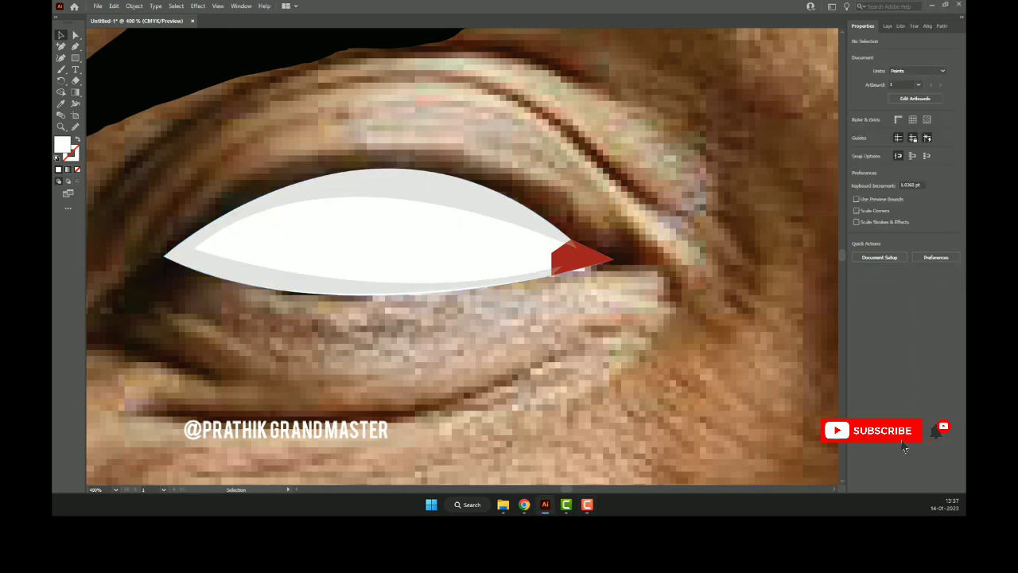
# - Draw an iris circle over the eye and send it behind the white eye shape
pyautogui.moveTo(75, 58); pyautogui.dragTo(111, 80)
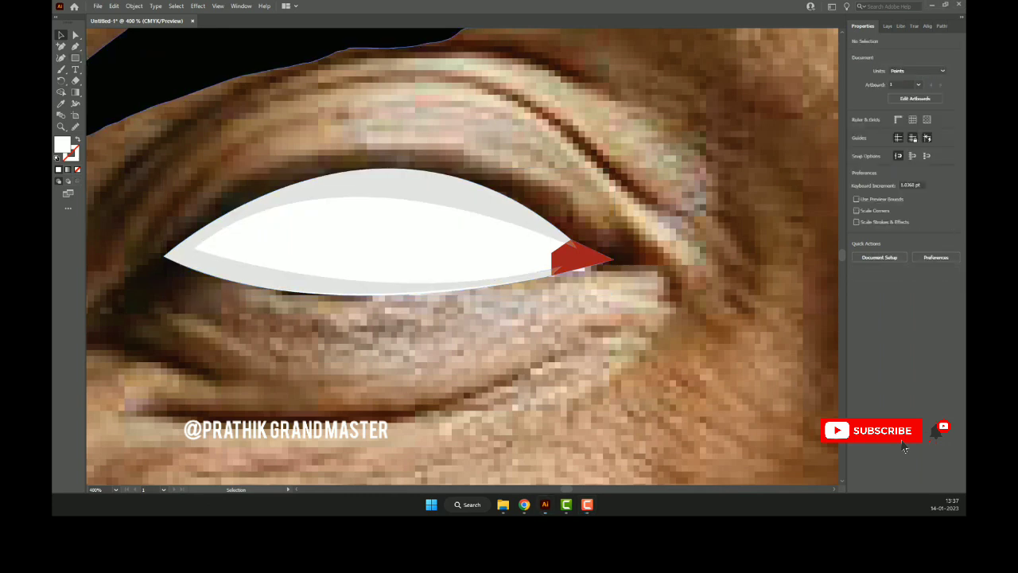
pyautogui.moveTo(322, 183); pyautogui.dragTo(434, 292)
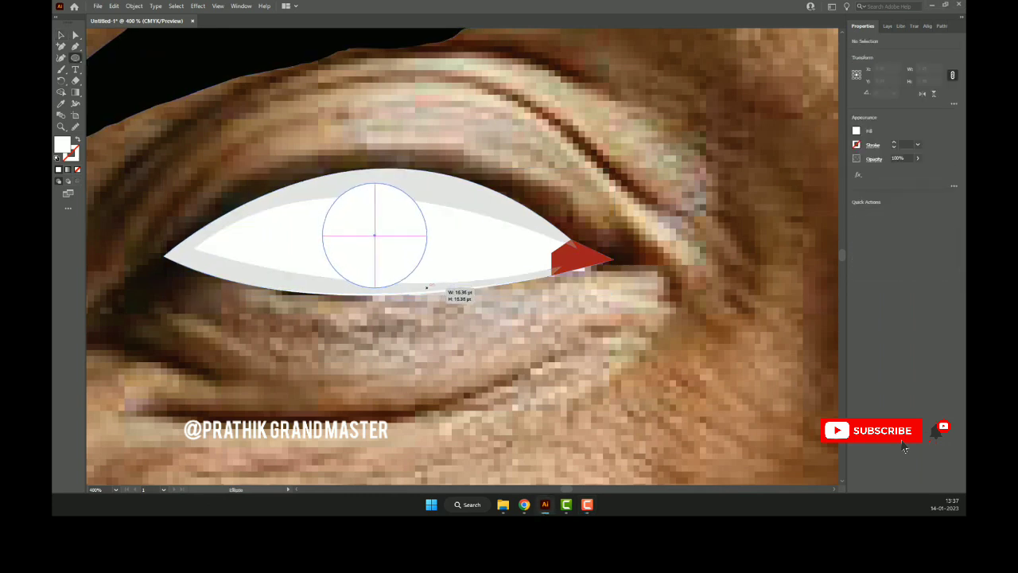
pyautogui.press('v')
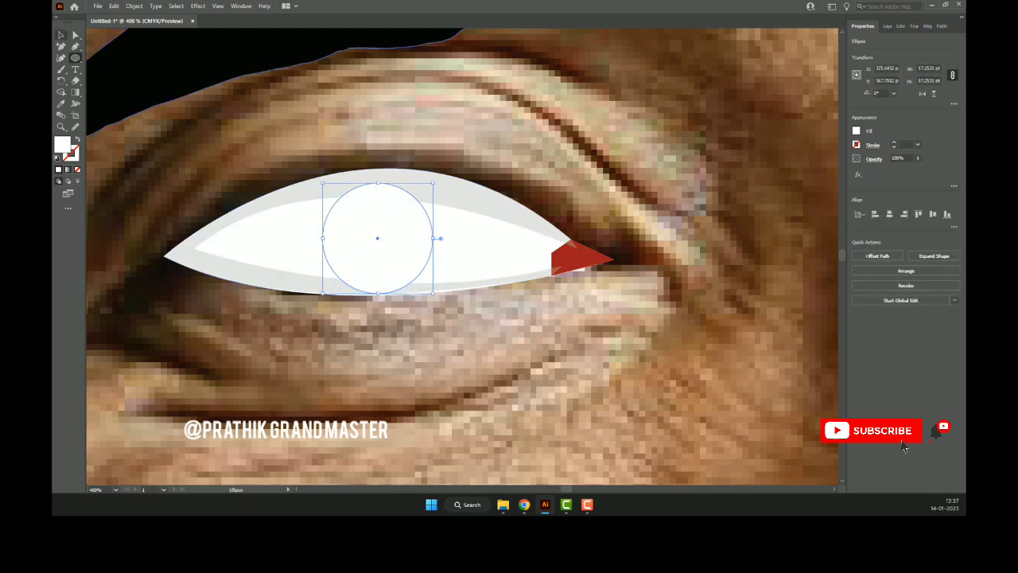
pyautogui.moveTo(377, 238); pyautogui.dragTo(361, 232)
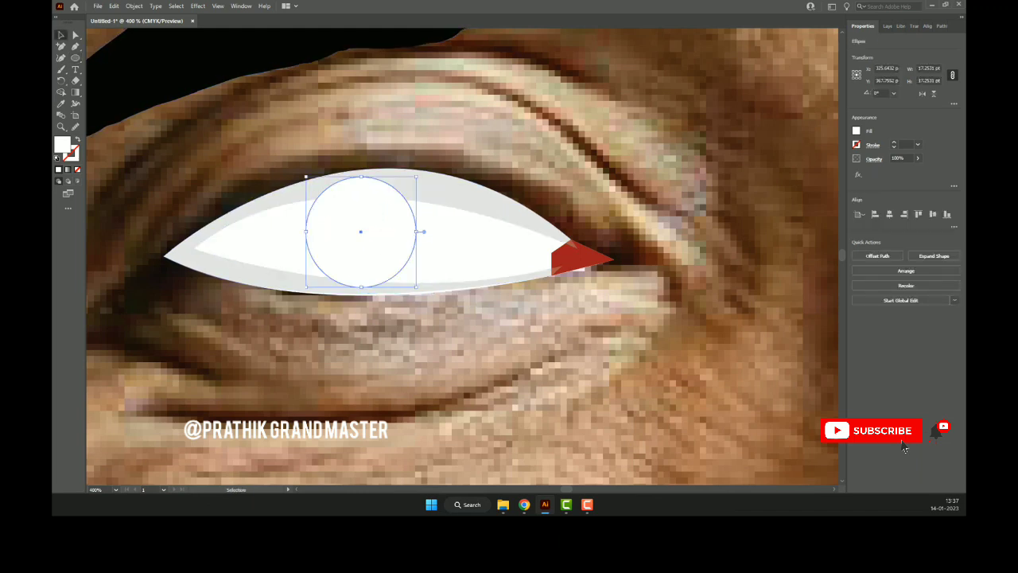
pyautogui.hotkey('ctrl', '[')
# - Bring the grey eye outline and red corner shape in front of the iris circle
pyautogui.click(326, 273)
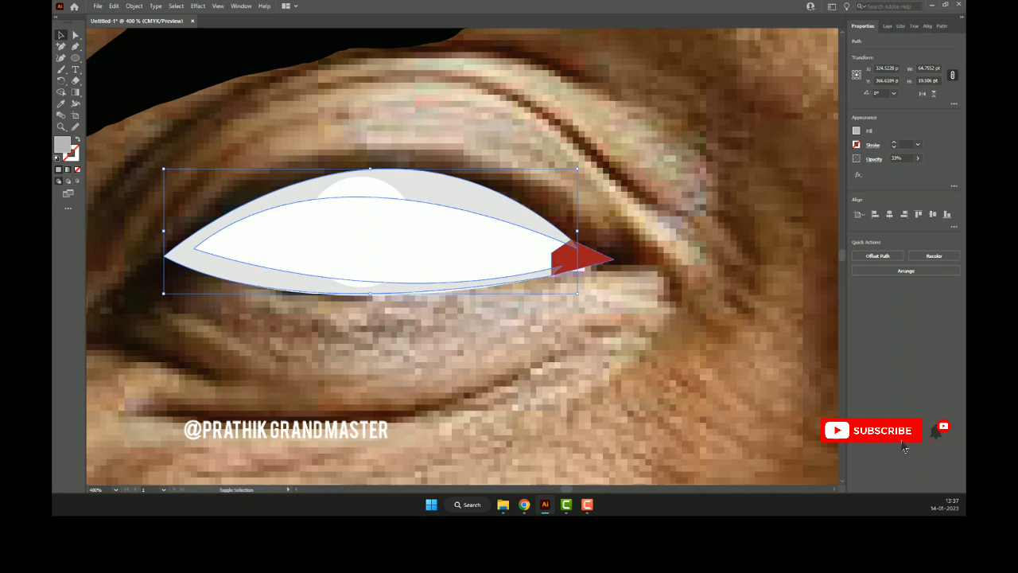
pyautogui.hotkey('ctrl', 'a')
pyautogui.hotkey('ctrl', 'z')
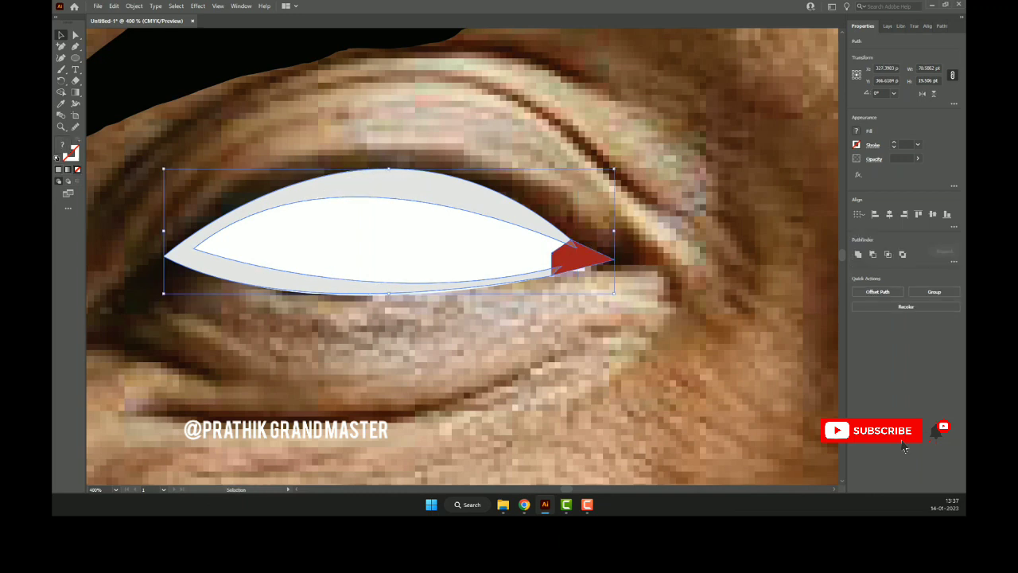
pyautogui.hotkey('ctrl', 'shift', 'z')
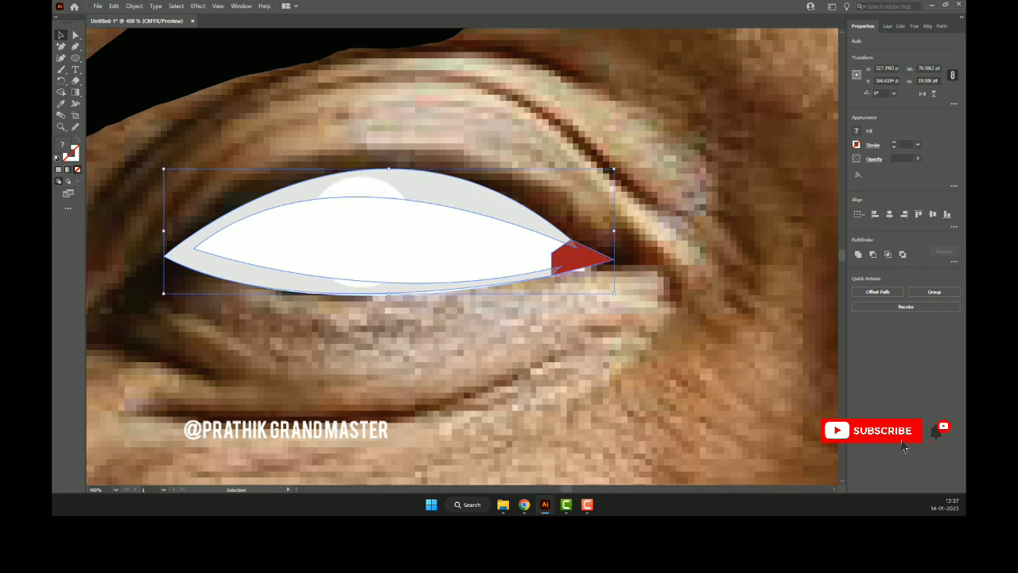
pyautogui.hotkey('ctrl', 'shift', 'a')
pyautogui.click(530, 225)
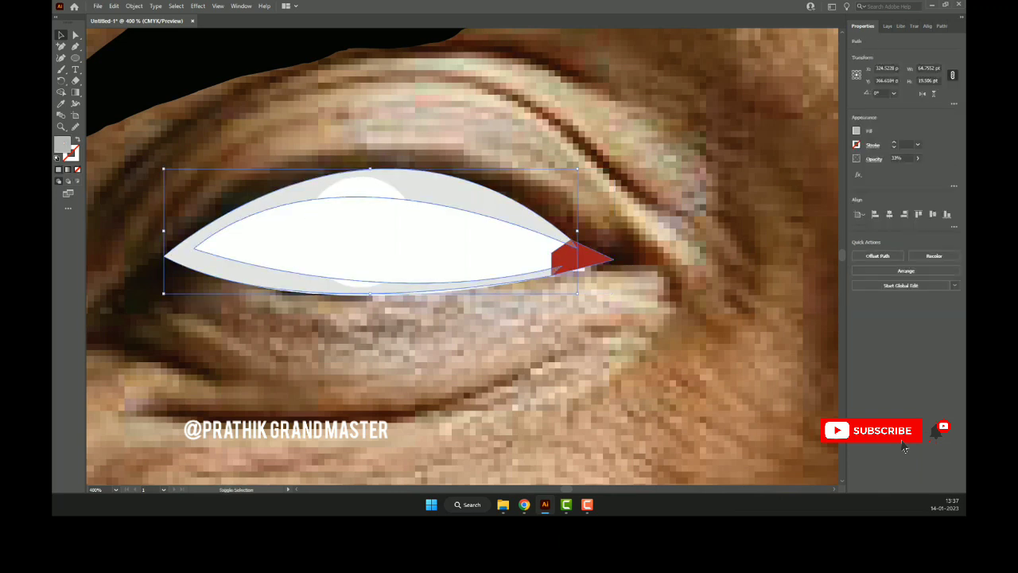
pyautogui.keyDown('shift'); pyautogui.click(587, 256); pyautogui.keyUp('shift')
pyautogui.hotkey('ctrl', 'z')
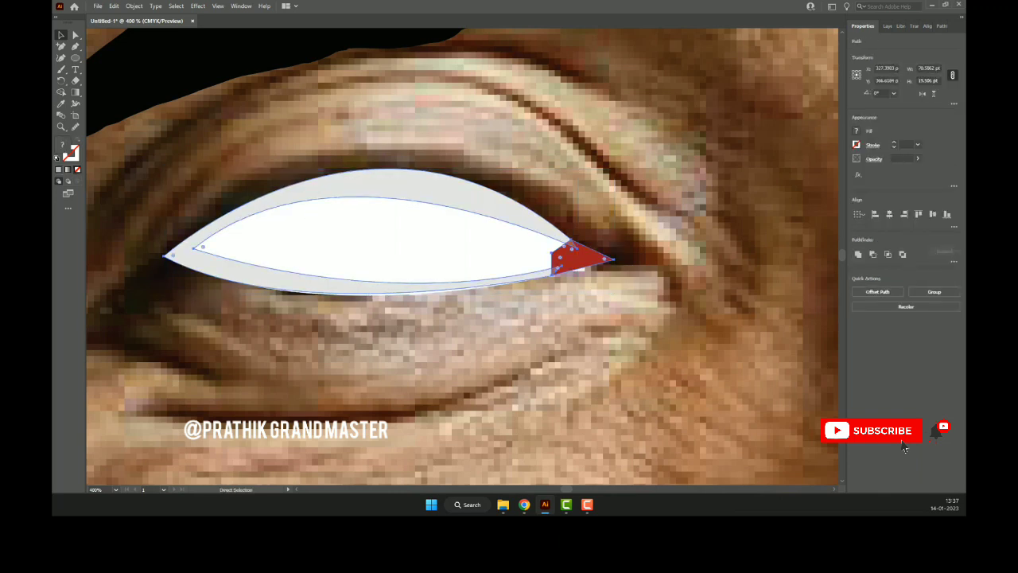
pyautogui.hotkey('ctrl', 'shift', 'a')
pyautogui.click(360, 231)
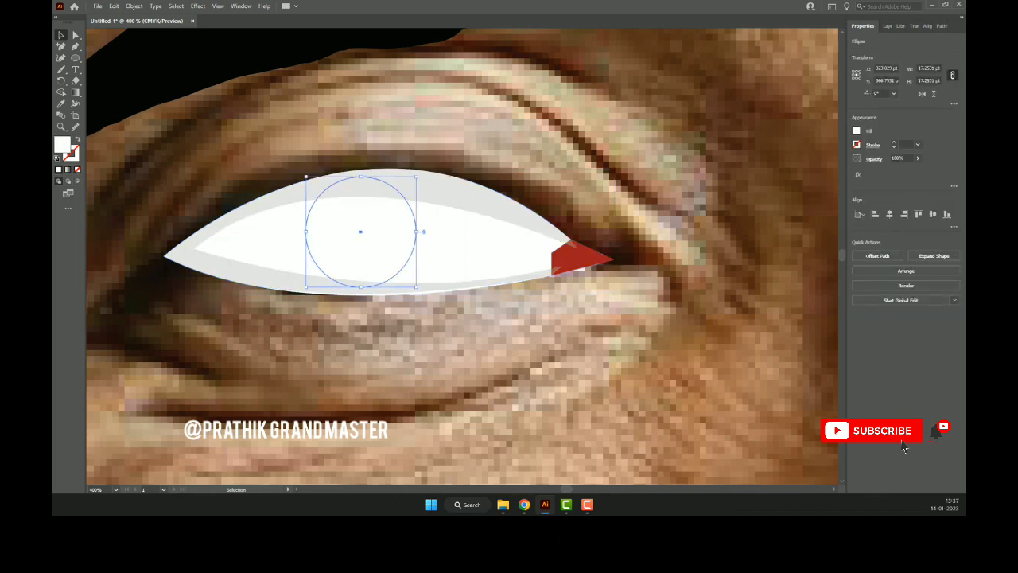
# - Fill the iris with a tan-to-brown gradient running top to bottom
pyautogui.press('g')
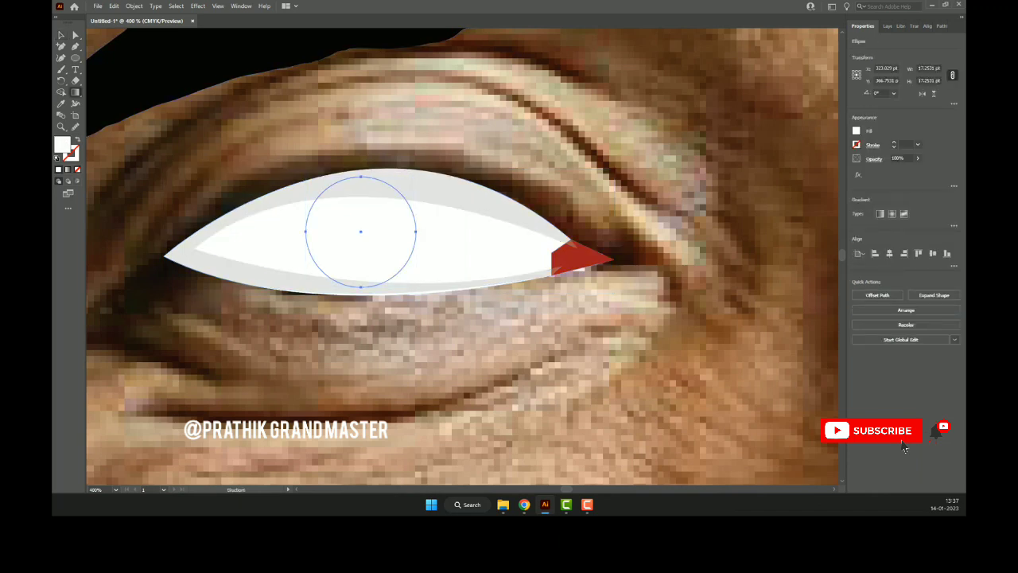
pyautogui.press('.')
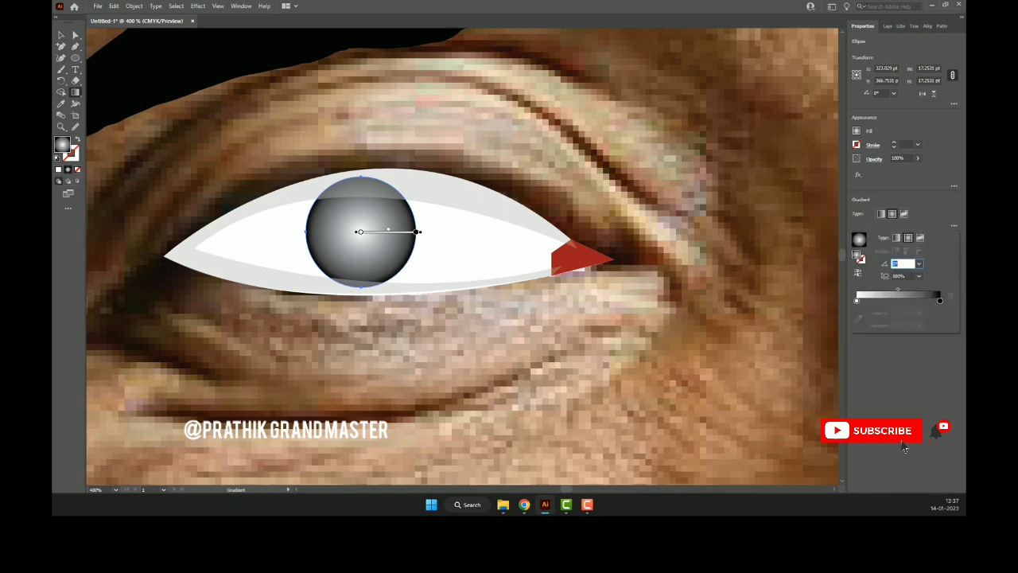
pyautogui.doubleClick(856, 300)
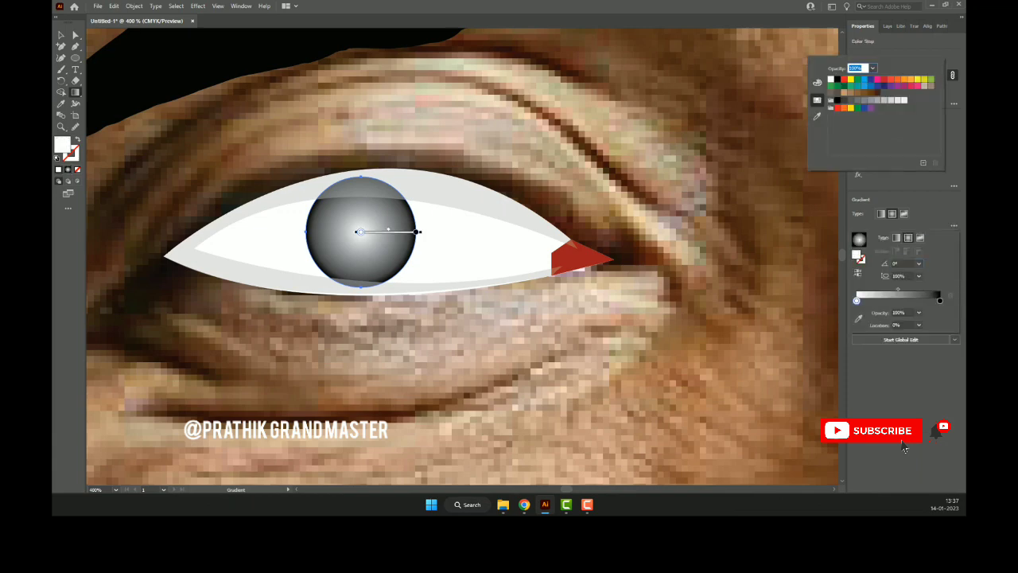
pyautogui.click(845, 92)
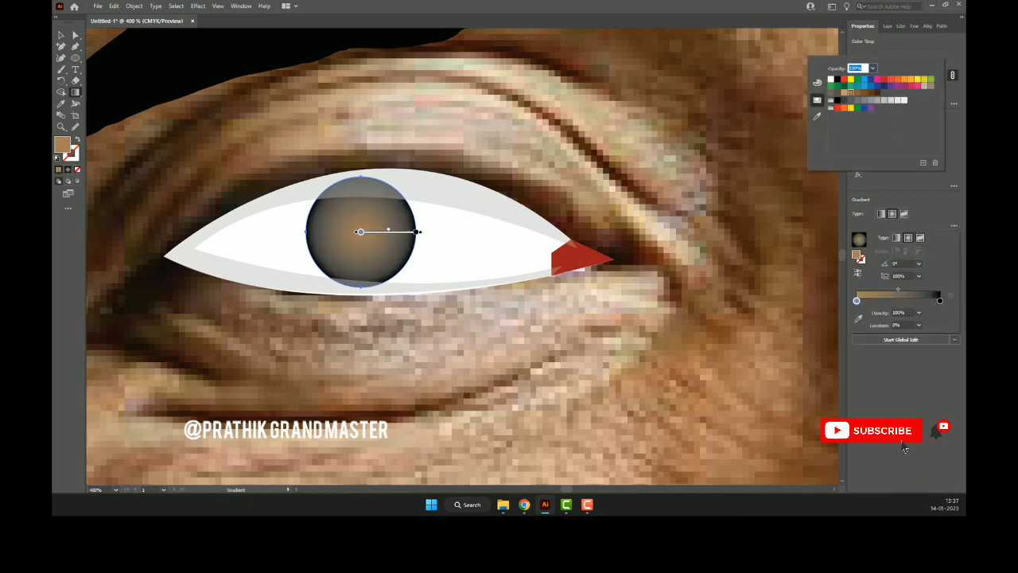
pyautogui.doubleClick(940, 299)
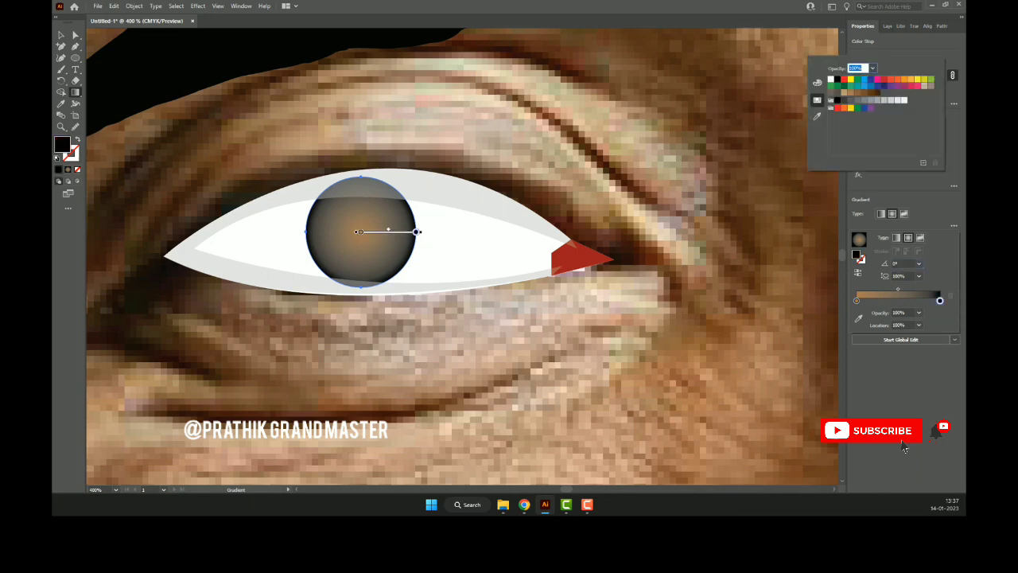
pyautogui.click(871, 92)
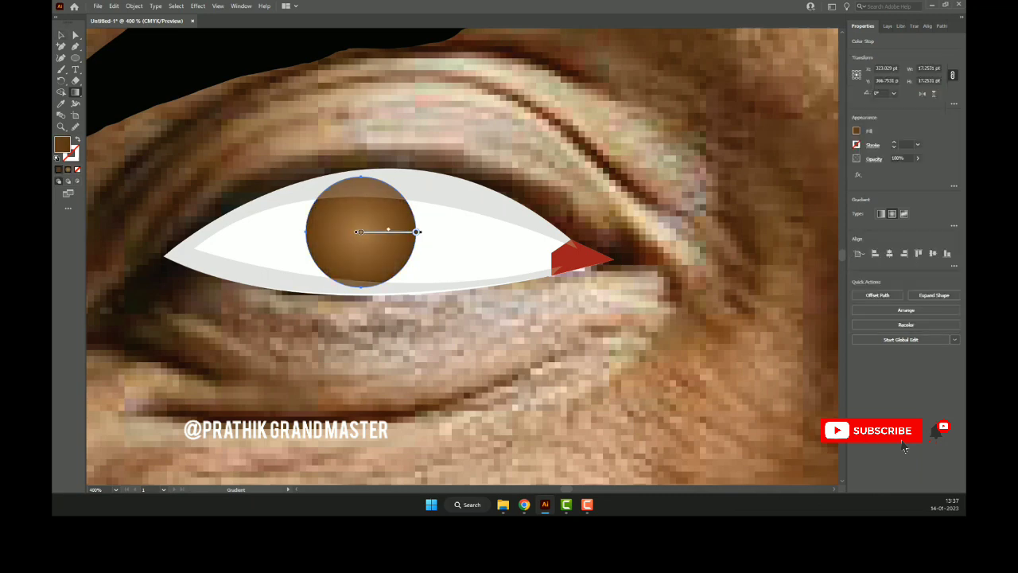
pyautogui.moveTo(348, 175); pyautogui.dragTo(372, 286)
# - Return to the Selection tool and select the iris circle
pyautogui.press('v')
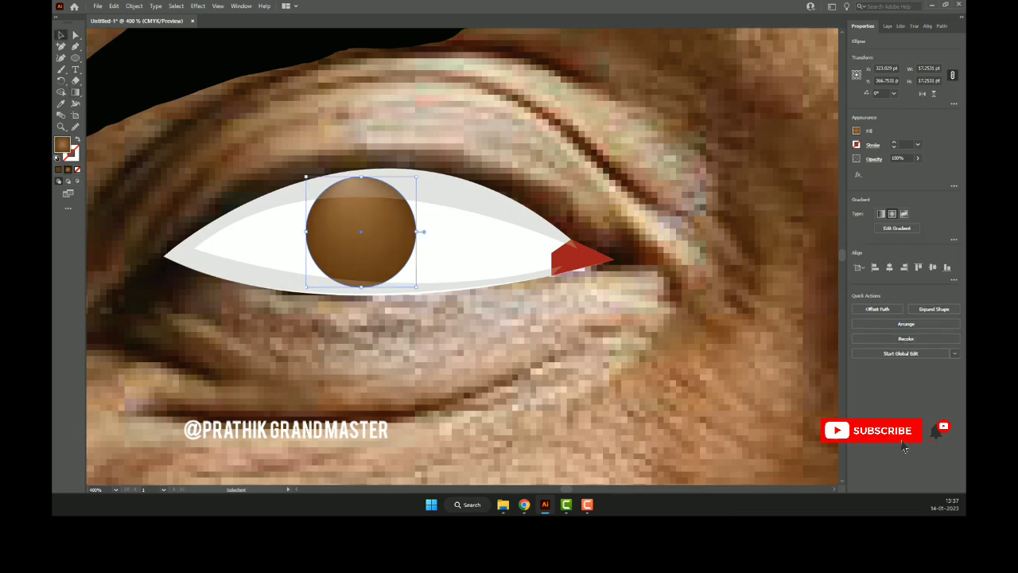
pyautogui.press('a')
pyautogui.press('v')
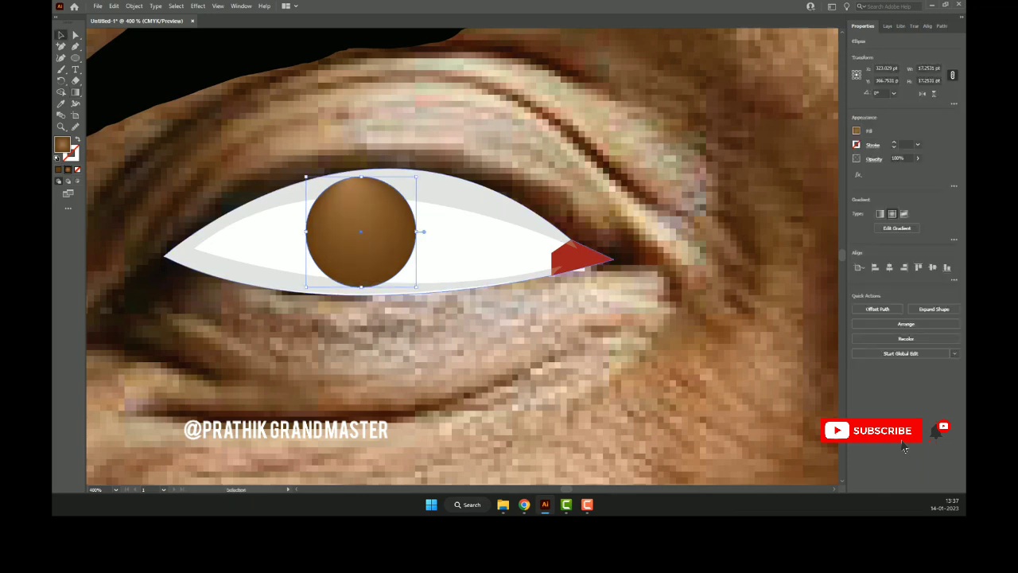
pyautogui.keyDown('shift'); pyautogui.click(413, 280); pyautogui.keyUp('shift')
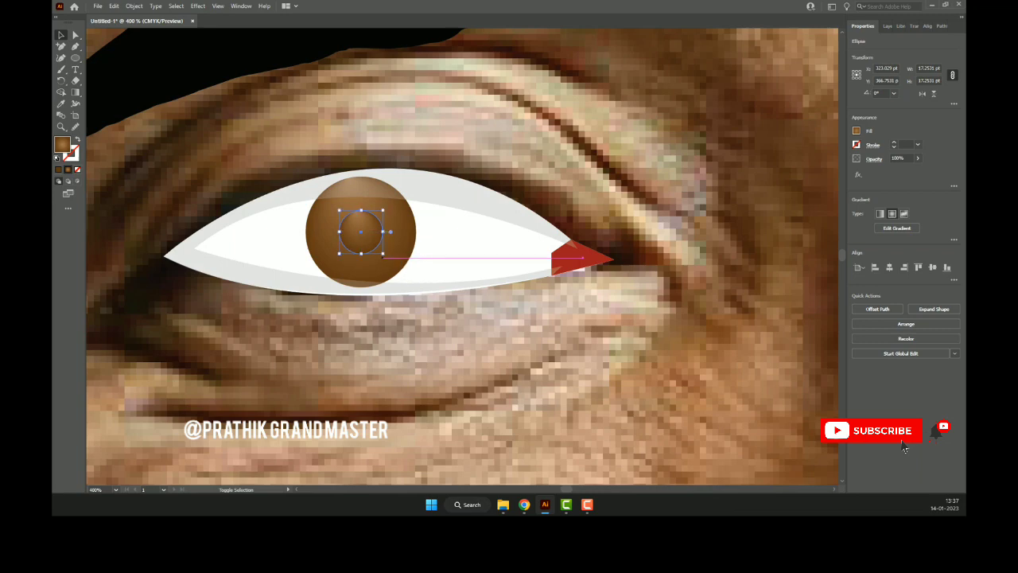
# - Draw a small black pupil circle at the iris centre
pyautogui.moveTo(384, 254); pyautogui.dragTo(382, 252)
pyautogui.doubleClick(61, 143)
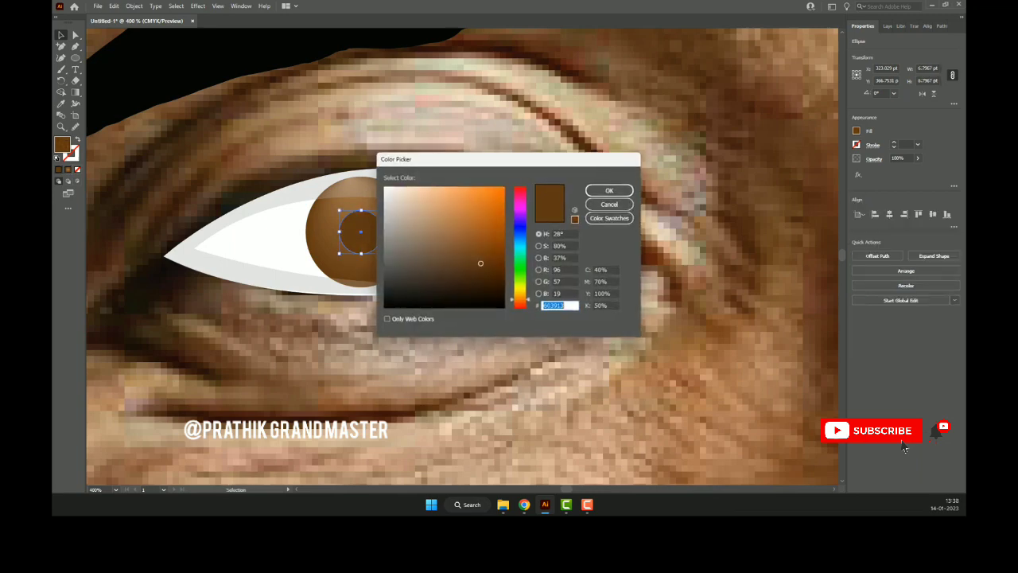
pyautogui.press('Return')
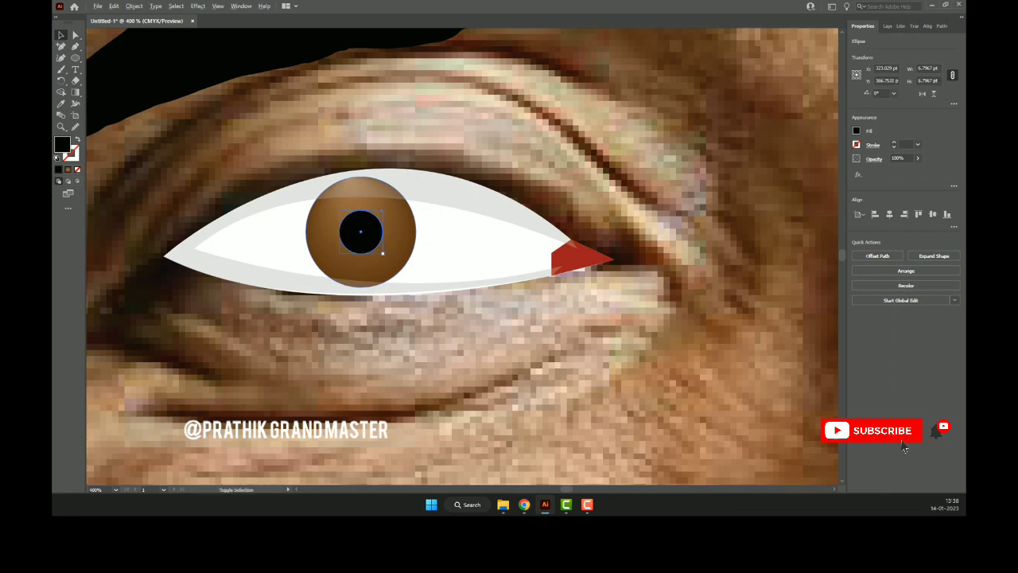
pyautogui.hotkey('ctrl', 'shift', 'a')
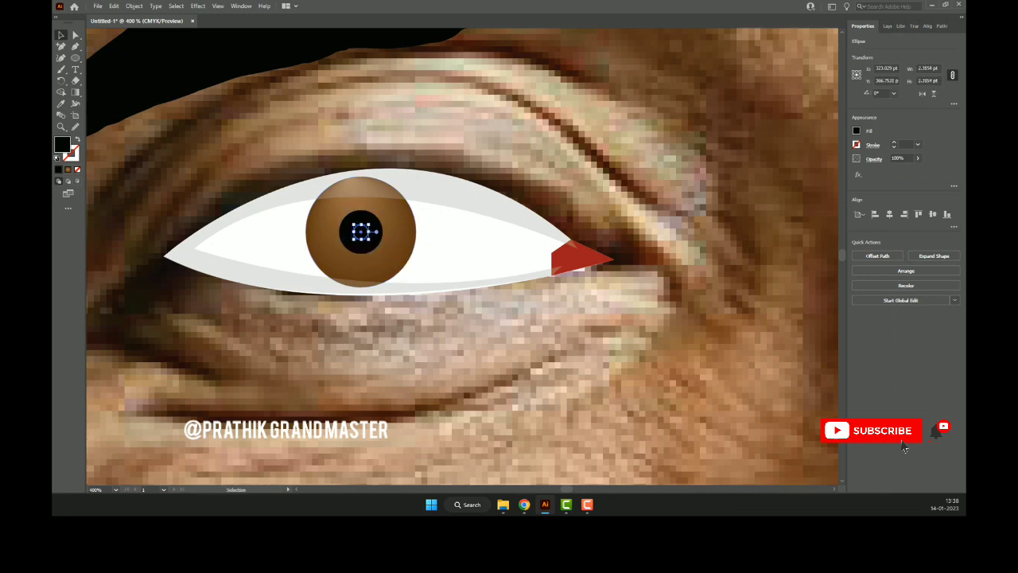
# - Colour the tiny inner circle dark brown #2b1a10, then draw a small white highlight circle
pyautogui.doubleClick(61, 143)
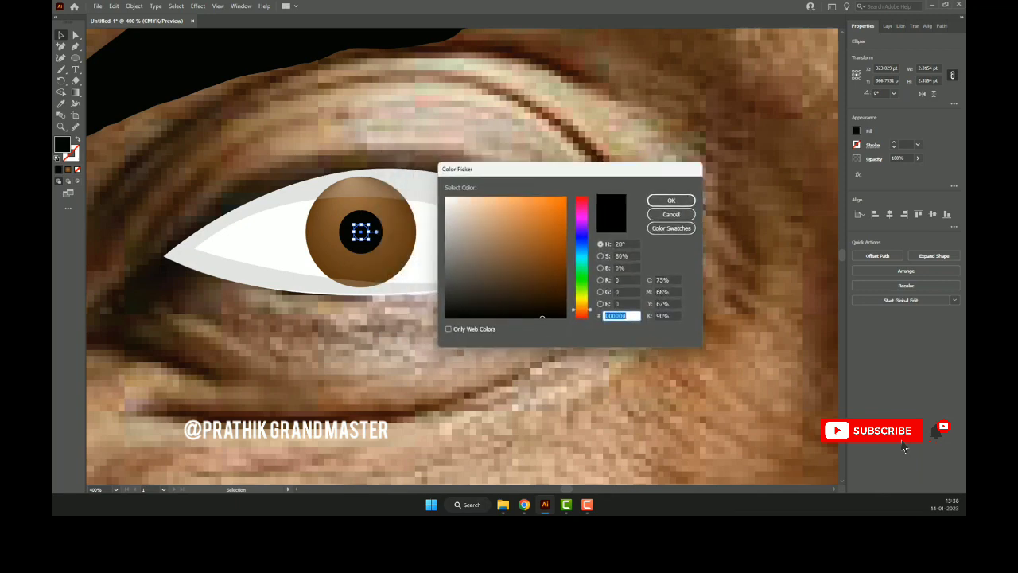
pyautogui.write('2b1a10')
pyautogui.press('Return')
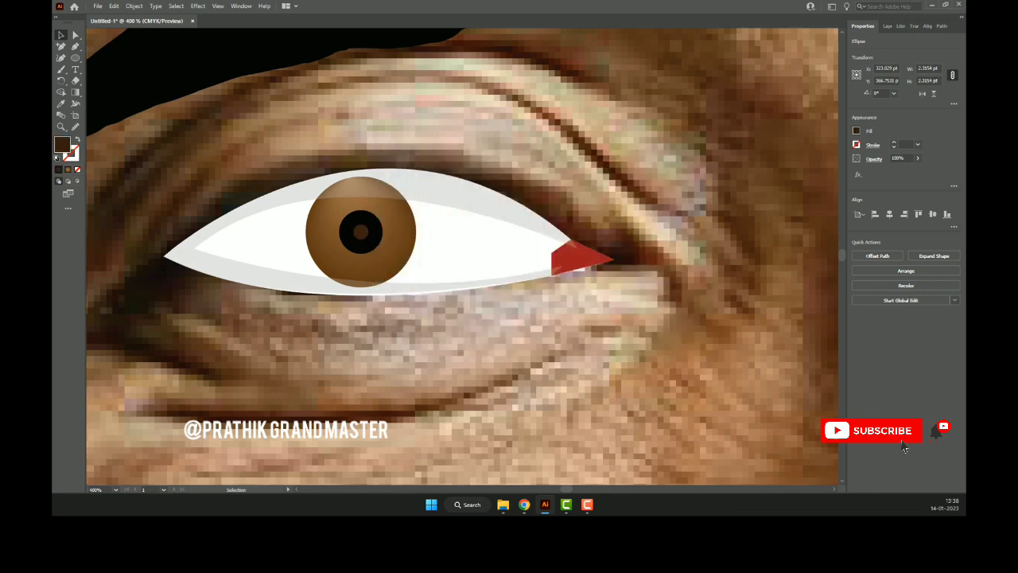
pyautogui.hotkey('ctrl', 'shift', 'a')
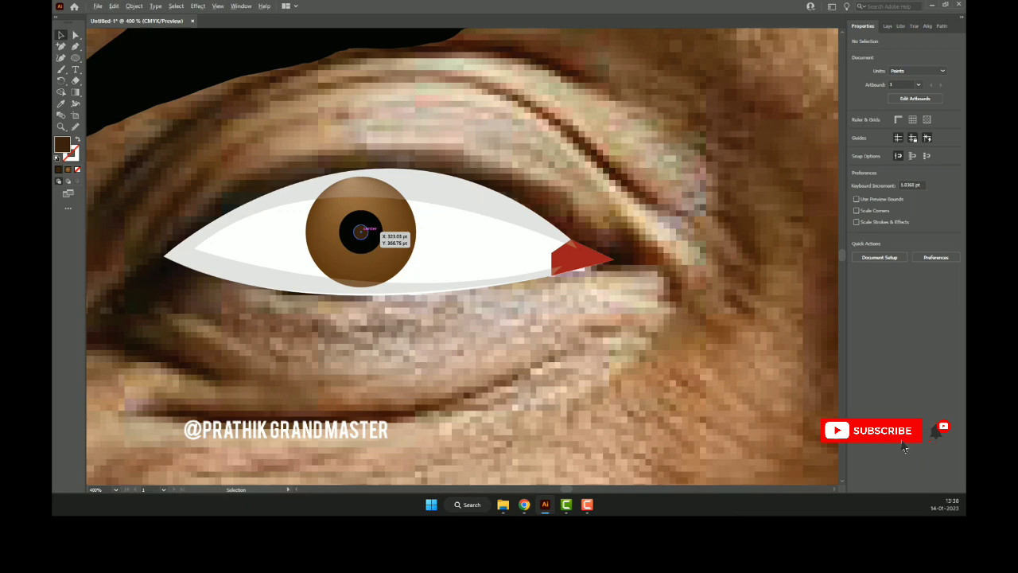
pyautogui.moveTo(366, 204); pyautogui.dragTo(378, 215)
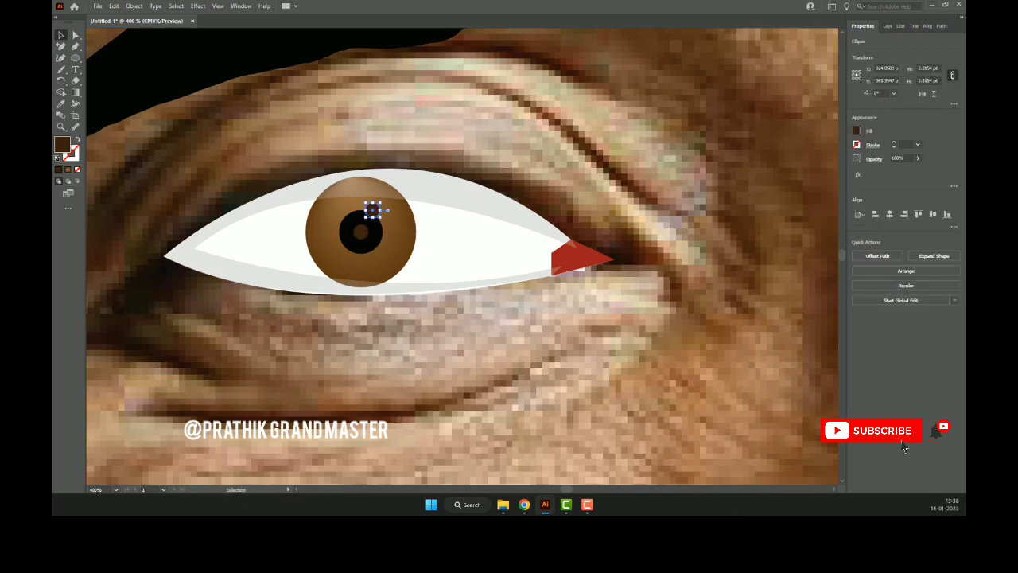
pyautogui.doubleClick(62, 144)
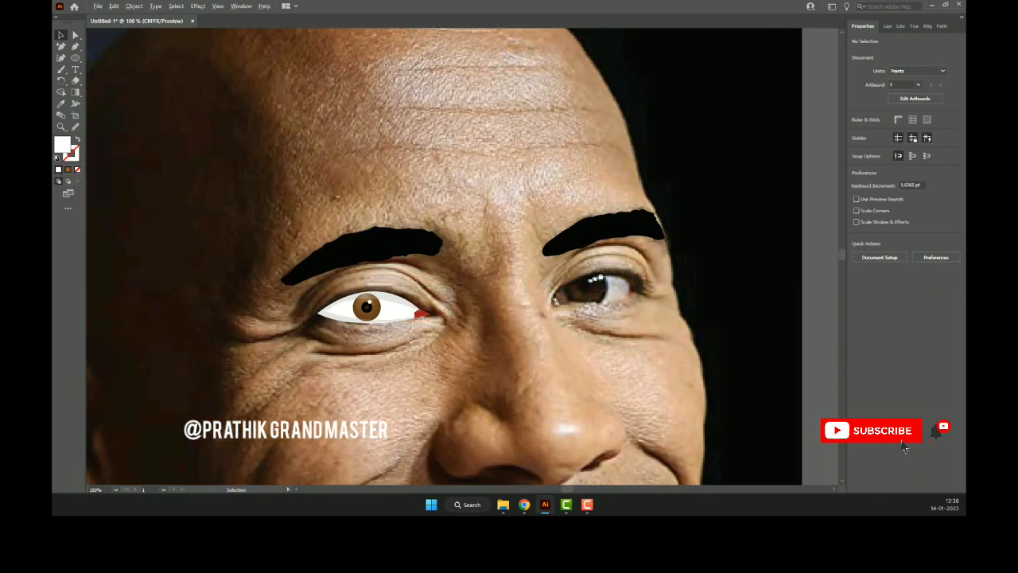
# - Pen-draw an unfilled almond shape around the eye's upper and lower lids
pyautogui.press('p')
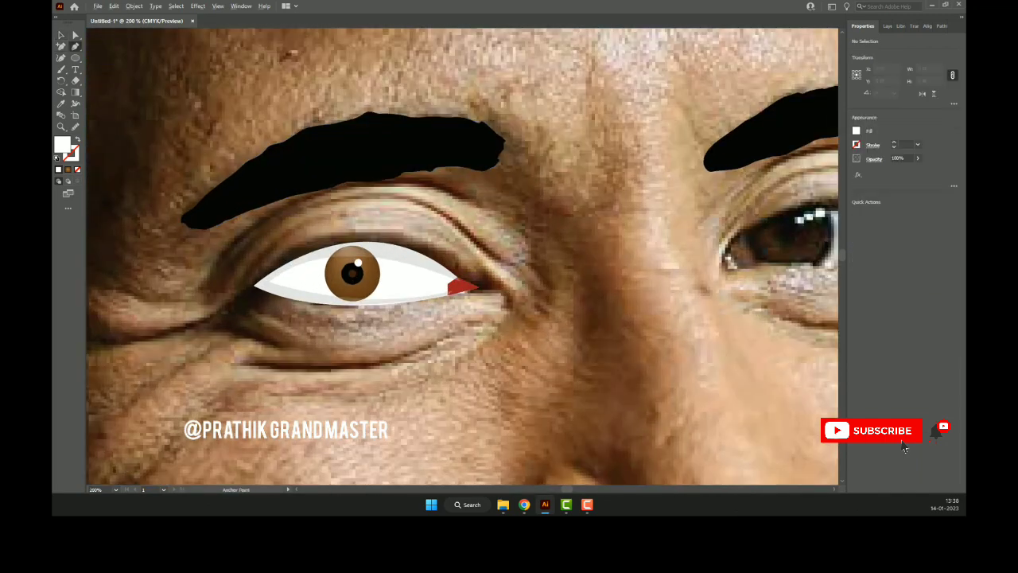
pyautogui.scroll(2, 449, 293)
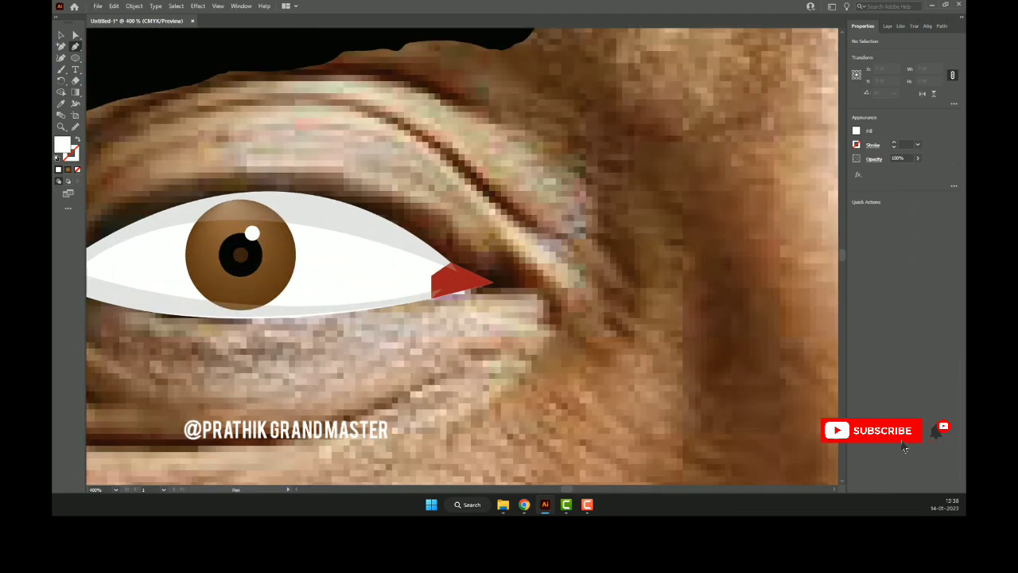
pyautogui.click(531, 291)
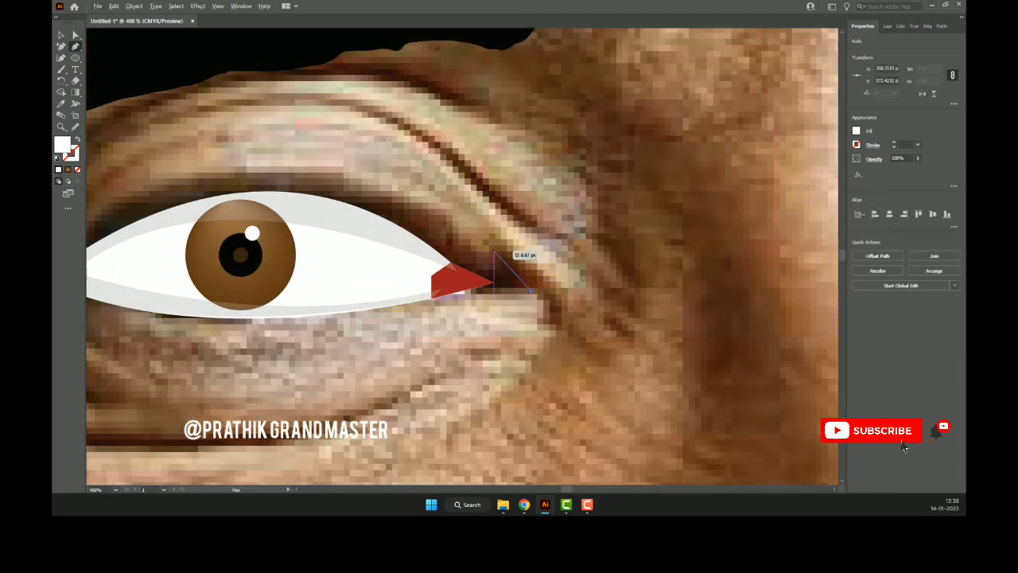
pyautogui.scroll(-2, 491, 248)
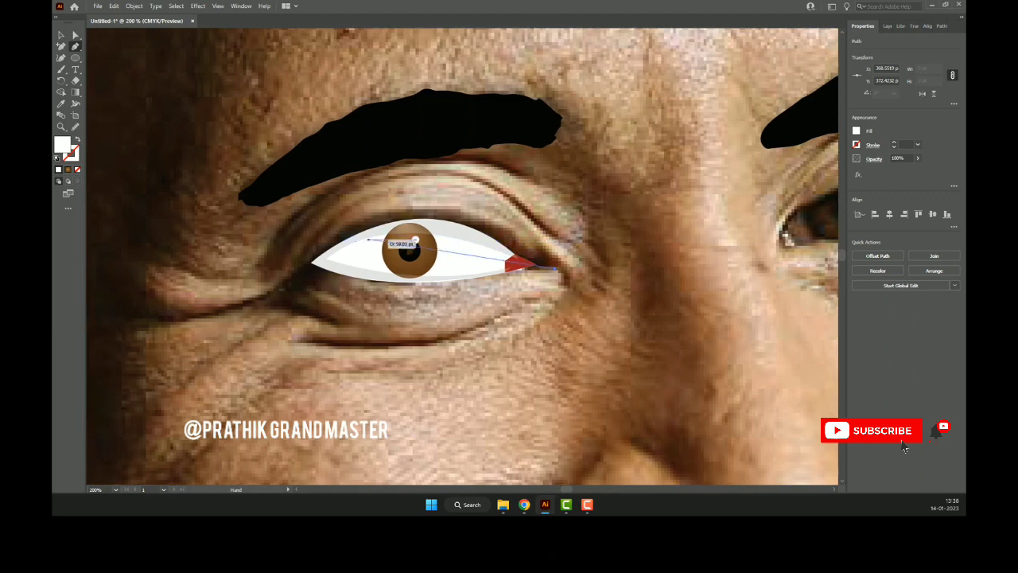
pyautogui.moveTo(332, 236); pyautogui.dragTo(216, 302)
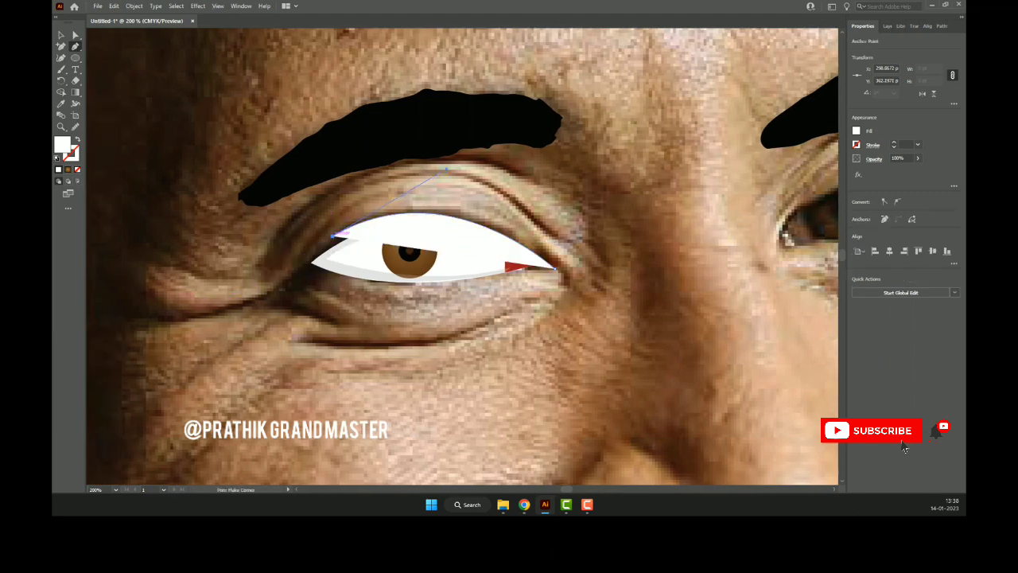
pyautogui.press('/')
pyautogui.moveTo(238, 251)
pyautogui.mouseDown()
pyautogui.moveTo(274, 287)
pyautogui.moveTo(332, 300)
pyautogui.mouseUp()
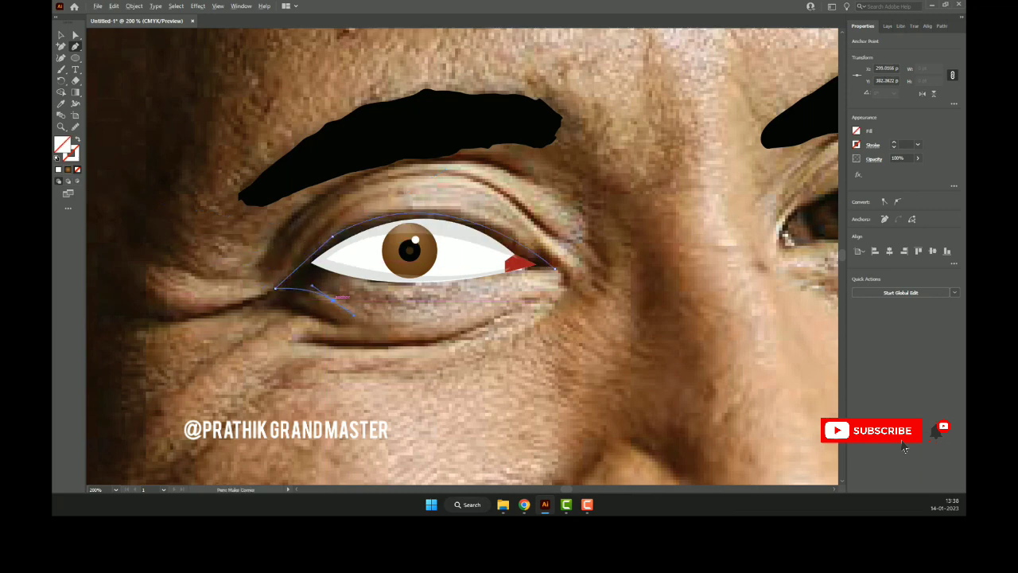
pyautogui.moveTo(555, 272); pyautogui.dragTo(563, 271)
pyautogui.keyDown('alt'); pyautogui.click(555, 271); pyautogui.keyUp('alt')
# - Fill the almond shape black, send it behind the eye, and deselect
pyautogui.doubleClick(62, 144)
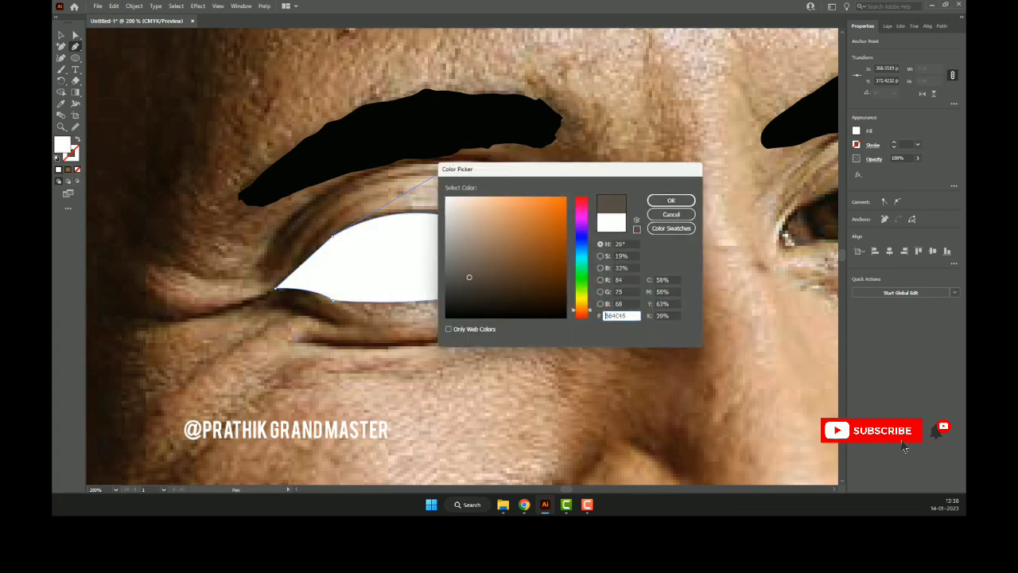
pyautogui.press('Return')
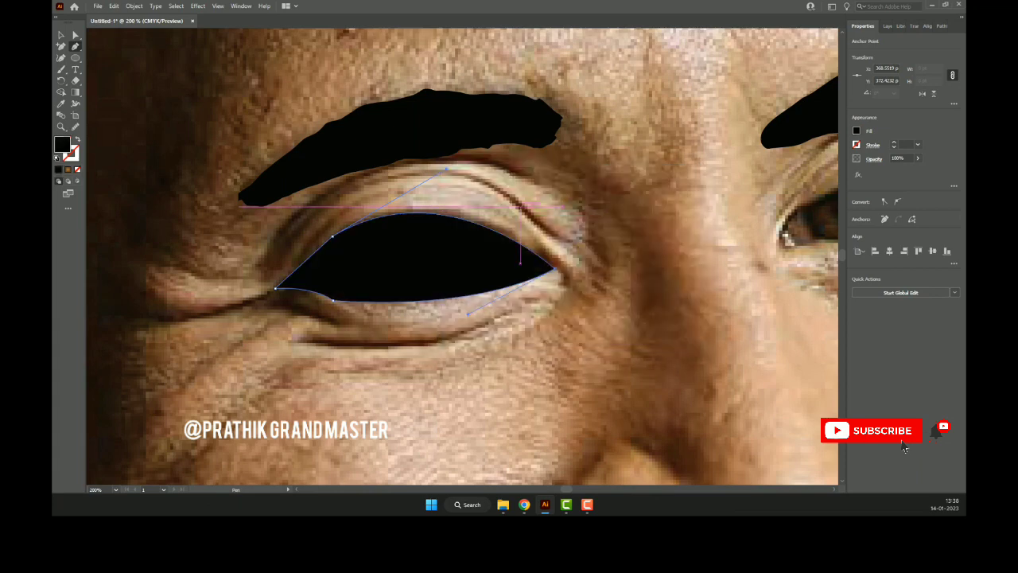
pyautogui.hotkey('ctrl', 'shift', '[')
pyautogui.hotkey('ctrl', ']')
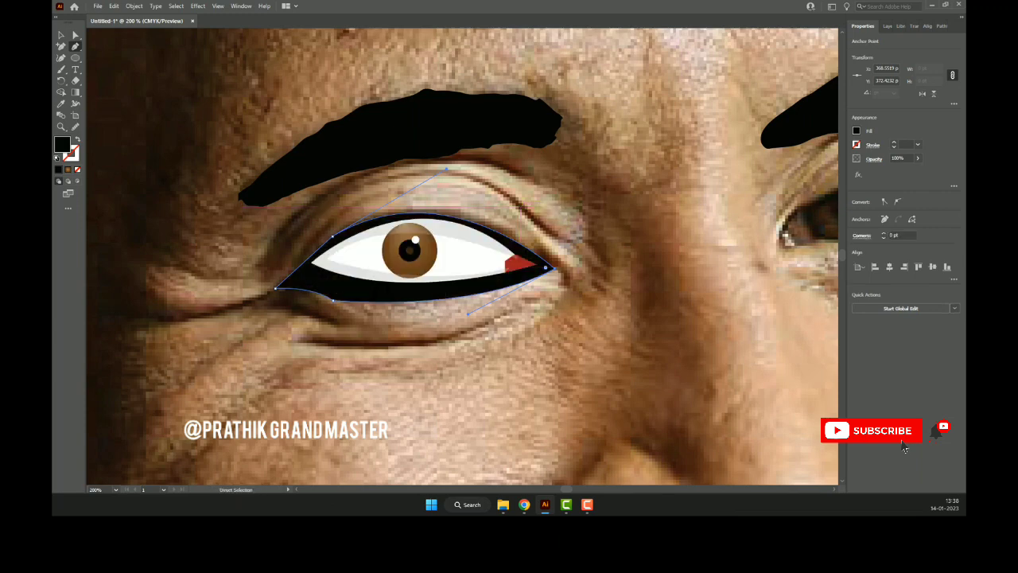
pyautogui.press('v')
pyautogui.hotkey('ctrl', 'shift', 'a')
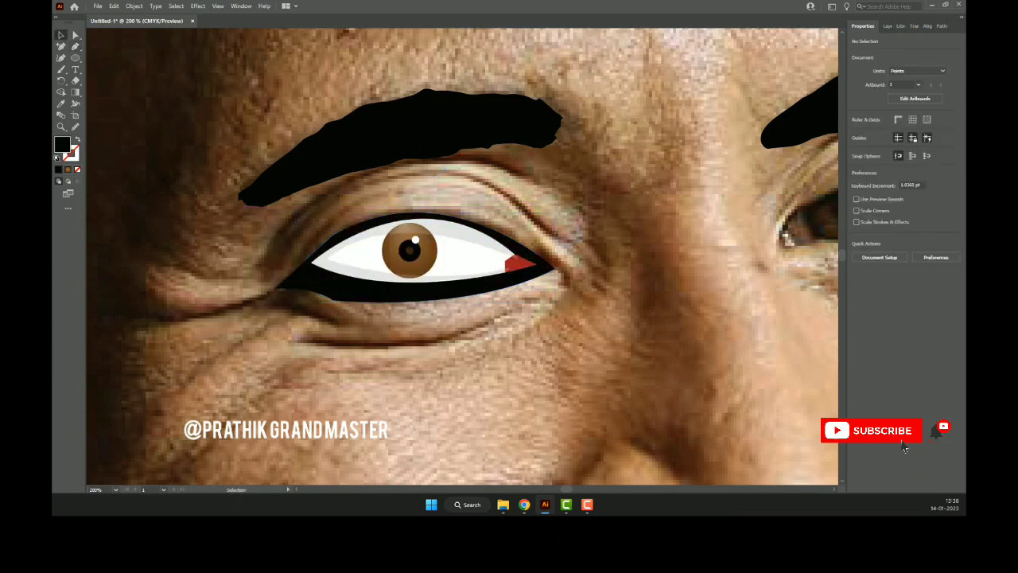
# - Undo, adjust the eye path's left corner, close it under the eye, and send it back
pyautogui.hotkey('ctrl', 'z')
pyautogui.hotkey('ctrl', 'z')
pyautogui.hotkey('ctrl', 'z')
pyautogui.hotkey('ctrl', 'z')
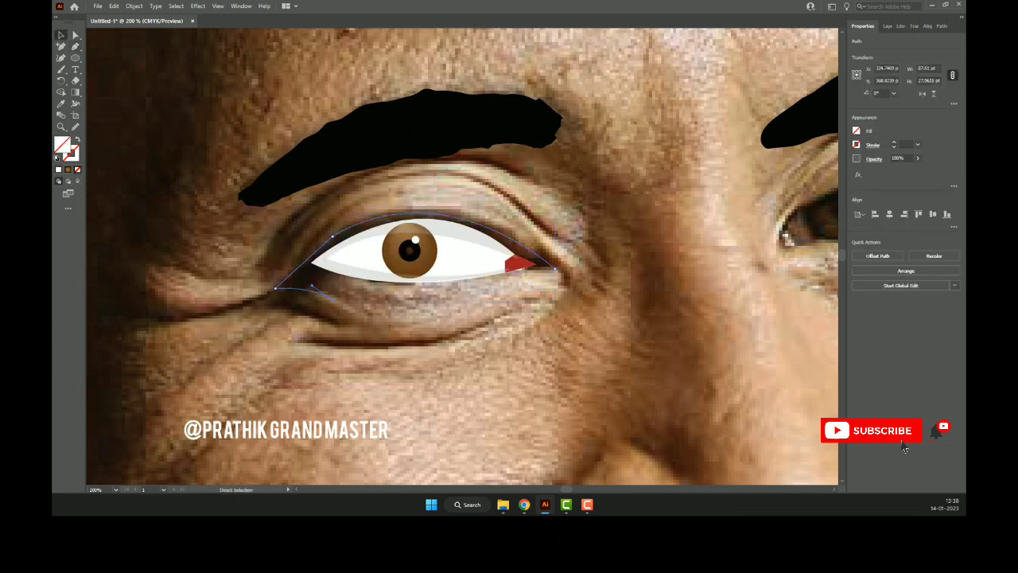
pyautogui.press('v')
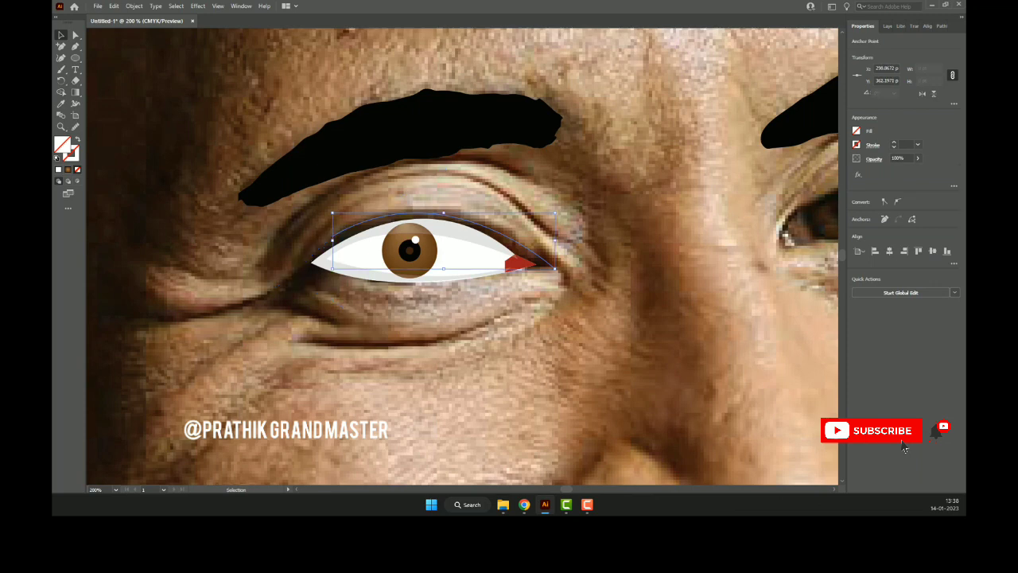
pyautogui.press('p')
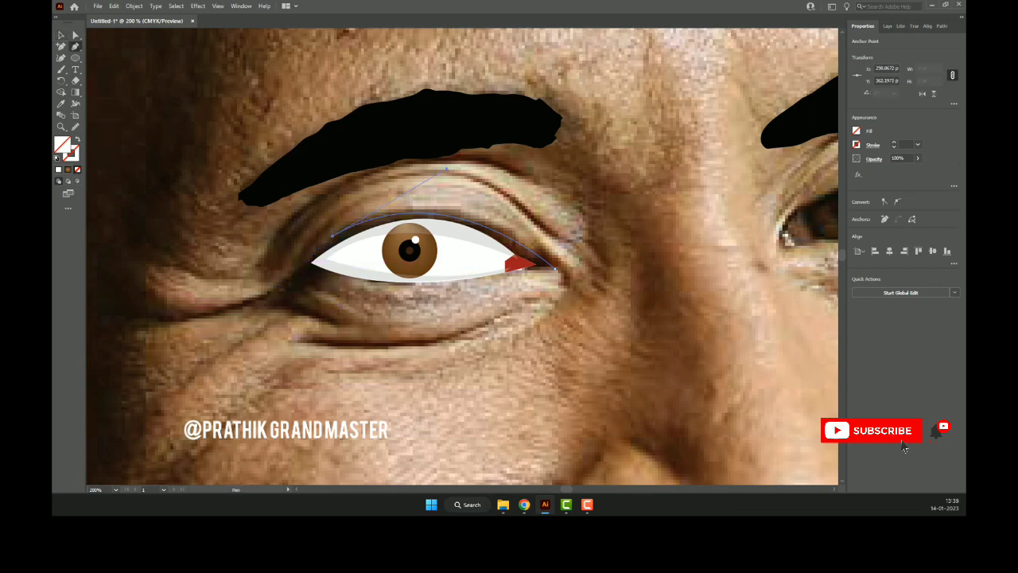
pyautogui.moveTo(311, 263); pyautogui.dragTo(295, 276)
pyautogui.moveTo(555, 269); pyautogui.dragTo(555, 270)
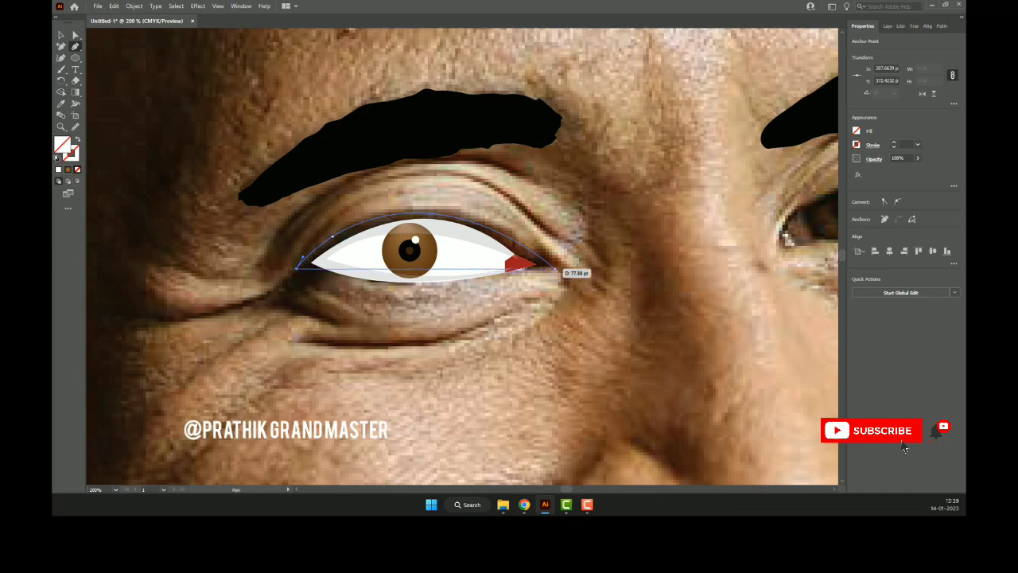
pyautogui.click(296, 268)
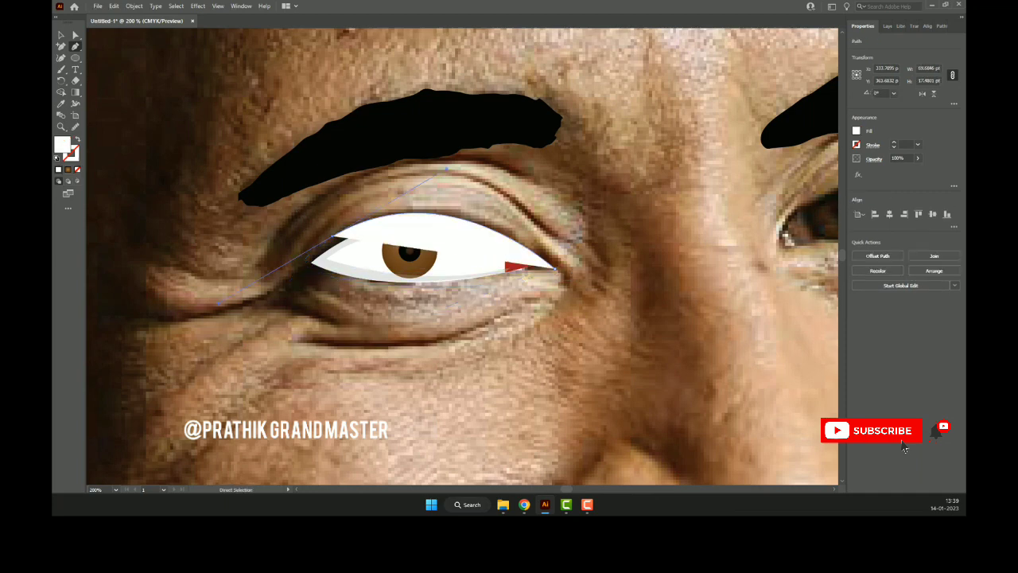
pyautogui.hotkey('ctrl', 'shift', '[')
pyautogui.hotkey('ctrl', 'shift', 'a')
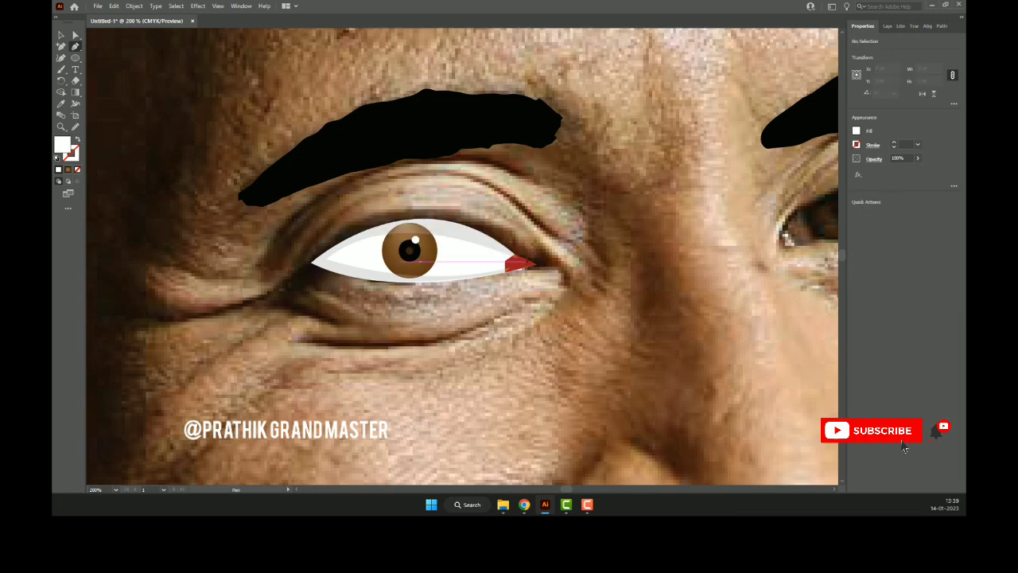
# - Pen-draw a new eye-outline shape from the right corner over the top and under the eye
pyautogui.click(525, 263)
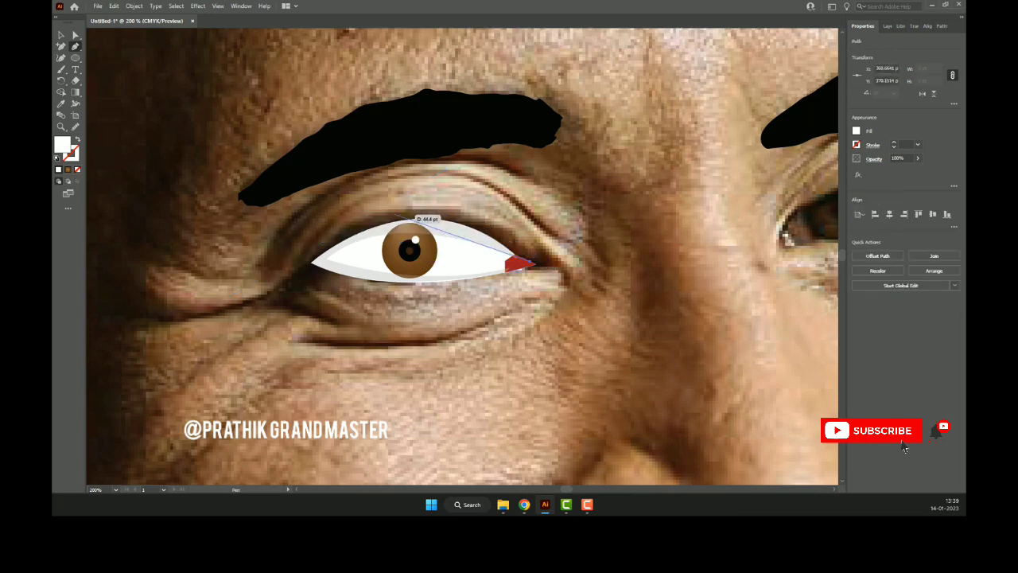
pyautogui.moveTo(392, 213); pyautogui.dragTo(293, 225)
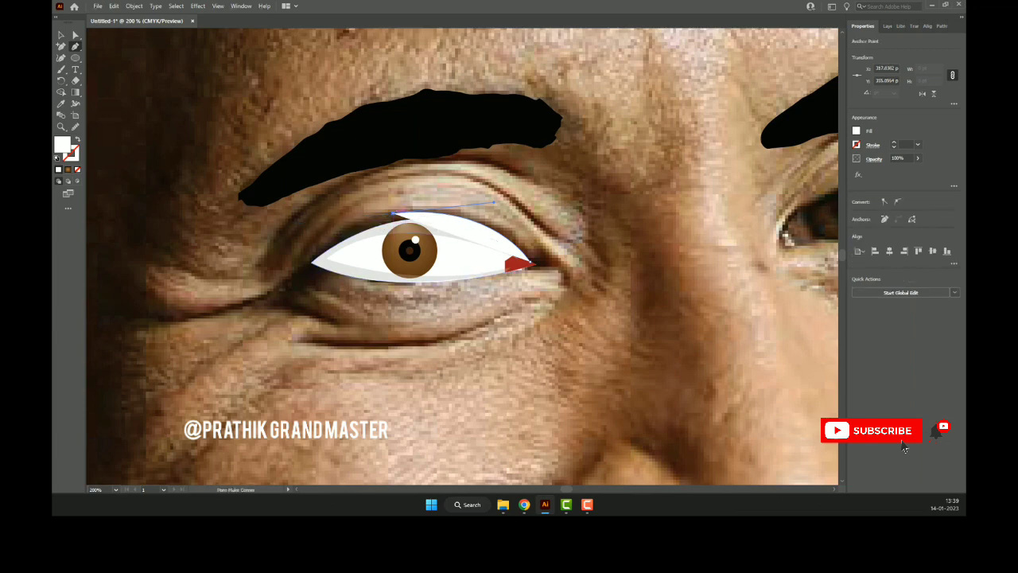
pyautogui.click(305, 263)
pyautogui.moveTo(305, 263); pyautogui.dragTo(276, 302)
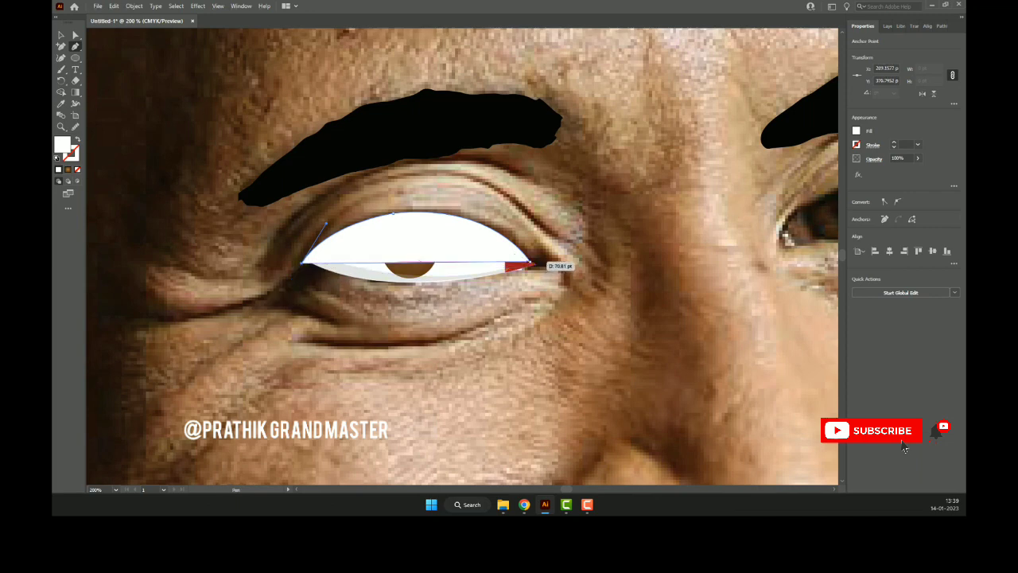
pyautogui.moveTo(531, 264); pyautogui.dragTo(663, 204)
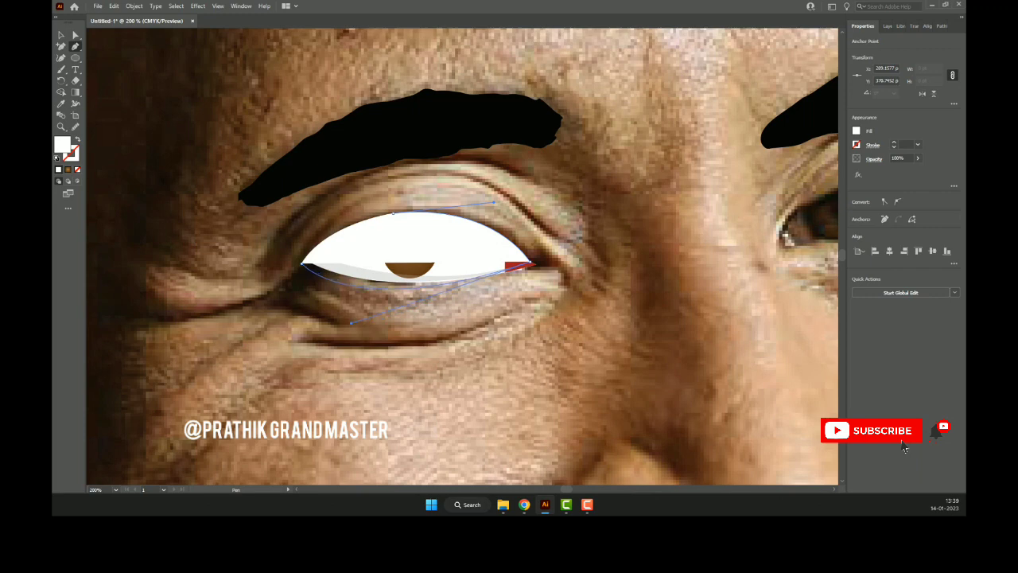
# - Fill the new outline black #000000, send it behind the white eye, and deselect
pyautogui.doubleClick(62, 144)
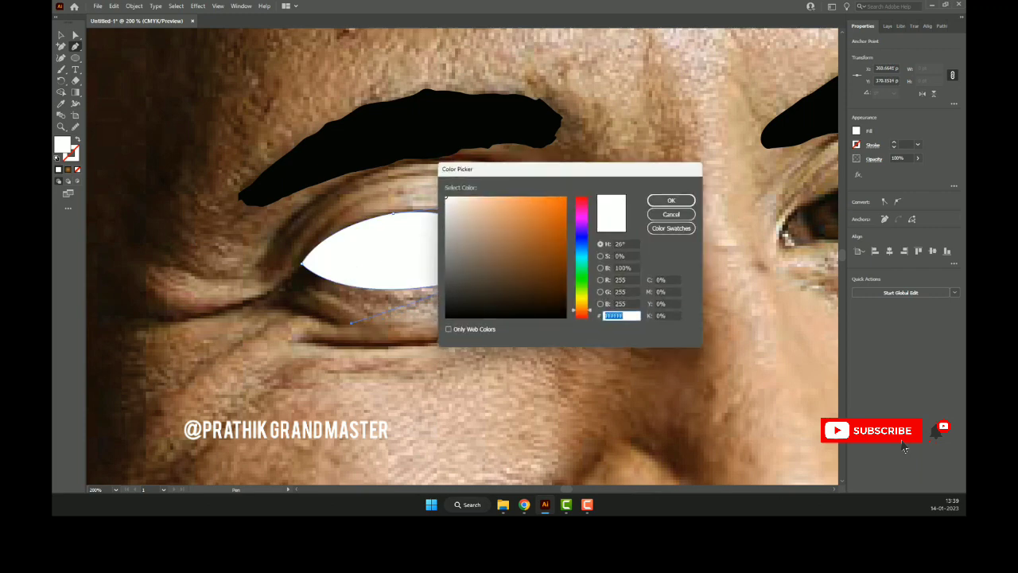
pyautogui.write('000000')
pyautogui.press('Return')
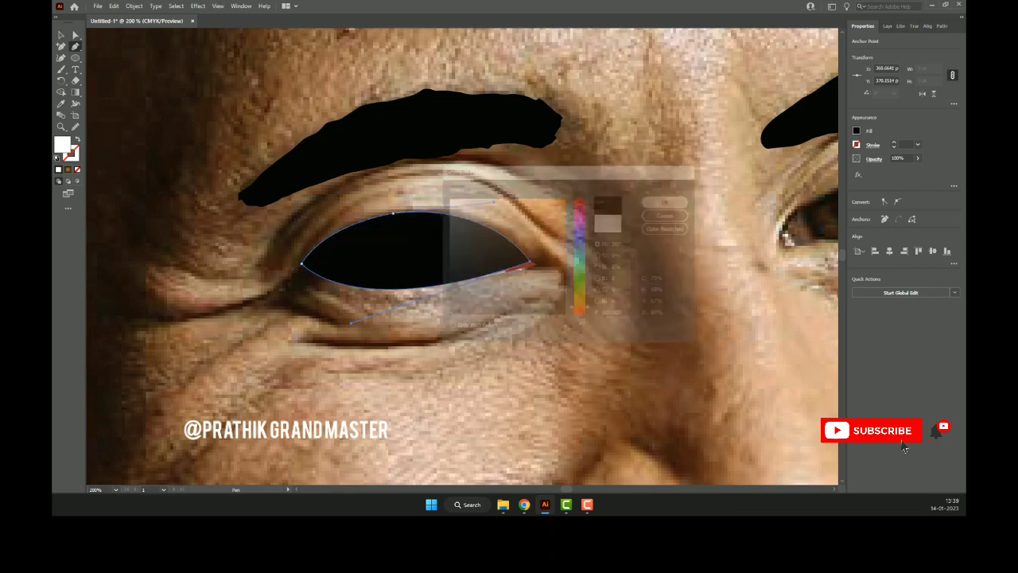
pyautogui.press('v')
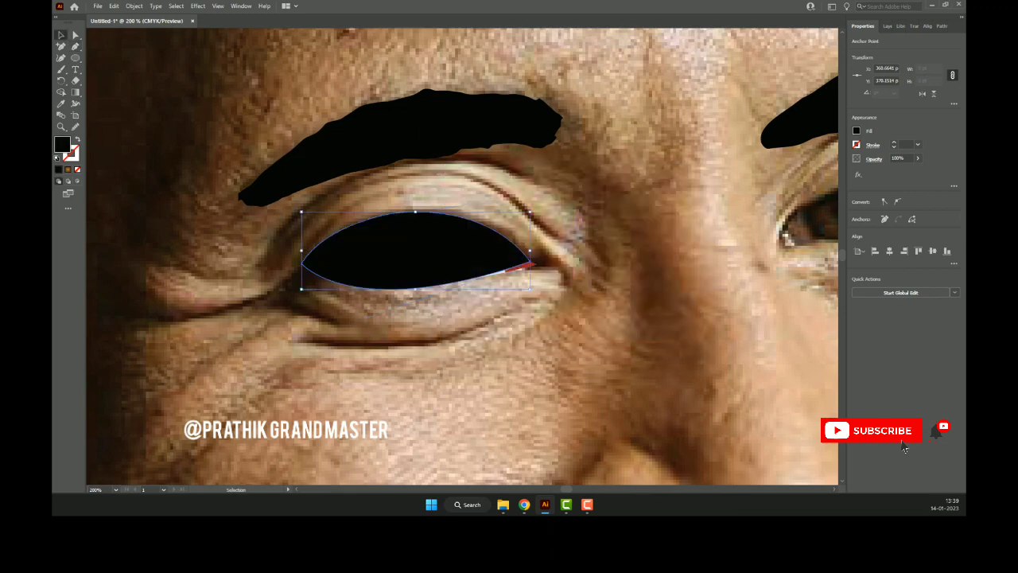
pyautogui.hotkey('ctrl', '[')
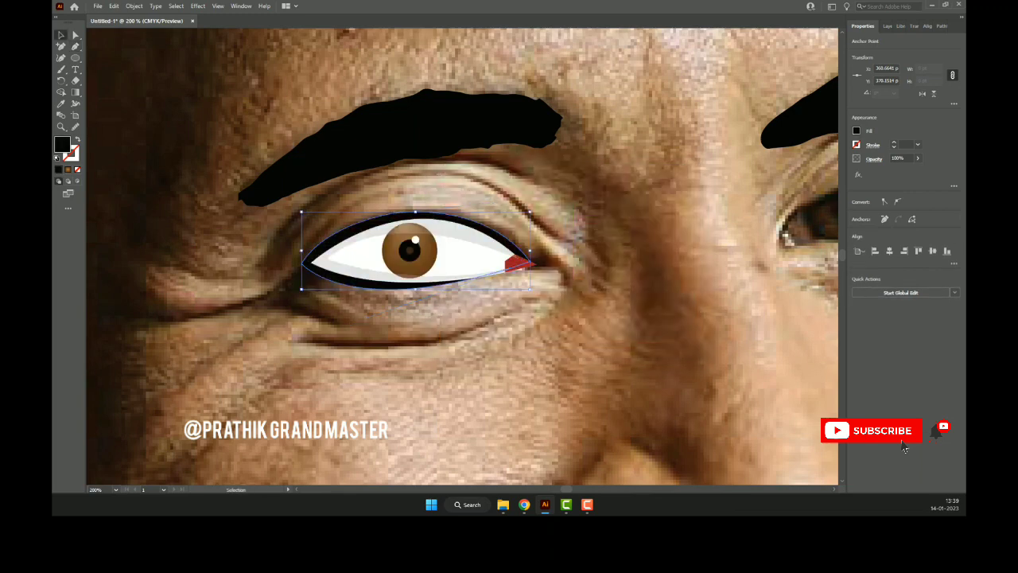
pyautogui.hotkey('ctrl', 'shift', 'a')
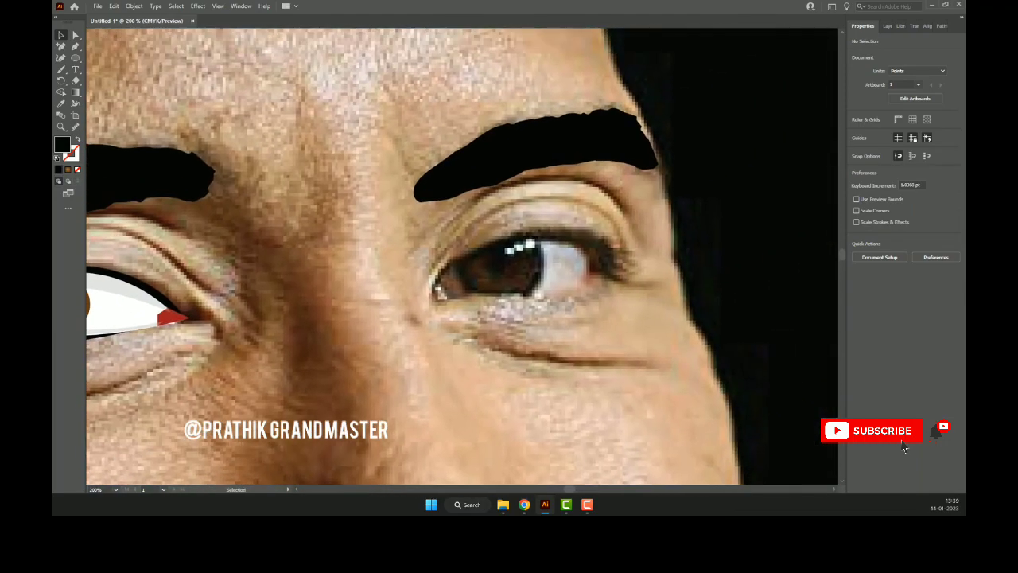
# - Pen-draw a curved crease line arching above the left eye
pyautogui.moveTo(461, 255); pyautogui.dragTo(584, 267)
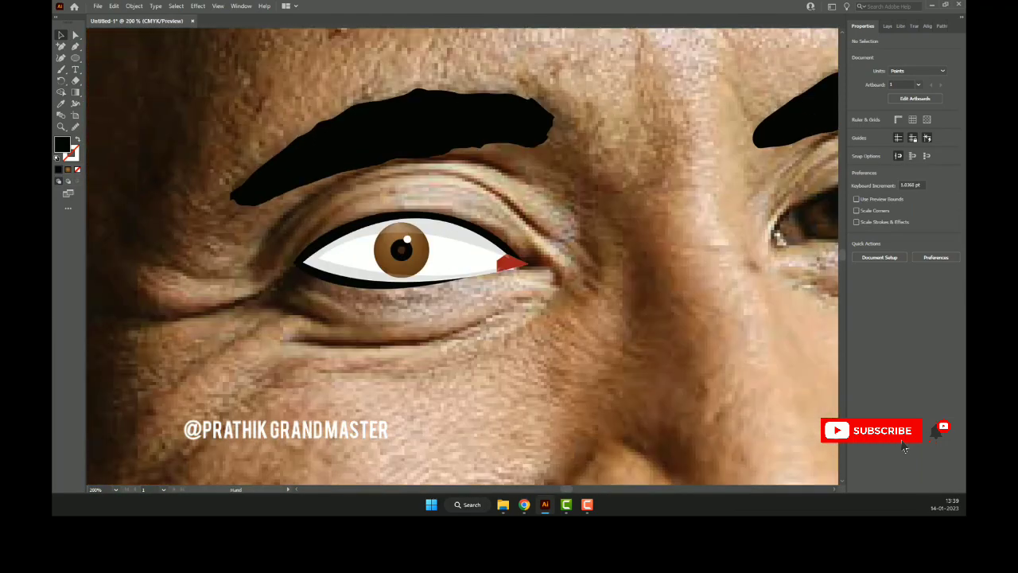
pyautogui.press('p')
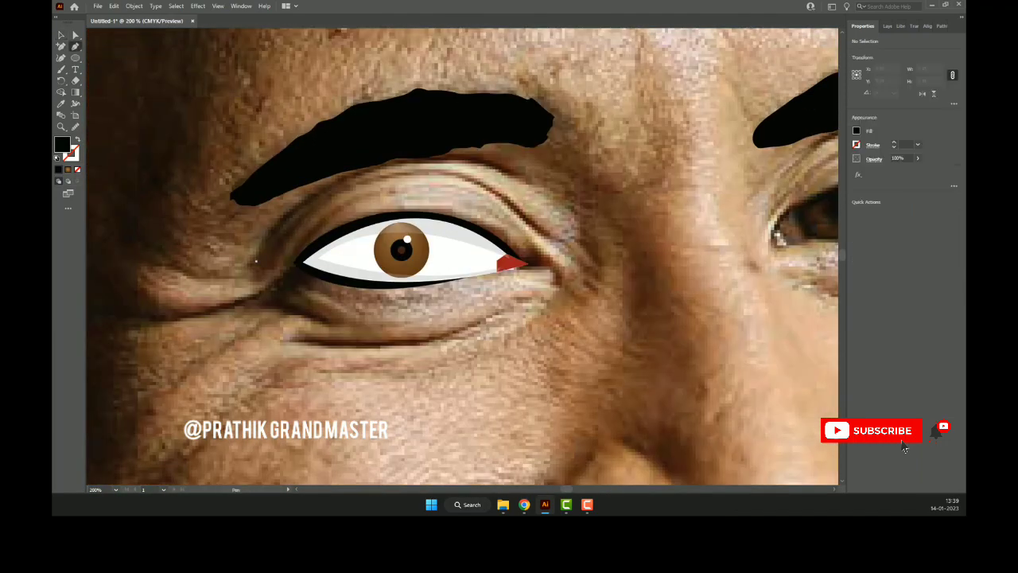
pyautogui.click(256, 260)
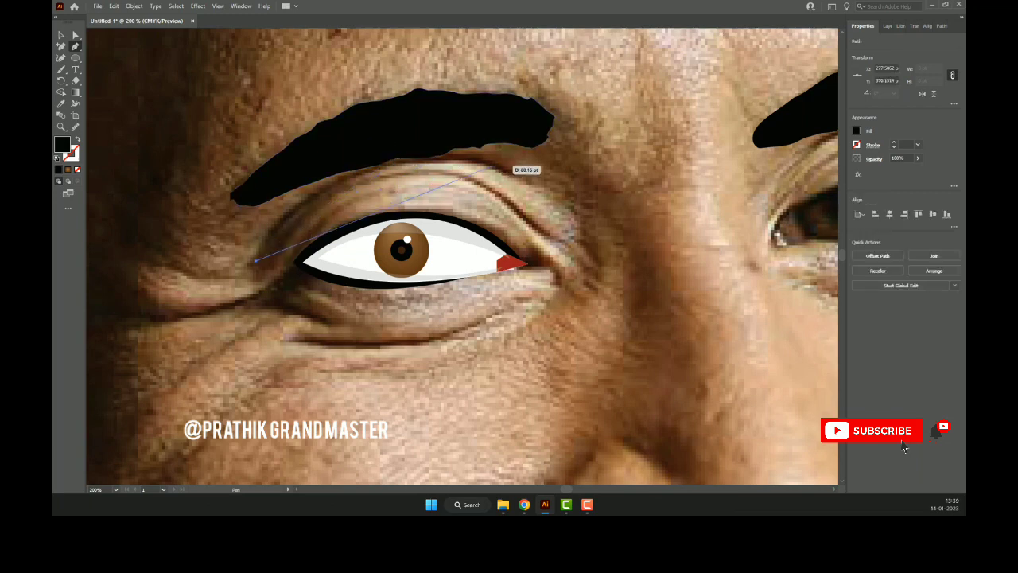
pyautogui.moveTo(517, 175); pyautogui.dragTo(690, 247)
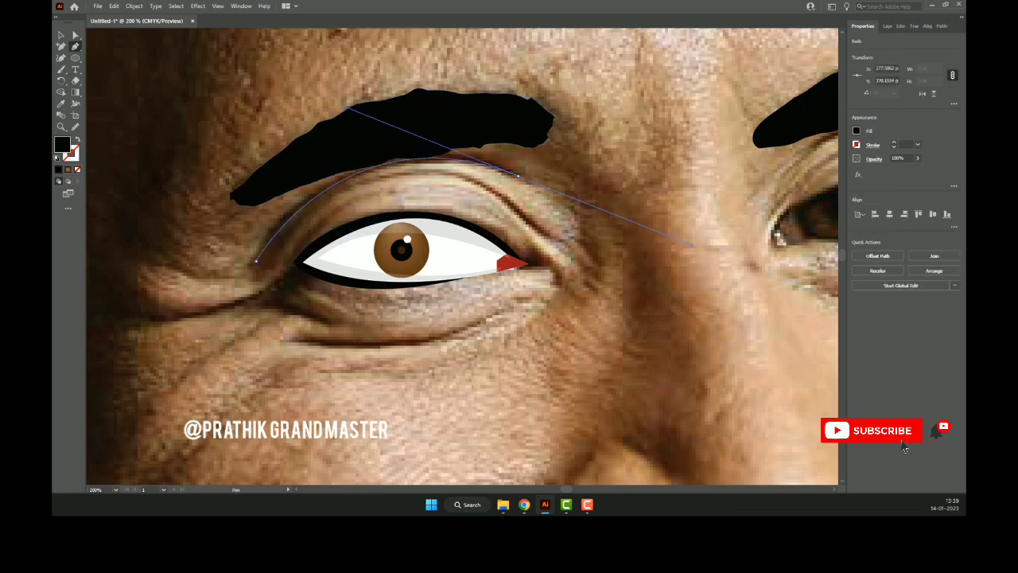
pyautogui.click(61, 35)
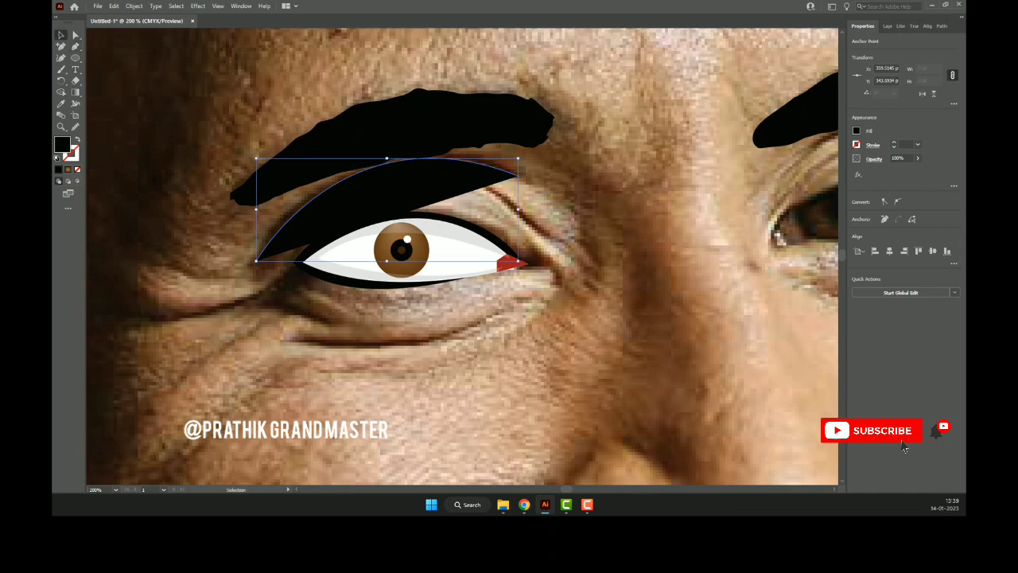
# - Give the crease no fill, a black stroke, and a tapered width profile
pyautogui.press('/')
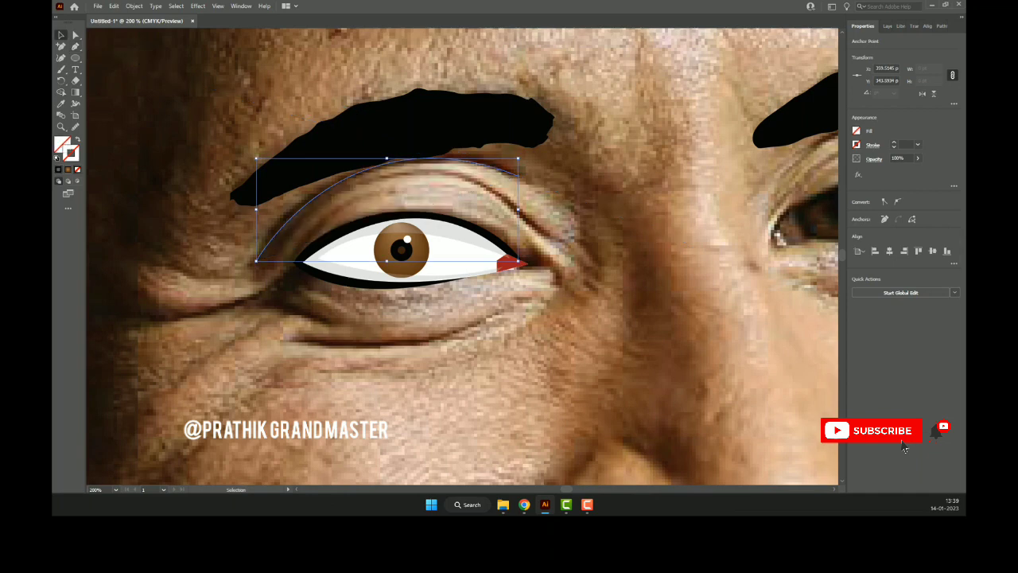
pyautogui.hotkey('shift', 'x')
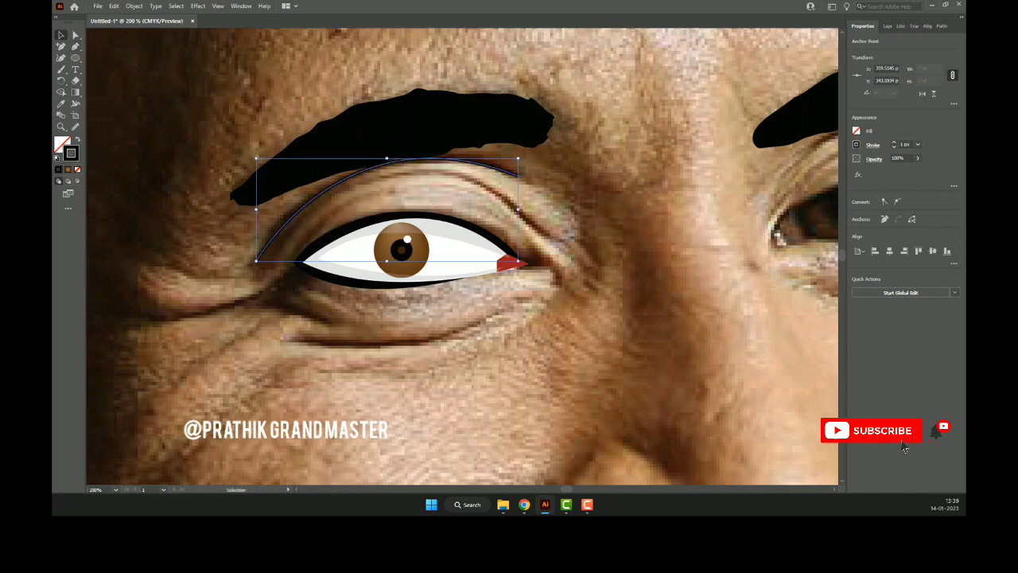
pyautogui.click(872, 144)
pyautogui.click(851, 294)
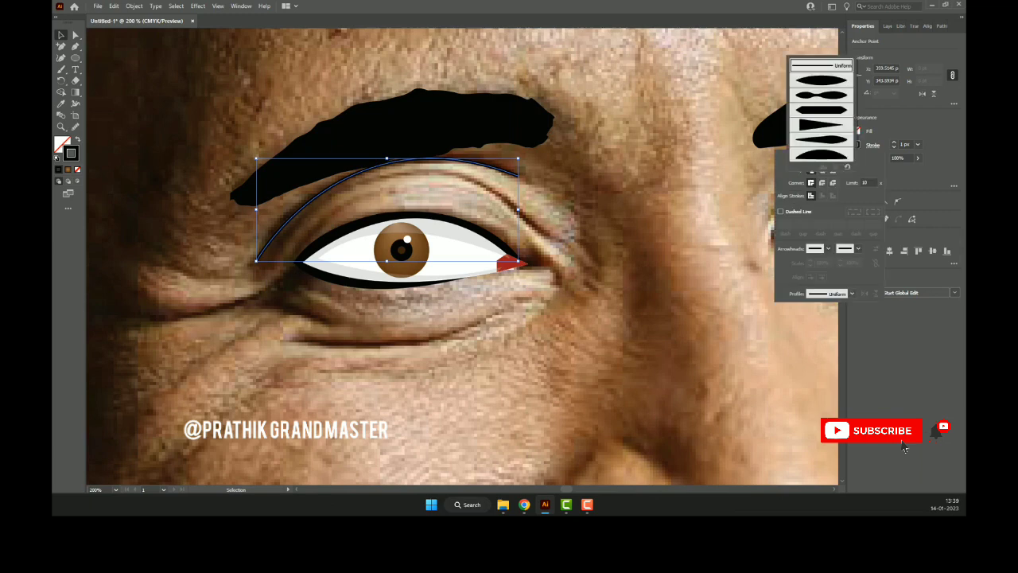
pyautogui.press('Escape')
pyautogui.press('Escape')
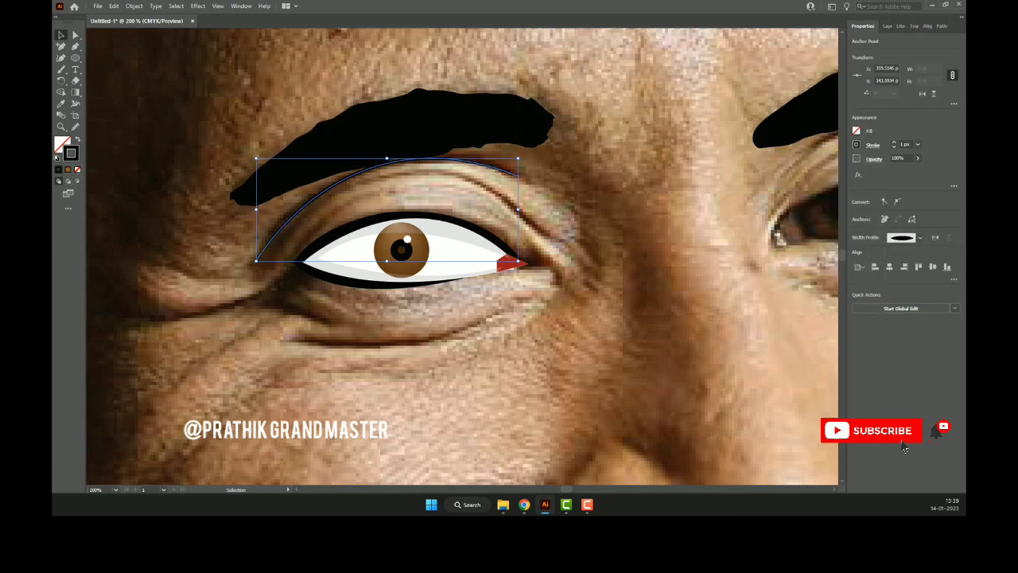
pyautogui.hotkey('ctrl', 'shift', 'a')
# - Set the crease stroke weight to 2 px, then start a new line at the eye's left corner
pyautogui.hotkey('ctrl', 'z')
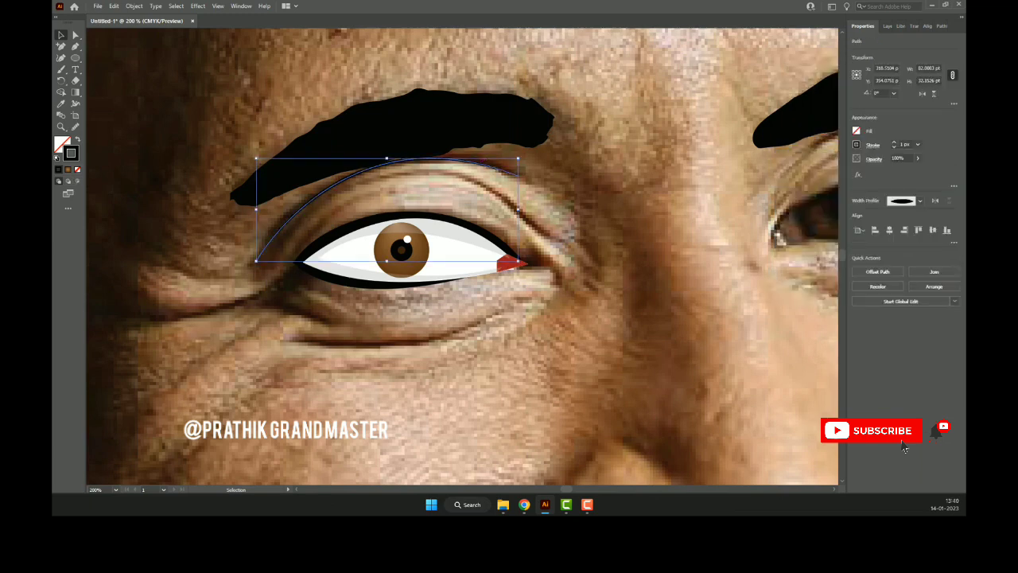
pyautogui.click(893, 141)
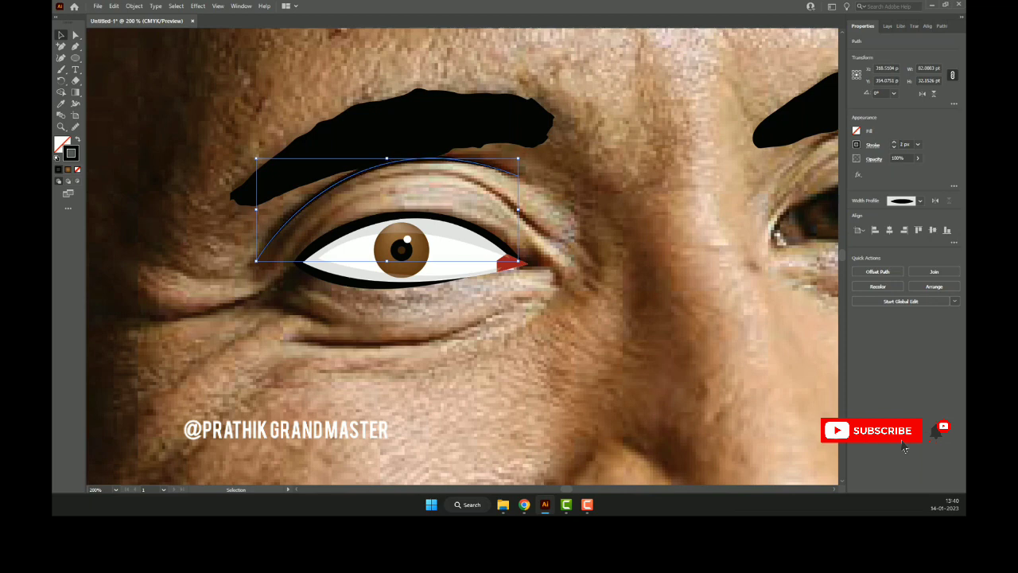
pyautogui.hotkey('ctrl', 'shift', 'a')
pyautogui.press('p')
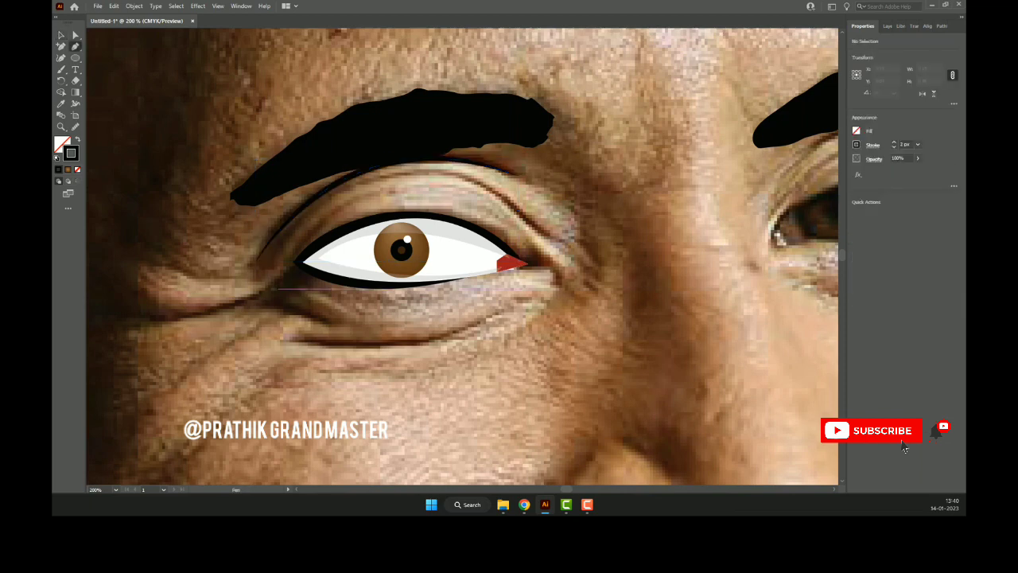
pyautogui.click(299, 263)
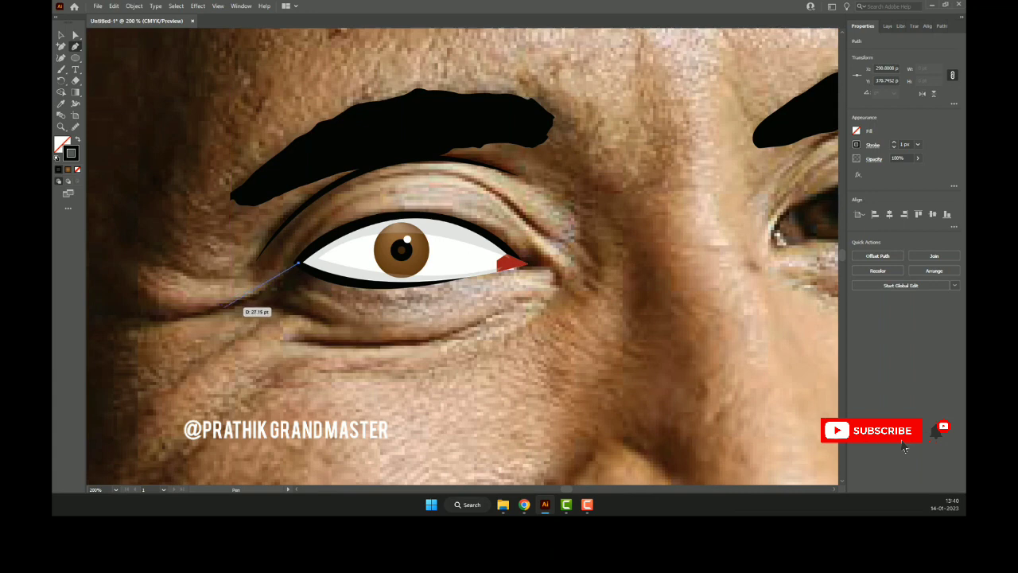
# - Finish the first crease line and taper it with Width Profile 1
pyautogui.scroll(-2, 231, 308)
pyautogui.moveTo(180, 307); pyautogui.dragTo(188, 312)
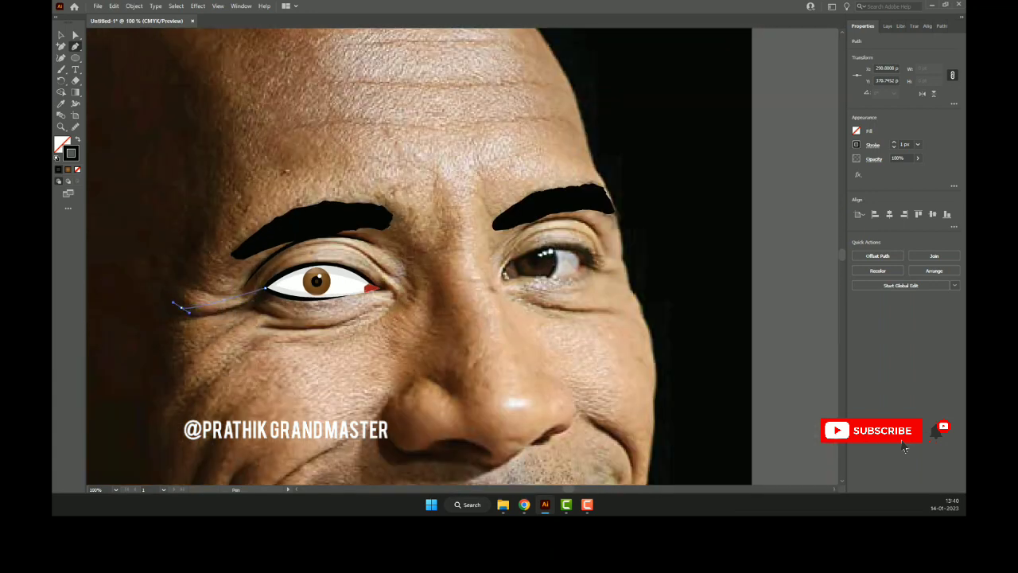
pyautogui.click(182, 307)
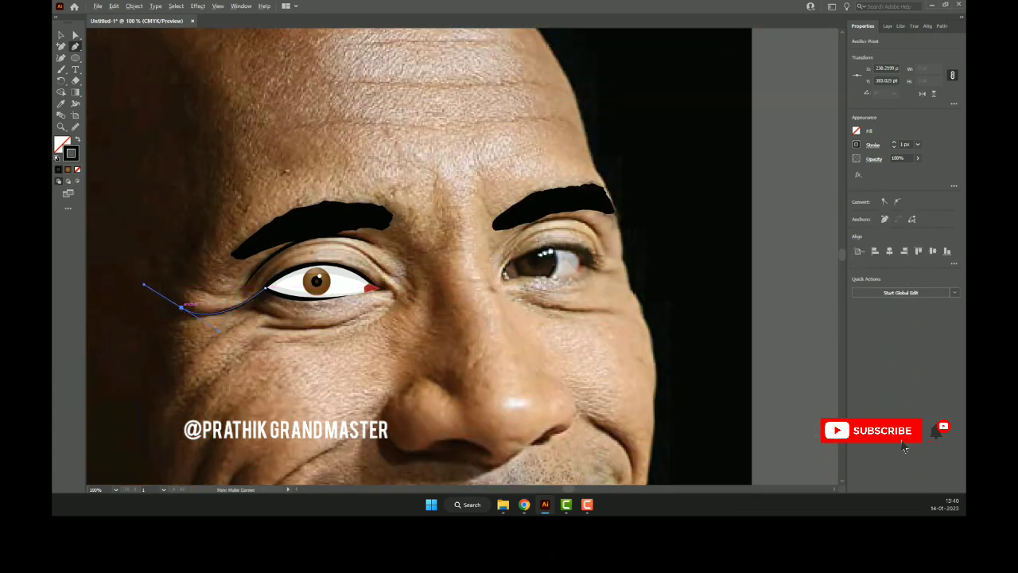
pyautogui.hscroll(-2, 182, 307)
pyautogui.press('v')
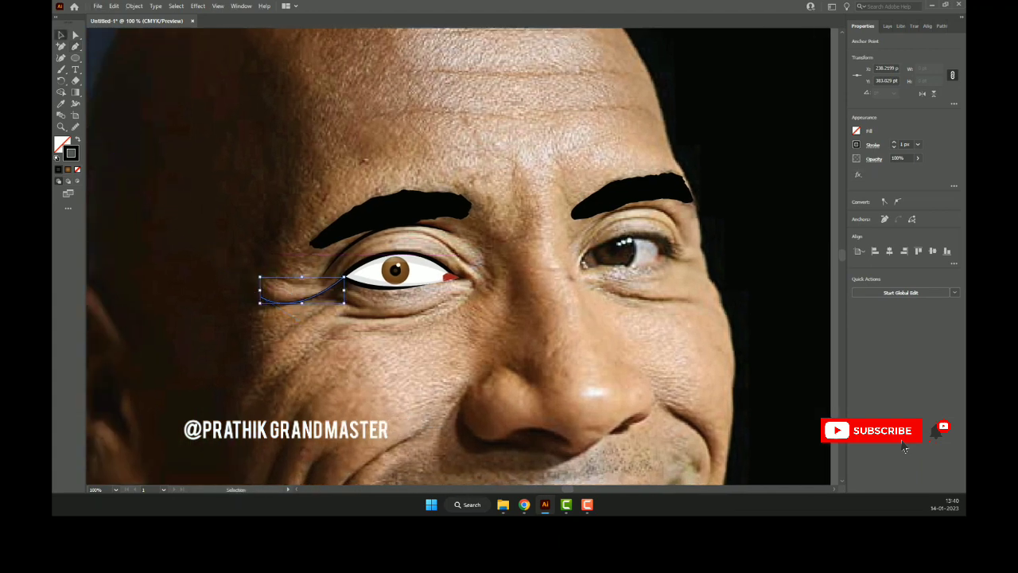
pyautogui.click(873, 144)
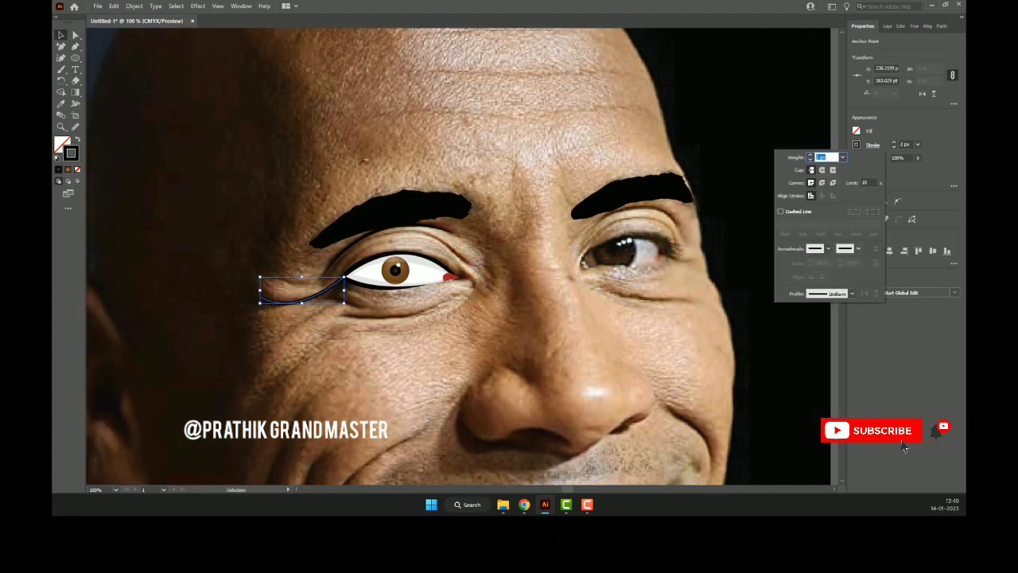
pyautogui.click(851, 294)
pyautogui.click(820, 79)
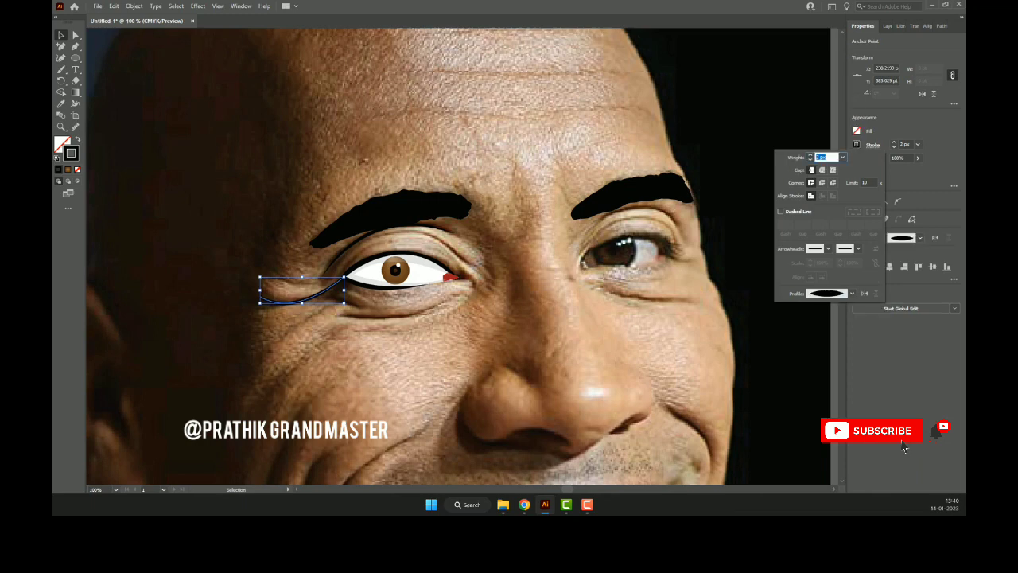
pyautogui.press('Escape')
pyautogui.hotkey('ctrl', 'shift', 'a')
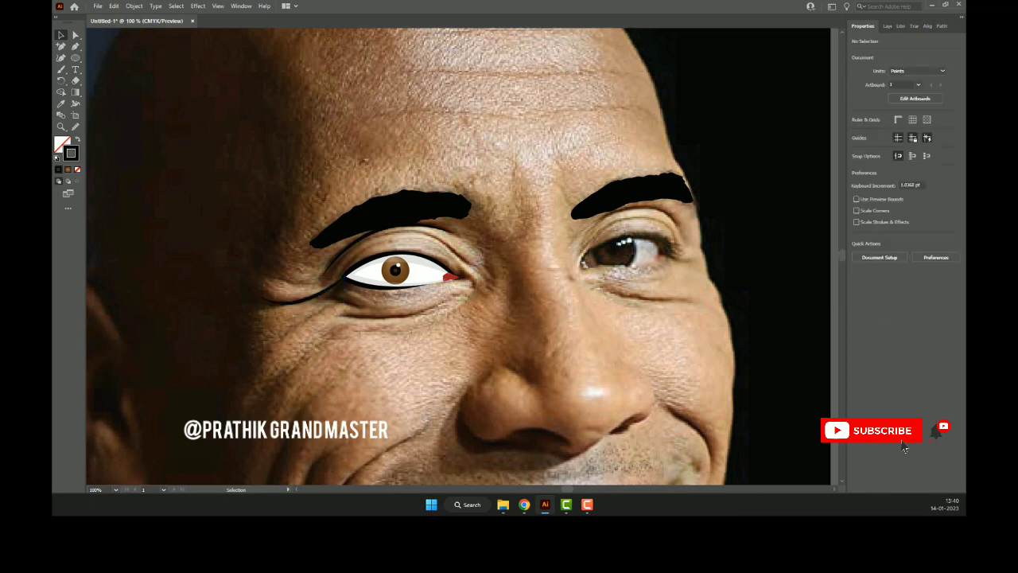
pyautogui.scroll(2, 270, 306)
# - Draw a second crease curving left from the outer corner, 2 px with Width Profile 1
pyautogui.press('p')
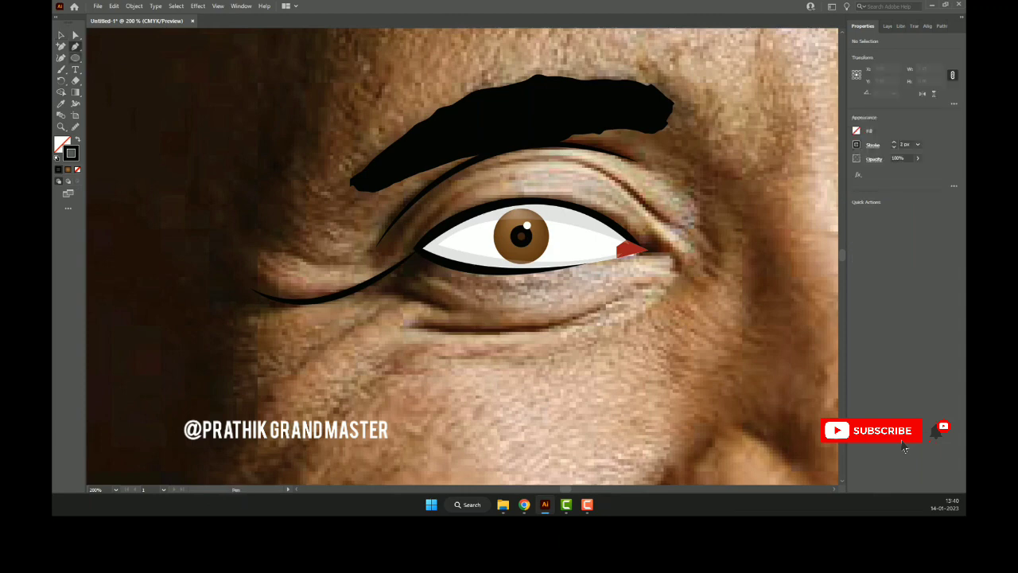
pyautogui.click(382, 247)
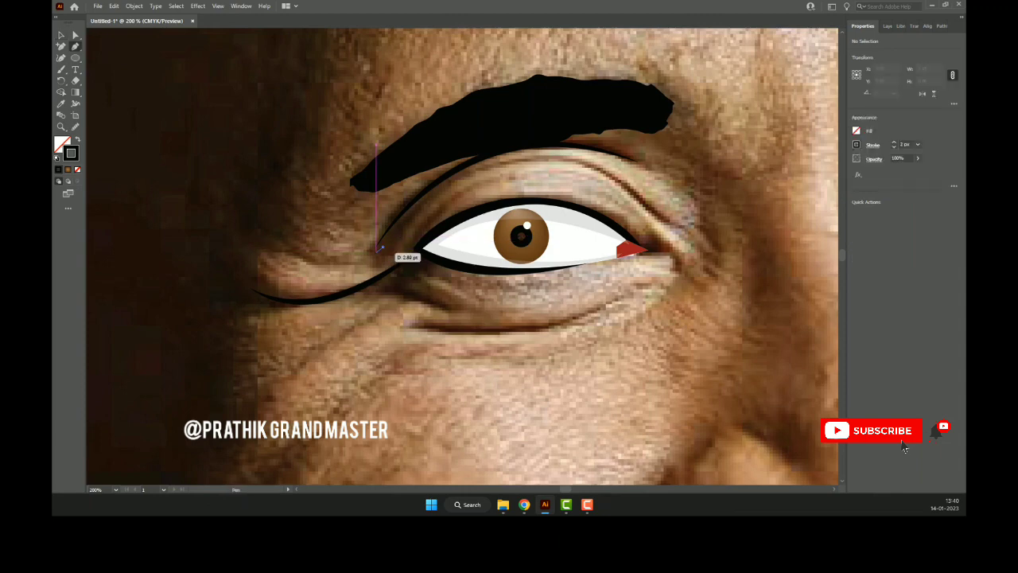
pyautogui.moveTo(273, 248); pyautogui.dragTo(220, 201)
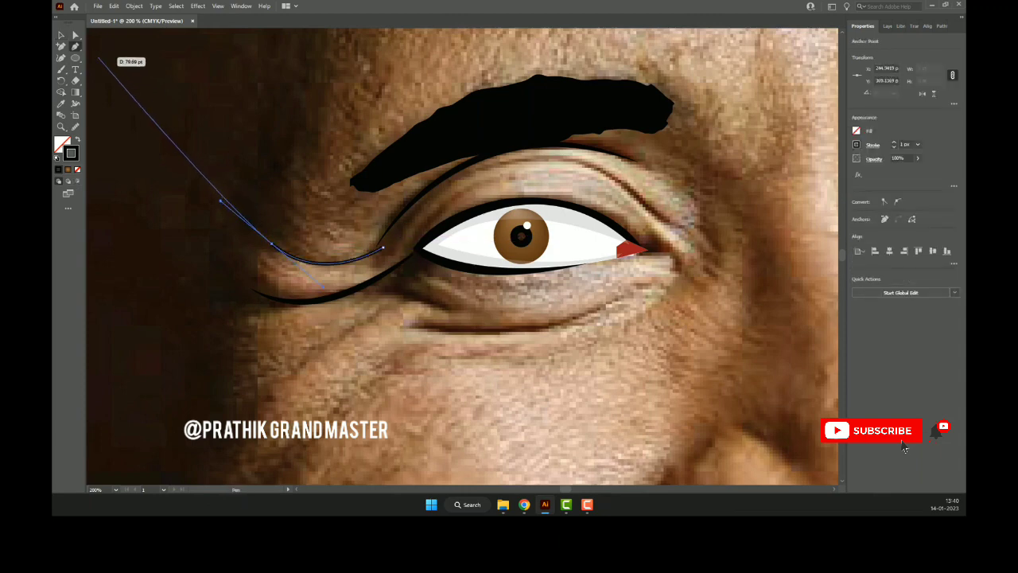
pyautogui.click(61, 35)
pyautogui.click(893, 142)
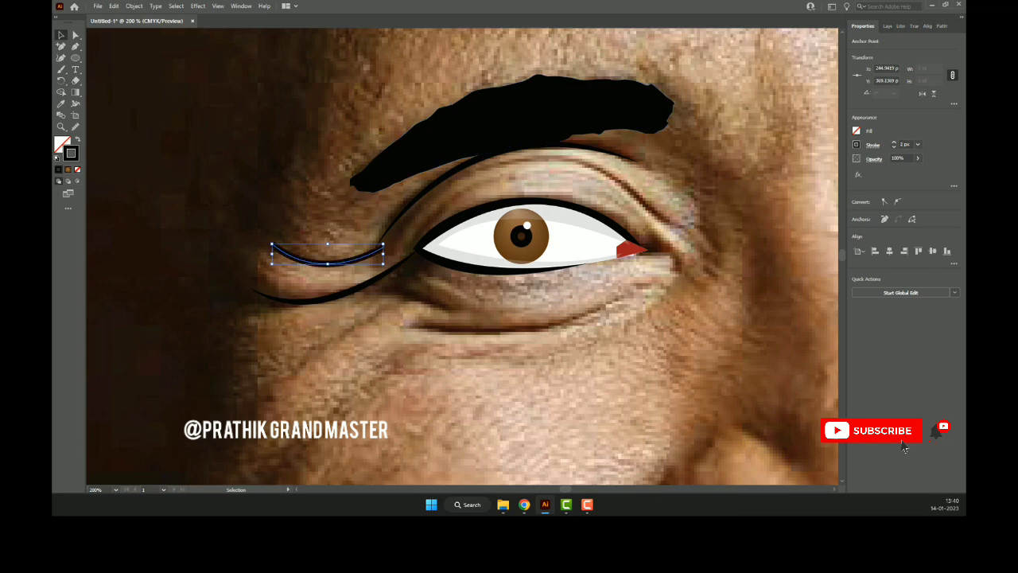
pyautogui.click(873, 145)
pyautogui.click(843, 293)
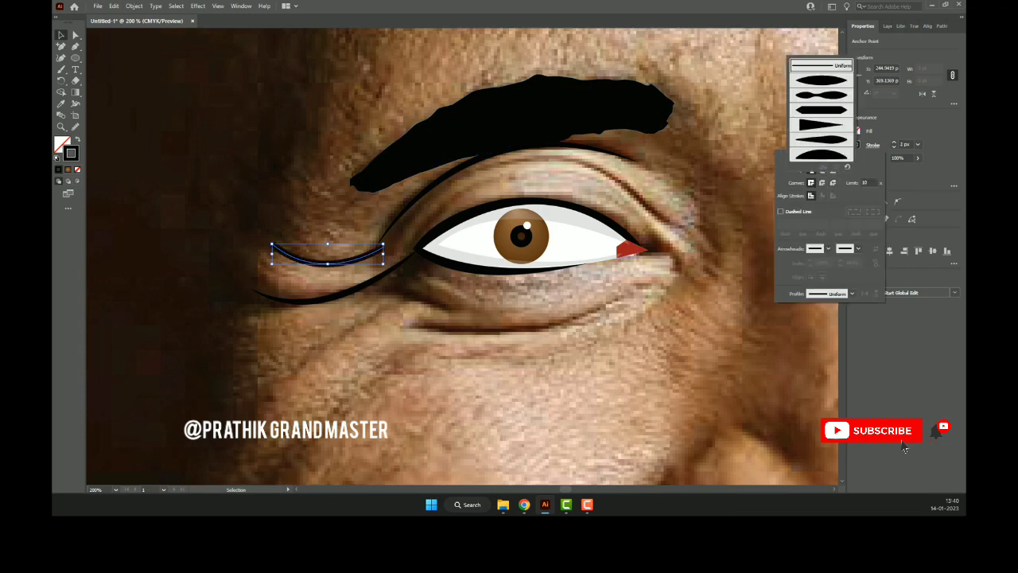
pyautogui.click(820, 80)
pyautogui.press('Escape')
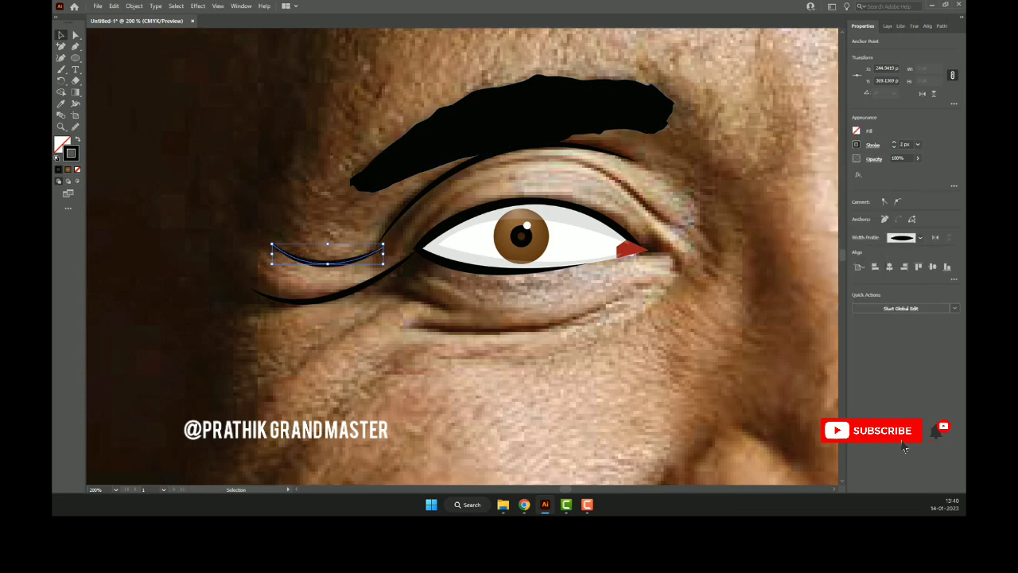
pyautogui.press('p')
pyautogui.hotkey('ctrl', 'shift', 'a')
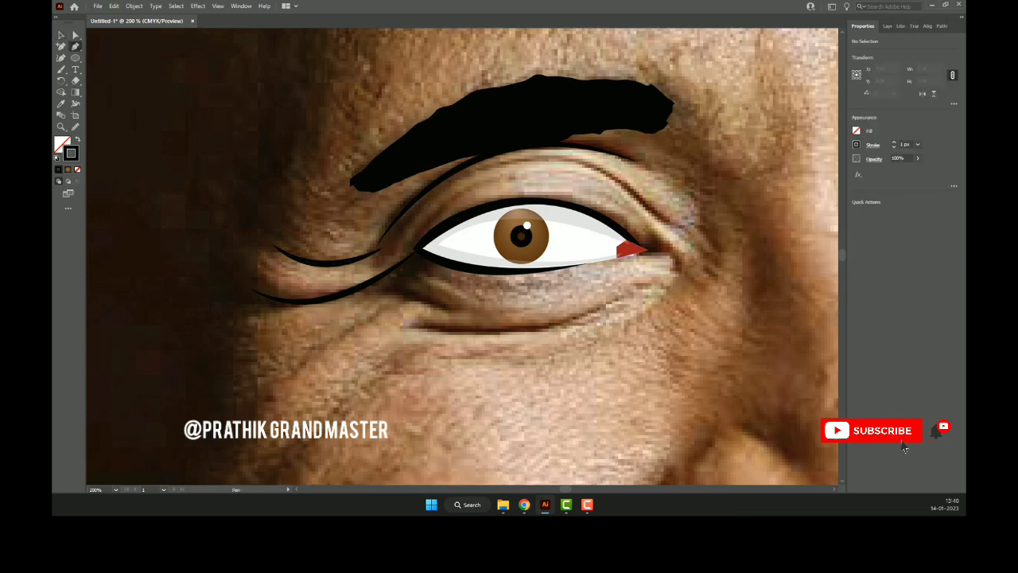
# - Draw a crease arching over the upper eyelid with a 2 px tapered stroke
pyautogui.click(392, 232)
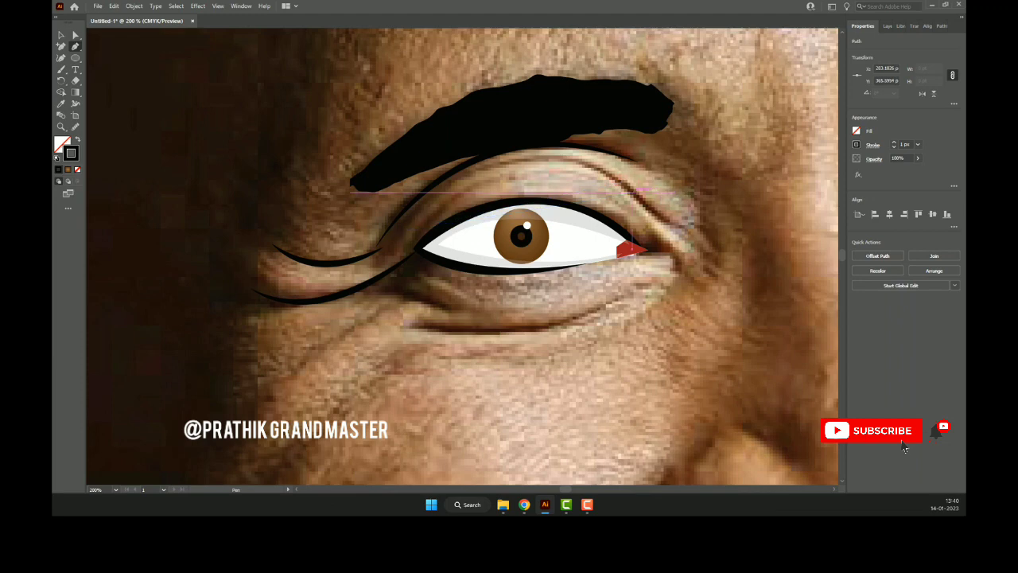
pyautogui.moveTo(631, 191)
pyautogui.mouseDown()
pyautogui.moveTo(756, 282)
pyautogui.moveTo(683, 226)
pyautogui.mouseUp()
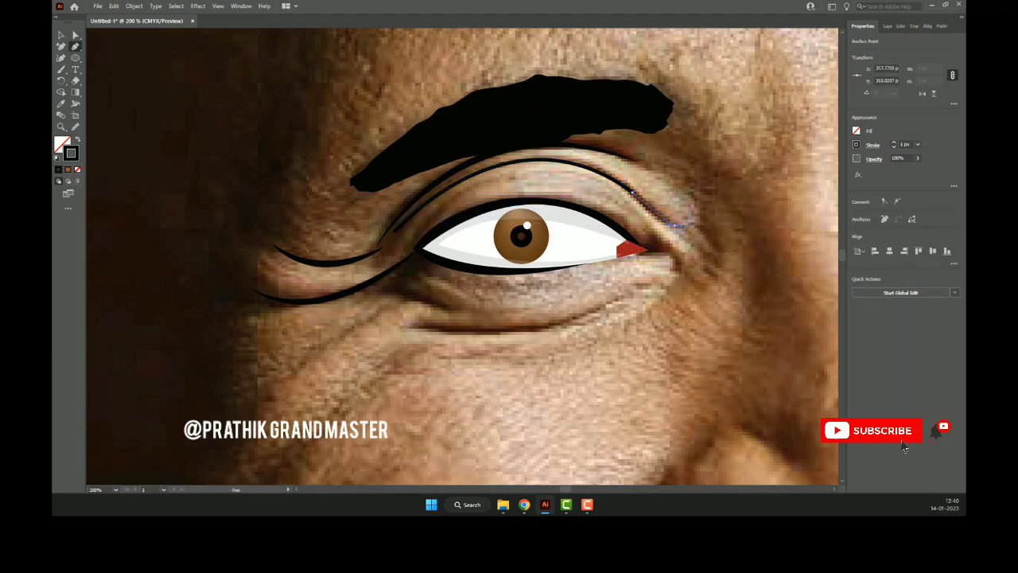
pyautogui.moveTo(682, 226); pyautogui.dragTo(688, 226)
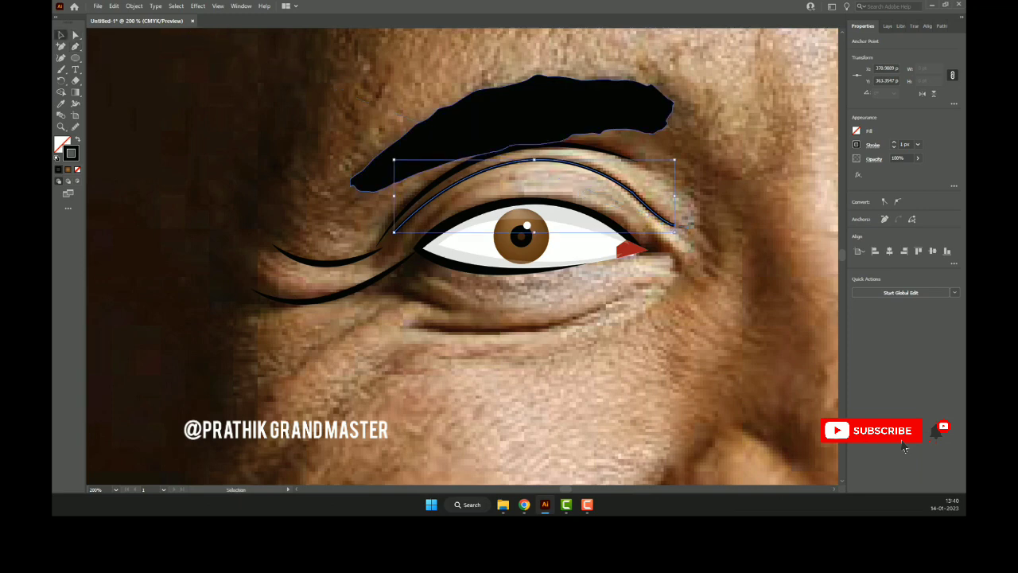
pyautogui.click(74, 126)
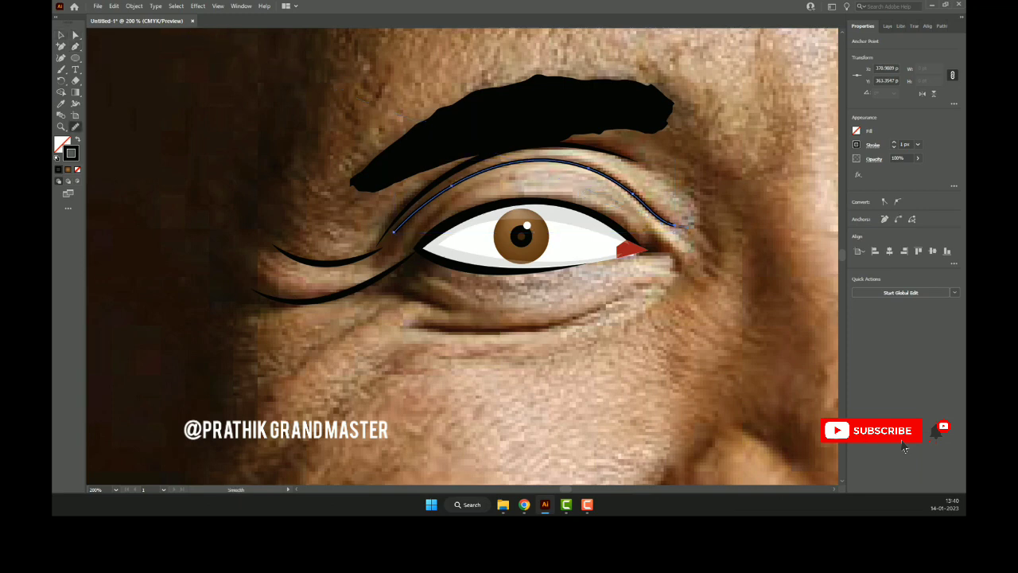
pyautogui.press('v')
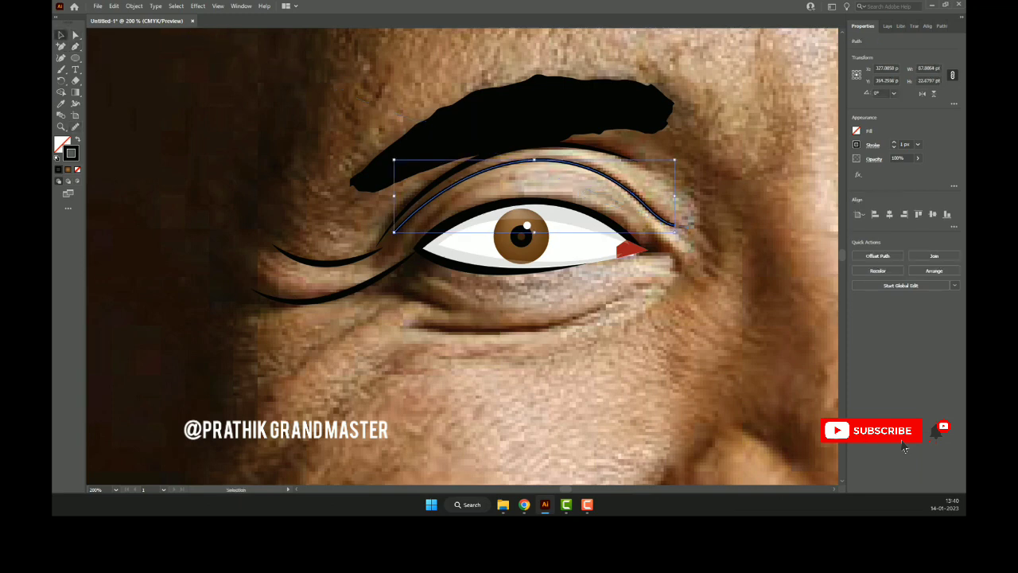
pyautogui.click(893, 142)
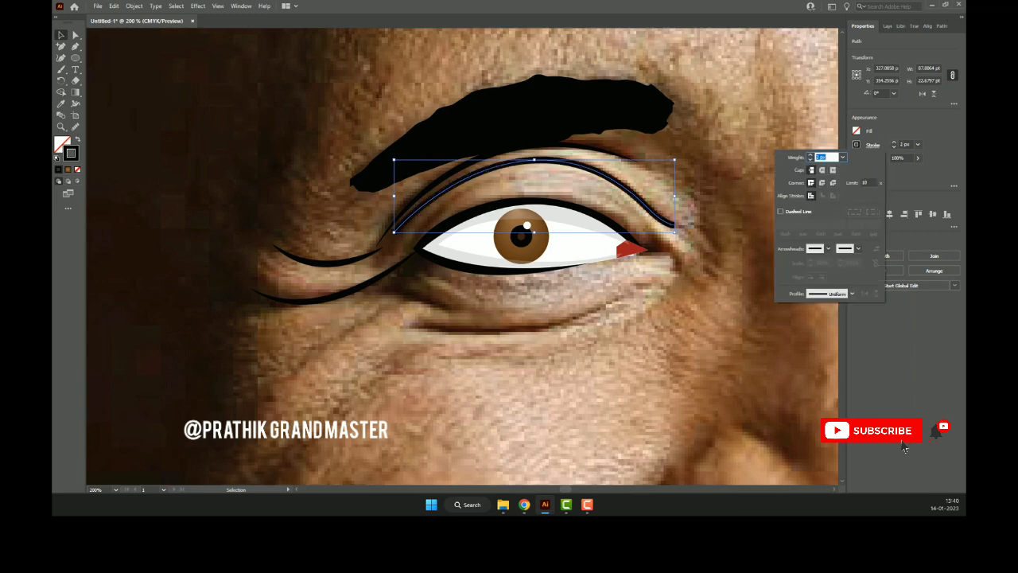
pyautogui.click(851, 293)
pyautogui.click(819, 68)
pyautogui.press('Escape')
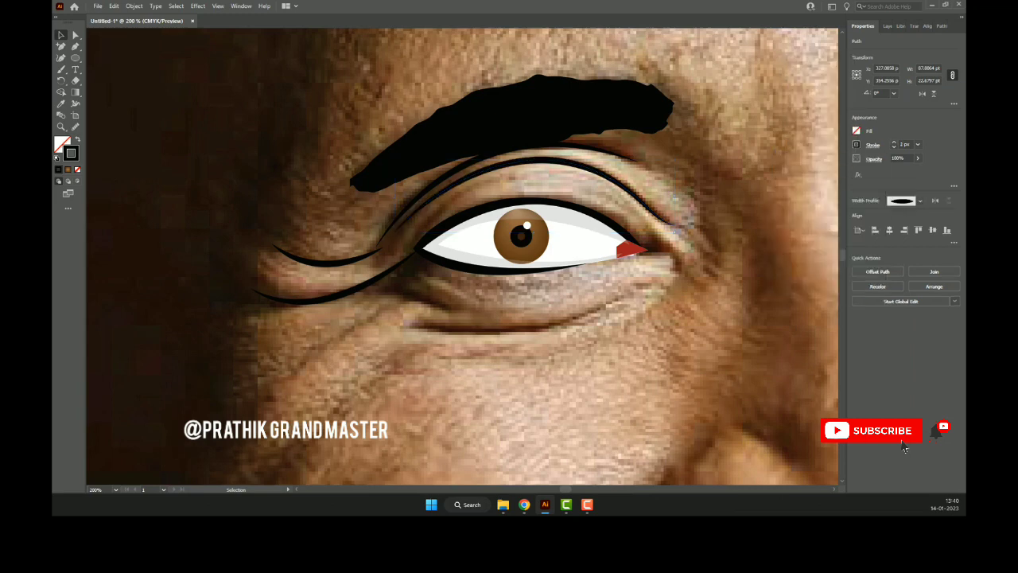
pyautogui.hotkey('ctrl', 'shift', 'a')
pyautogui.hotkey('ctrl', '-')
# - Draw a straight line beneath the lower eyelid with a 2 px stroke tapered at both ends
pyautogui.press('p')
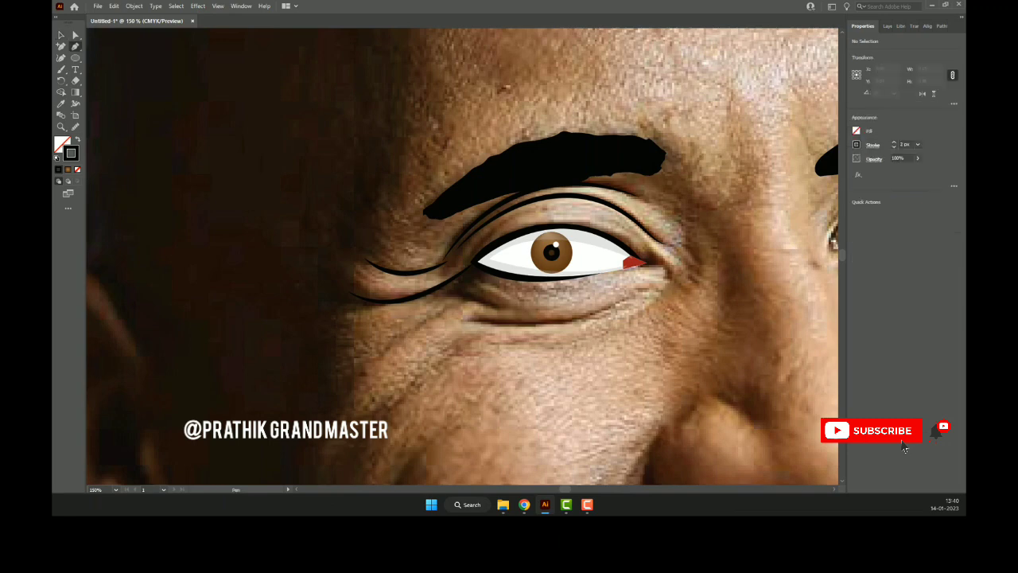
pyautogui.click(469, 320)
pyautogui.click(655, 283)
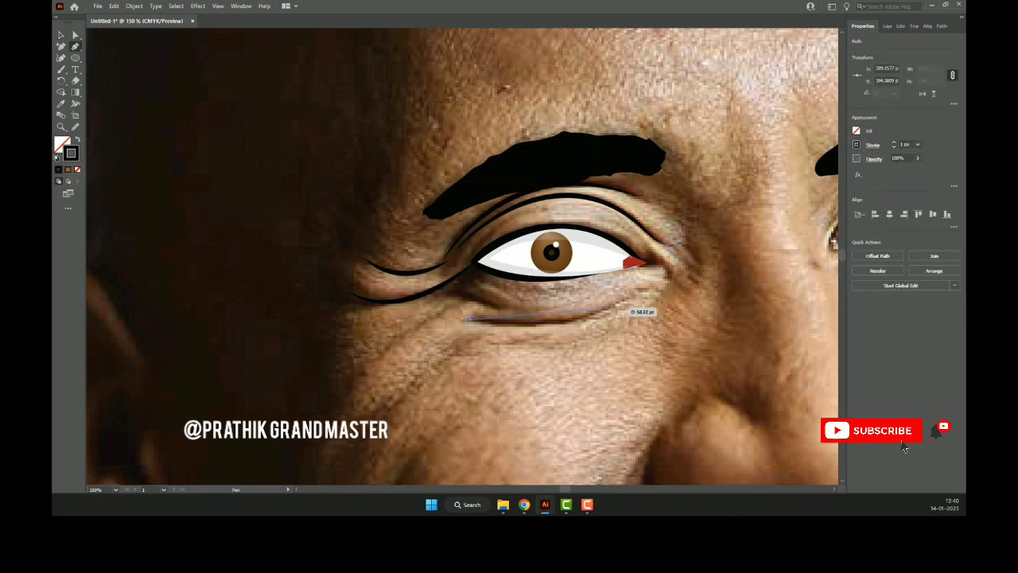
pyautogui.click(61, 35)
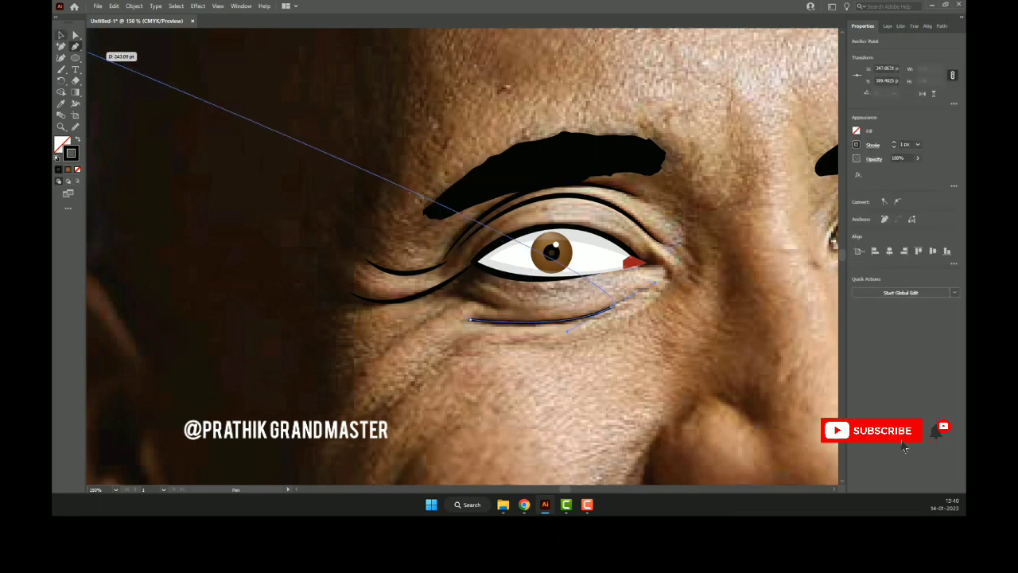
pyautogui.click(893, 141)
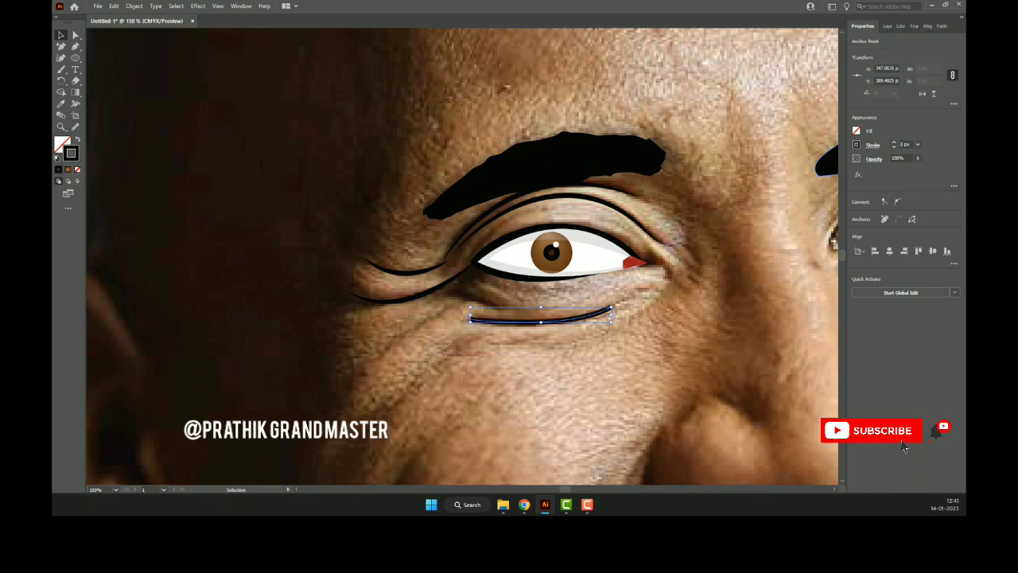
pyautogui.click(851, 293)
pyautogui.click(821, 80)
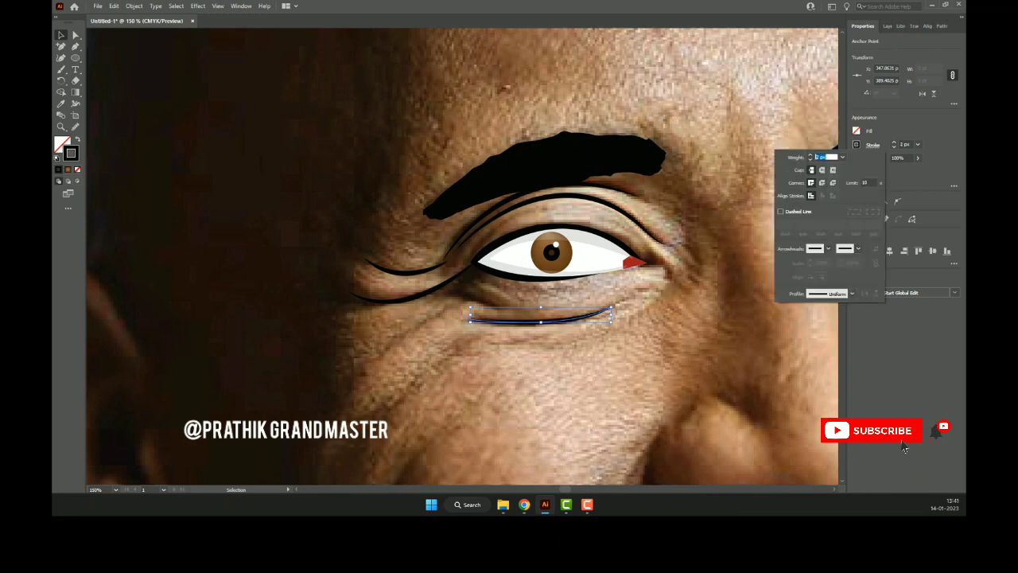
pyautogui.press('Escape')
pyautogui.hotkey('ctrl', 'shift', 'a')
pyautogui.press('p')
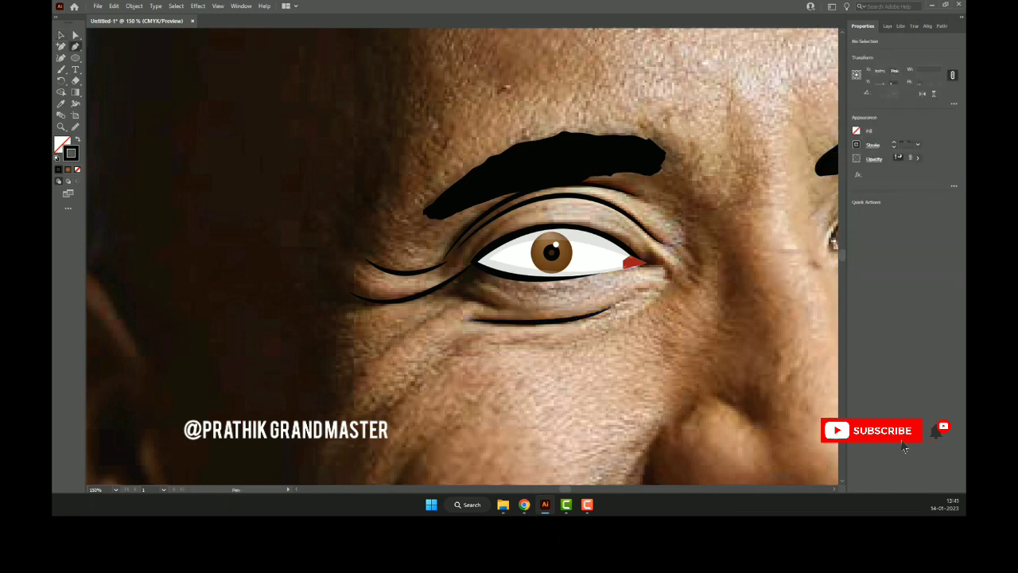
pyautogui.scroll(1, 744, 288)
pyautogui.scroll(1, 744, 288)
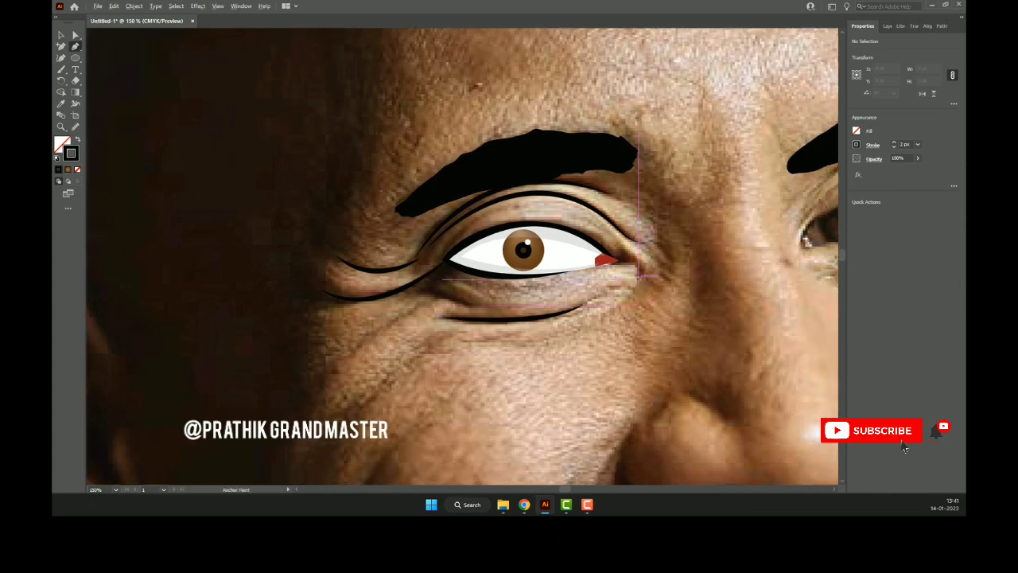
pyautogui.scroll(1, 744, 287)
# - Draw a small black-filled shape at the eye's right corner
pyautogui.click(603, 236)
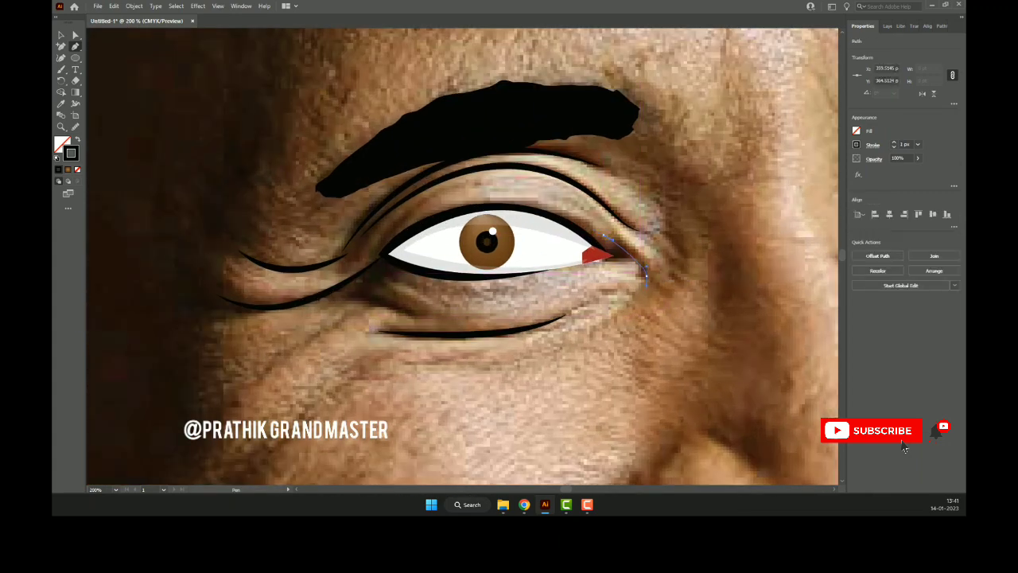
pyautogui.moveTo(646, 275); pyautogui.dragTo(633, 259)
pyautogui.click(614, 255)
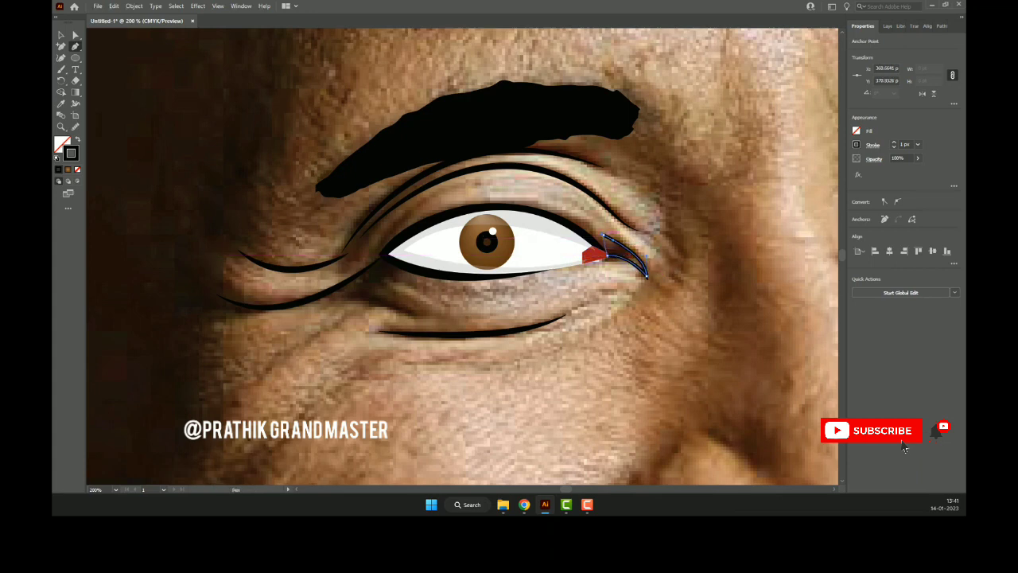
pyautogui.click(586, 236)
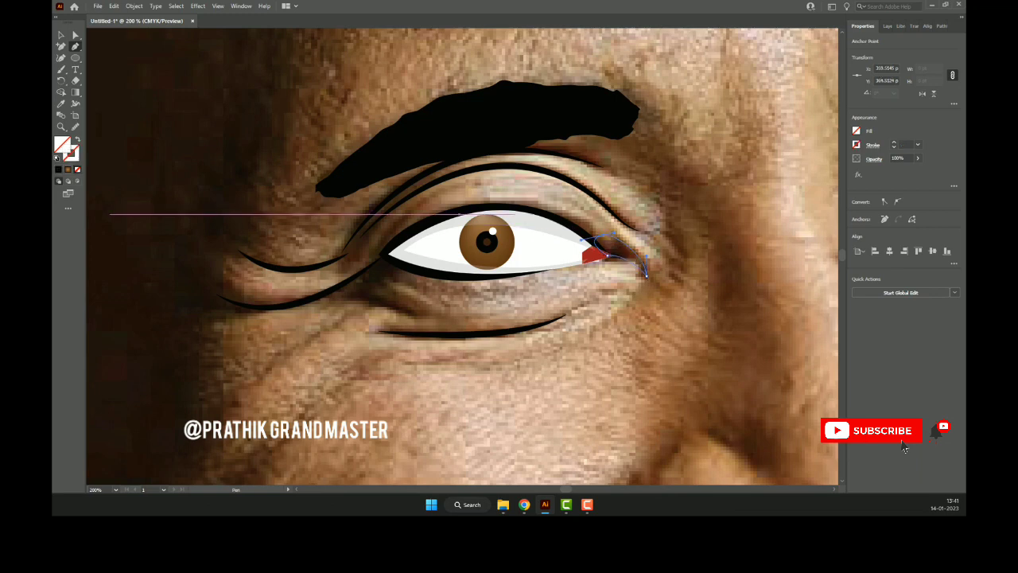
pyautogui.hotkey('shift', 'x')
pyautogui.press('v')
pyautogui.hotkey('ctrl', 'shift', 'a')
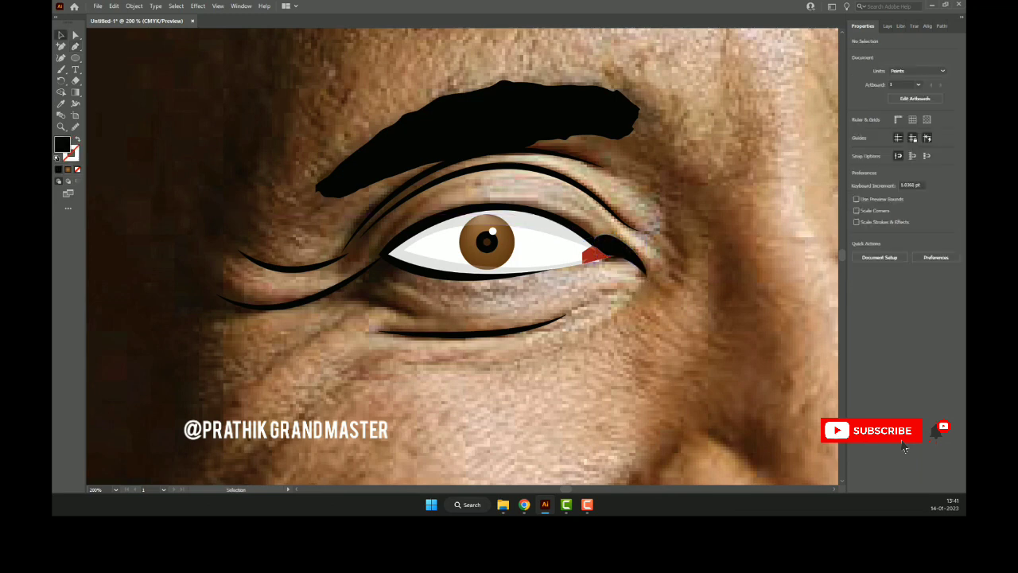
pyautogui.hotkey('ctrl', '-')
pyautogui.hotkey('ctrl', '-')
pyautogui.hotkey('ctrl', '-')
pyautogui.hotkey('ctrl', '+')
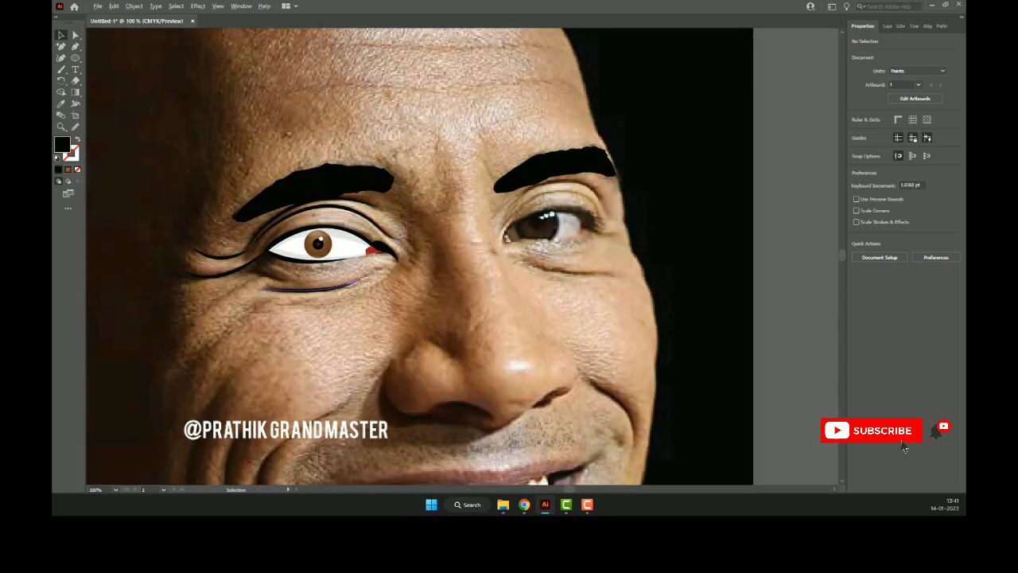
# - Add a short curved crease line just beyond the finished eye's inner corner
pyautogui.press('p')
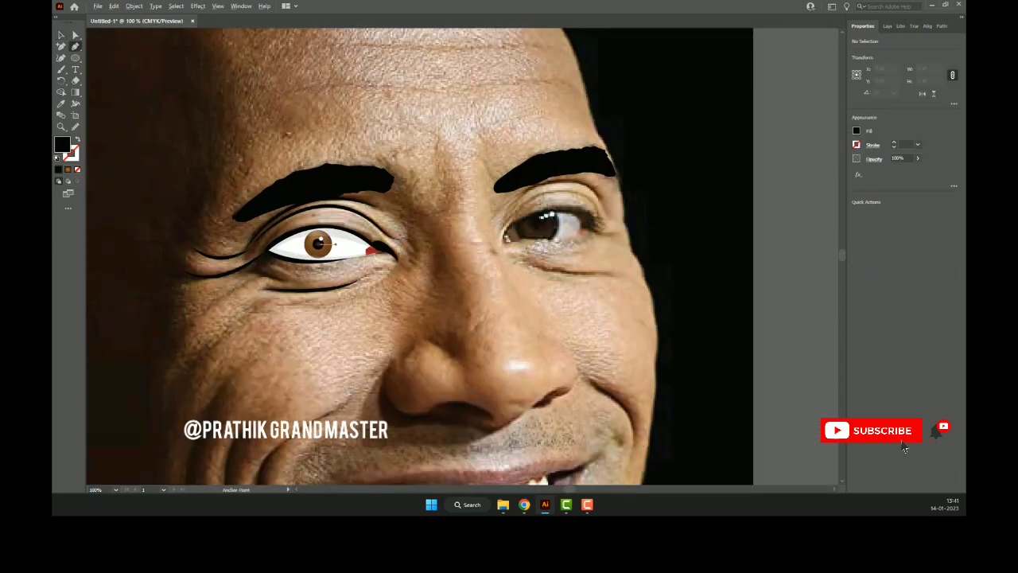
pyautogui.hotkey('ctrl', '+')
pyautogui.moveTo(471, 227); pyautogui.dragTo(505, 259)
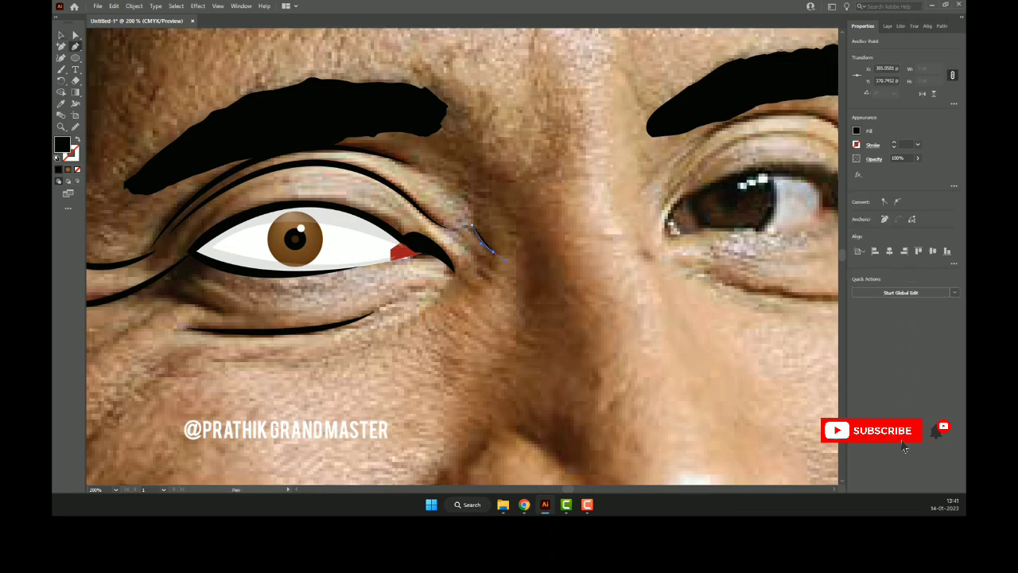
pyautogui.press('Escape')
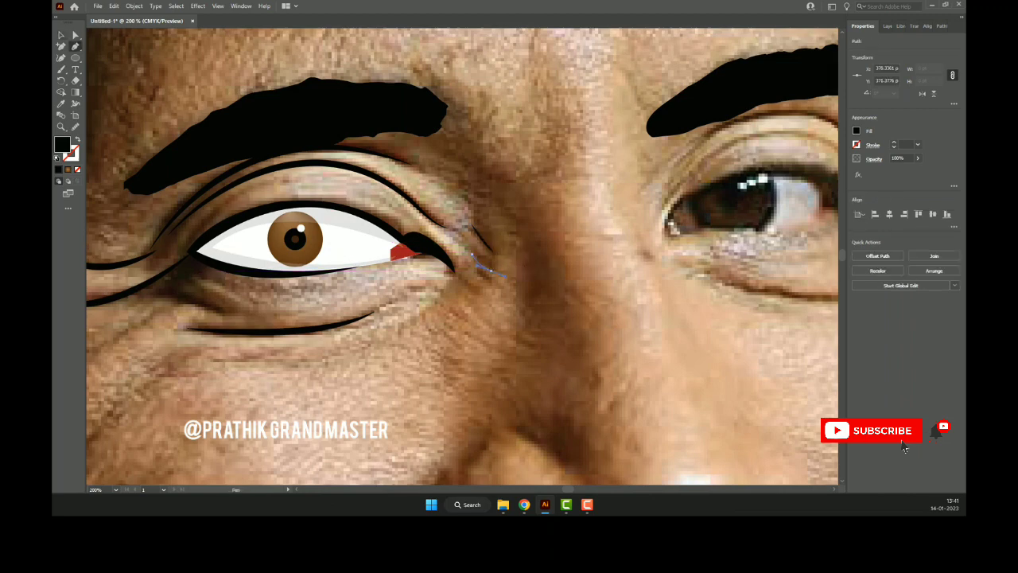
pyautogui.press('v')
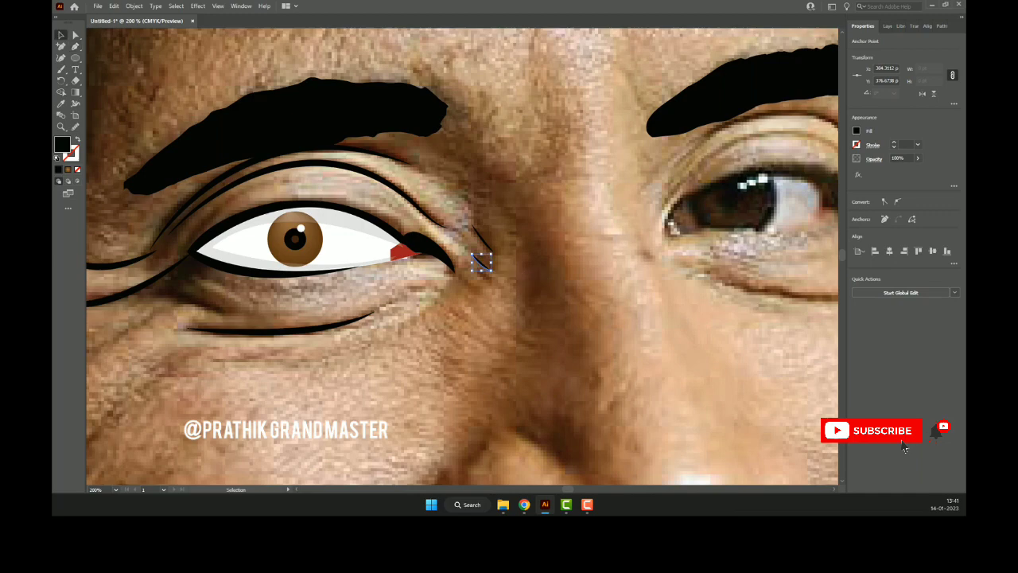
pyautogui.hotkey('ctrl', 'shift', 'a')
pyautogui.hotkey('ctrl', '0')
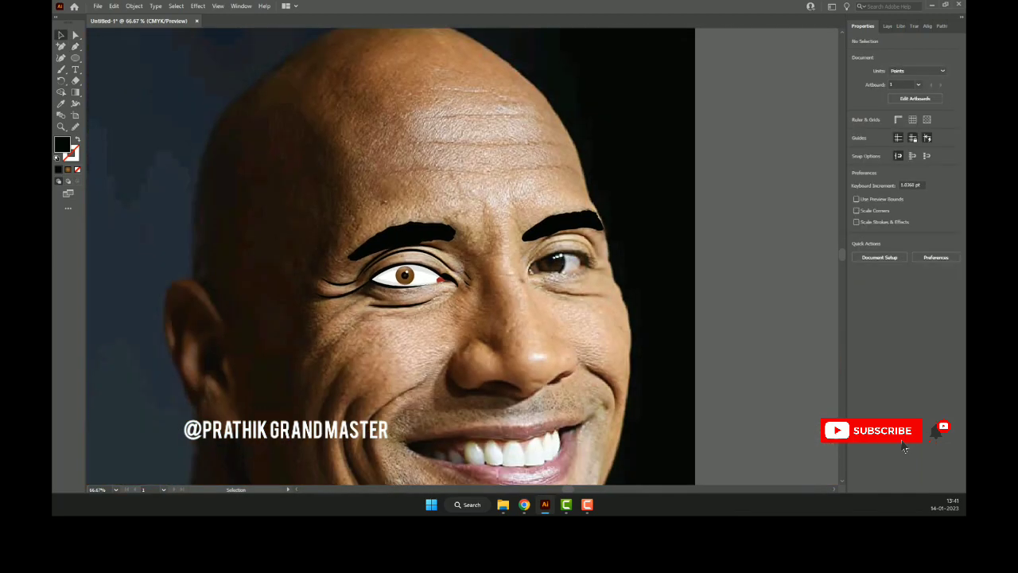
# - Trace the second eye's almond outline as a closed path around both lids
pyautogui.press('p')
pyautogui.scroll(4, 557, 273)
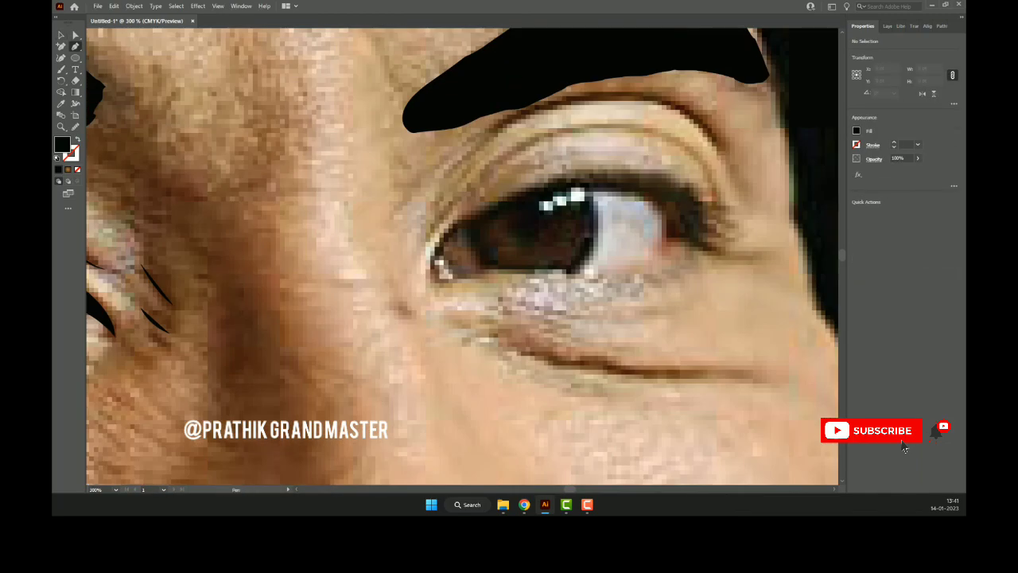
pyautogui.moveTo(445, 284)
pyautogui.mouseDown()
pyautogui.moveTo(529, 272)
pyautogui.moveTo(548, 284)
pyautogui.moveTo(549, 275)
pyautogui.mouseUp()
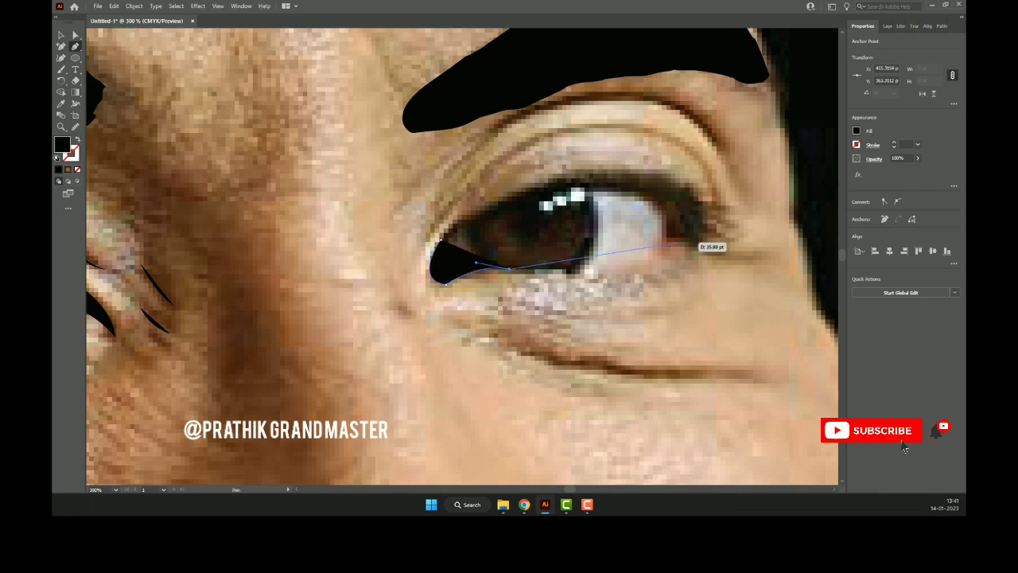
pyautogui.moveTo(683, 239)
pyautogui.mouseDown()
pyautogui.moveTo(712, 194)
pyautogui.moveTo(731, 187)
pyautogui.moveTo(706, 236)
pyautogui.mouseUp()
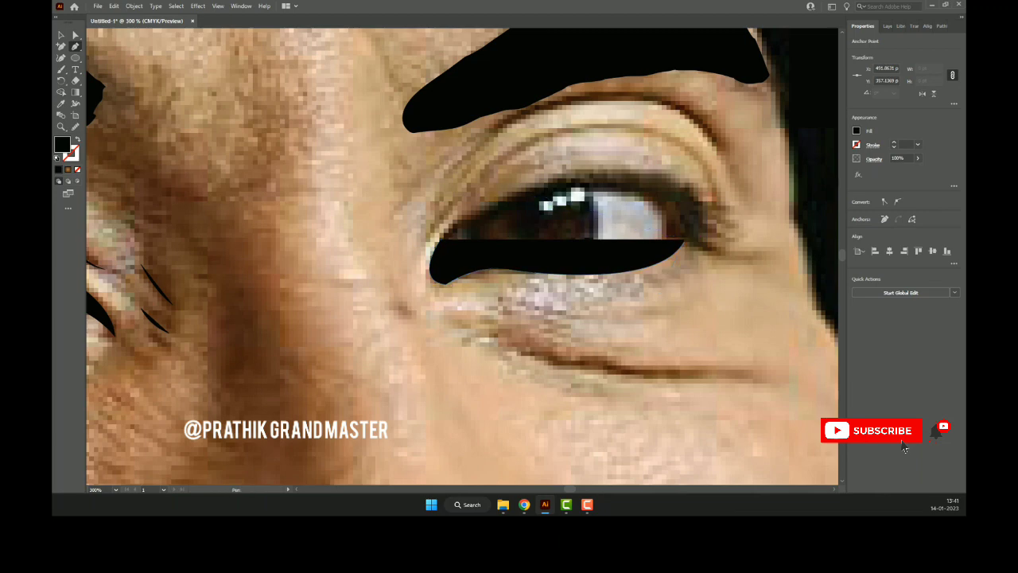
pyautogui.moveTo(532, 193); pyautogui.dragTo(372, 235)
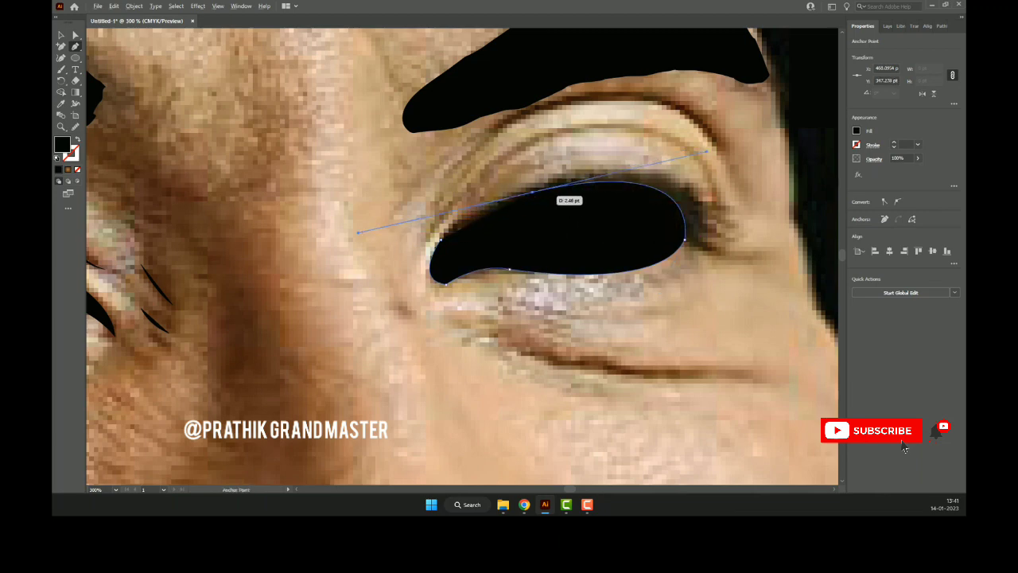
pyautogui.click(531, 192)
pyautogui.moveTo(446, 282); pyautogui.dragTo(411, 280)
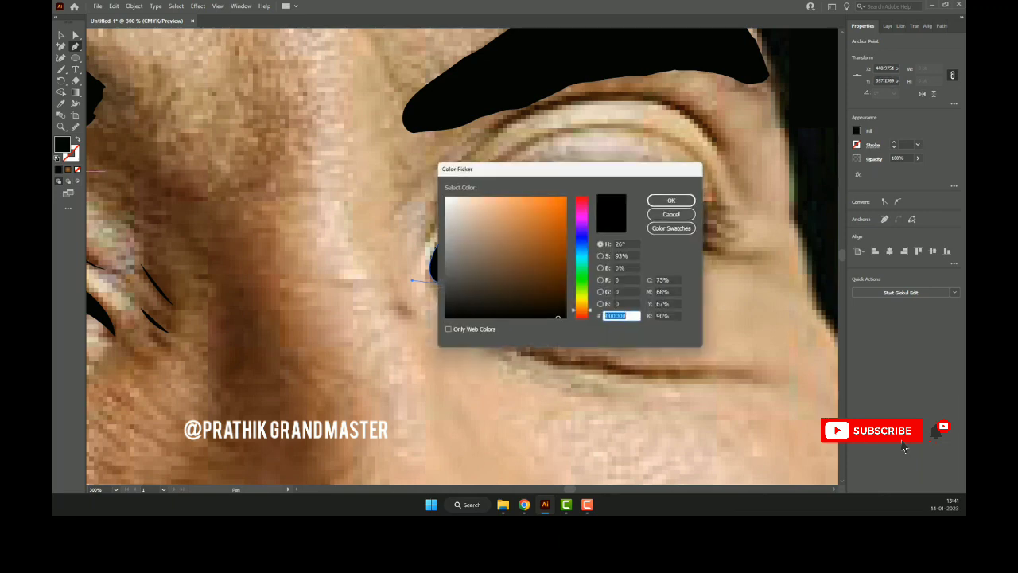
# - Fill the new eye shape with white (FFFFFF)
pyautogui.write('ffffff')
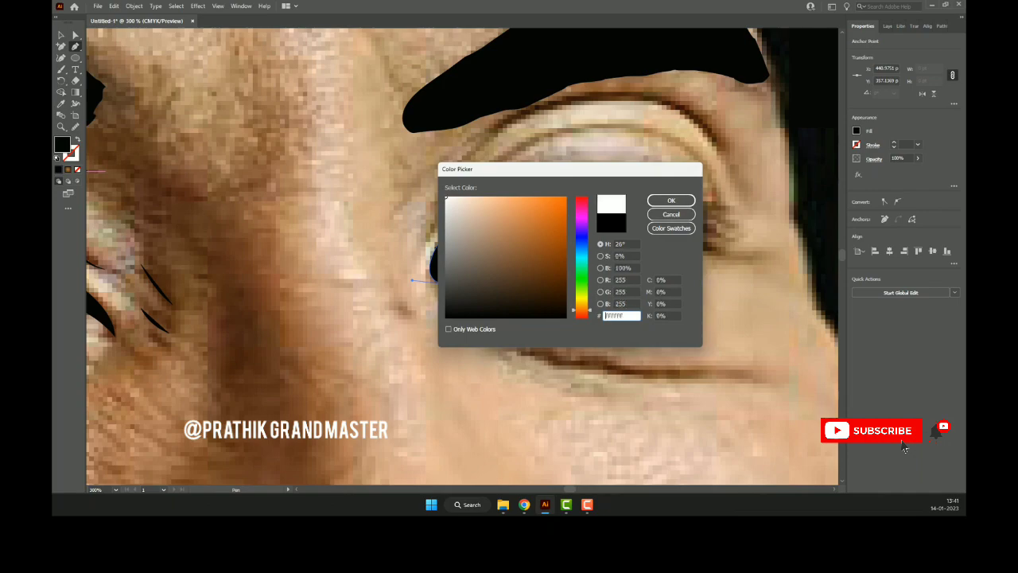
pyautogui.press('Return')
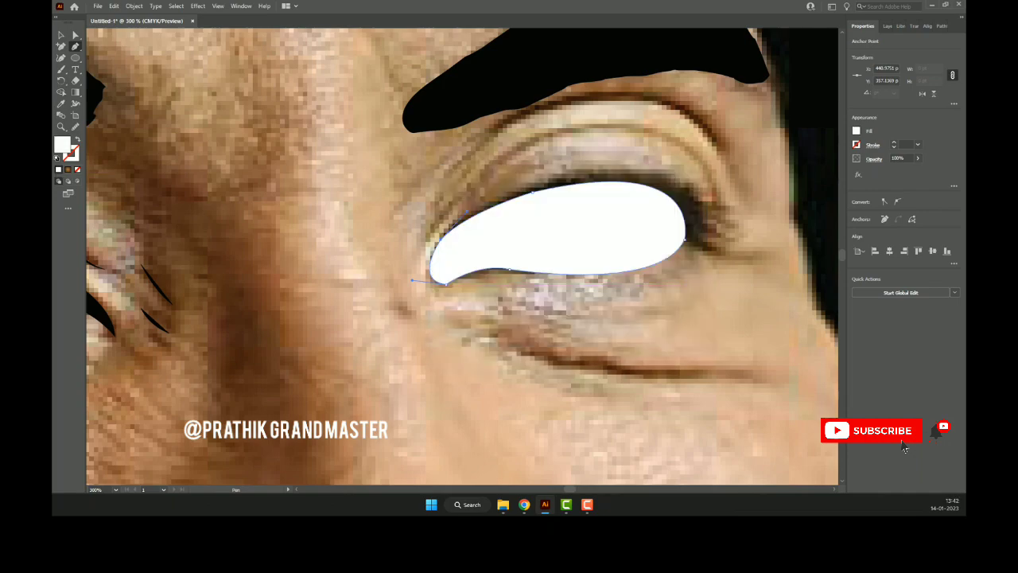
pyautogui.press('v')
pyautogui.hotkey('ctrl', 'shift', 'a')
pyautogui.hotkey('ctrl', '-')
pyautogui.hotkey('ctrl', '-')
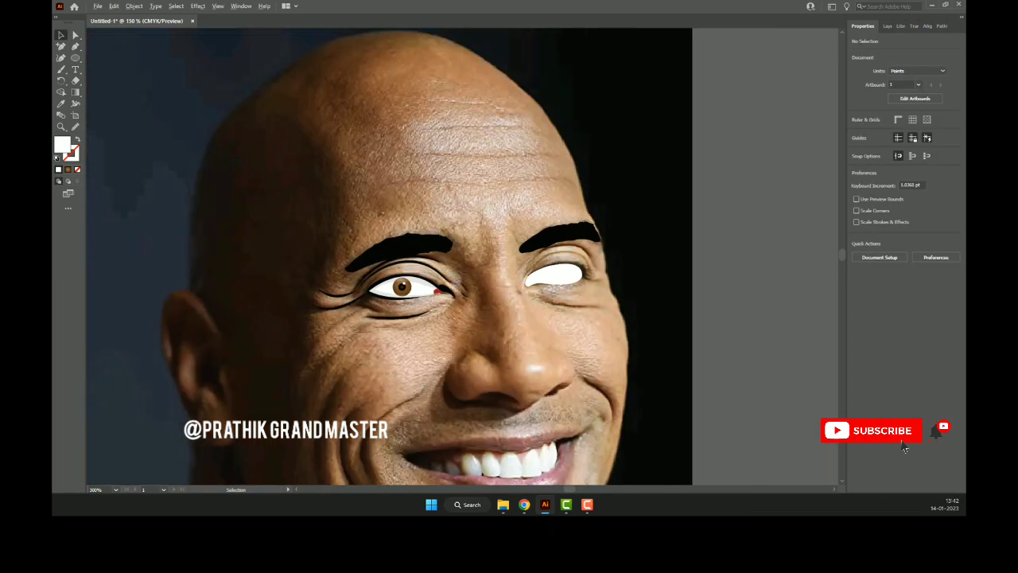
pyautogui.hotkey('ctrl', '+')
pyautogui.hotkey('ctrl', '+')
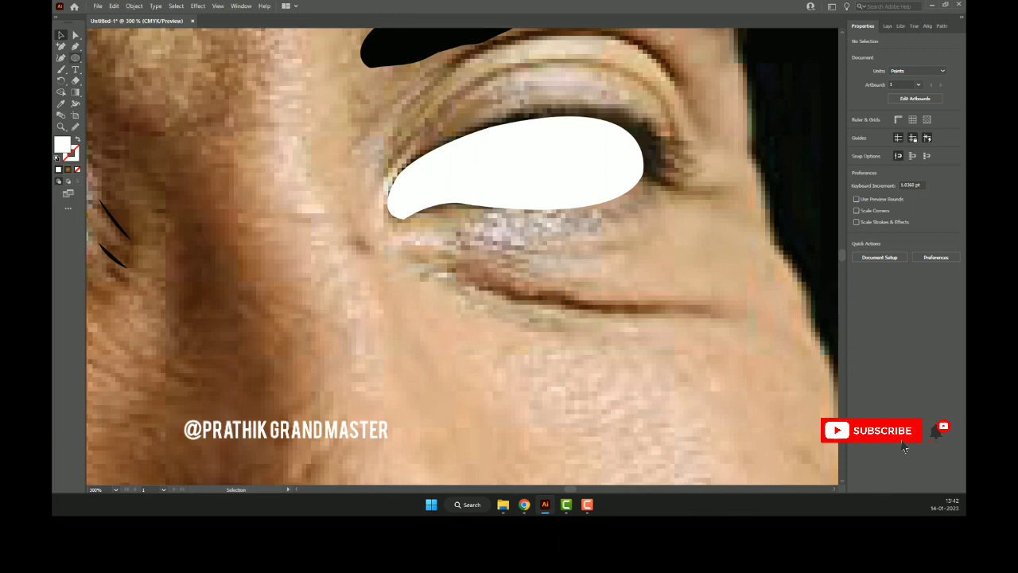
# - Start tracing the inner-corner shape along the second eye's upper-left edge
pyautogui.press('p')
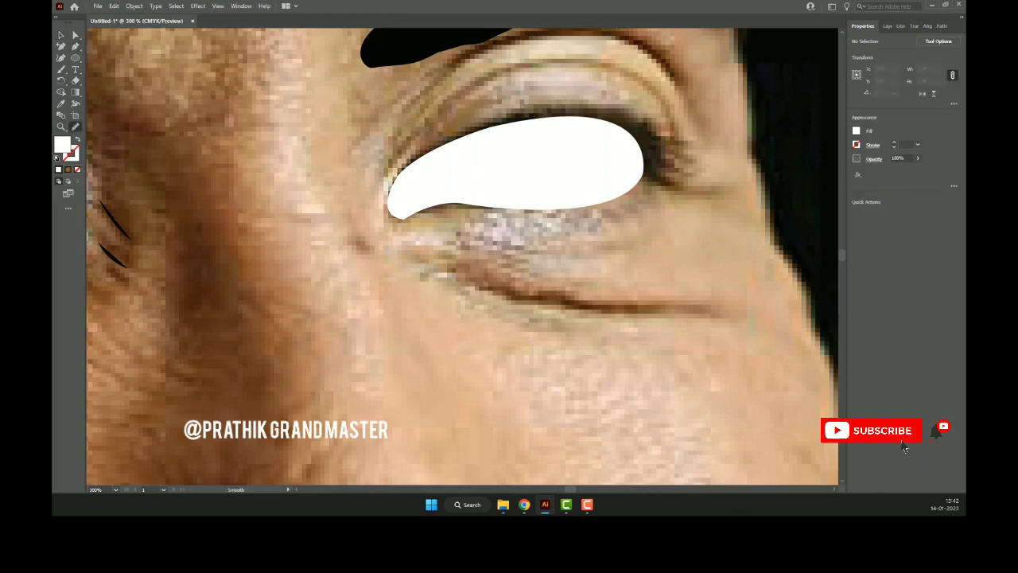
pyautogui.click(466, 205)
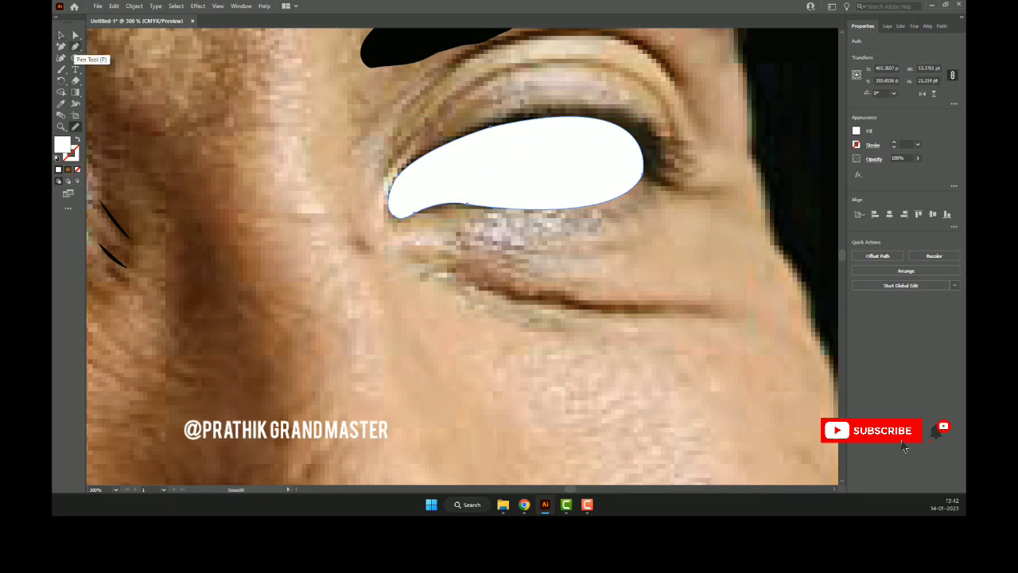
pyautogui.hotkey('ctrl', 'shift', 'a')
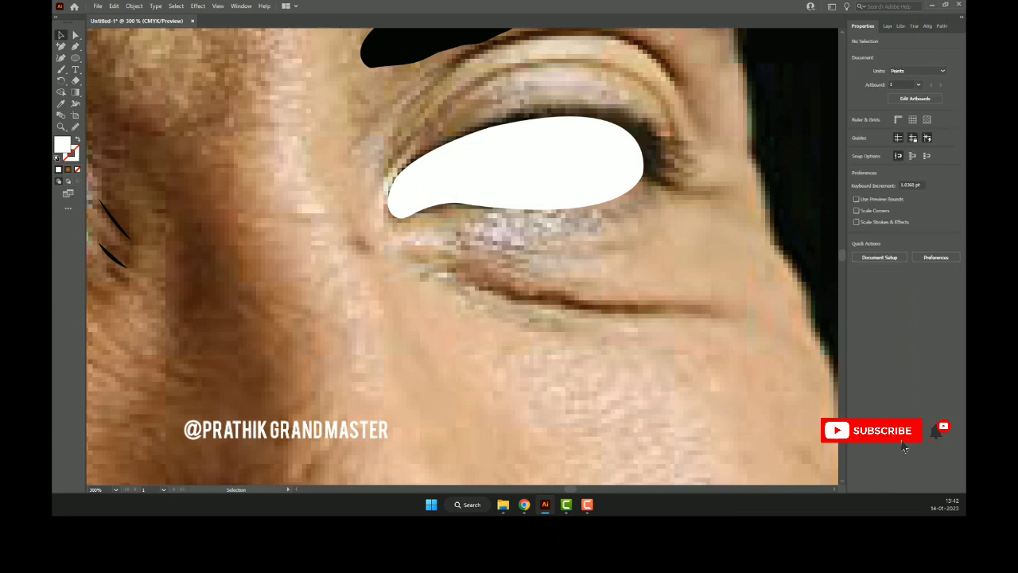
pyautogui.press('p')
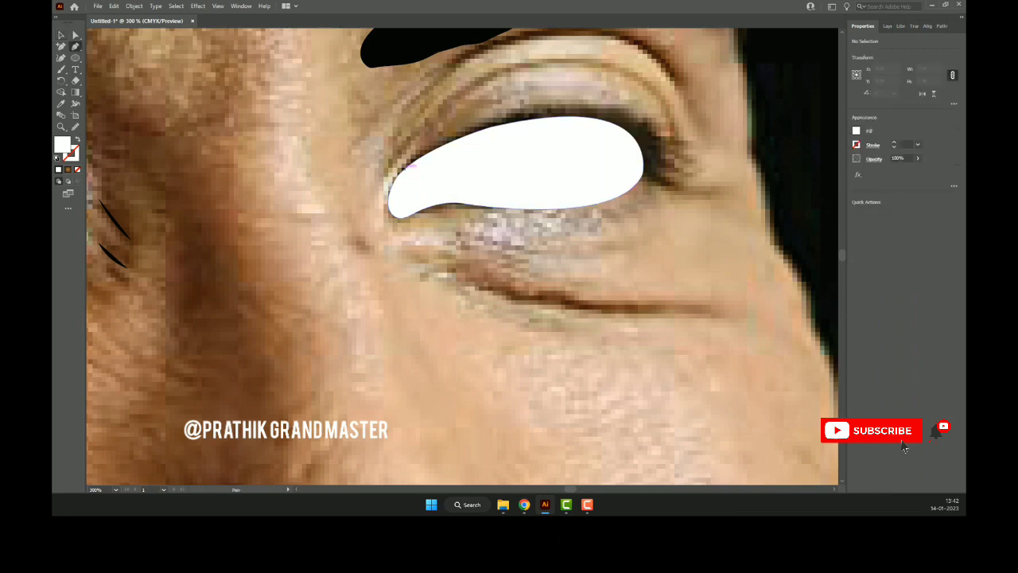
pyautogui.click(406, 167)
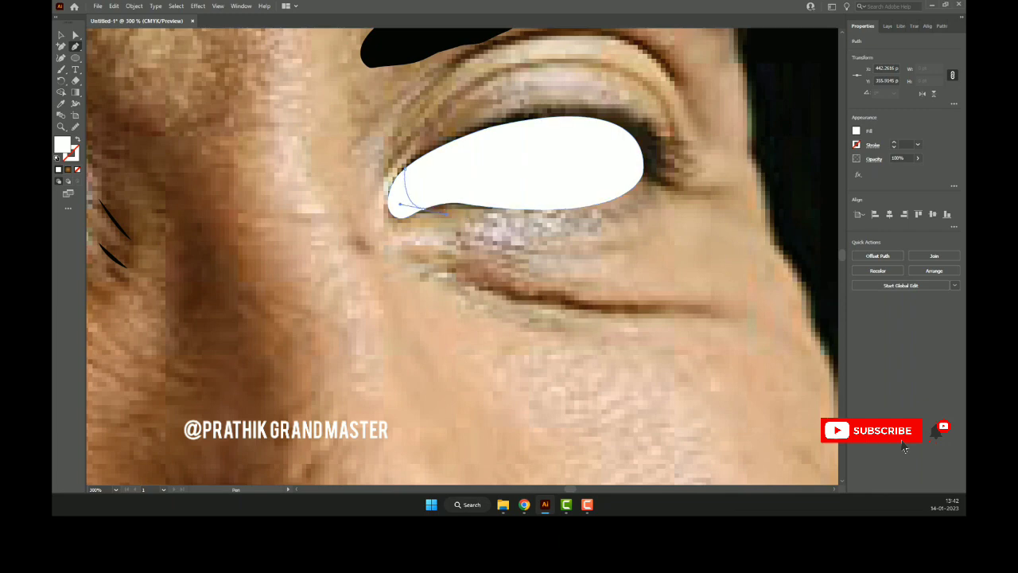
pyautogui.scroll(1, 421, 208)
pyautogui.scroll(1, 427, 213)
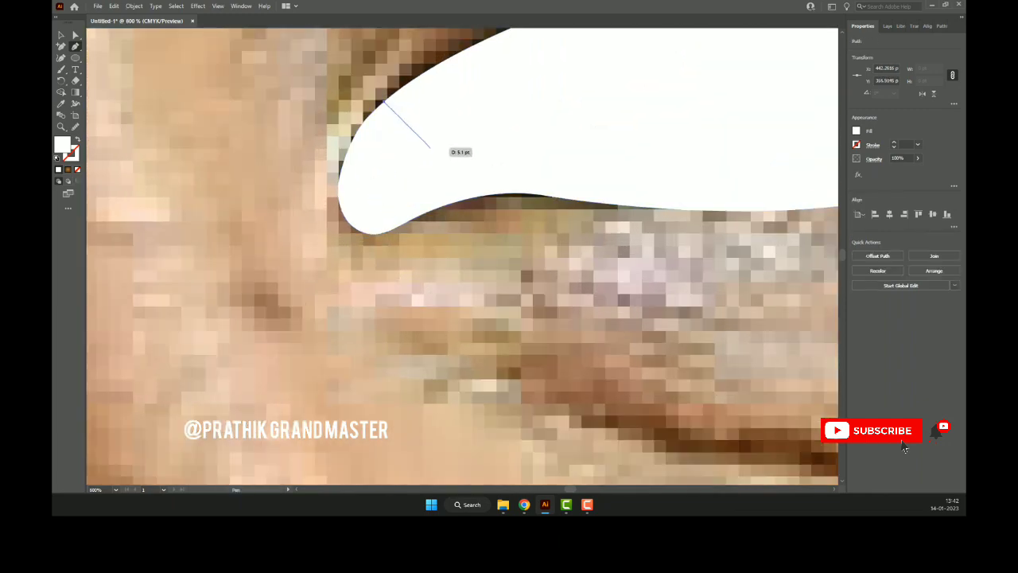
pyautogui.click(434, 145)
pyautogui.click(429, 210)
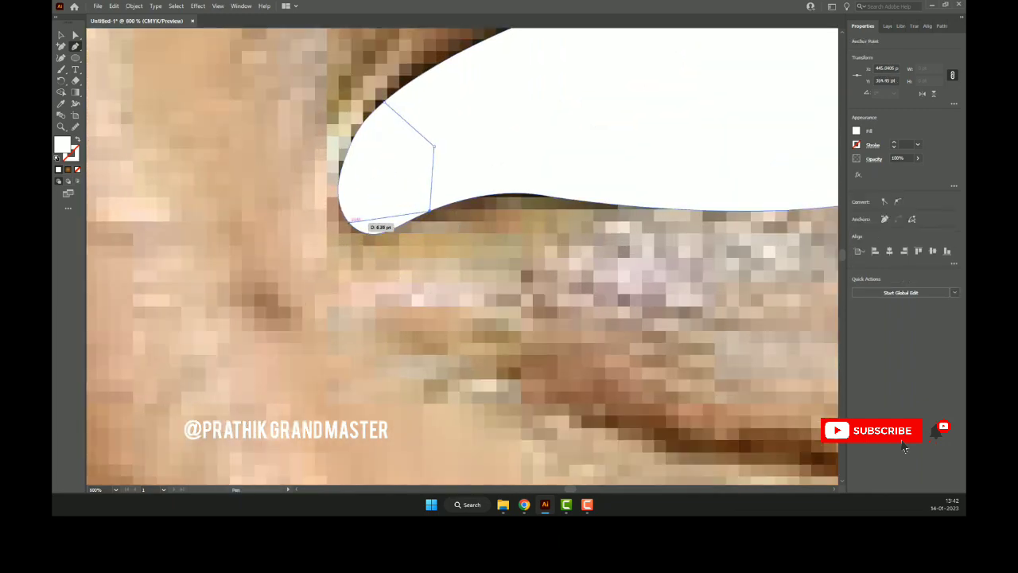
pyautogui.moveTo(350, 223); pyautogui.dragTo(377, 253)
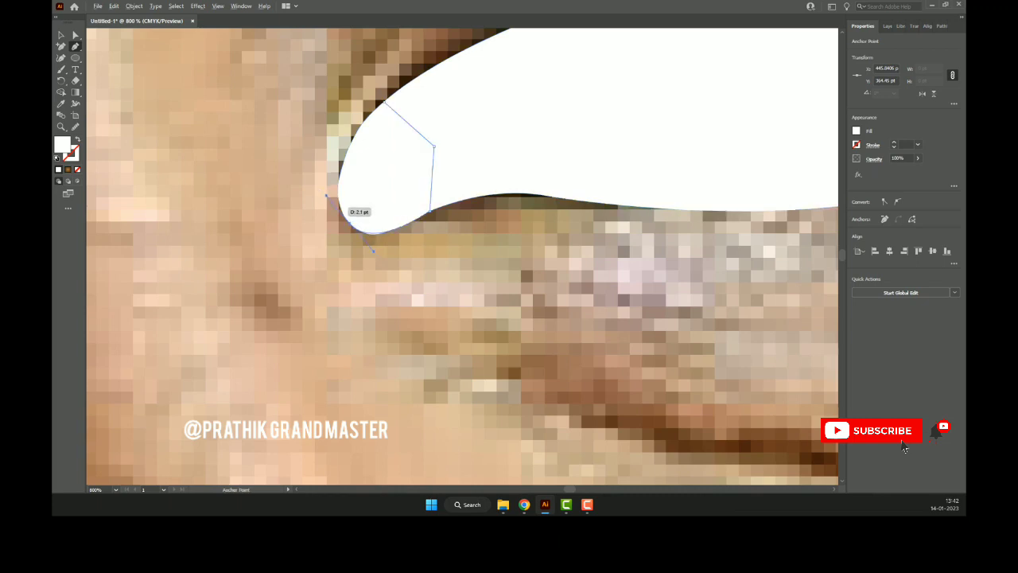
pyautogui.scroll(3, 354, 211)
# - Finish tracing the inner-corner shape around its lower curve and close it
pyautogui.click(559, 214)
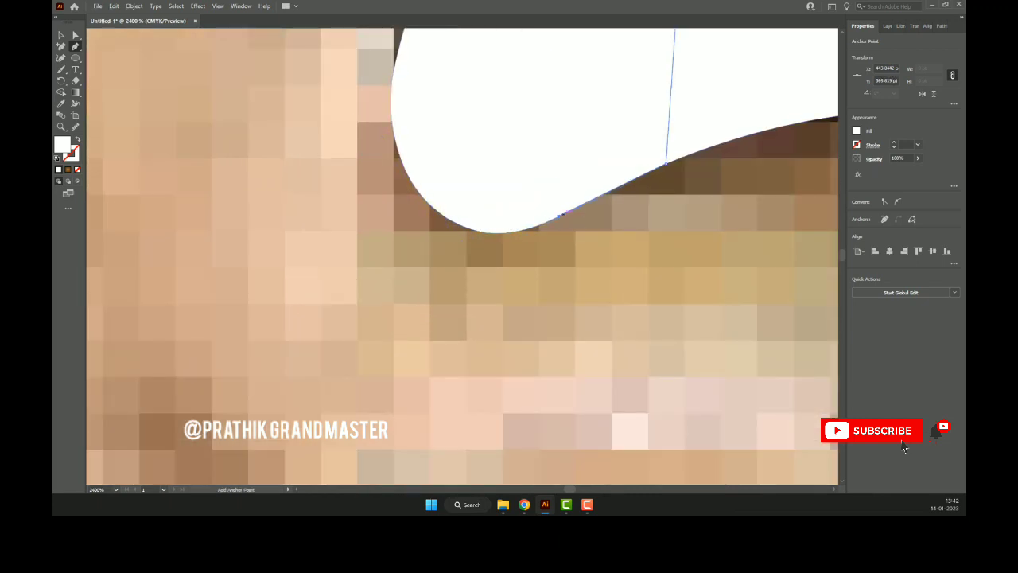
pyautogui.scroll(2, 605, 203)
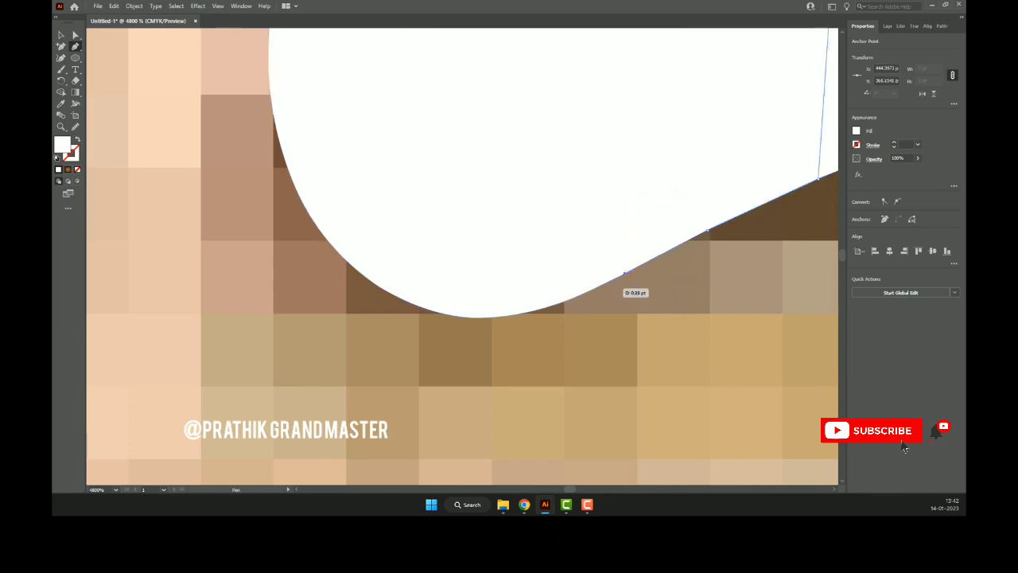
pyautogui.click(624, 272)
pyautogui.click(562, 304)
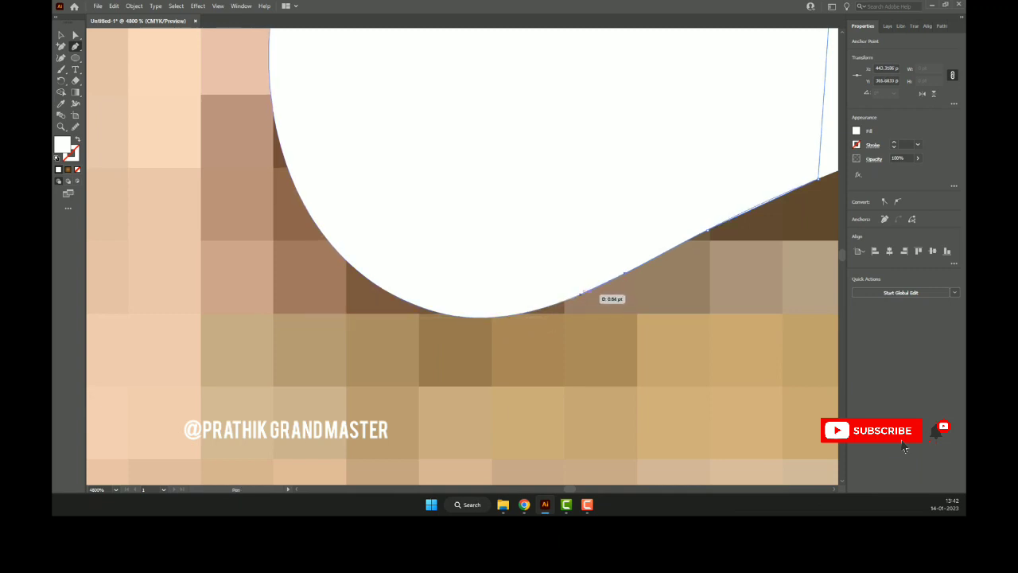
pyautogui.click(561, 303)
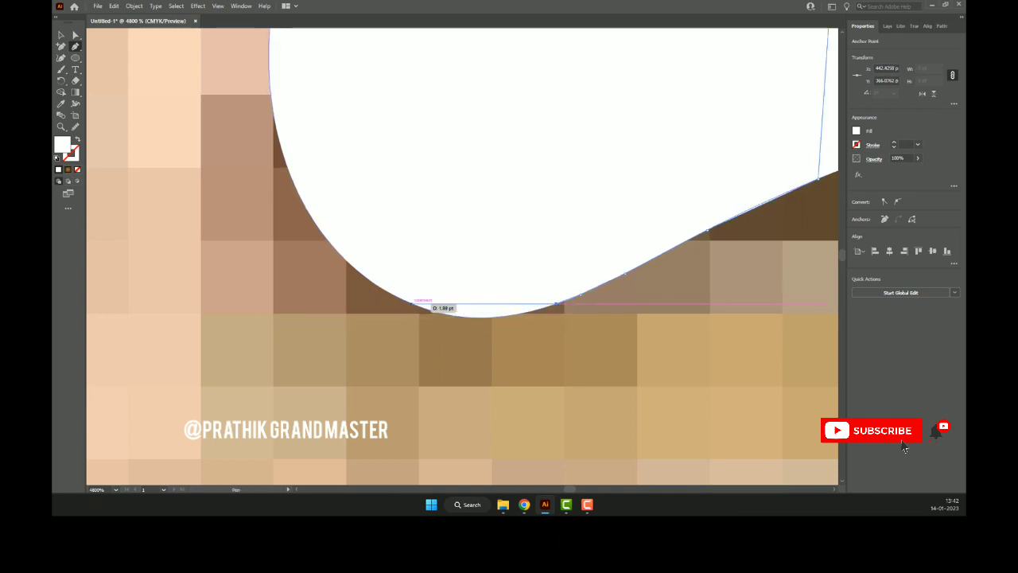
pyautogui.moveTo(411, 303); pyautogui.dragTo(345, 269)
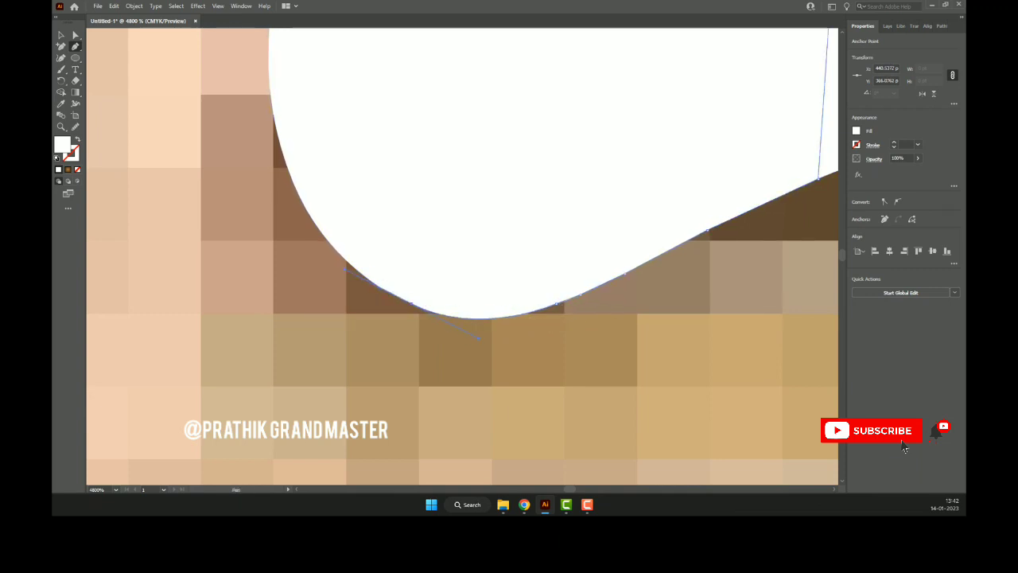
pyautogui.scroll(-2, 441, 374)
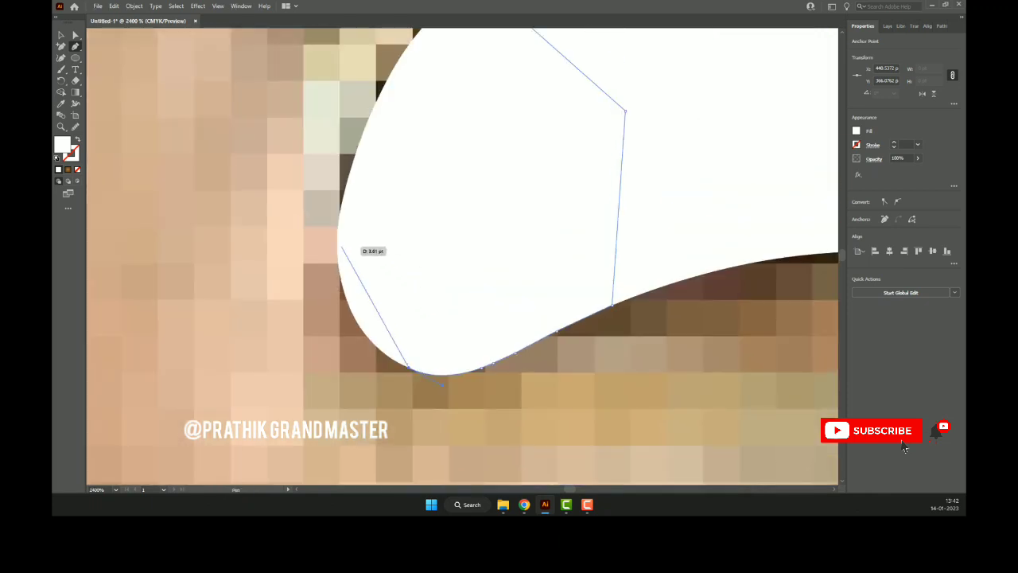
pyautogui.moveTo(339, 242); pyautogui.dragTo(337, 159)
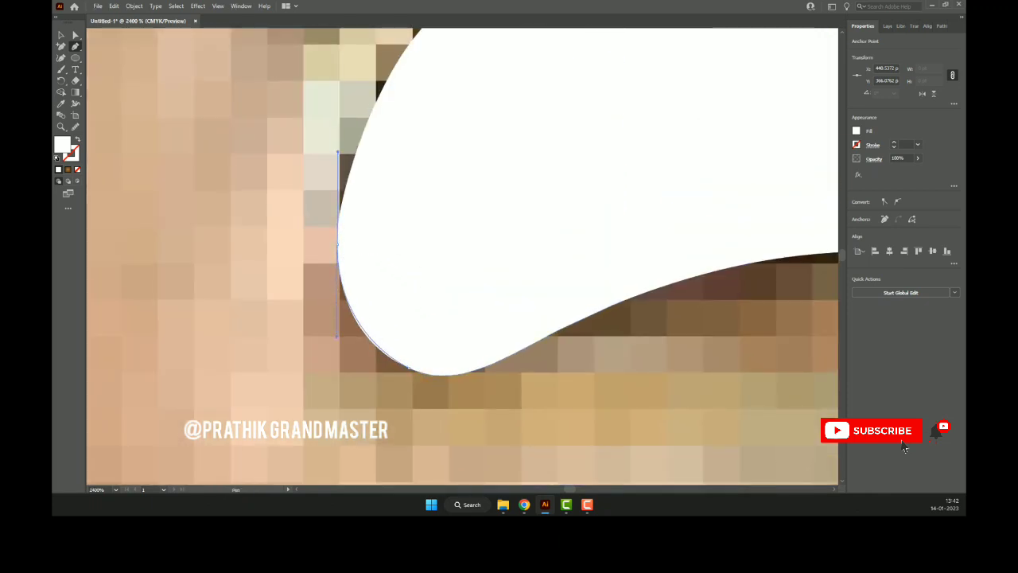
pyautogui.moveTo(339, 242)
pyautogui.mouseDown()
pyautogui.moveTo(385, 371)
pyautogui.moveTo(423, 217)
pyautogui.mouseUp()
pyautogui.scroll(-3, 426, 230)
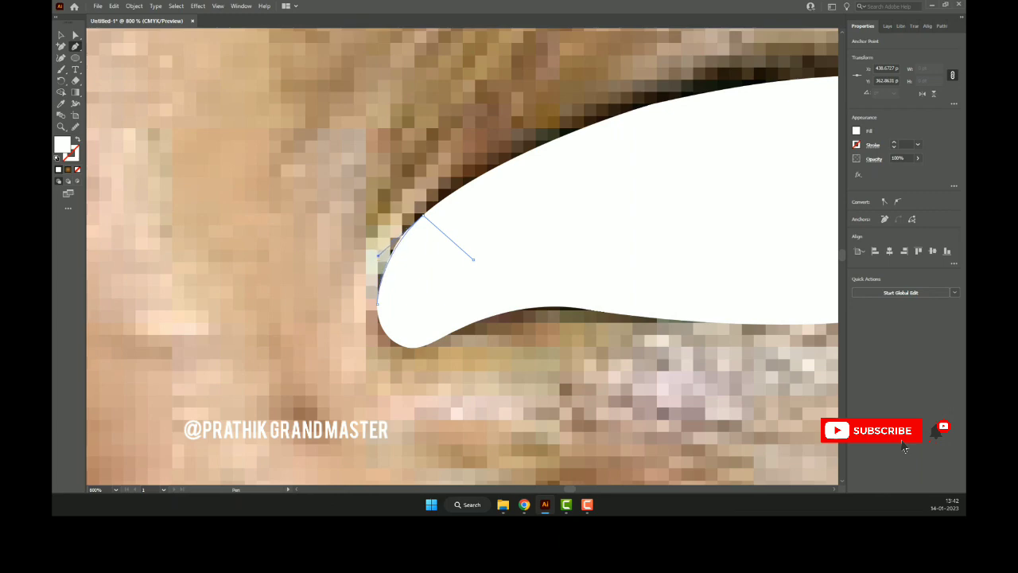
pyautogui.scroll(-1, 430, 223)
pyautogui.scroll(-2, 429, 223)
pyautogui.scroll(-2, 437, 219)
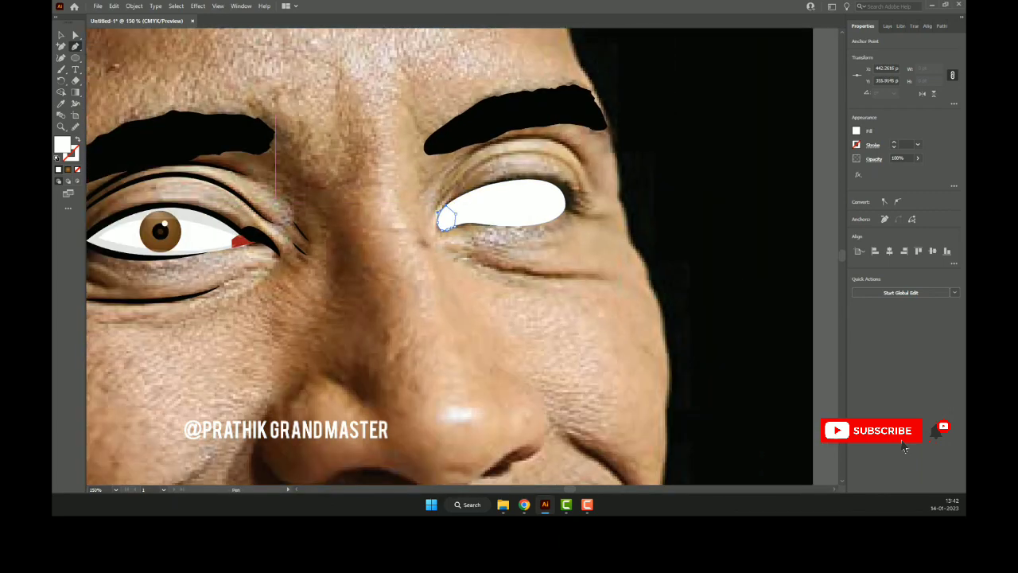
# - Fill the inner-corner shape with the first eye's red
pyautogui.click(239, 241)
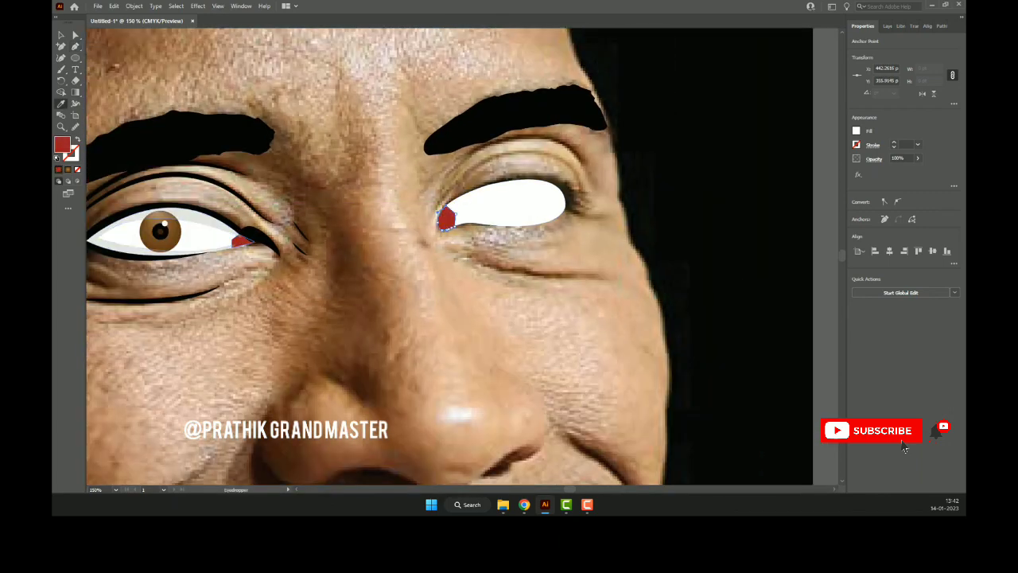
pyautogui.press('v')
pyautogui.hotkey('ctrl', 'shift', 'a')
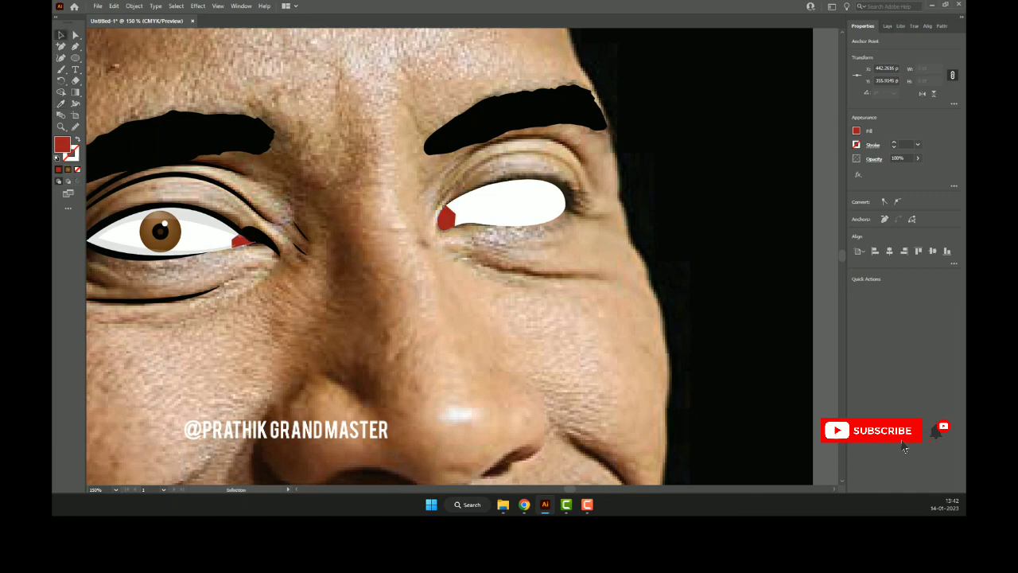
pyautogui.scroll(1, 556, 223)
pyautogui.scroll(1, 555, 223)
pyautogui.scroll(1, 555, 222)
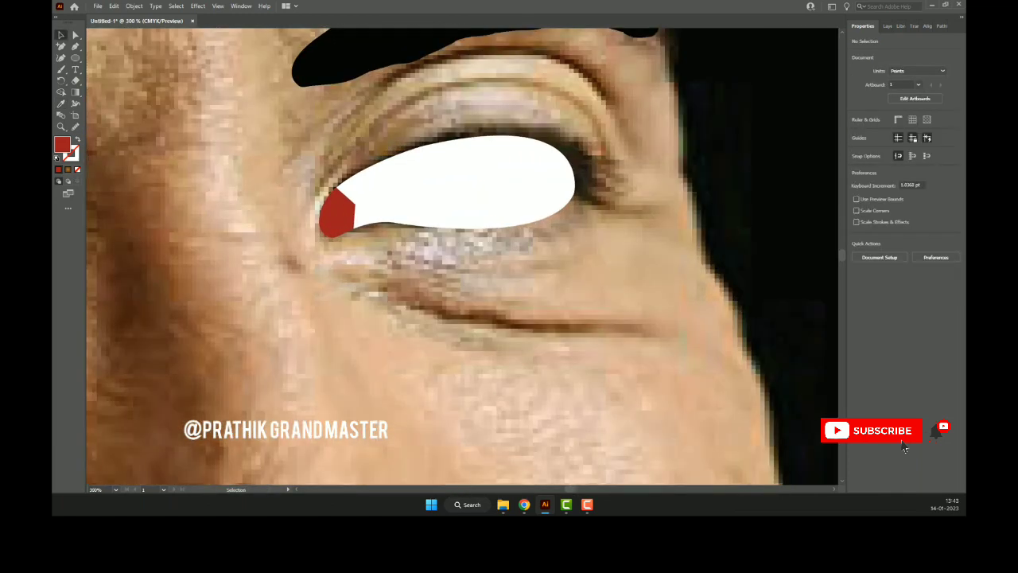
# - Begin the eyelid outline with anchors along the eye's lower edge and outer tip
pyautogui.press('p')
pyautogui.scroll(-1, 488, 163)
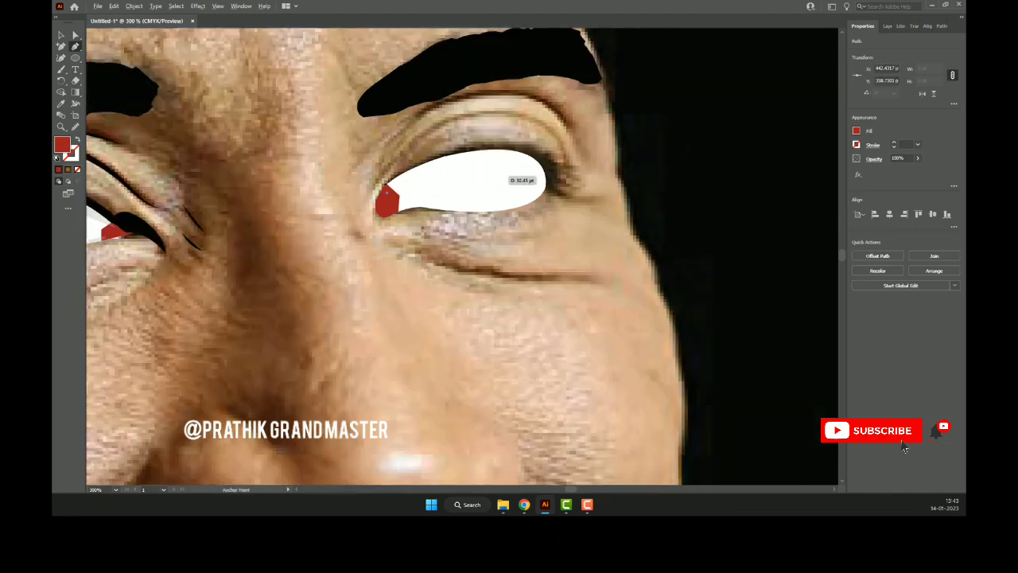
pyautogui.moveTo(544, 174); pyautogui.dragTo(574, 235)
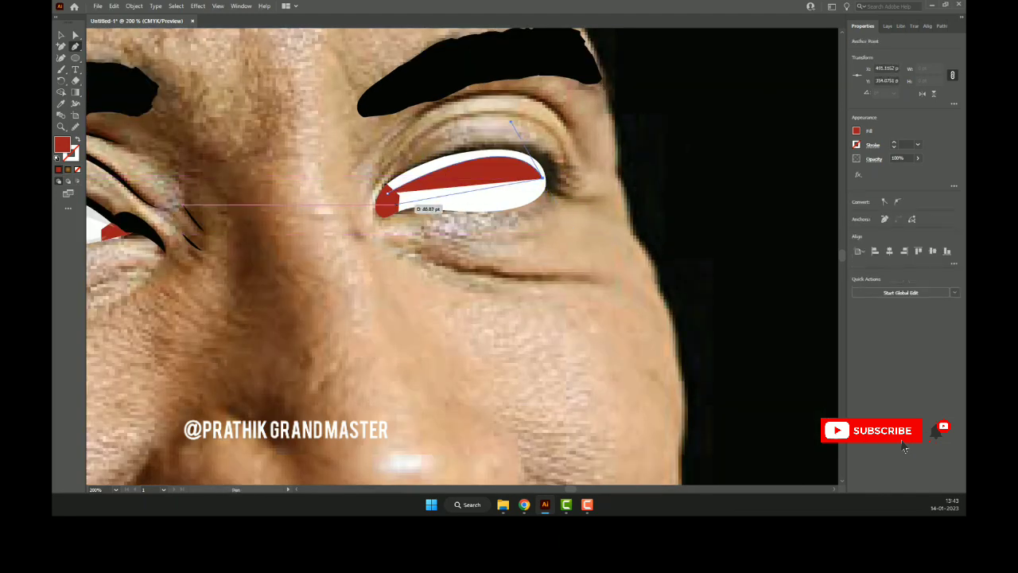
pyautogui.click(421, 201)
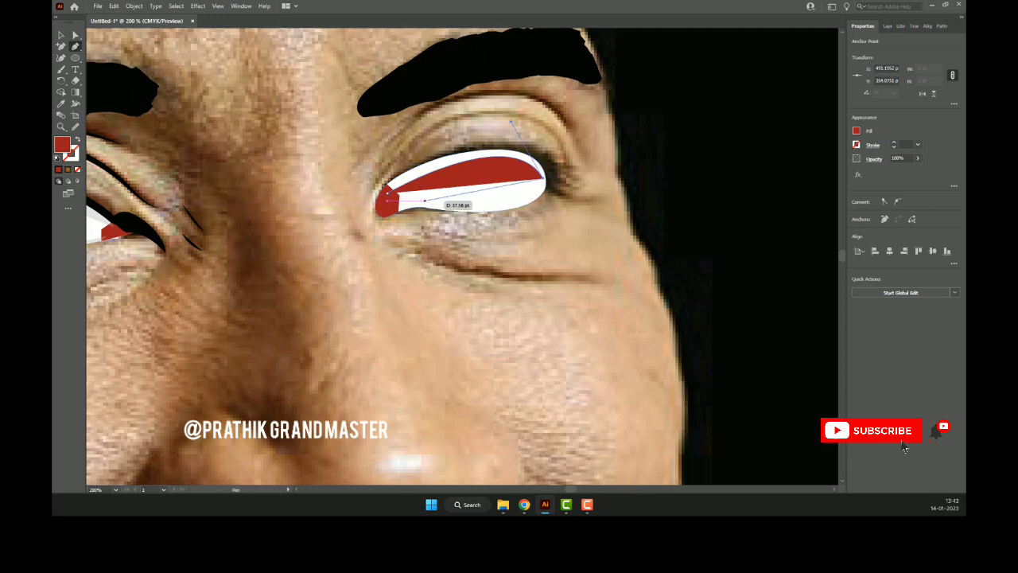
pyautogui.moveTo(423, 200); pyautogui.dragTo(513, 219)
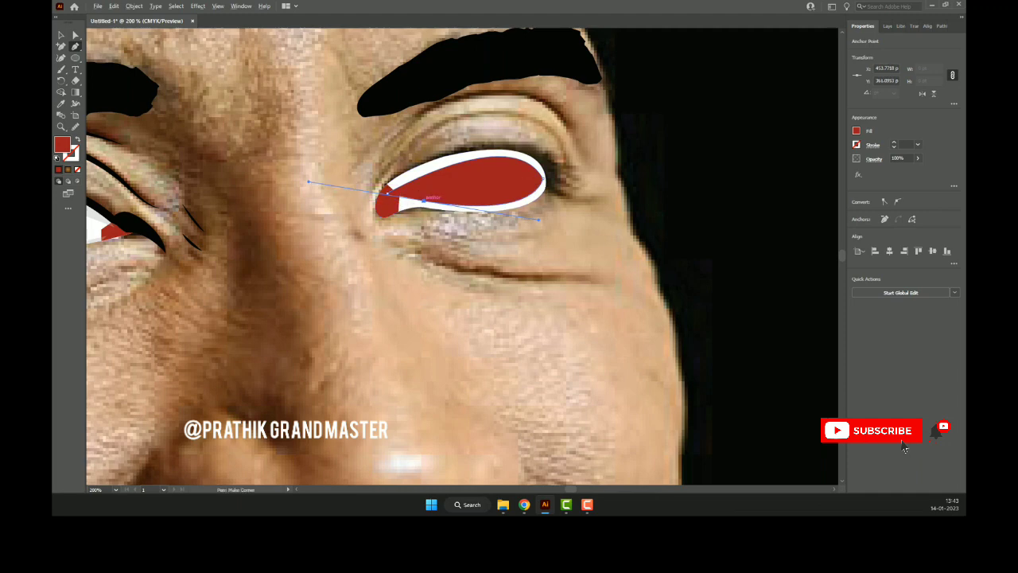
pyautogui.click(423, 199)
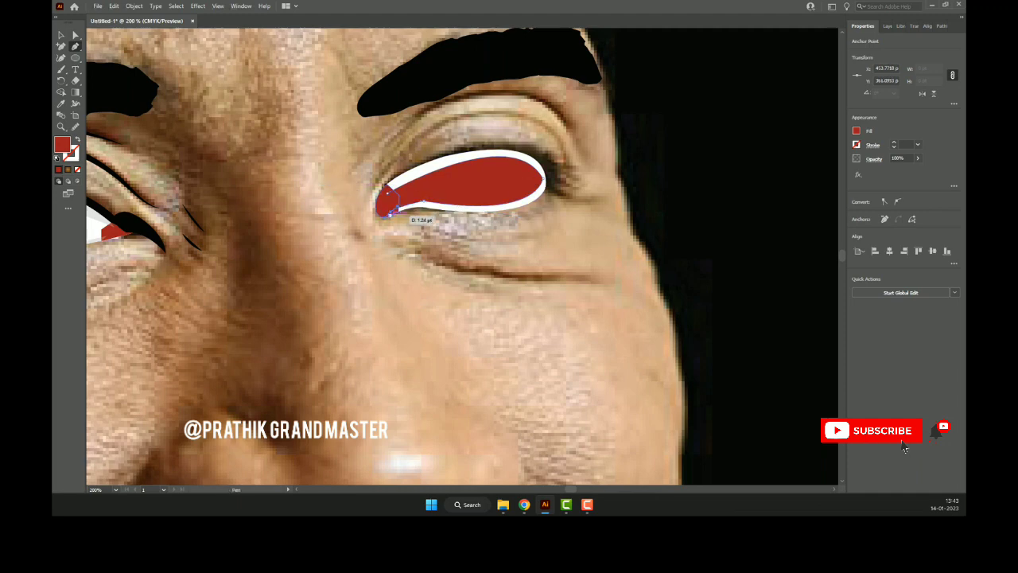
pyautogui.scroll(2, 389, 208)
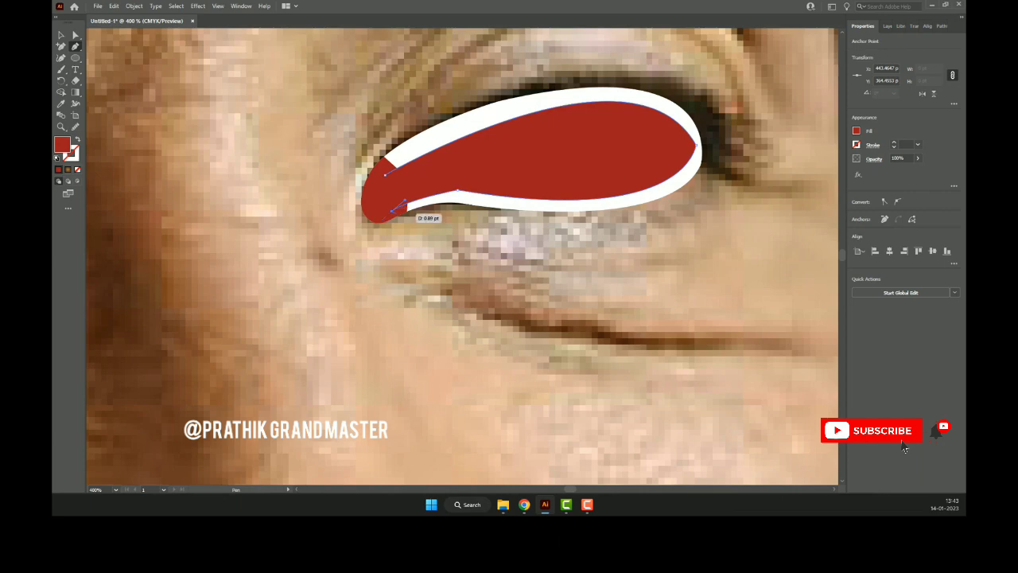
pyautogui.scroll(1, 402, 208)
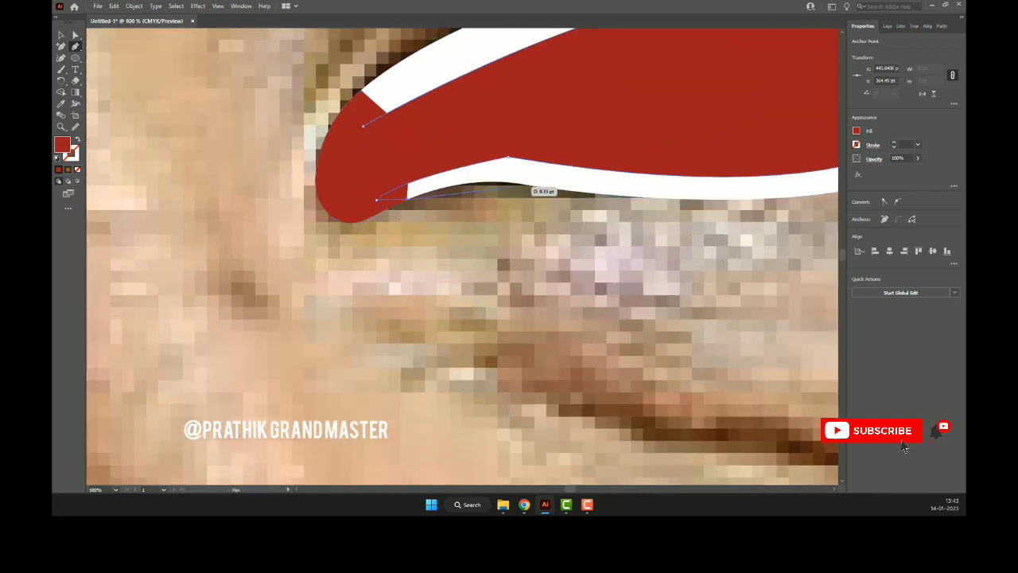
pyautogui.moveTo(525, 186); pyautogui.dragTo(478, 169)
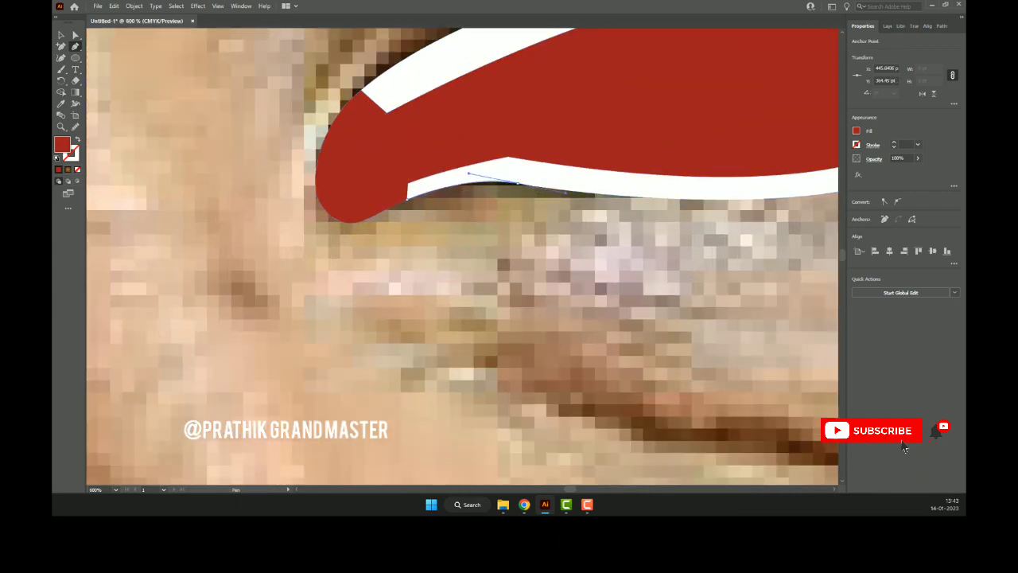
pyautogui.click(517, 182)
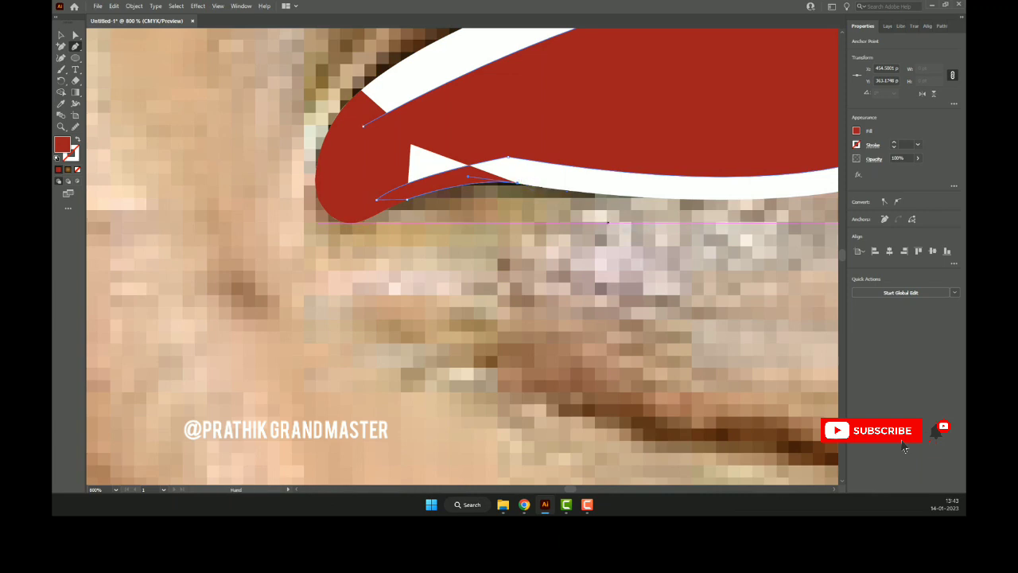
pyautogui.scroll(-2, 607, 222)
pyautogui.scroll(-1, 598, 288)
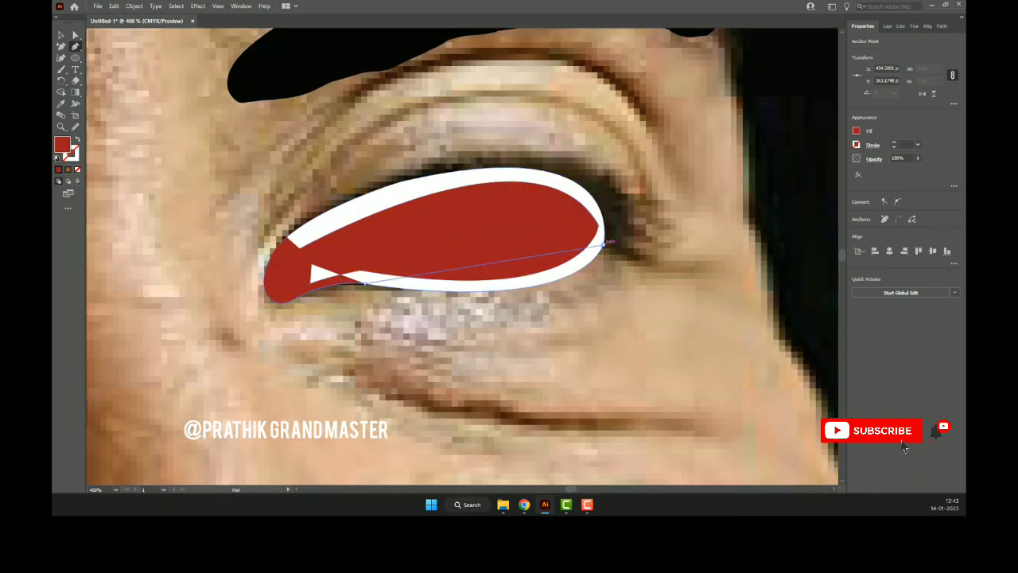
pyautogui.moveTo(605, 243); pyautogui.dragTo(656, 167)
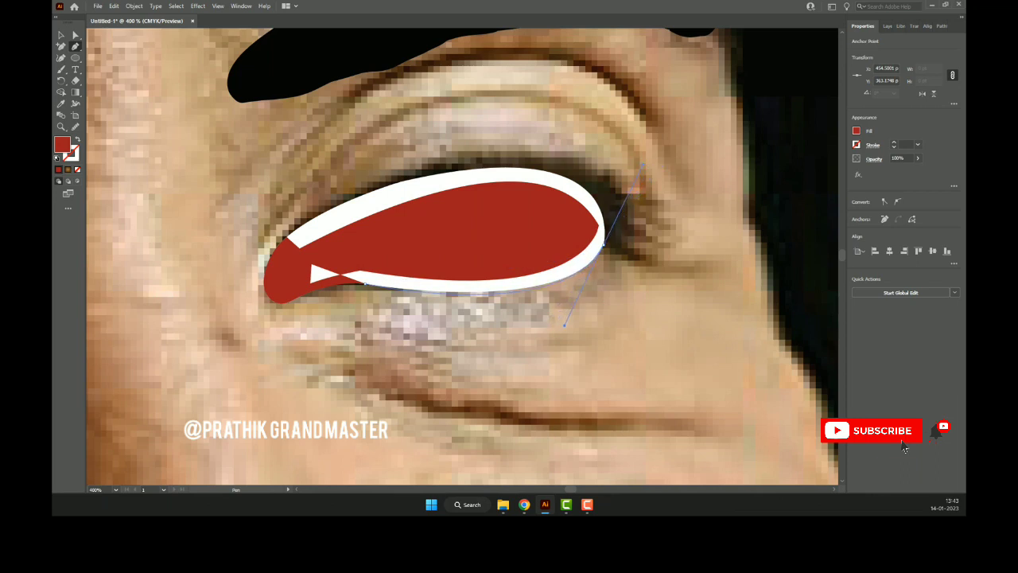
pyautogui.moveTo(641, 170); pyautogui.dragTo(642, 176)
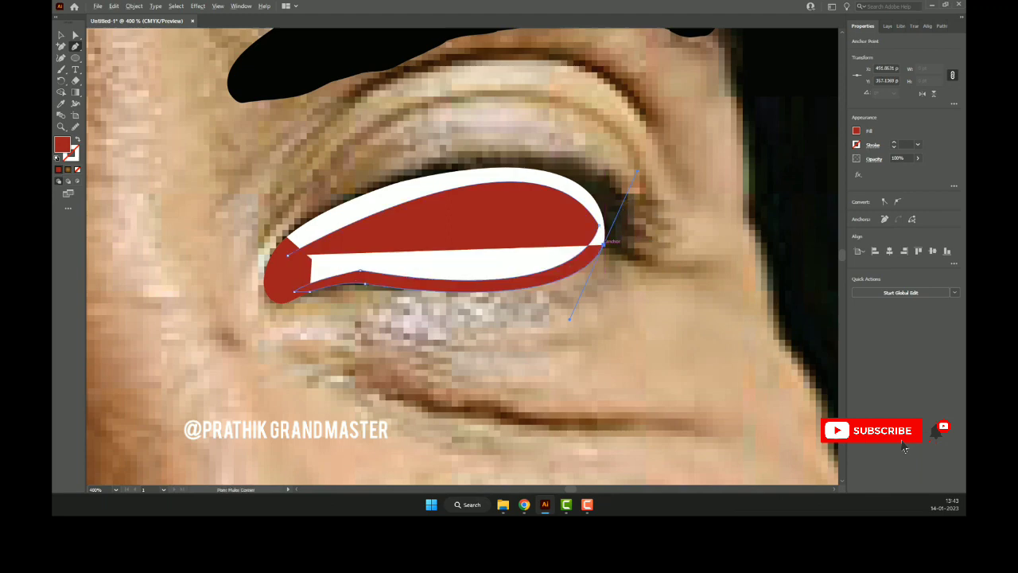
# - Complete the outline across the eye's top and close it into a red band
pyautogui.scroll(1, 604, 168)
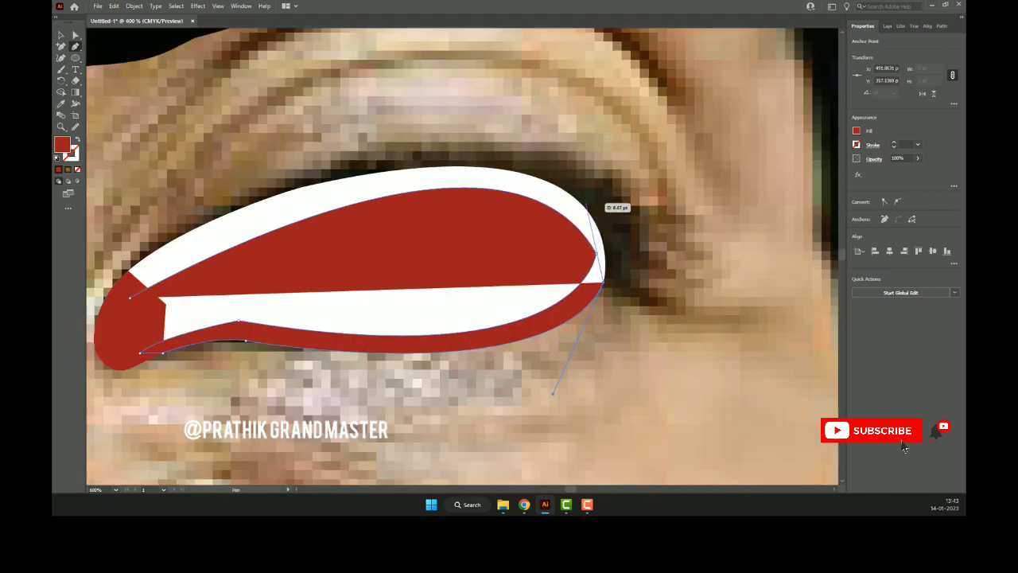
pyautogui.moveTo(568, 192); pyautogui.dragTo(618, 229)
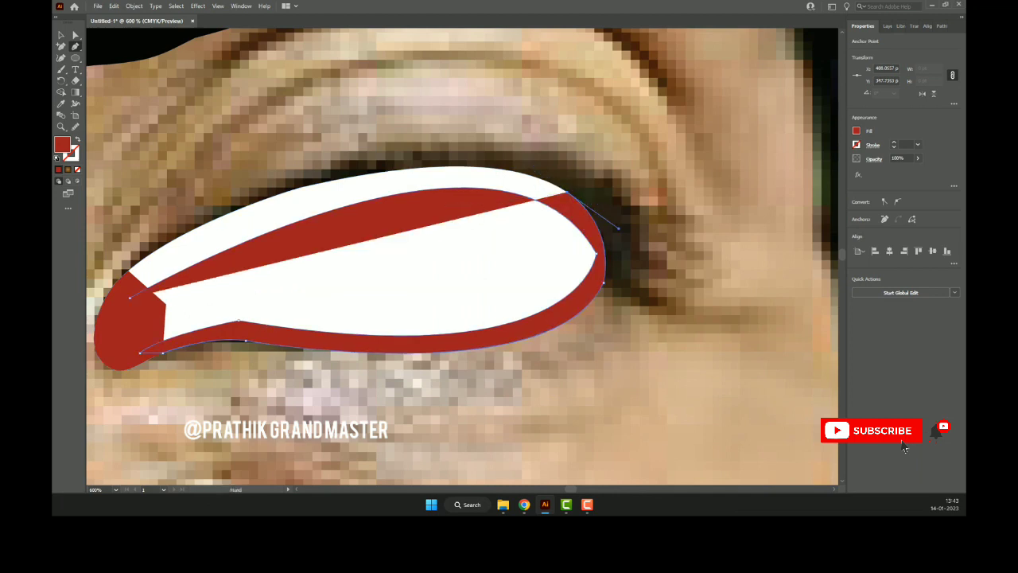
pyautogui.moveTo(336, 197); pyautogui.dragTo(432, 173)
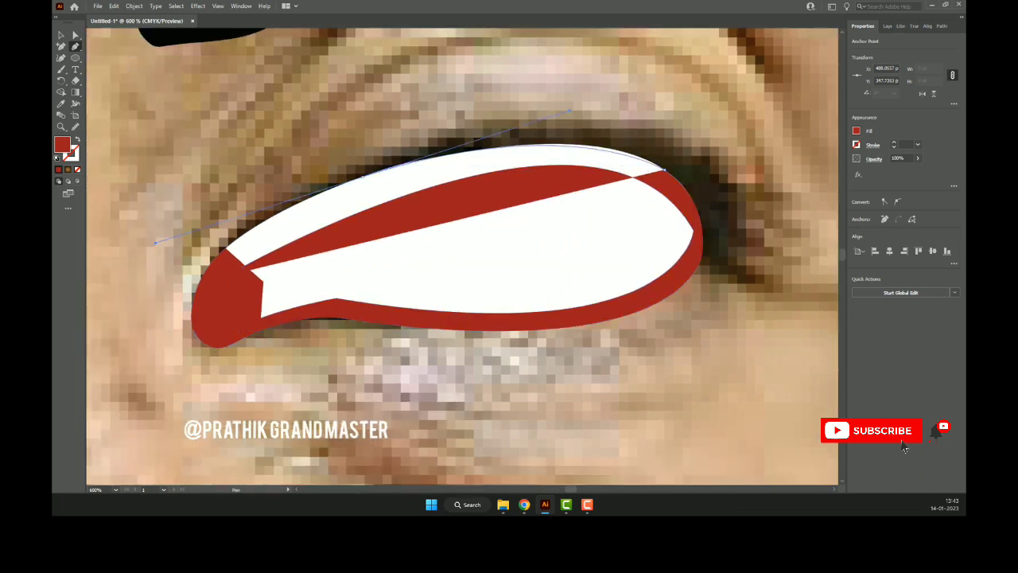
pyautogui.moveTo(569, 110); pyautogui.dragTo(608, 113)
pyautogui.moveTo(385, 169); pyautogui.dragTo(598, 116)
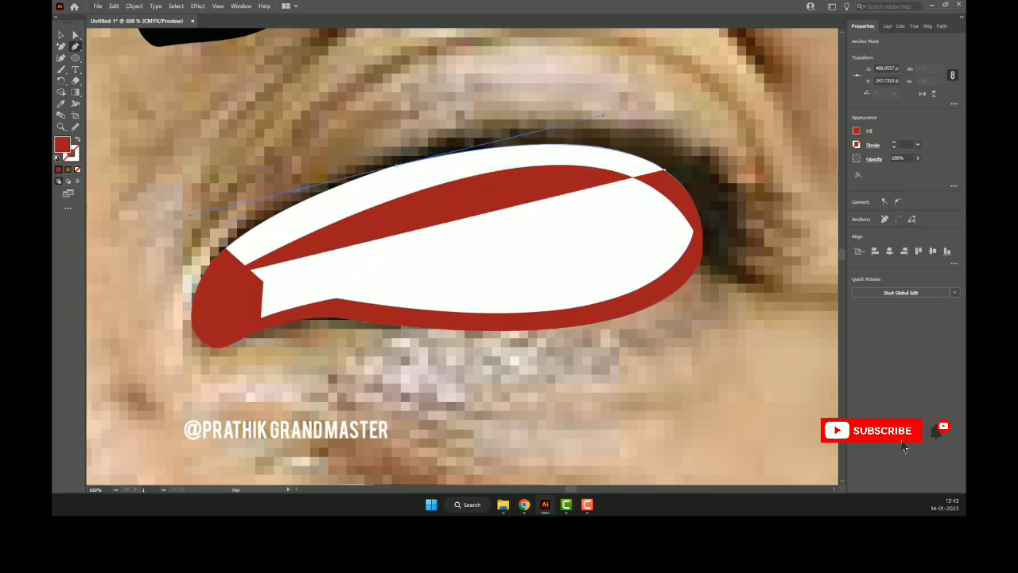
pyautogui.moveTo(395, 165); pyautogui.dragTo(397, 166)
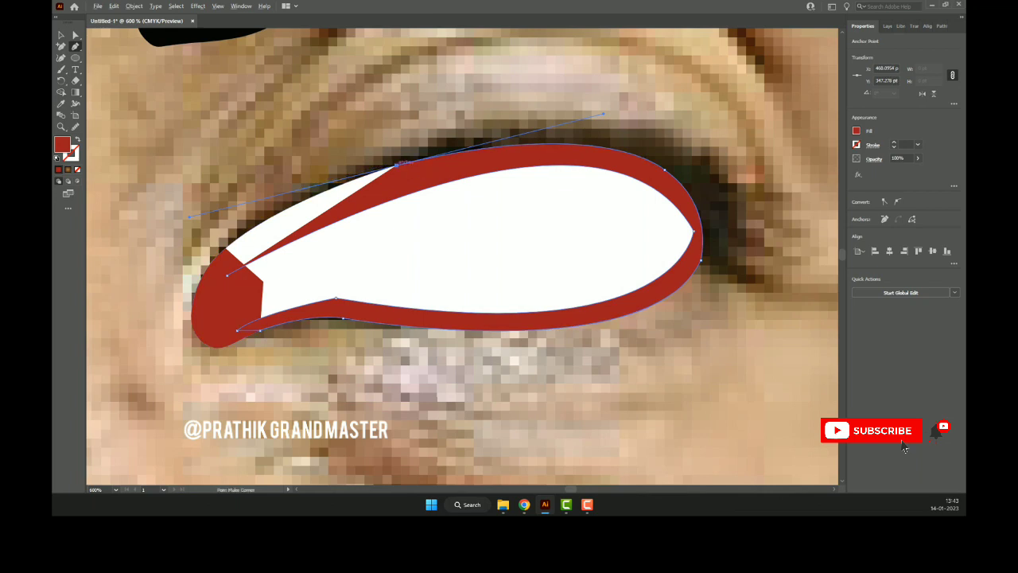
pyautogui.moveTo(283, 246)
pyautogui.mouseDown()
pyautogui.moveTo(238, 249)
pyautogui.moveTo(137, 318)
pyautogui.mouseUp()
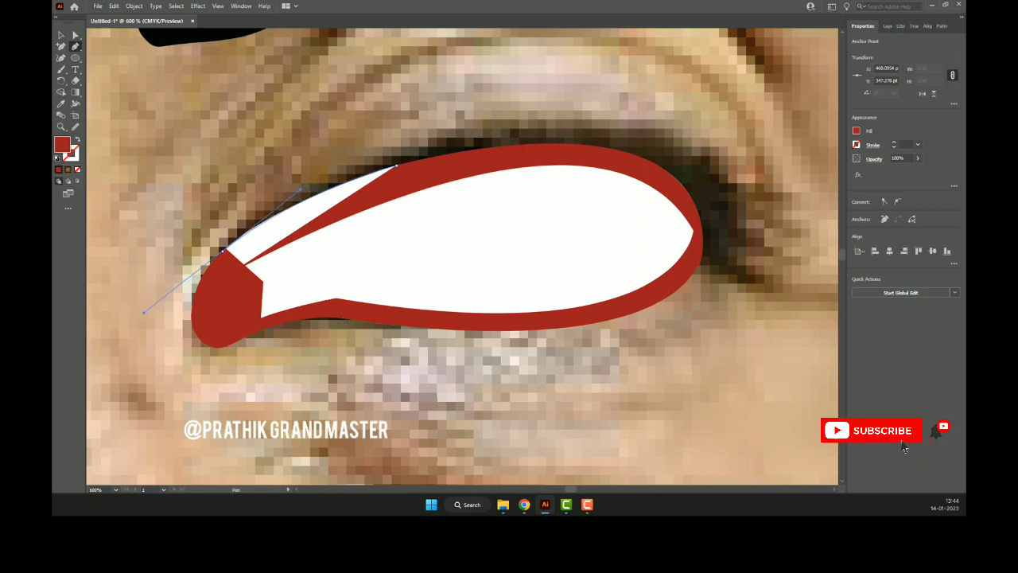
pyautogui.moveTo(225, 251); pyautogui.dragTo(162, 286)
pyautogui.click(395, 165)
pyautogui.moveTo(239, 236); pyautogui.dragTo(237, 248)
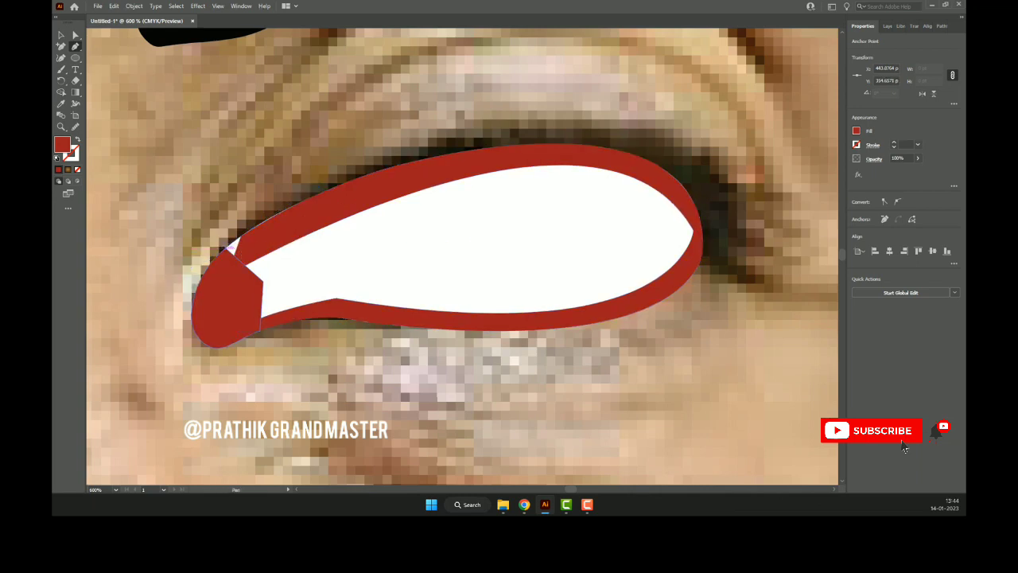
pyautogui.moveTo(239, 248); pyautogui.dragTo(237, 269)
pyautogui.scroll(-3, 230, 274)
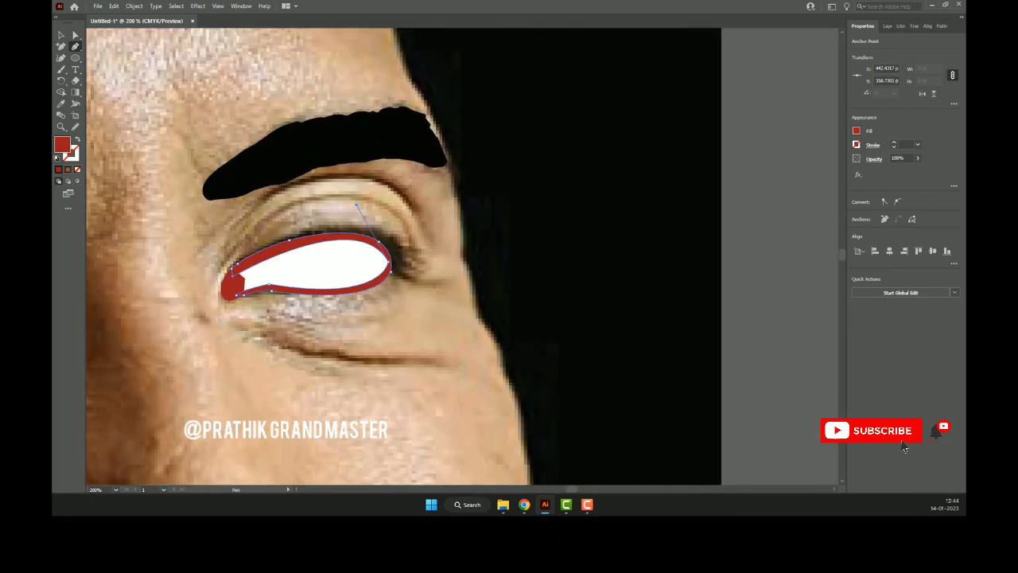
# - Undo the last two changes and bring up the fill Color Picker with a light grey
pyautogui.press('v')
pyautogui.hscroll(-5, 461, 255)
pyautogui.hotkey('ctrl', 'shift', 'a')
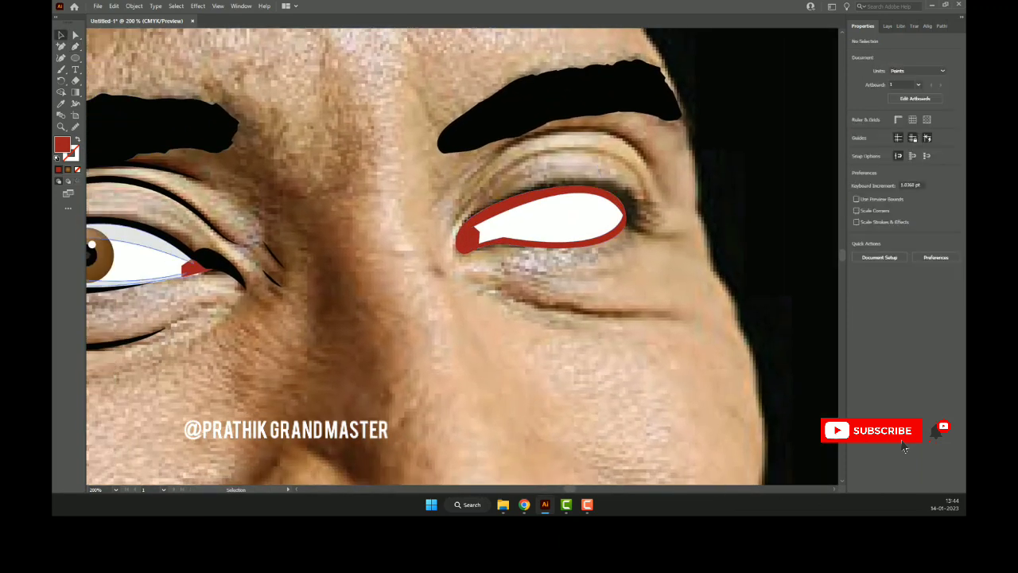
pyautogui.hotkey('ctrl', 'z')
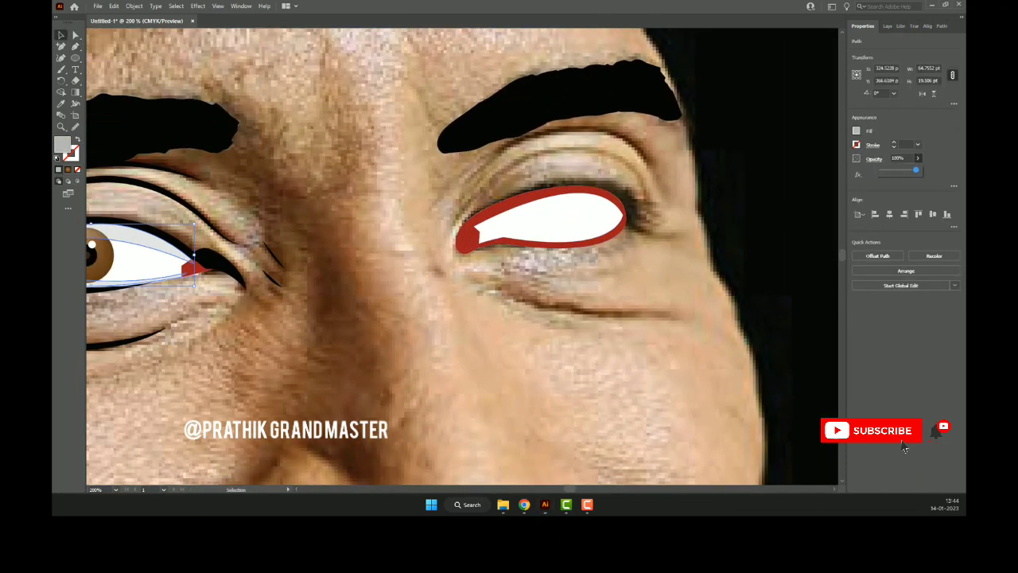
pyautogui.hotkey('ctrl', 'z')
pyautogui.doubleClick(62, 144)
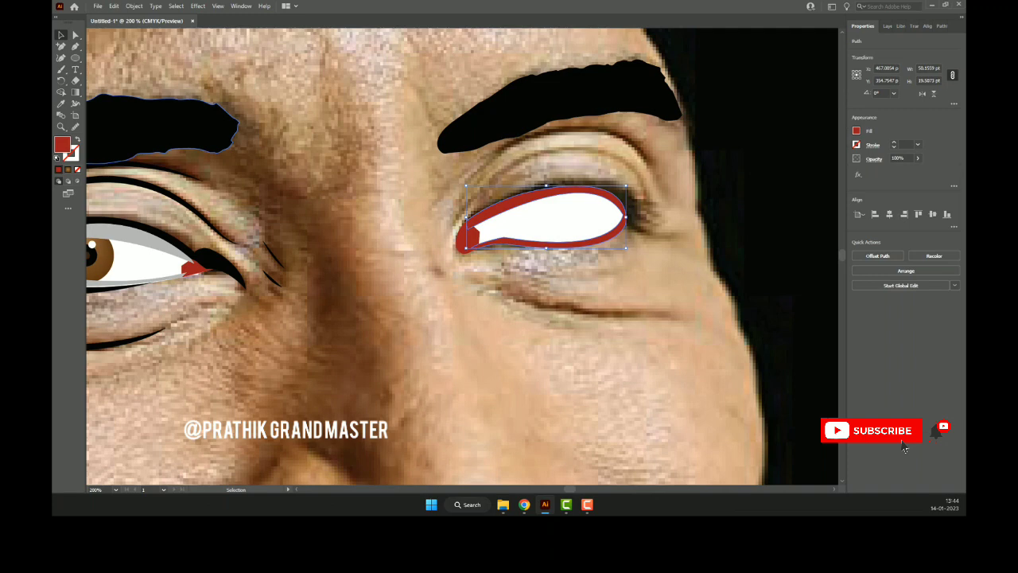
pyautogui.doubleClick(62, 144)
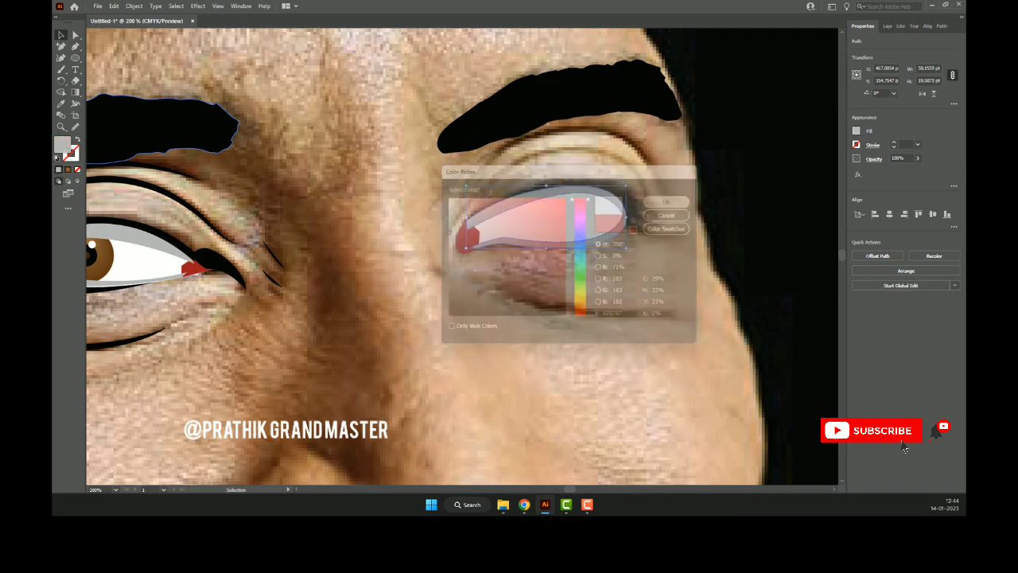
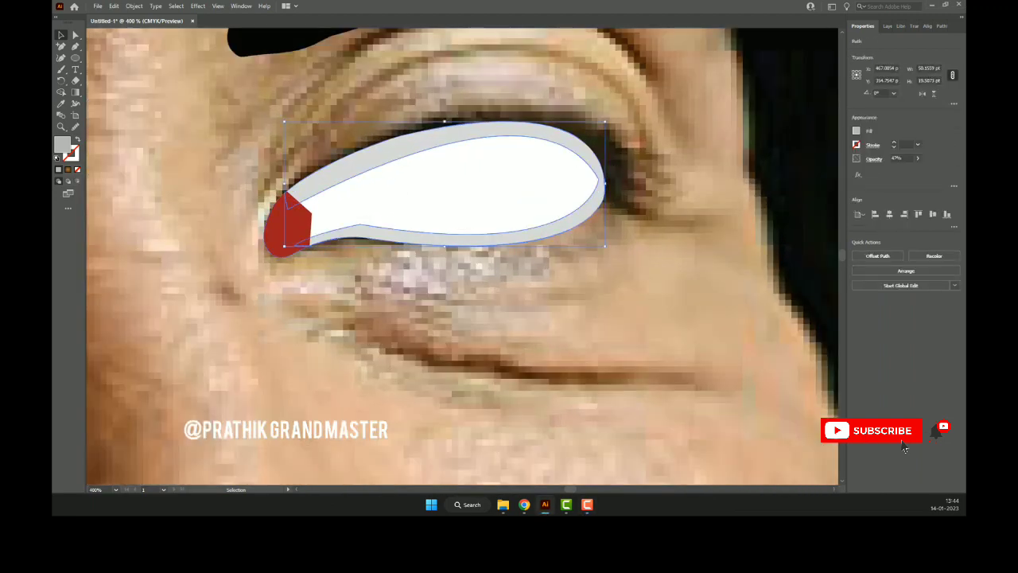
# - Smooth the right eye-white outline, deselect it and zoom out to the whole face
pyautogui.press('n')
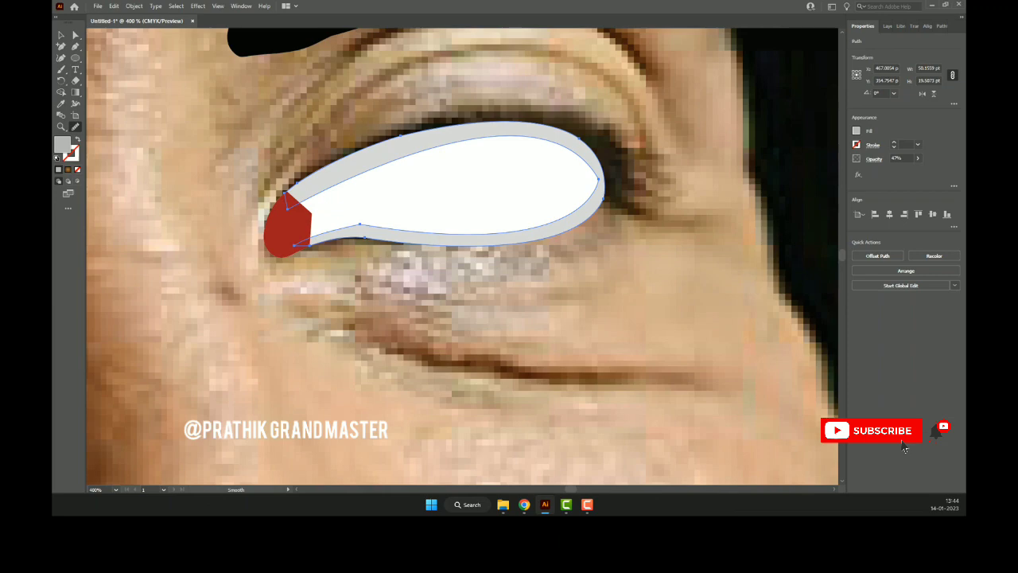
pyautogui.press('v')
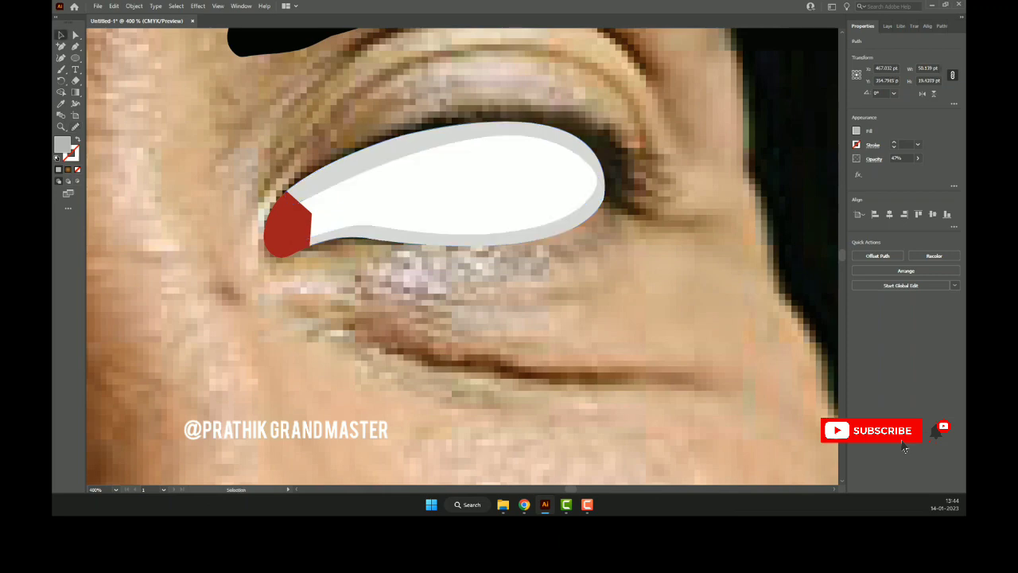
pyautogui.hotkey('ctrl', 'shift', 'a')
pyautogui.hotkey('ctrl', '1')
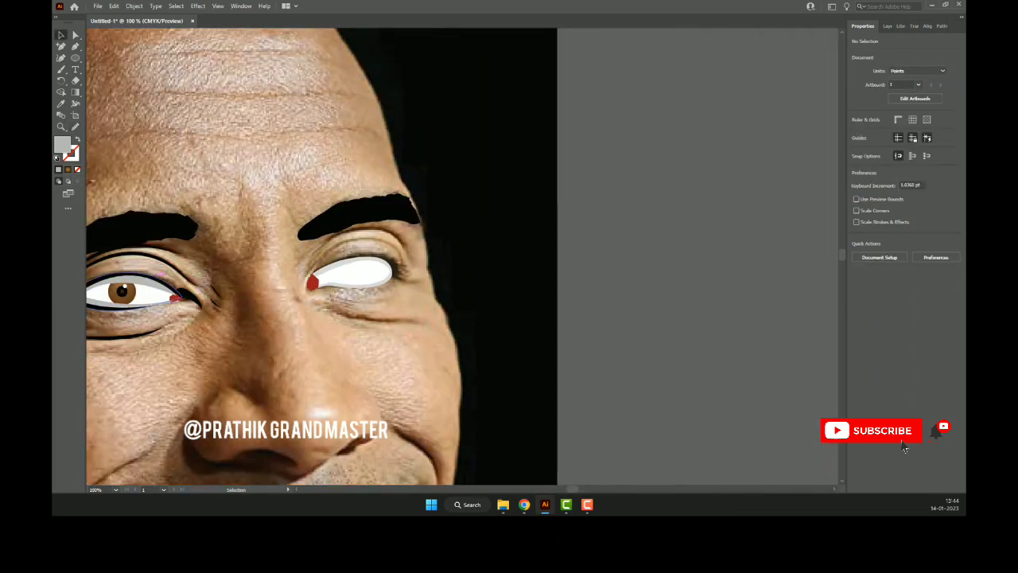
# - Alt-drag a copy of the left eye's pupil and iris into the right eye
pyautogui.scroll(3, 121, 302)
pyautogui.keyDown('shift'); pyautogui.click(120, 271); pyautogui.keyUp('shift')
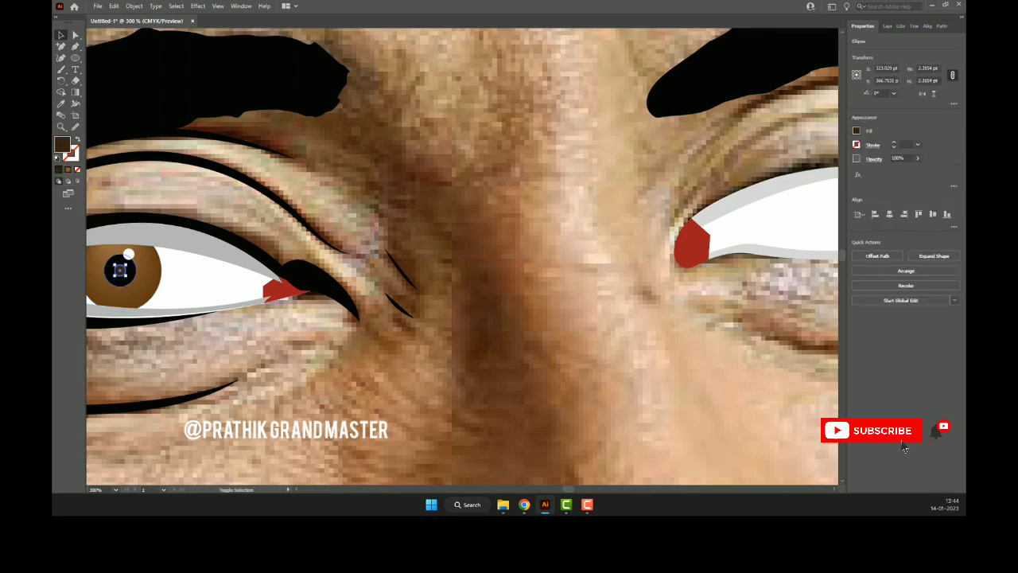
pyautogui.keyDown('shift'); pyautogui.click(147, 286); pyautogui.keyUp('shift')
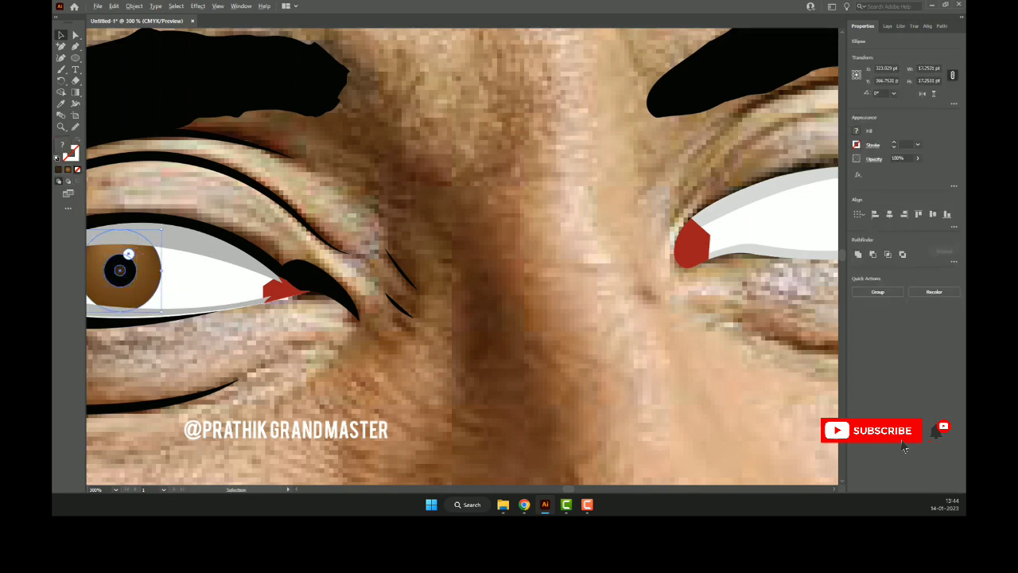
pyautogui.scroll(-2, 131, 270)
pyautogui.moveTo(138, 272)
pyautogui.mouseDown()
pyautogui.moveTo(487, 243)
pyautogui.moveTo(456, 239)
pyautogui.mouseUp()
pyautogui.scroll(3, 486, 242)
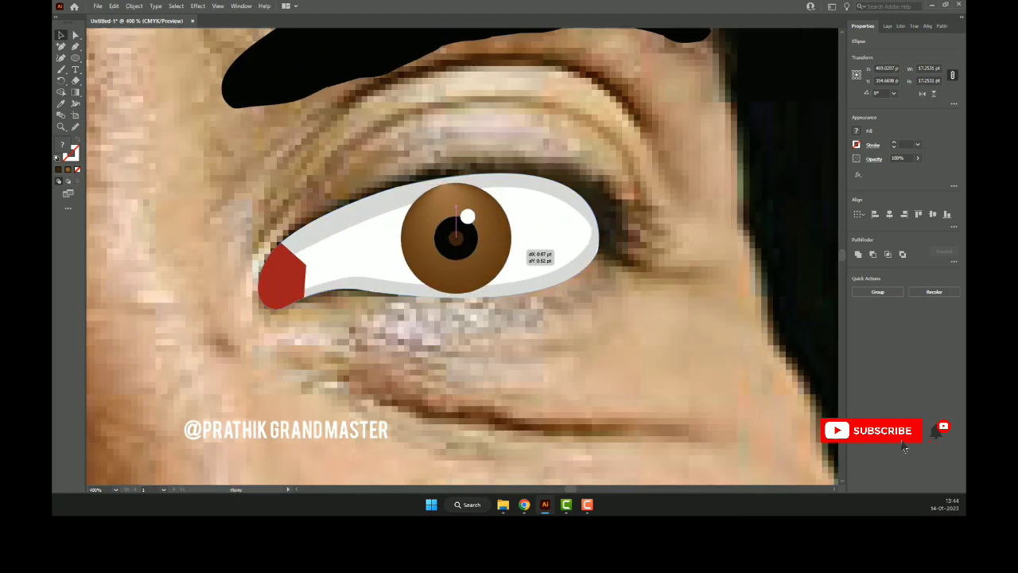
pyautogui.hotkey('ctrl', 'shift', 'a')
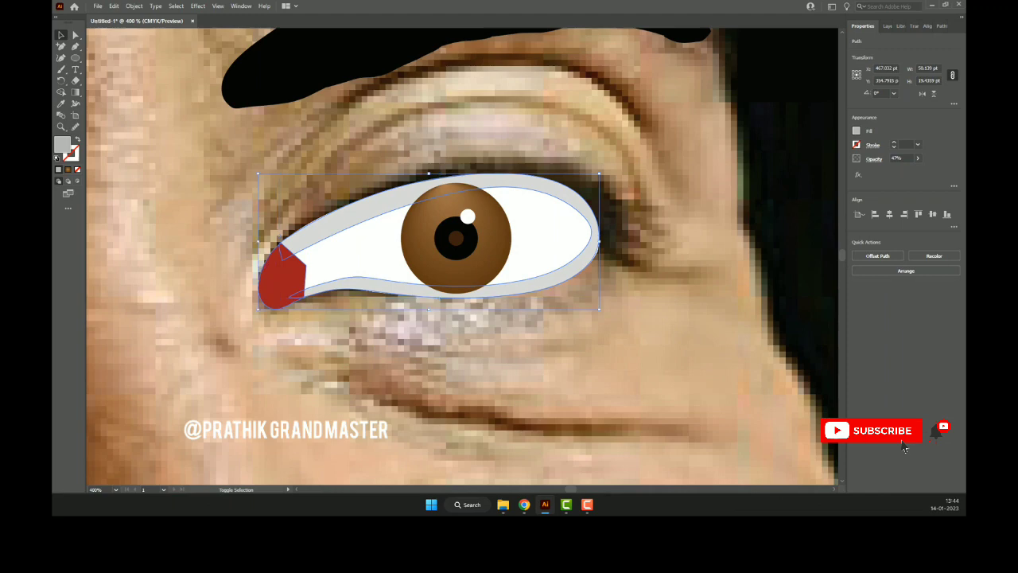
pyautogui.click(357, 254)
pyautogui.hotkey('ctrl', 'shift', 'a')
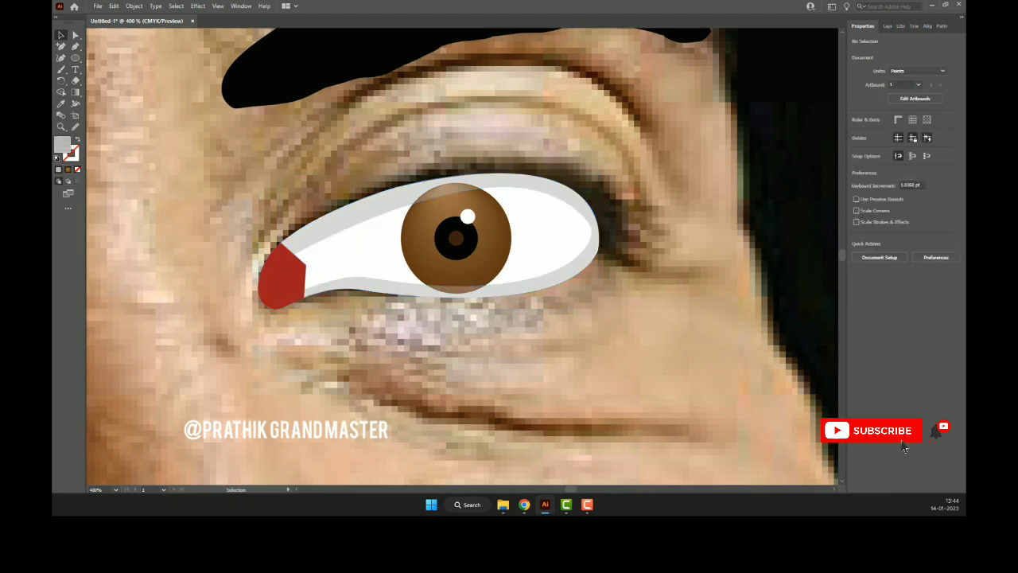
pyautogui.hotkey('ctrl', '-')
pyautogui.hotkey('ctrl', '-')
pyautogui.hotkey('ctrl', '-')
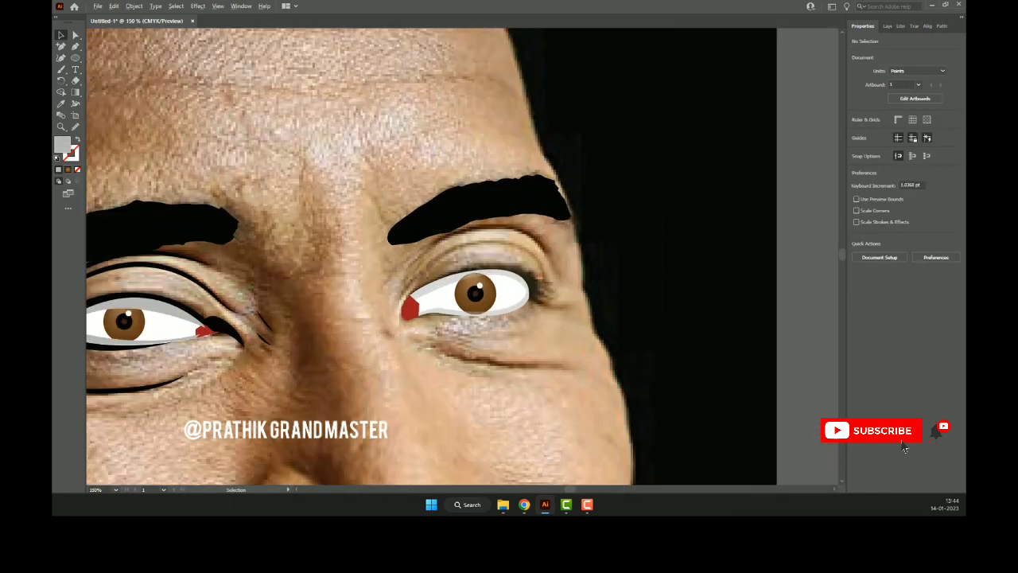
# - Trace a closed outline shape around the right eye with the Pen tool
pyautogui.press('p')
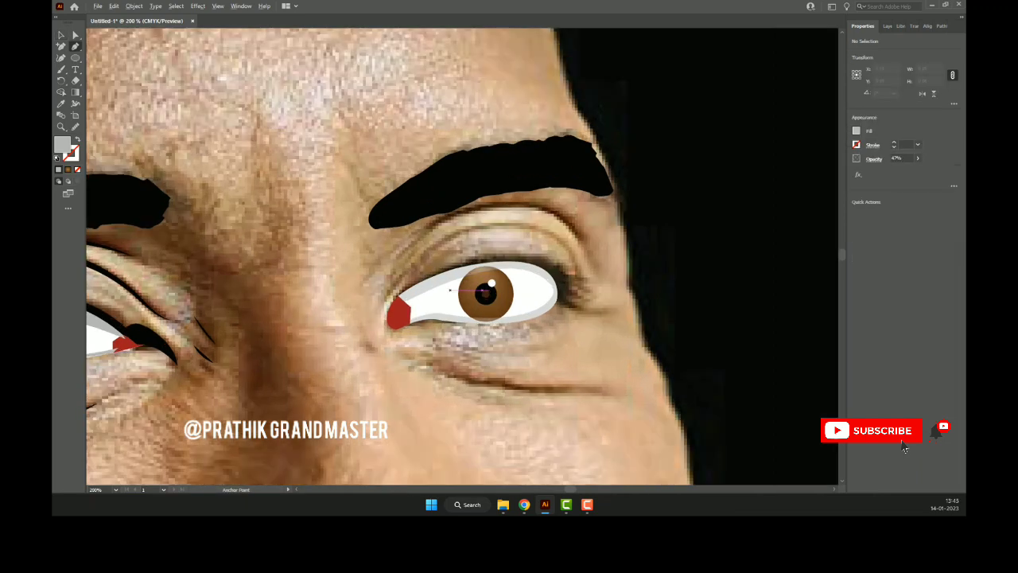
pyautogui.hotkey('ctrl', '+')
pyautogui.click(392, 304)
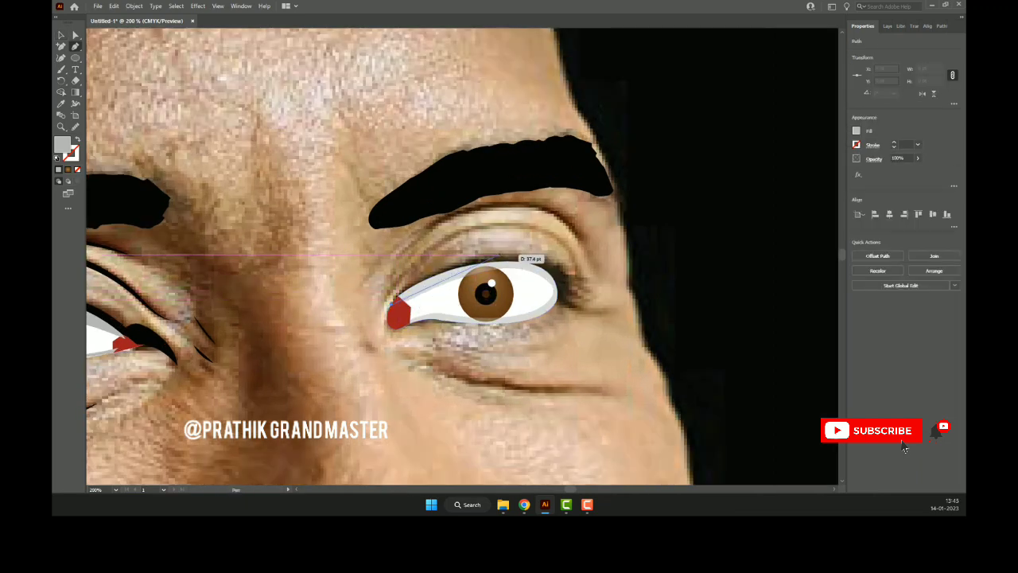
pyautogui.moveTo(525, 256); pyautogui.dragTo(596, 259)
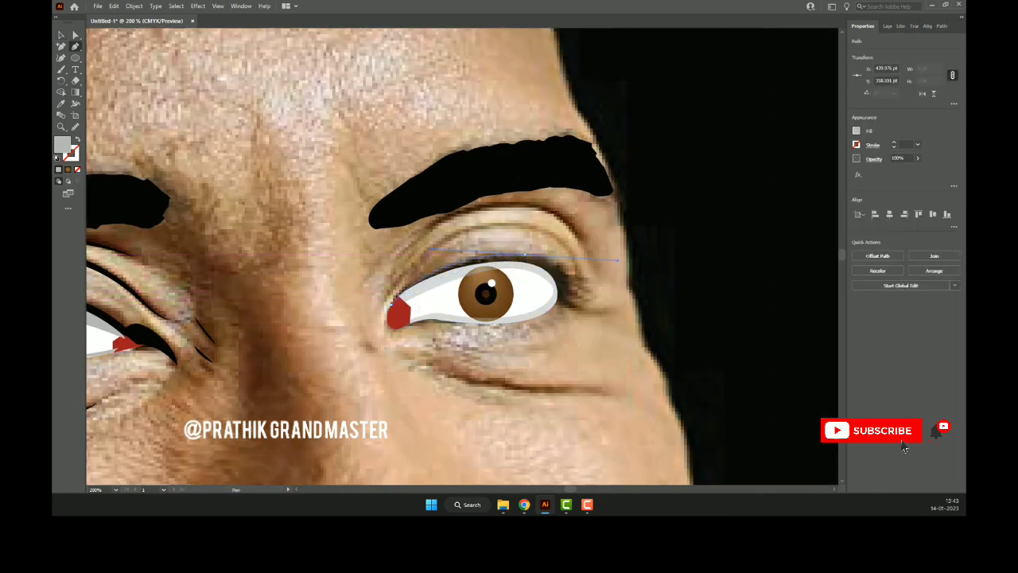
pyautogui.moveTo(525, 256); pyautogui.dragTo(549, 254)
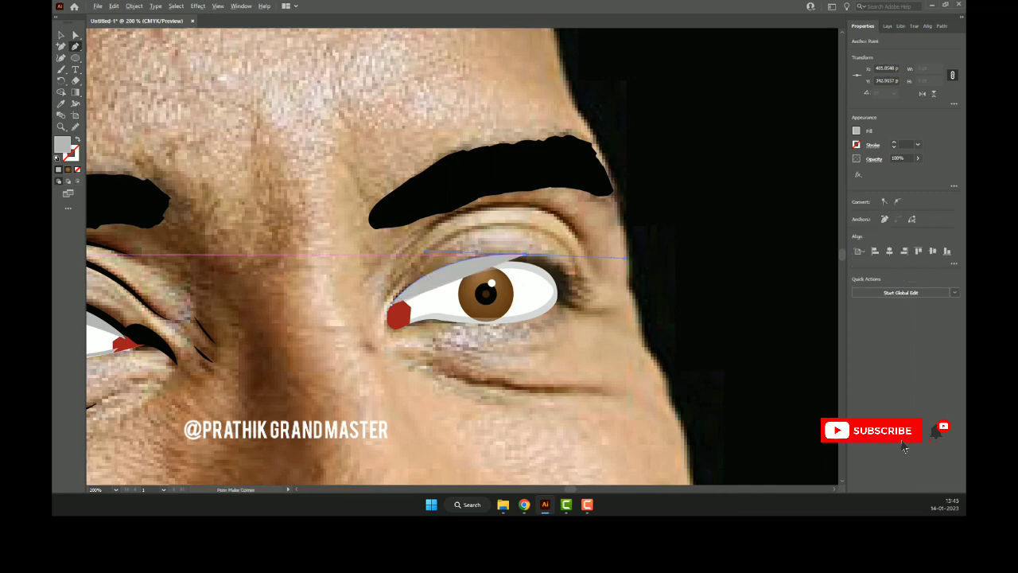
pyautogui.press('/')
pyautogui.moveTo(542, 303)
pyautogui.mouseDown()
pyautogui.moveTo(566, 304)
pyautogui.moveTo(560, 338)
pyautogui.mouseUp()
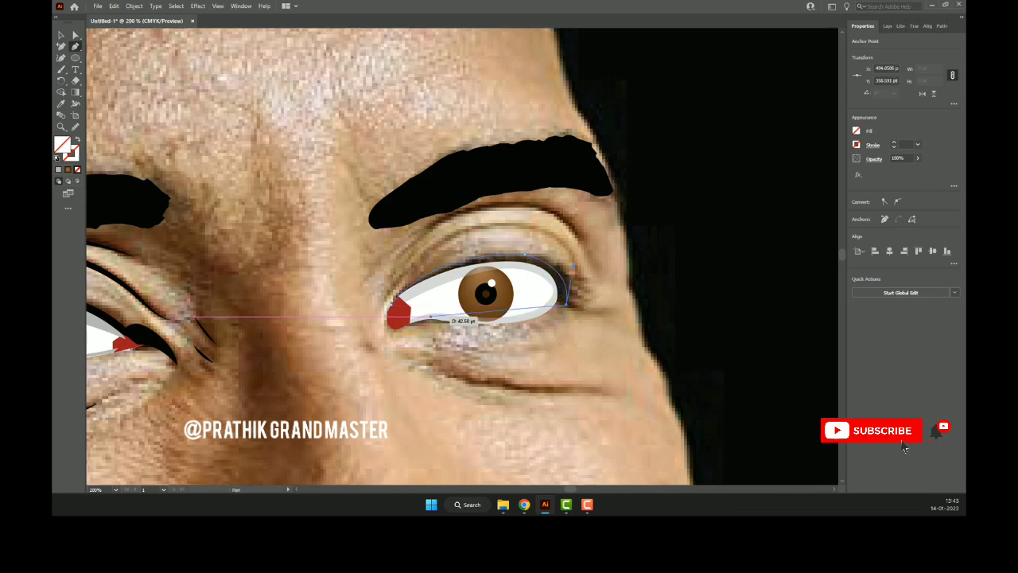
pyautogui.moveTo(430, 316); pyautogui.dragTo(513, 342)
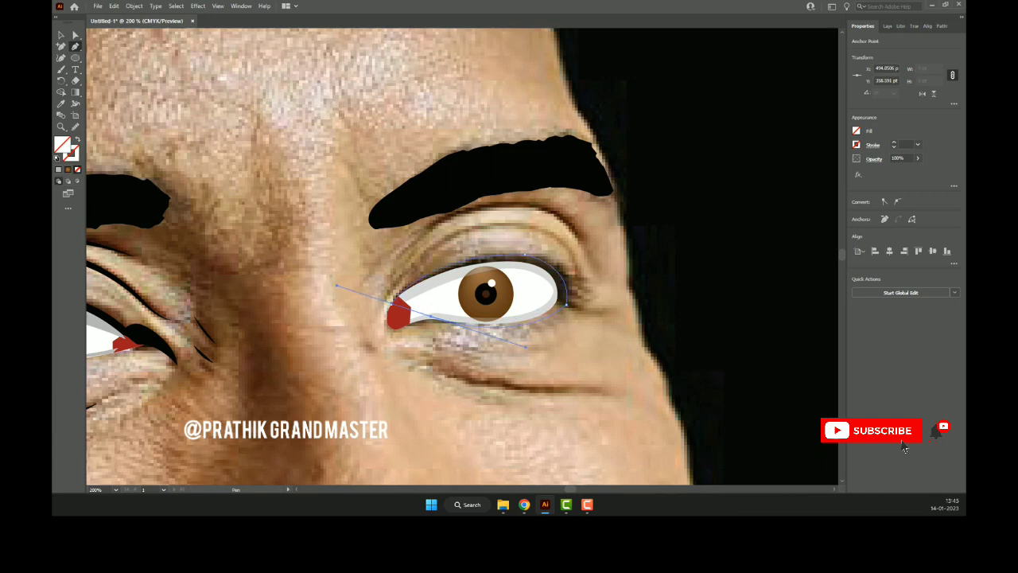
pyautogui.moveTo(431, 316); pyautogui.dragTo(438, 318)
pyautogui.click(396, 303)
# - Fill the eye outline black and send it backward behind the eye white and iris
pyautogui.press(',')
pyautogui.doubleClick(61, 144)
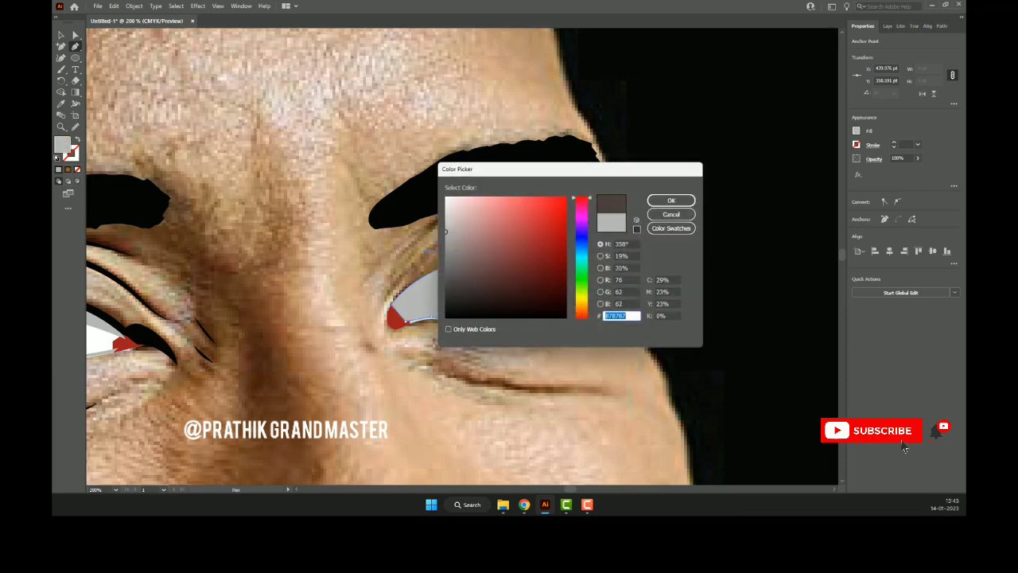
pyautogui.press('Return')
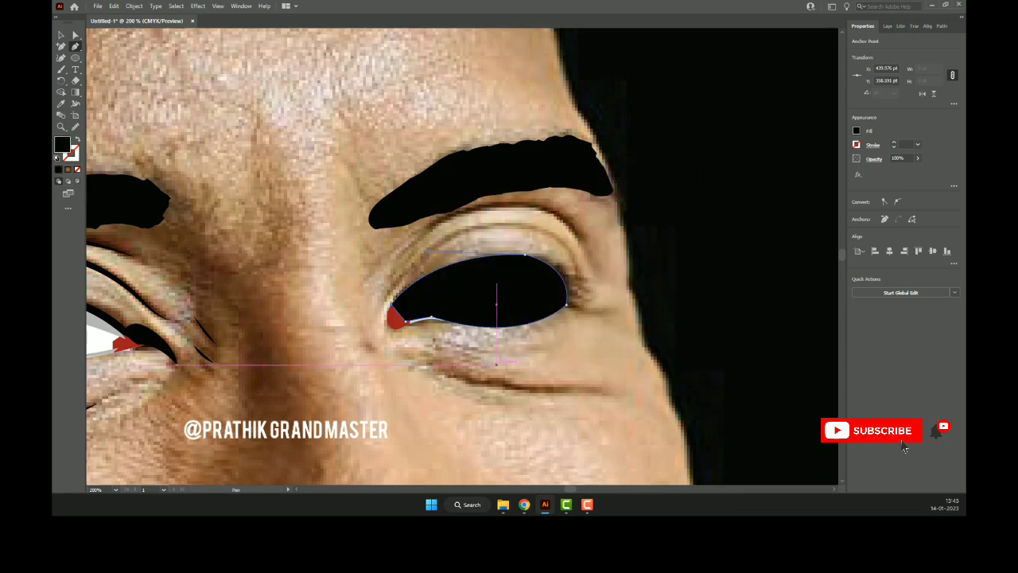
pyautogui.press('v')
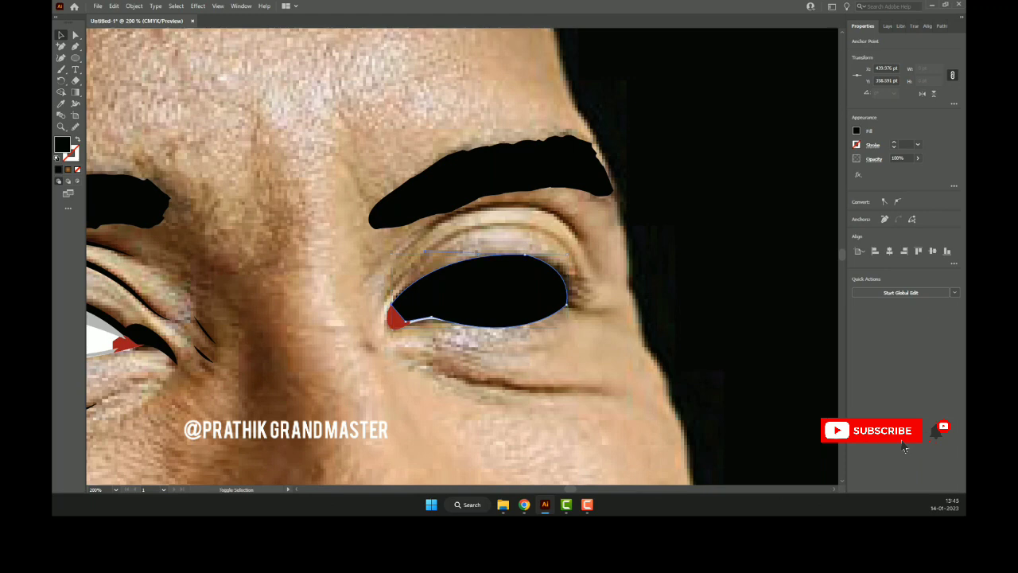
pyautogui.hotkey('ctrl', 'shift', '[')
pyautogui.hotkey('ctrl', 'shift', 'a')
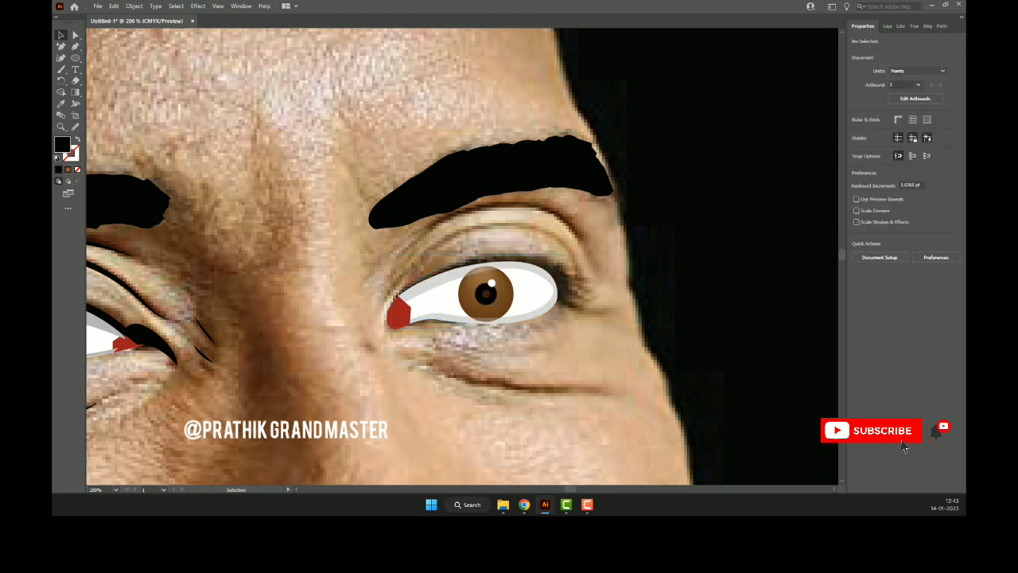
pyautogui.hotkey('ctrl', '6')
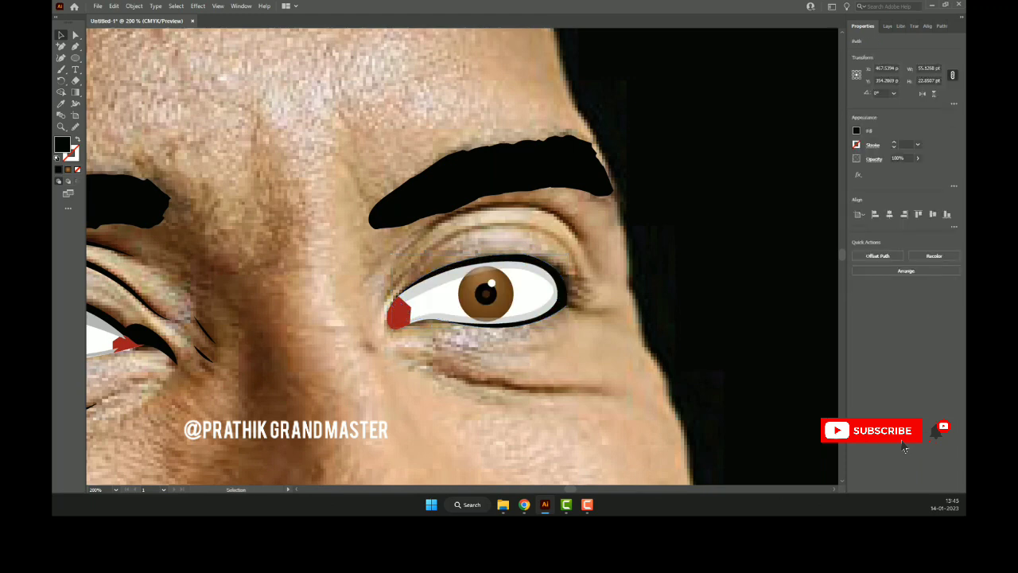
pyautogui.hotkey('ctrl', 'shift', 'a')
pyautogui.hotkey('ctrl', '-')
pyautogui.hotkey('ctrl', '-')
pyautogui.hotkey('ctrl', '-')
# - Draw a curved crease above the right eye with a black 2 pt elliptical-profile stroke
pyautogui.hotkey('ctrl', '+')
pyautogui.hotkey('ctrl', '+')
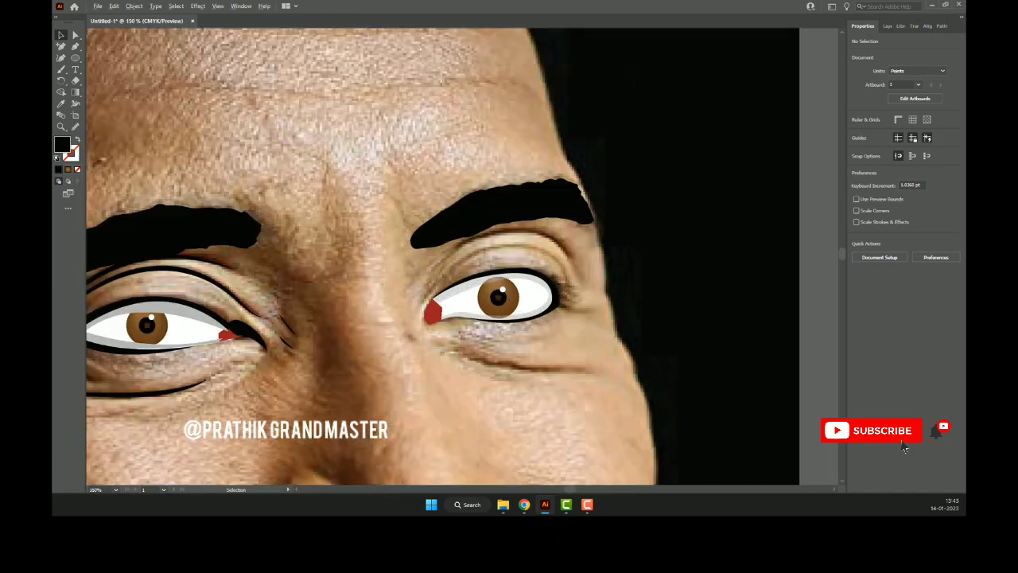
pyautogui.press('p')
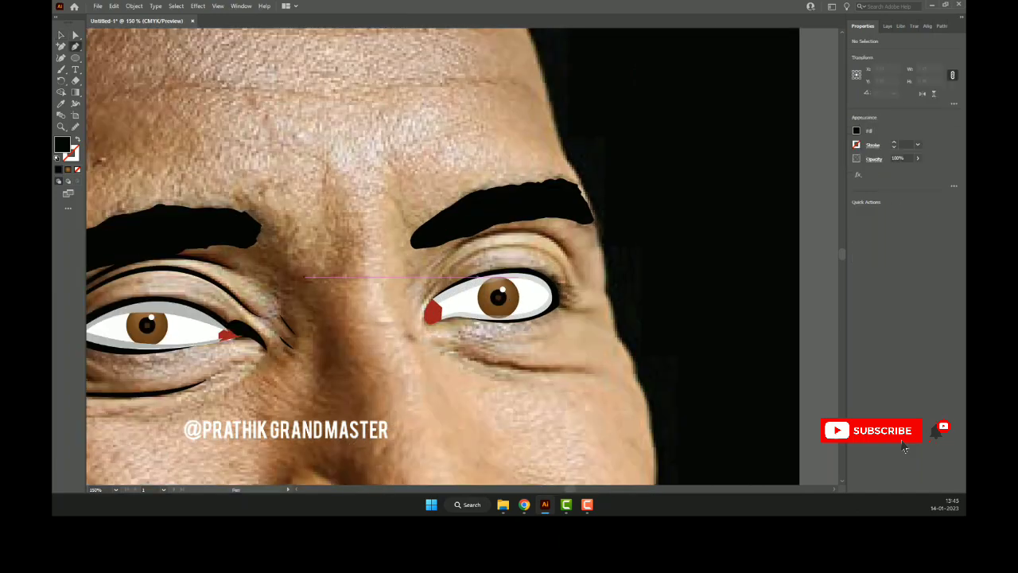
pyautogui.hotkey('ctrl', '+')
pyautogui.hotkey('ctrl', '+')
pyautogui.hotkey('ctrl', '-')
pyautogui.hotkey('ctrl', '-')
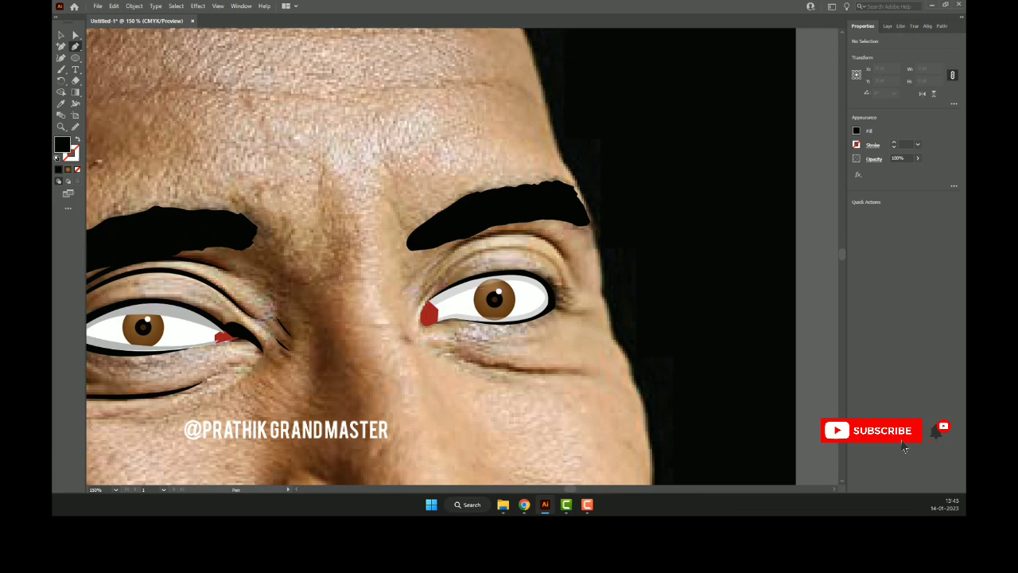
pyautogui.click(449, 251)
pyautogui.moveTo(567, 256); pyautogui.dragTo(596, 302)
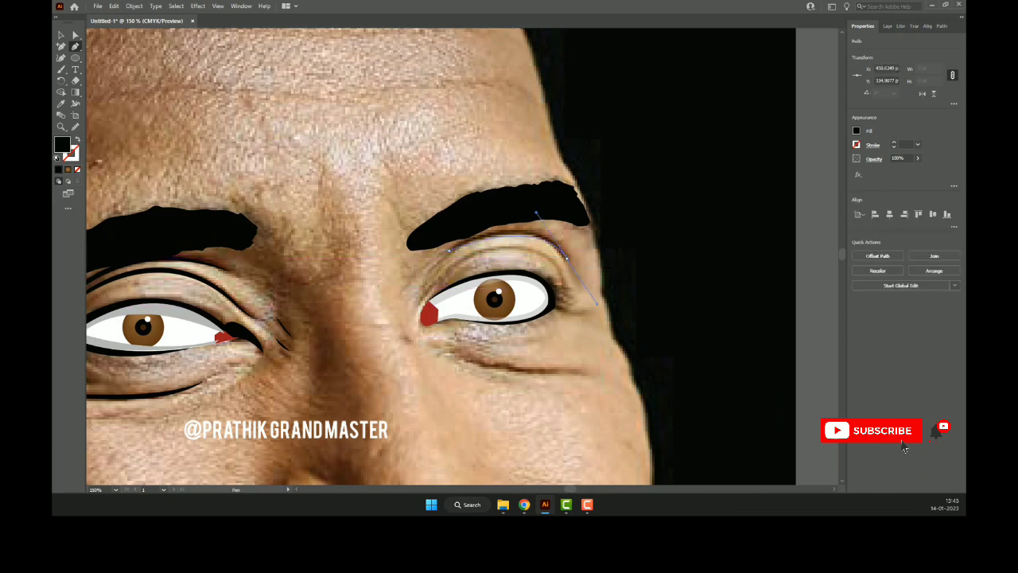
pyautogui.click(449, 251)
pyautogui.click(60, 35)
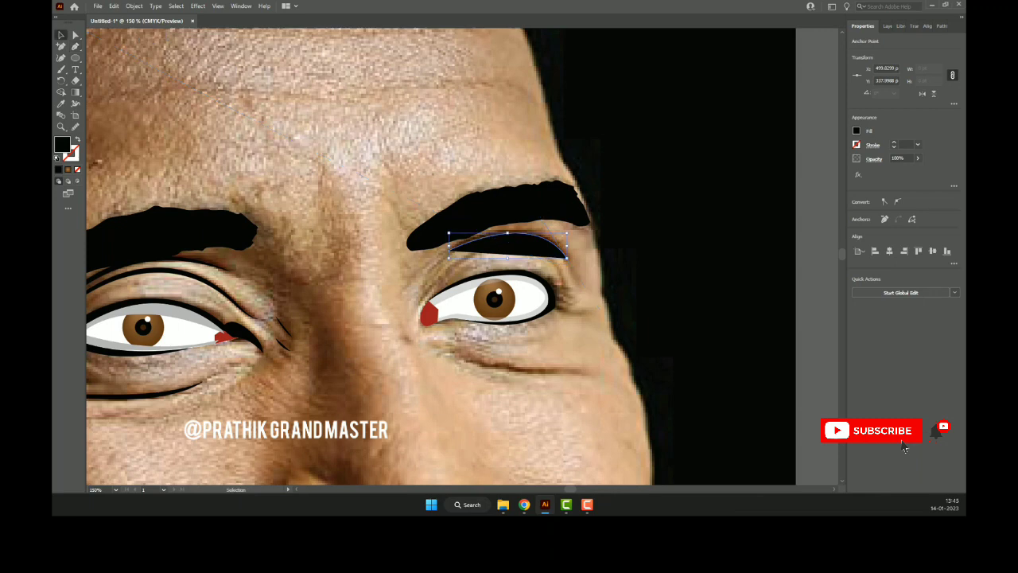
pyautogui.press('/')
pyautogui.press(',')
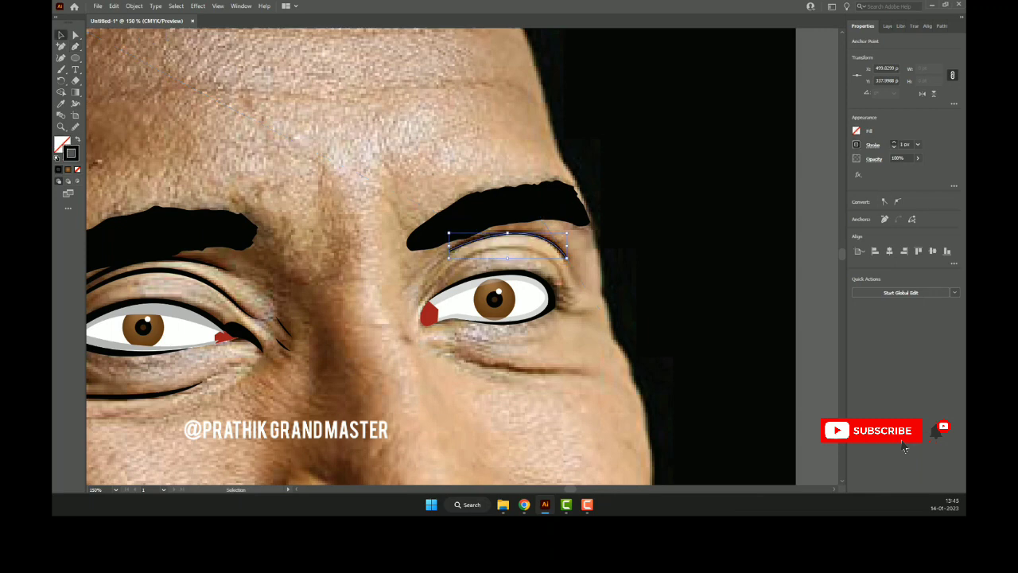
pyautogui.click(893, 142)
pyautogui.click(851, 293)
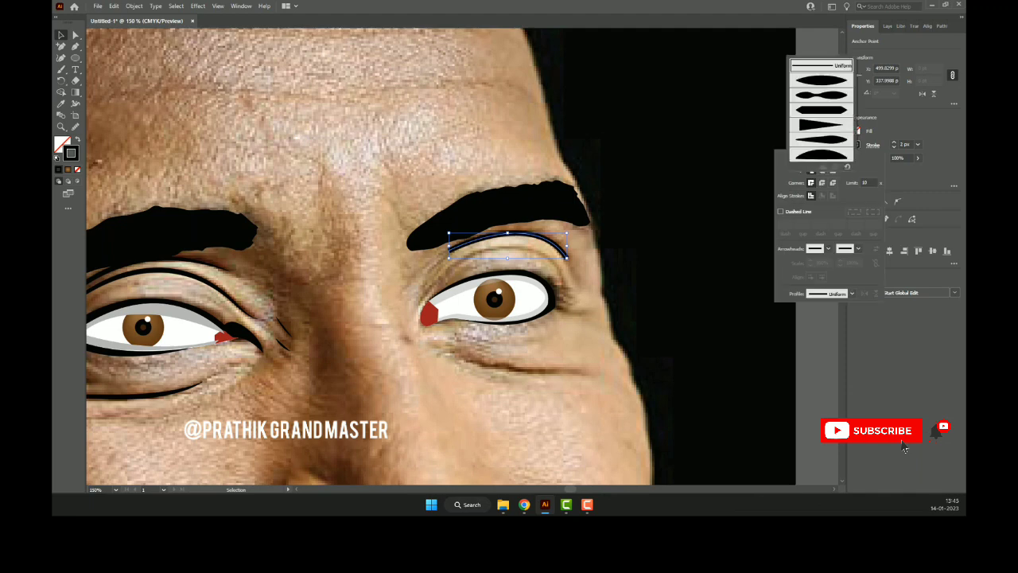
pyautogui.click(821, 80)
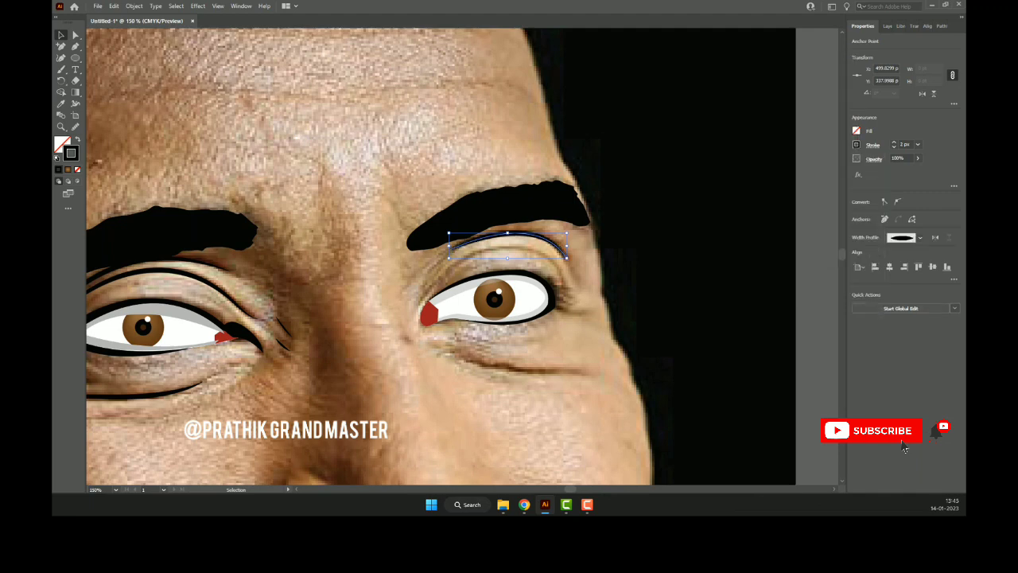
pyautogui.hotkey('ctrl', 'shift', 'a')
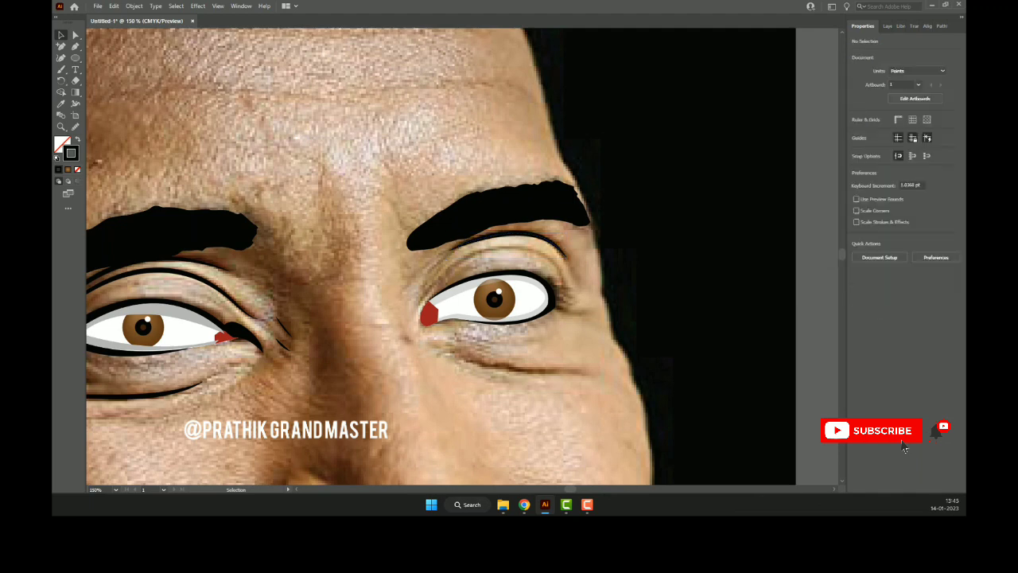
# - Draw a second crease path along the eyelid to the outer corner with the same tapered stroke
pyautogui.press('p')
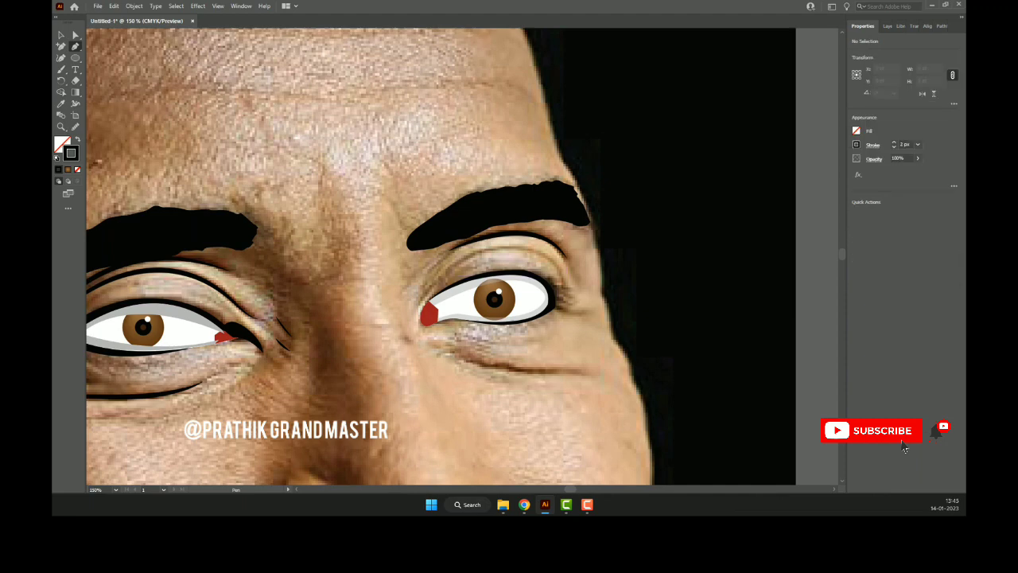
pyautogui.click(422, 301)
pyautogui.click(477, 247)
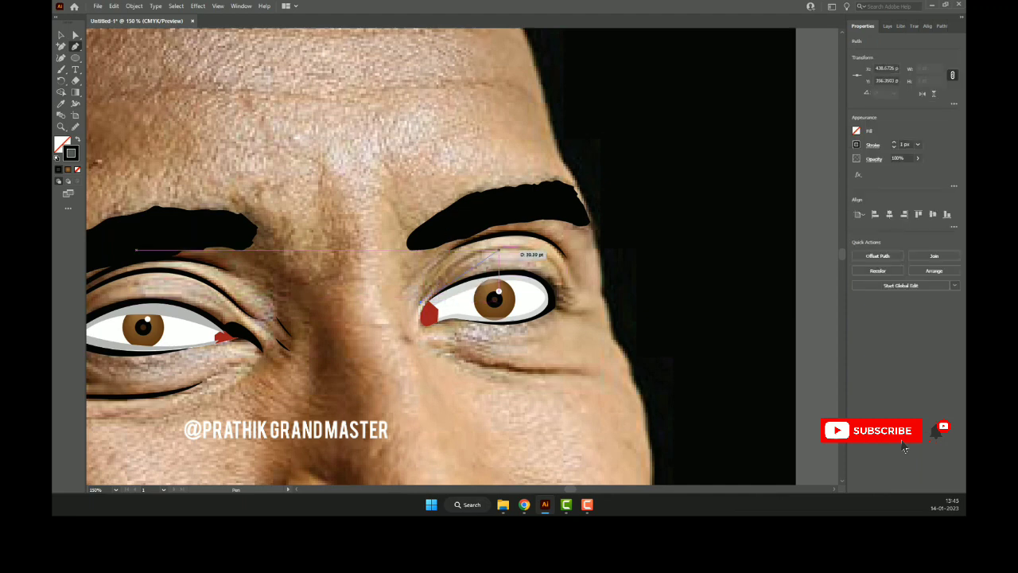
pyautogui.click(524, 254)
pyautogui.click(561, 276)
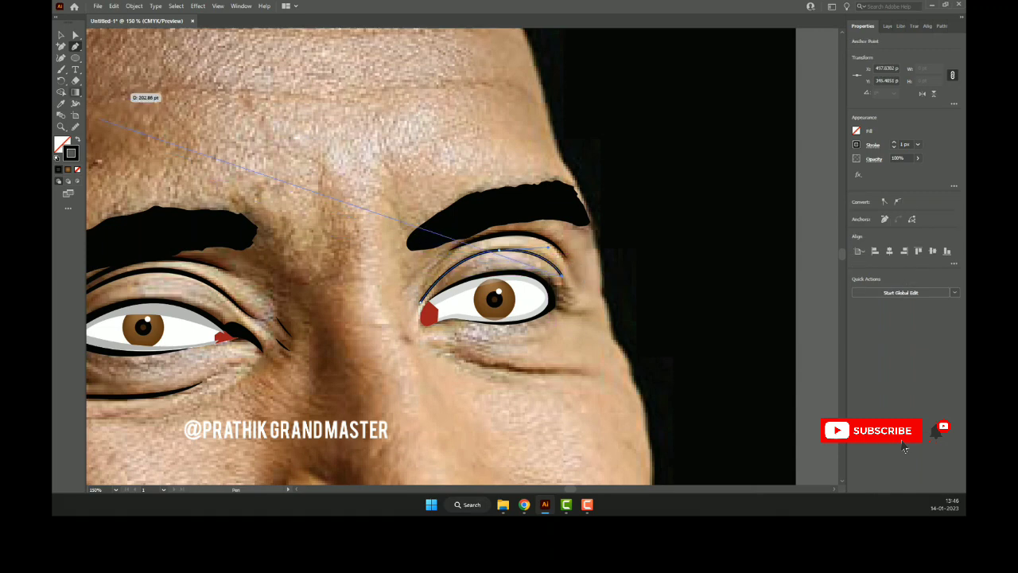
pyautogui.press('v')
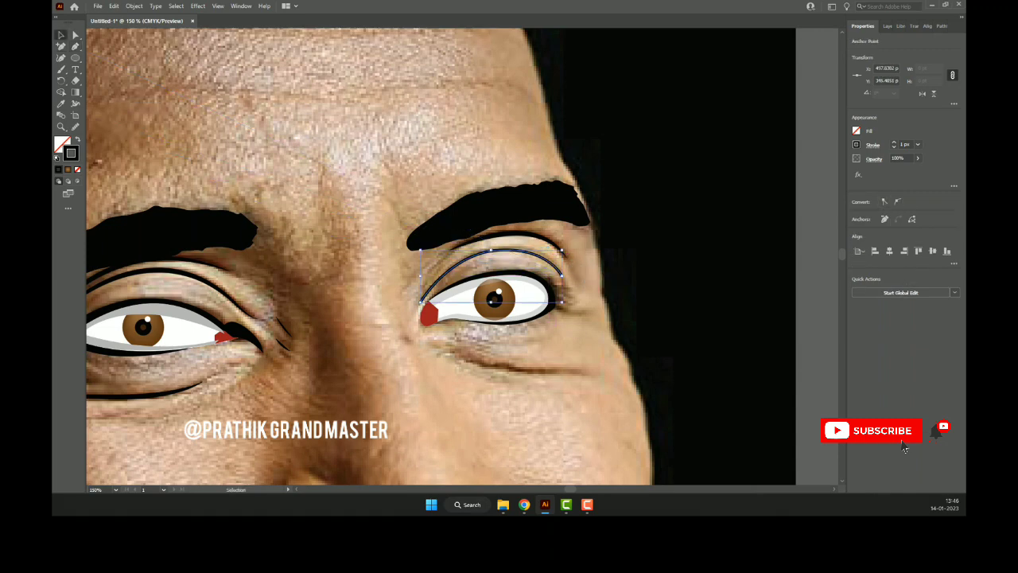
pyautogui.click(893, 141)
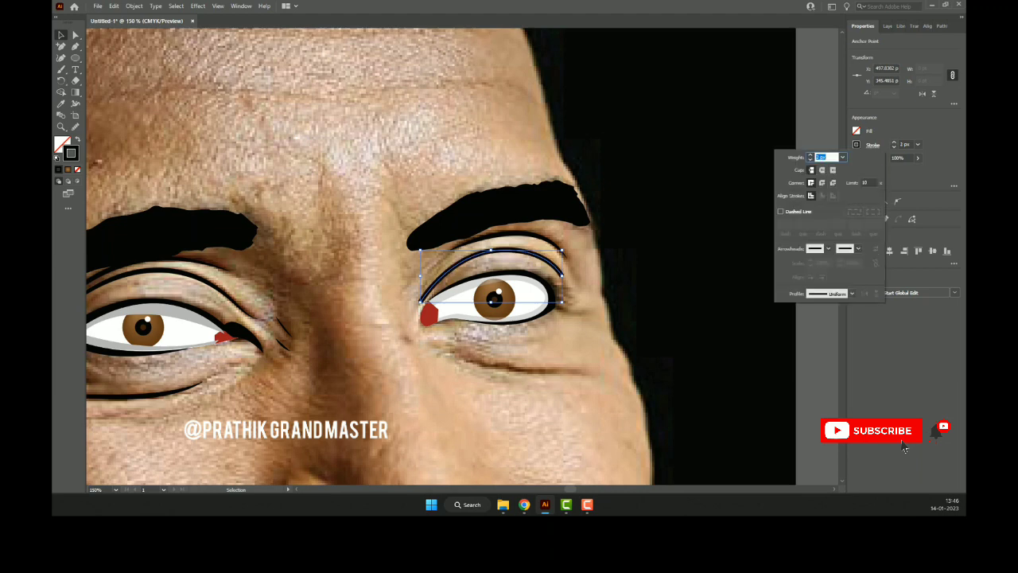
pyautogui.click(851, 293)
pyautogui.click(820, 80)
pyautogui.press('Escape')
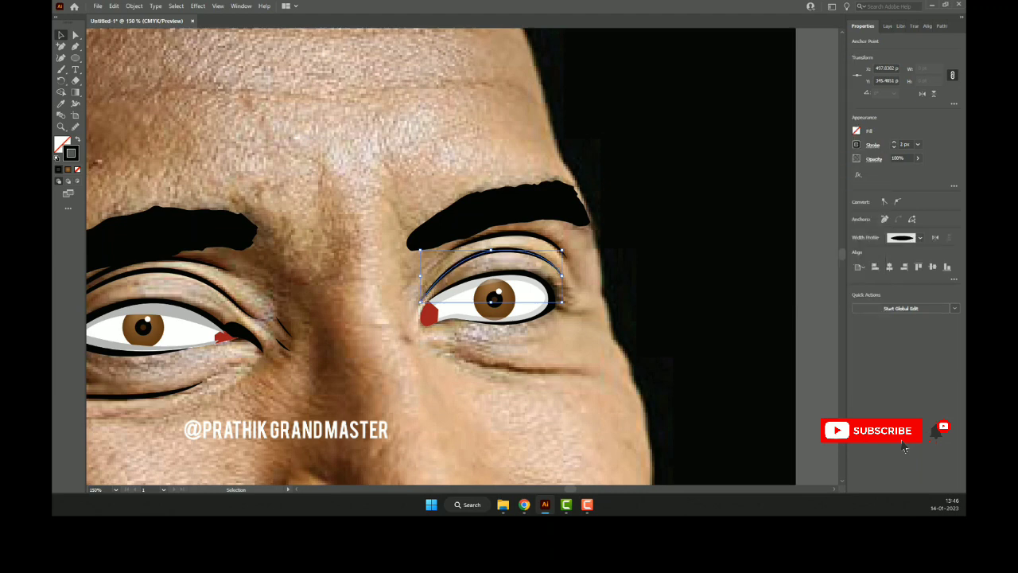
pyautogui.hotkey('ctrl', 'shift', 'a')
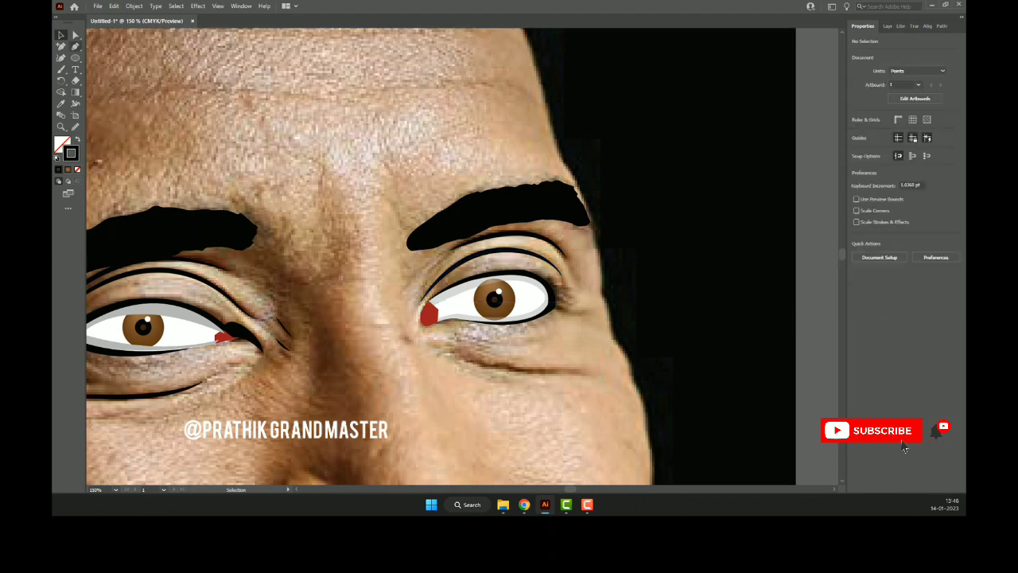
# - Draw a curved wrinkle under the right eye with a 2 pt stroke and Width Profile 1
pyautogui.press('p')
pyautogui.click(433, 344)
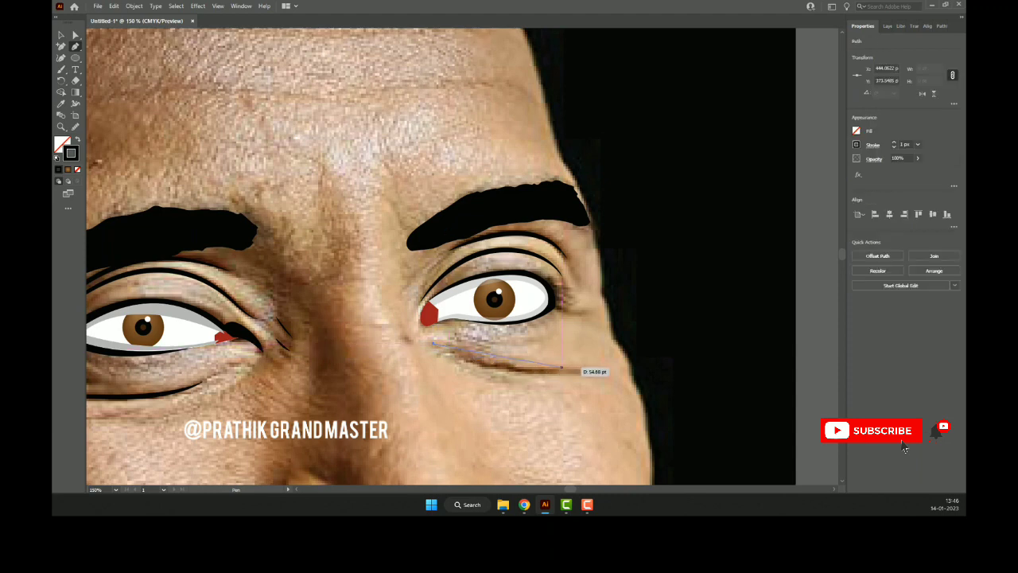
pyautogui.moveTo(604, 370); pyautogui.dragTo(652, 360)
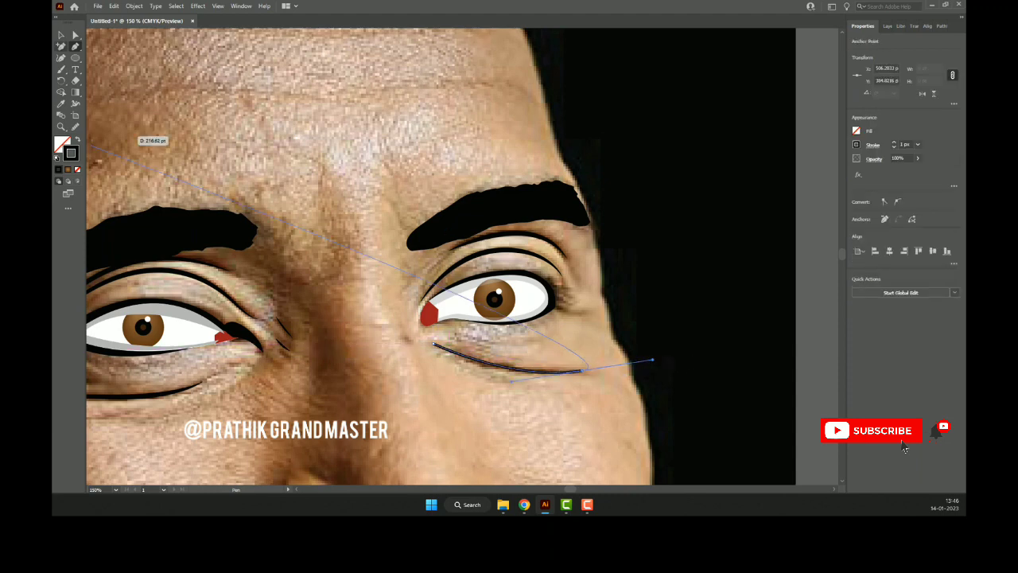
pyautogui.press('v')
pyautogui.click(893, 142)
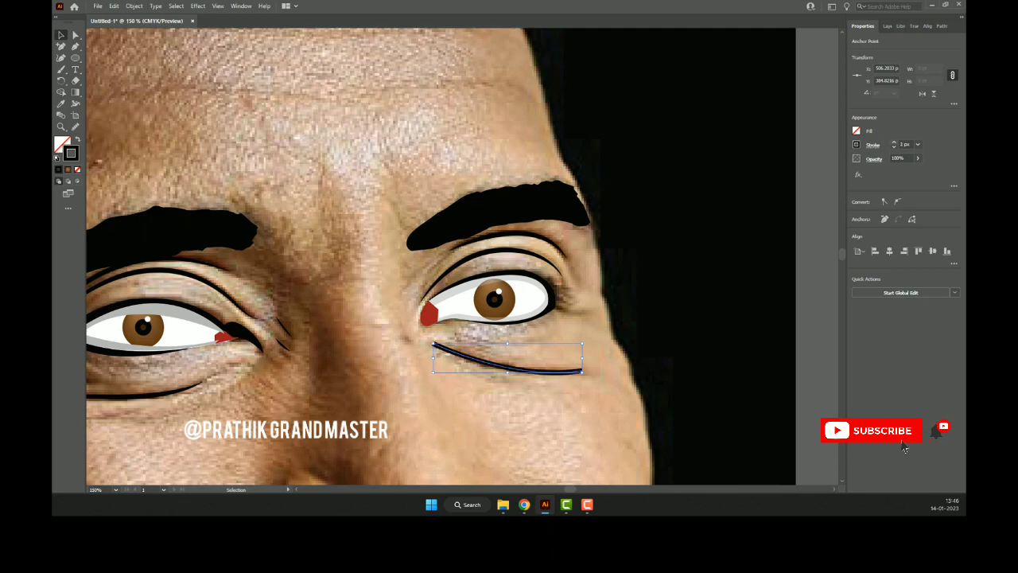
pyautogui.click(872, 144)
pyautogui.click(851, 293)
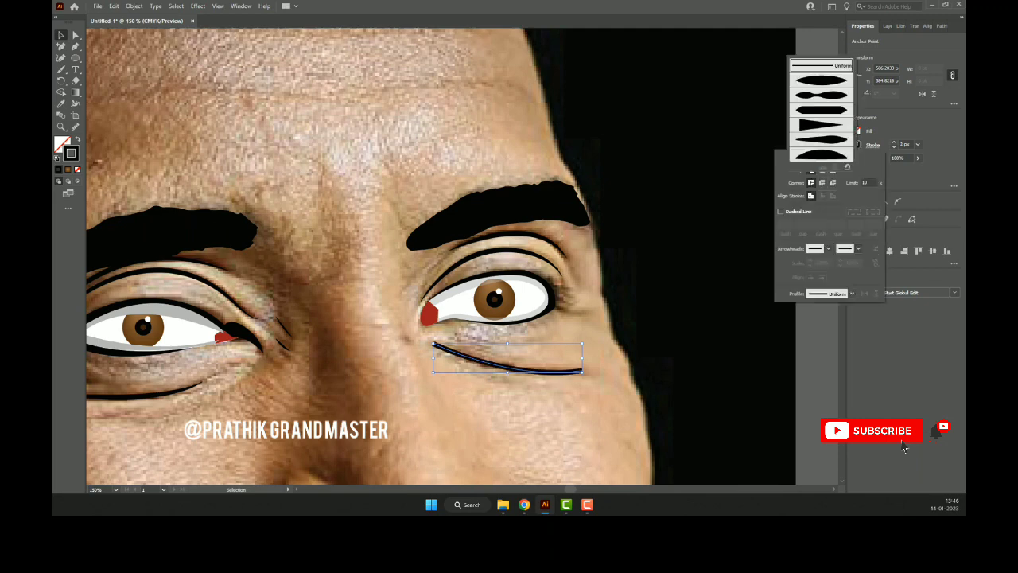
pyautogui.click(820, 80)
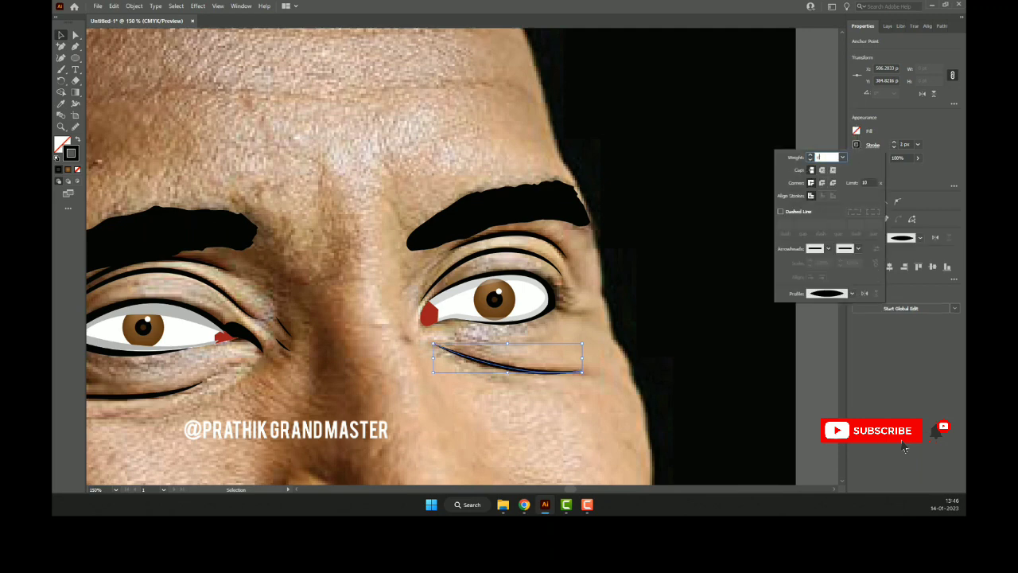
pyautogui.press('Escape')
pyautogui.hotkey('ctrl', 'shift', 'a')
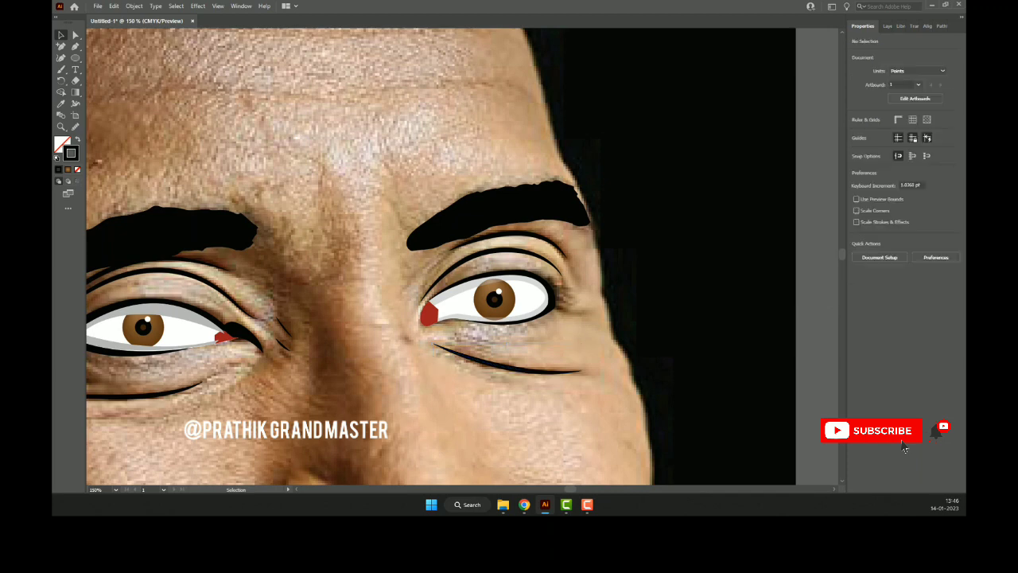
pyautogui.press('p')
pyautogui.hotkey('ctrl', '+')
pyautogui.hotkey('ctrl', '+')
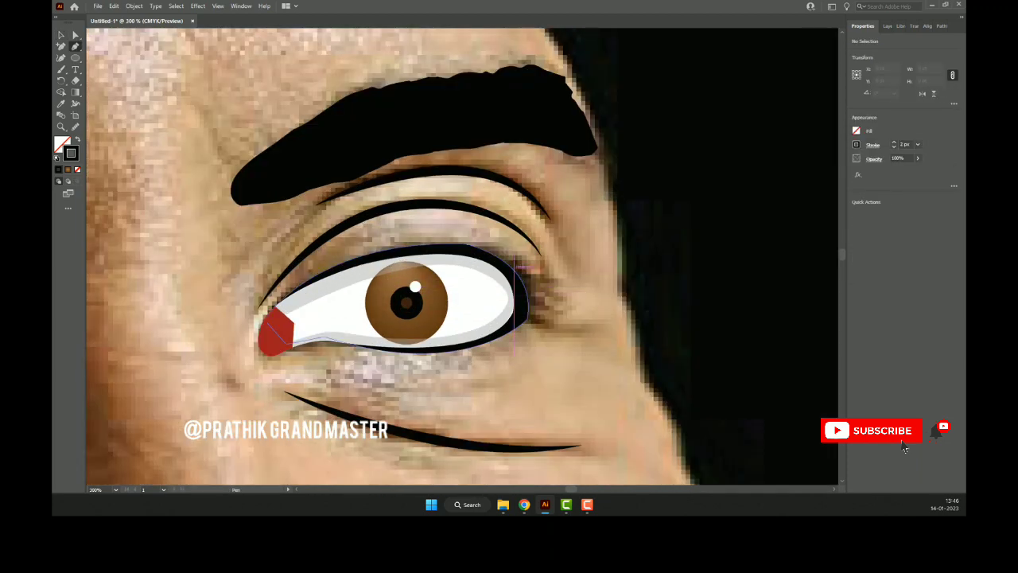
# - Draw lash strokes at the right eye's outer corner with a thin 0.75 pt stroke
pyautogui.moveTo(510, 271); pyautogui.dragTo(557, 279)
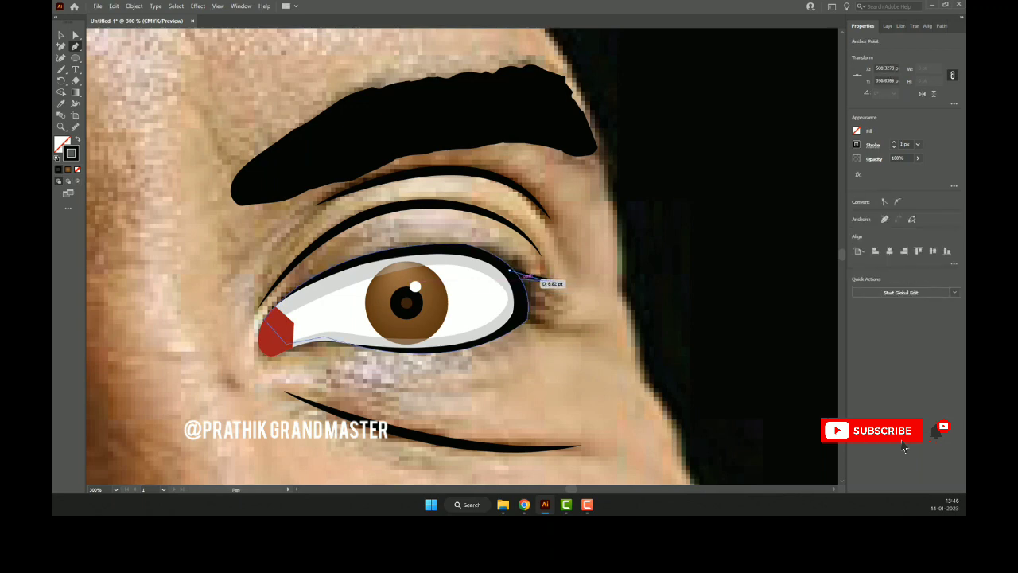
pyautogui.click(568, 280)
pyautogui.click(557, 293)
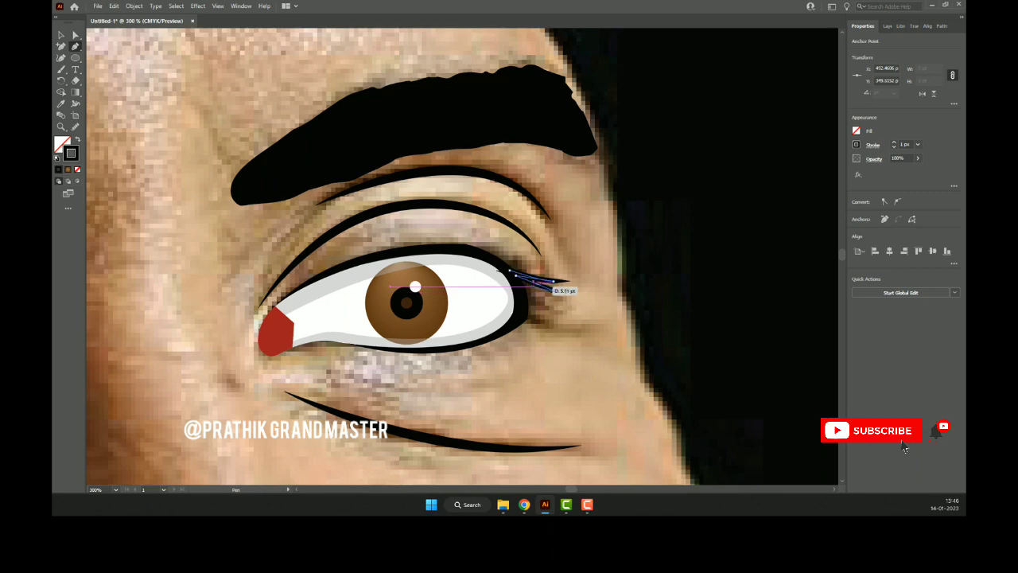
pyautogui.moveTo(557, 294)
pyautogui.mouseDown()
pyautogui.moveTo(566, 316)
pyautogui.moveTo(555, 318)
pyautogui.mouseUp()
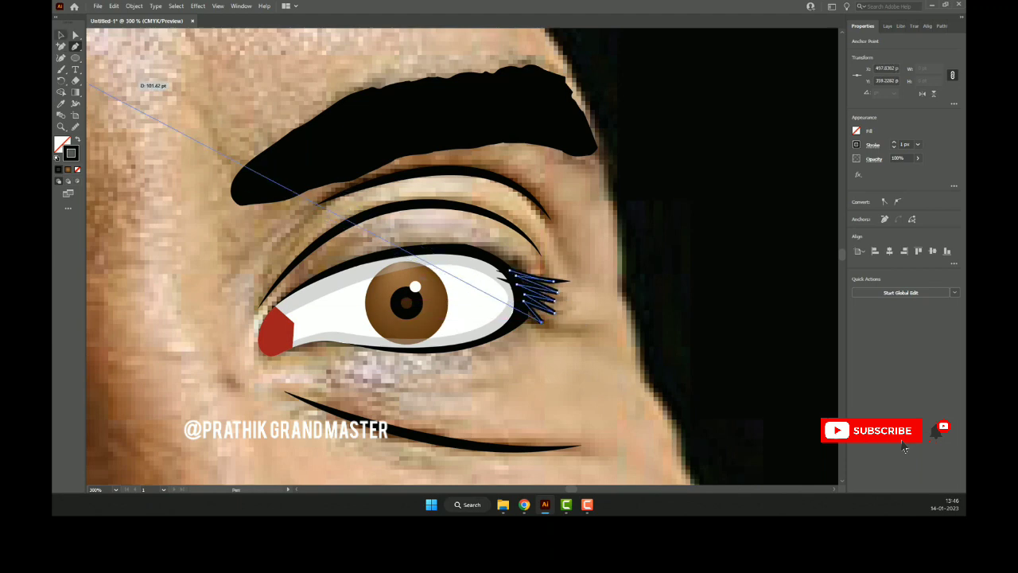
pyautogui.click(60, 35)
pyautogui.click(893, 146)
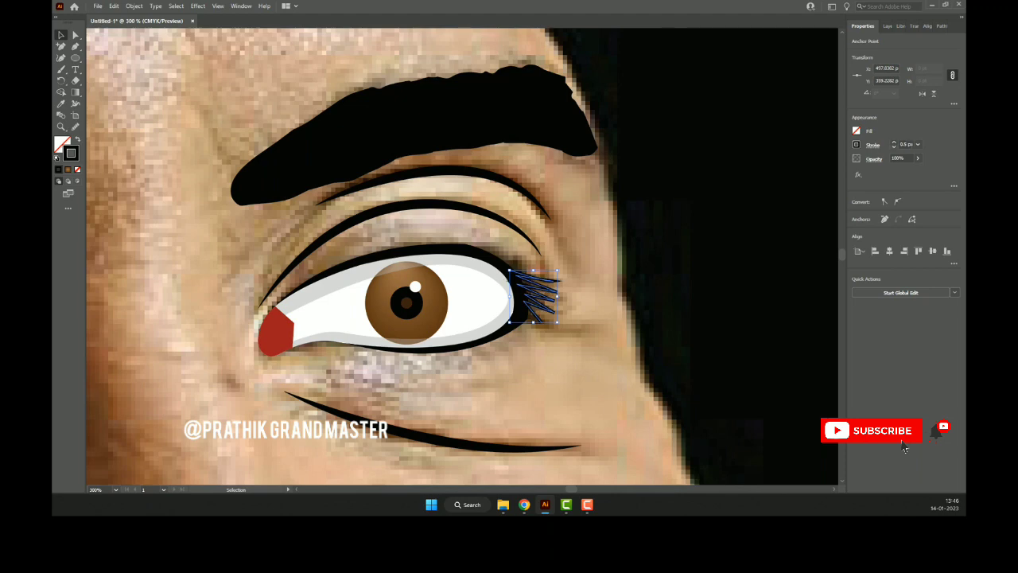
pyautogui.hotkey('ctrl', 'shift', 'a')
pyautogui.hotkey('ctrl', '-')
pyautogui.hotkey('ctrl', '-')
# - Scroll down to bring the mouth into view, ready to draw with the Pen tool
pyautogui.scroll(-1, 422, 254)
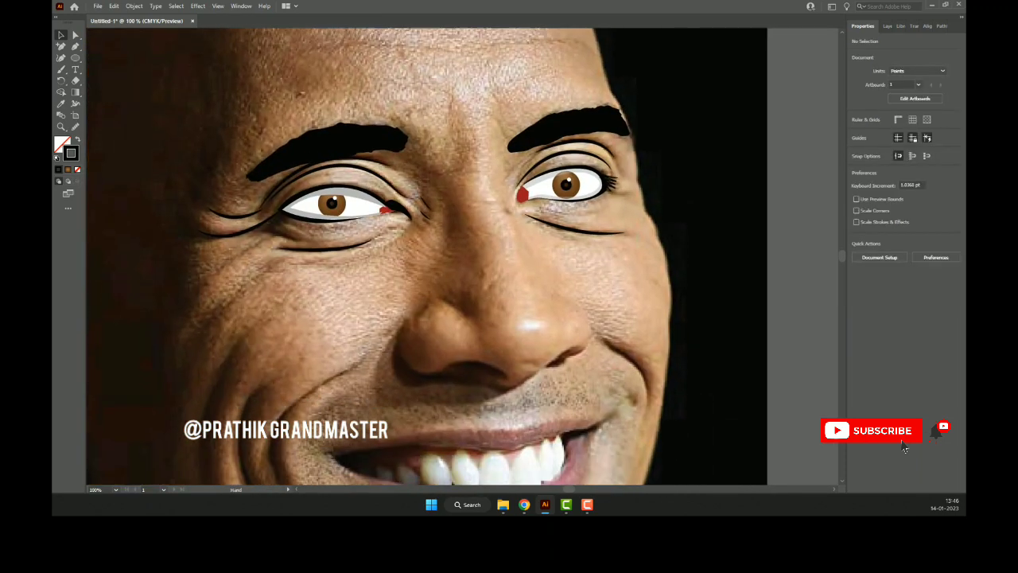
pyautogui.press('p')
pyautogui.scroll(-3, 412, 255)
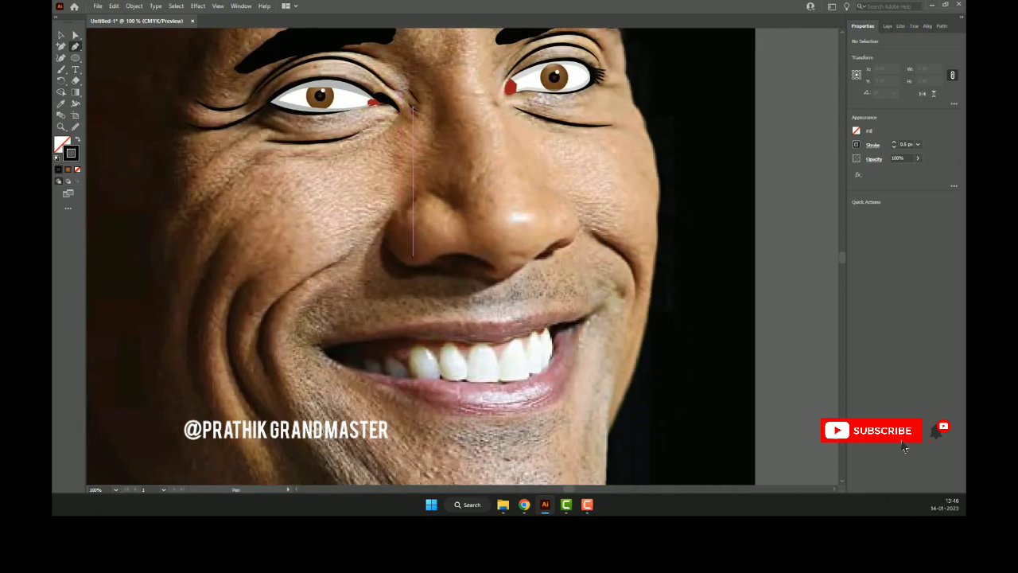
pyautogui.scroll(-2, 381, 159)
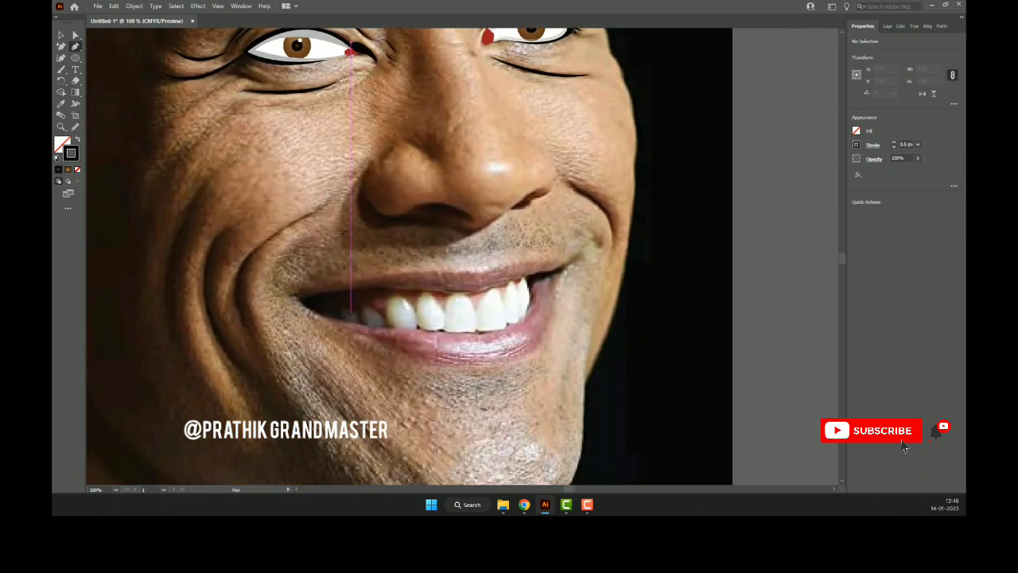
pyautogui.keyDown('alt'); pyautogui.scroll(1, 316, 310); pyautogui.keyUp('alt')
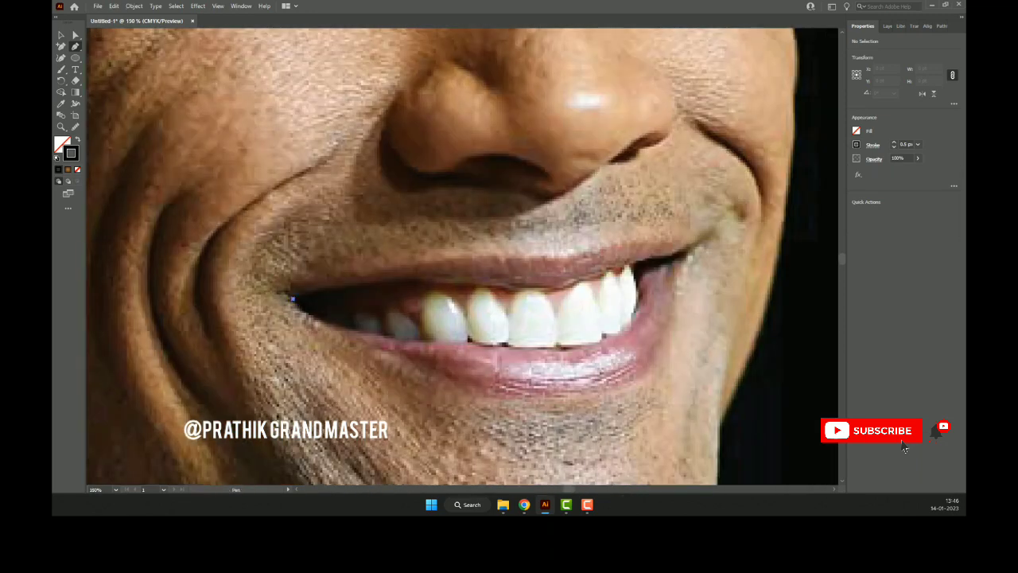
# - Trace the mouth outline from the left corner along the teeth and back again
pyautogui.moveTo(404, 276); pyautogui.dragTo(462, 284)
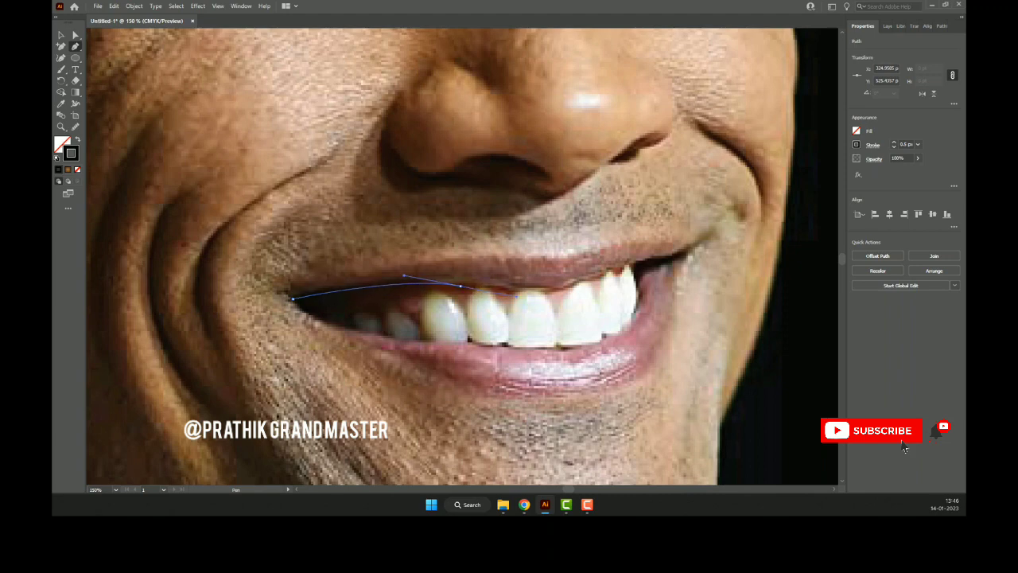
pyautogui.moveTo(588, 279); pyautogui.dragTo(659, 263)
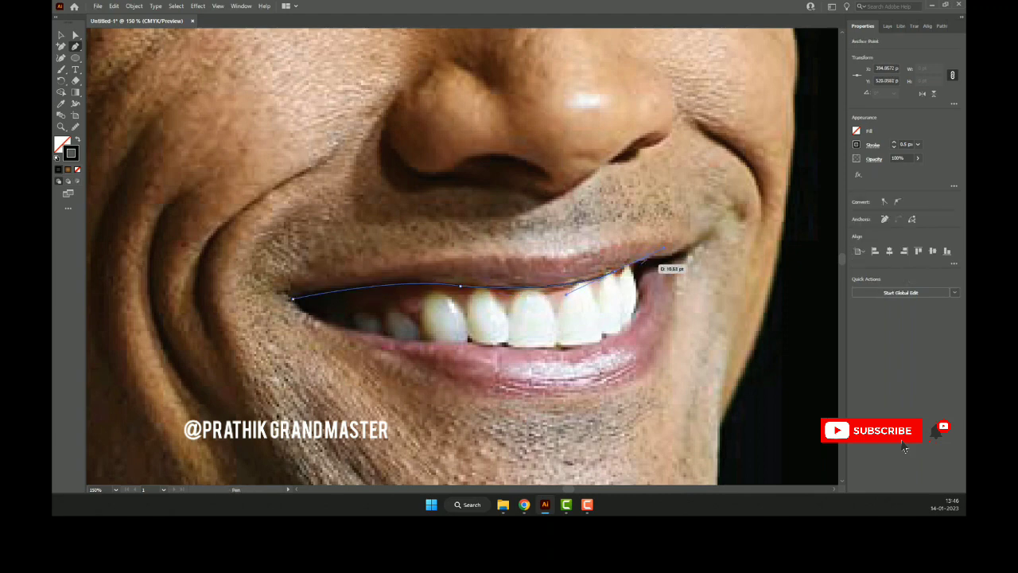
pyautogui.click(672, 259)
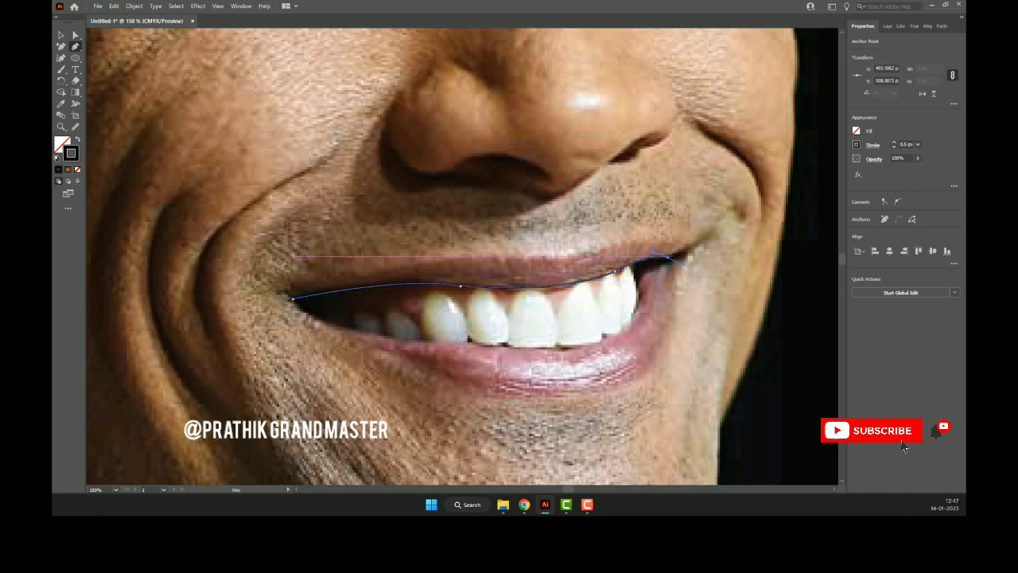
pyautogui.click(676, 256)
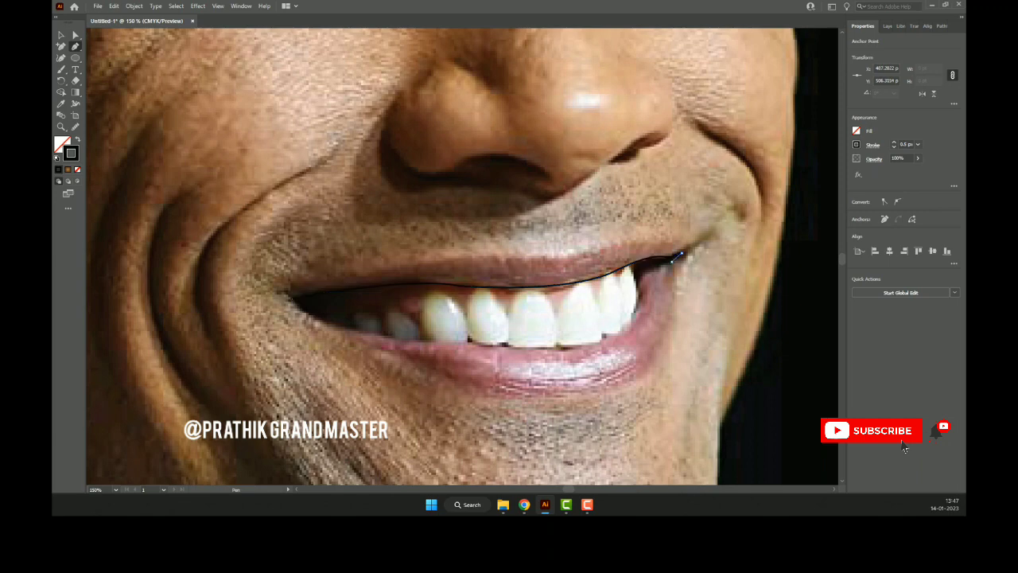
pyautogui.moveTo(676, 256); pyautogui.dragTo(670, 261)
pyautogui.moveTo(639, 280); pyautogui.dragTo(639, 301)
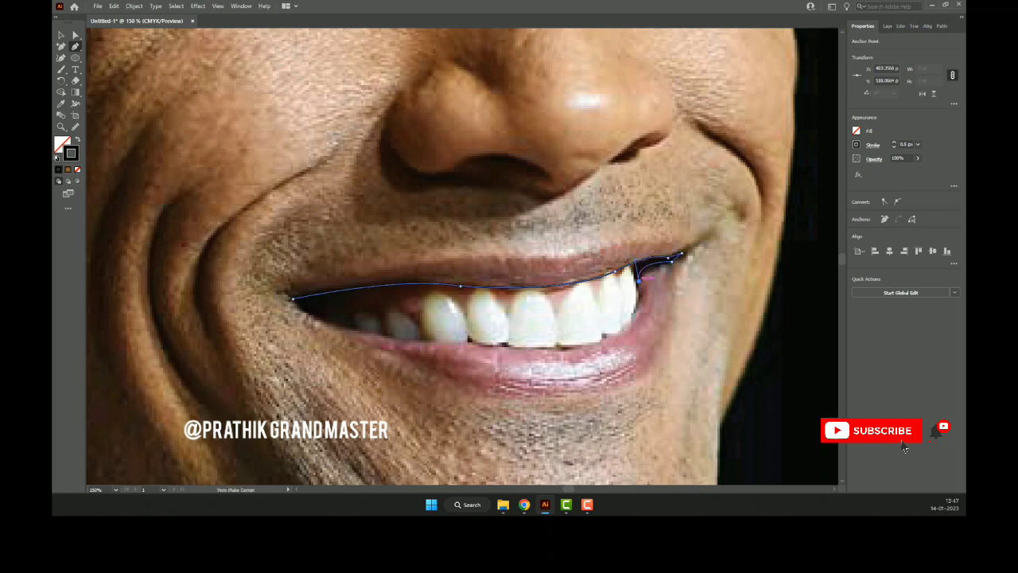
pyautogui.moveTo(566, 346)
pyautogui.mouseDown()
pyautogui.moveTo(482, 363)
pyautogui.moveTo(471, 342)
pyautogui.mouseUp()
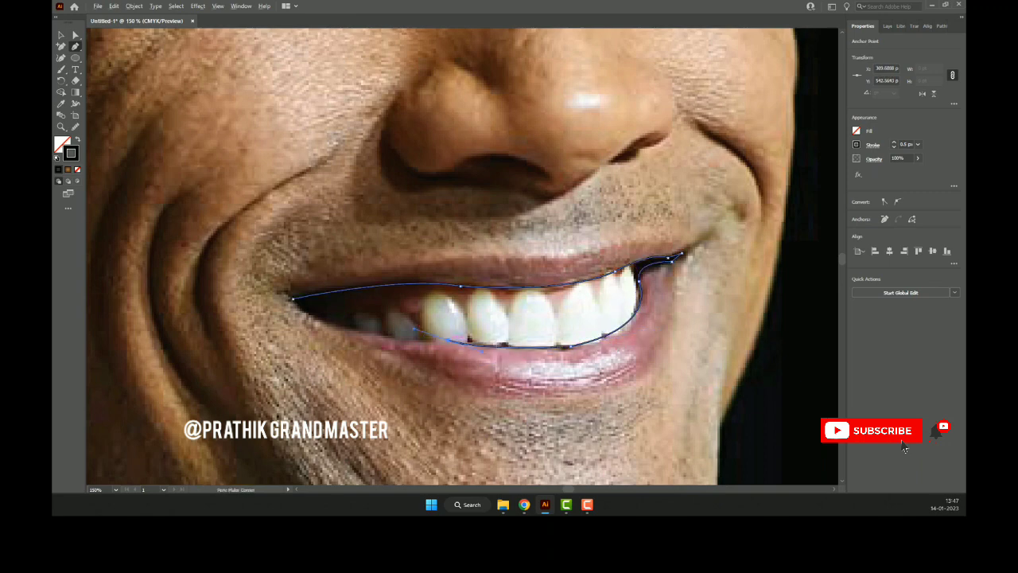
pyautogui.moveTo(351, 327); pyautogui.dragTo(296, 317)
pyautogui.moveTo(293, 300); pyautogui.dragTo(402, 275)
# - Undo the reshaped lower curve and close the upper-lip outline along its top edge
pyautogui.press('a')
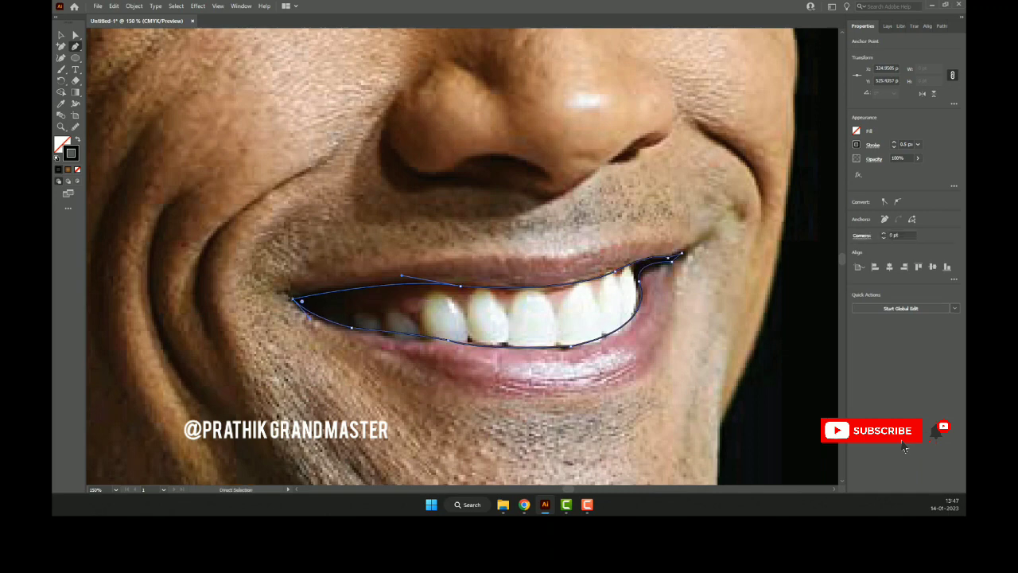
pyautogui.press('p')
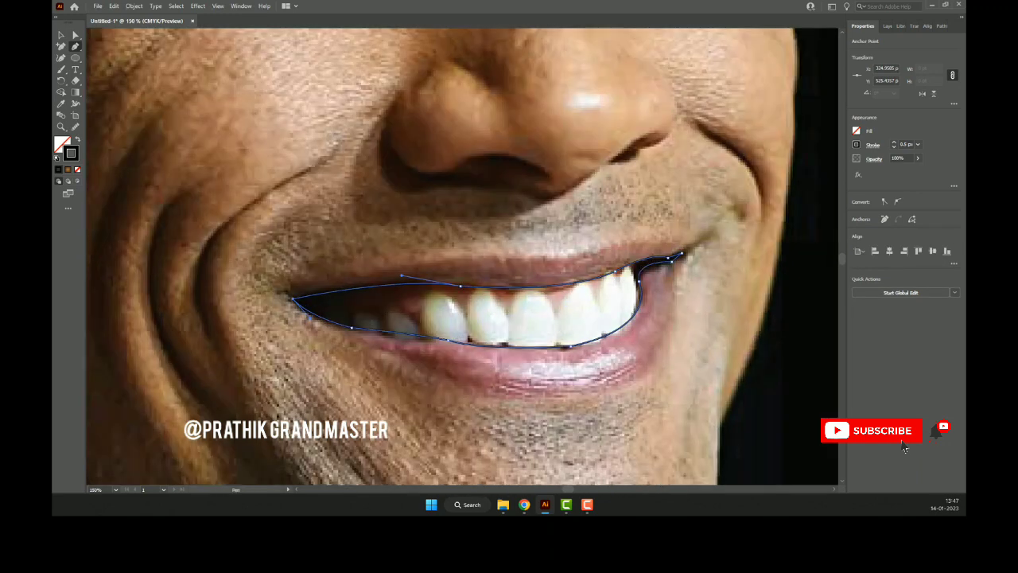
pyautogui.moveTo(352, 326); pyautogui.dragTo(525, 315)
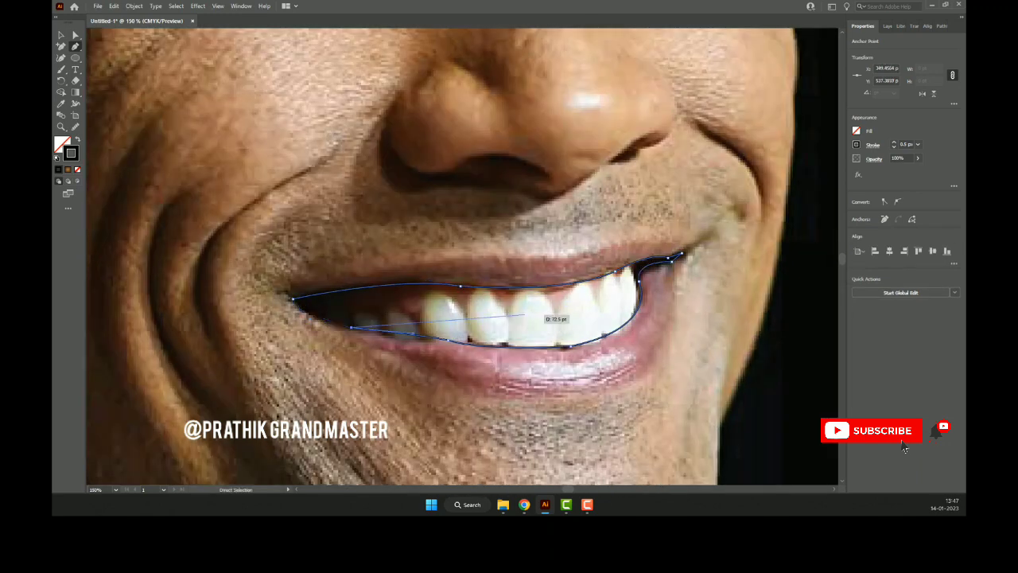
pyautogui.hotkey('ctrl', 'z')
pyautogui.hotkey('ctrl', 'z')
pyautogui.hotkey('ctrl', 'z')
pyautogui.hotkey('ctrl', 'z')
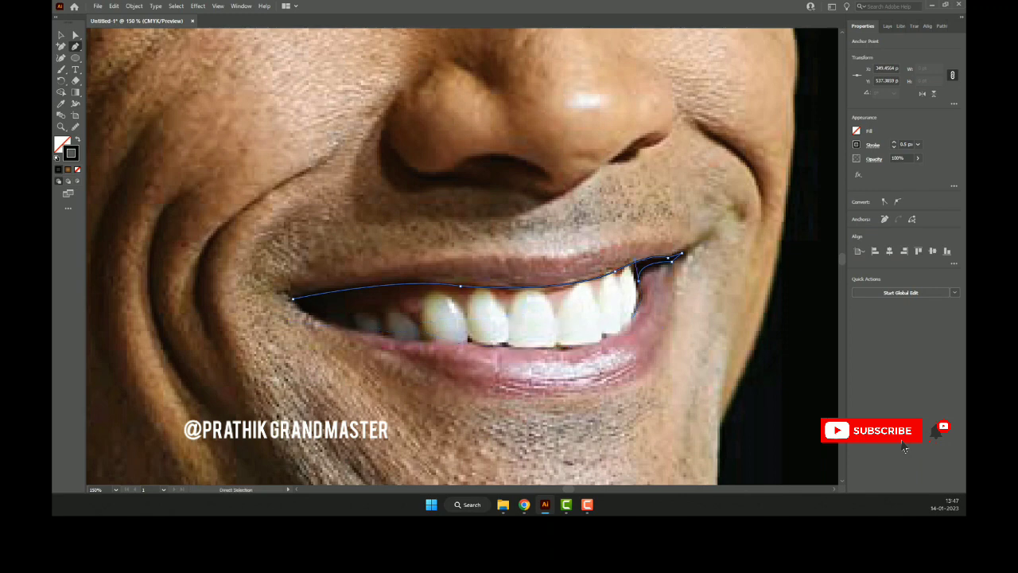
pyautogui.scroll(1, 703, 247)
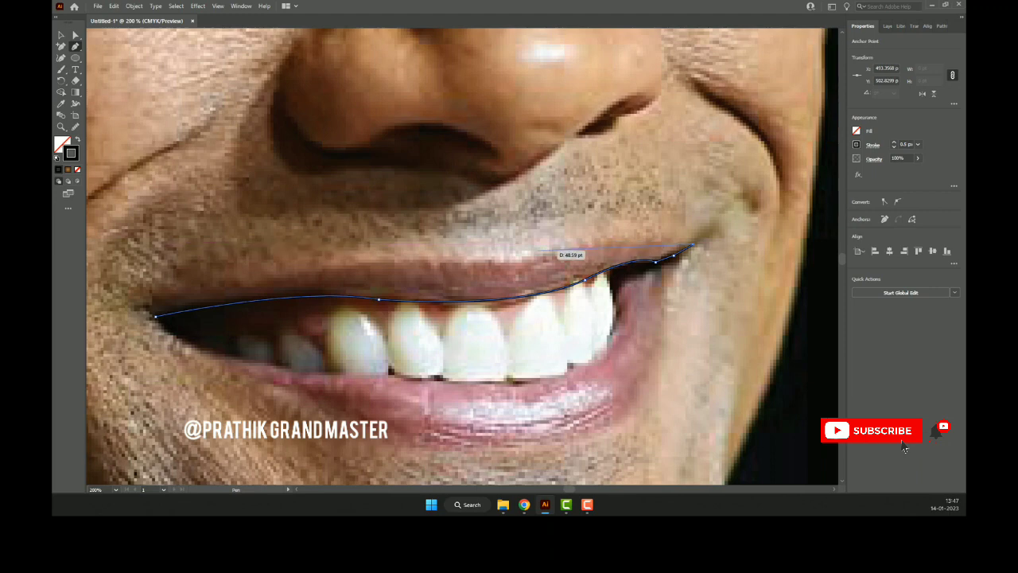
pyautogui.scroll(-1, 531, 255)
pyautogui.press('Escape')
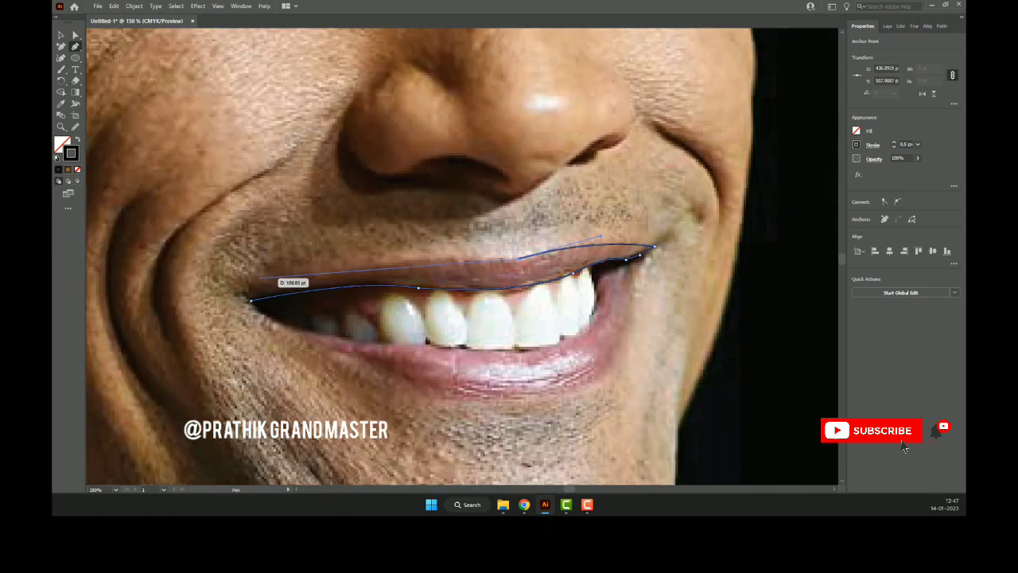
pyautogui.moveTo(286, 265); pyautogui.dragTo(117, 296)
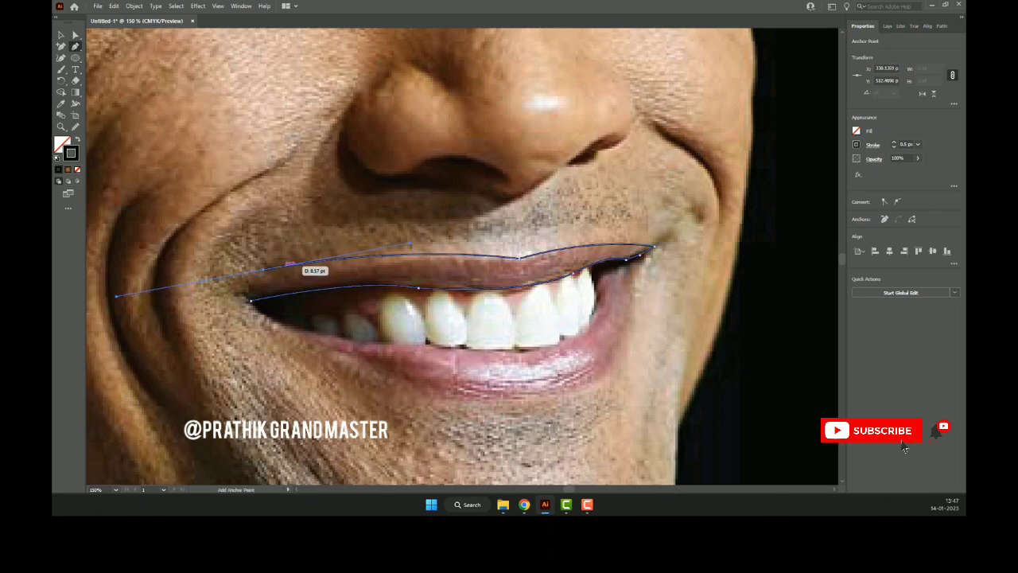
pyautogui.click(251, 301)
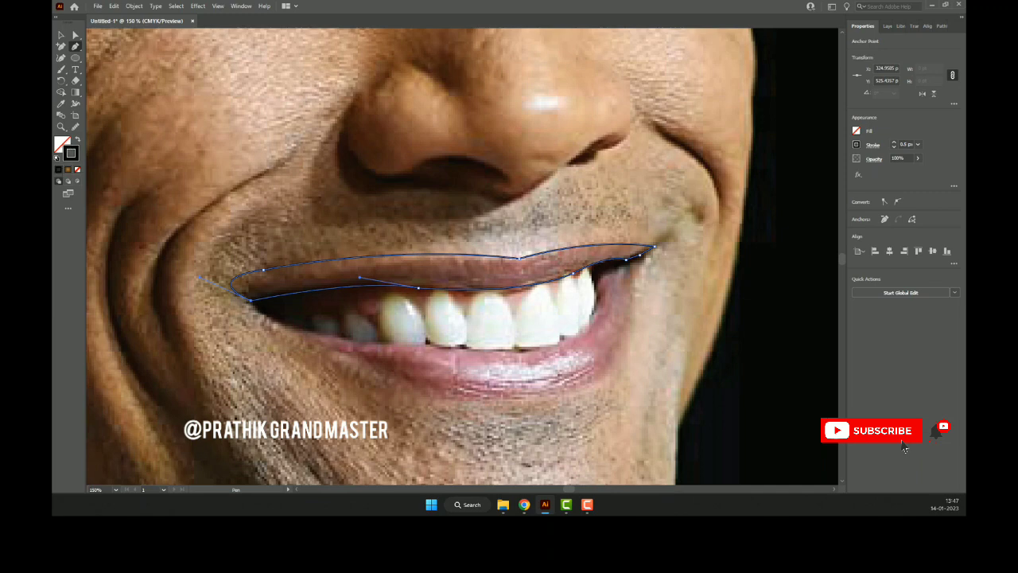
# - Remove the lip shape's stroke and fill it with red hex b22222
pyautogui.press('/')
pyautogui.press(',')
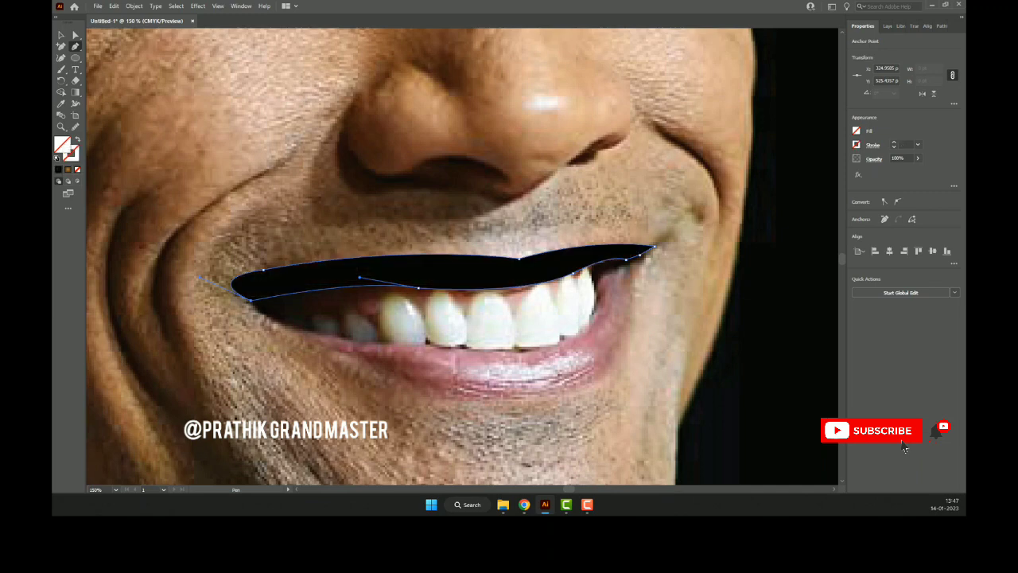
pyautogui.doubleClick(62, 144)
pyautogui.write('b22222')
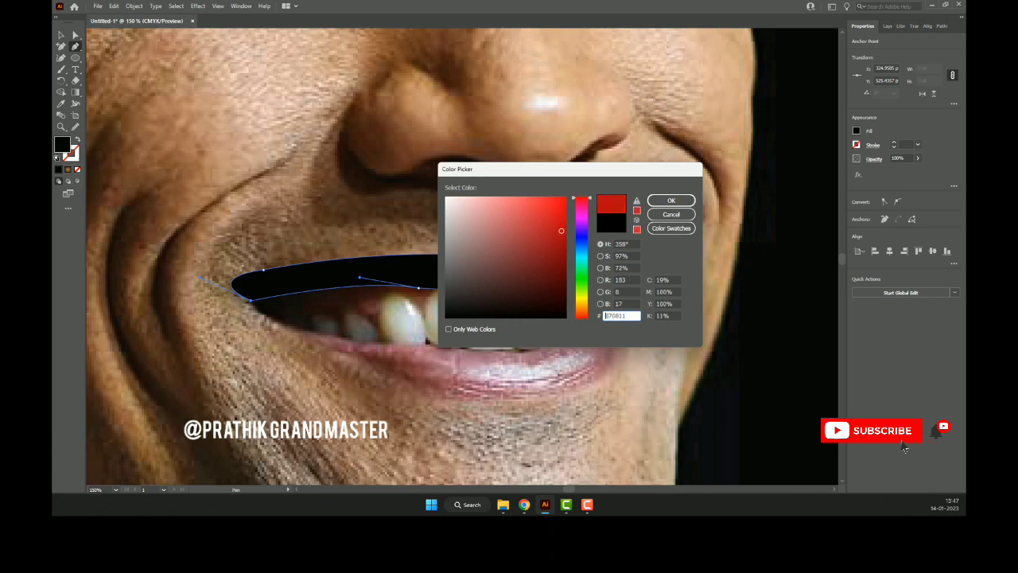
pyautogui.press('Return')
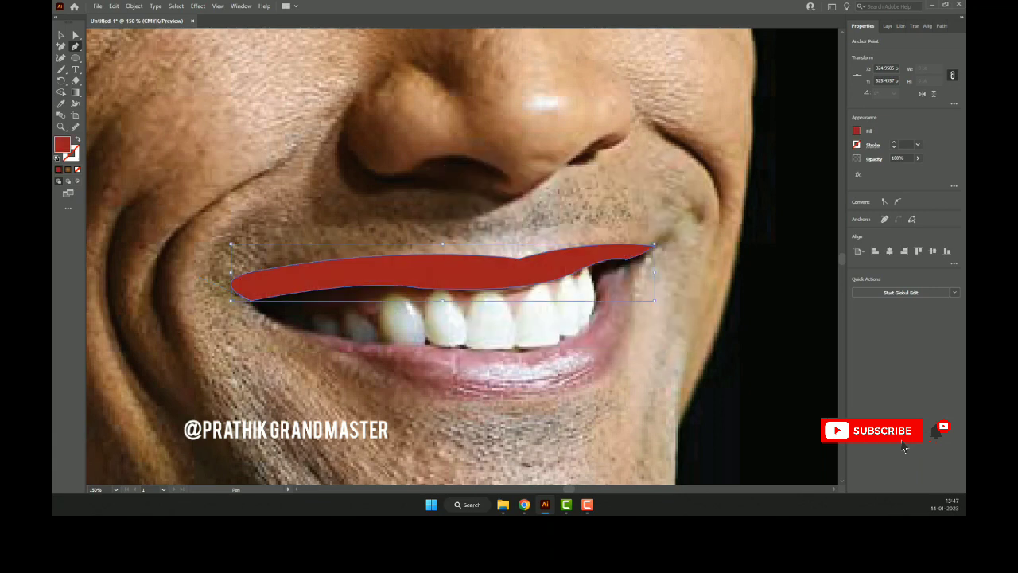
pyautogui.hotkey('ctrl', 'shift', 'a')
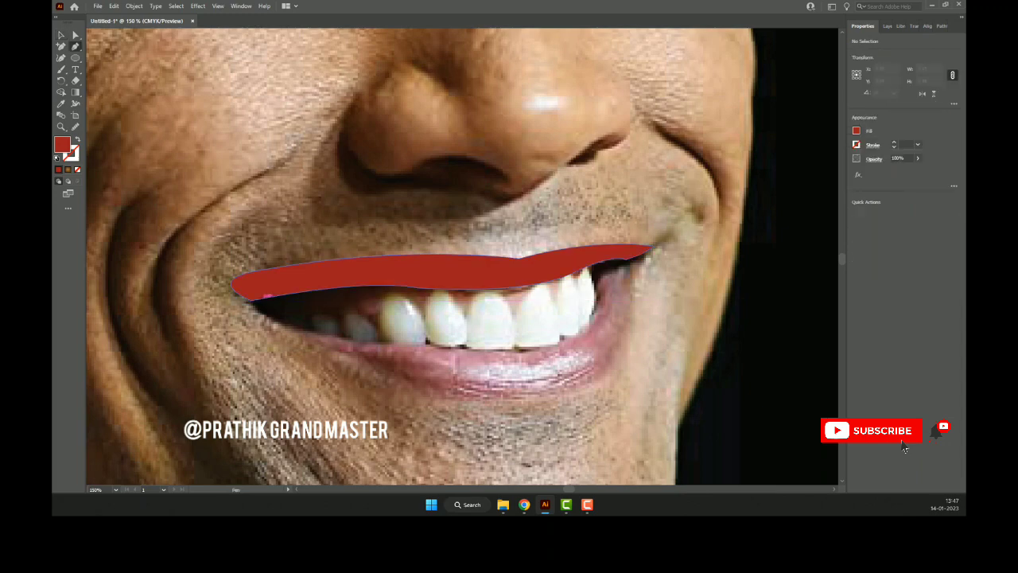
# - Trace the lower lip from the left corner along the teeth and around its outer curve, closing it
pyautogui.click(256, 296)
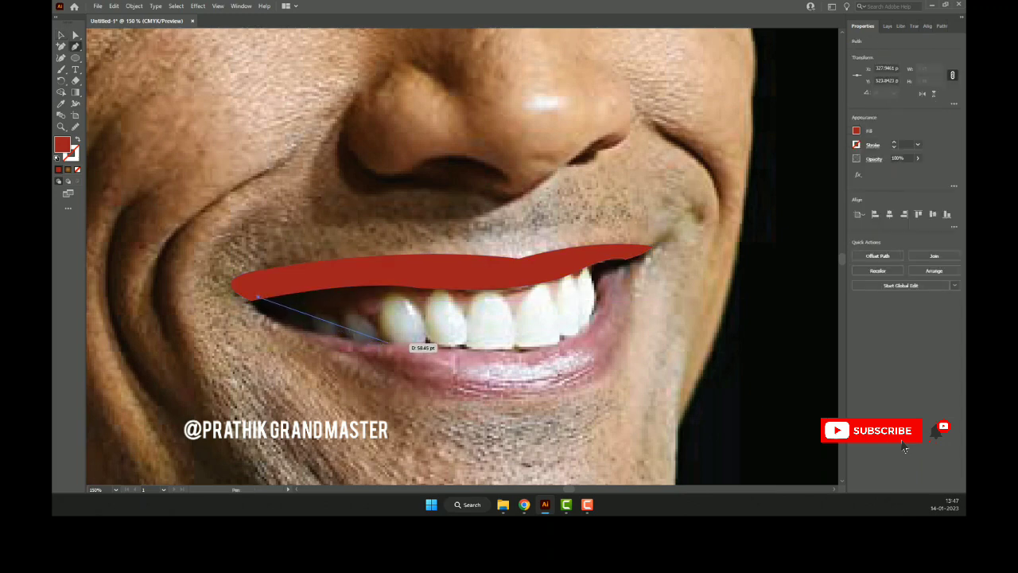
pyautogui.moveTo(390, 344); pyautogui.dragTo(477, 347)
pyautogui.moveTo(390, 344); pyautogui.dragTo(412, 345)
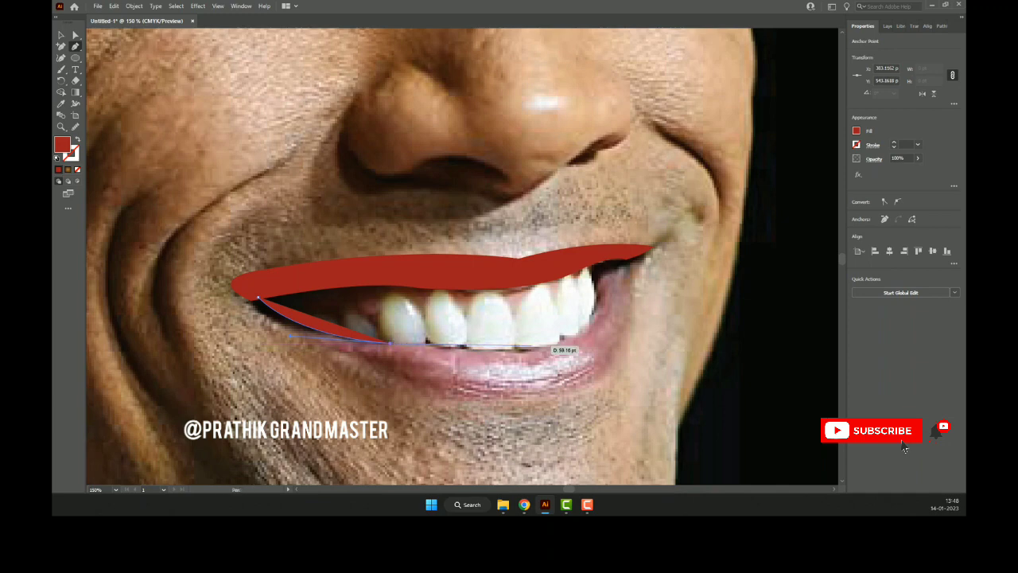
pyautogui.moveTo(569, 334); pyautogui.dragTo(592, 316)
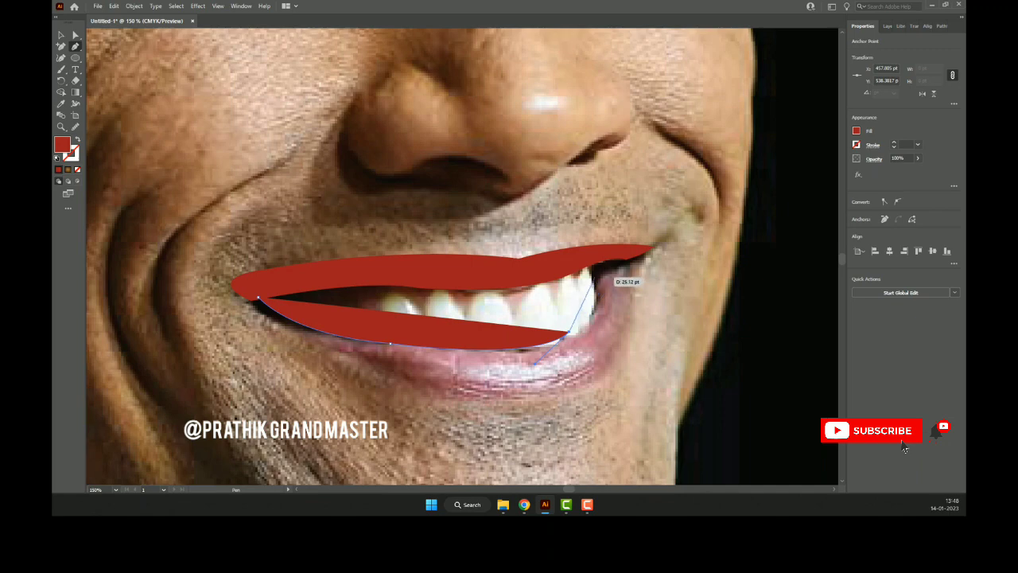
pyautogui.moveTo(595, 279)
pyautogui.mouseDown()
pyautogui.moveTo(591, 250)
pyautogui.moveTo(594, 275)
pyautogui.moveTo(657, 253)
pyautogui.moveTo(641, 287)
pyautogui.mouseUp()
pyautogui.press('ctrl')
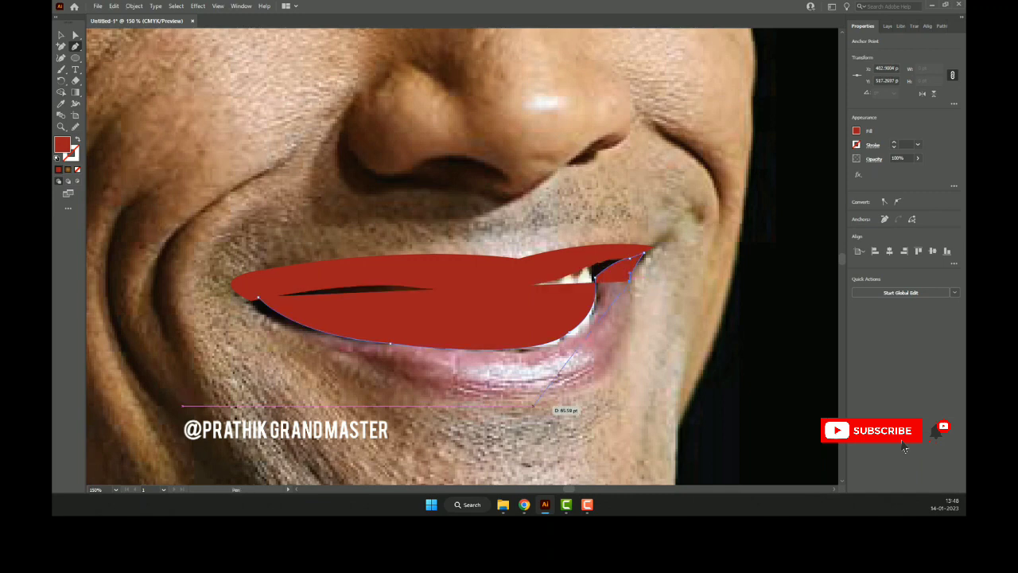
pyautogui.moveTo(529, 395)
pyautogui.mouseDown()
pyautogui.moveTo(579, 389)
pyautogui.moveTo(561, 395)
pyautogui.mouseUp()
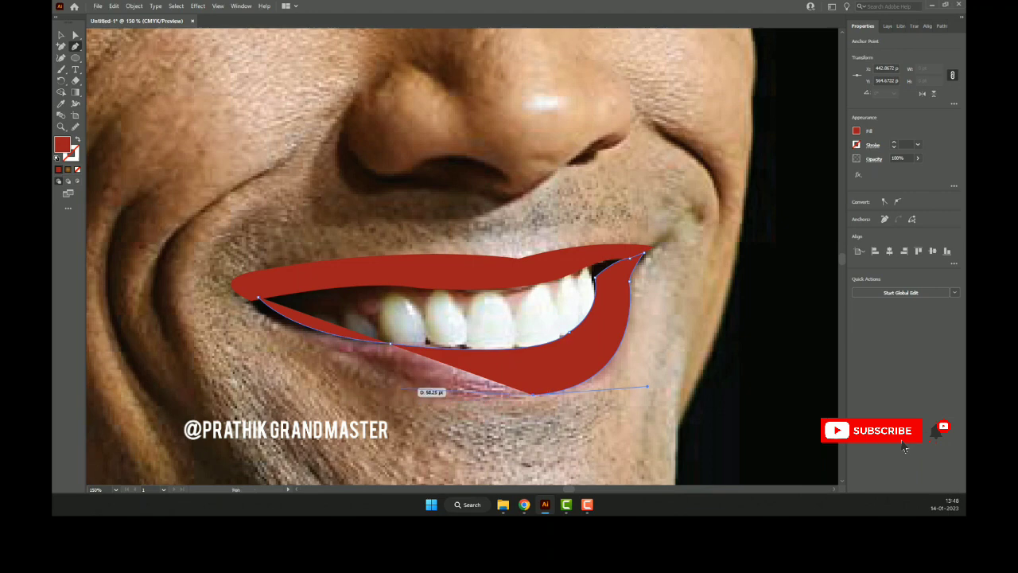
pyautogui.moveTo(364, 362)
pyautogui.mouseDown()
pyautogui.moveTo(354, 352)
pyautogui.moveTo(388, 366)
pyautogui.mouseUp()
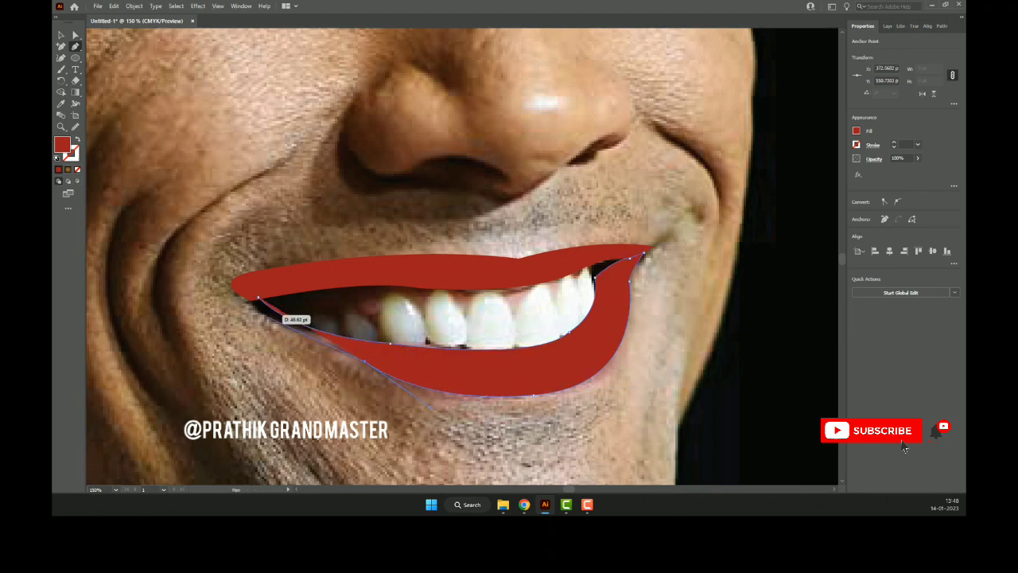
pyautogui.keyDown('ctrl'); pyautogui.click(261, 312); pyautogui.keyUp('ctrl')
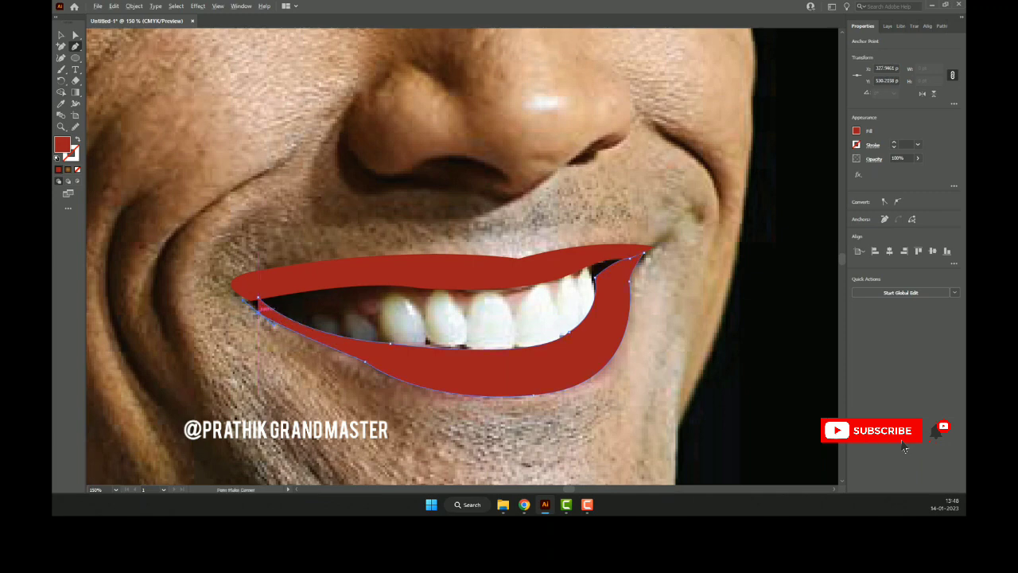
pyautogui.moveTo(258, 301); pyautogui.dragTo(259, 295)
# - Select both red lip shapes and make them a single compound path
pyautogui.press('v')
pyautogui.hotkey('ctrl', 'shift', 'a')
pyautogui.hotkey('ctrl', '-')
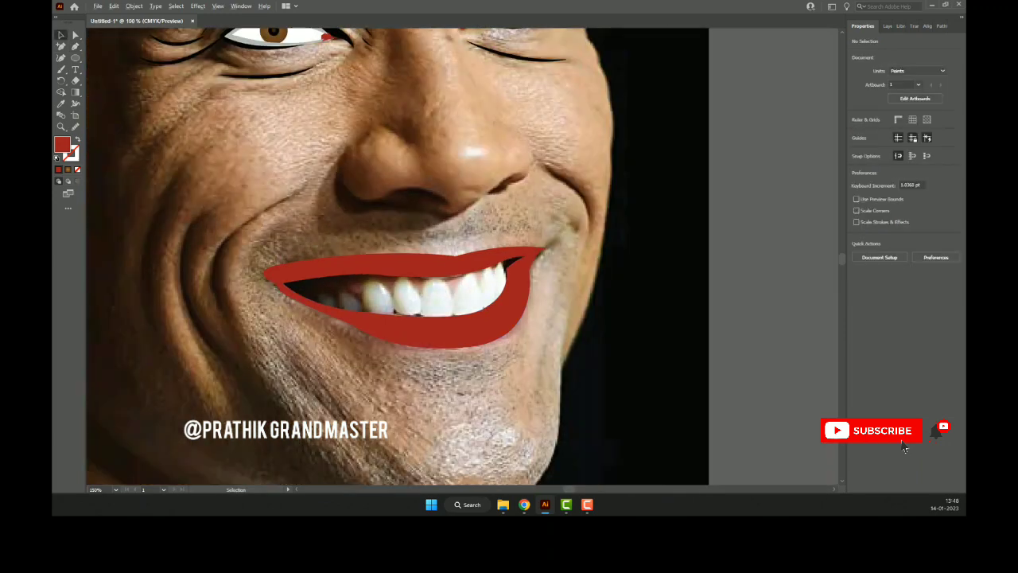
pyautogui.hotkey('ctrl', '-')
pyautogui.hotkey('ctrl', '-')
pyautogui.hotkey('ctrl', '+')
pyautogui.hotkey('ctrl', 'z')
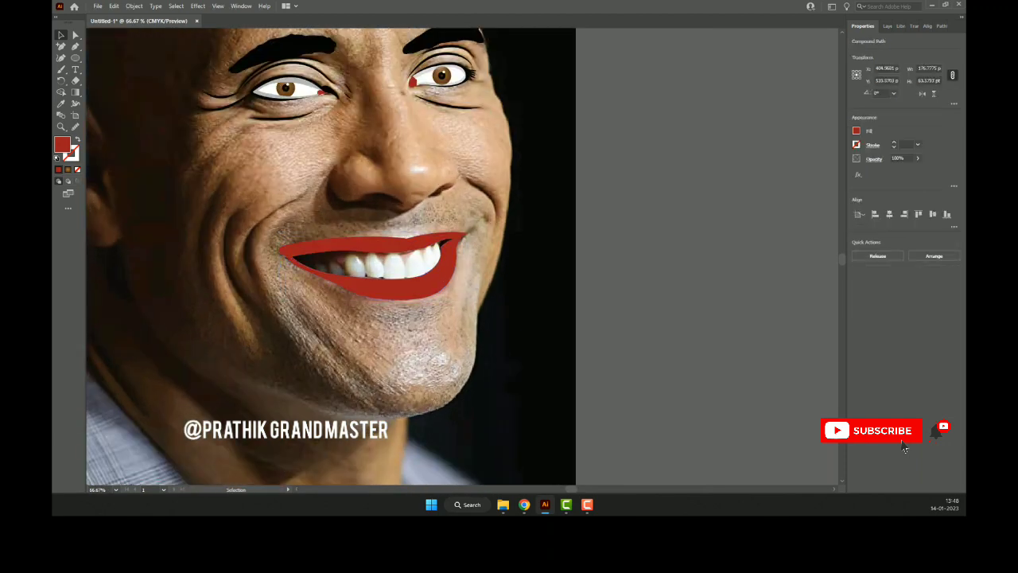
pyautogui.hotkey('ctrl', 'shift', 'a')
pyautogui.hotkey('ctrl', '+')
pyautogui.hotkey('ctrl', '+')
pyautogui.hotkey('ctrl', '+')
pyautogui.hotkey('ctrl', 'a')
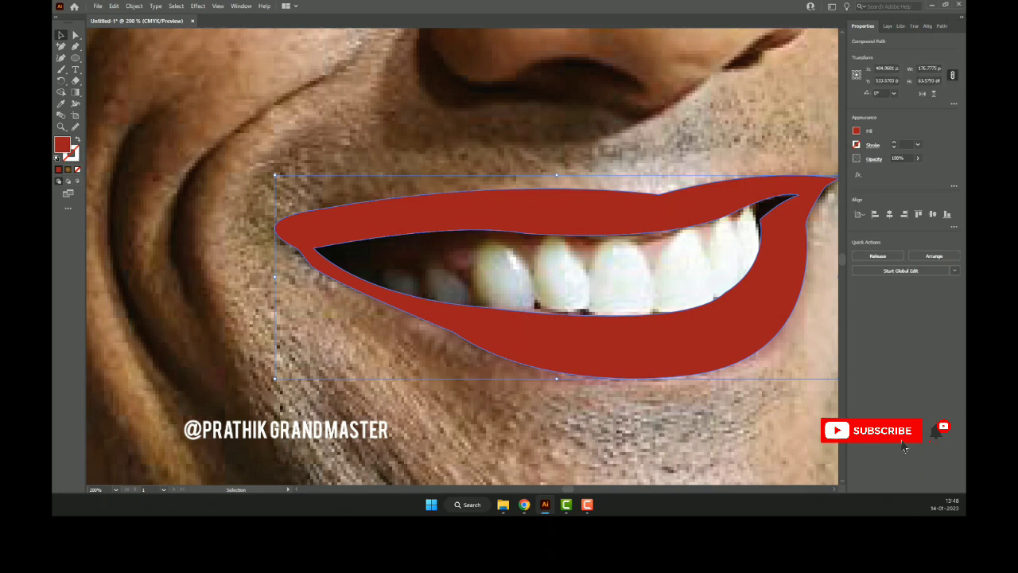
pyautogui.press('i')
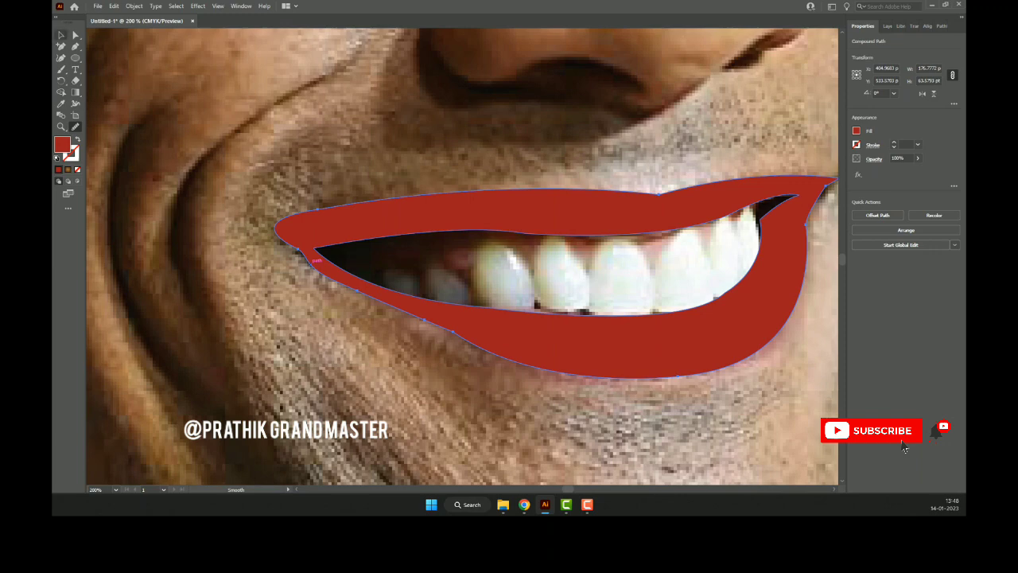
# - Zoom out to check the merged lips against the whole face, then zoom back onto the mouth
pyautogui.hotkey('ctrl', 'shift', 'a')
pyautogui.hotkey('ctrl', '1')
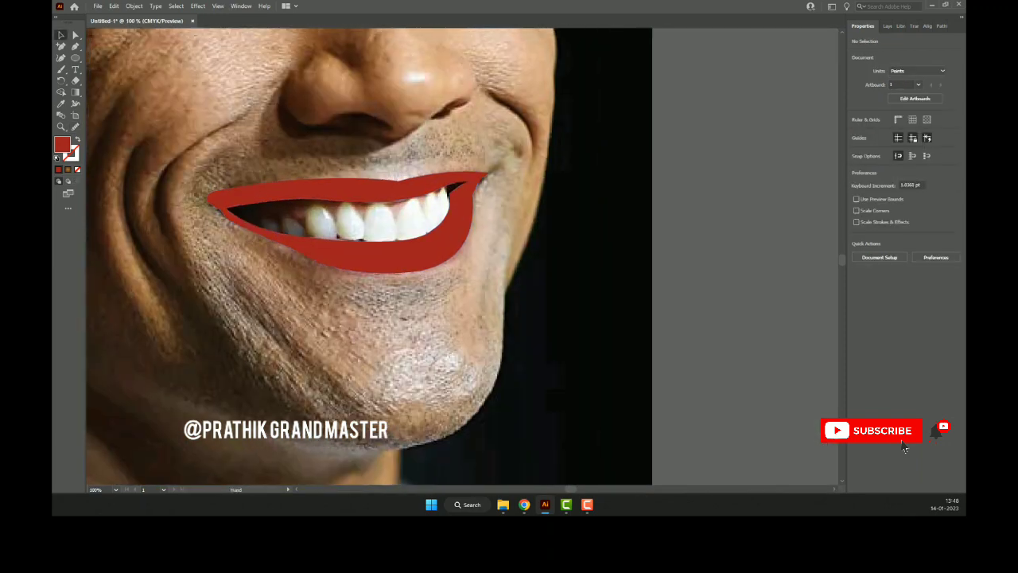
pyautogui.press('p')
pyautogui.hotkey('ctrl', '=')
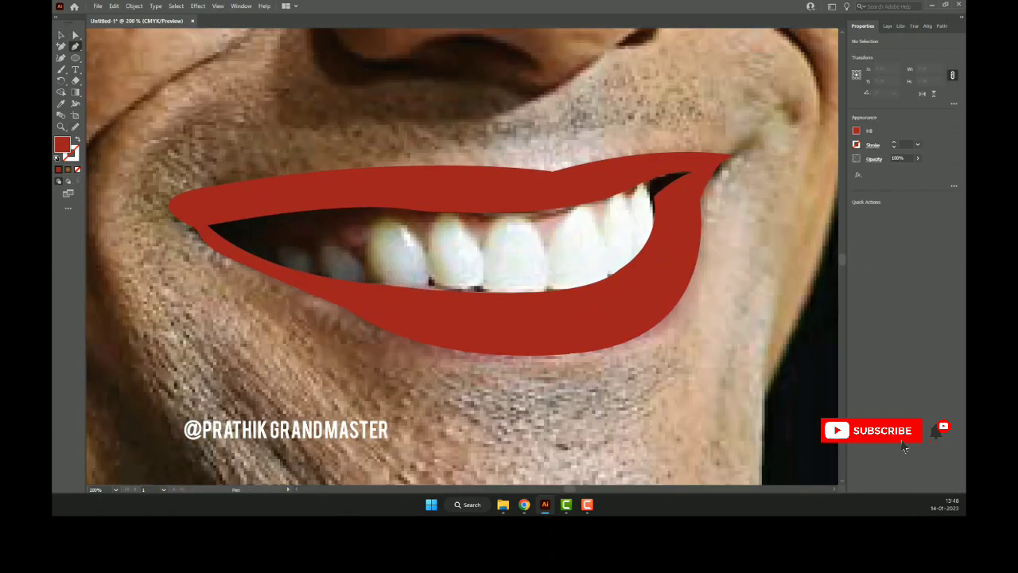
# - Outline the tops of the teeth with curved Pen points for the inner-mouth shape
pyautogui.moveTo(250, 252)
pyautogui.mouseDown()
pyautogui.moveTo(381, 272)
pyautogui.moveTo(395, 334)
pyautogui.mouseUp()
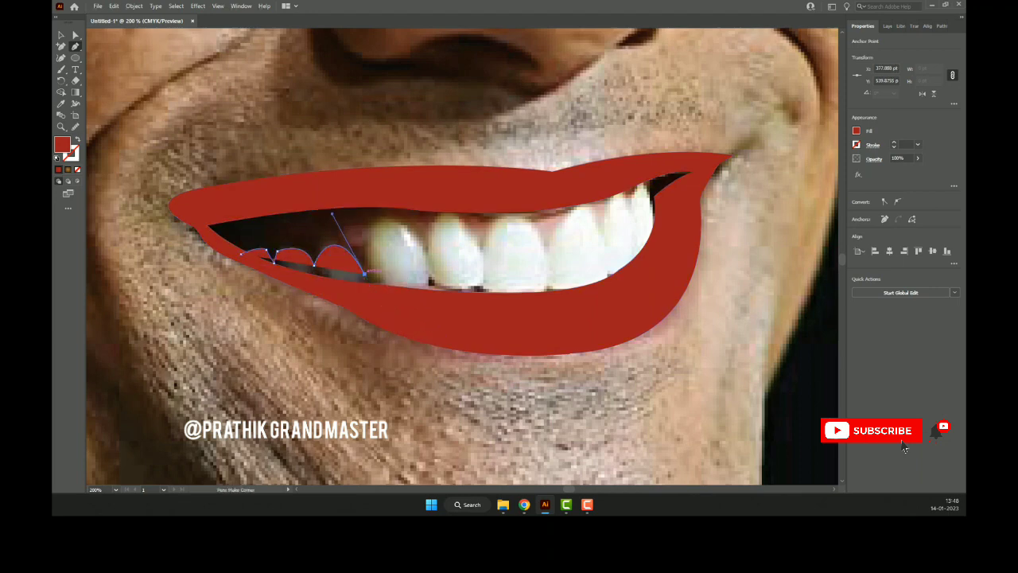
pyautogui.moveTo(426, 253); pyautogui.dragTo(476, 352)
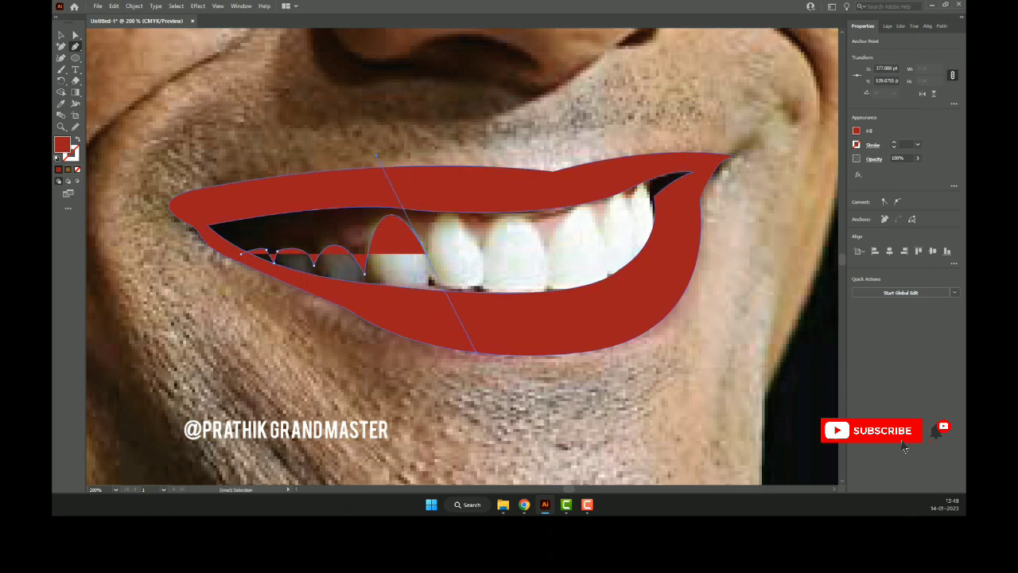
pyautogui.hotkey('ctrl', 'z')
pyautogui.moveTo(364, 273)
pyautogui.mouseDown()
pyautogui.moveTo(384, 216)
pyautogui.moveTo(473, 215)
pyautogui.moveTo(488, 288)
pyautogui.moveTo(513, 211)
pyautogui.moveTo(550, 256)
pyautogui.mouseUp()
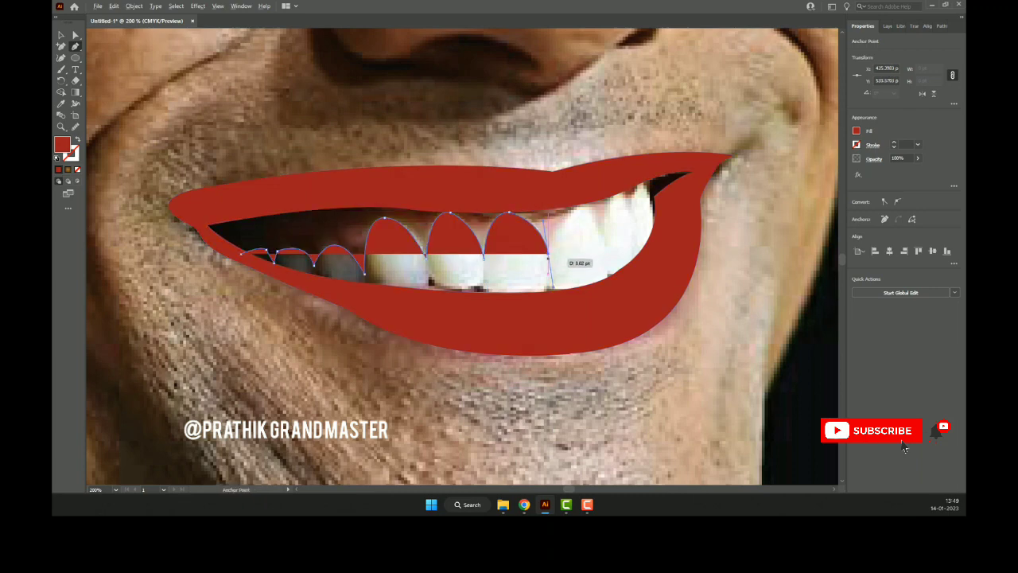
pyautogui.click(581, 200)
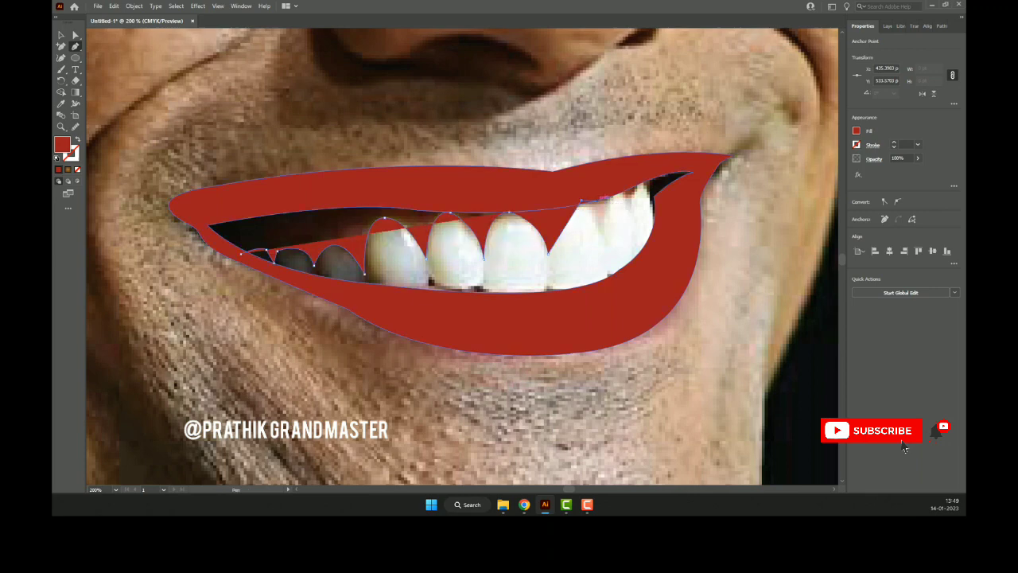
pyautogui.moveTo(580, 200); pyautogui.dragTo(590, 197)
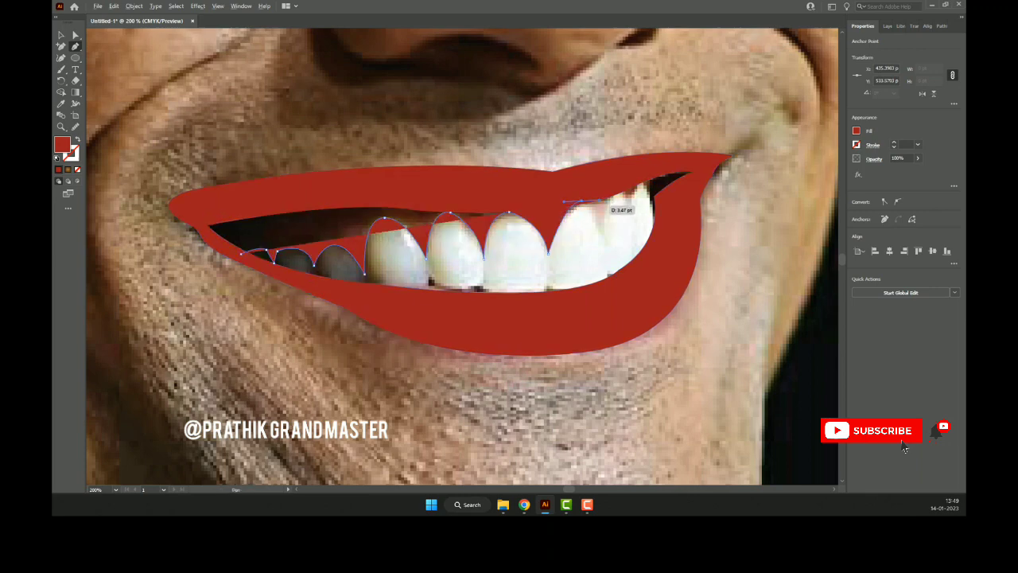
pyautogui.moveTo(606, 241); pyautogui.dragTo(606, 271)
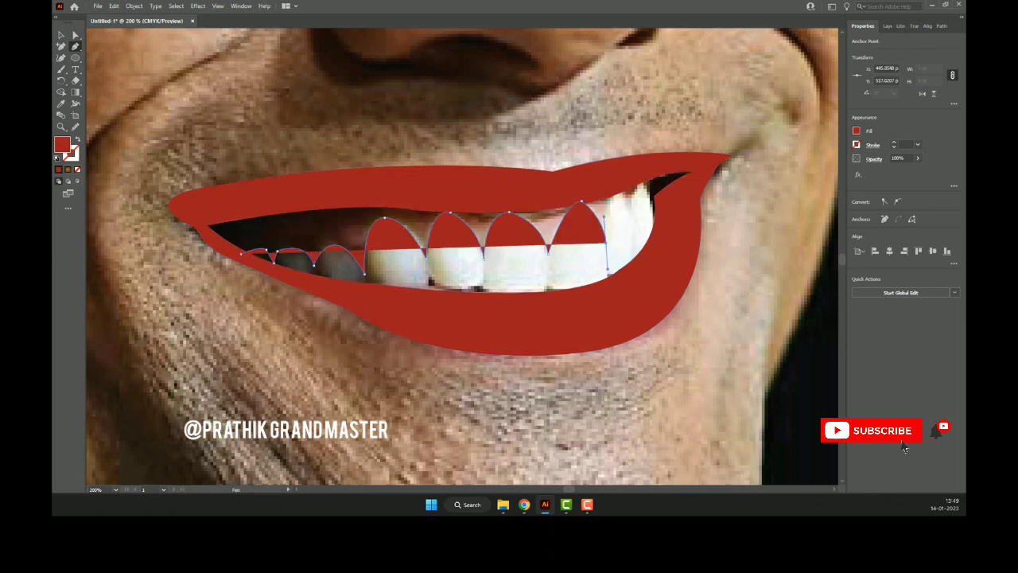
pyautogui.moveTo(609, 194)
pyautogui.mouseDown()
pyautogui.moveTo(625, 186)
pyautogui.moveTo(646, 215)
pyautogui.moveTo(659, 182)
pyautogui.moveTo(673, 197)
pyautogui.moveTo(660, 195)
pyautogui.mouseUp()
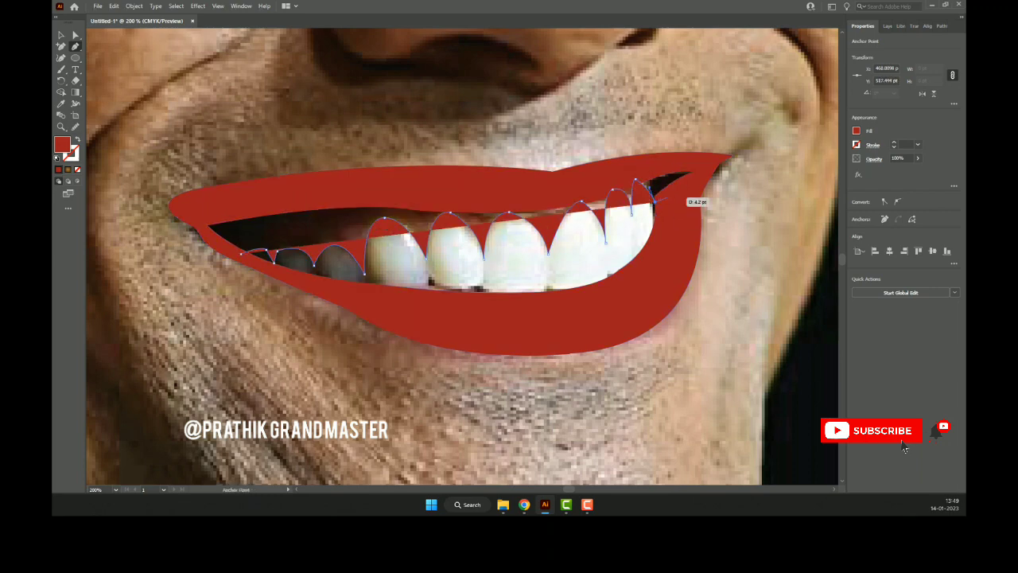
# - Close the inner-mouth outline along the upper lip and around the left lip corner
pyautogui.click(681, 190)
pyautogui.click(694, 166)
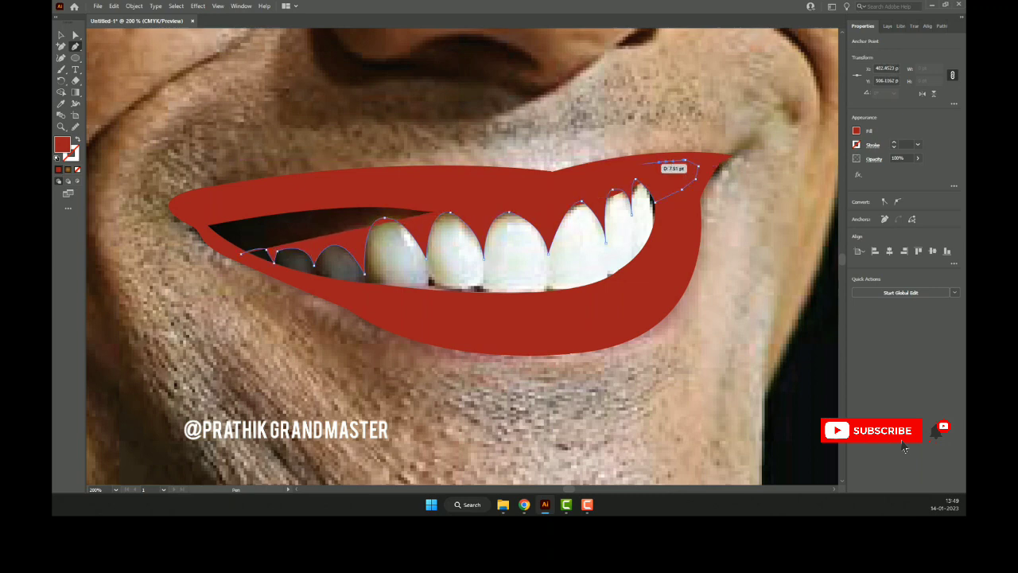
pyautogui.click(640, 165)
pyautogui.click(590, 175)
pyautogui.click(521, 189)
pyautogui.click(459, 182)
pyautogui.click(340, 182)
pyautogui.click(285, 181)
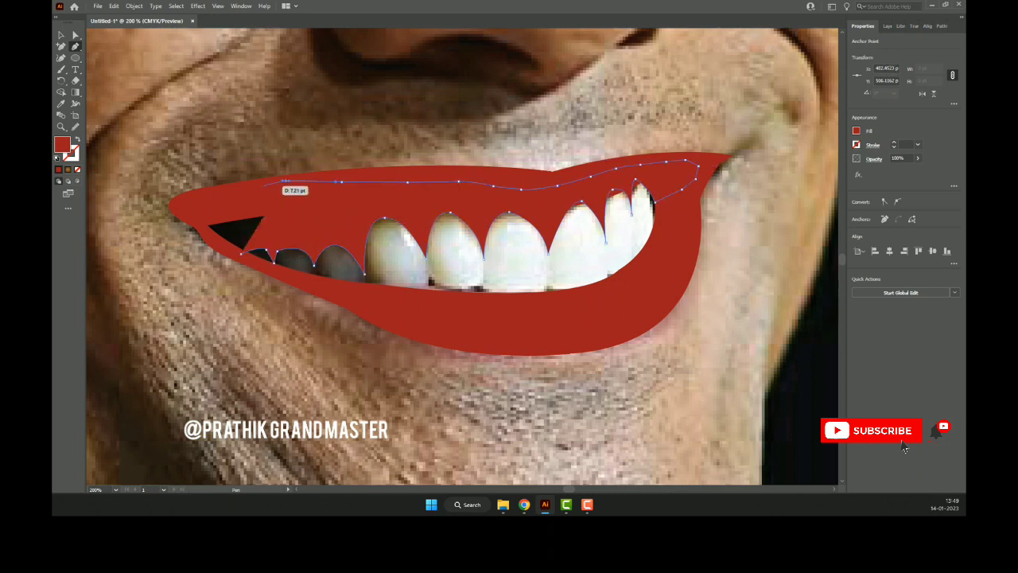
pyautogui.click(230, 191)
pyautogui.click(201, 208)
pyautogui.click(201, 221)
pyautogui.click(241, 253)
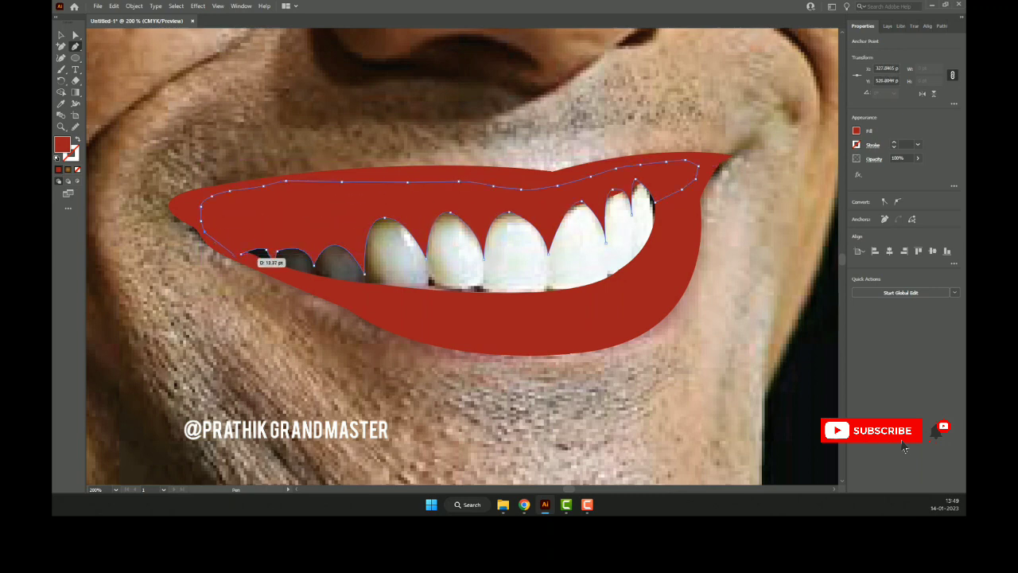
pyautogui.moveTo(258, 255); pyautogui.dragTo(262, 251)
# - Fill the inner-mouth shape with dark maroon 660423
pyautogui.doubleClick(61, 144)
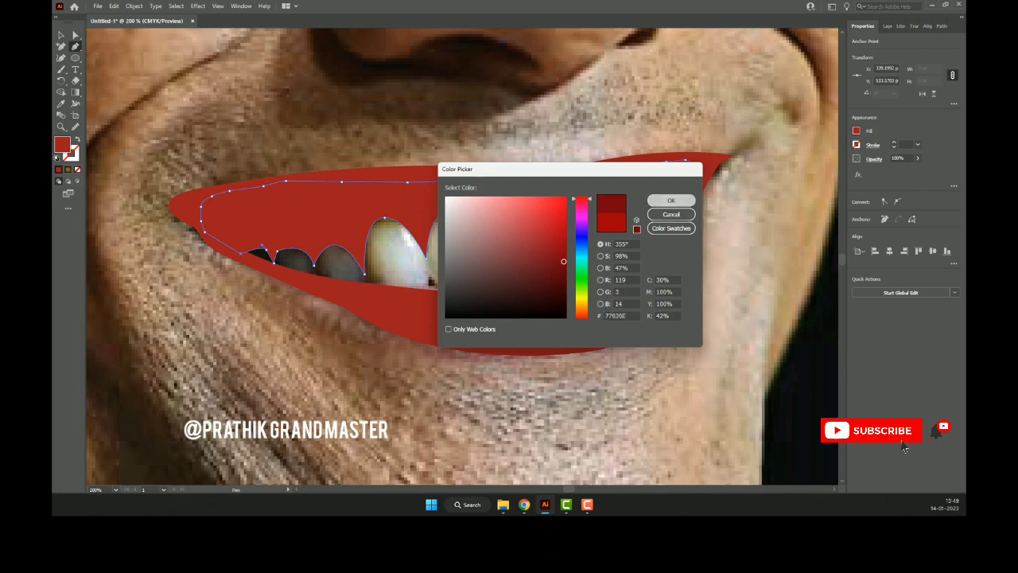
pyautogui.click(671, 201)
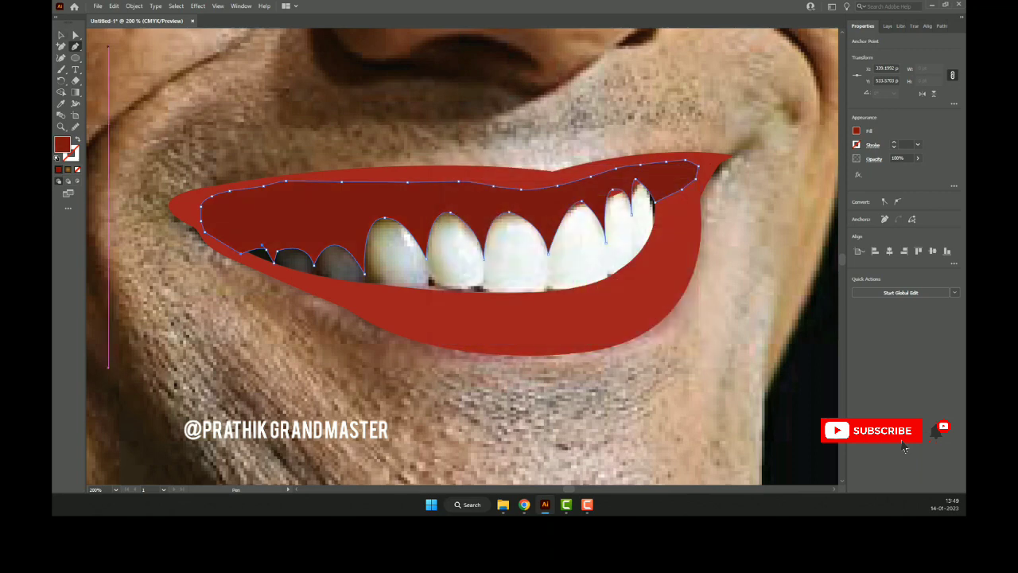
pyautogui.doubleClick(61, 144)
pyautogui.moveTo(581, 199); pyautogui.dragTo(581, 206)
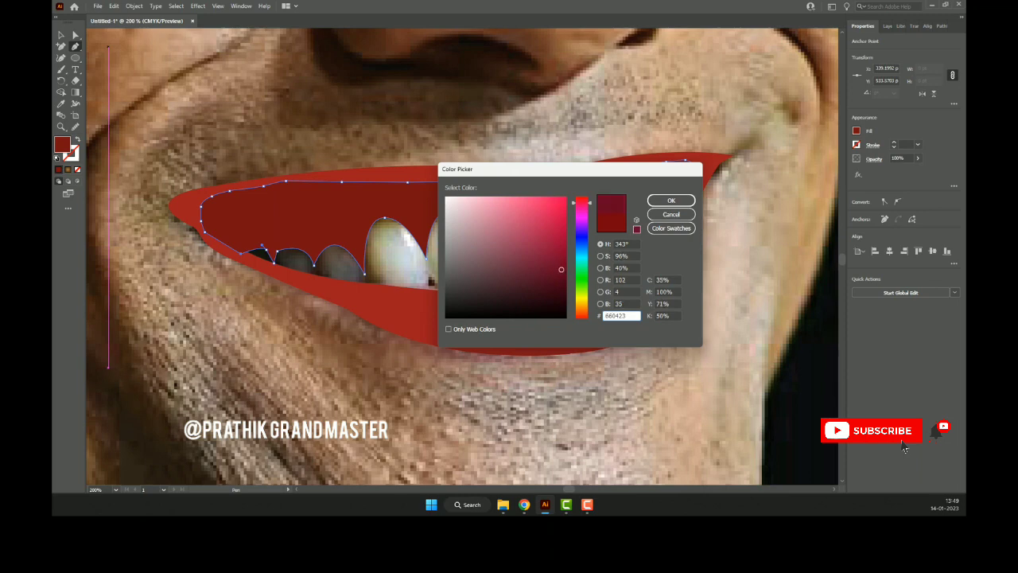
pyautogui.click(670, 201)
# - Combine the inner mouth and red lips into one compound path and deselect
pyautogui.press('v')
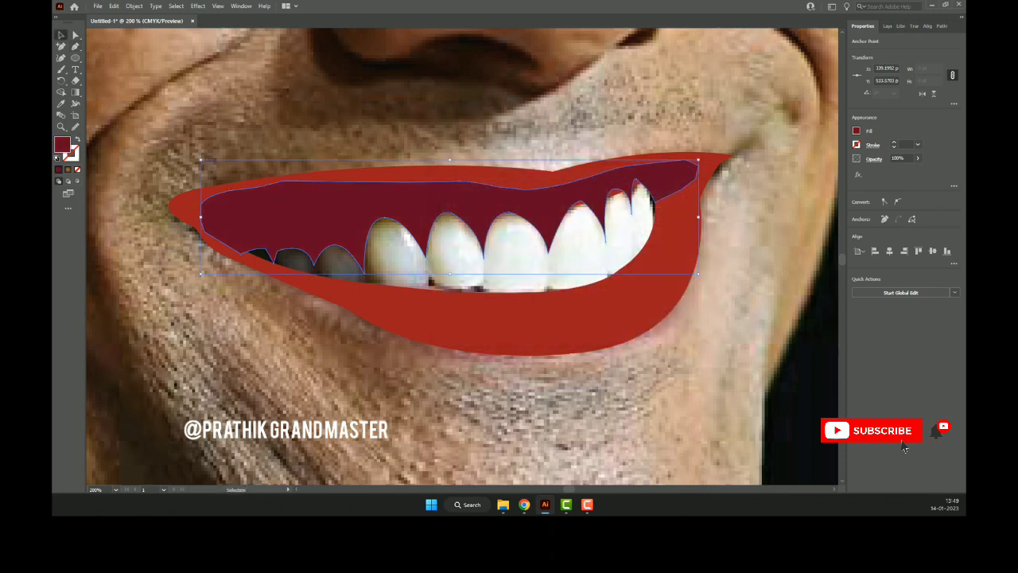
pyautogui.hotkey('ctrl', '8')
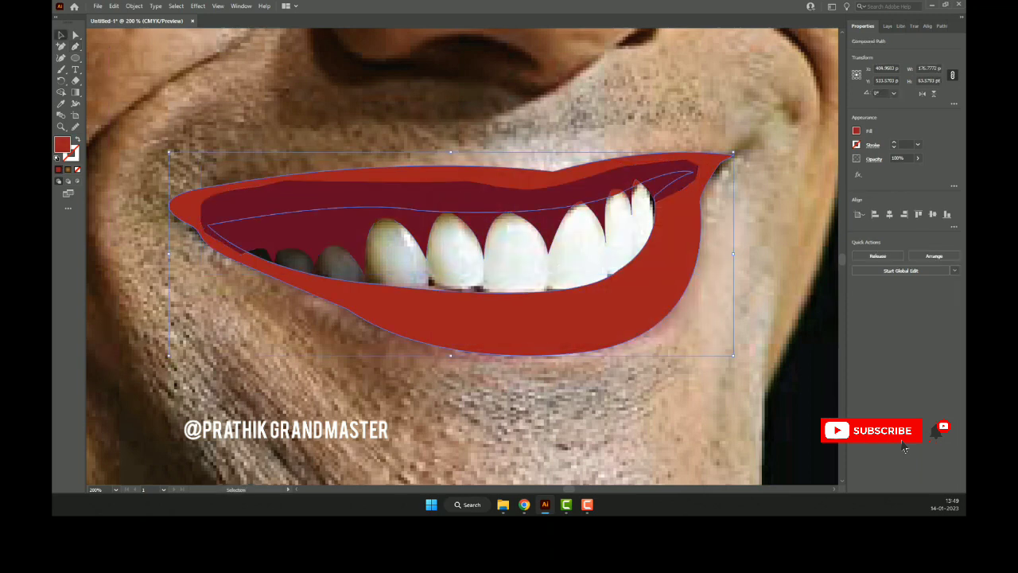
pyautogui.hotkey('ctrl', 'shift', 'a')
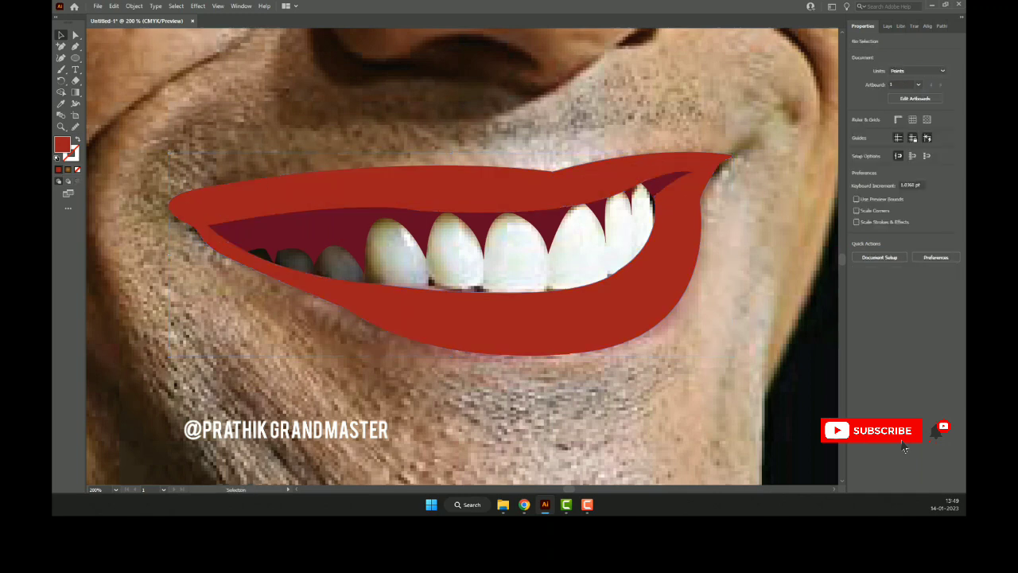
pyautogui.press('l')
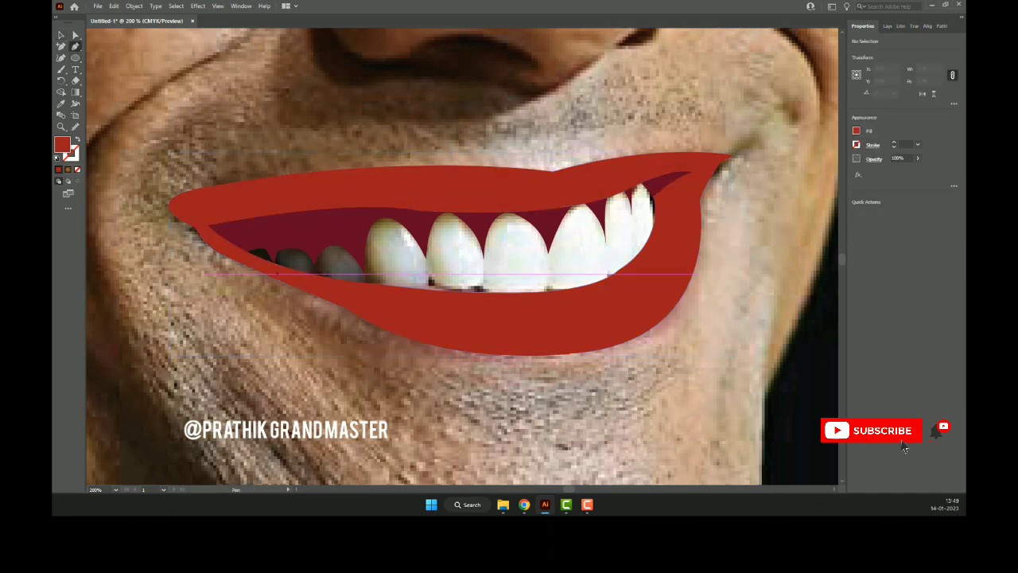
# - Trace the lower teeth edge from the left mouth corner to the right end
pyautogui.moveTo(242, 239); pyautogui.dragTo(253, 257)
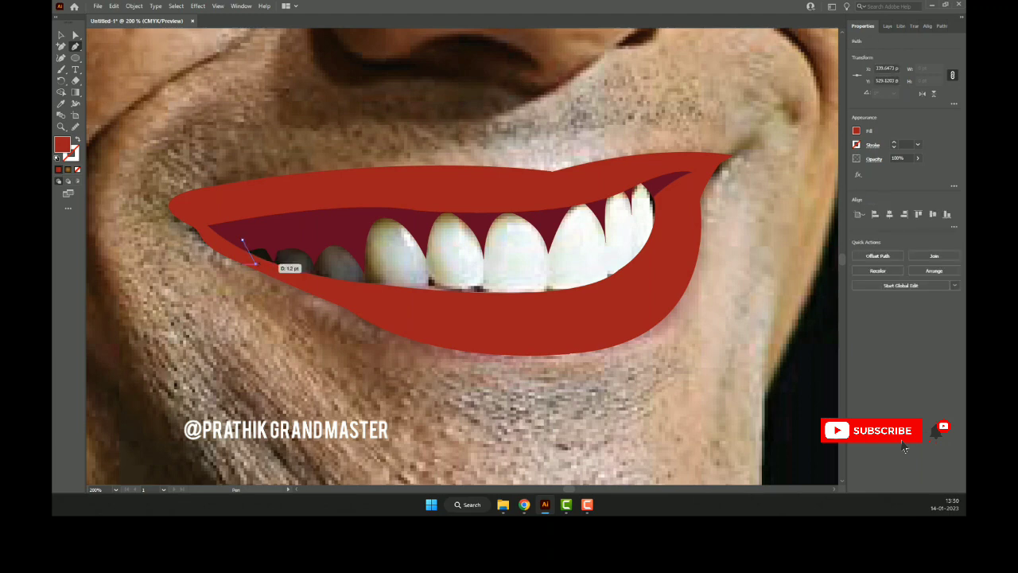
pyautogui.moveTo(363, 295)
pyautogui.mouseDown()
pyautogui.moveTo(431, 282)
pyautogui.moveTo(430, 296)
pyautogui.moveTo(493, 272)
pyautogui.mouseUp()
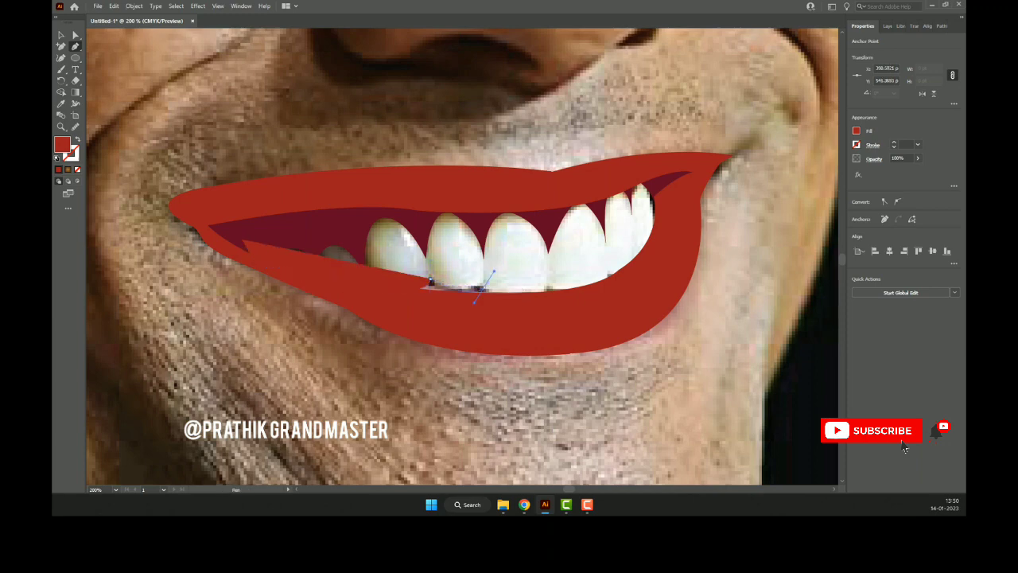
pyautogui.click(482, 288)
pyautogui.moveTo(502, 272)
pyautogui.mouseDown()
pyautogui.moveTo(552, 297)
pyautogui.moveTo(549, 286)
pyautogui.mouseUp()
pyautogui.moveTo(591, 289)
pyautogui.mouseDown()
pyautogui.moveTo(614, 285)
pyautogui.moveTo(605, 255)
pyautogui.moveTo(645, 270)
pyautogui.mouseUp()
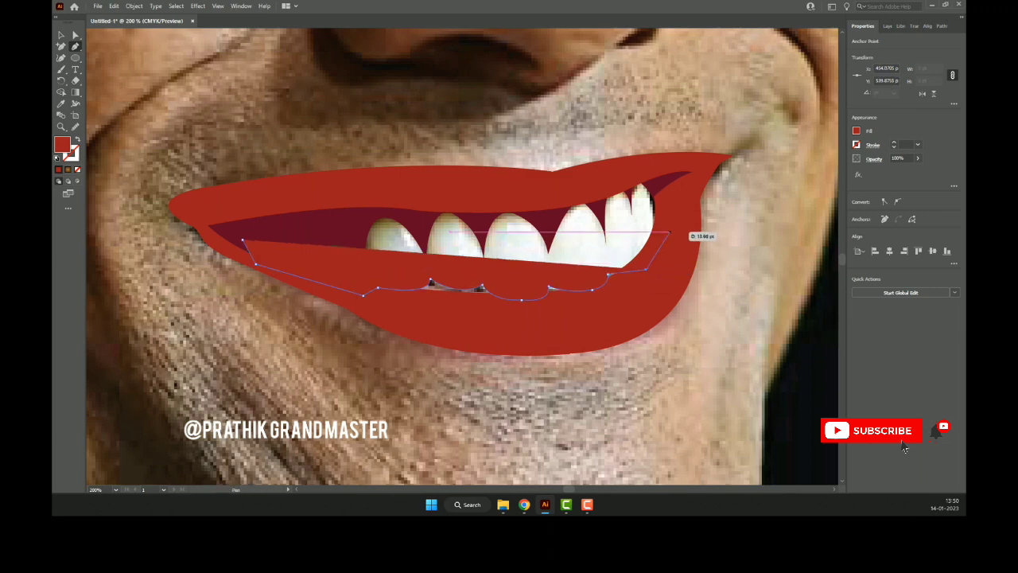
pyautogui.moveTo(656, 231); pyautogui.dragTo(667, 228)
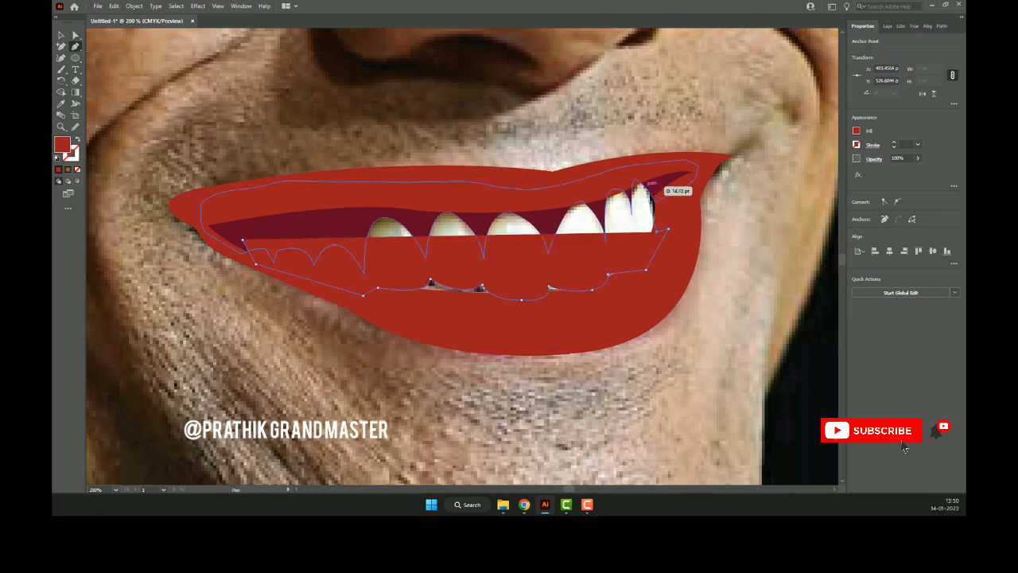
# - Close the teeth outline along the gum line and fill the shape white
pyautogui.moveTo(646, 183); pyautogui.dragTo(632, 173)
pyautogui.click(664, 179)
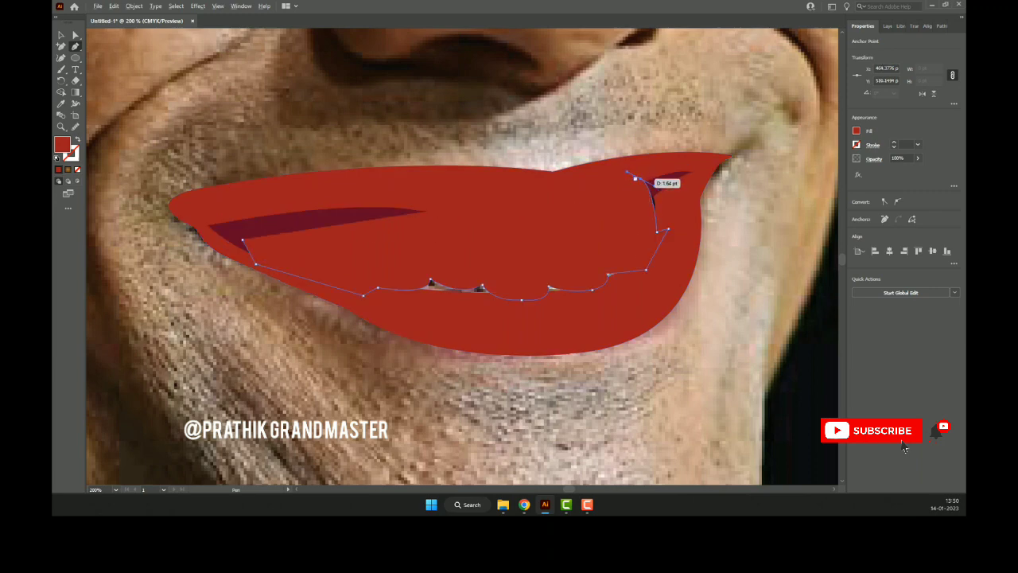
pyautogui.moveTo(495, 189); pyautogui.dragTo(228, 209)
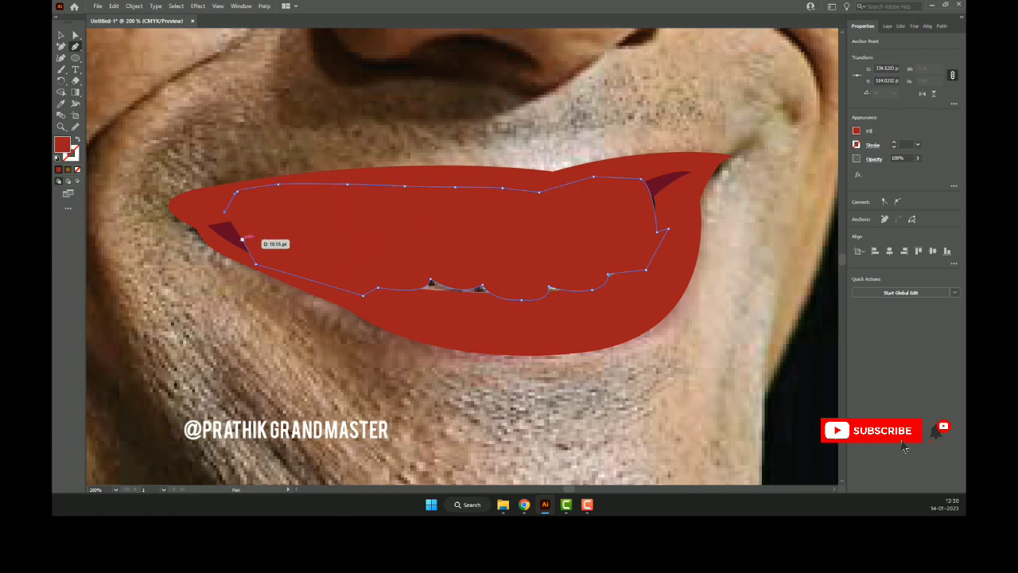
pyautogui.moveTo(237, 208); pyautogui.dragTo(225, 212)
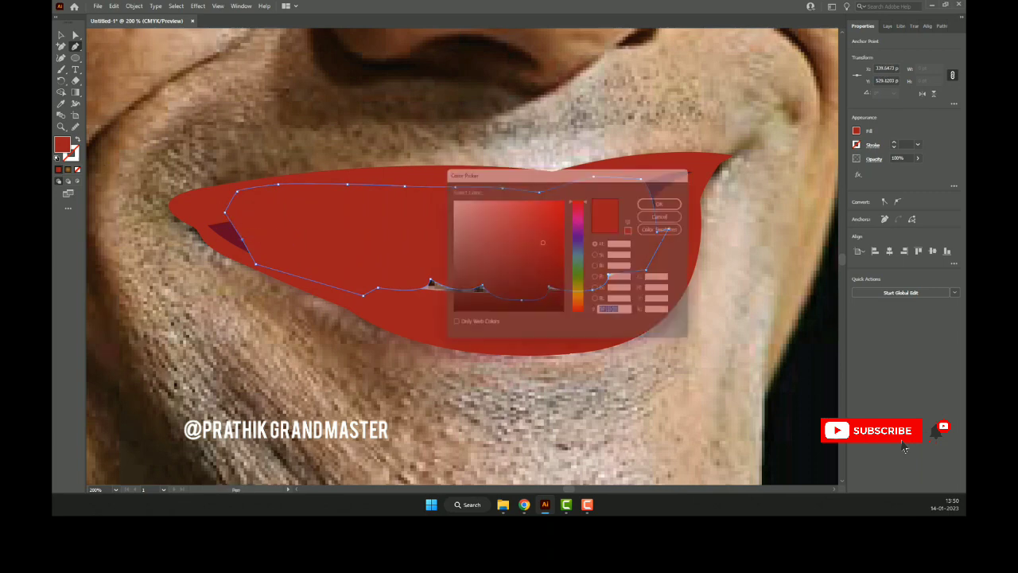
pyautogui.click(670, 199)
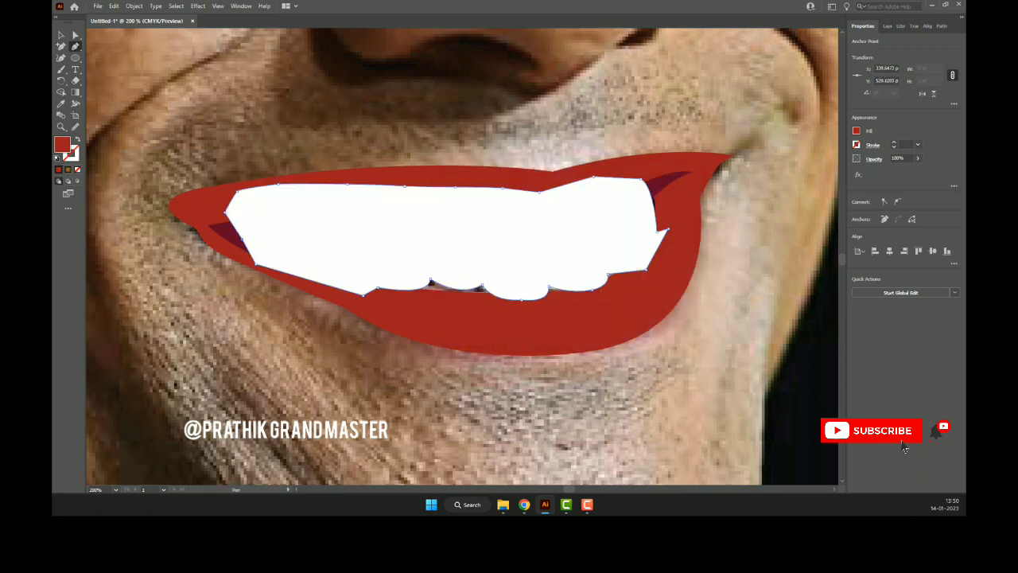
pyautogui.click(60, 36)
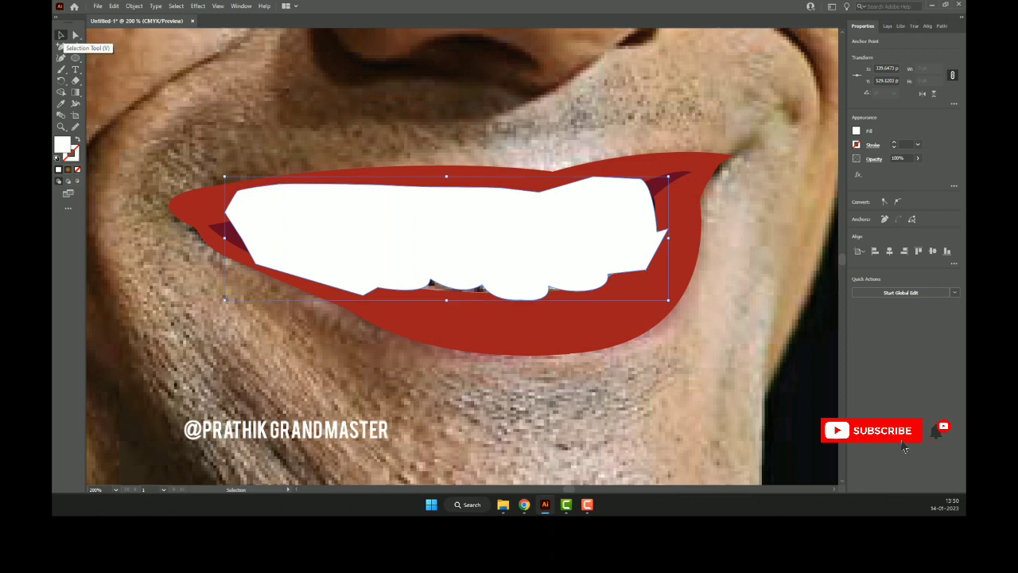
# - Send the white teeth shape behind the gums and zoom in on the mouth
pyautogui.hotkey('ctrl', '7')
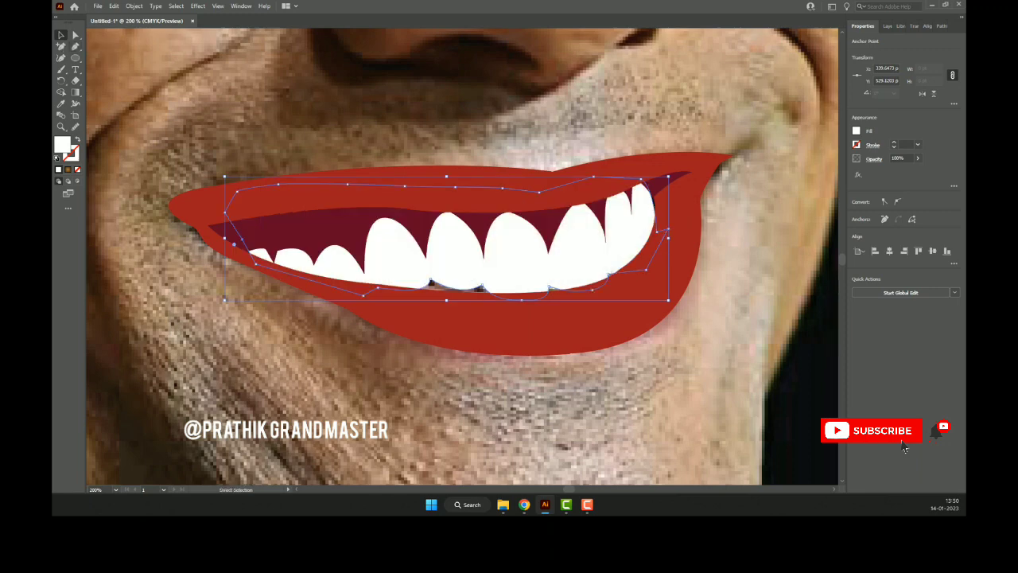
pyautogui.hotkey('ctrl', 'shift', 'a')
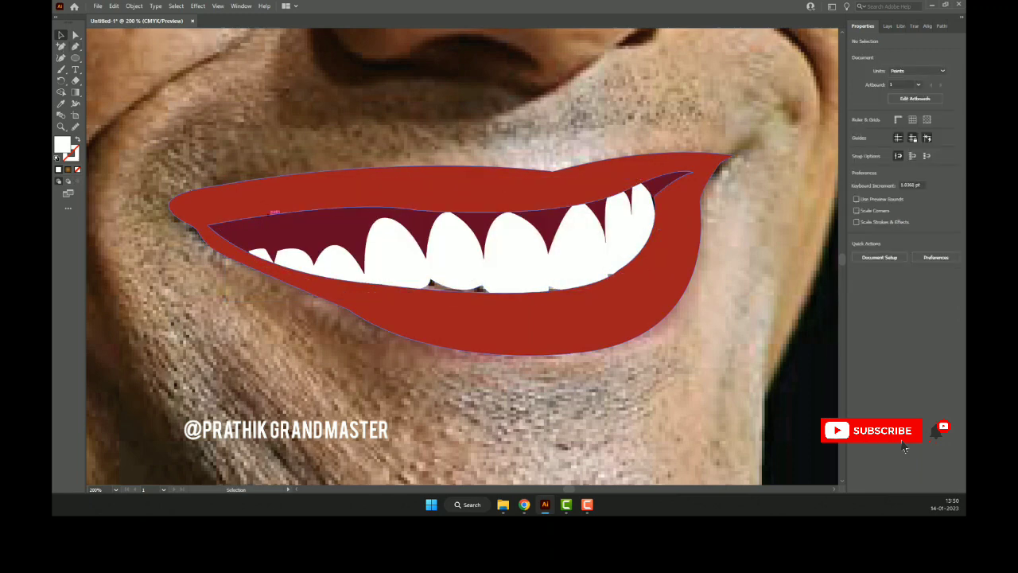
pyautogui.hotkey('ctrl', '1')
pyautogui.hotkey('ctrl', '-')
pyautogui.hotkey('ctrl', '-')
pyautogui.hotkey('ctrl', '1')
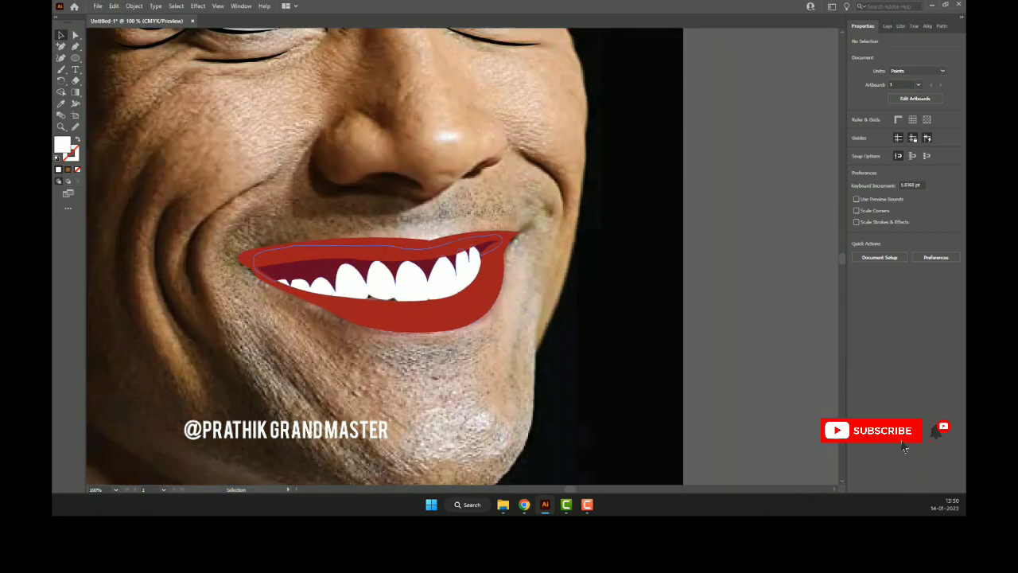
pyautogui.hotkey('ctrl', '+')
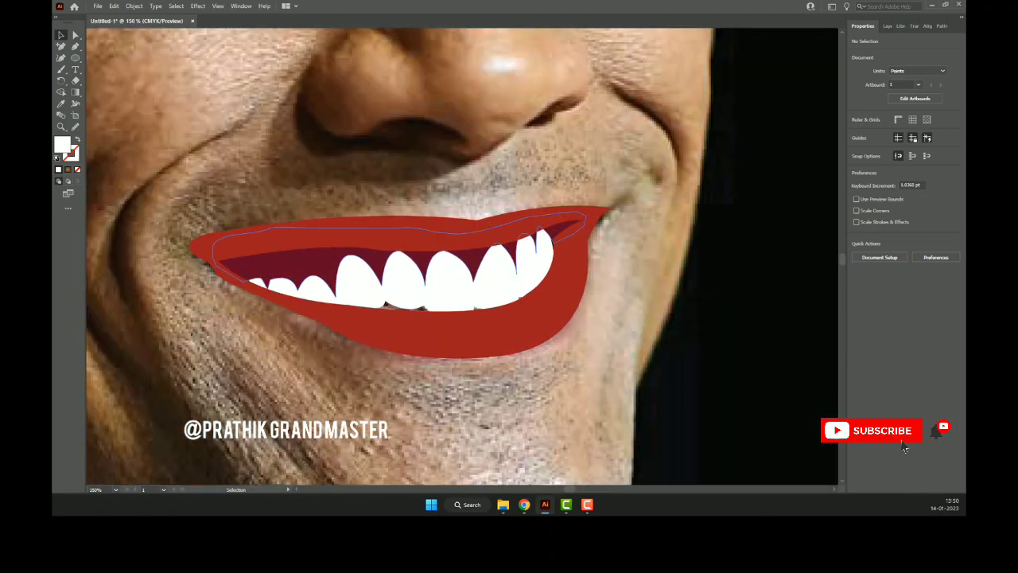
# - Make a slightly offset duplicate of the teeth and place it back behind the gums
pyautogui.moveTo(397, 271); pyautogui.dragTo(393, 271)
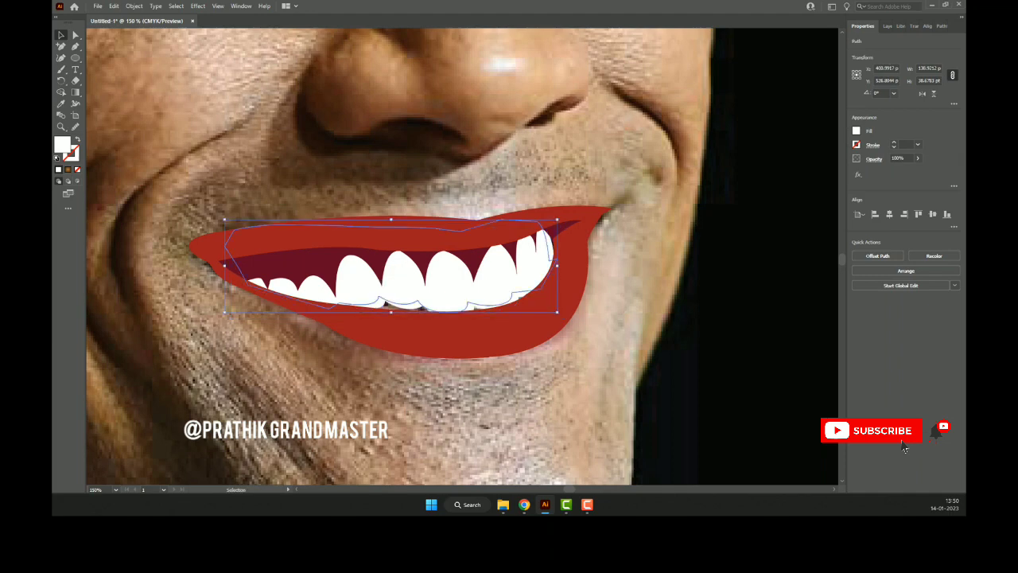
pyautogui.press('a')
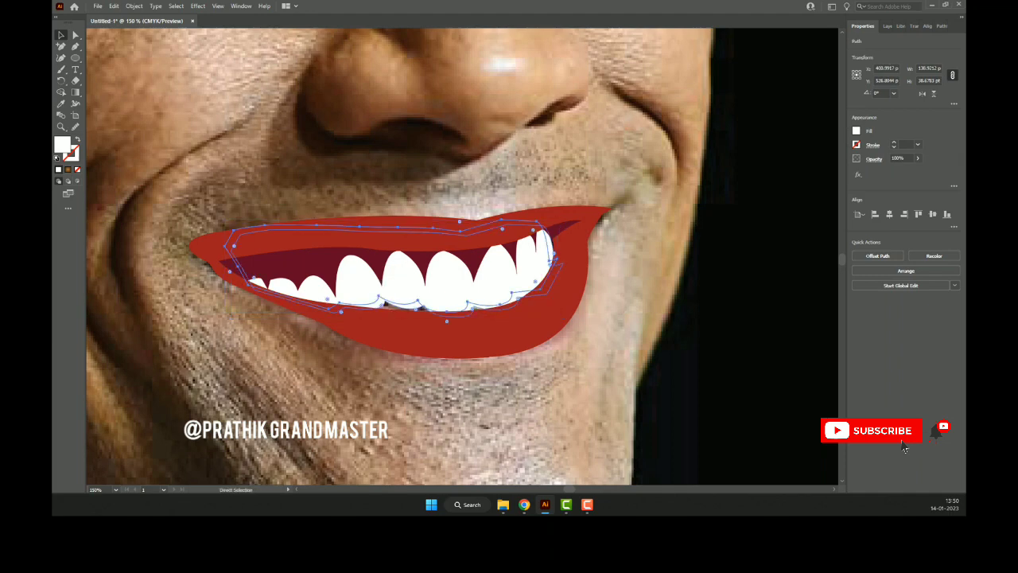
pyautogui.hotkey('ctrl', 'shift', ']')
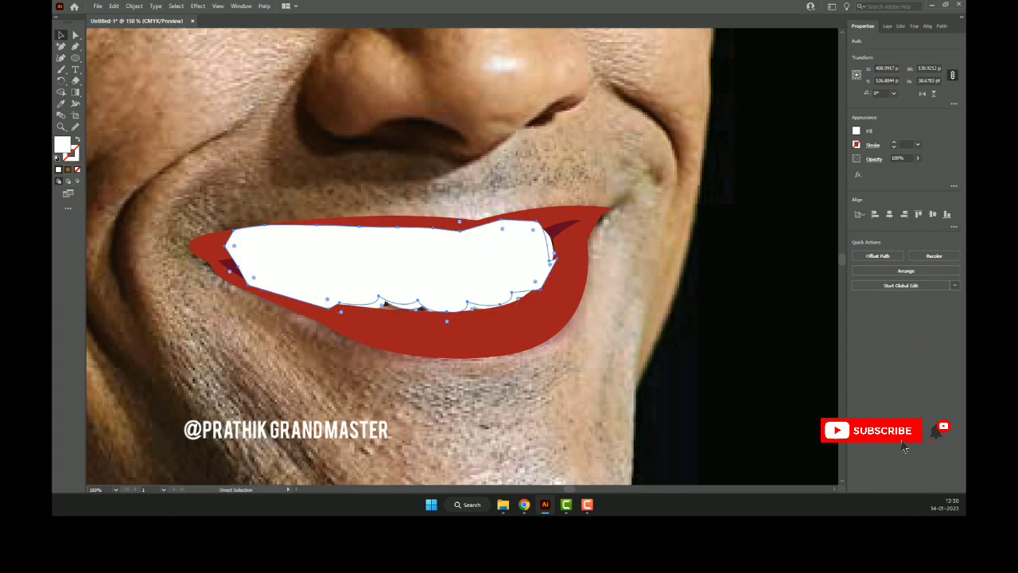
pyautogui.hotkey('ctrl', 'shift', '[')
pyautogui.press('v')
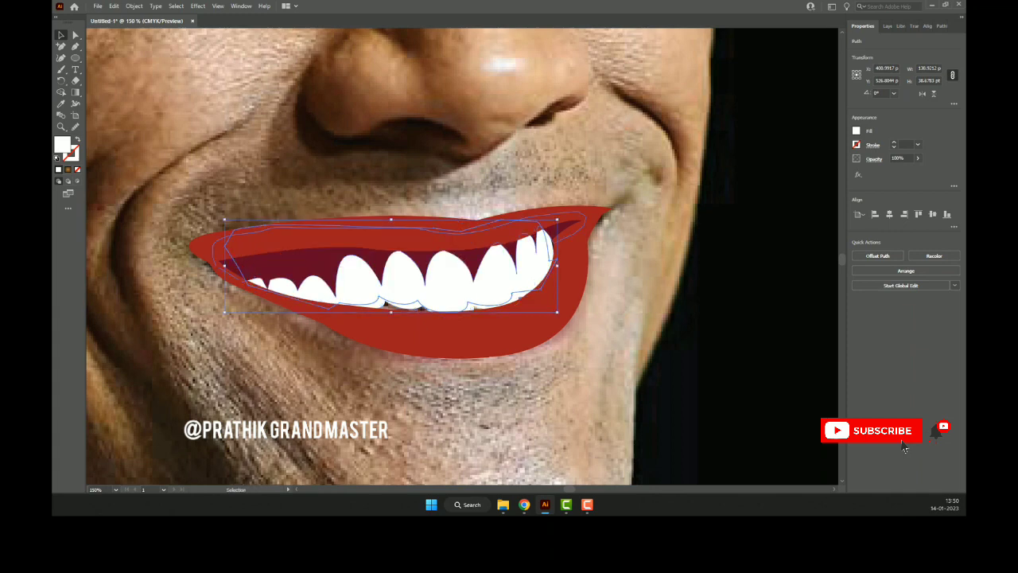
# - Fill the duplicate teeth light grey d9d9d9 and deselect
pyautogui.doubleClick(61, 144)
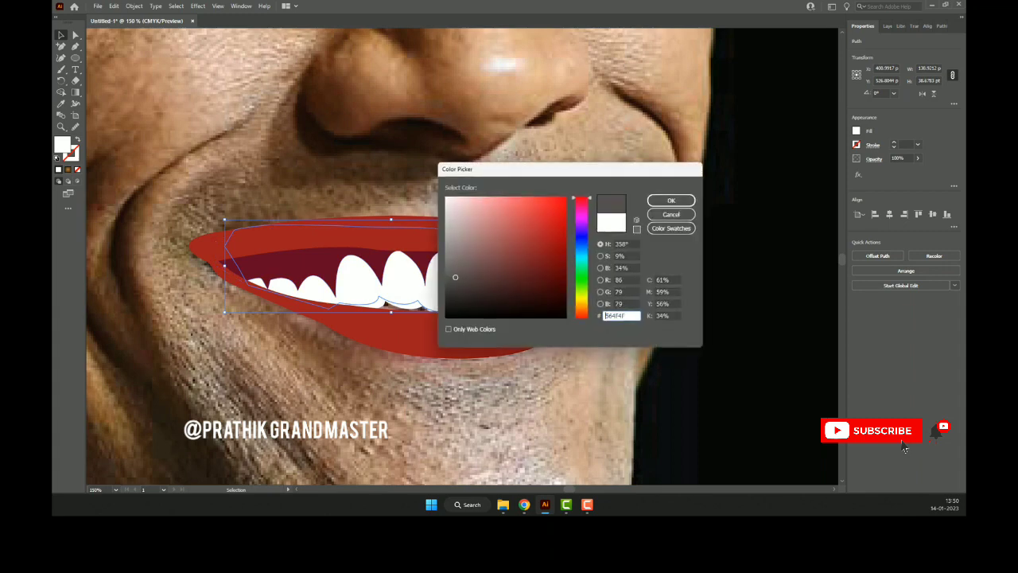
pyautogui.write('d9d9d9')
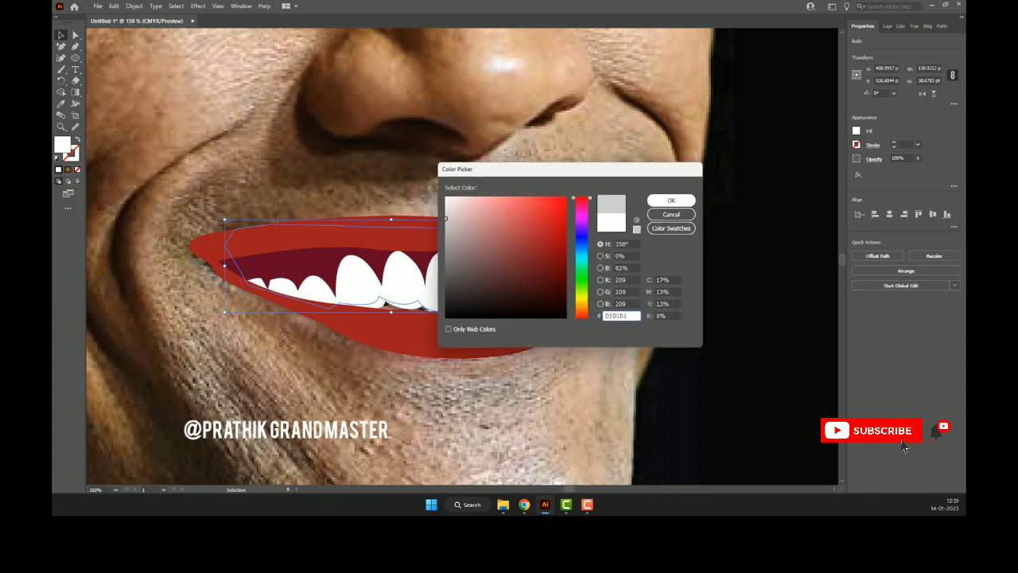
pyautogui.press('Return')
pyautogui.press('a')
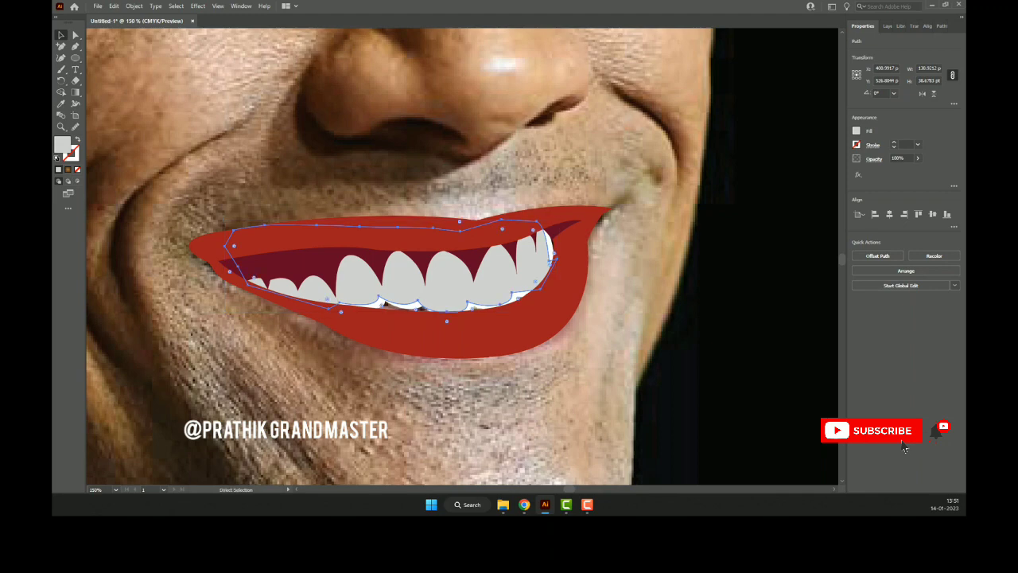
pyautogui.press('v')
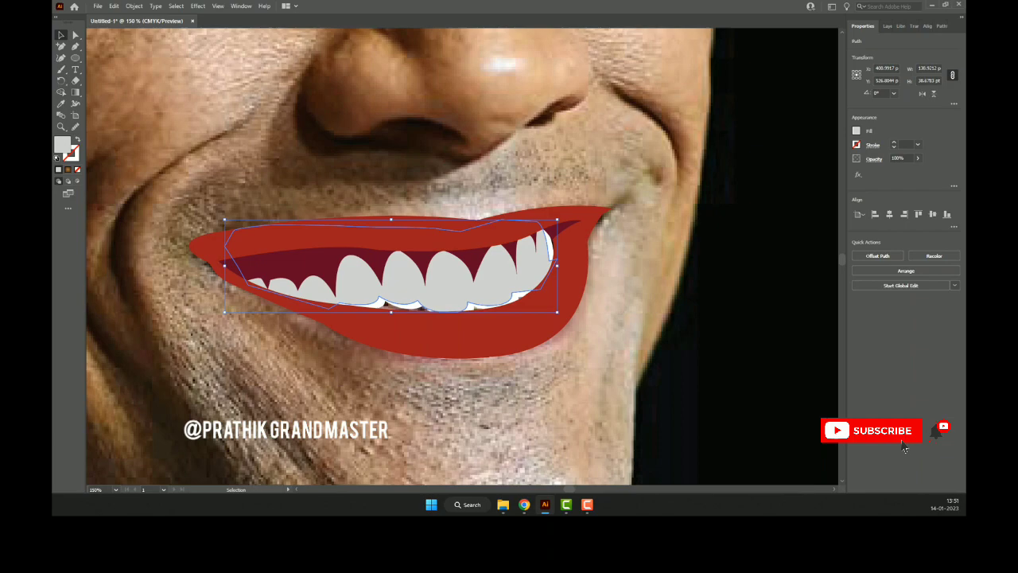
pyautogui.hotkey('ctrl', 'shift', 'a')
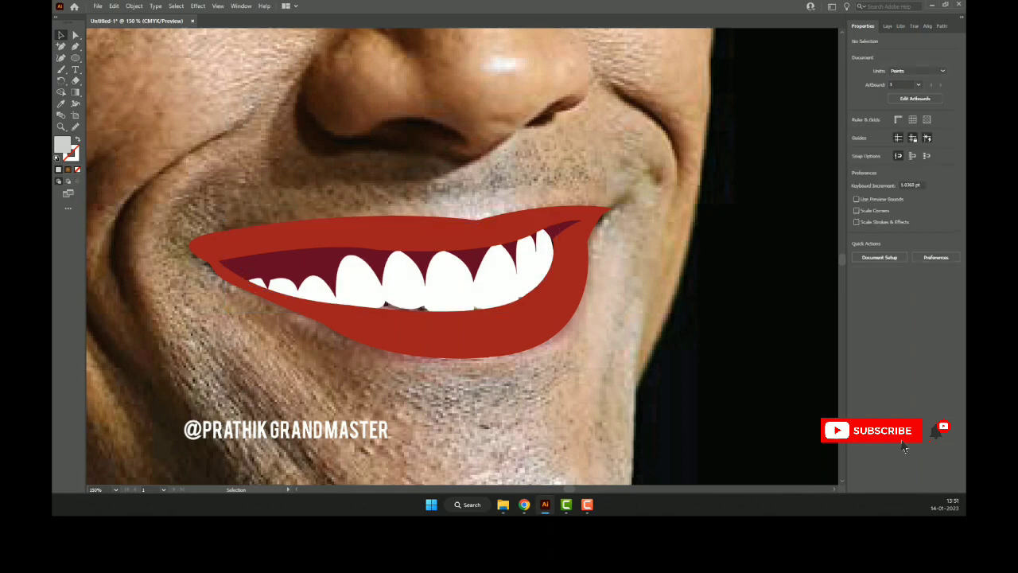
pyautogui.hotkey('ctrl', '-')
pyautogui.hotkey('ctrl', '-')
# - Set the inner-mouth shape's opacity to 100% and nudge it upward
pyautogui.hotkey('ctrl', '1')
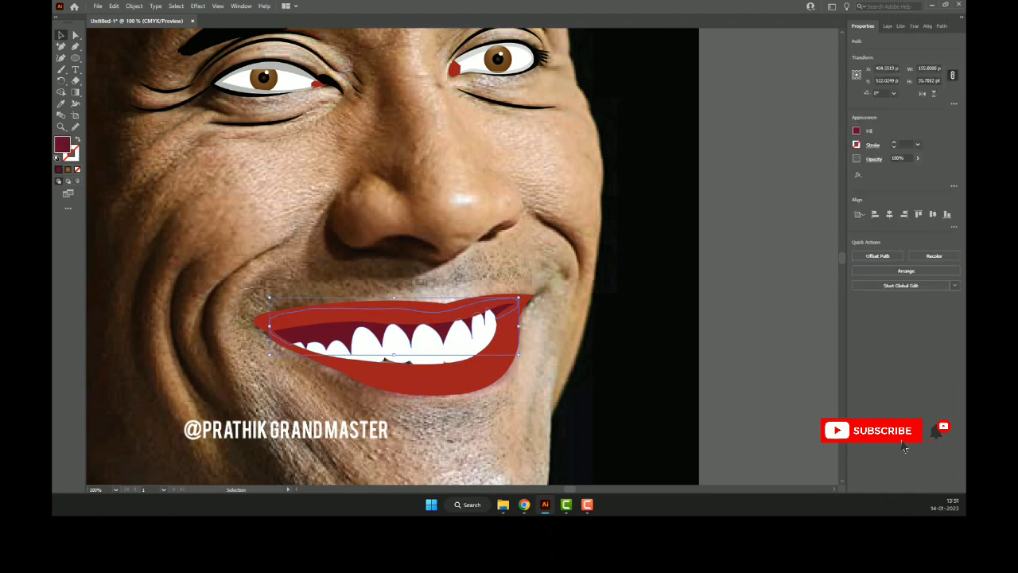
pyautogui.click(917, 158)
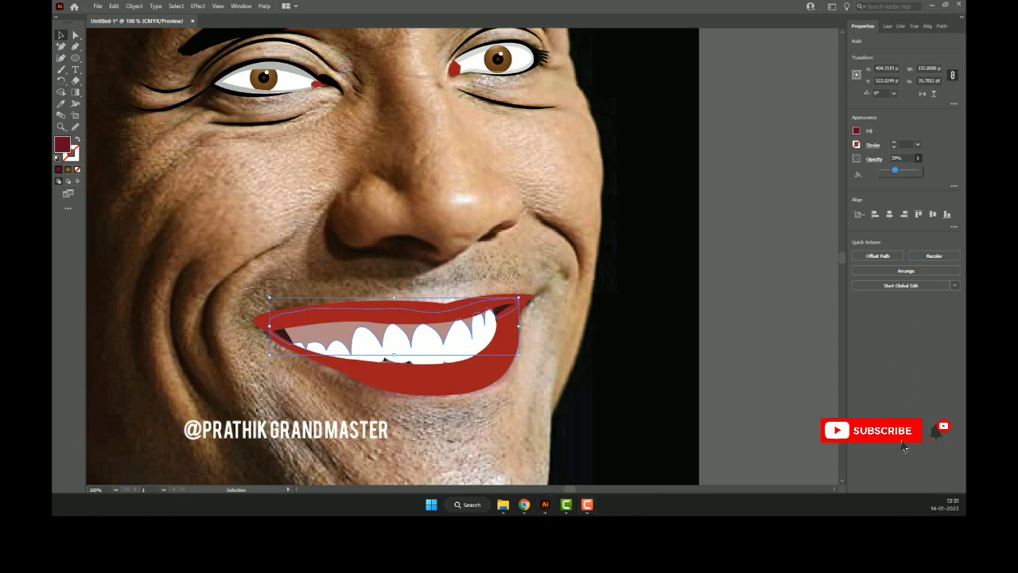
pyautogui.write('100')
pyautogui.press('Return')
pyautogui.hotkey('ctrl', '+')
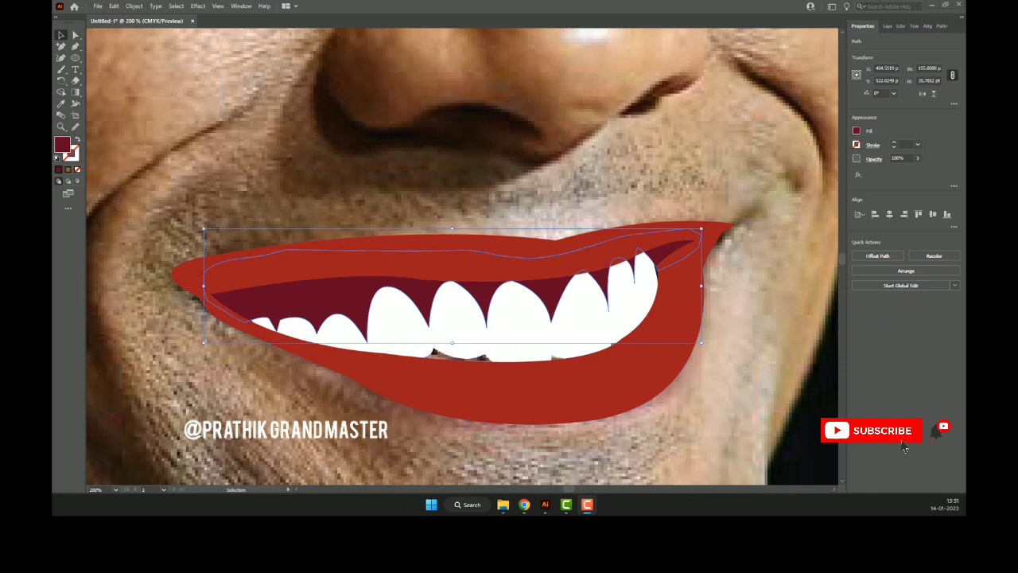
pyautogui.press('Up')
pyautogui.press('Up')
pyautogui.press('Up')
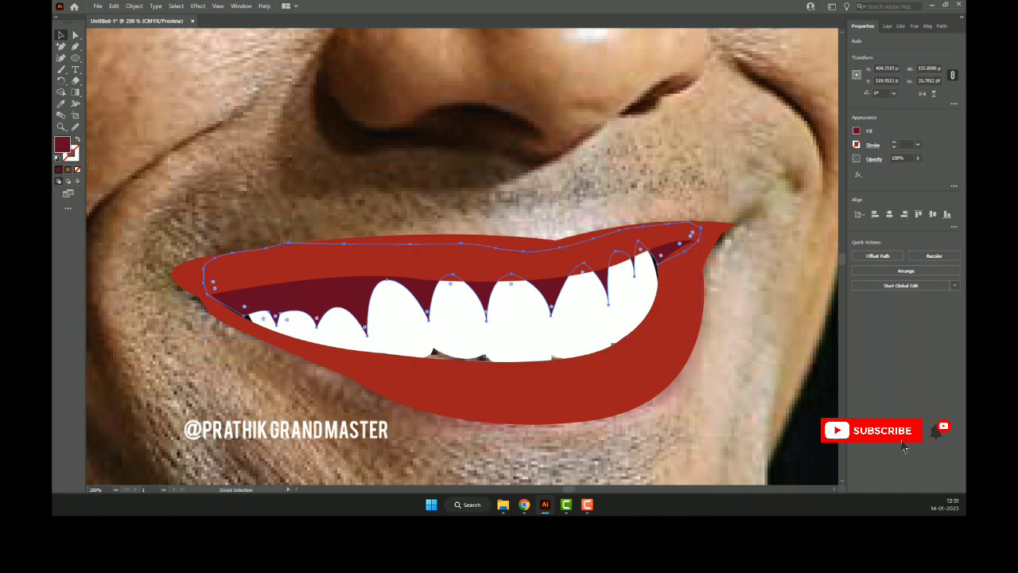
pyautogui.press('Down')
pyautogui.press('Down')
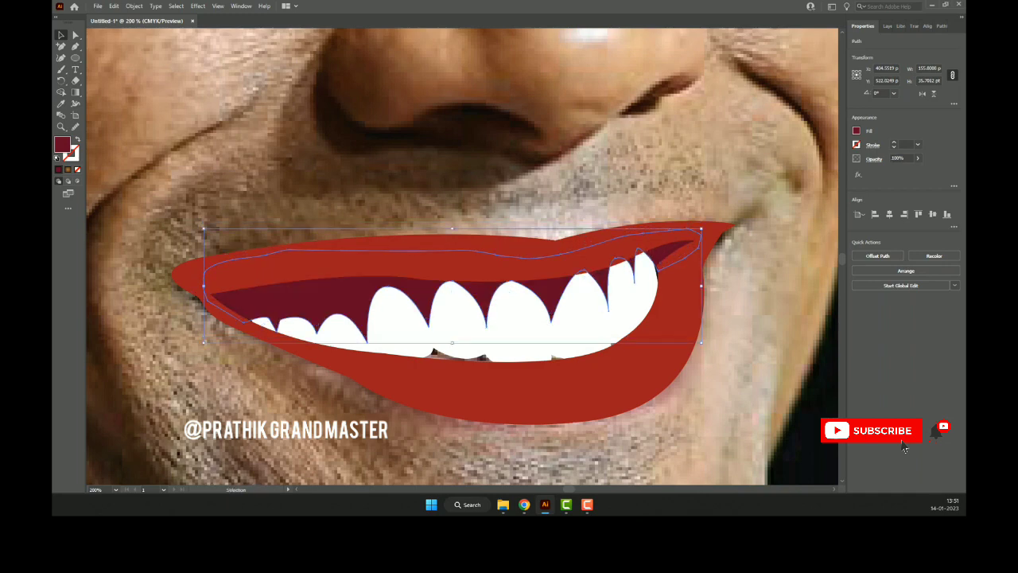
pyautogui.press('v')
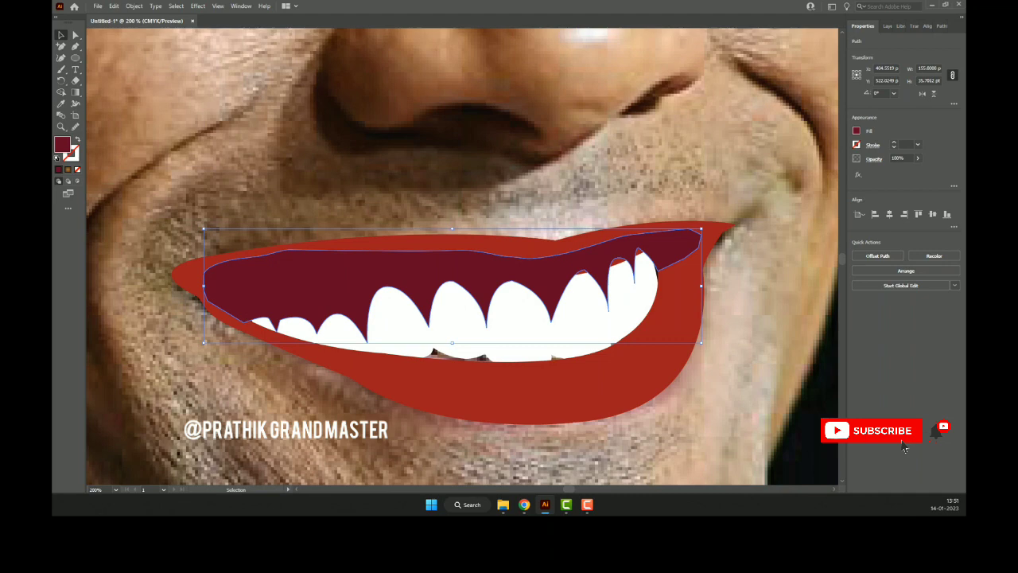
# - Send the maroon shape behind the upper lip, nudge it into place, and deselect
pyautogui.hotkey('ctrl', '[')
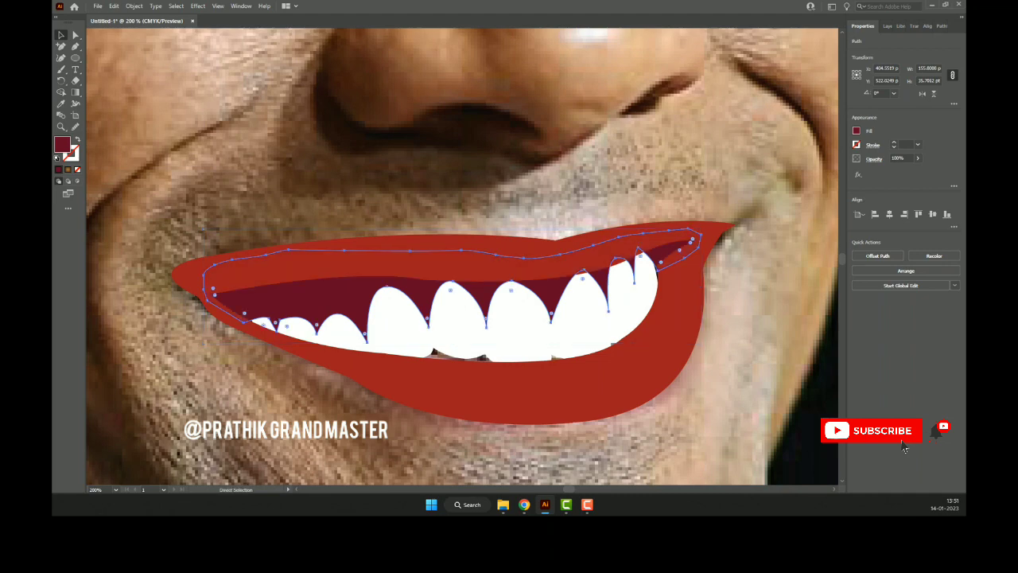
pyautogui.press('Up')
pyautogui.press('Up')
pyautogui.press('Up')
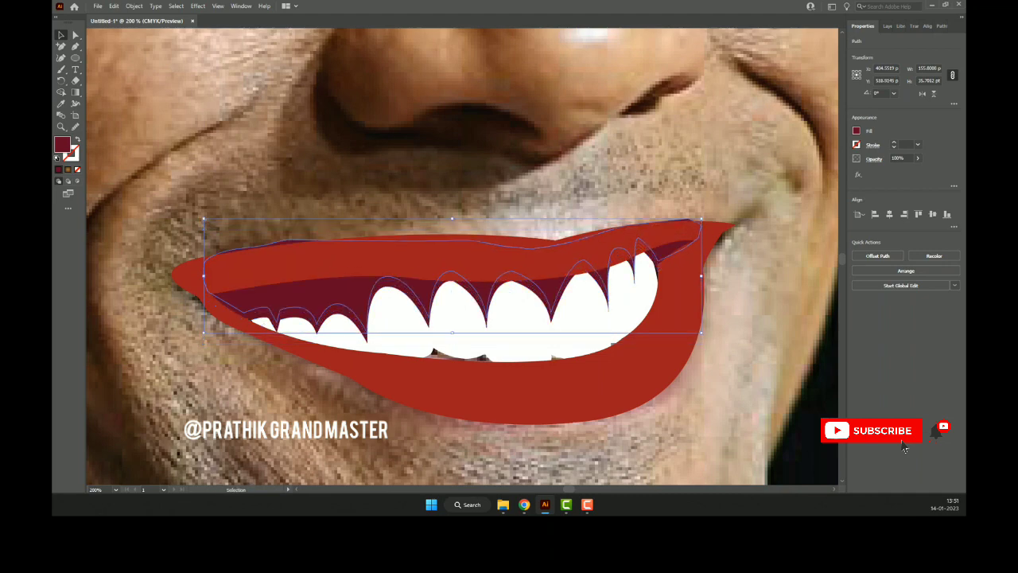
pyautogui.press('Left')
pyautogui.press('Right')
pyautogui.hotkey('ctrl', '[')
pyautogui.hotkey('ctrl', 'z')
pyautogui.doubleClick(61, 144)
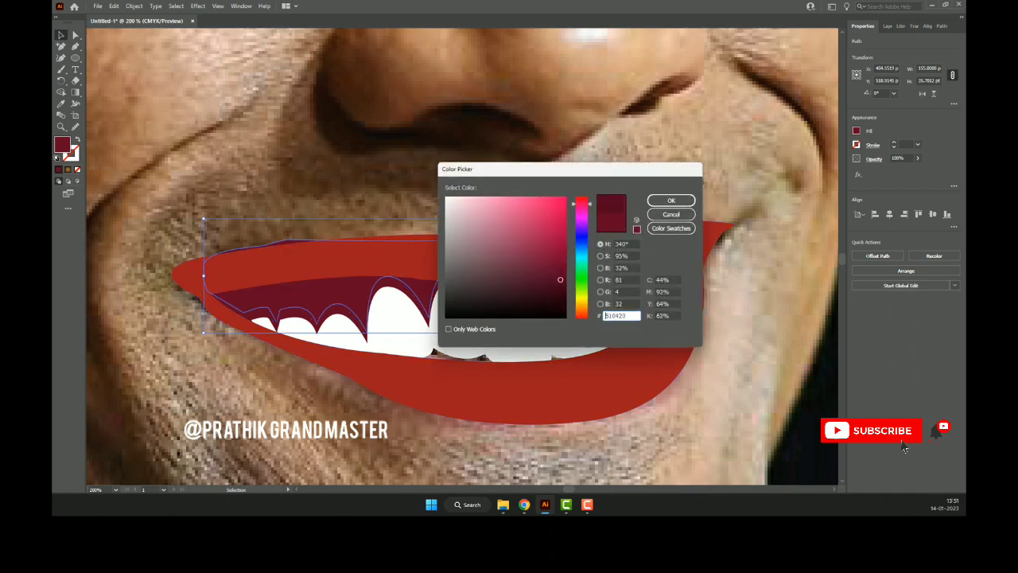
pyautogui.press('Return')
pyautogui.hotkey('ctrl', 'shift', 'a')
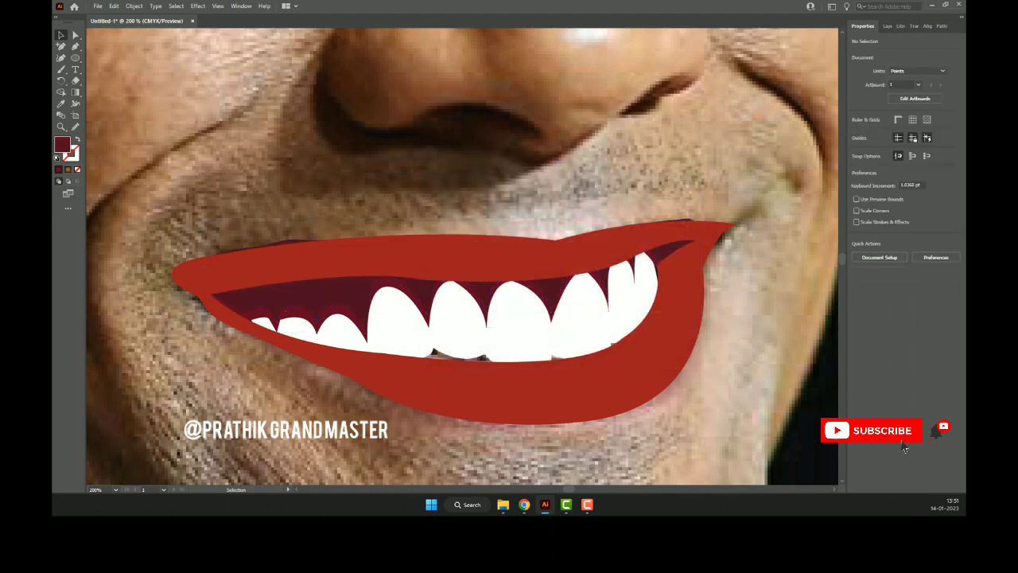
pyautogui.hotkey('ctrl', '0')
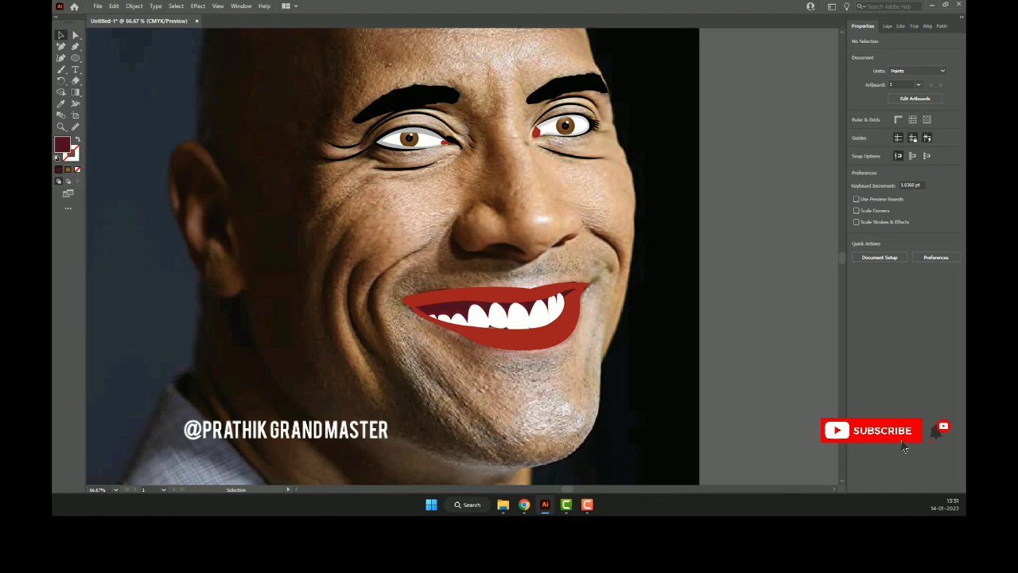
# - Zoom in and select the dark inner-mouth path to show its anchor points
pyautogui.press('p')
pyautogui.scroll(1, 668, 386)
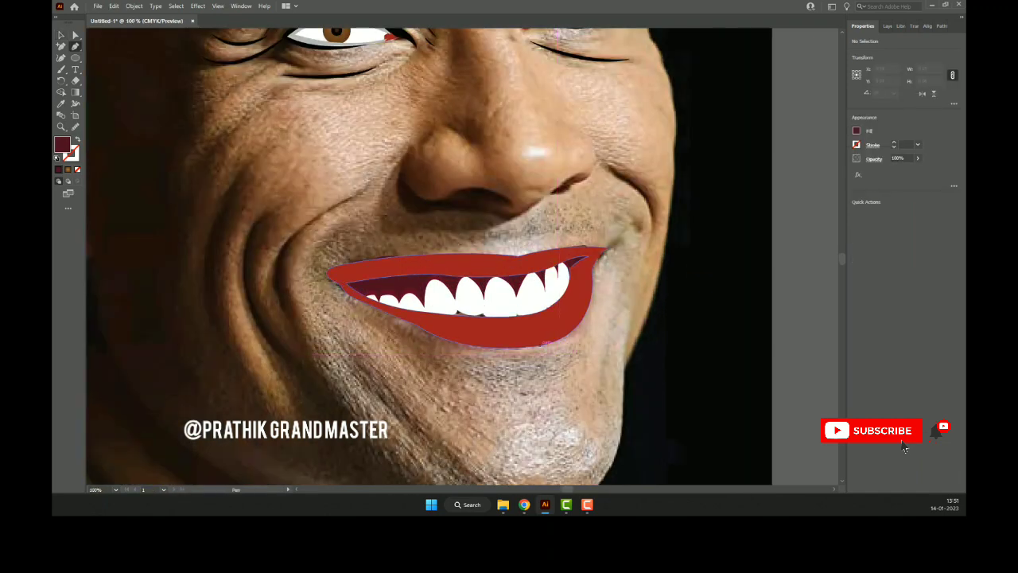
pyautogui.scroll(1, 389, 279)
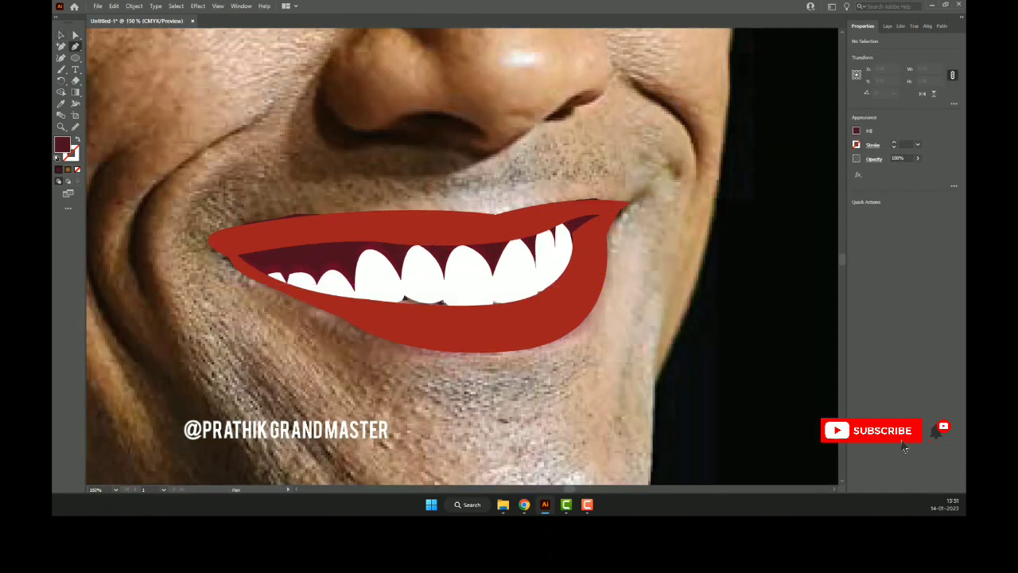
pyautogui.press('v')
pyautogui.click(262, 256)
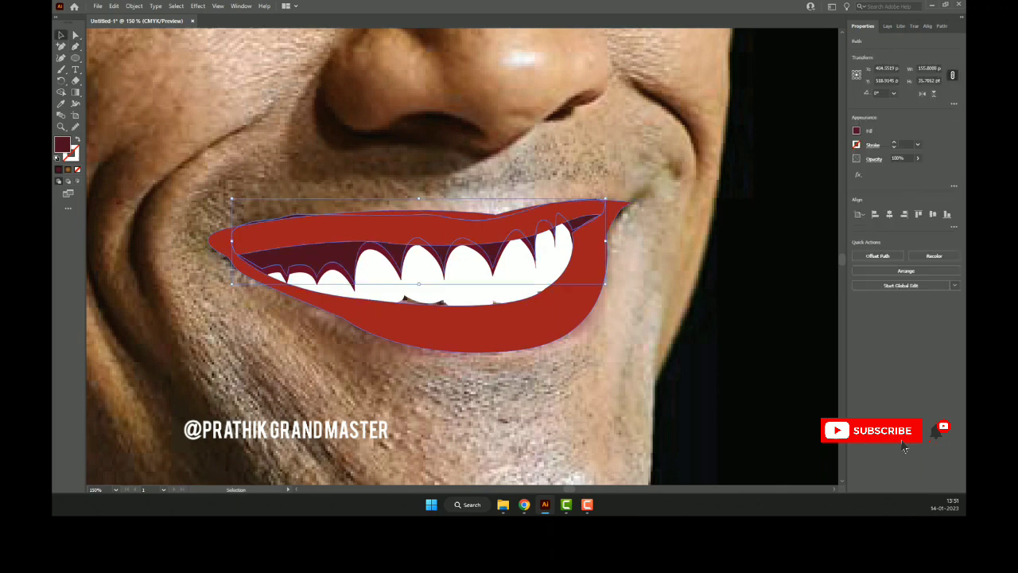
pyautogui.press('a')
pyautogui.click(296, 215)
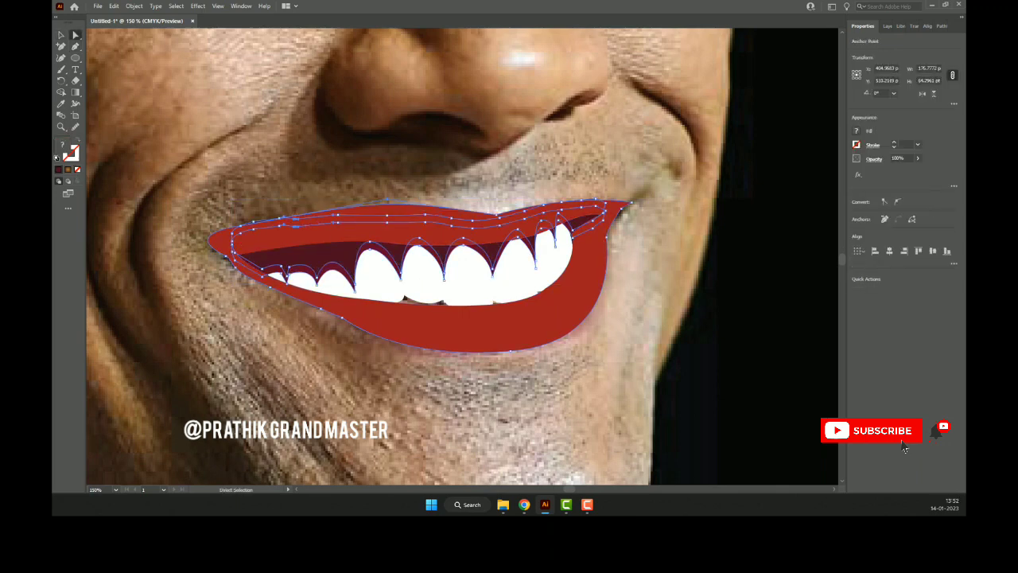
pyautogui.hotkey('ctrl', 'shift', 'a')
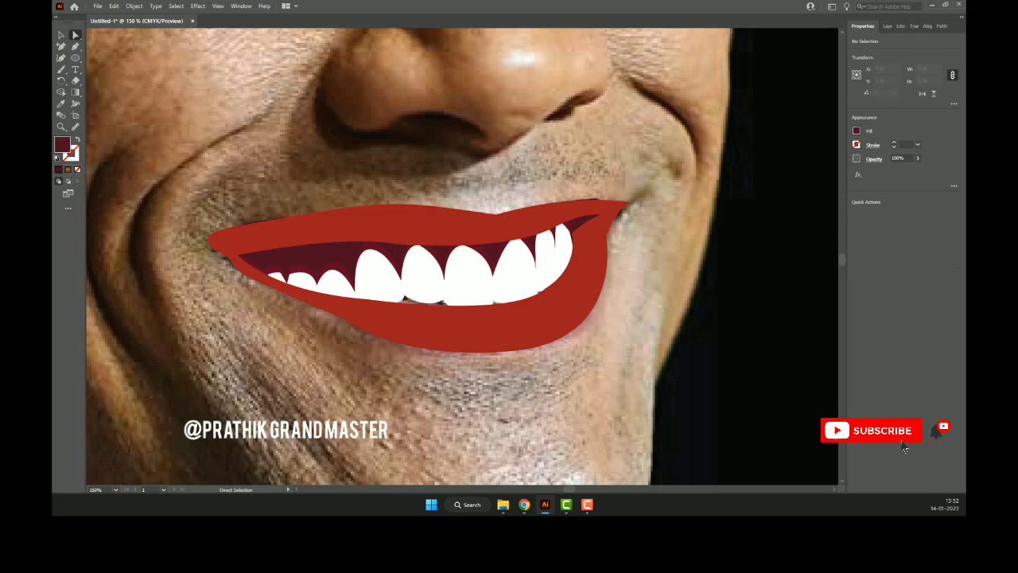
# - Select all and clear the selection repeatedly to inspect the lip and teeth paths
pyautogui.hotkey('ctrl', 'a')
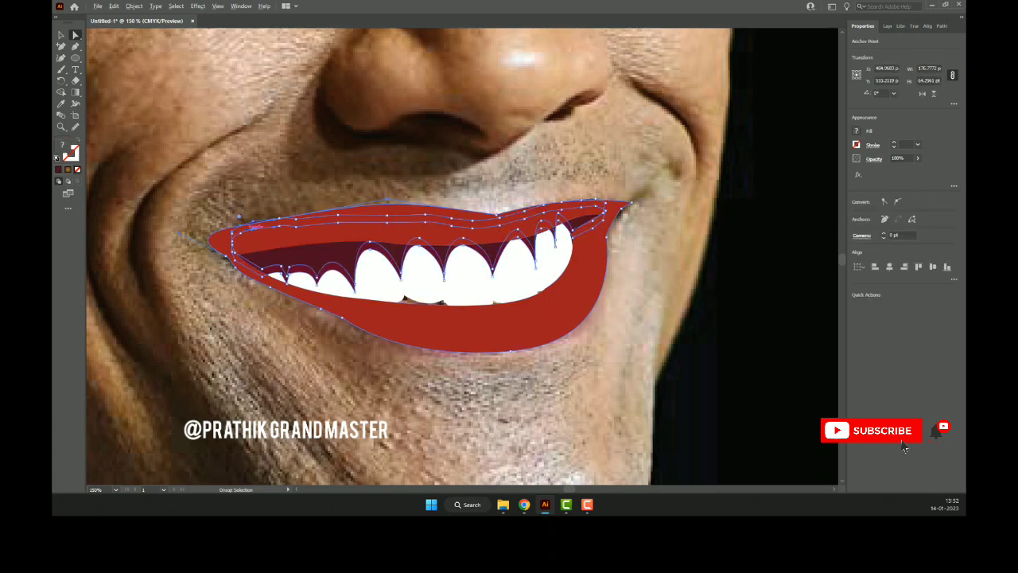
pyautogui.hotkey('ctrl', '+')
pyautogui.hotkey('ctrl', '+')
pyautogui.hotkey('ctrl', '+')
pyautogui.hotkey('ctrl', 'shift', 'a')
pyautogui.hotkey('ctrl', 'a')
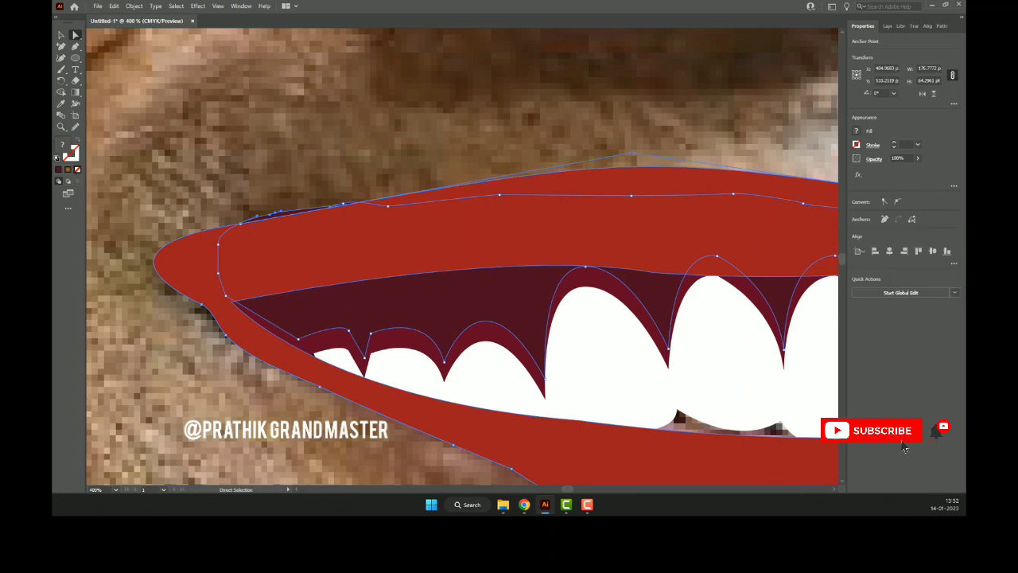
pyautogui.hotkey('ctrl', 'shift', 'a')
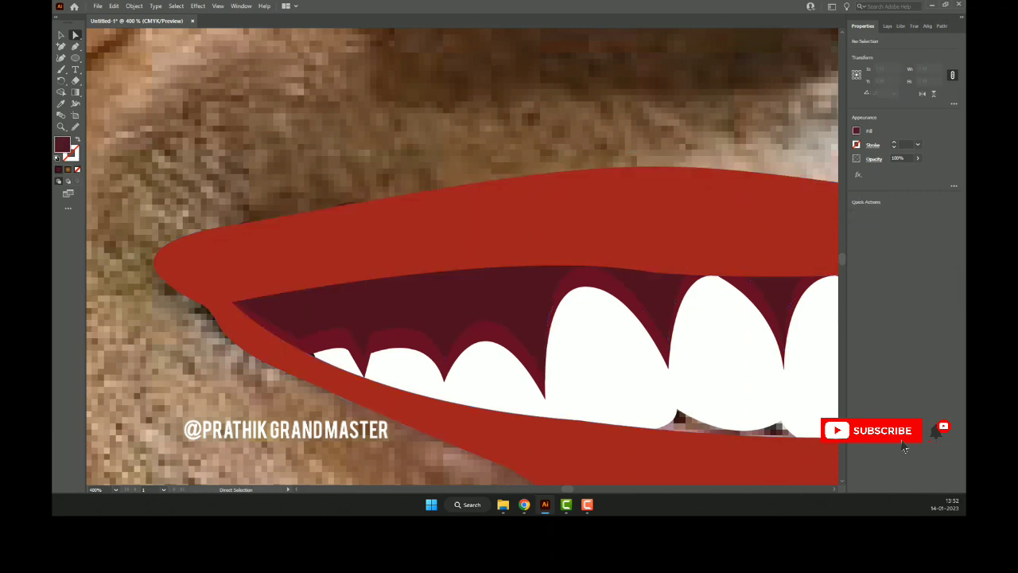
pyautogui.hotkey('ctrl', 'a')
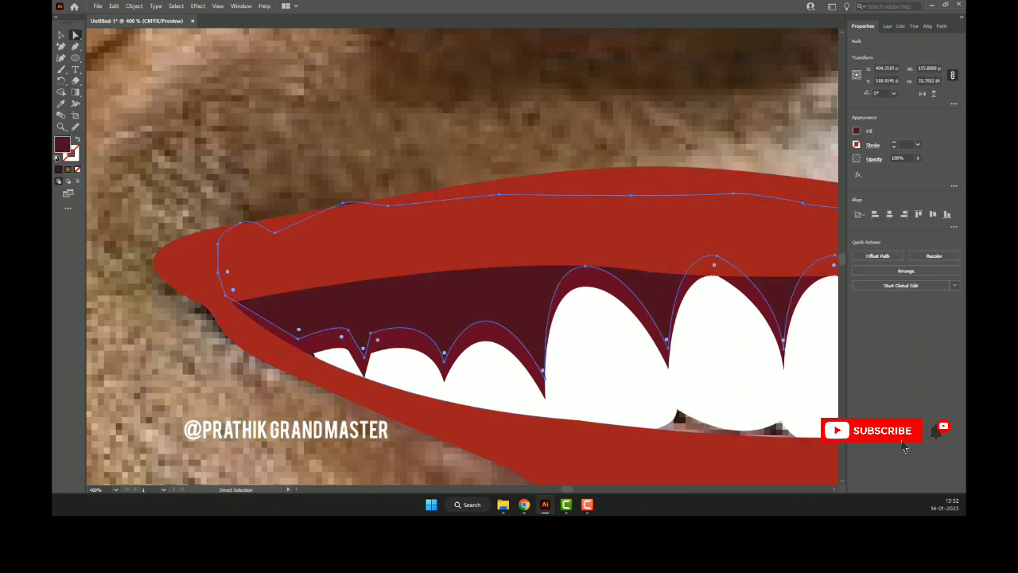
pyautogui.hotkey('ctrl', 'shift', 'a')
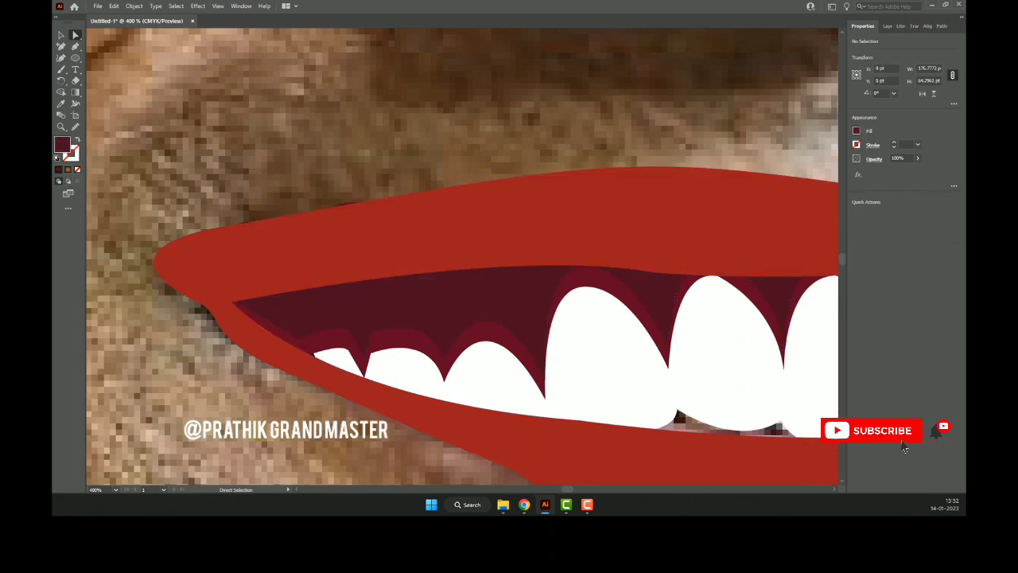
# - Drag inner-mouth anchor points down at both lip corners to flatten its top edge
pyautogui.click(238, 220)
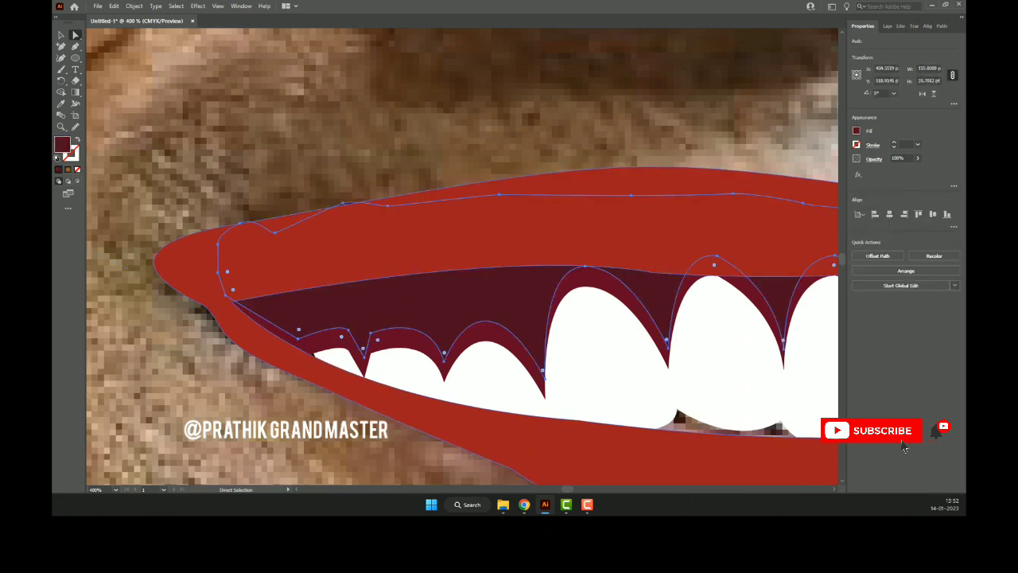
pyautogui.click(273, 230)
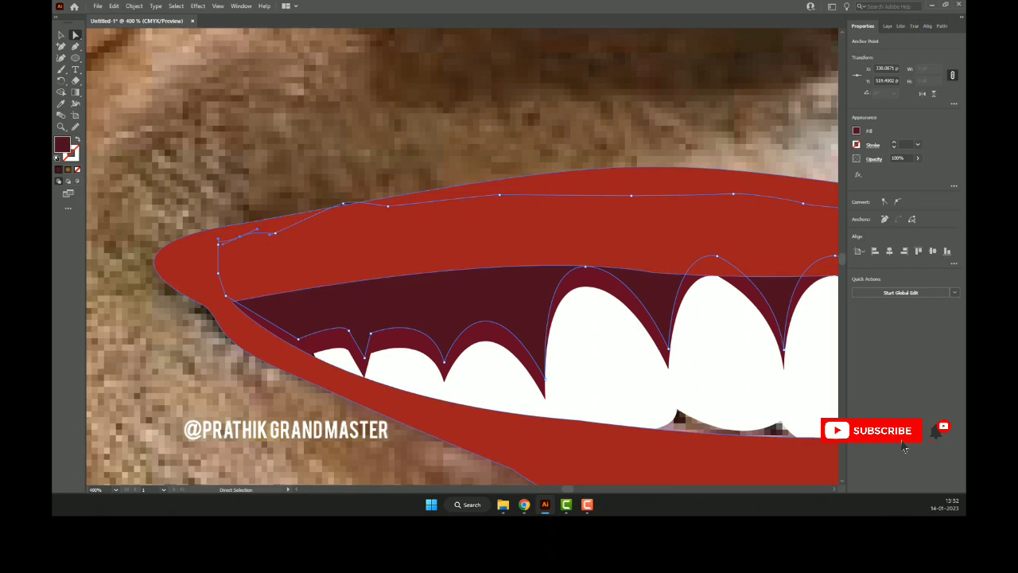
pyautogui.moveTo(342, 204); pyautogui.dragTo(355, 218)
pyautogui.hotkey('ctrl', '-')
pyautogui.hotkey('ctrl', '-')
pyautogui.hotkey('ctrl', '-')
pyautogui.hotkey('ctrl', '+')
pyautogui.hotkey('ctrl', '+')
pyautogui.hotkey('ctrl', '+')
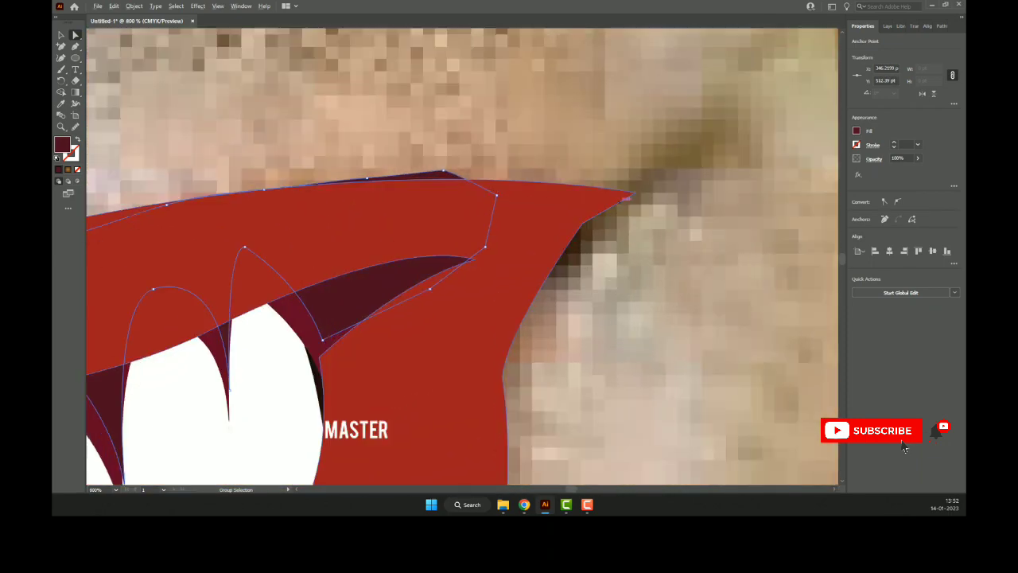
pyautogui.moveTo(443, 172); pyautogui.dragTo(439, 197)
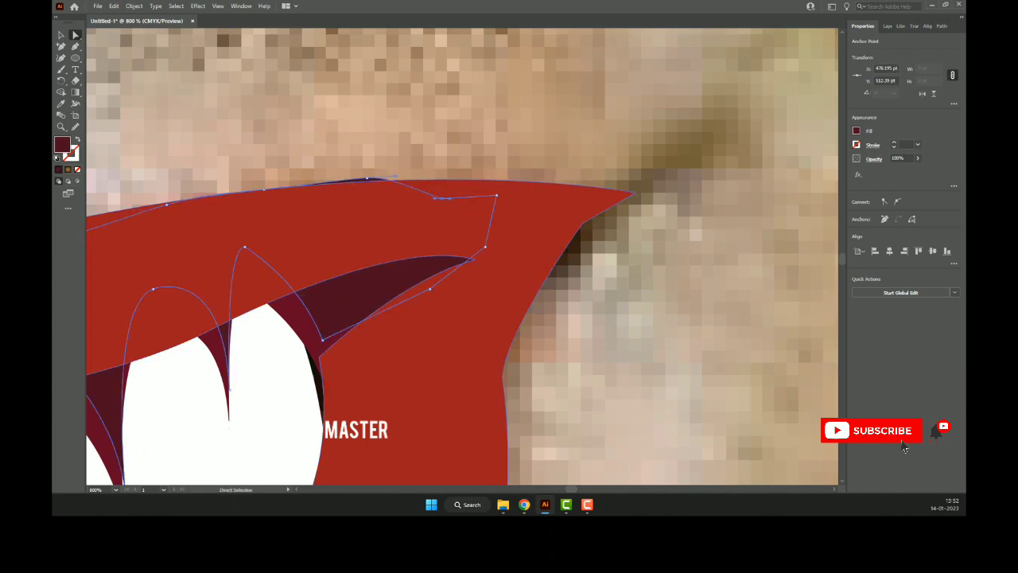
pyautogui.moveTo(367, 178); pyautogui.dragTo(370, 198)
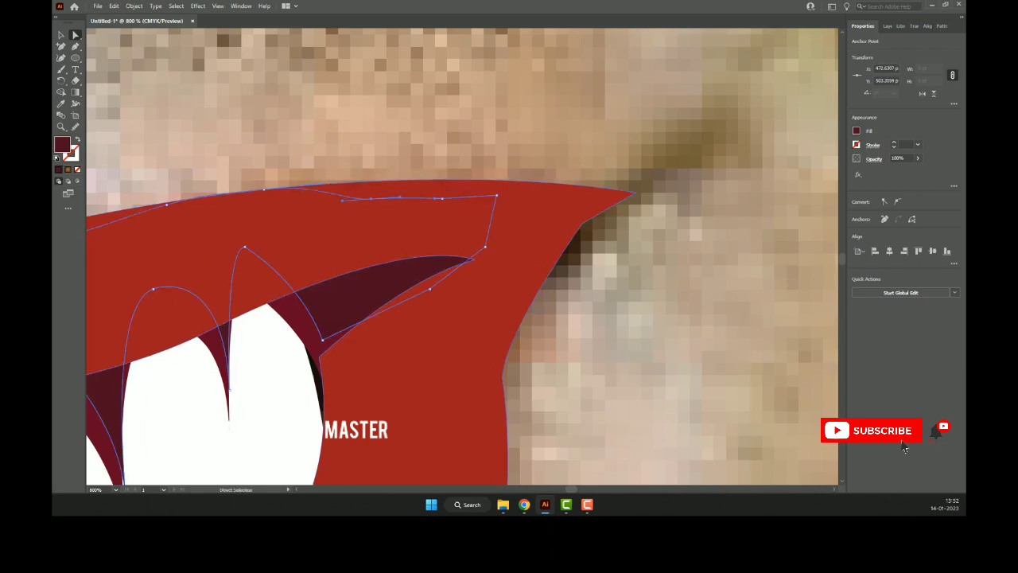
pyautogui.moveTo(264, 188); pyautogui.dragTo(271, 209)
pyautogui.moveTo(167, 204); pyautogui.dragTo(180, 201)
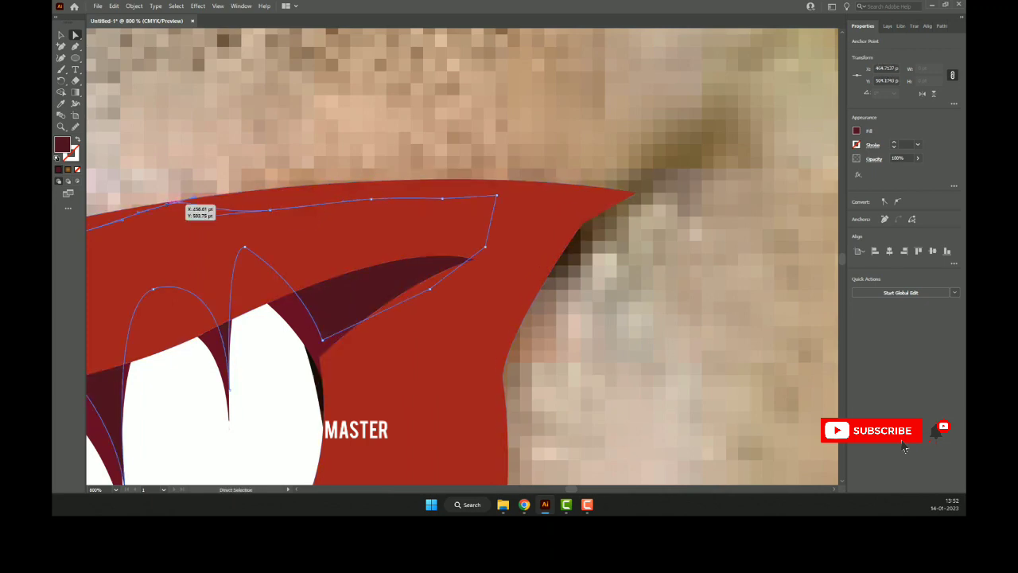
pyautogui.scroll(-5, 311, 243)
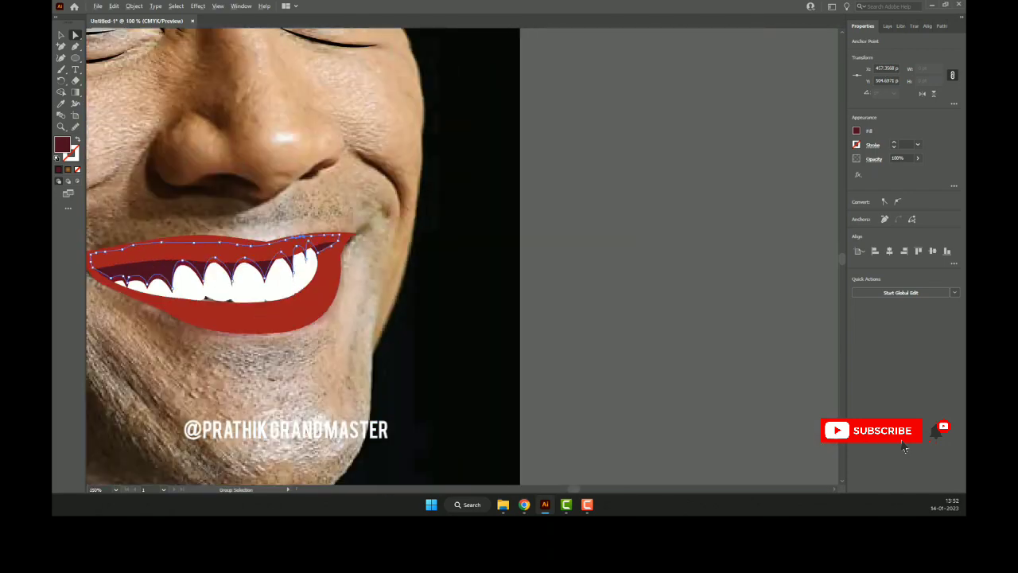
pyautogui.scroll(-1, 541, 279)
pyautogui.hotkey('ctrl', 'shift', 'a')
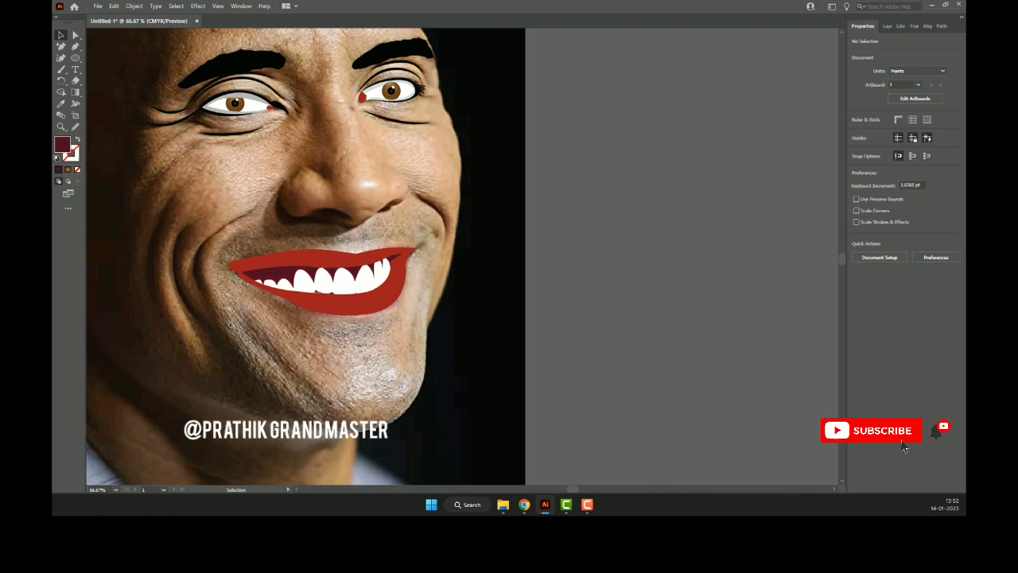
pyautogui.press('p')
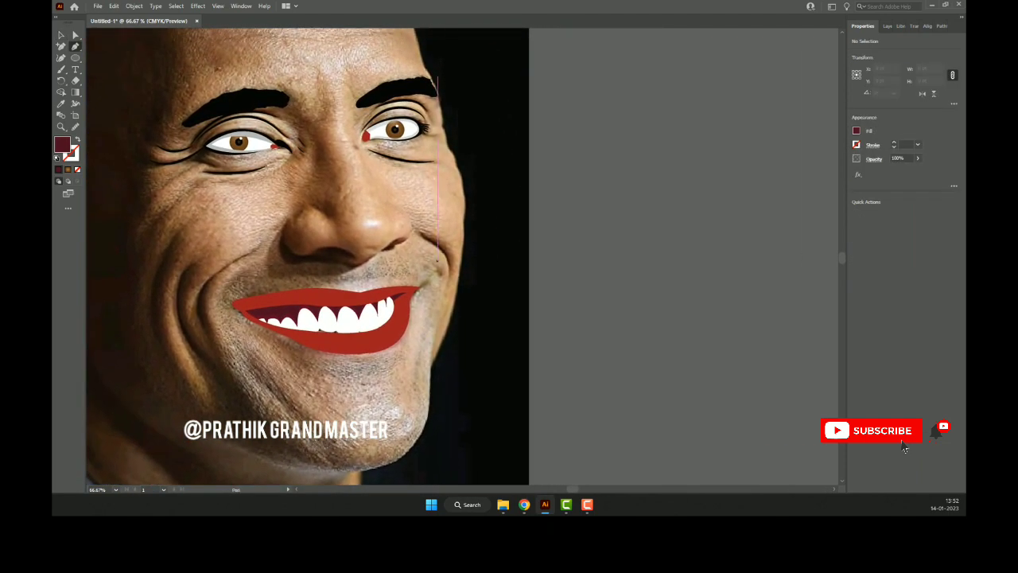
pyautogui.press('alt')
pyautogui.scroll(2, 390, 256)
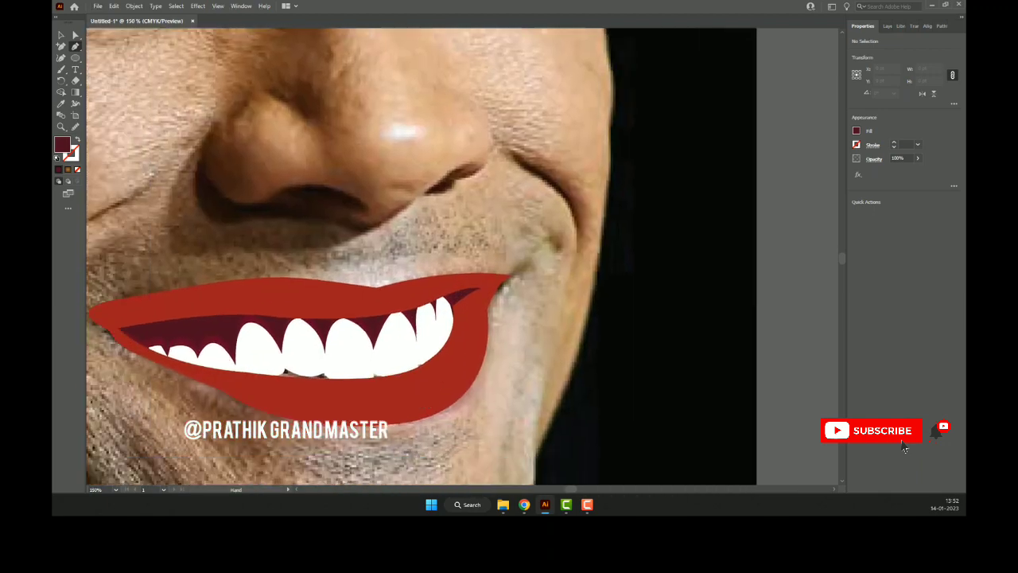
pyautogui.scroll(2, 481, 254)
pyautogui.scroll(2, 430, 239)
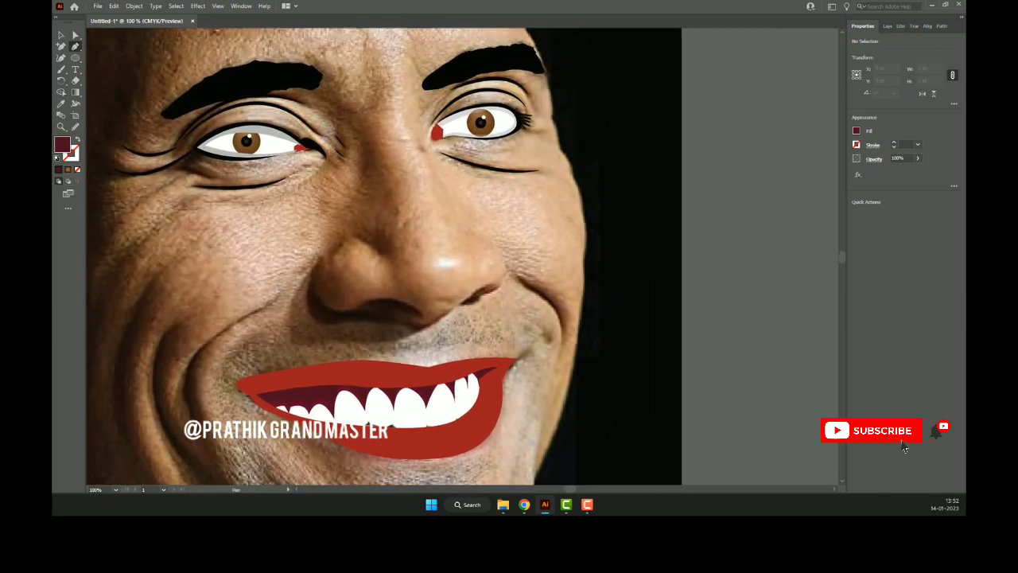
# - Draw a curve down from the left eye corner as a black, unfilled, 3 pt tapered stroke
pyautogui.click(359, 132)
pyautogui.moveTo(346, 211); pyautogui.dragTo(303, 263)
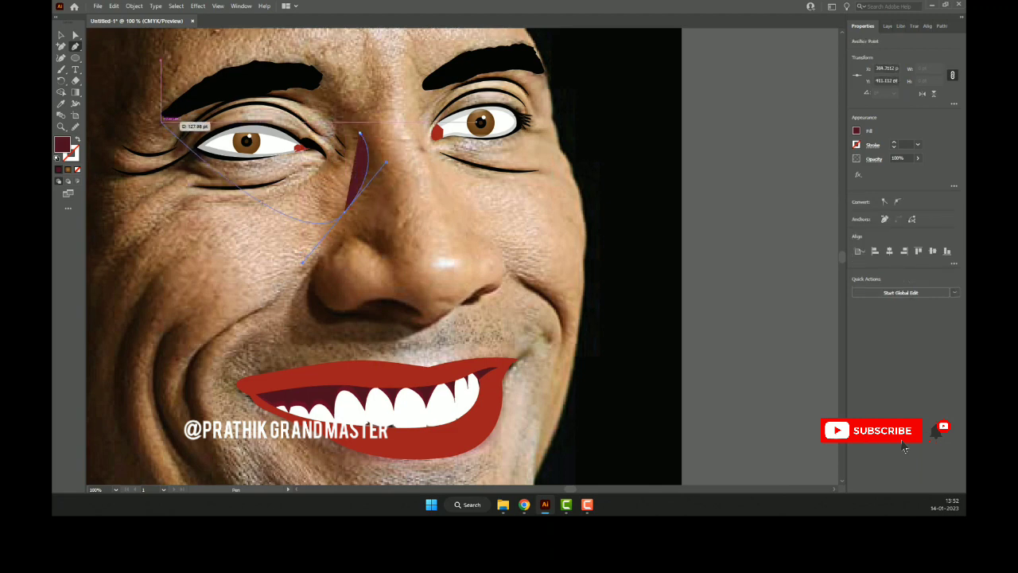
pyautogui.press('v')
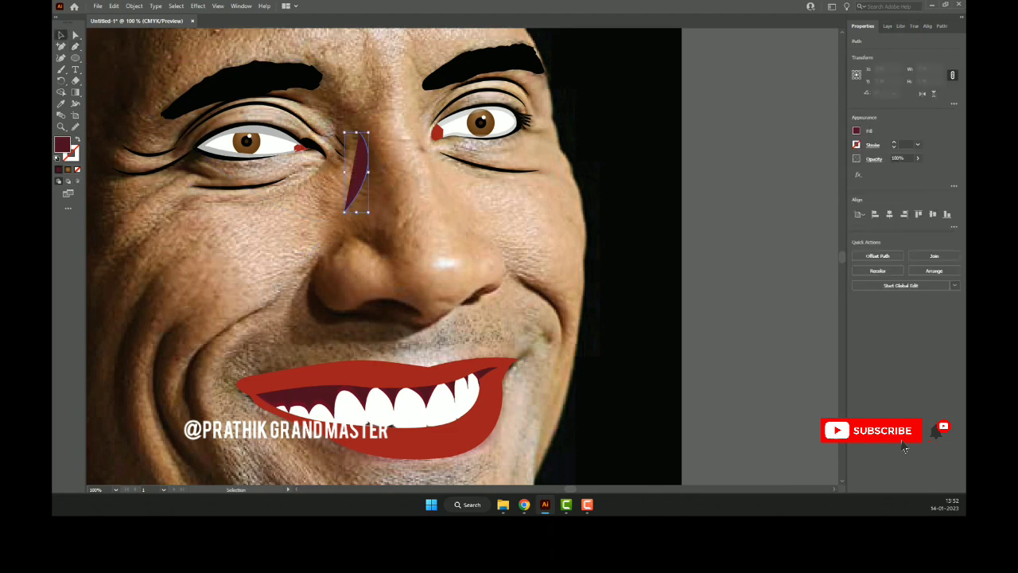
pyautogui.press('/')
pyautogui.press('x')
pyautogui.press(',')
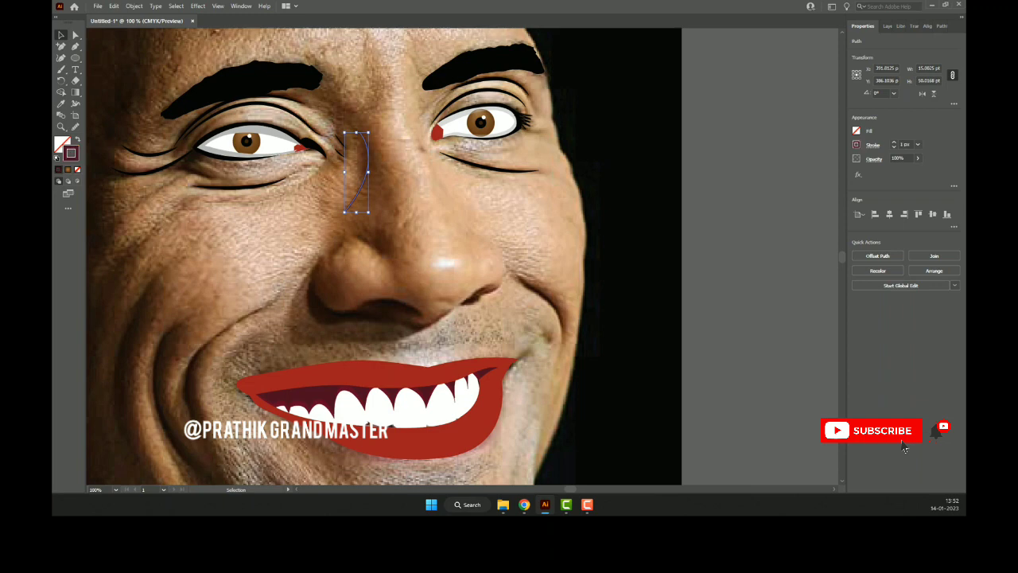
pyautogui.write('000000')
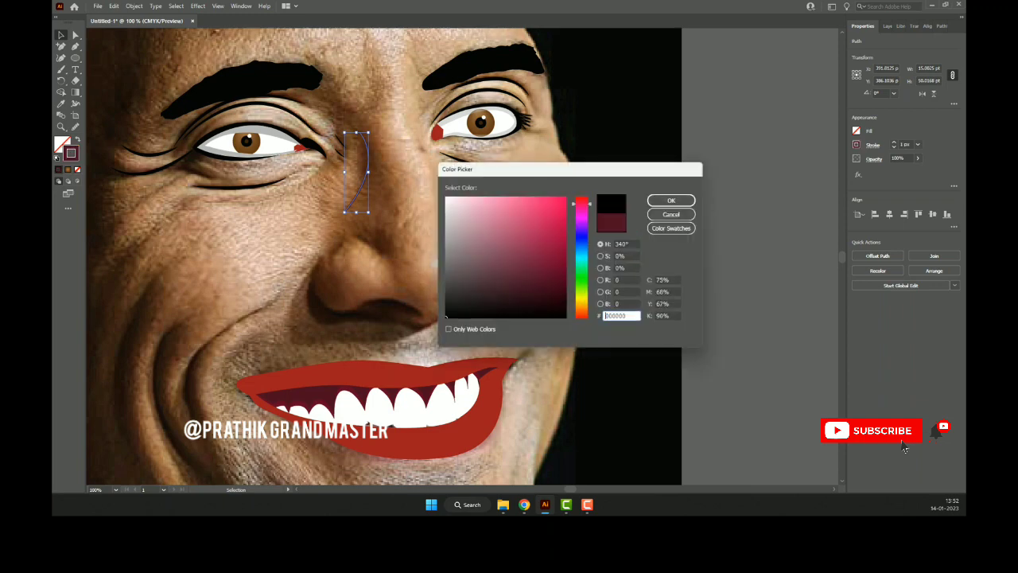
pyautogui.press('Return')
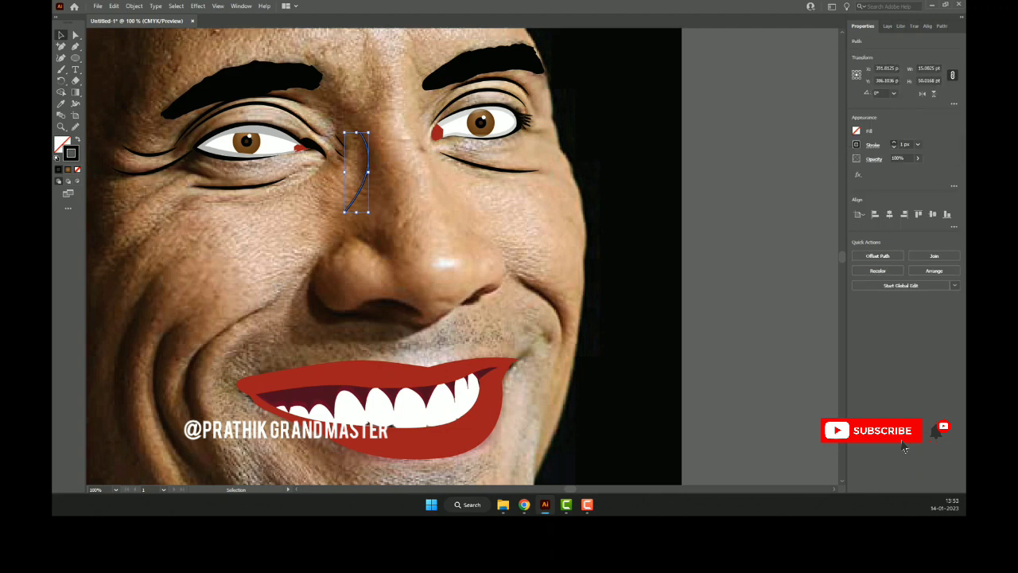
pyautogui.click(893, 142)
pyautogui.click(893, 141)
pyautogui.click(851, 294)
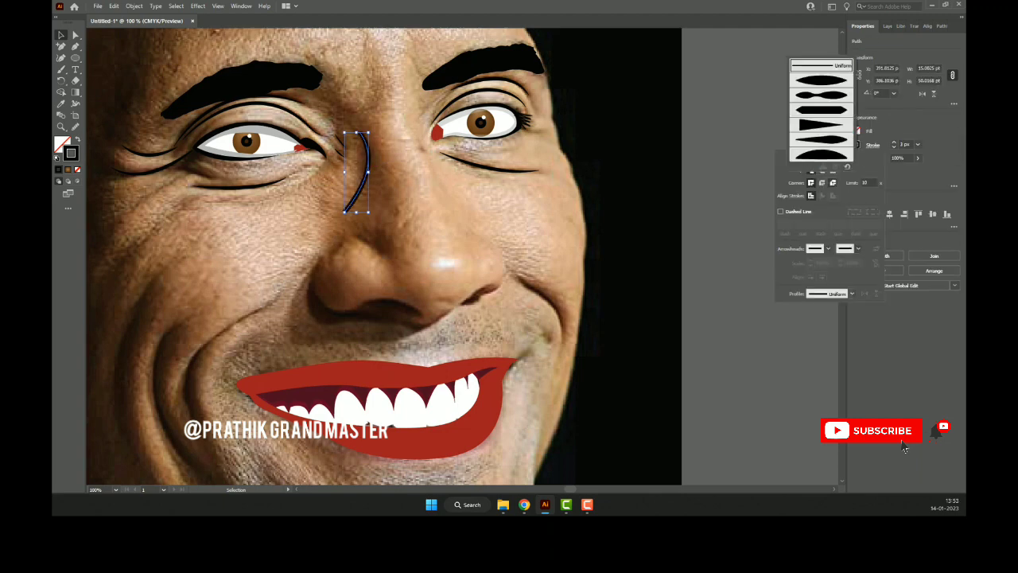
pyautogui.click(821, 80)
pyautogui.hotkey('ctrl', 'shift', 'a')
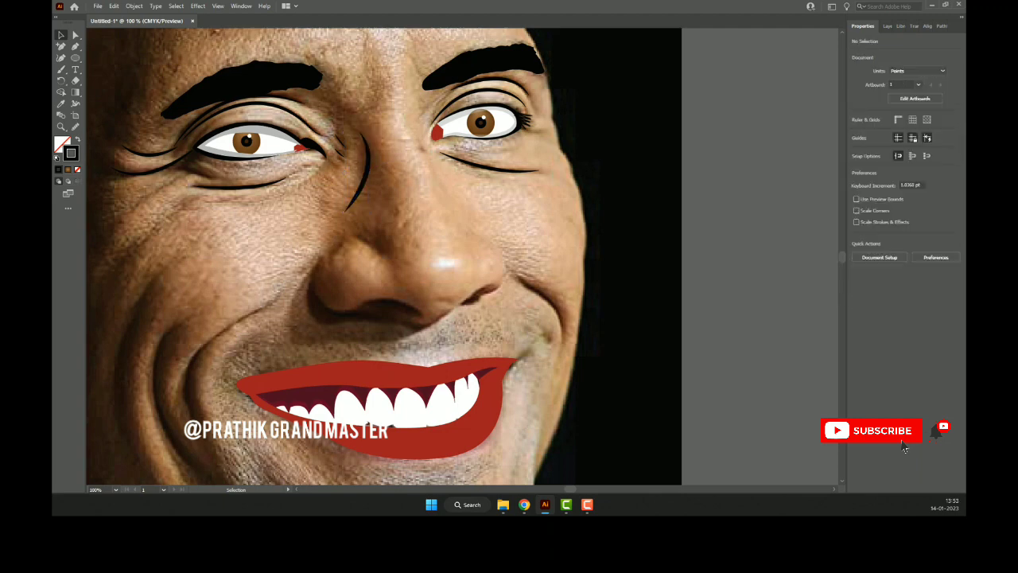
# - Draw a two-point crease at the right brow's inner end with a 2 pt elliptical tapered stroke
pyautogui.press('p')
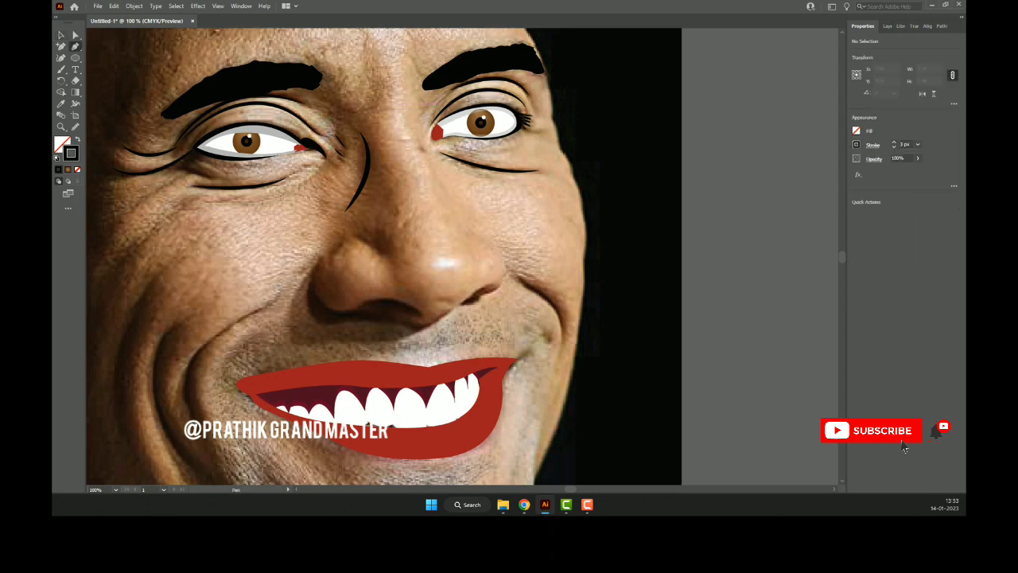
pyautogui.scroll(3, 384, 256)
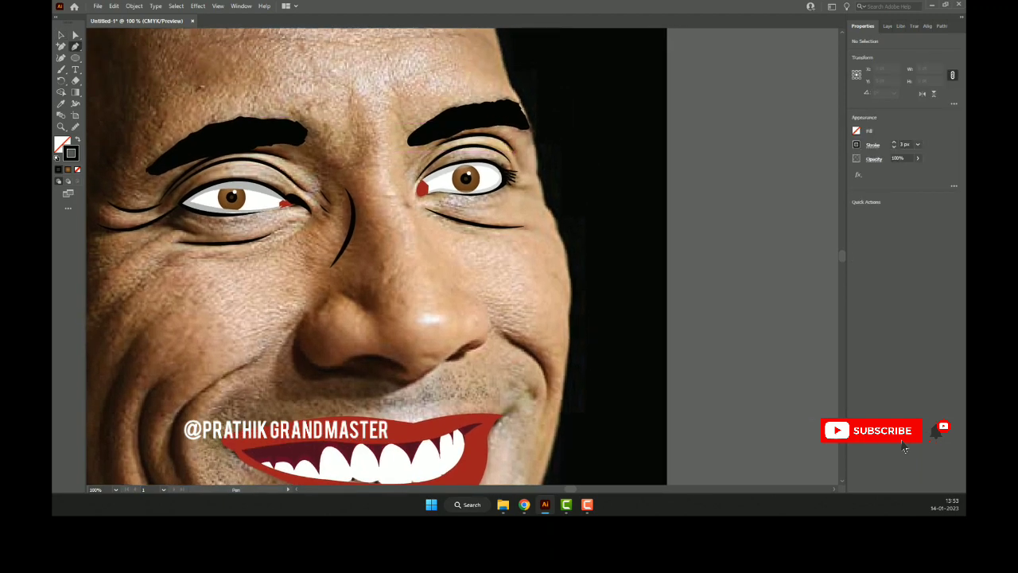
pyautogui.click(409, 143)
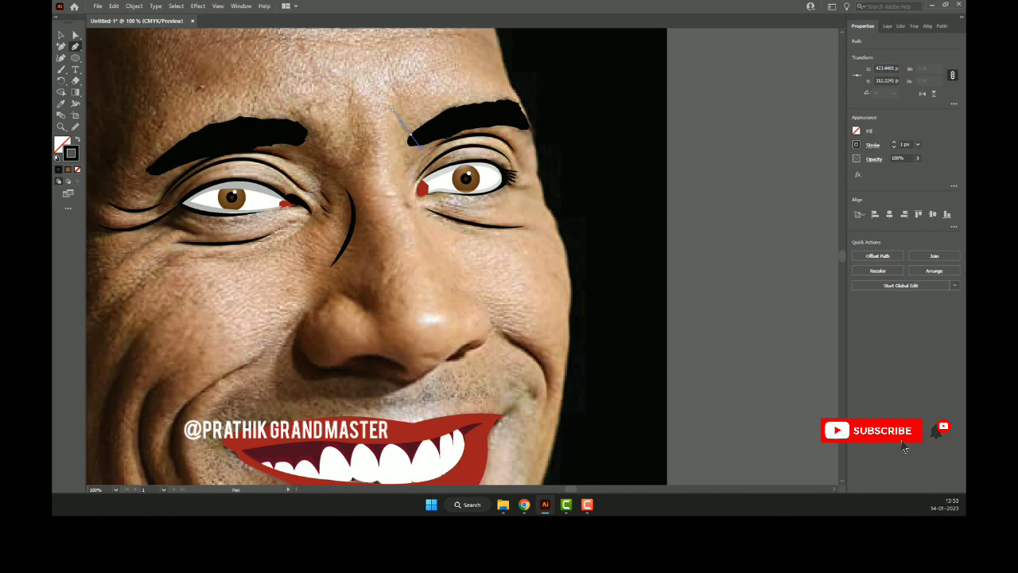
pyautogui.click(392, 112)
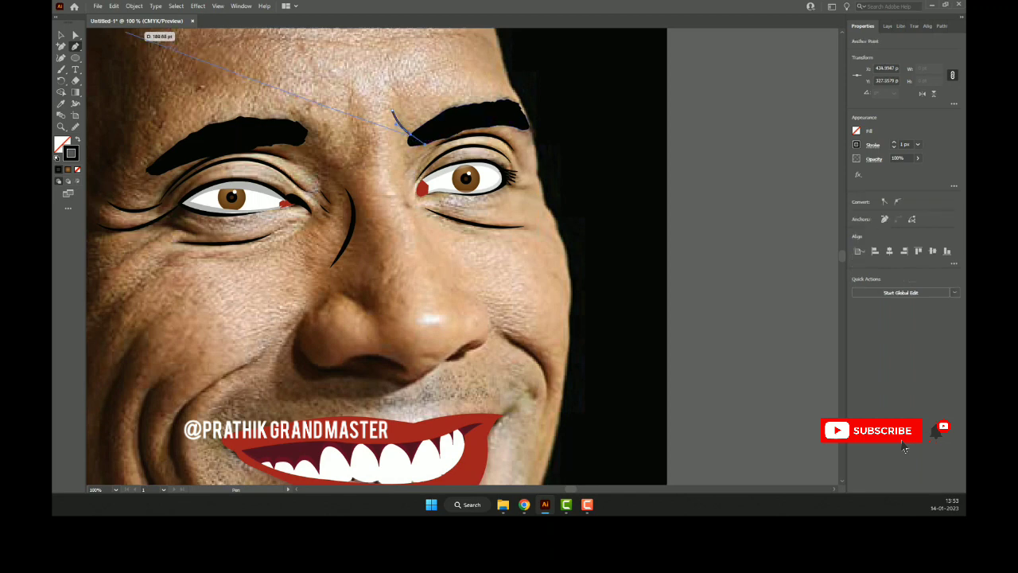
pyautogui.click(61, 35)
pyautogui.click(893, 142)
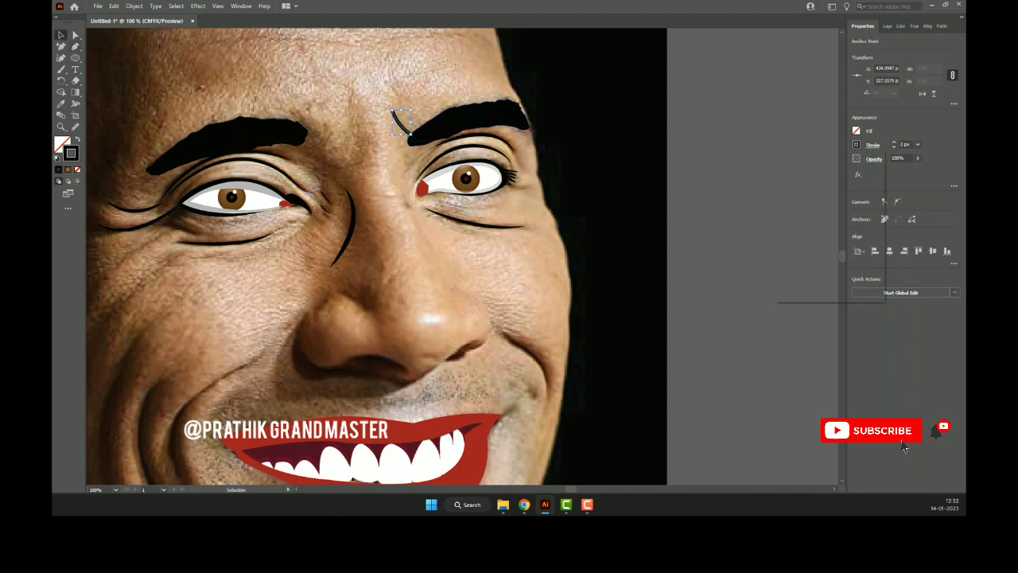
pyautogui.click(851, 293)
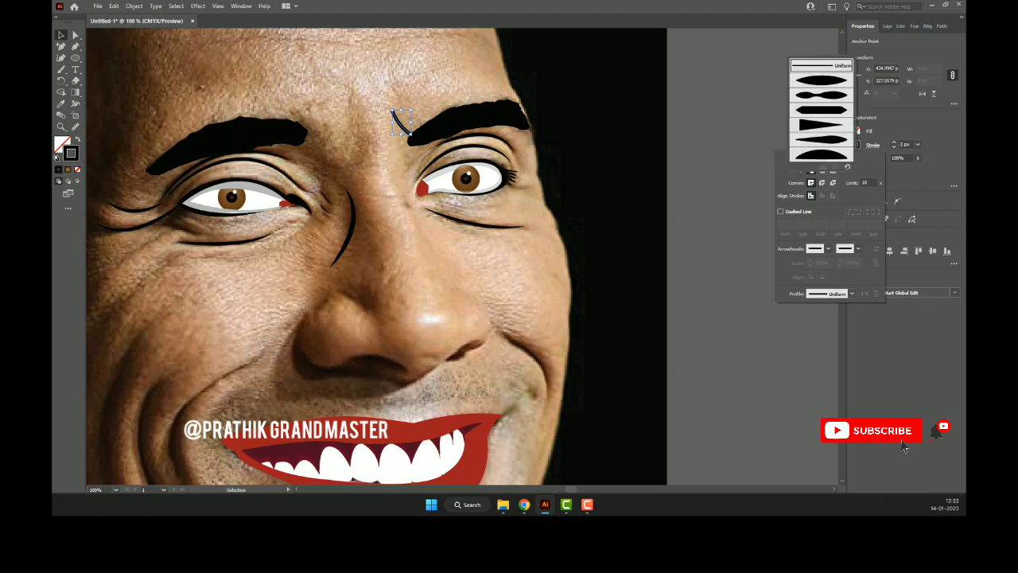
pyautogui.click(821, 80)
pyautogui.press('Escape')
pyautogui.hotkey('ctrl', 'shift', 'a')
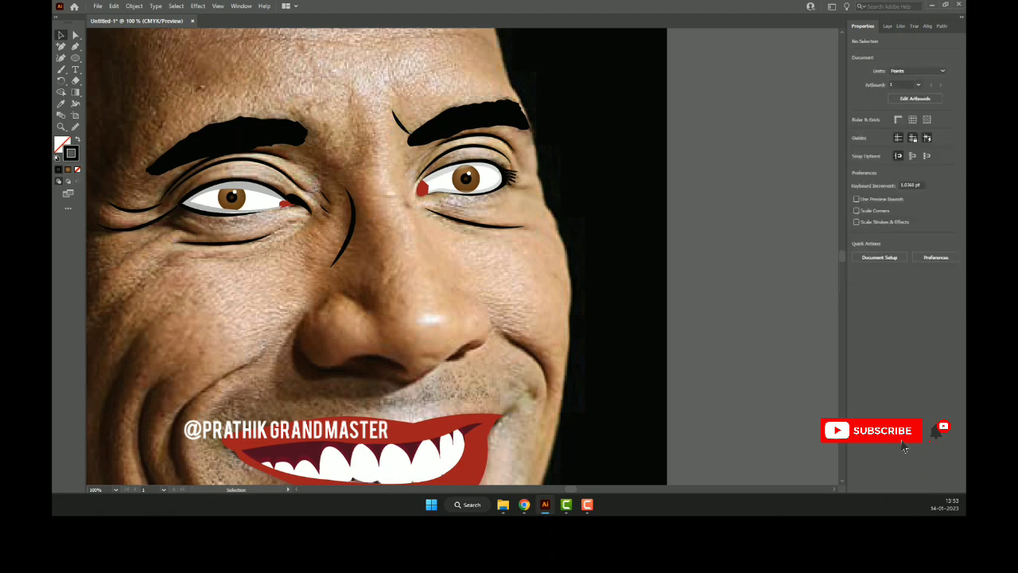
pyautogui.press('p')
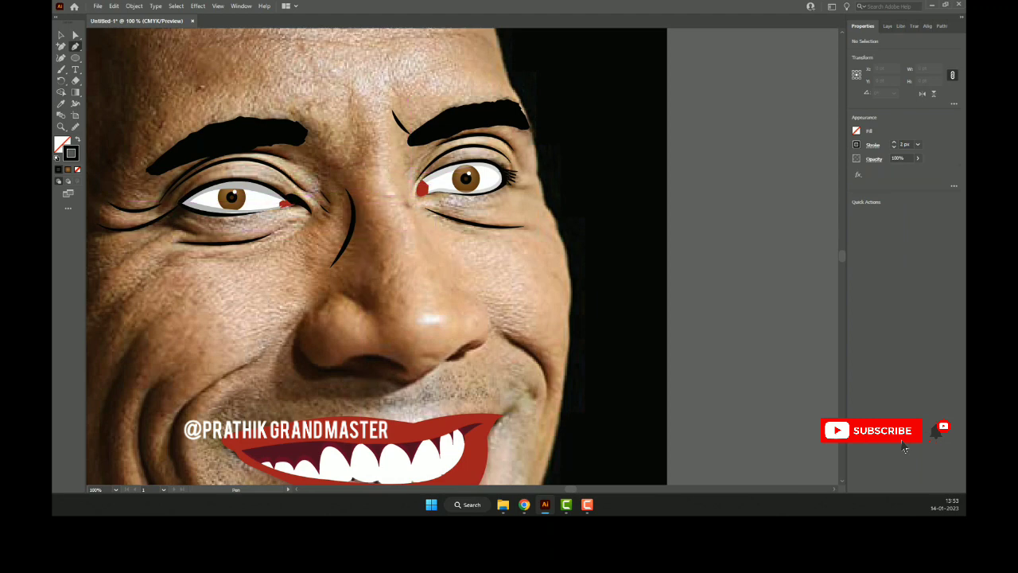
# - Draw a curved line from the right brow down beside the nose, 2 pt tapered stroke
pyautogui.click(386, 135)
pyautogui.click(413, 225)
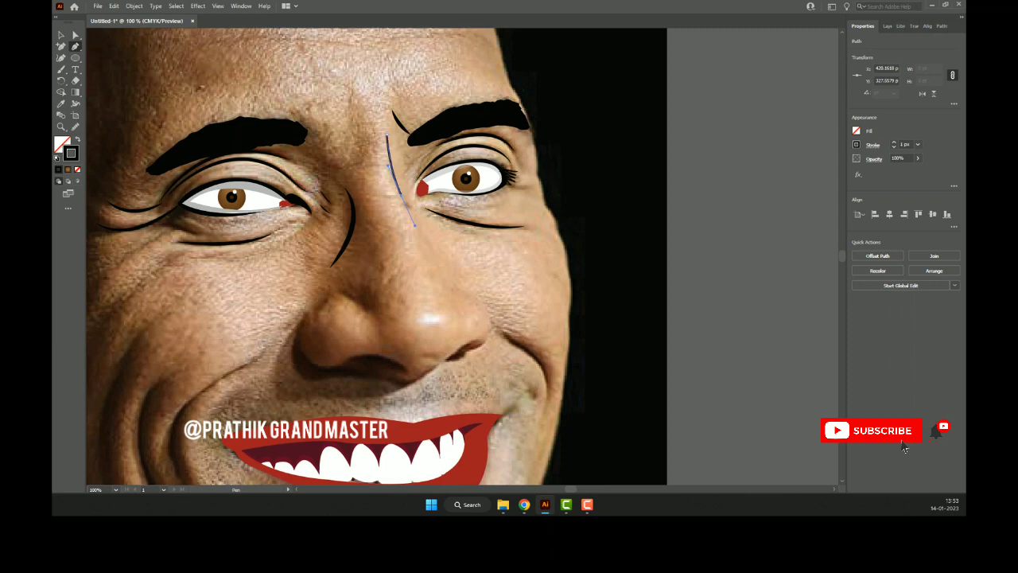
pyautogui.moveTo(462, 328); pyautogui.dragTo(455, 366)
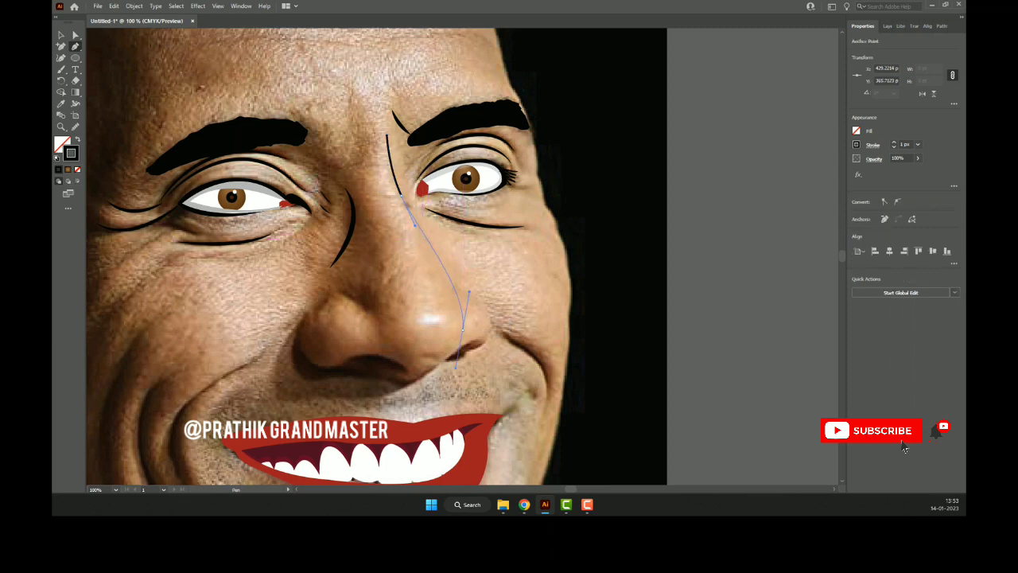
pyautogui.click(61, 35)
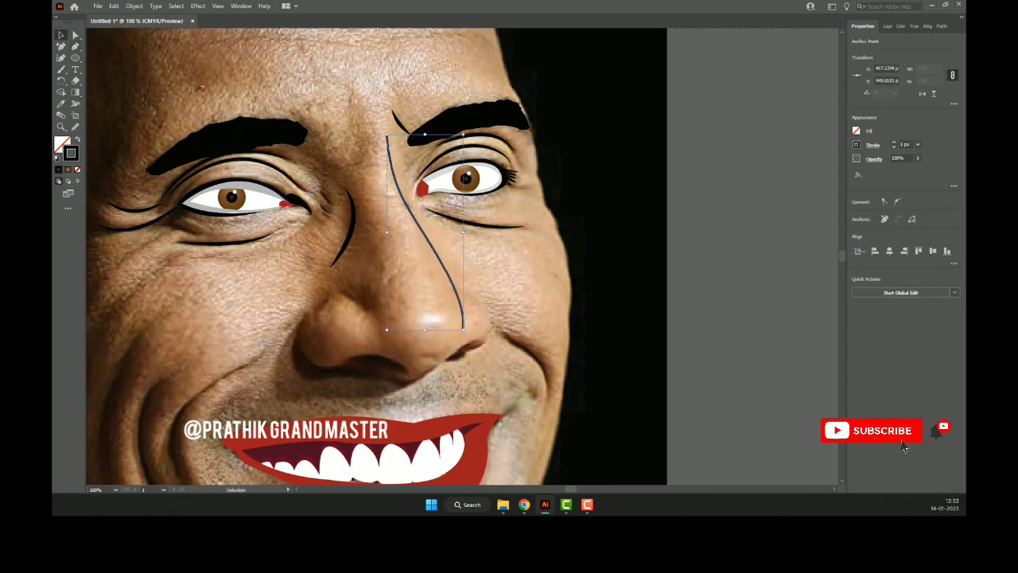
pyautogui.click(893, 141)
pyautogui.click(872, 144)
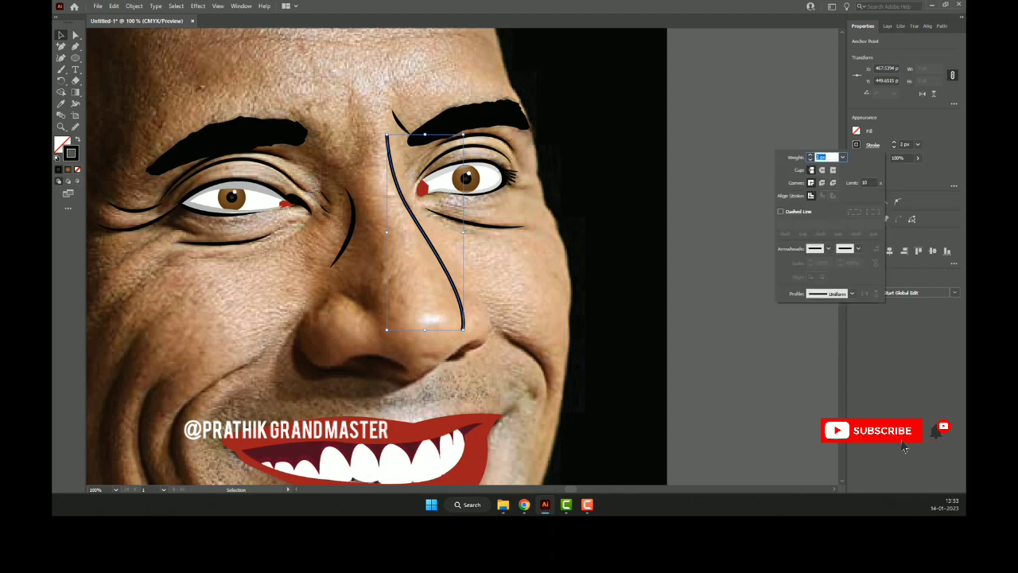
pyautogui.click(850, 294)
pyautogui.press('Escape')
pyautogui.press('Escape')
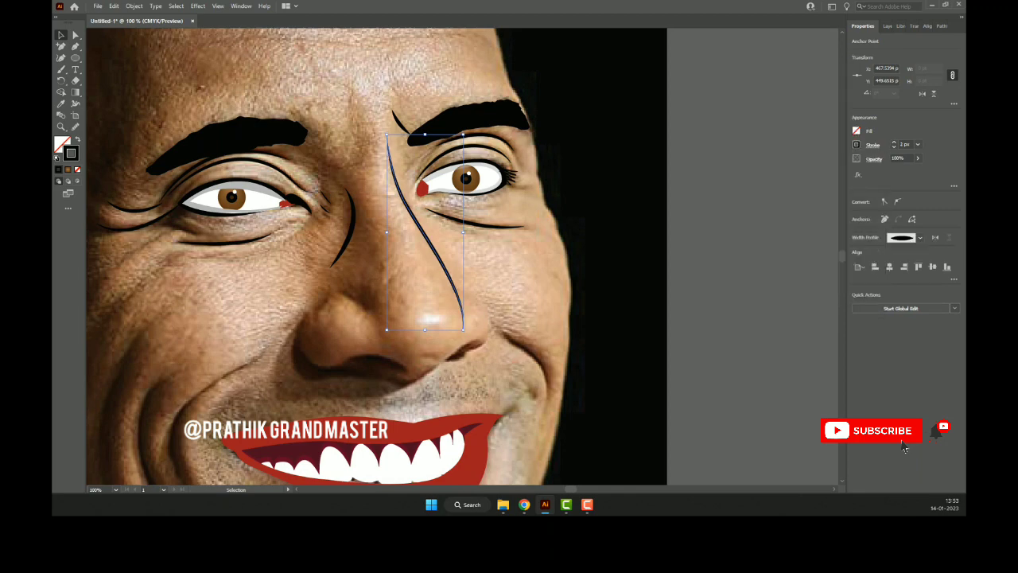
pyautogui.hotkey('ctrl', 'shift', 'a')
pyautogui.press('p')
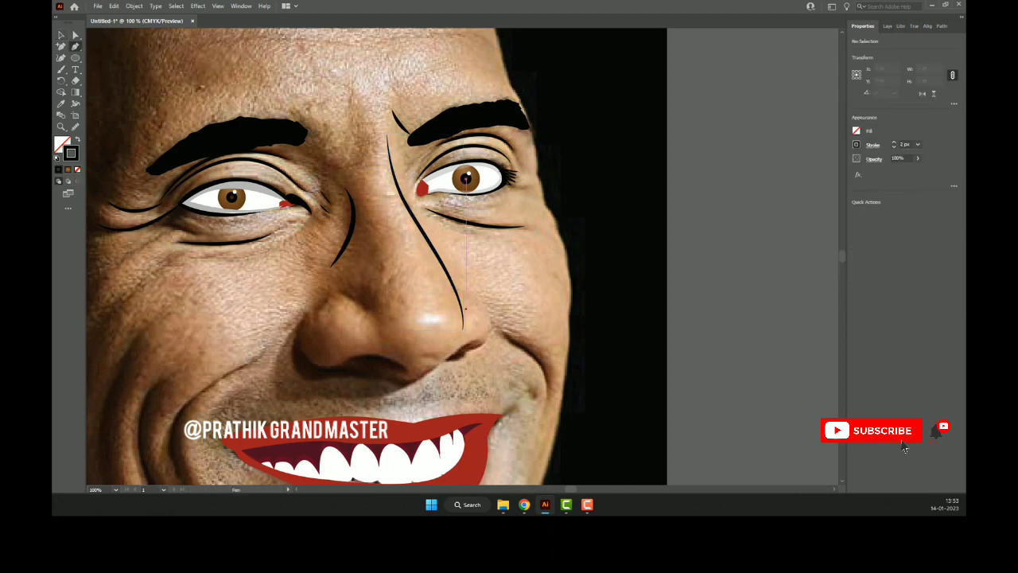
pyautogui.scroll(-1, 377, 256)
pyautogui.scroll(-1, 376, 256)
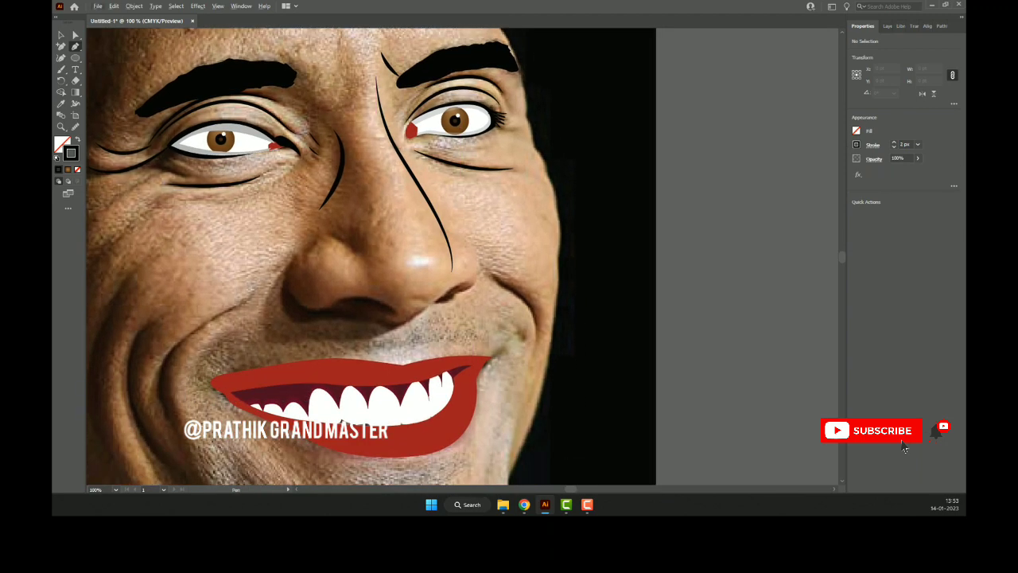
# - Trace a nose outline from the left nostril, under the nose base, and around the right nostril
pyautogui.click(293, 253)
pyautogui.moveTo(325, 310)
pyautogui.mouseDown()
pyautogui.moveTo(383, 306)
pyautogui.moveTo(401, 328)
pyautogui.mouseUp()
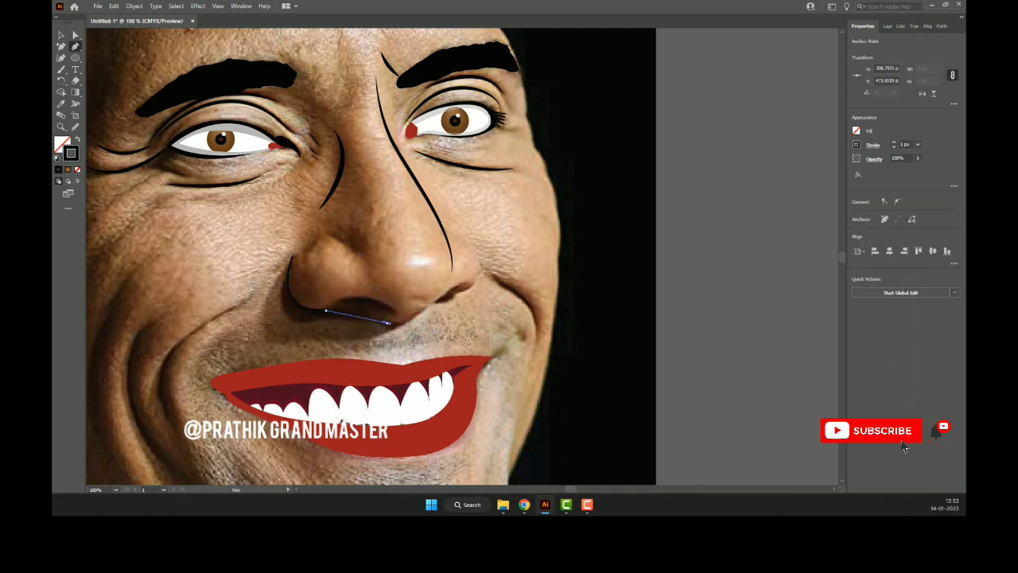
pyautogui.click(385, 321)
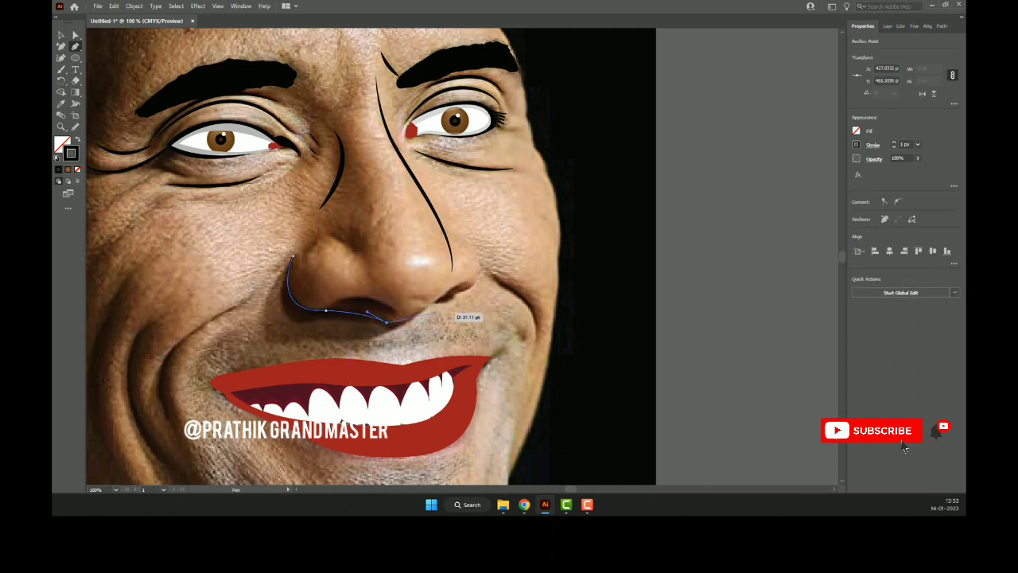
pyautogui.moveTo(426, 308); pyautogui.dragTo(430, 291)
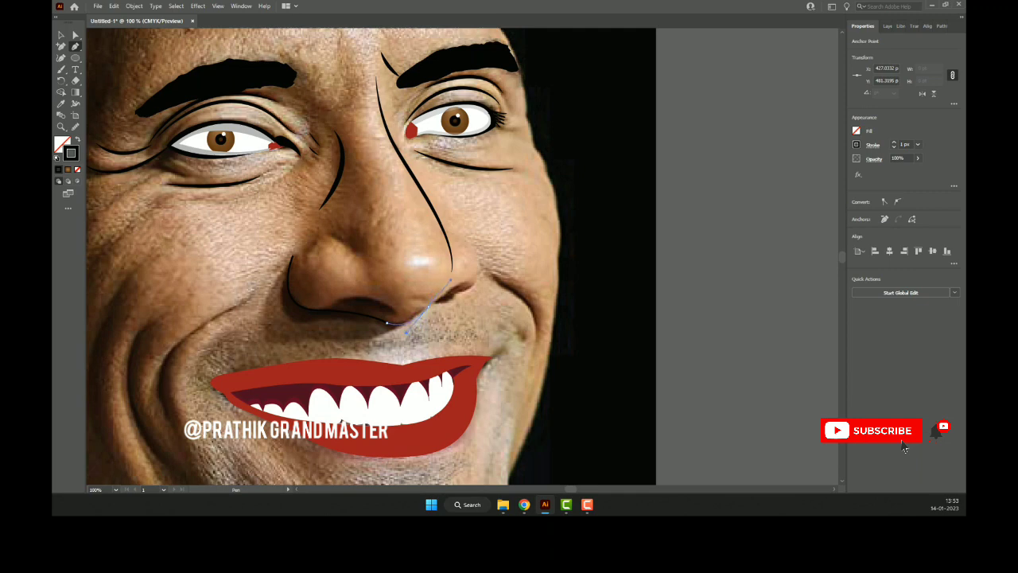
pyautogui.click(453, 298)
pyautogui.scroll(1, 455, 302)
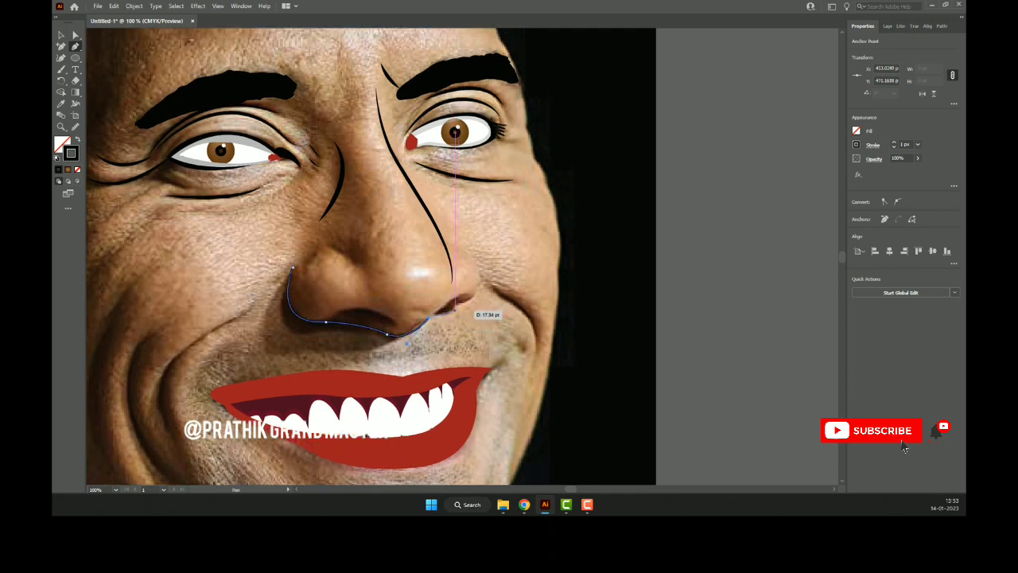
pyautogui.moveTo(454, 309)
pyautogui.mouseDown()
pyautogui.moveTo(477, 280)
pyautogui.moveTo(479, 304)
pyautogui.moveTo(454, 237)
pyautogui.mouseUp()
pyautogui.click(453, 303)
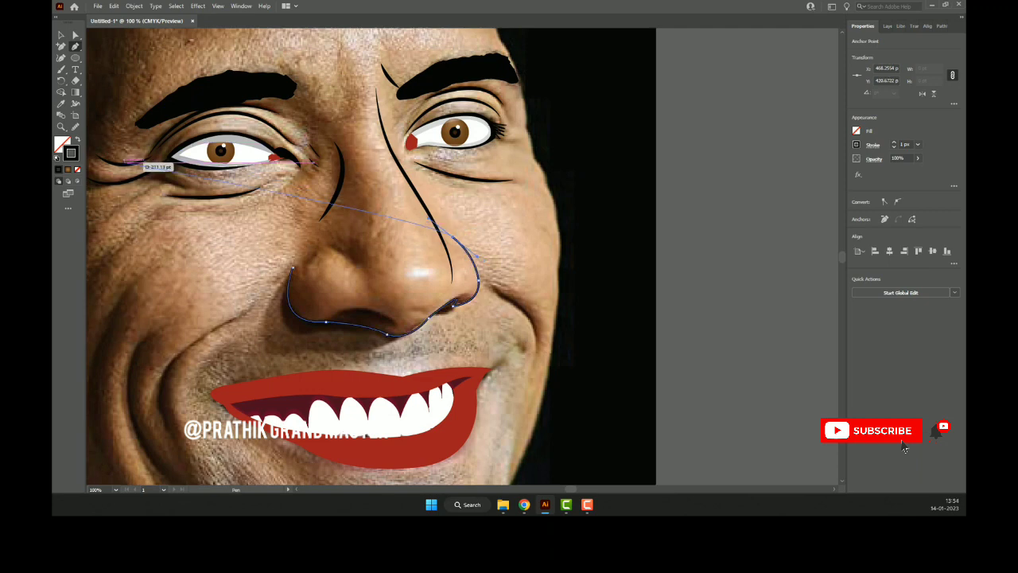
# - Smooth the upper right of the nose outline and thicken its stroke to 2 px
pyautogui.click(75, 127)
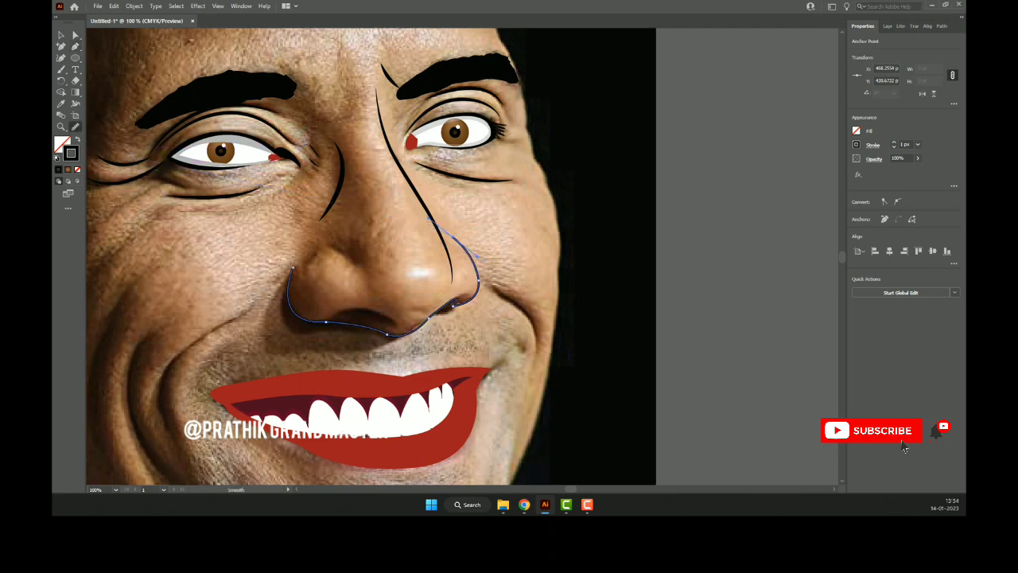
pyautogui.moveTo(477, 267); pyautogui.dragTo(455, 238)
pyautogui.press('v')
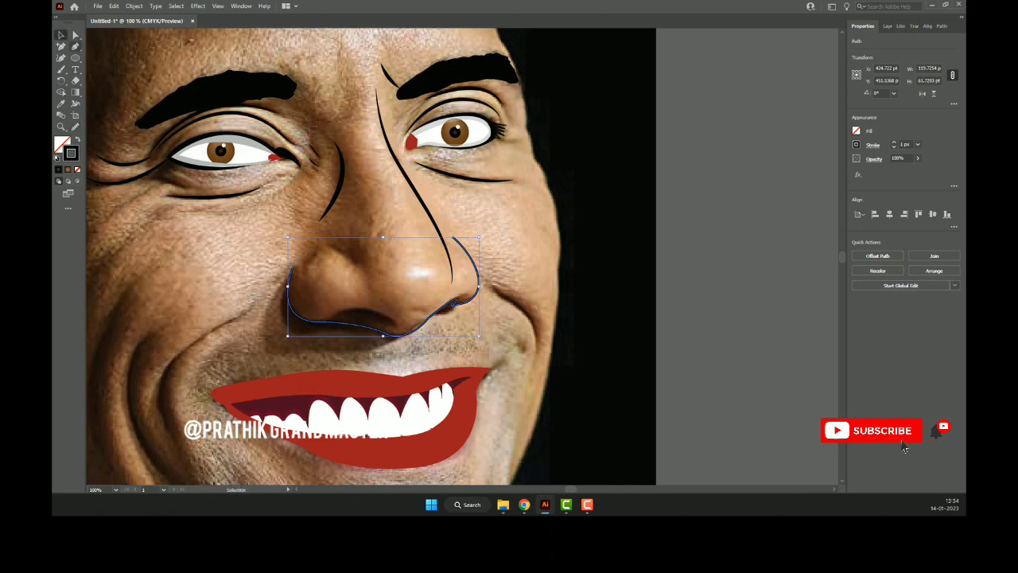
pyautogui.click(893, 141)
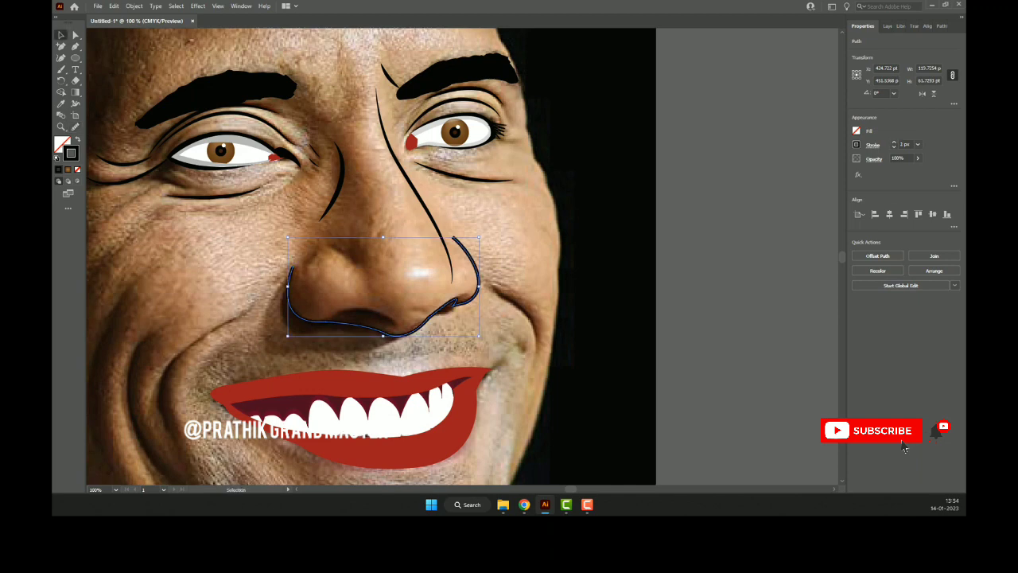
pyautogui.click(851, 293)
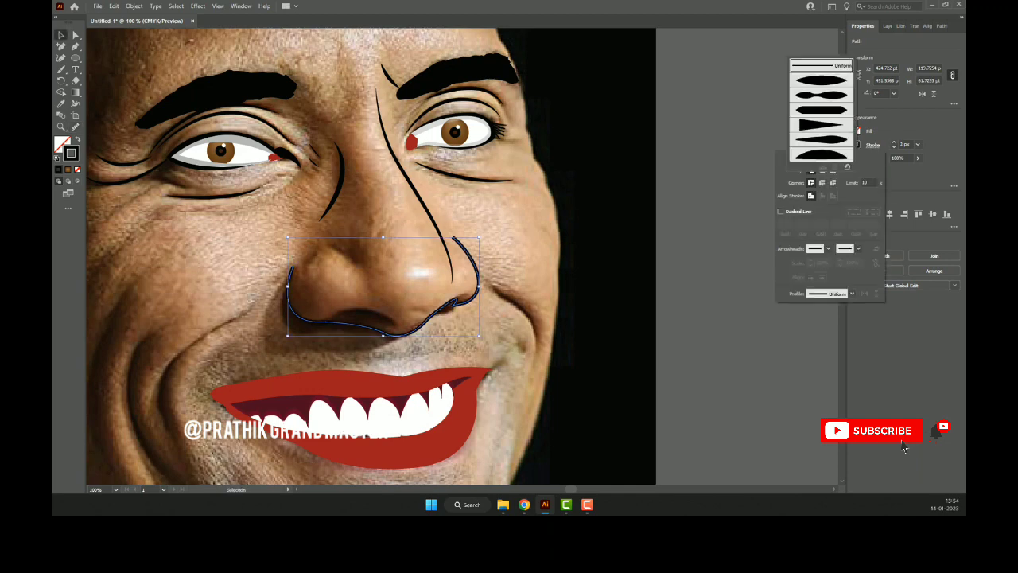
pyautogui.press('Escape')
pyautogui.hotkey('ctrl', 'shift', 'a')
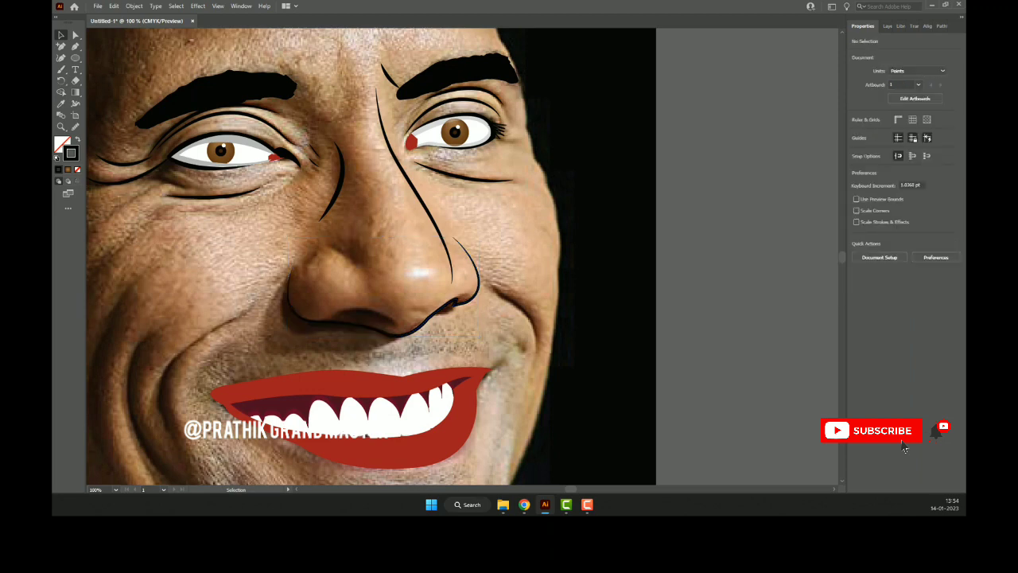
# - Delete the nose outline's right end and re-extend it under the nostril
pyautogui.click(75, 46)
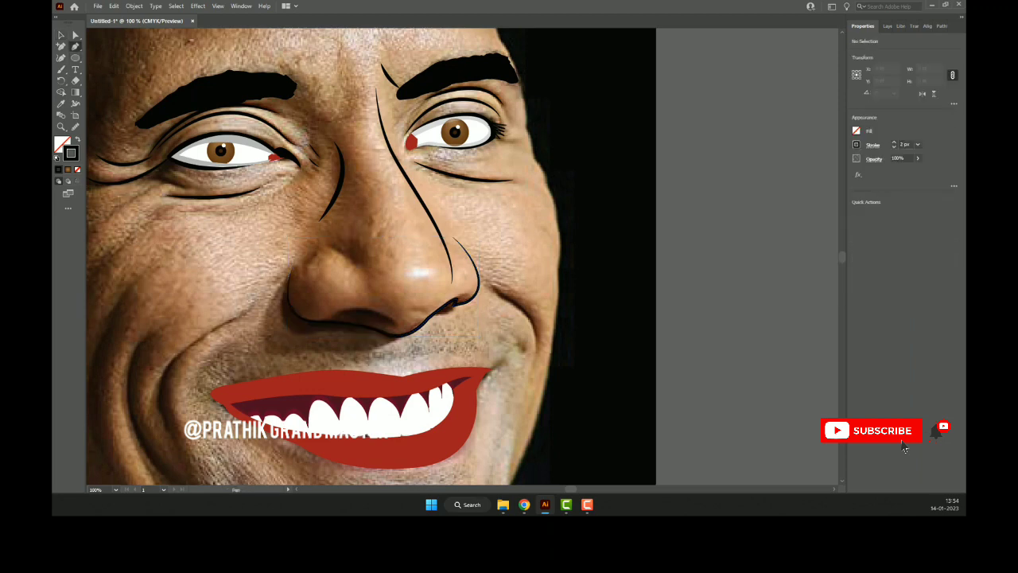
pyautogui.keyDown('ctrl'); pyautogui.click(352, 328); pyautogui.keyUp('ctrl')
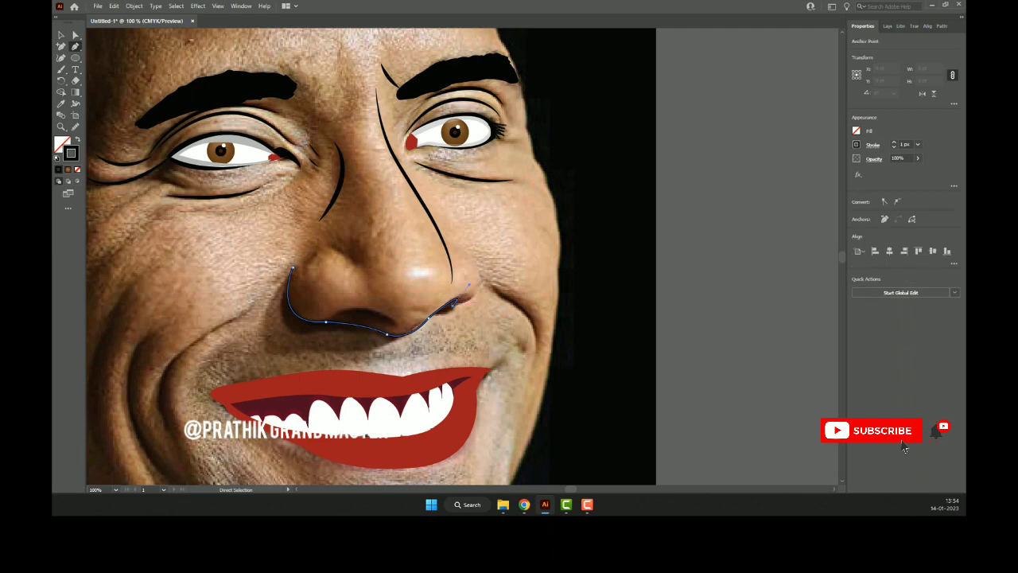
pyautogui.press('Delete')
pyautogui.moveTo(325, 322)
pyautogui.mouseDown()
pyautogui.moveTo(346, 326)
pyautogui.moveTo(325, 322)
pyautogui.mouseUp()
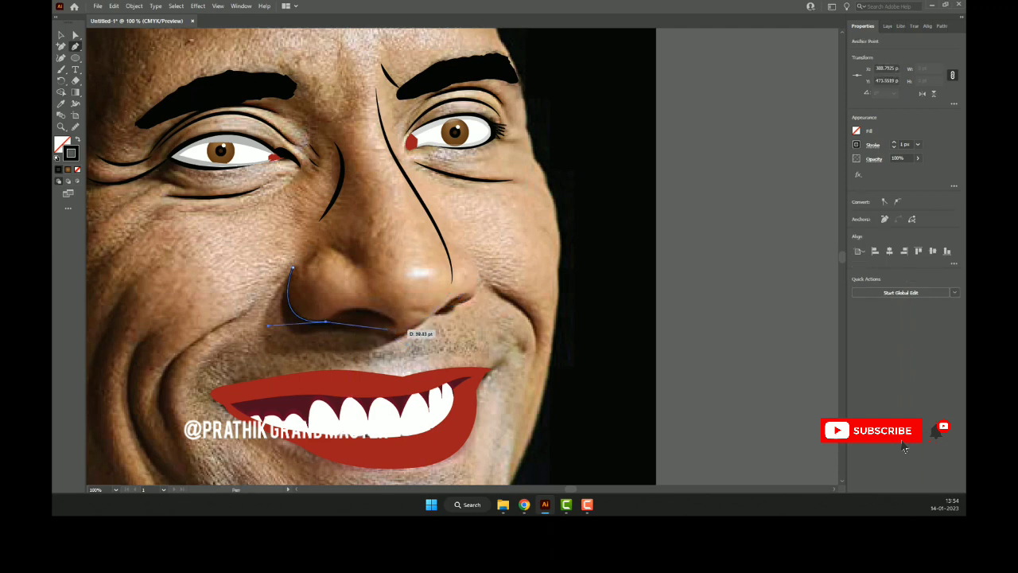
pyautogui.moveTo(387, 326); pyautogui.dragTo(374, 366)
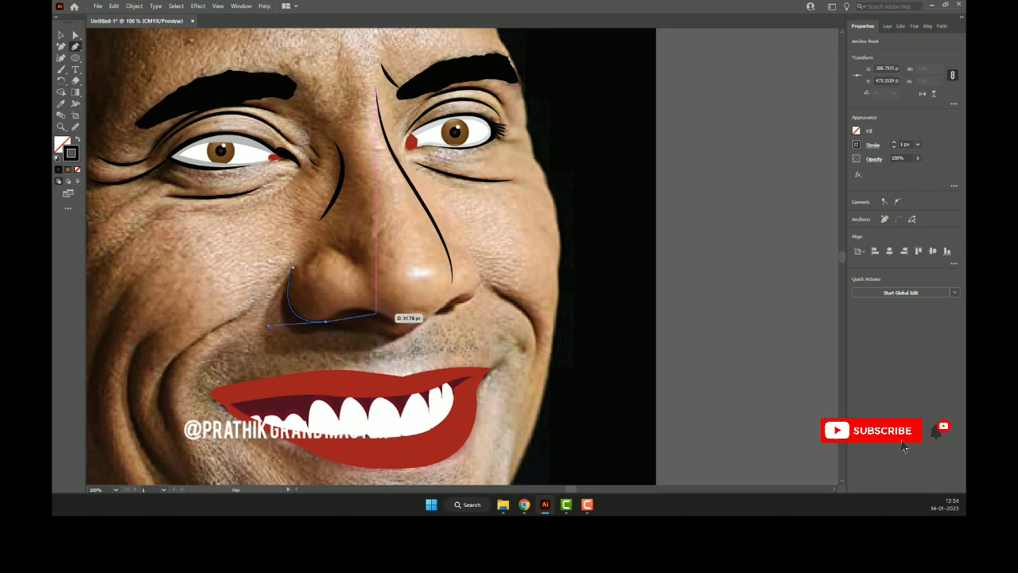
pyautogui.moveTo(384, 328)
pyautogui.mouseDown()
pyautogui.moveTo(376, 312)
pyautogui.moveTo(422, 328)
pyautogui.moveTo(450, 302)
pyautogui.mouseUp()
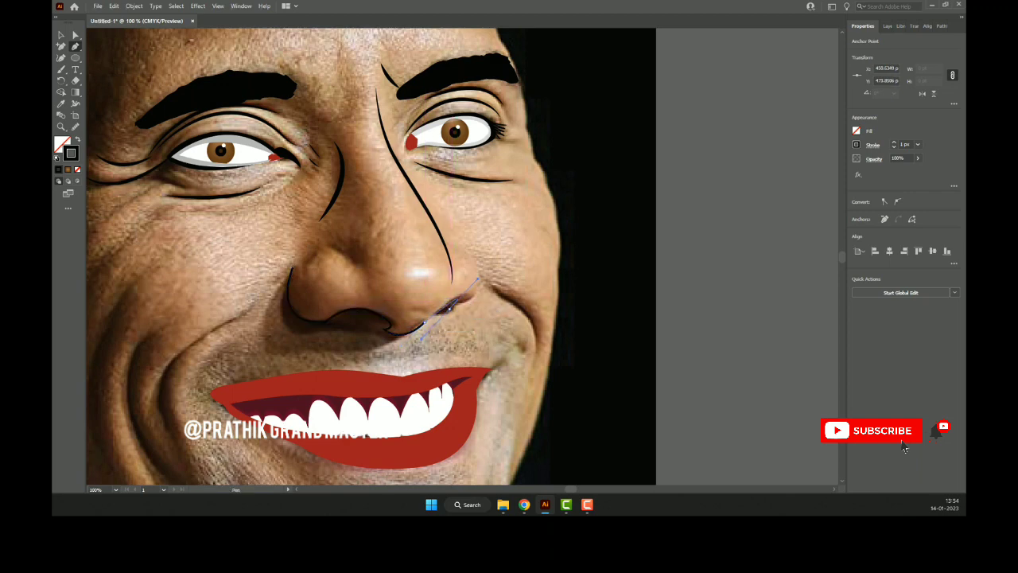
# - Curve the nose line up around the right nostril with a 2 px tapered width profile
pyautogui.click(450, 303)
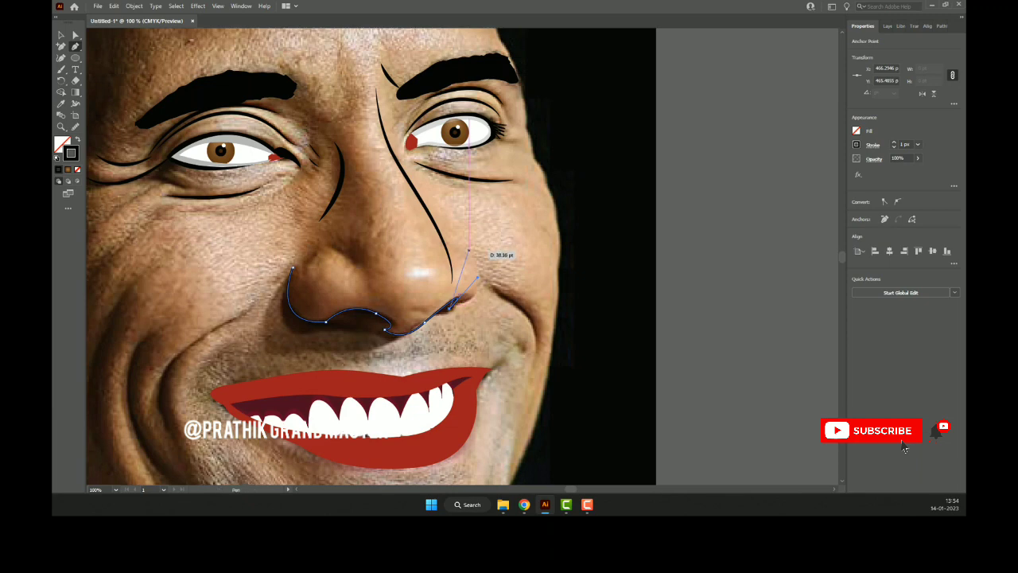
pyautogui.moveTo(469, 248); pyautogui.dragTo(442, 197)
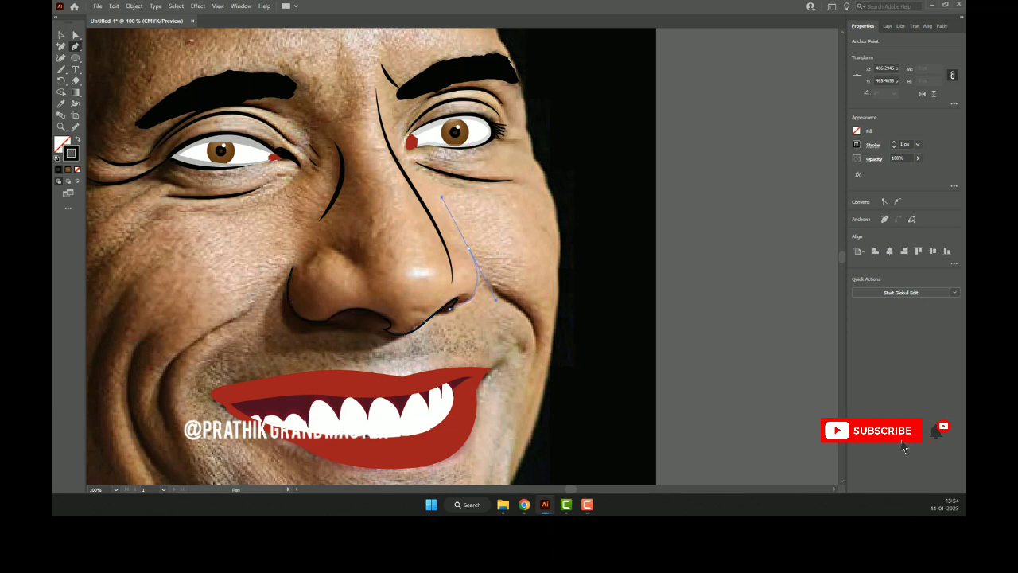
pyautogui.press('v')
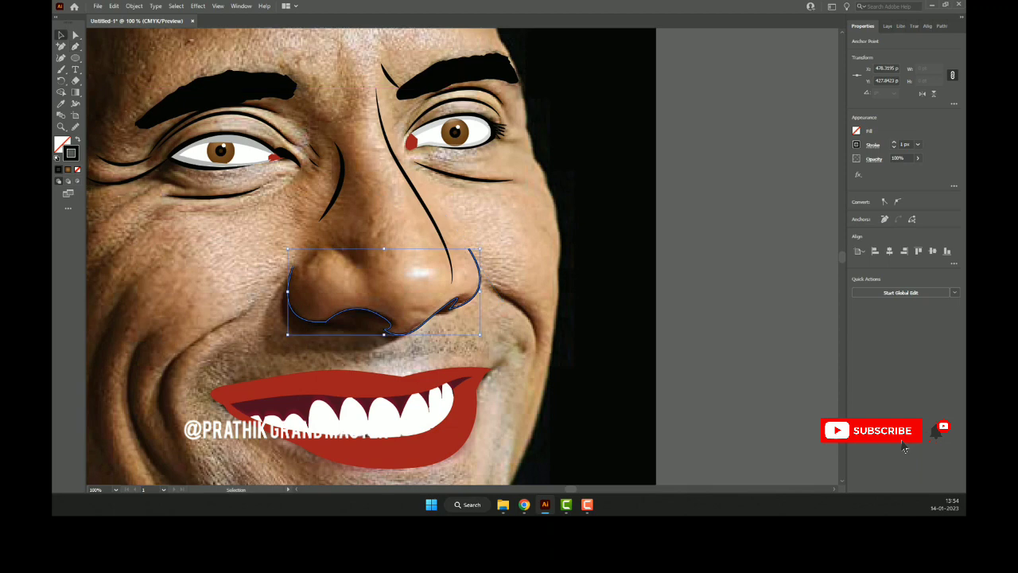
pyautogui.click(893, 141)
pyautogui.click(851, 294)
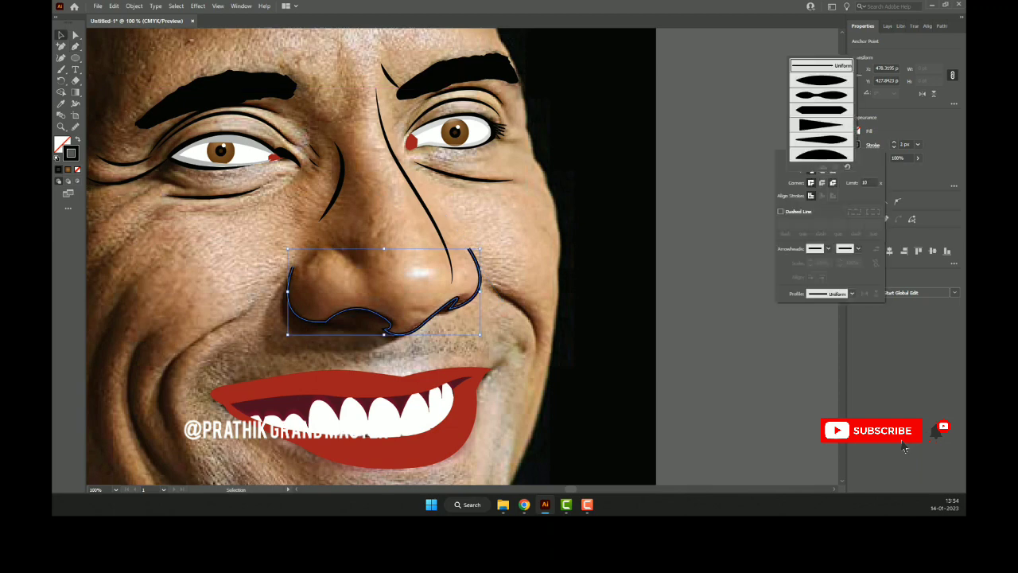
pyautogui.click(820, 80)
pyautogui.click(747, 239)
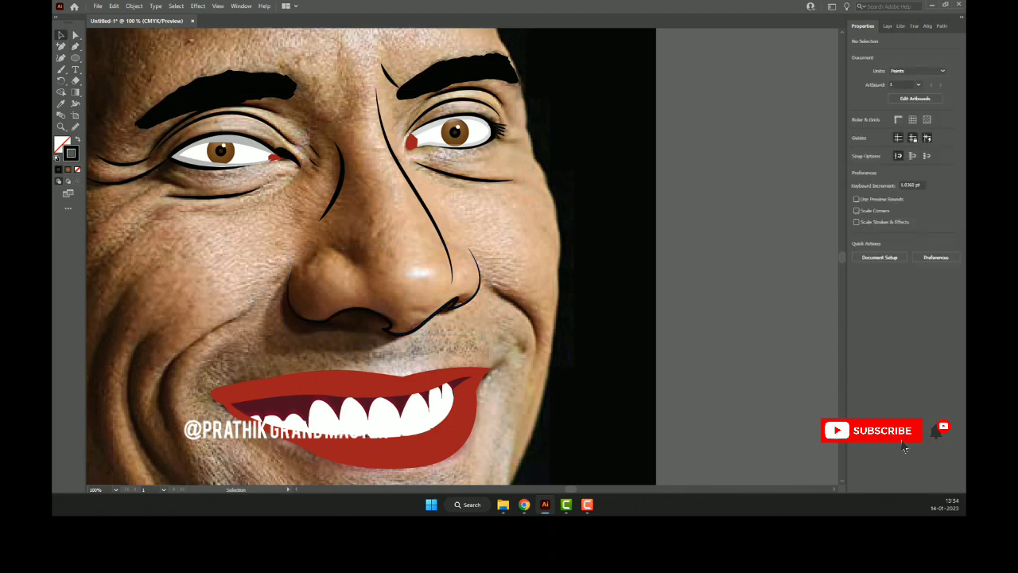
# - Draw a curved line from the right nostril corner down the cheek toward the mouth
pyautogui.press('p')
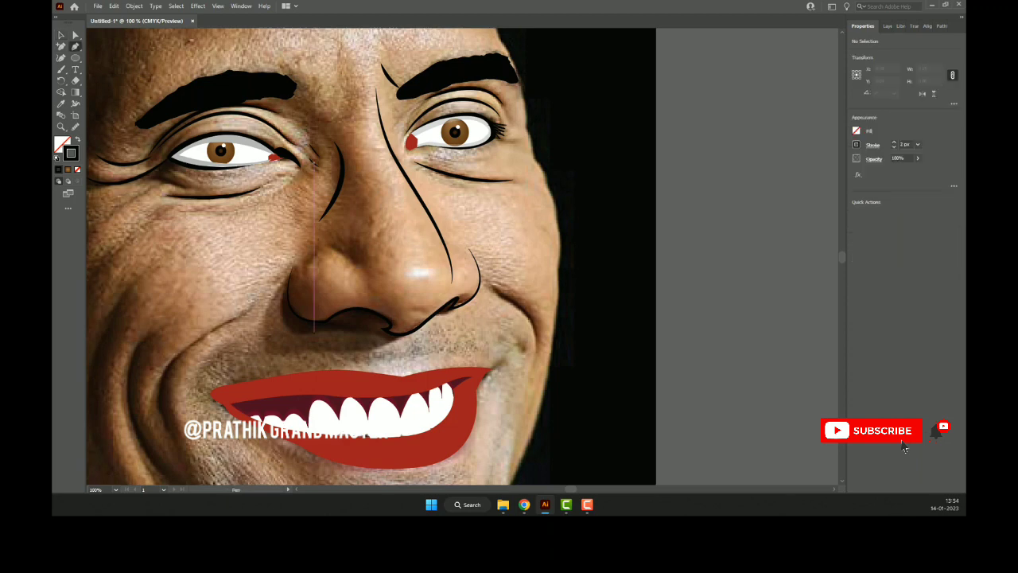
pyautogui.moveTo(477, 278); pyautogui.dragTo(384, 262)
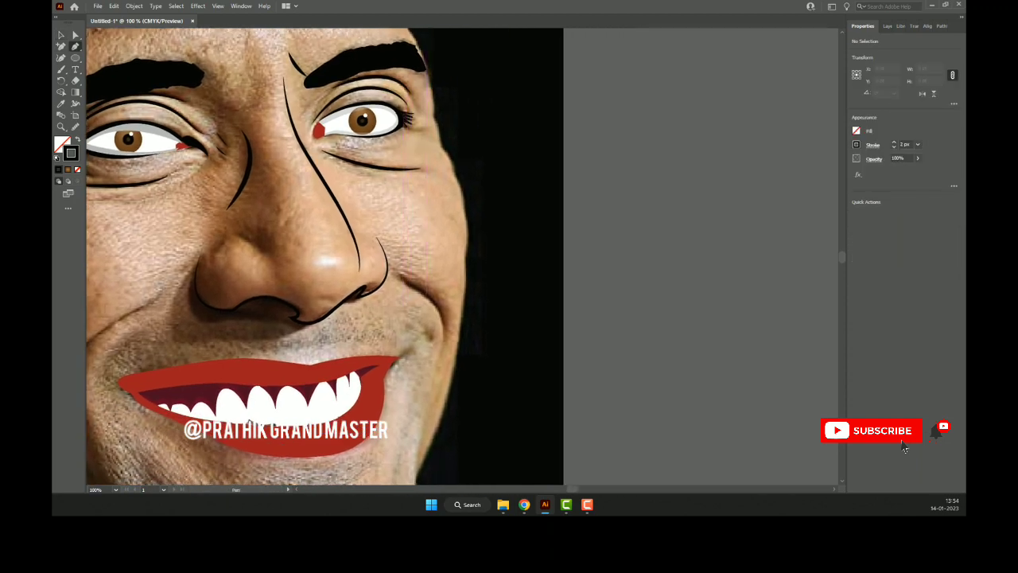
pyautogui.click(400, 275)
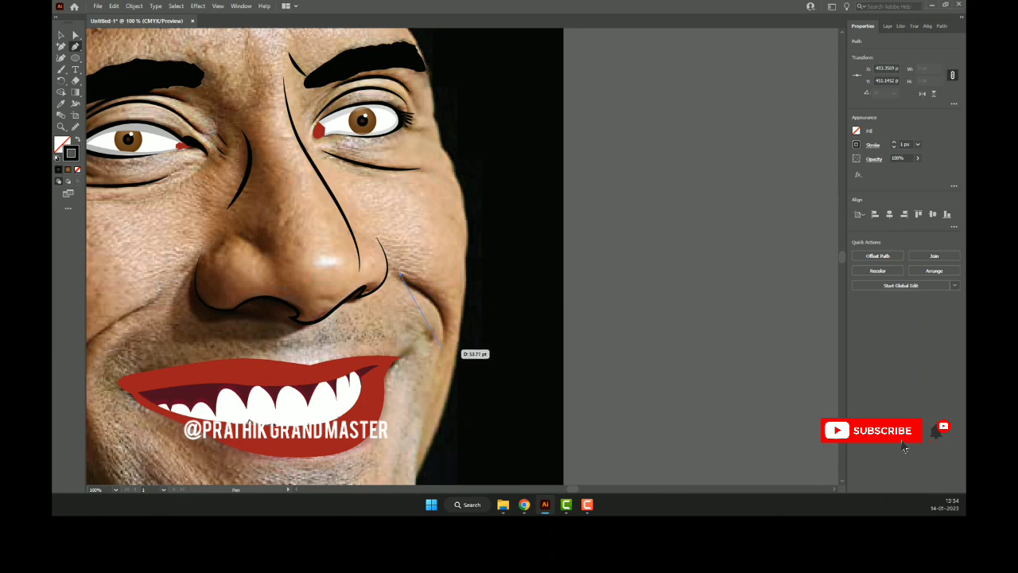
pyautogui.moveTo(442, 350); pyautogui.dragTo(435, 366)
pyautogui.hotkey('ctrl', 'z')
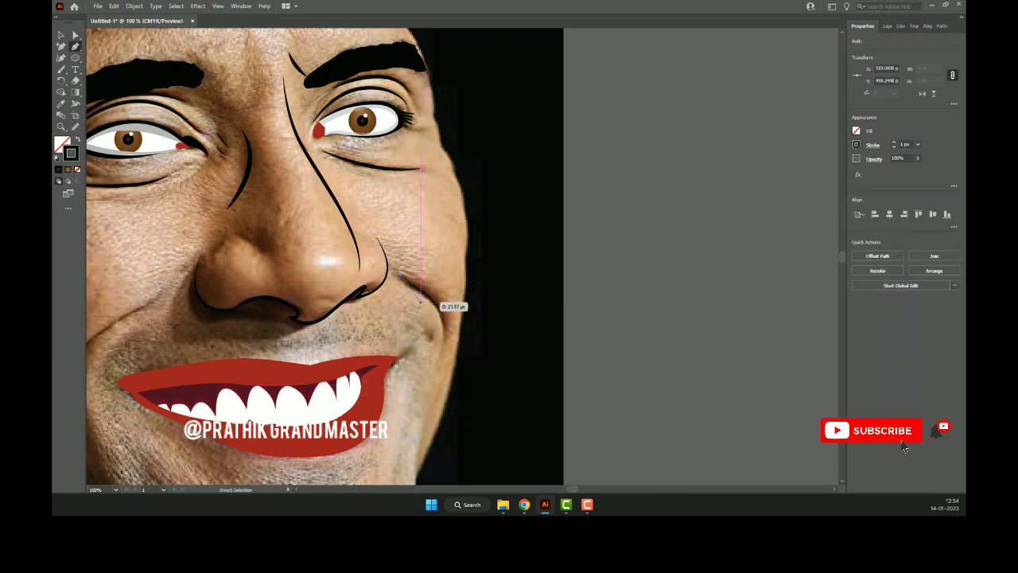
pyautogui.click(401, 276)
pyautogui.moveTo(441, 359); pyautogui.dragTo(434, 377)
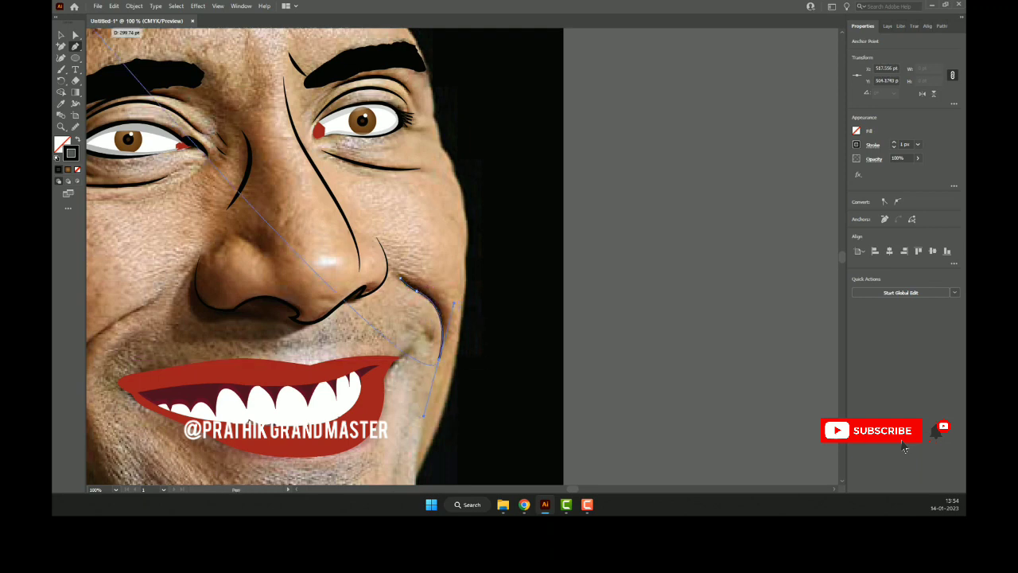
pyautogui.press('v')
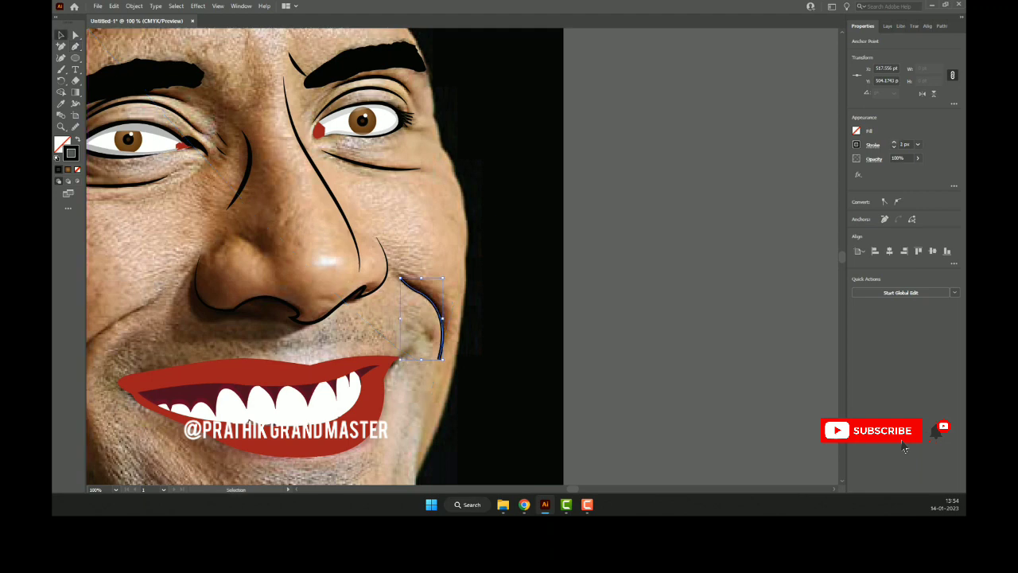
# - Give the cheek line a tapered width profile and deselect it
pyautogui.click(872, 145)
pyautogui.click(851, 293)
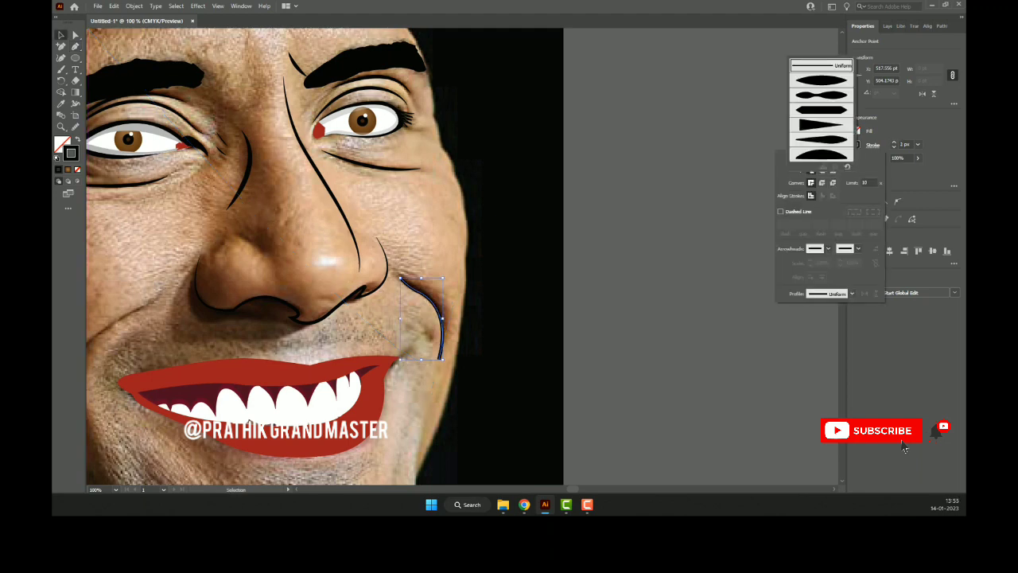
pyautogui.click(820, 81)
pyautogui.press('Escape')
pyautogui.hotkey('ctrl', 'shift', 'a')
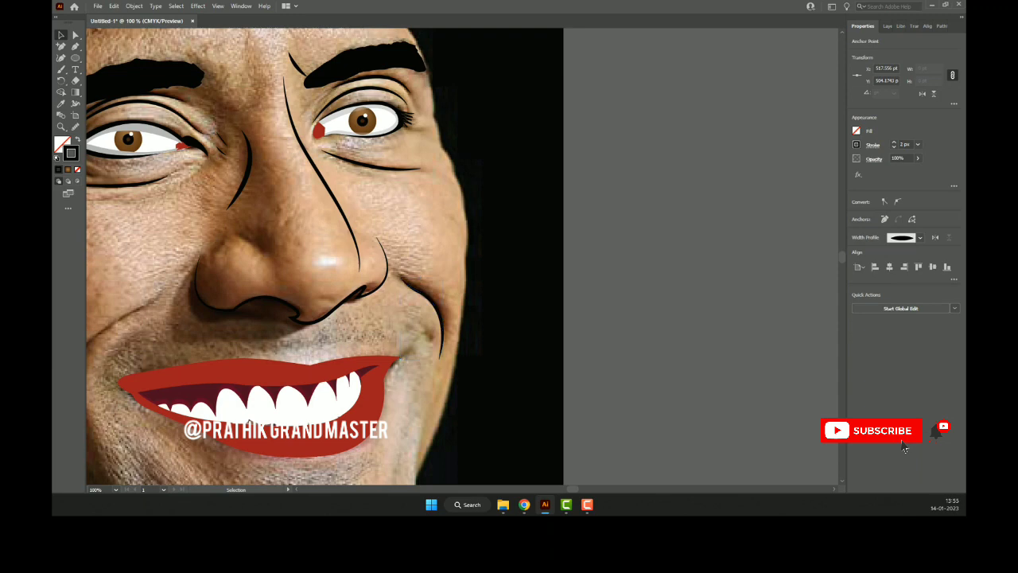
pyautogui.moveTo(571, 239); pyautogui.dragTo(690, 127)
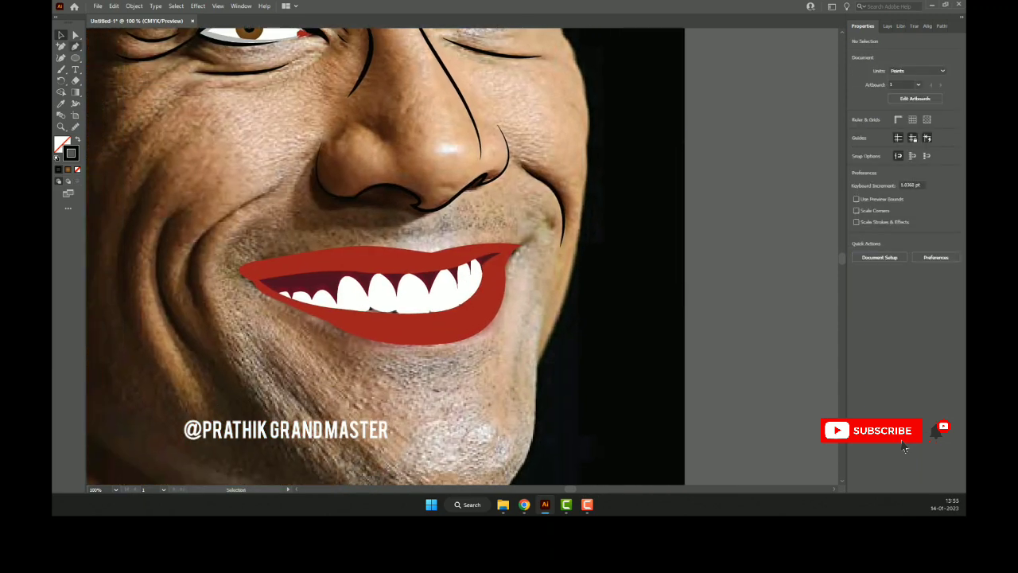
# - Draw a short straight line below the lip corner and thicken its stroke
pyautogui.press('p')
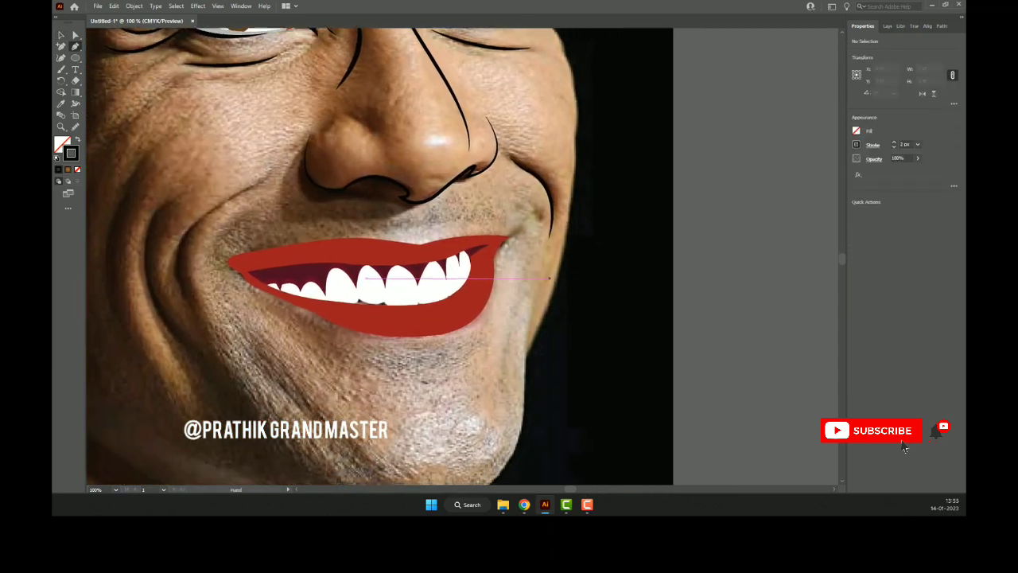
pyautogui.moveTo(397, 254); pyautogui.dragTo(344, 204)
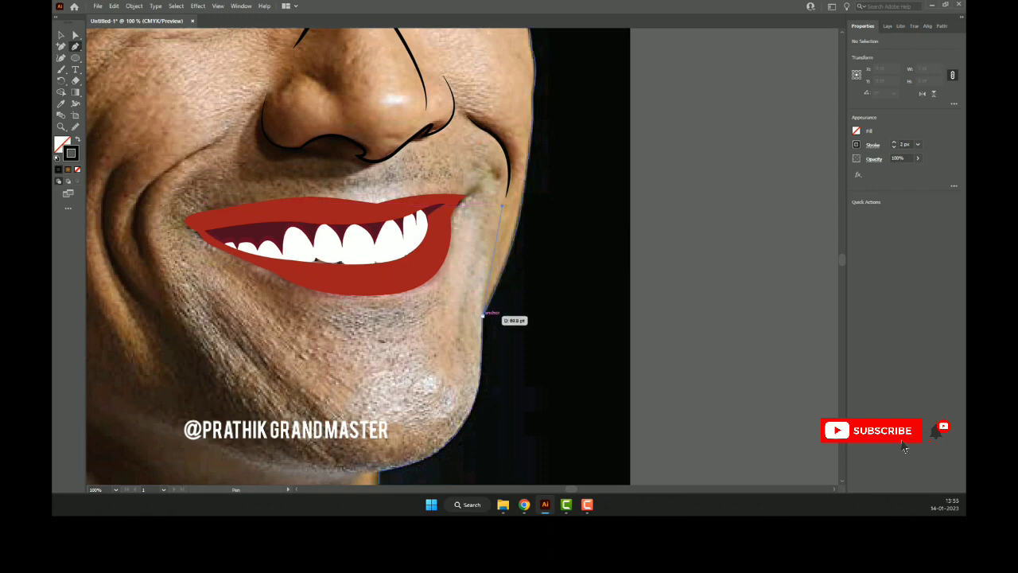
pyautogui.click(481, 322)
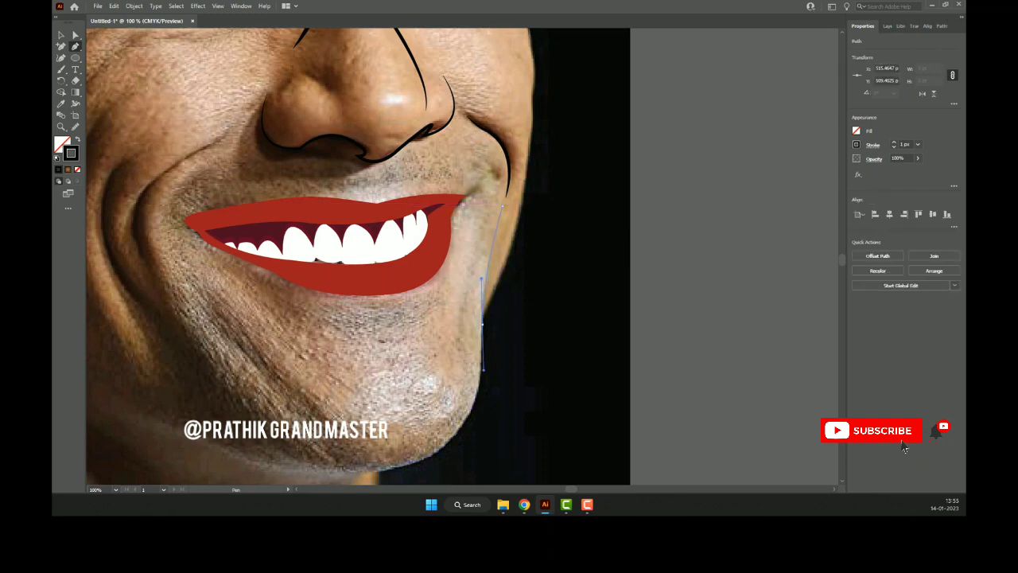
pyautogui.click(482, 370)
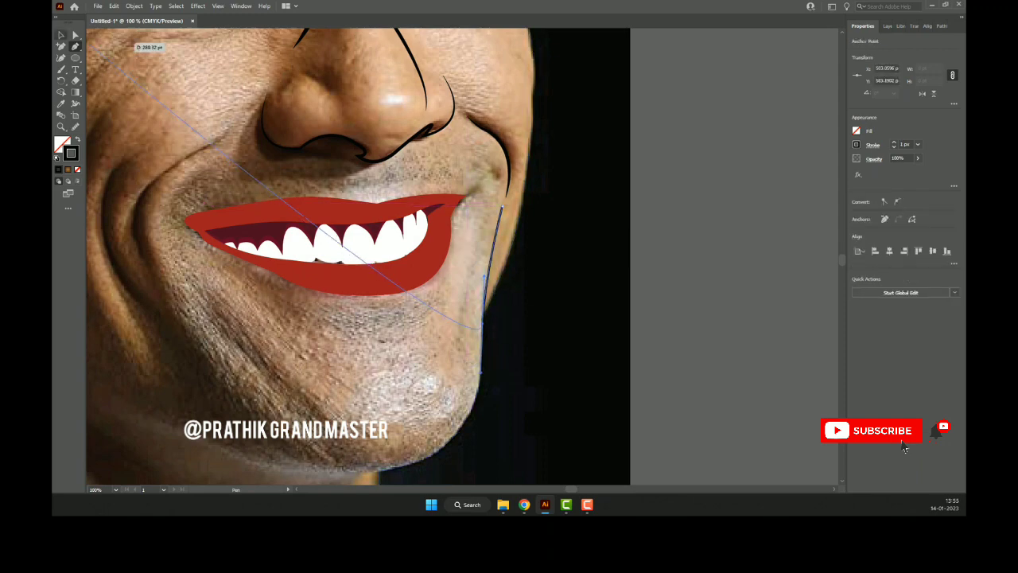
pyautogui.press('v')
pyautogui.click(893, 141)
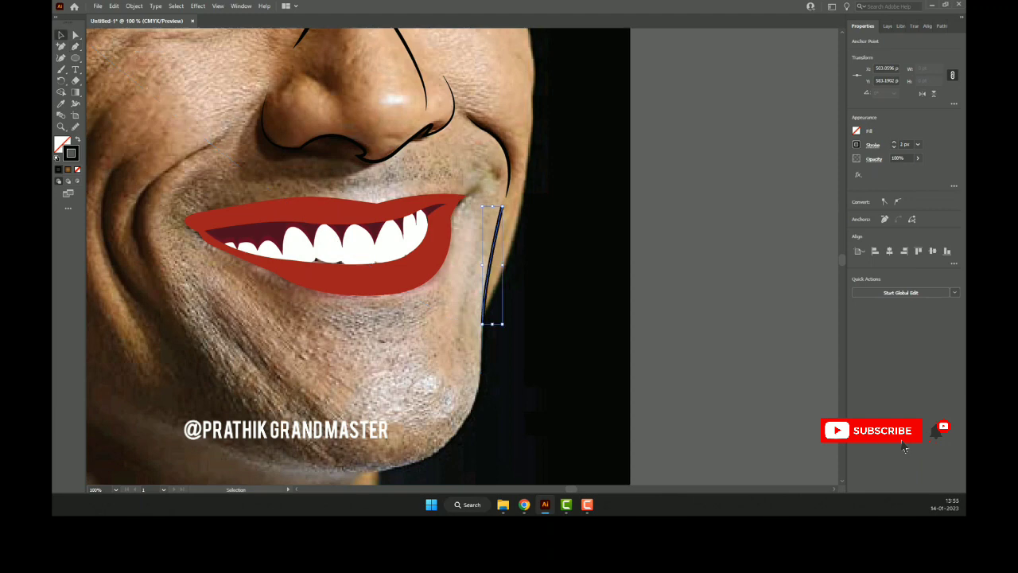
pyautogui.click(872, 144)
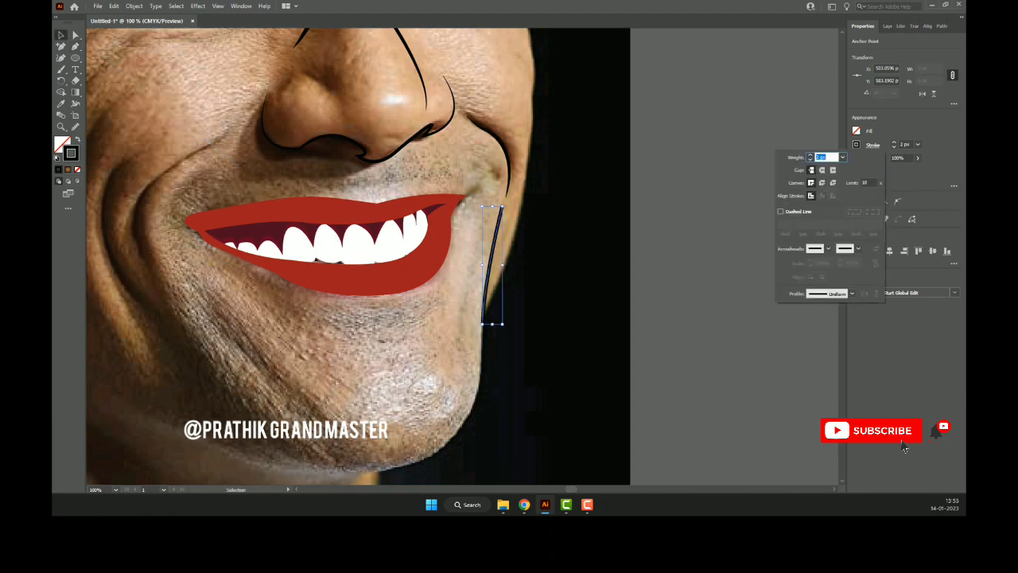
pyautogui.click(851, 293)
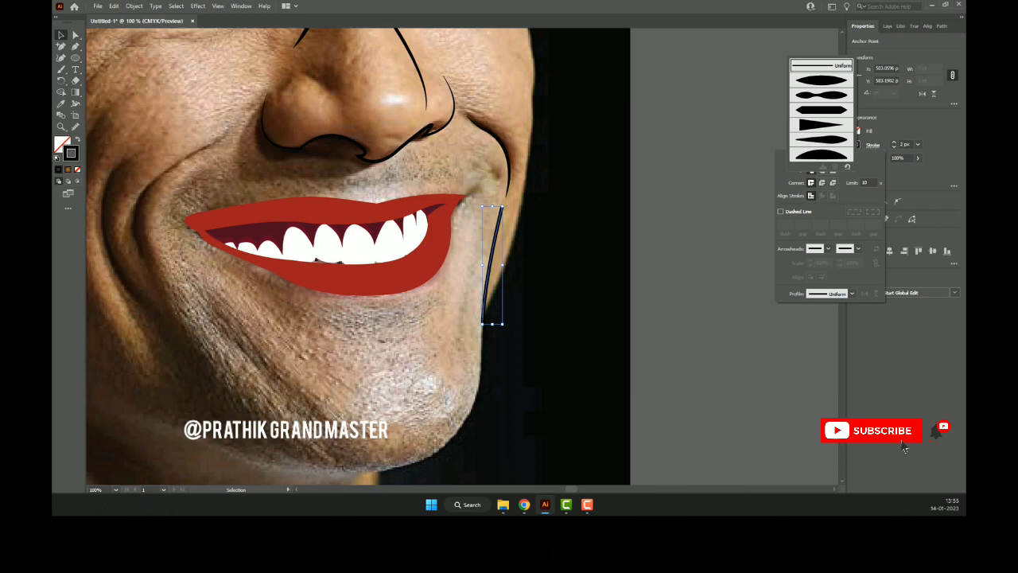
pyautogui.press('Escape')
pyautogui.hotkey('ctrl', 'shift', 'a')
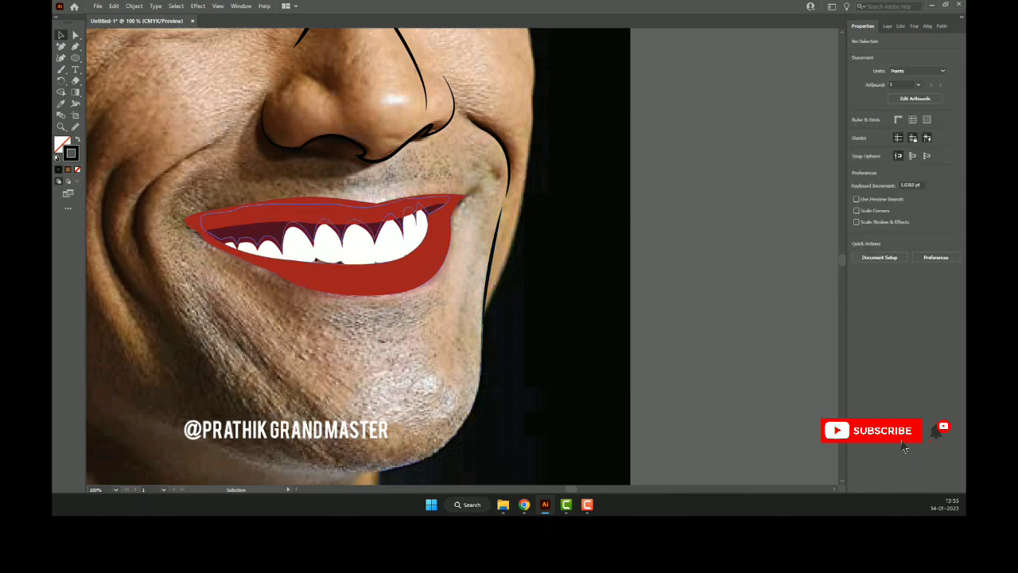
# - Draw a crease line along the left of the chin
pyautogui.press('p')
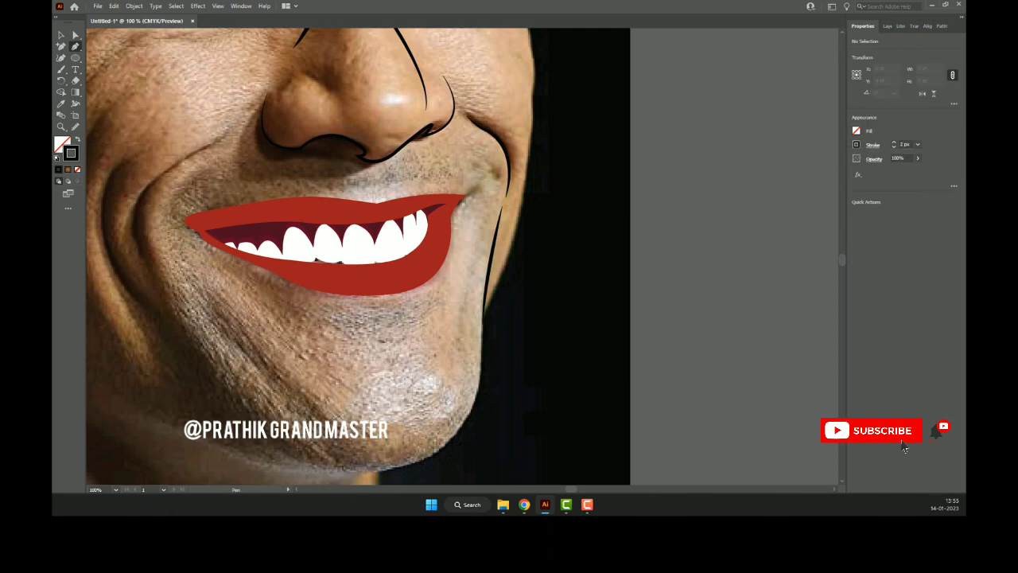
pyautogui.moveTo(358, 255)
pyautogui.mouseDown()
pyautogui.moveTo(525, 259)
pyautogui.moveTo(483, 219)
pyautogui.moveTo(491, 264)
pyautogui.moveTo(427, 211)
pyautogui.mouseUp()
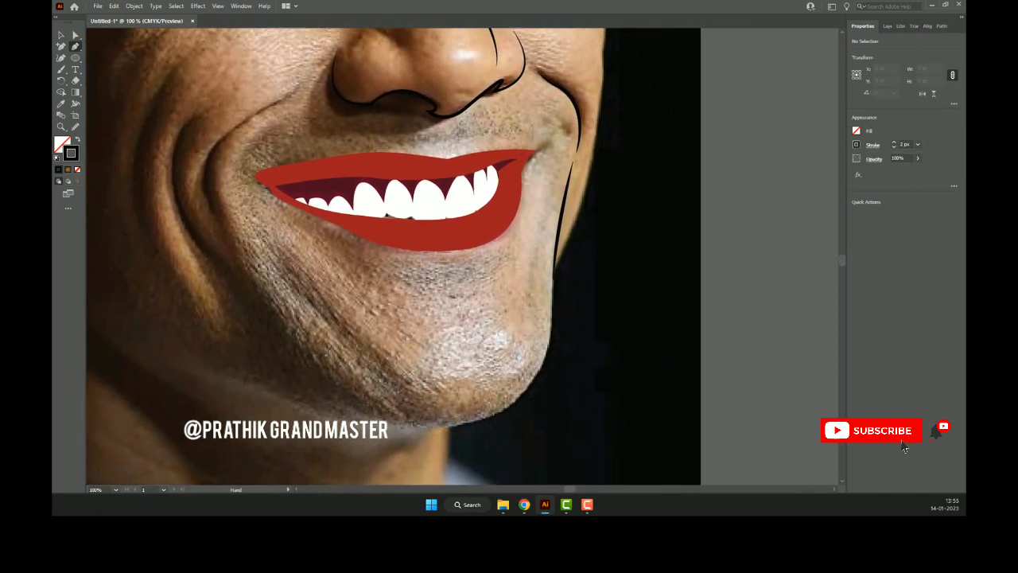
pyautogui.hotkey('ctrl', '-')
pyautogui.click(292, 261)
pyautogui.click(369, 338)
pyautogui.click(409, 358)
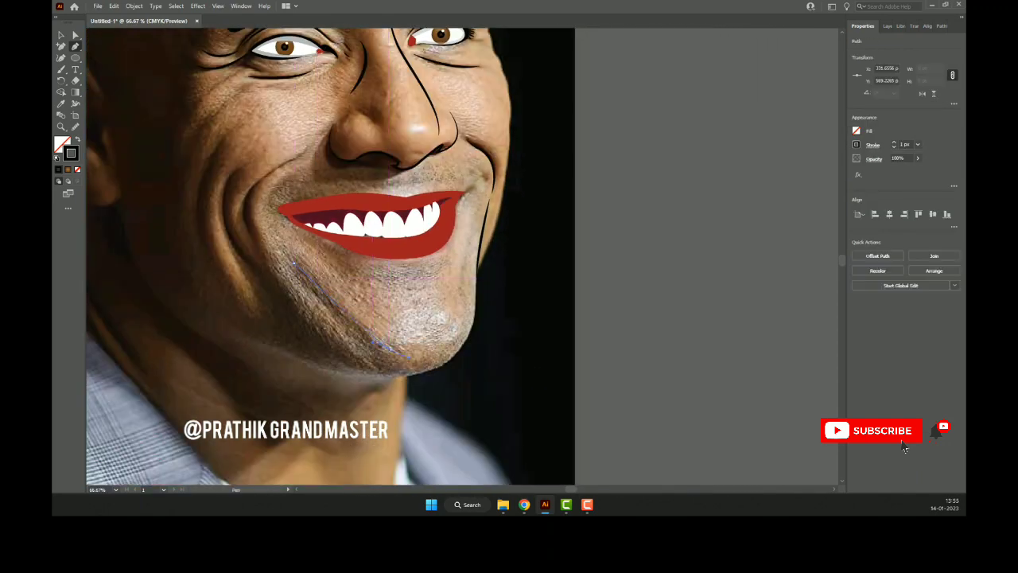
pyautogui.click(293, 261)
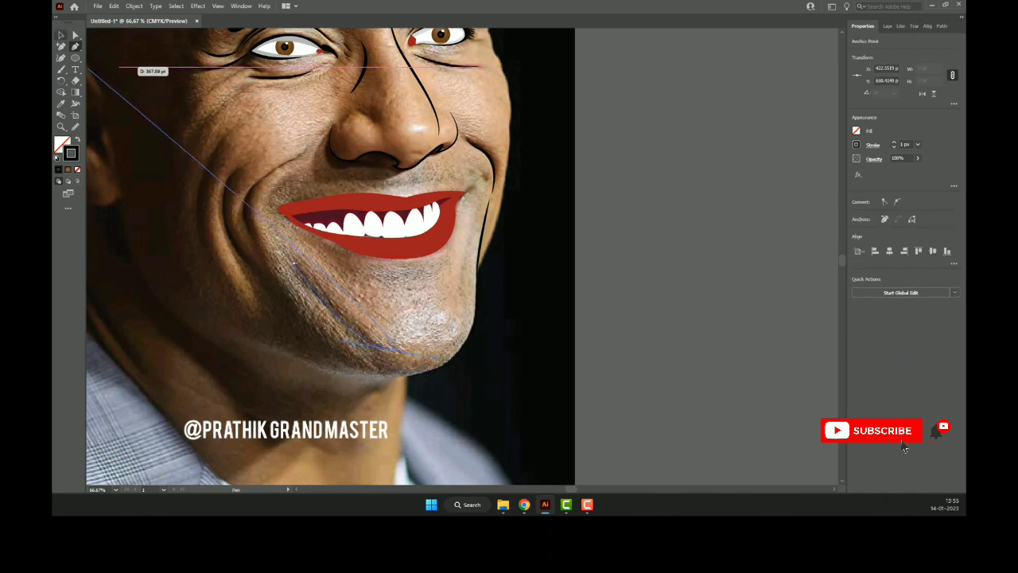
pyautogui.press('v')
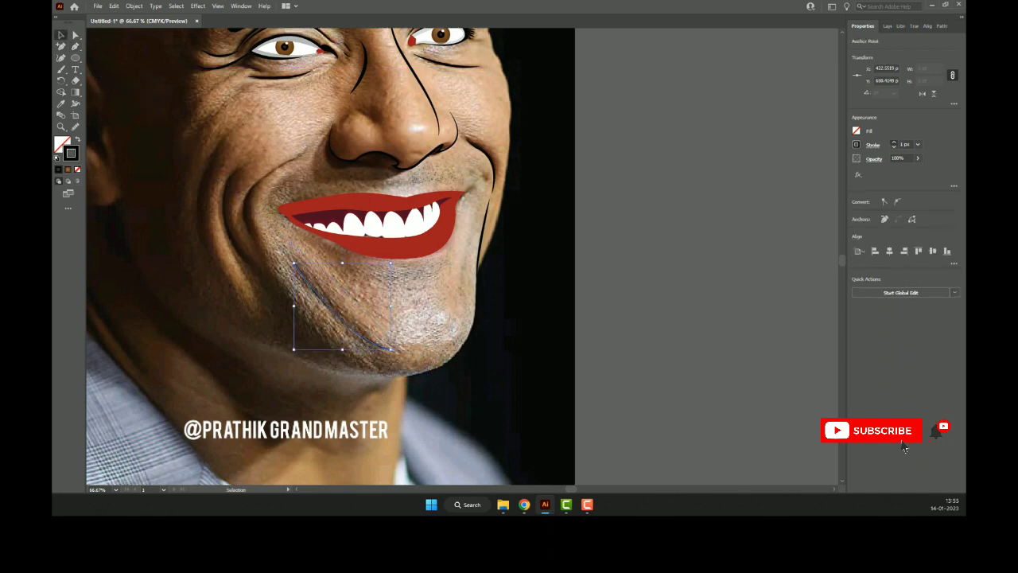
# - Make the chin line 2 px thick with a tapered width profile, then deselect
pyautogui.click(893, 142)
pyautogui.click(851, 293)
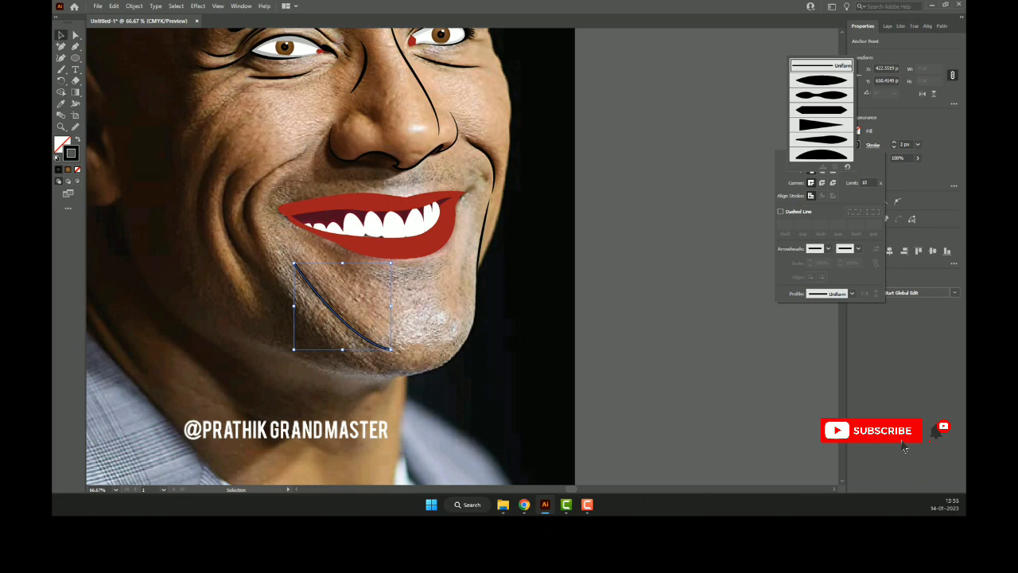
pyautogui.click(821, 79)
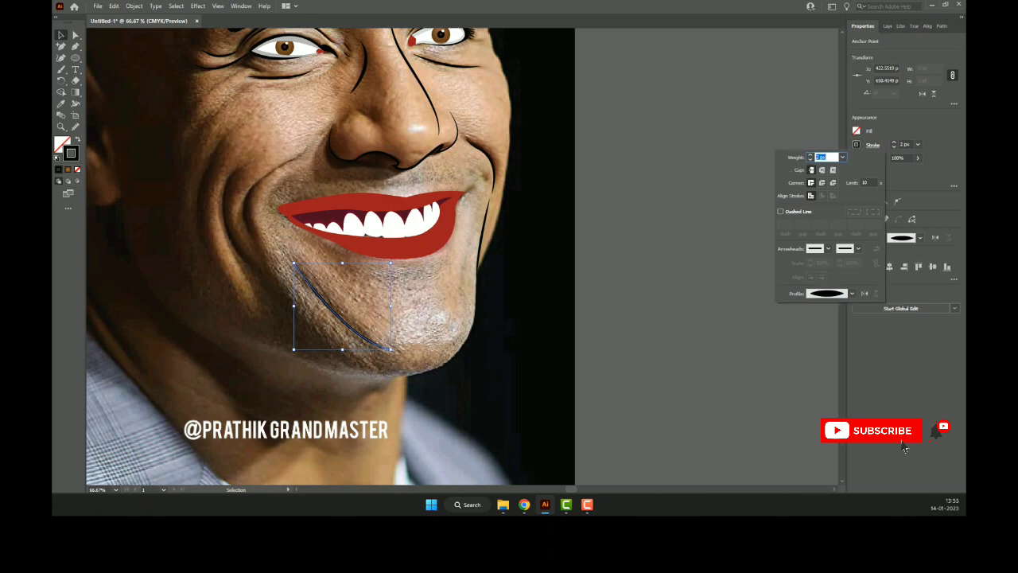
pyautogui.press('Escape')
pyautogui.hotkey('ctrl', 'shift', 'a')
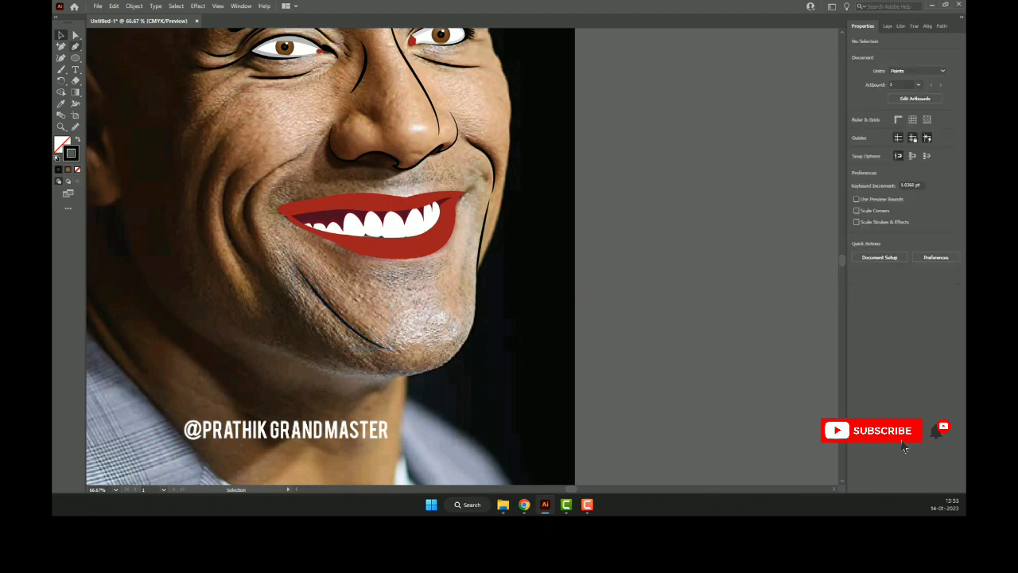
pyautogui.press('p')
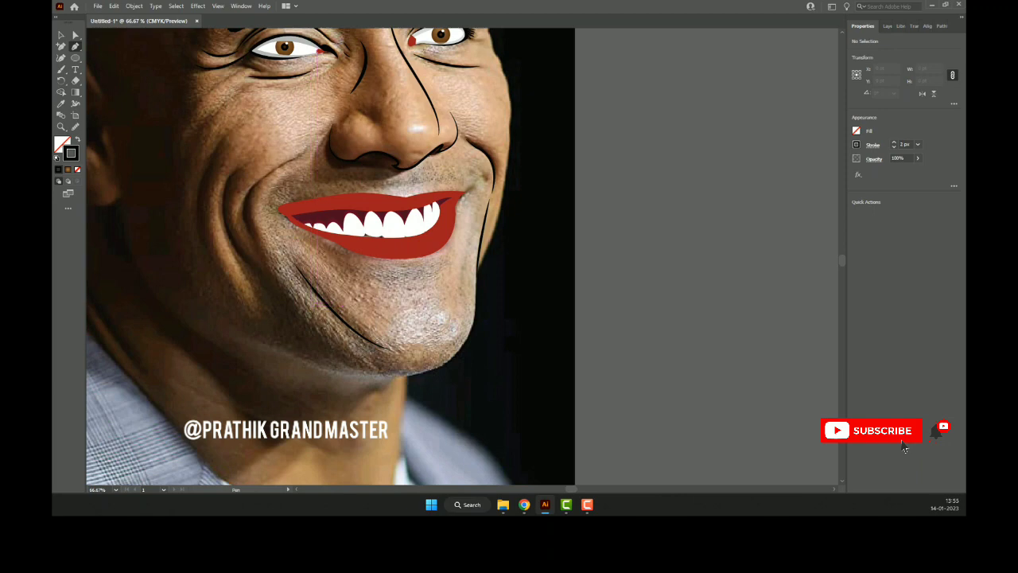
# - Start the jaw path at the chin and curve it along the lower jaw
pyautogui.moveTo(366, 271); pyautogui.dragTo(433, 207)
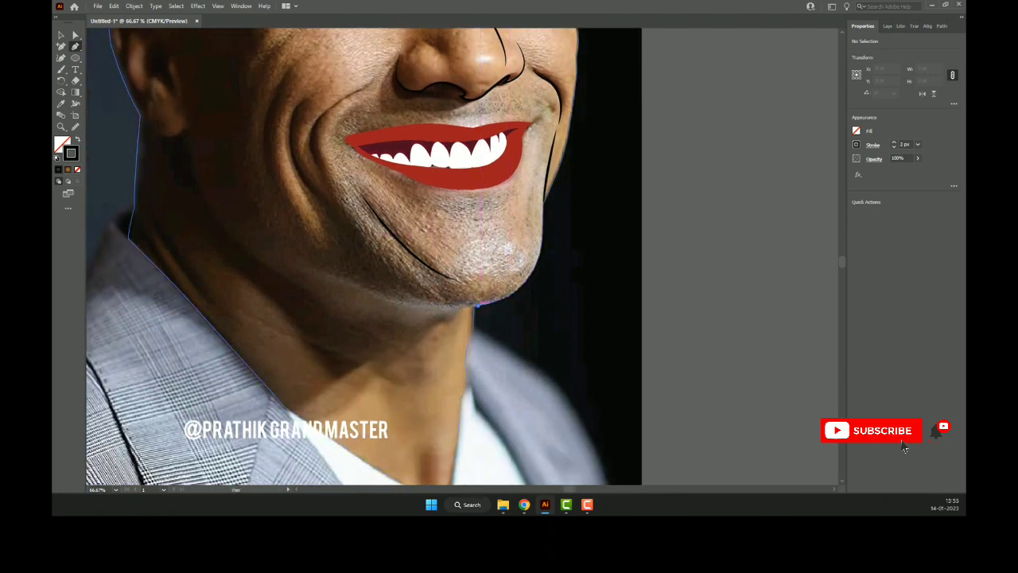
pyautogui.click(421, 313)
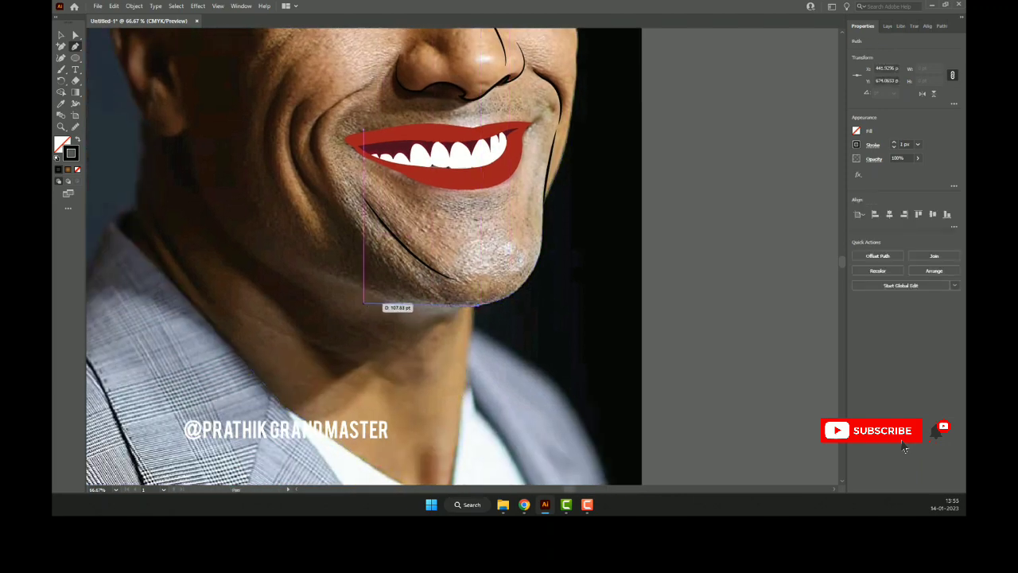
pyautogui.click(358, 287)
pyautogui.click(293, 260)
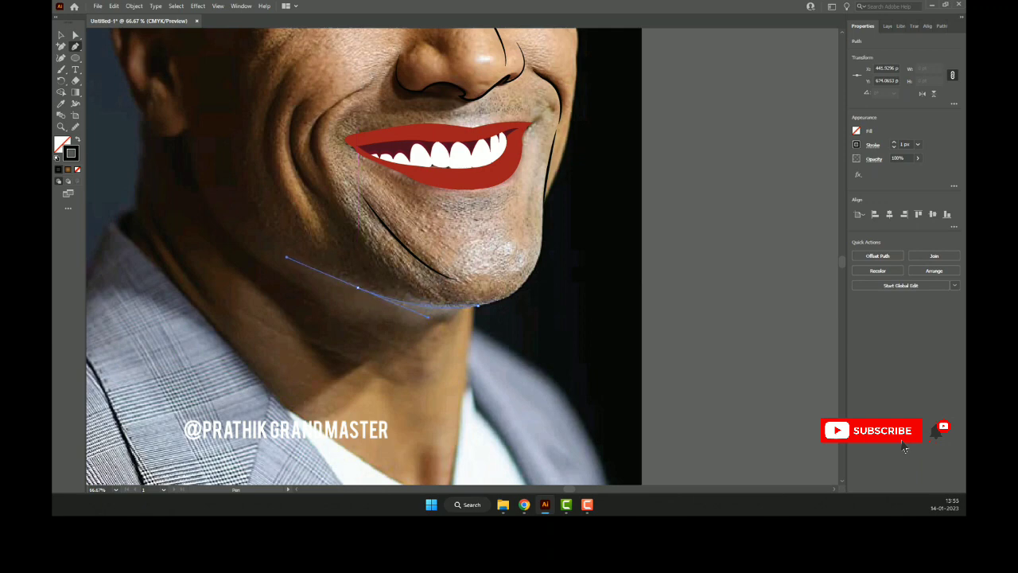
pyautogui.hotkey('ctrl', 'z')
pyautogui.moveTo(363, 291); pyautogui.dragTo(407, 339)
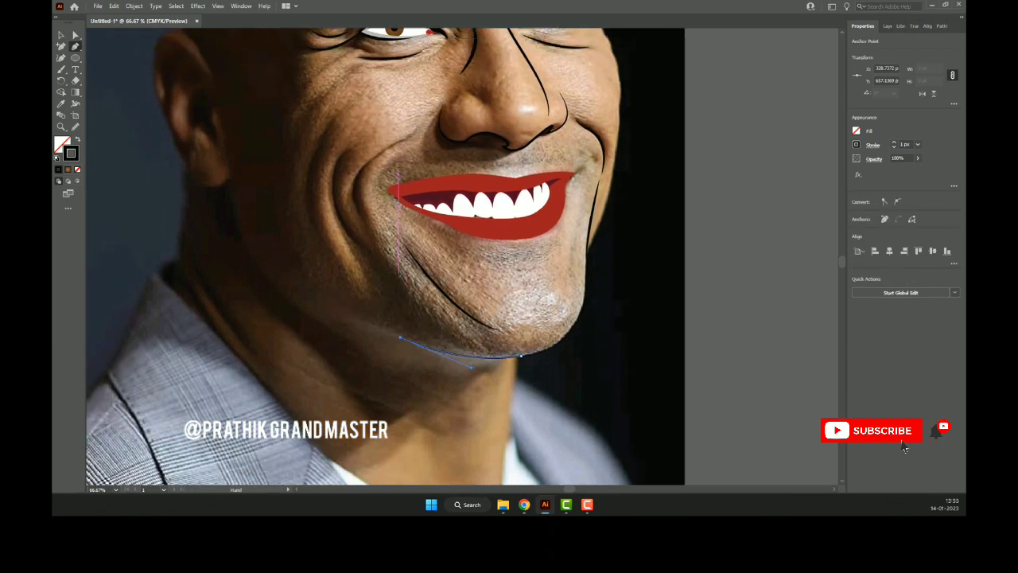
pyautogui.moveTo(370, 311)
pyautogui.mouseDown()
pyautogui.moveTo(391, 336)
pyautogui.moveTo(327, 322)
pyautogui.moveTo(257, 277)
pyautogui.moveTo(244, 145)
pyautogui.mouseUp()
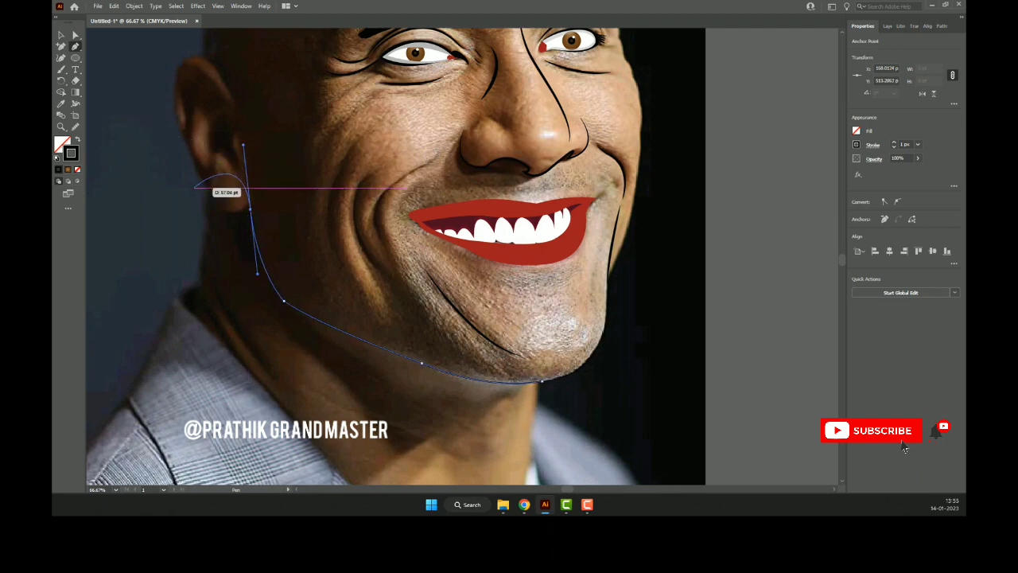
pyautogui.click(251, 209)
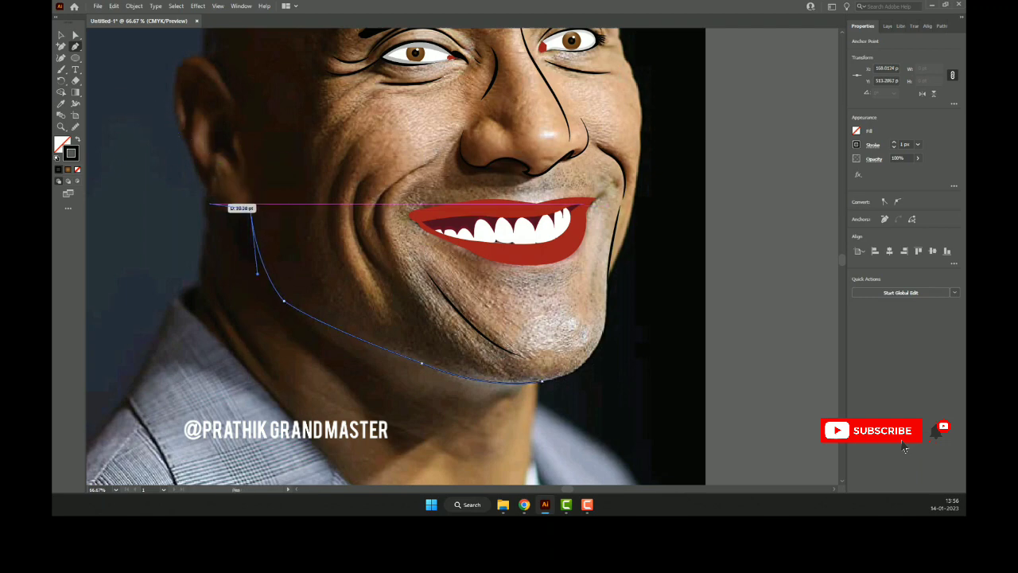
# - Continue the jaw path up to below the ear, shaping its curves
pyautogui.click(203, 188)
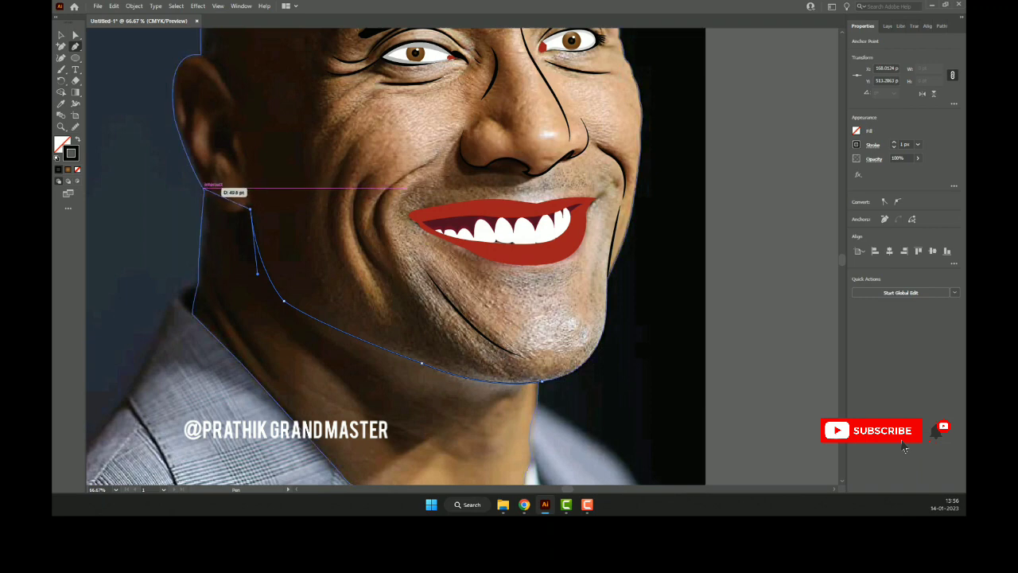
pyautogui.hotkey('ctrl', 'z')
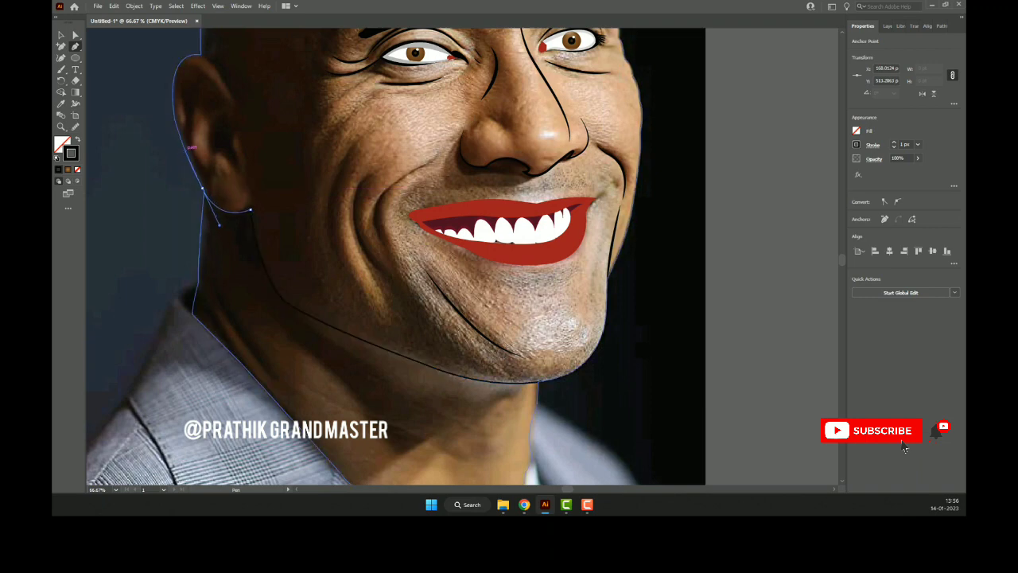
pyautogui.click(251, 208)
pyautogui.scroll(2, 215, 202)
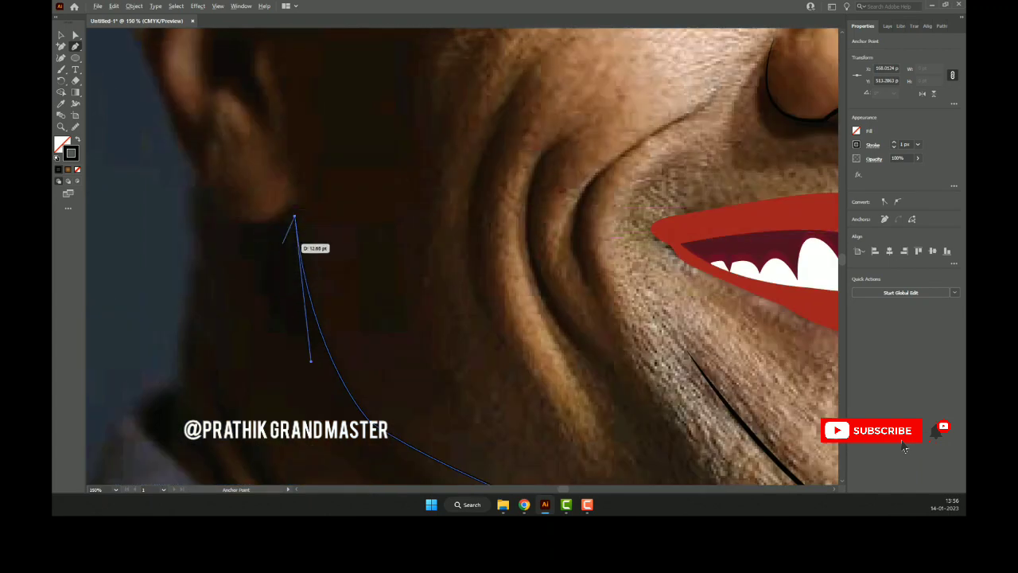
pyautogui.moveTo(295, 216); pyautogui.dragTo(310, 360)
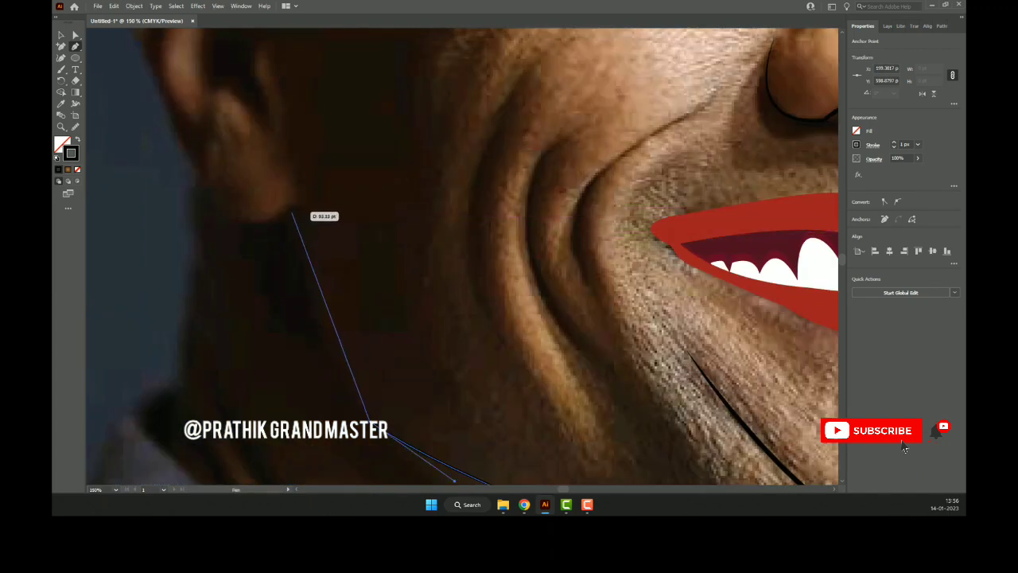
pyautogui.moveTo(295, 216)
pyautogui.mouseDown()
pyautogui.moveTo(304, 206)
pyautogui.moveTo(296, 292)
pyautogui.mouseUp()
pyautogui.scroll(-2, 304, 206)
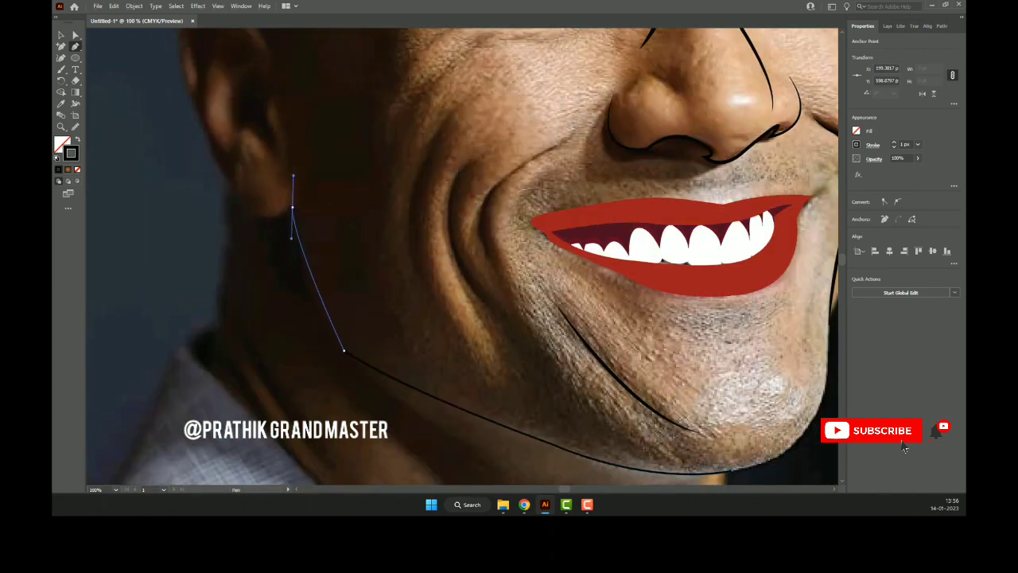
pyautogui.moveTo(293, 206); pyautogui.dragTo(289, 210)
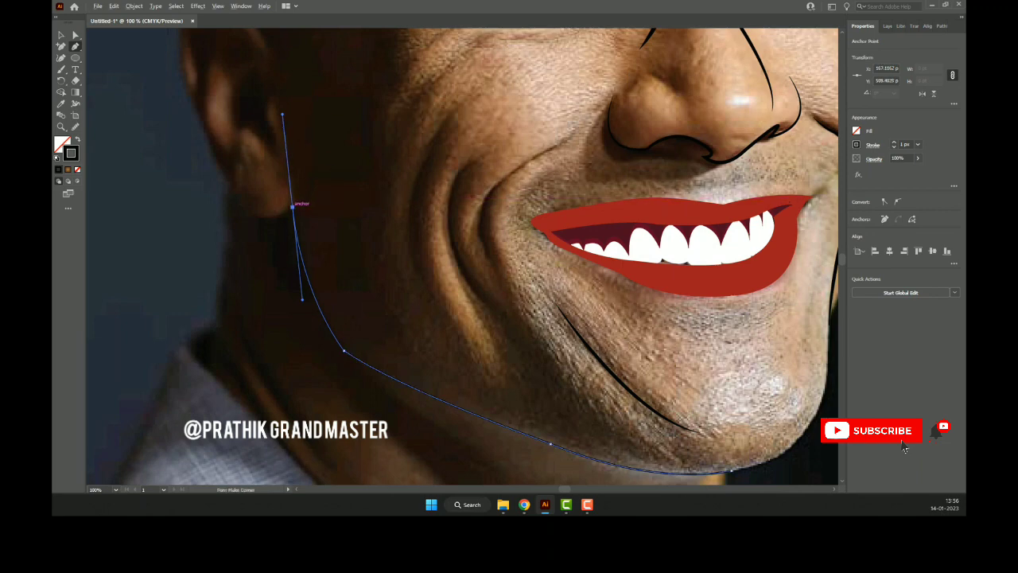
pyautogui.click(224, 184)
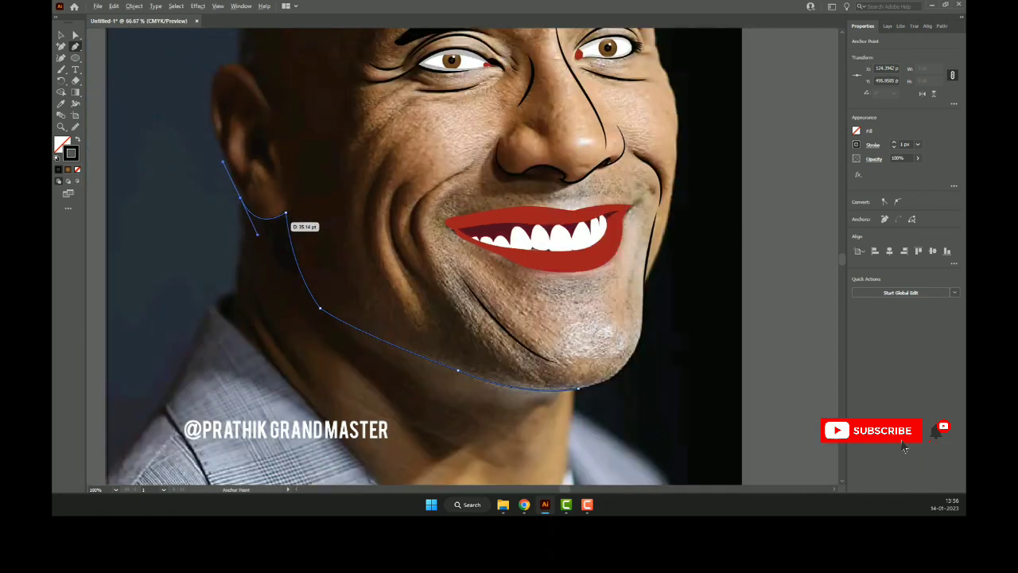
pyautogui.scroll(-2, 272, 224)
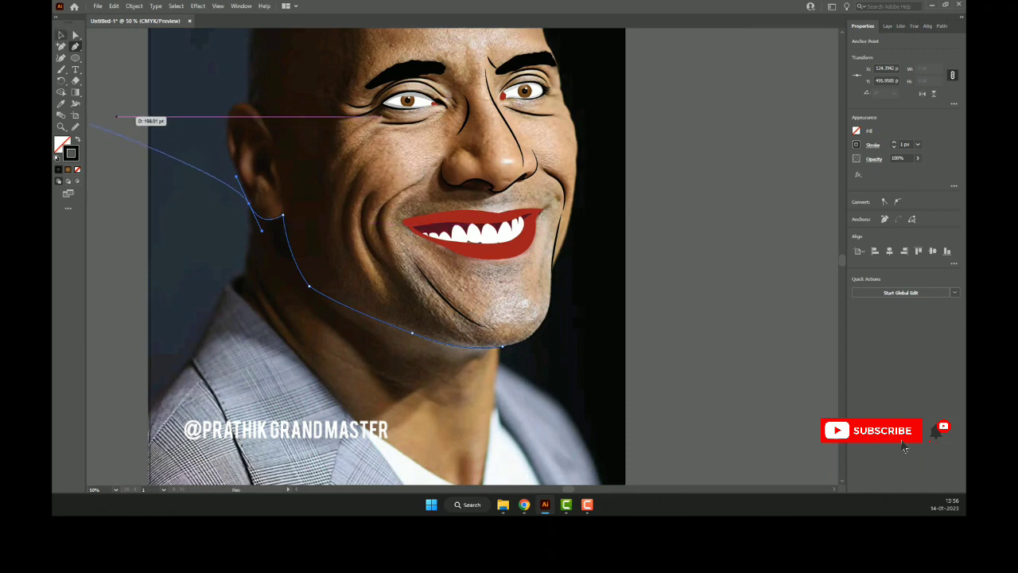
# - Thicken the jaw line's stroke to 2 px and deselect it
pyautogui.press('v')
pyautogui.click(893, 142)
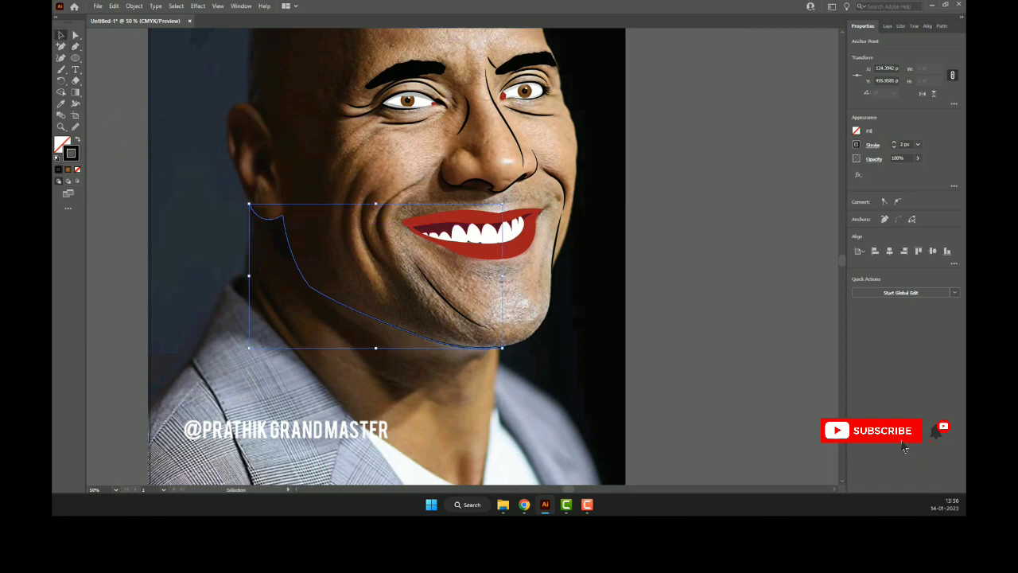
pyautogui.click(851, 293)
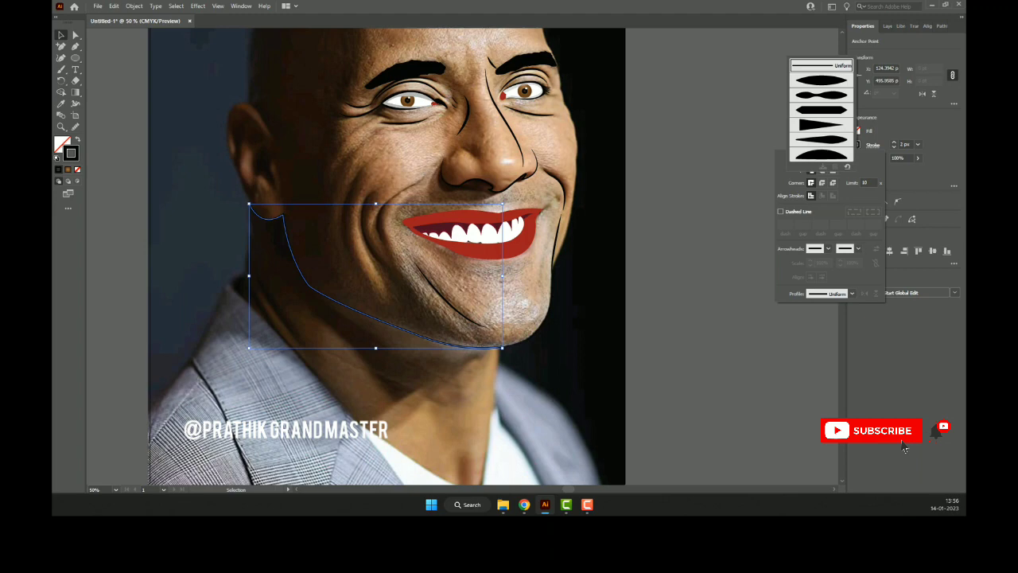
pyautogui.press('Escape')
pyautogui.hotkey('ctrl', 'shift', 'a')
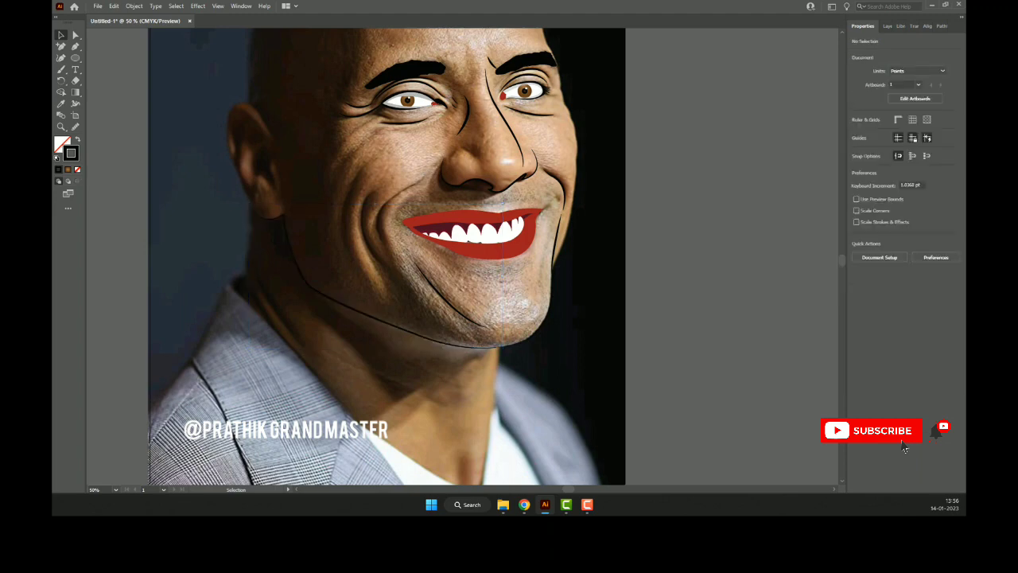
# - Zoom in on the mouth and place a short line on the cheek beside the nose
pyautogui.press('p')
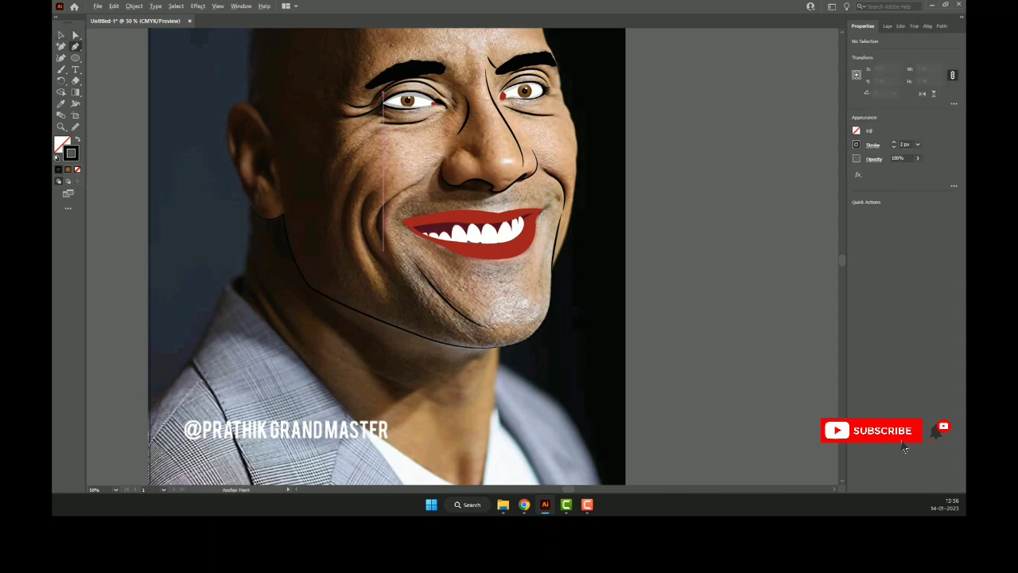
pyautogui.moveTo(491, 273); pyautogui.dragTo(414, 254)
pyautogui.hotkey('ctrl', '=')
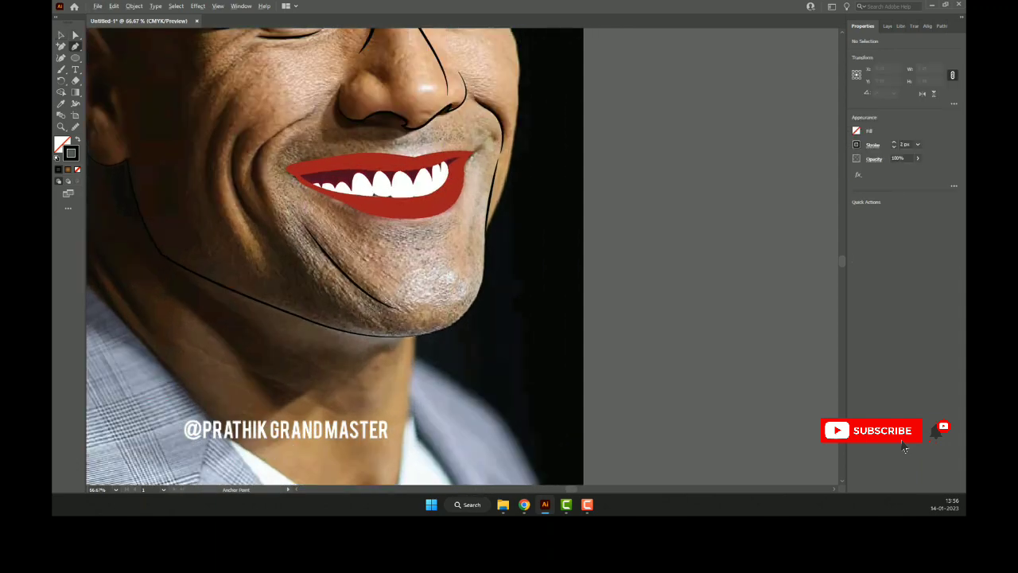
pyautogui.scroll(2, 318, 254)
pyautogui.hotkey('ctrl', '=')
pyautogui.scroll(1, 547, 231)
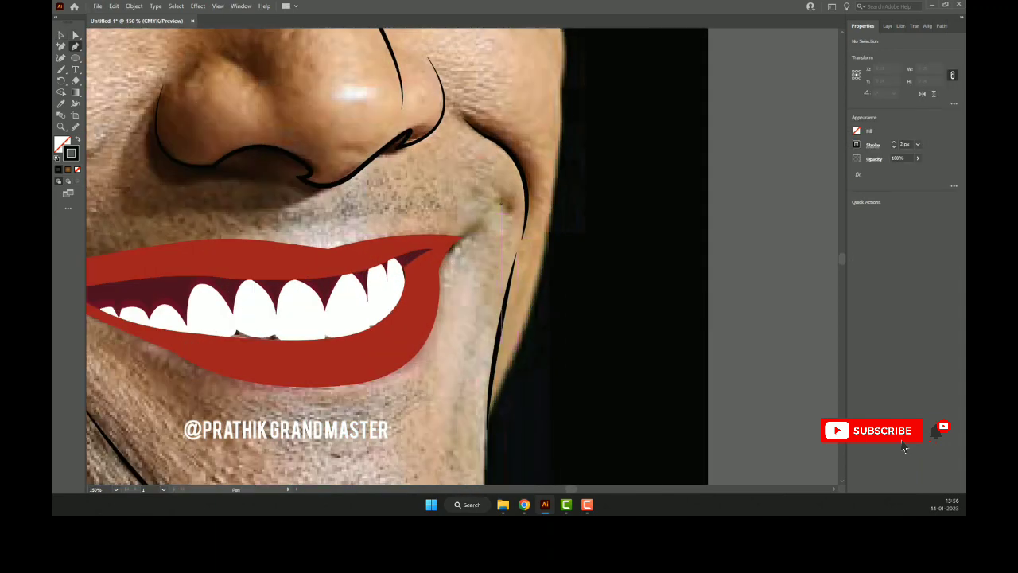
pyautogui.click(507, 209)
pyautogui.click(508, 208)
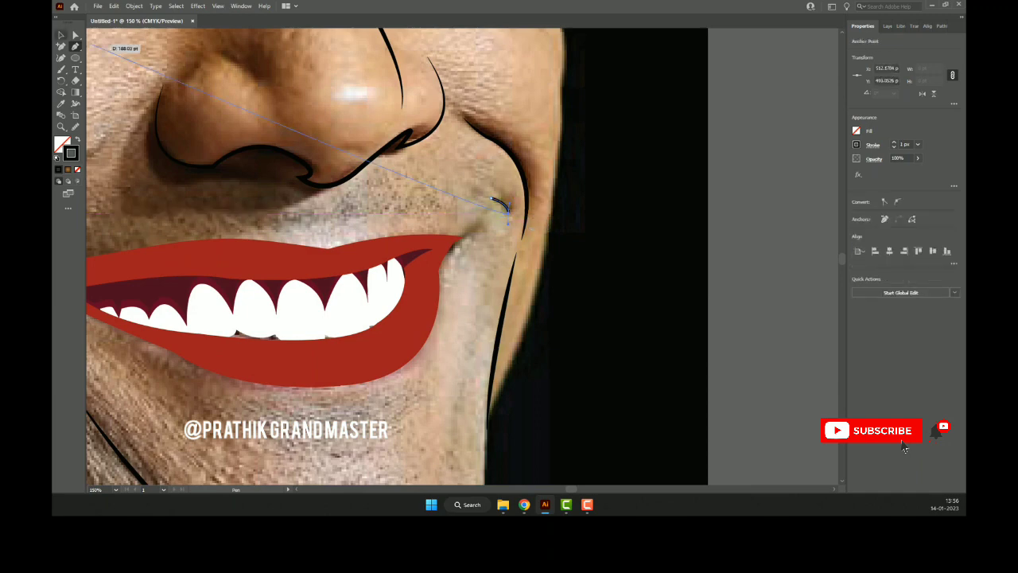
pyautogui.press('v')
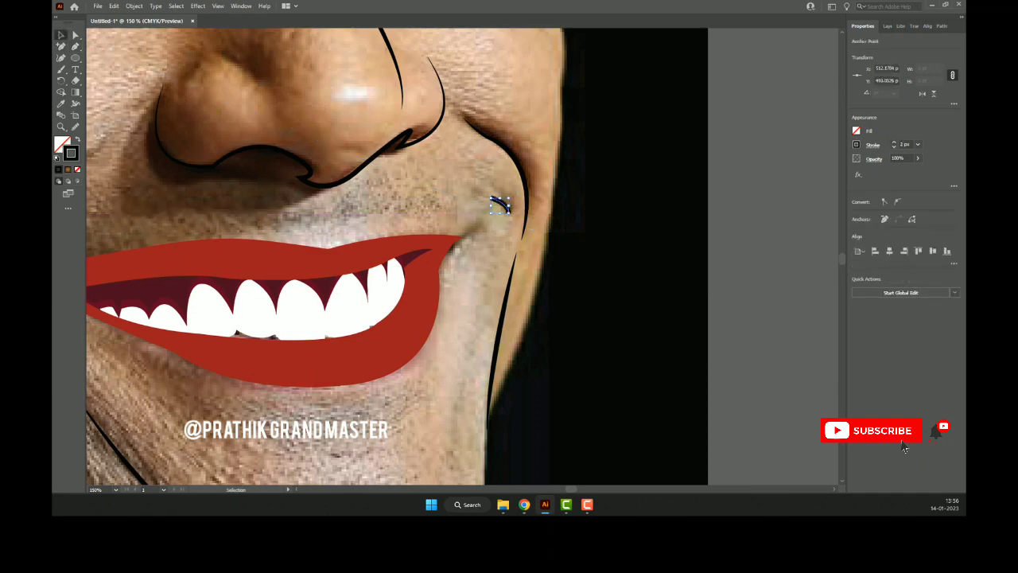
# - Give the short cheek line a tapered width profile and deselect it
pyautogui.click(872, 144)
pyautogui.click(851, 293)
pyautogui.click(822, 83)
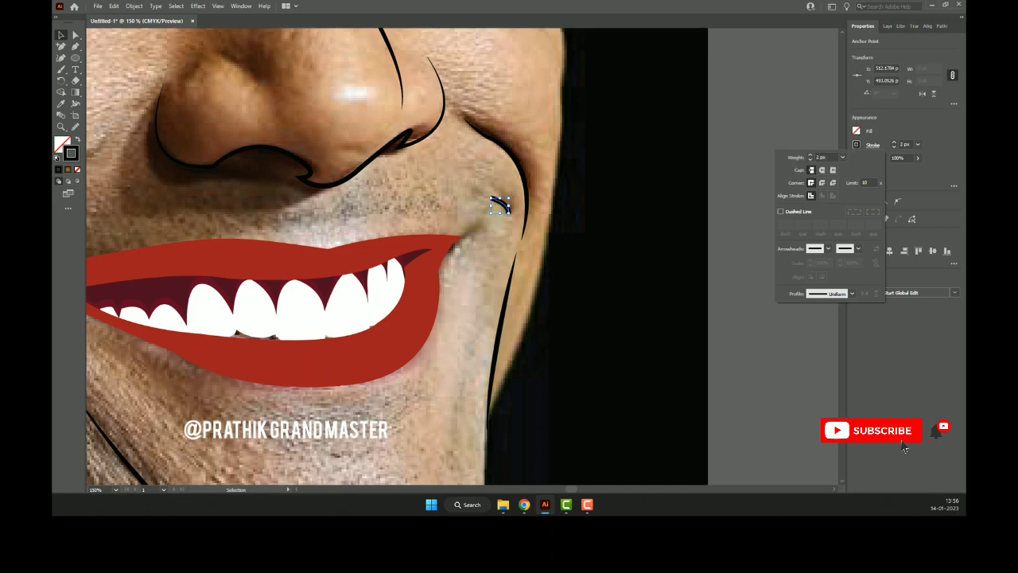
pyautogui.press('Escape')
pyautogui.hotkey('ctrl', 'shift', 'a')
# - Draw the first smile line curving down the left cheek crease
pyautogui.hotkey('ctrl', '-')
pyautogui.hotkey('ctrl', '-')
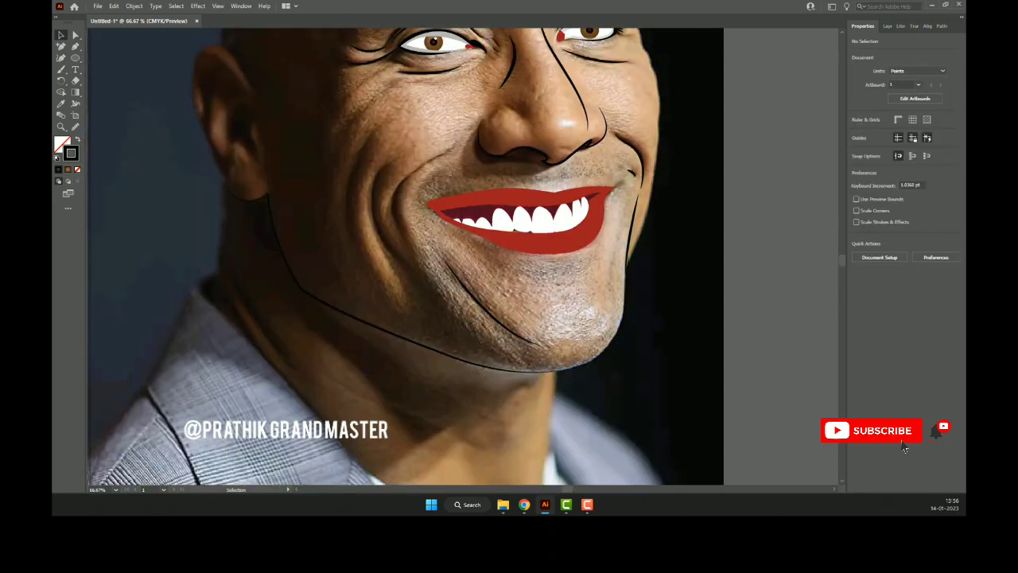
pyautogui.press('p')
pyautogui.hotkey('ctrl', '1')
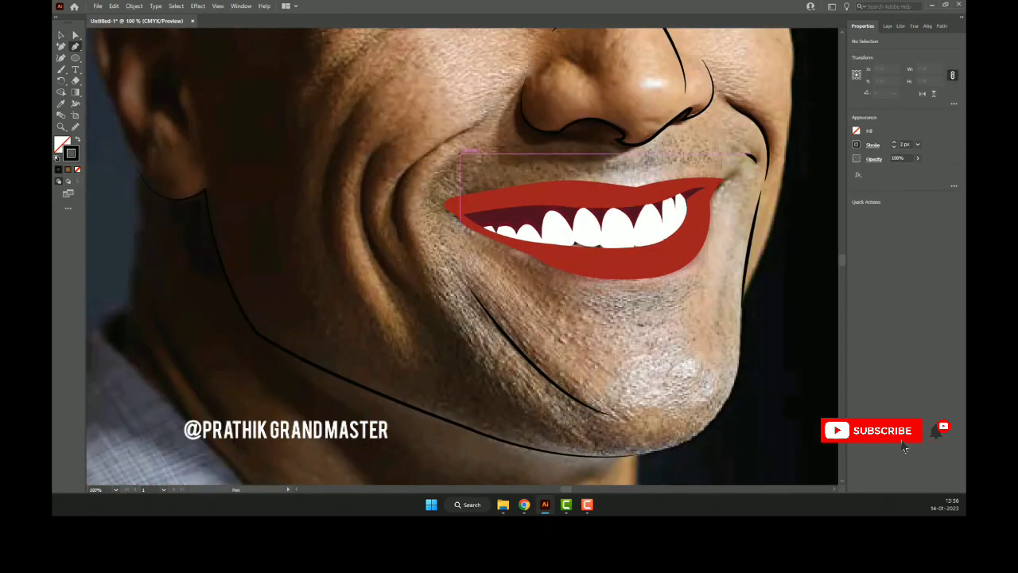
pyautogui.click(459, 132)
pyautogui.click(484, 117)
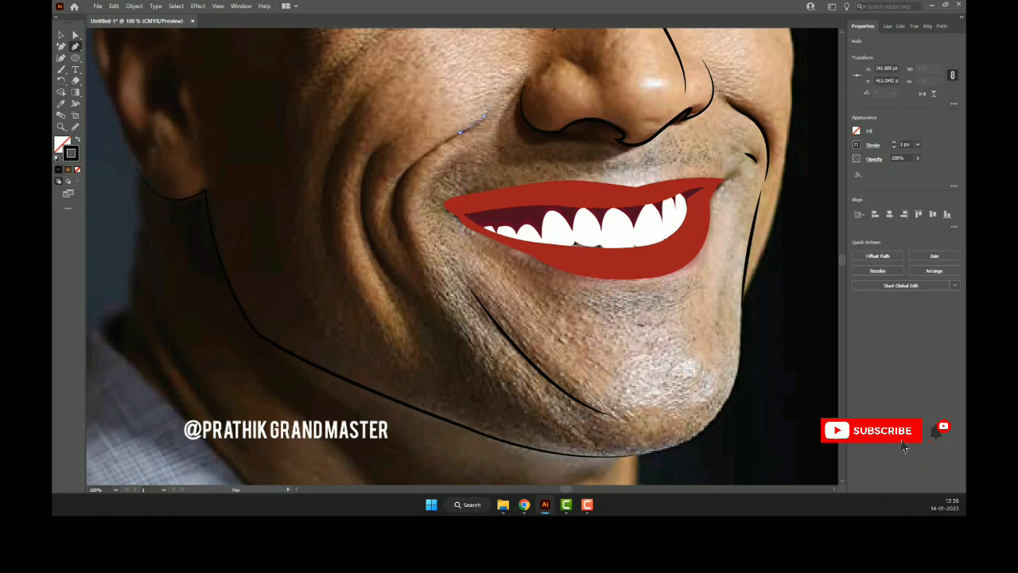
pyautogui.press('alt')
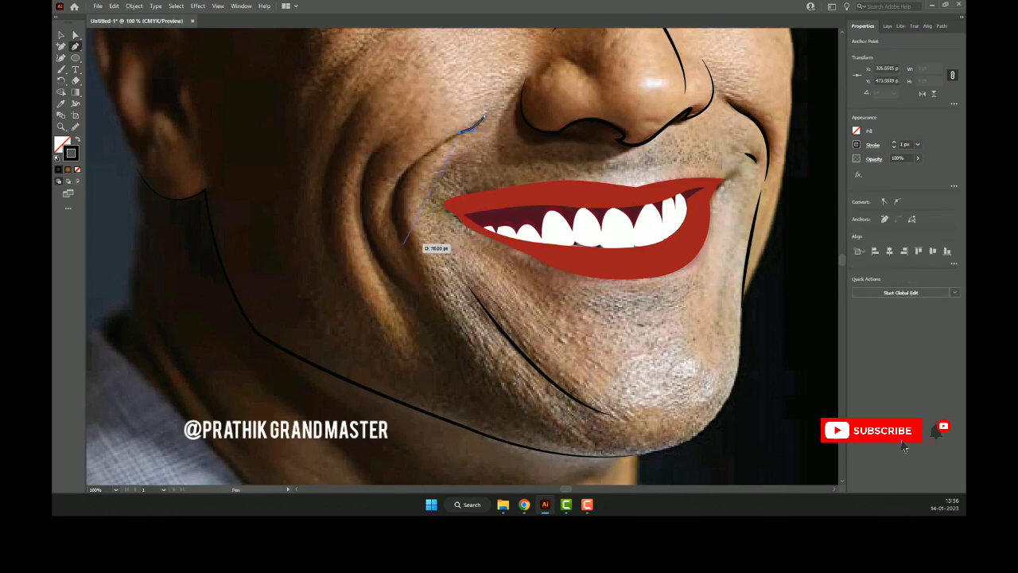
pyautogui.moveTo(403, 241); pyautogui.dragTo(440, 309)
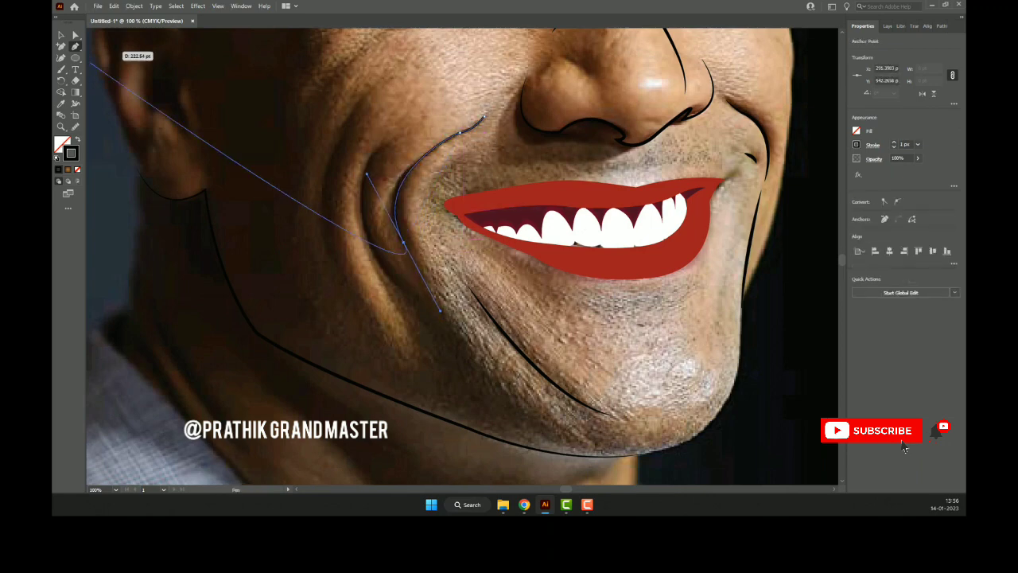
pyautogui.press('v')
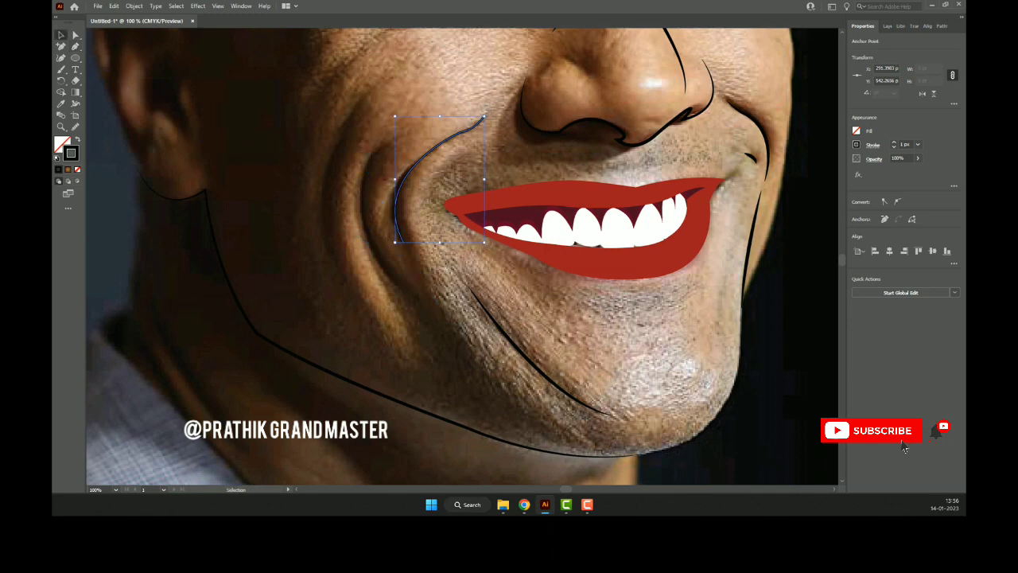
# - Thicken the first smile line and give it a tapered width profile
pyautogui.press('Up')
pyautogui.click(872, 144)
pyautogui.click(851, 293)
pyautogui.click(821, 80)
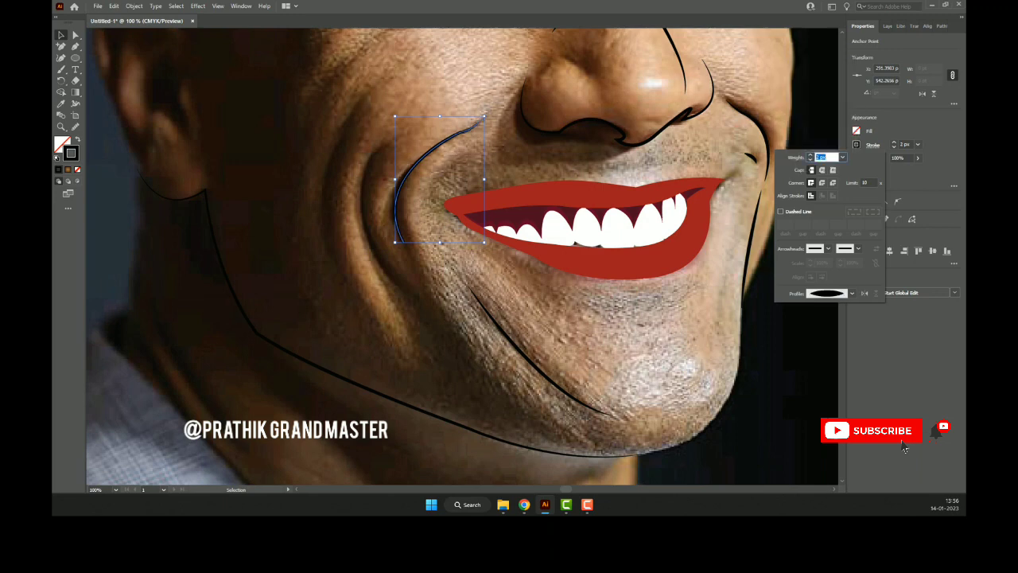
pyautogui.press('Escape')
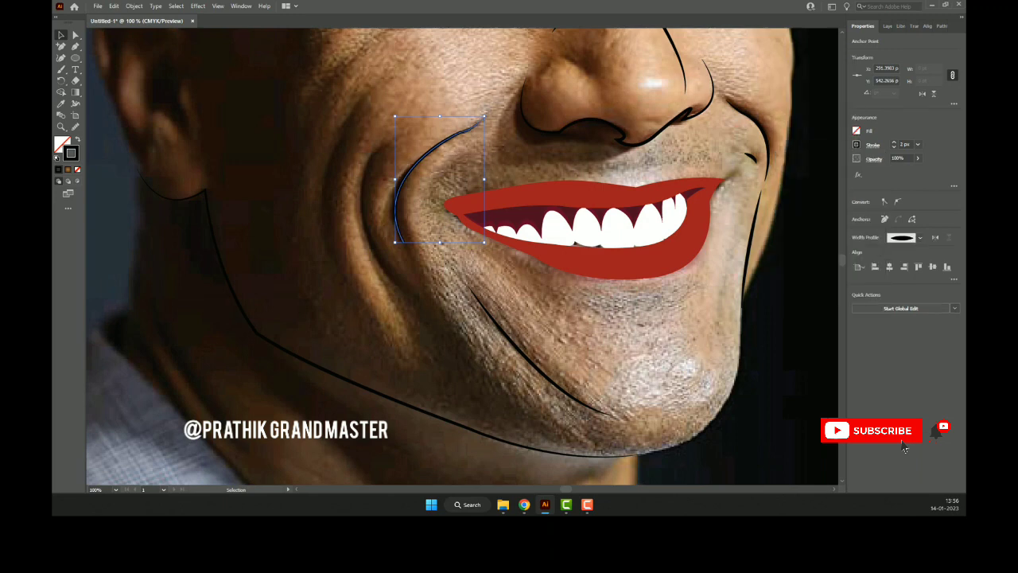
pyautogui.press('p')
pyautogui.hotkey('ctrl', 'shift', 'a')
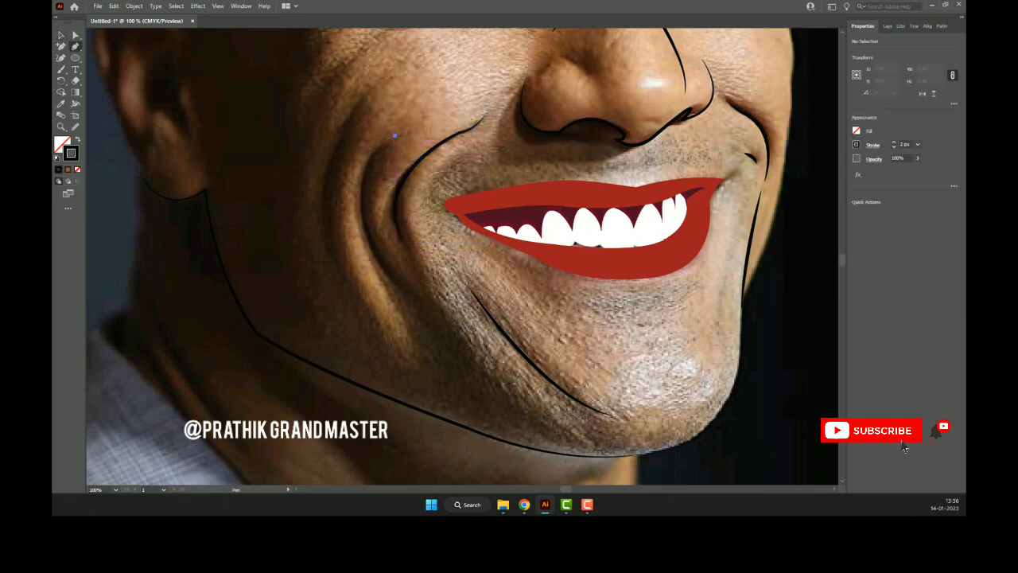
# - Draw a second tapered curve along the outer cheek
pyautogui.moveTo(400, 291); pyautogui.dragTo(478, 391)
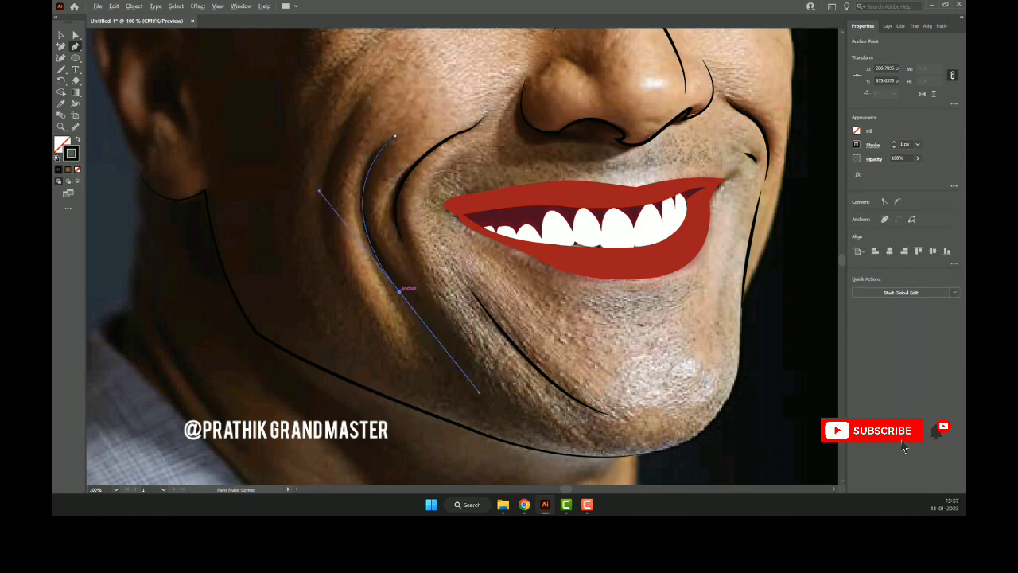
pyautogui.click(399, 291)
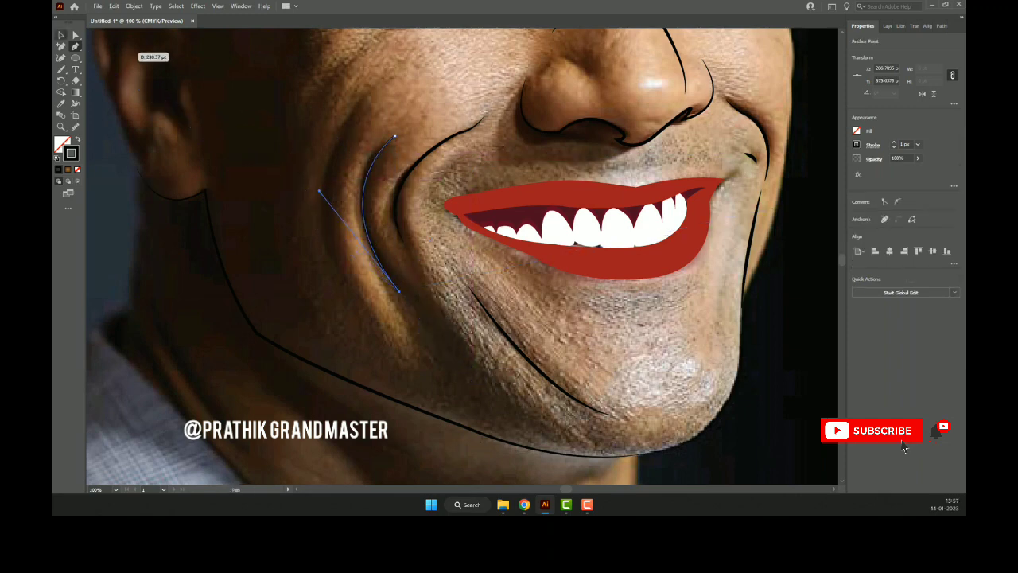
pyautogui.press('v')
pyautogui.click(873, 144)
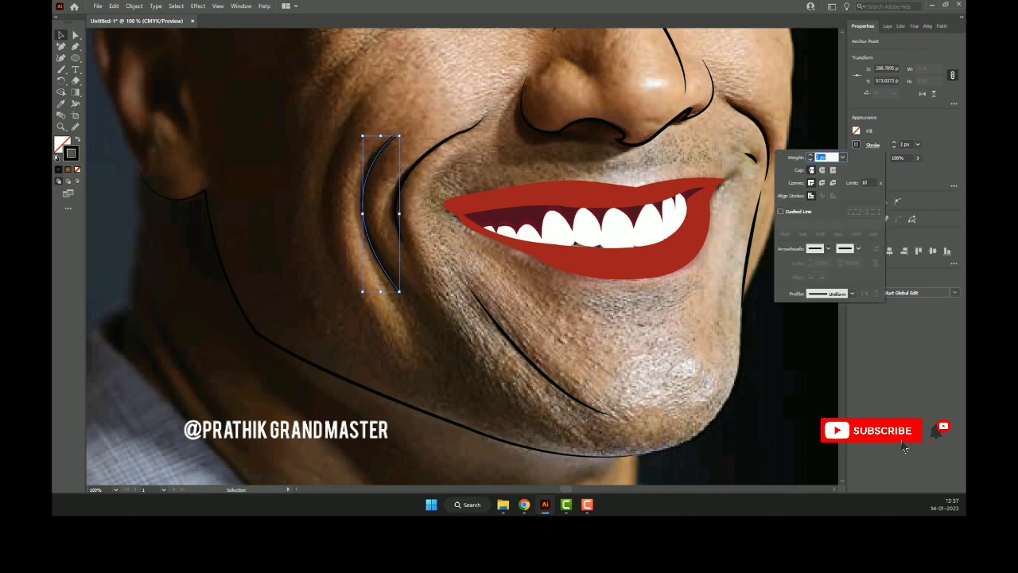
pyautogui.click(851, 294)
pyautogui.click(822, 80)
pyautogui.press('Escape')
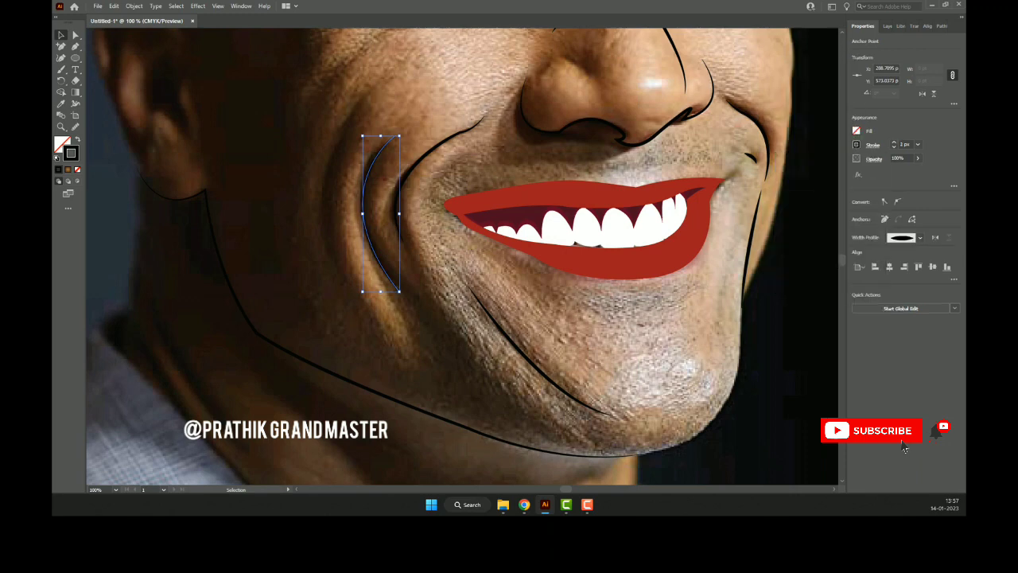
pyautogui.hotkey('ctrl', 'shift', 'a')
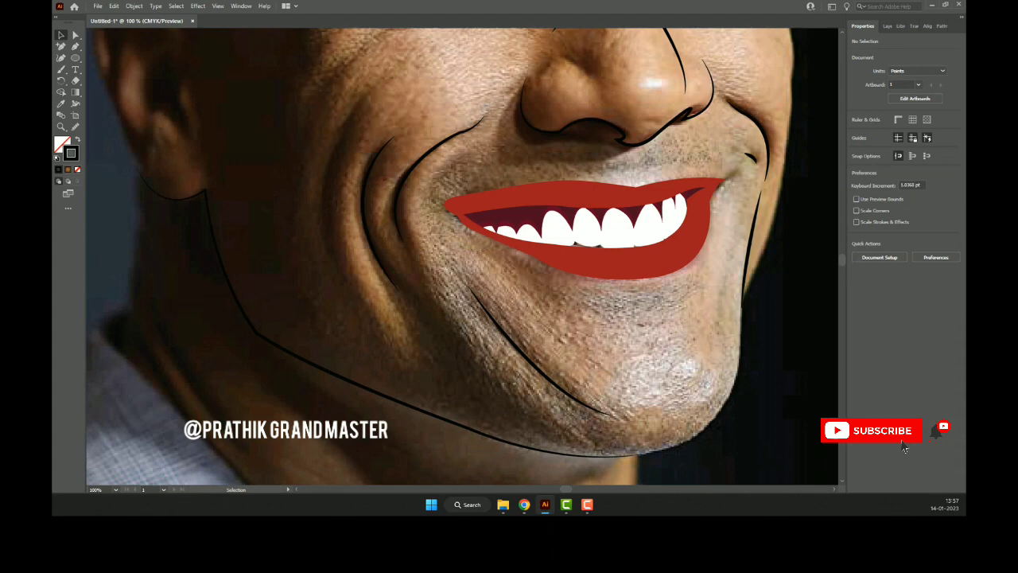
# - Draw a third tapered curve from high on the cheek down the outer cheek
pyautogui.press('p')
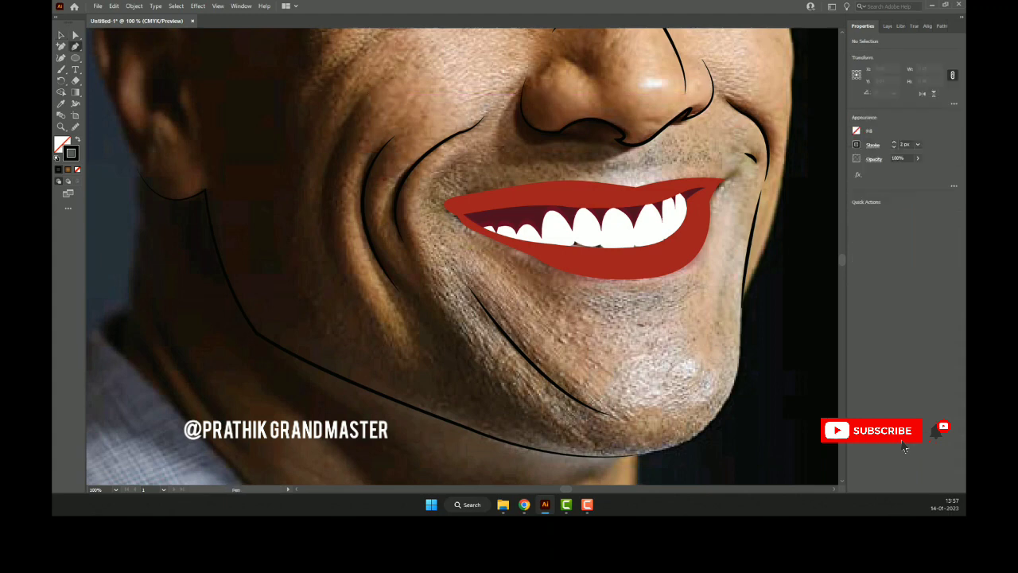
pyautogui.click(378, 78)
pyautogui.moveTo(343, 284); pyautogui.dragTo(404, 386)
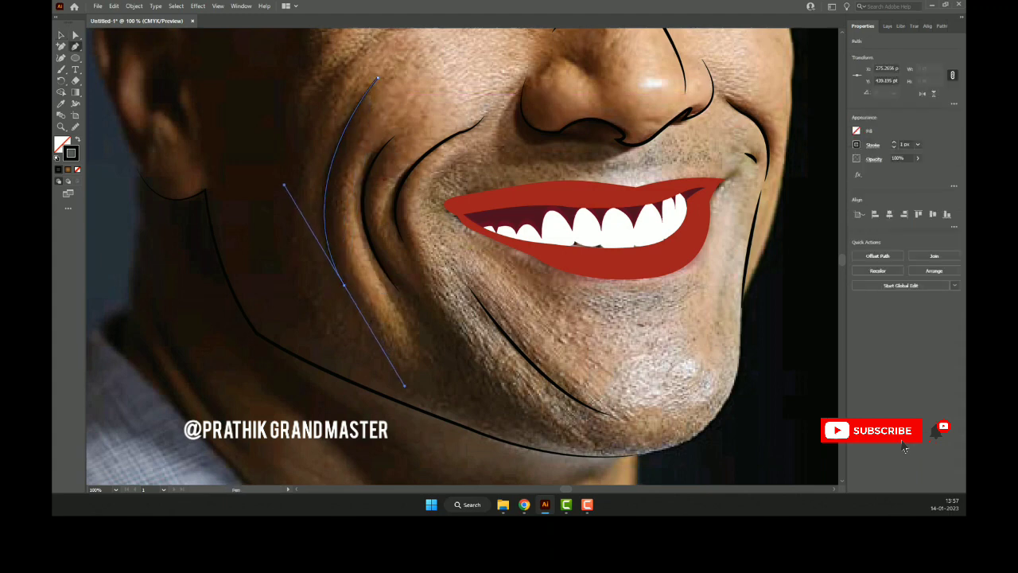
pyautogui.click(402, 351)
pyautogui.press('v')
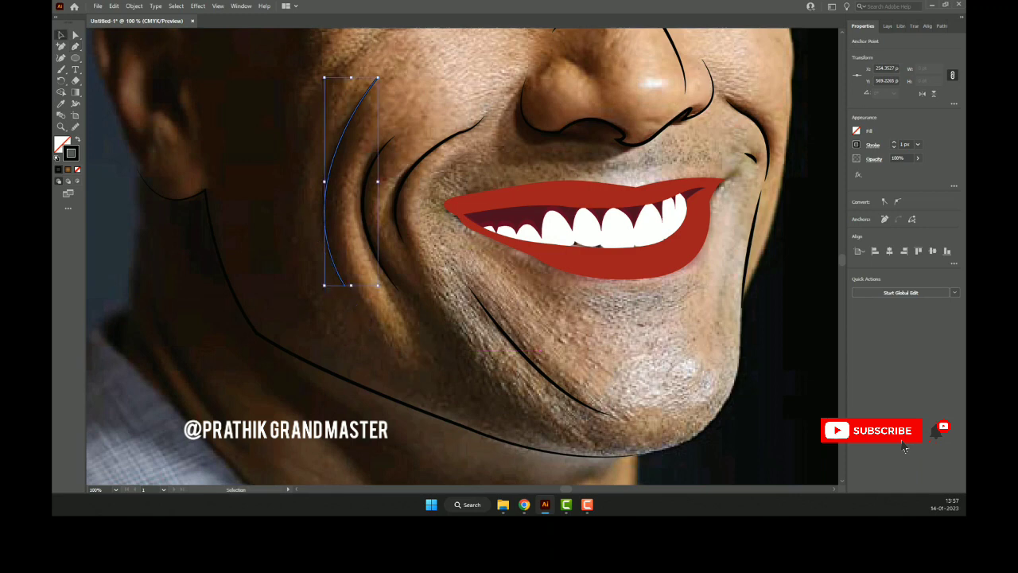
pyautogui.click(873, 144)
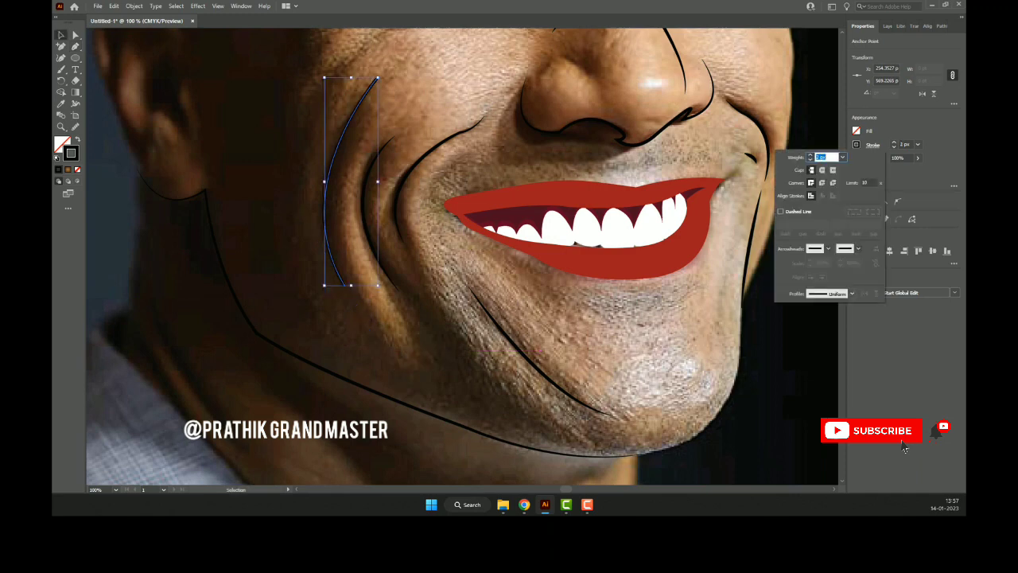
pyautogui.click(852, 294)
pyautogui.click(821, 81)
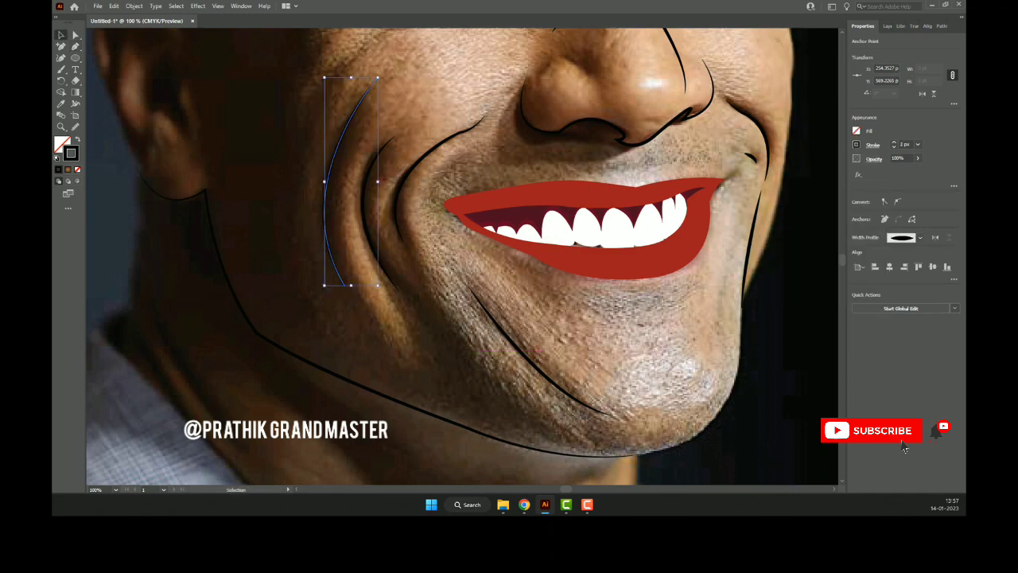
pyautogui.hotkey('ctrl', 'shift', 'a')
pyautogui.hotkey('ctrl', '-')
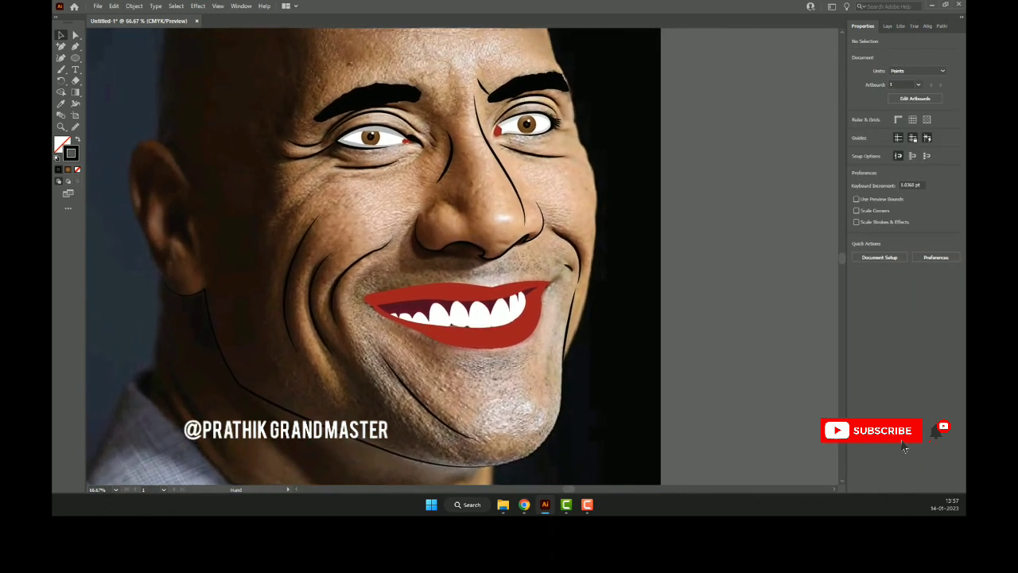
# - Zoom in on the left eye and Pen-draw a wrinkle line beneath it
pyautogui.moveTo(382, 254); pyautogui.dragTo(461, 303)
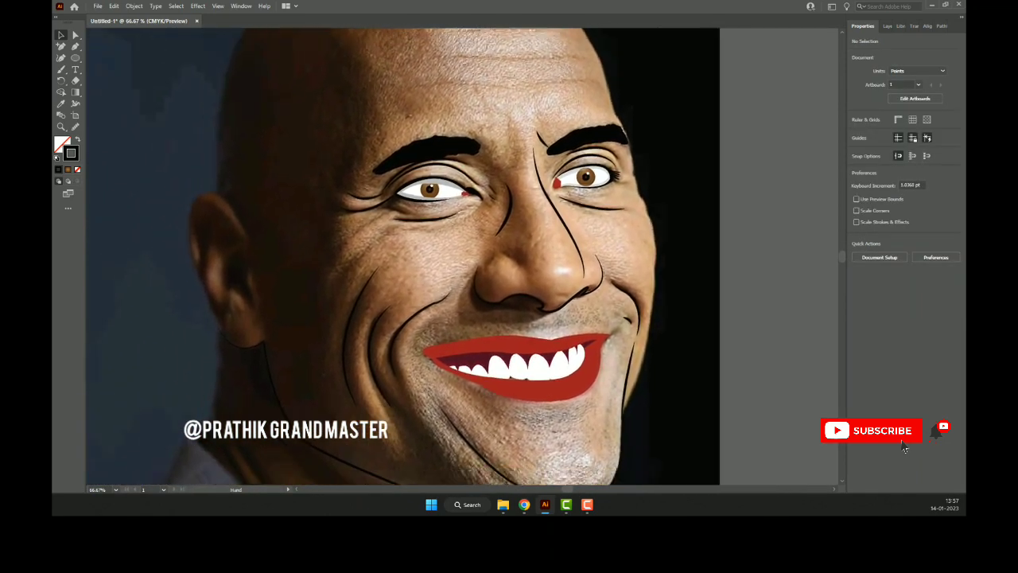
pyautogui.press('p')
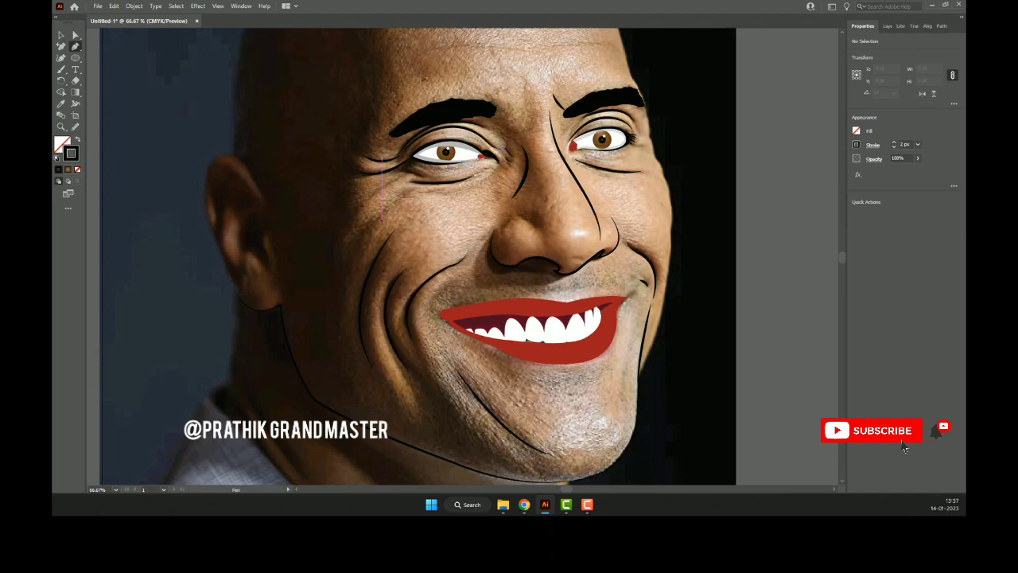
pyautogui.scroll(1, 472, 188)
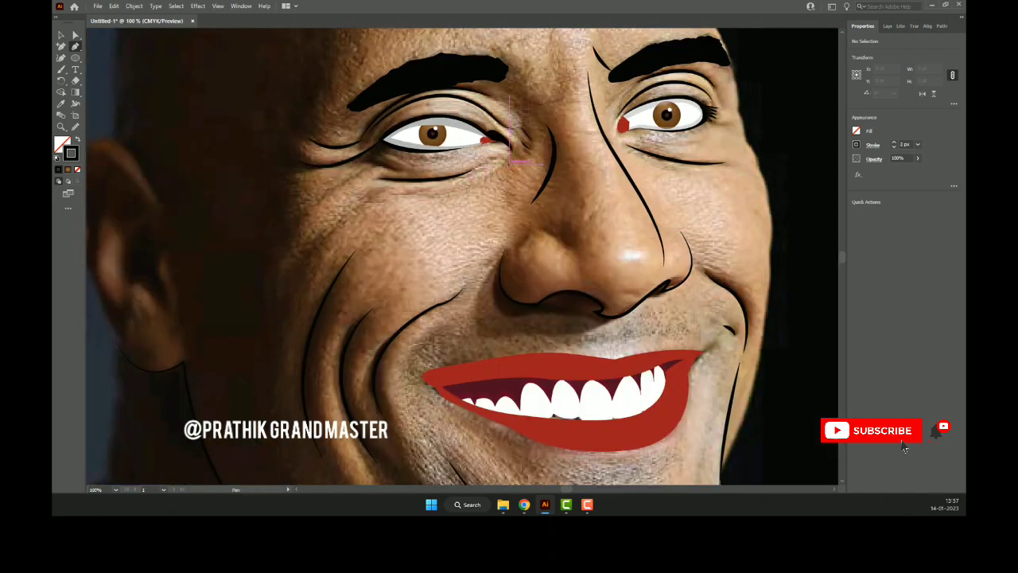
pyautogui.click(509, 160)
pyautogui.click(395, 191)
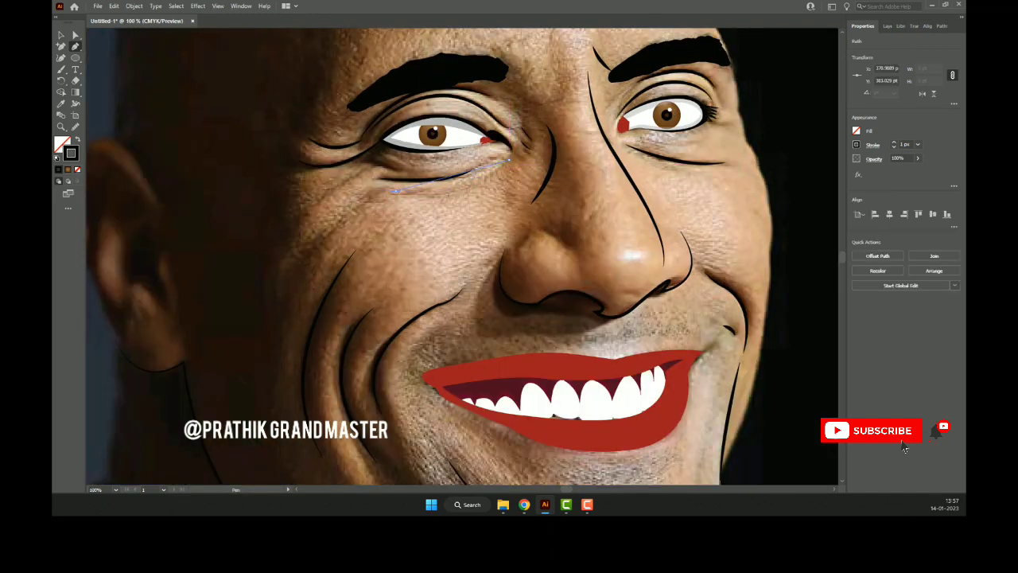
pyautogui.click(61, 34)
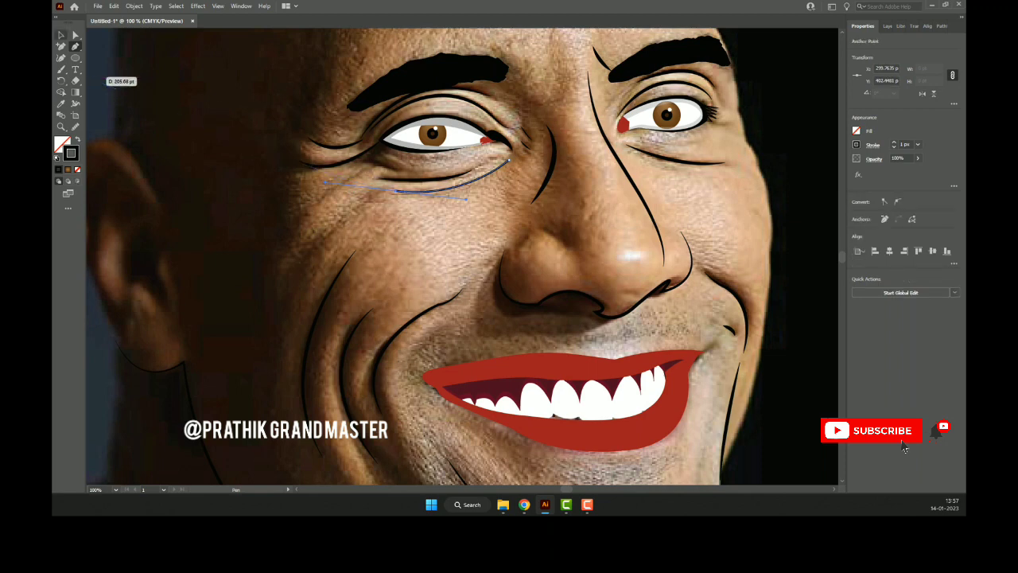
# - Give the under-eye wrinkle a 2 px stroke with a tapered width profile, then deselect
pyautogui.click(893, 141)
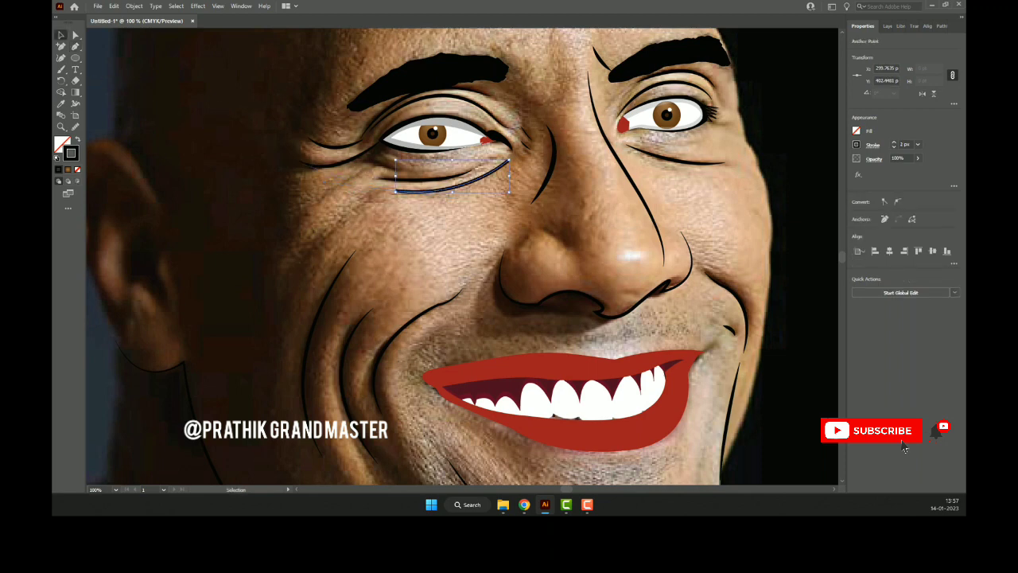
pyautogui.click(852, 293)
pyautogui.click(822, 80)
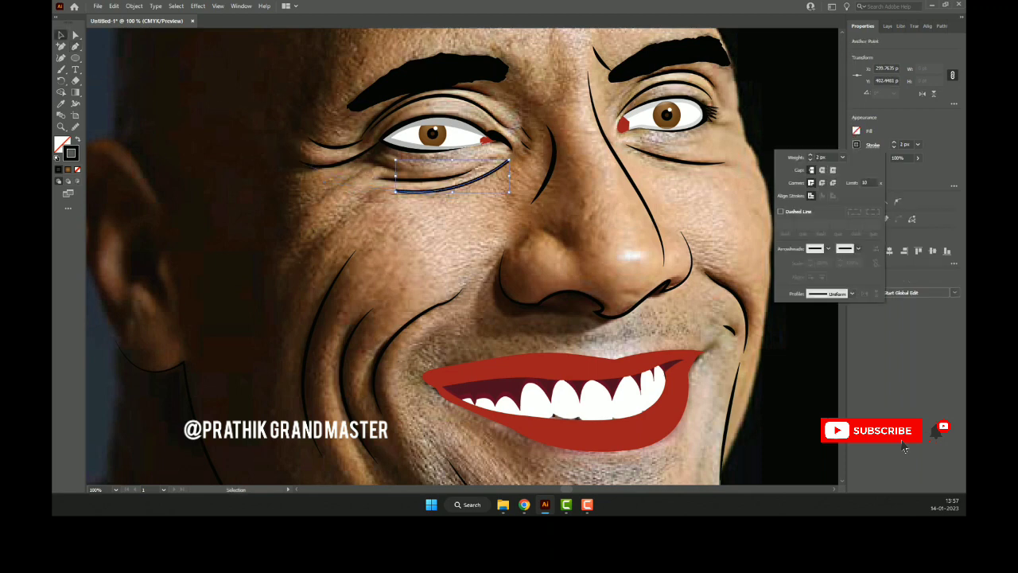
pyautogui.press('Escape')
pyautogui.hotkey('ctrl', 'shift', 'a')
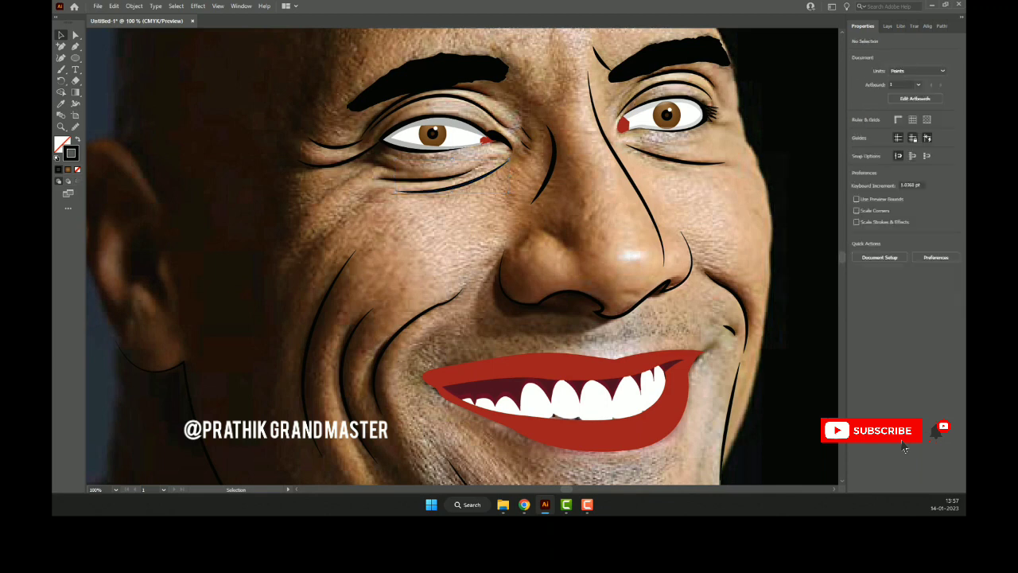
# - Draw a short curved, tapered line along the left eye's outer corner crease
pyautogui.press('p')
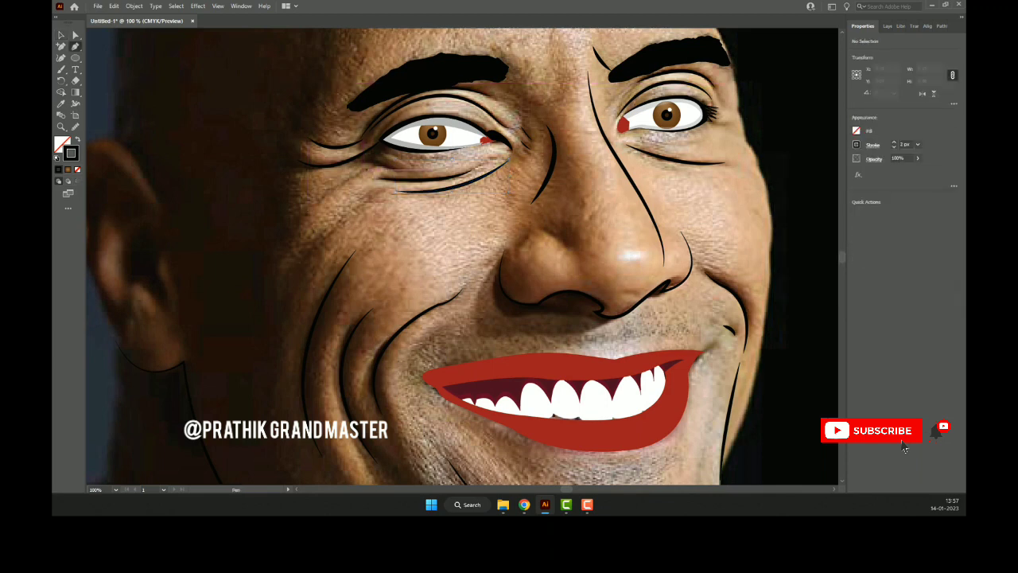
pyautogui.click(385, 166)
pyautogui.moveTo(367, 159); pyautogui.dragTo(388, 149)
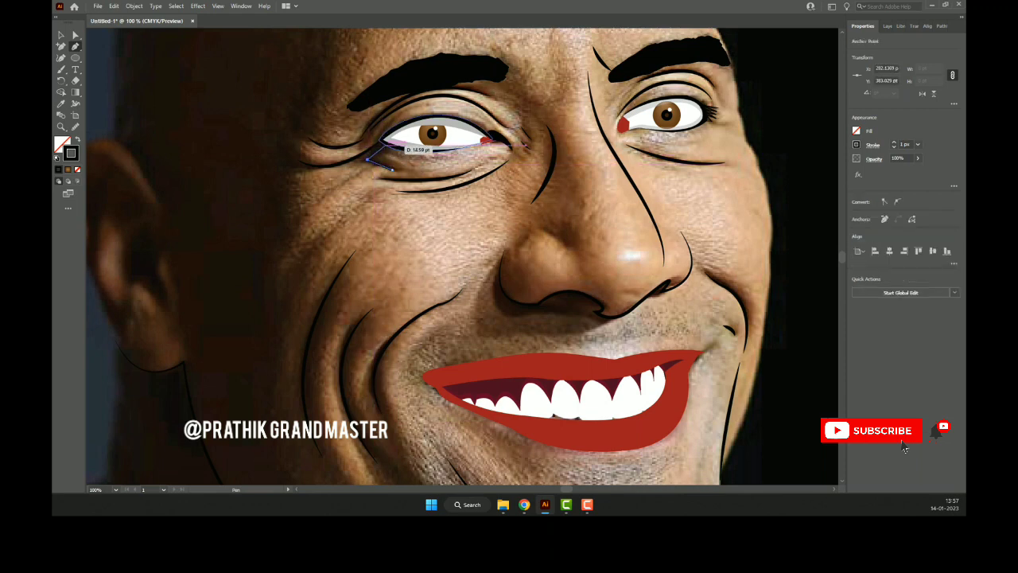
pyautogui.click(60, 35)
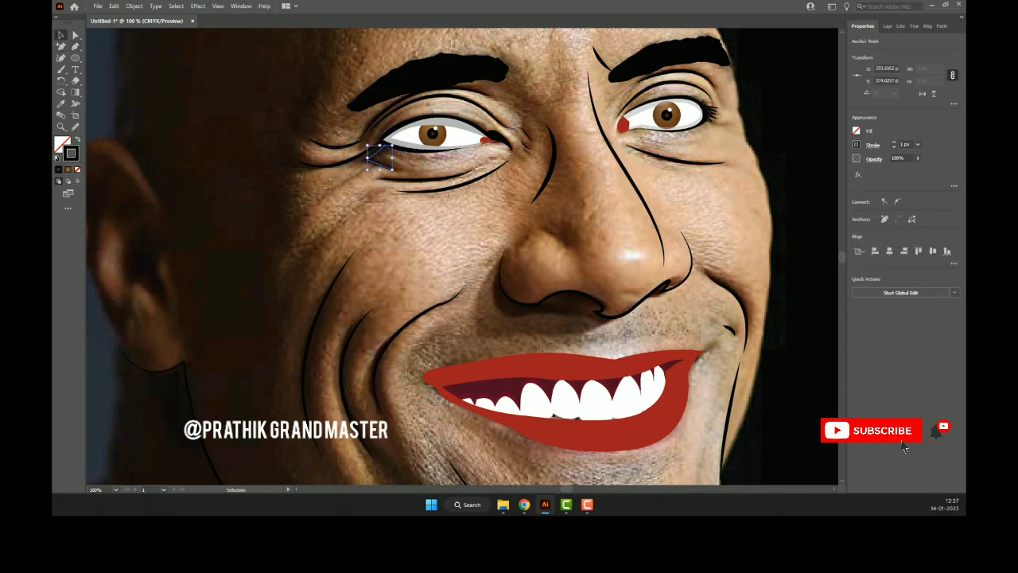
pyautogui.click(872, 144)
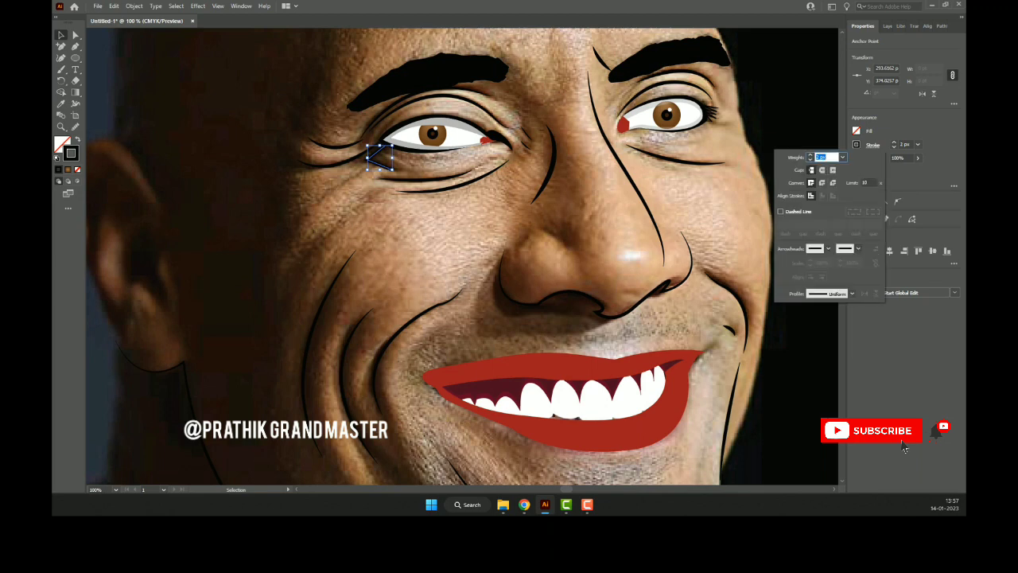
pyautogui.click(850, 294)
pyautogui.click(823, 88)
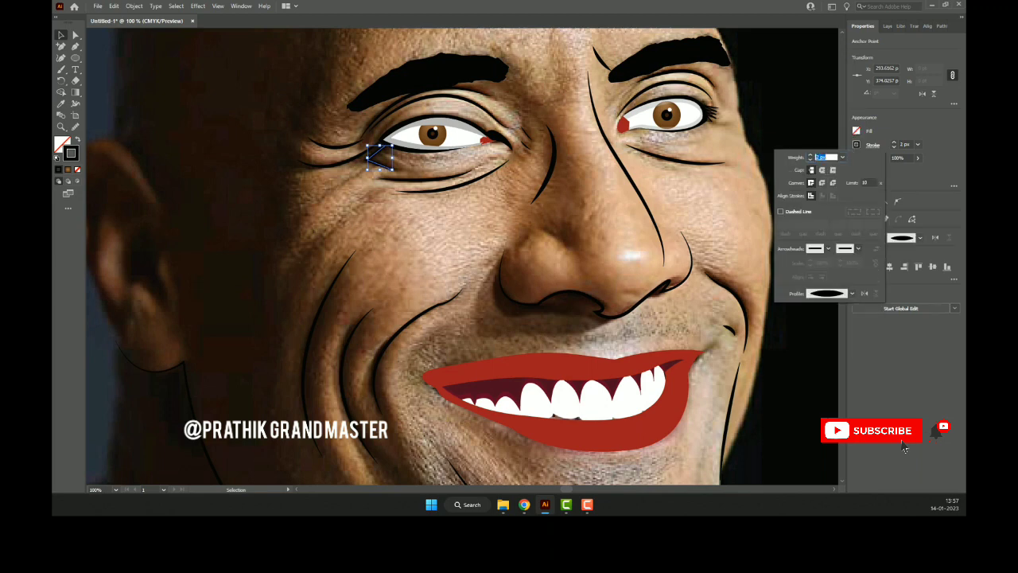
pyautogui.hotkey('ctrl', 'shift', 'a')
pyautogui.press('p')
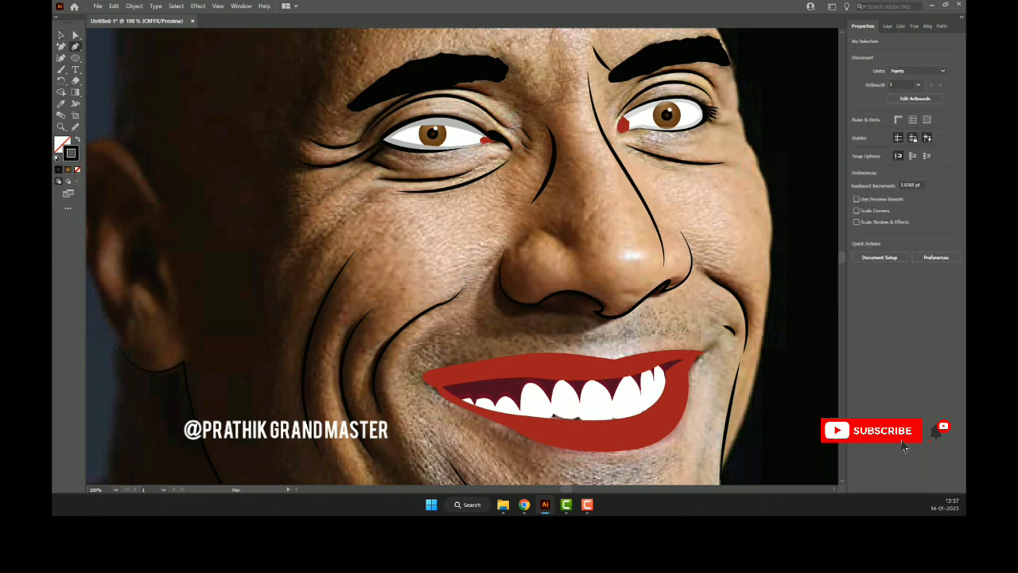
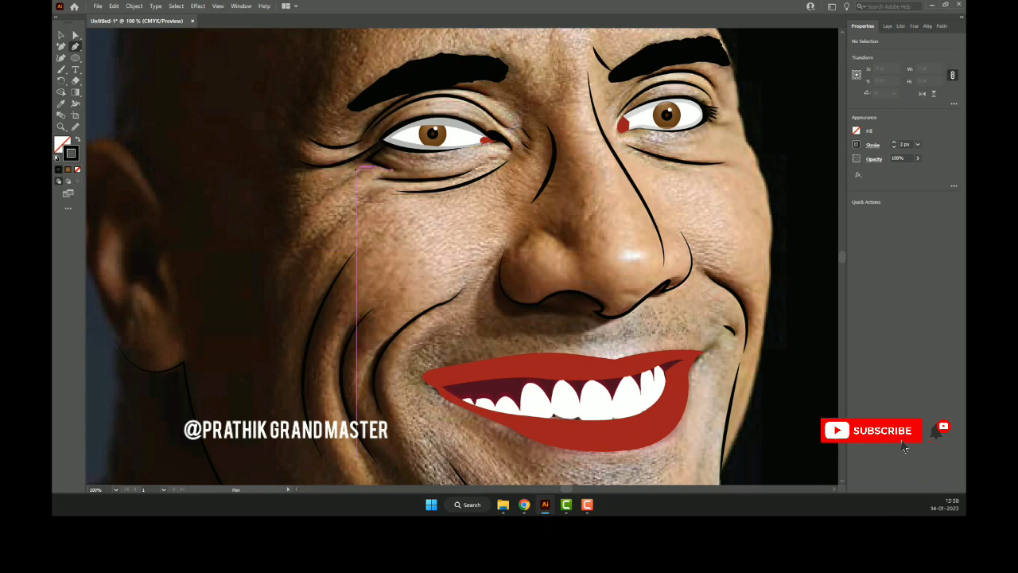
# - Draw a curved wrinkle down from below the left eye with tapered Width Profile 1
pyautogui.click(358, 169)
pyautogui.moveTo(266, 270); pyautogui.dragTo(253, 322)
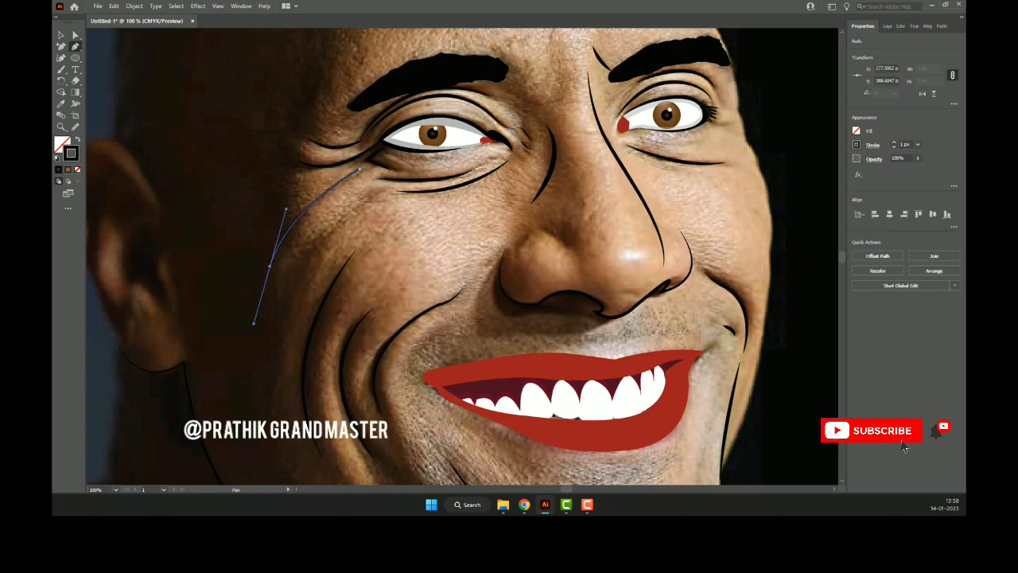
pyautogui.press('v')
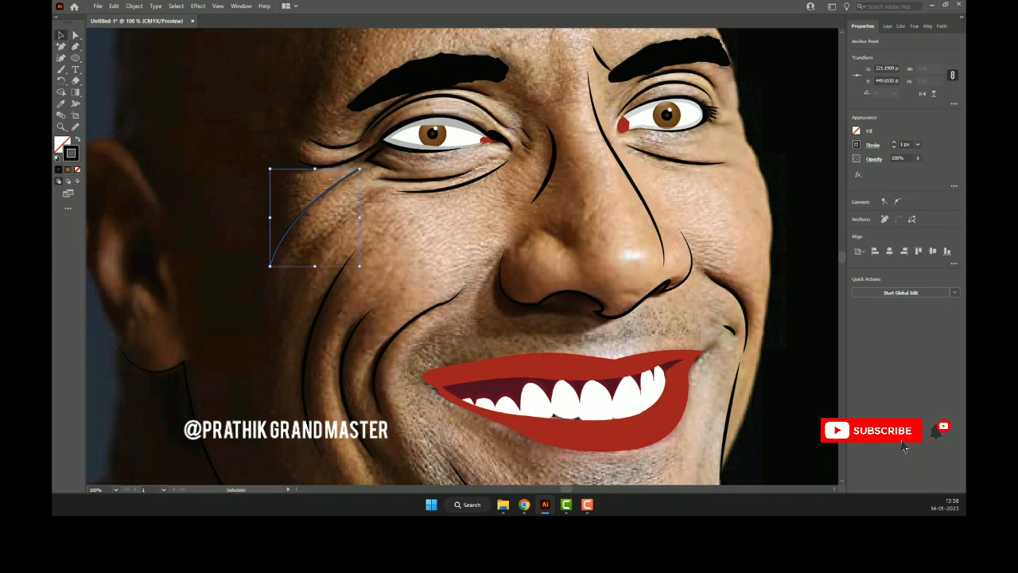
pyautogui.click(893, 142)
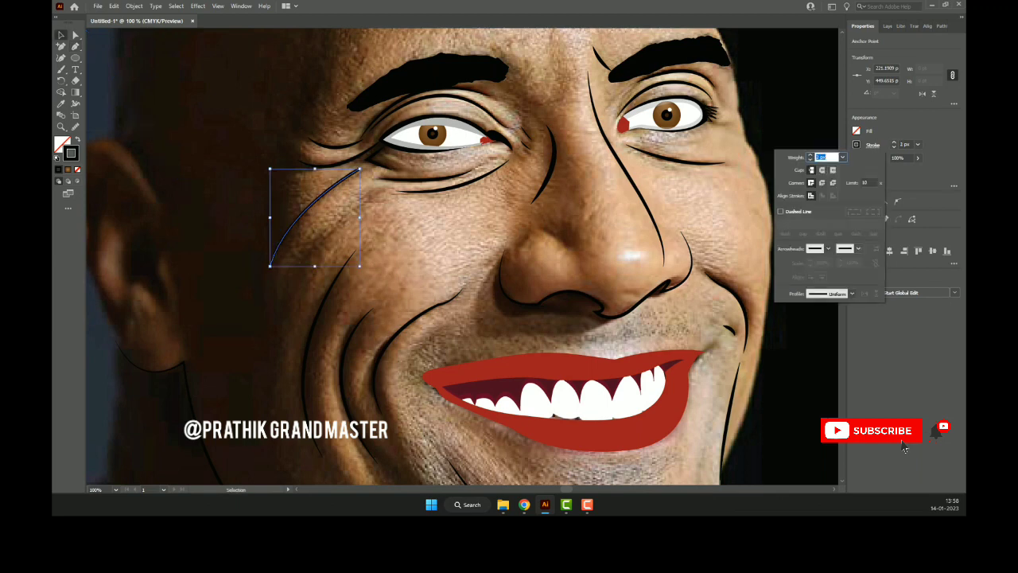
pyautogui.click(852, 293)
pyautogui.click(822, 81)
pyautogui.press('Escape')
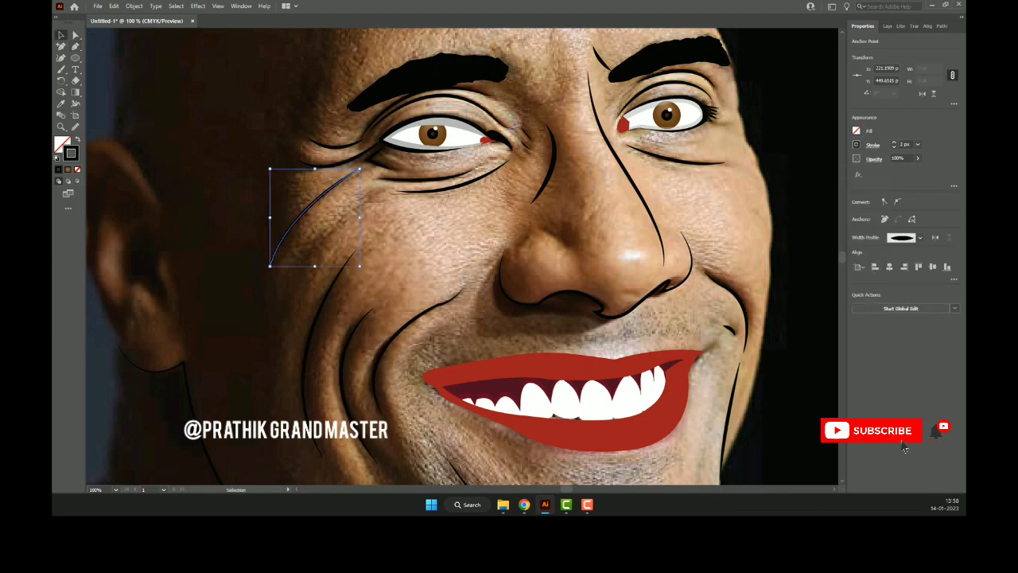
pyautogui.hotkey('ctrl', 'shift', 'a')
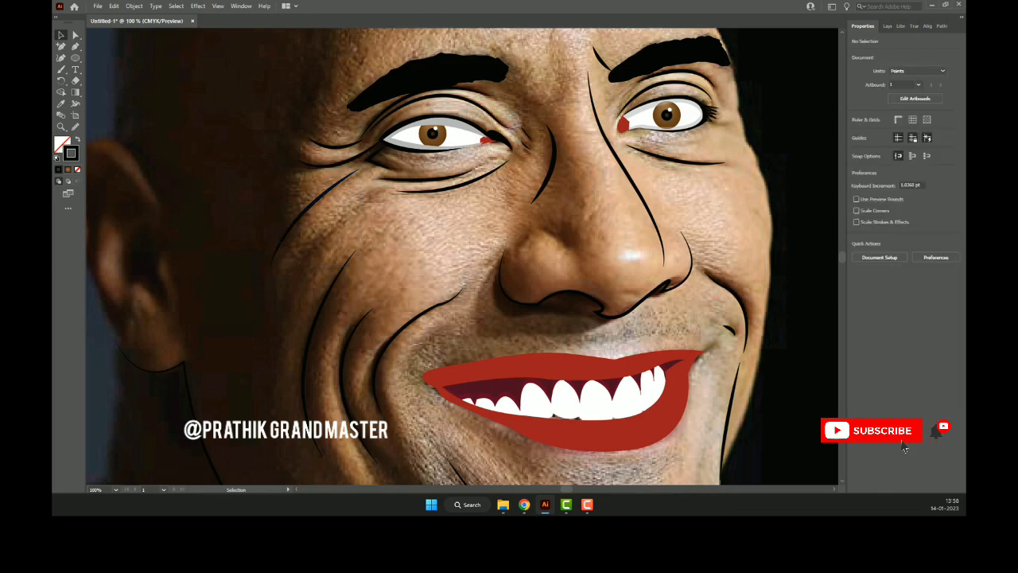
# - Draw a second tapered wrinkle curve on the lower cheek
pyautogui.scroll(-3, 462, 254)
pyautogui.scroll(-2, 461, 254)
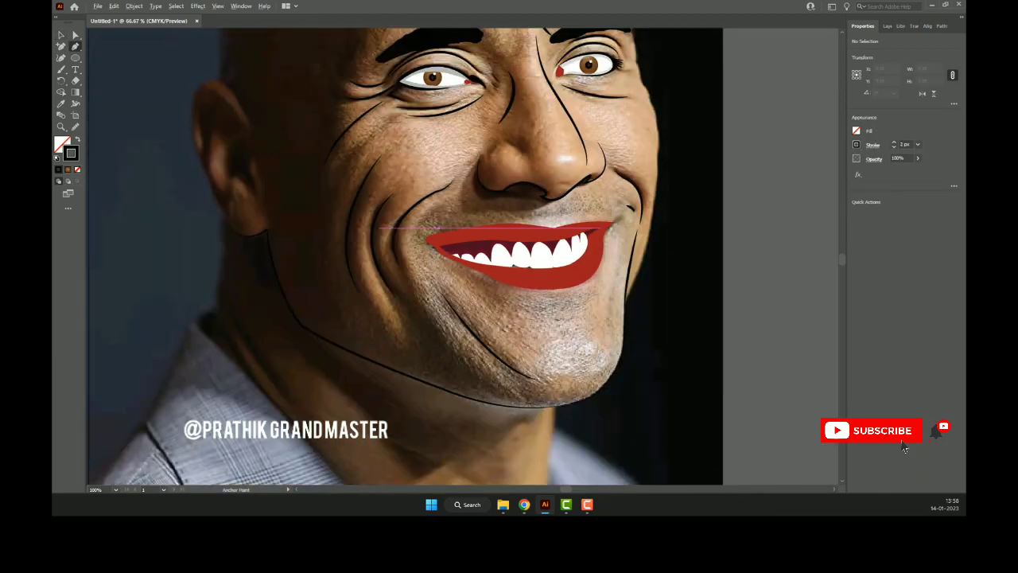
pyautogui.moveTo(462, 255); pyautogui.dragTo(423, 226)
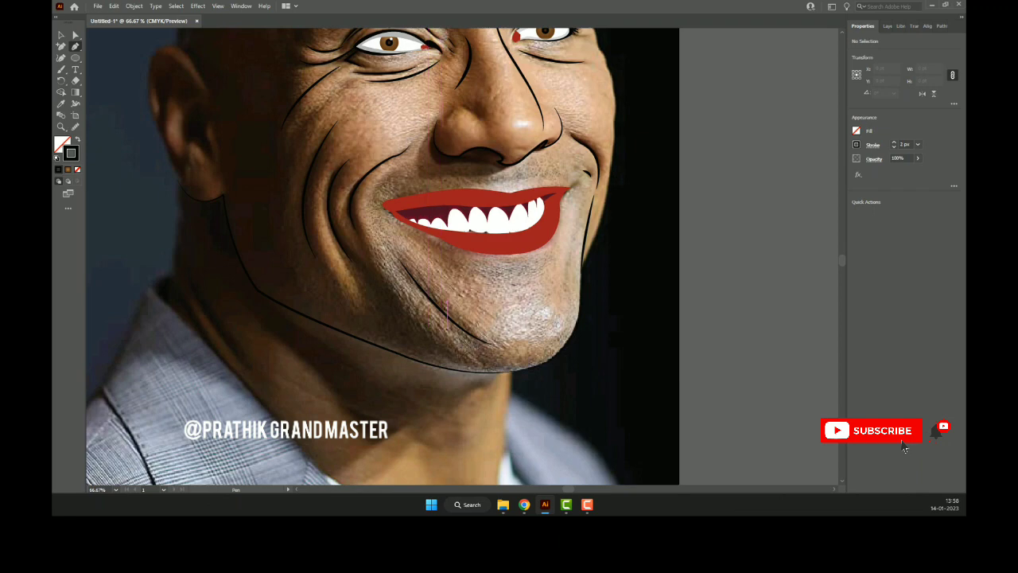
pyautogui.click(442, 344)
pyautogui.click(358, 245)
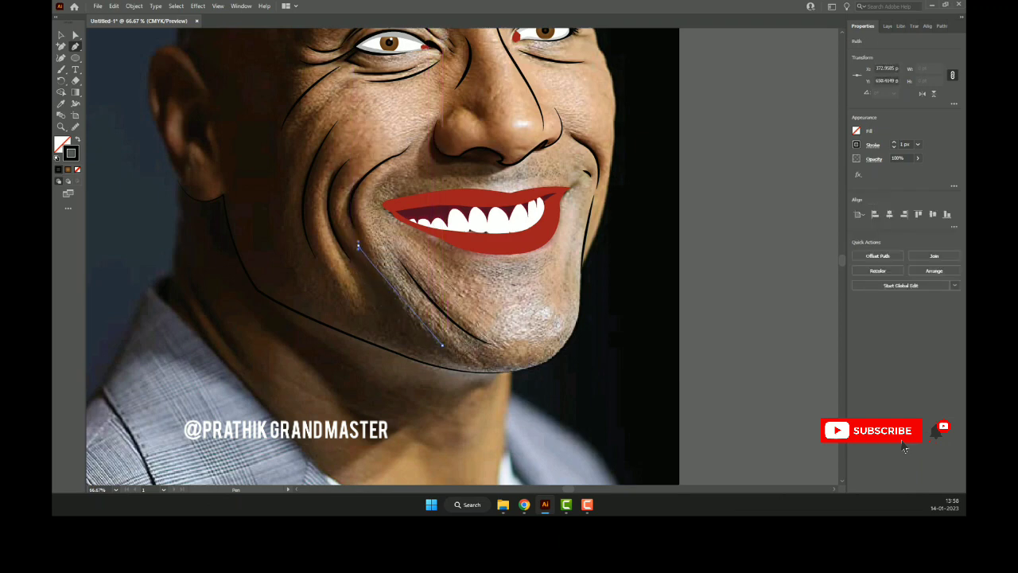
pyautogui.moveTo(358, 245); pyautogui.dragTo(331, 184)
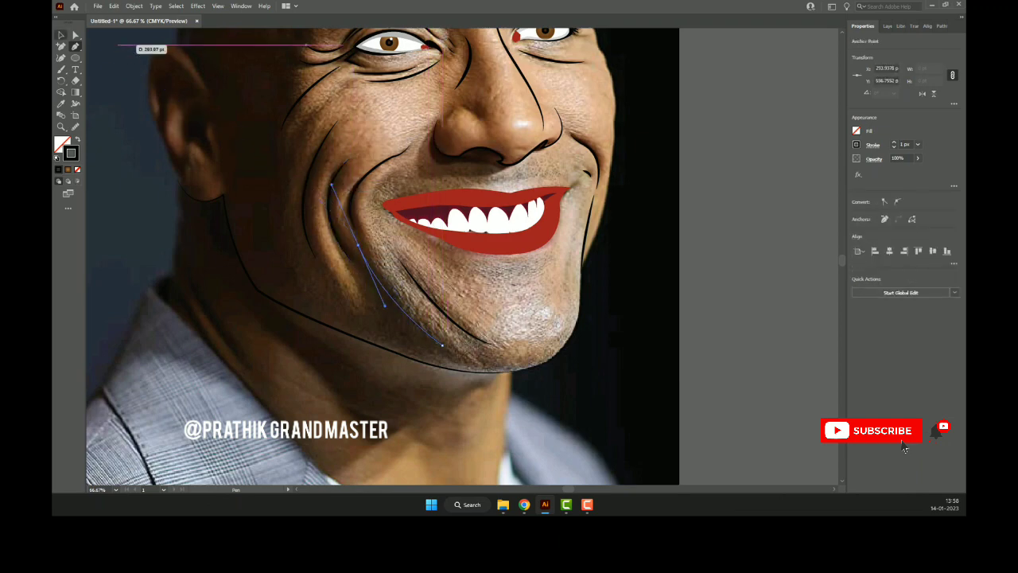
pyautogui.press('v')
pyautogui.click(893, 142)
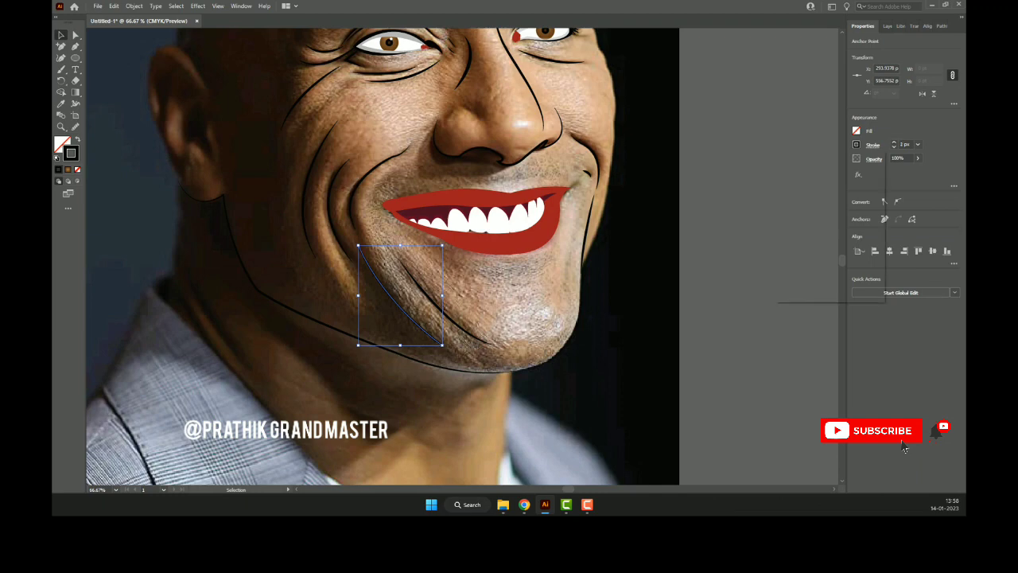
pyautogui.click(850, 293)
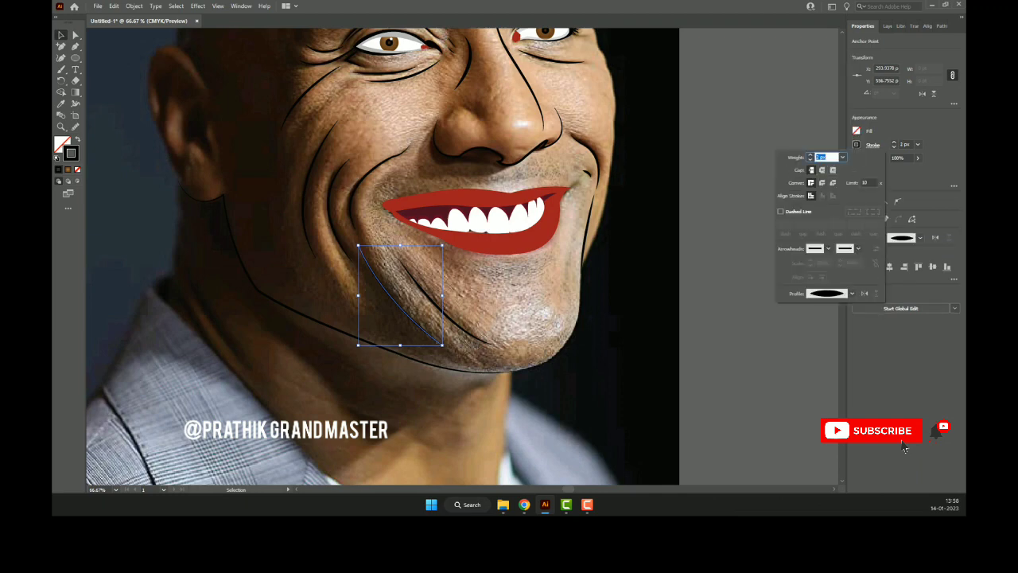
pyautogui.press('Escape')
pyautogui.hotkey('ctrl', 'shift', 'a')
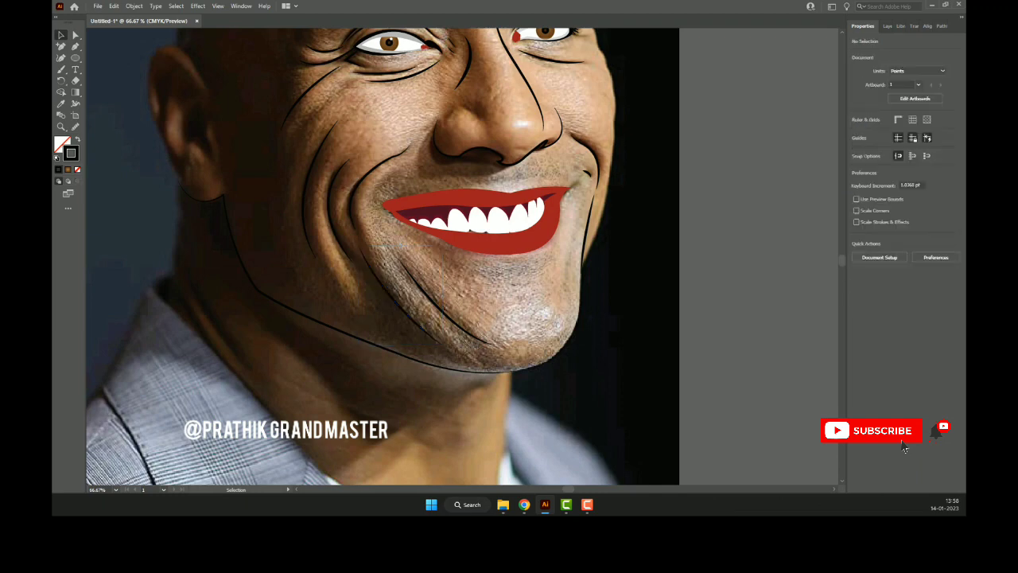
pyautogui.scroll(3, 366, 255)
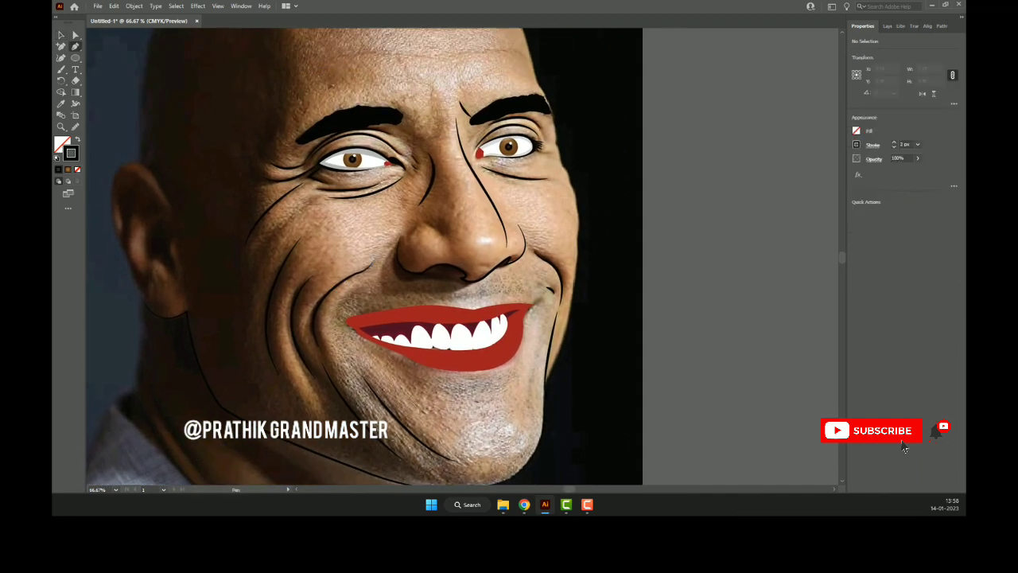
# - Draw a tapered wrinkle curve across the cheek under the left eye
pyautogui.click(316, 198)
pyautogui.moveTo(246, 308); pyautogui.dragTo(249, 375)
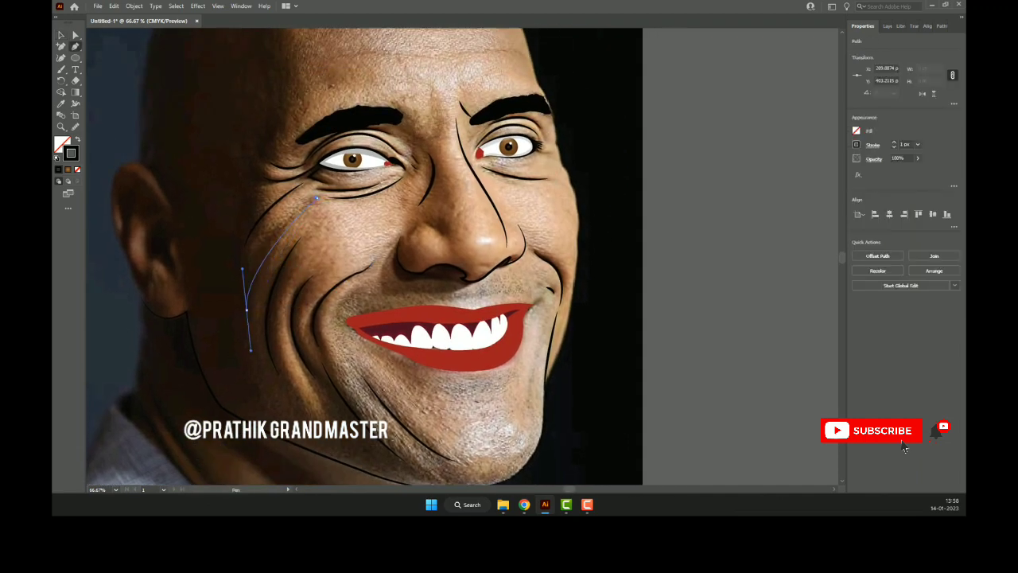
pyautogui.press('v')
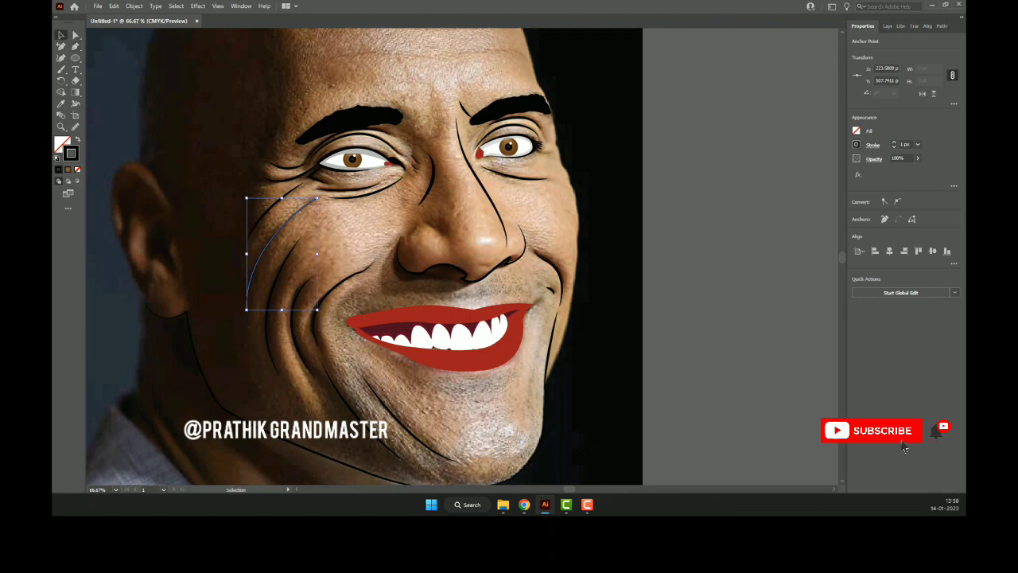
pyautogui.click(872, 144)
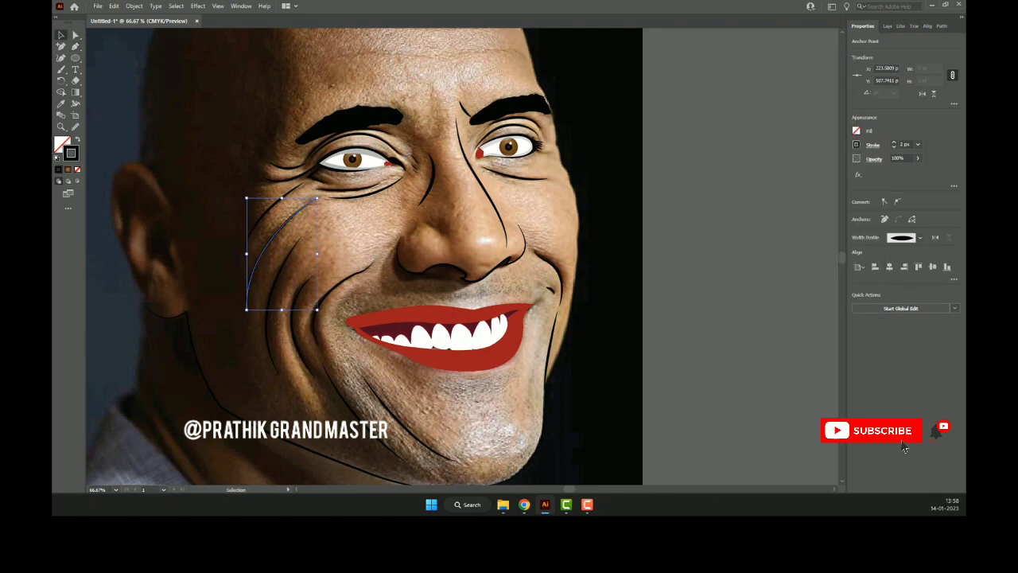
pyautogui.hotkey('ctrl', '-')
pyautogui.hotkey('ctrl', '-')
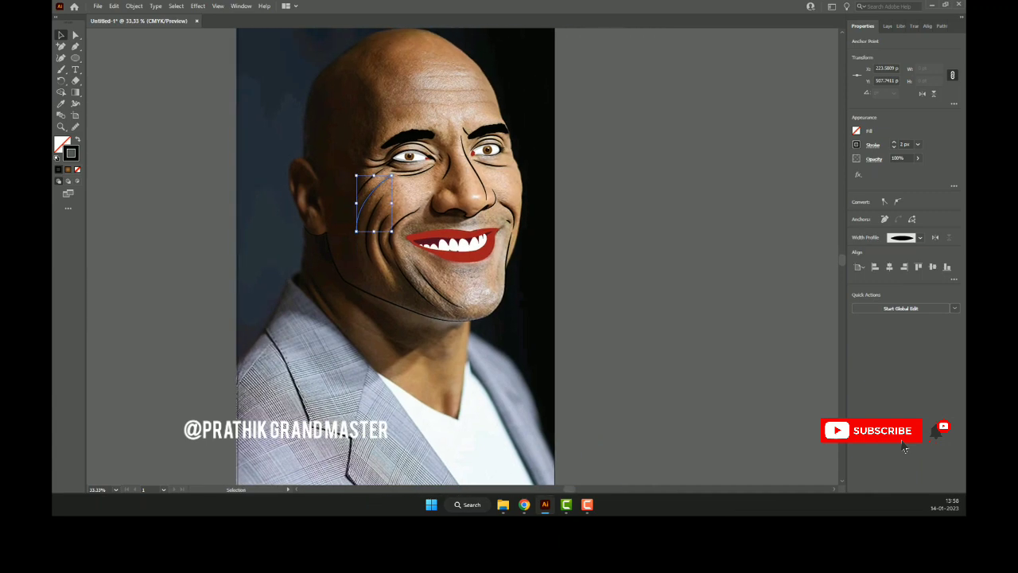
pyautogui.press('p')
pyautogui.moveTo(352, 221); pyautogui.dragTo(355, 271)
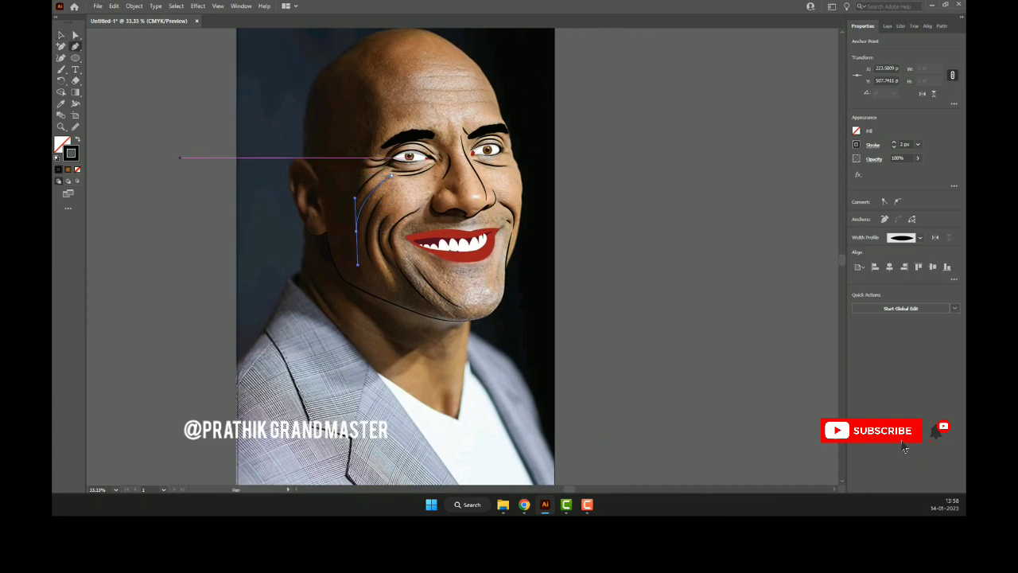
pyautogui.hotkey('ctrl', '+')
pyautogui.hotkey('ctrl', '+')
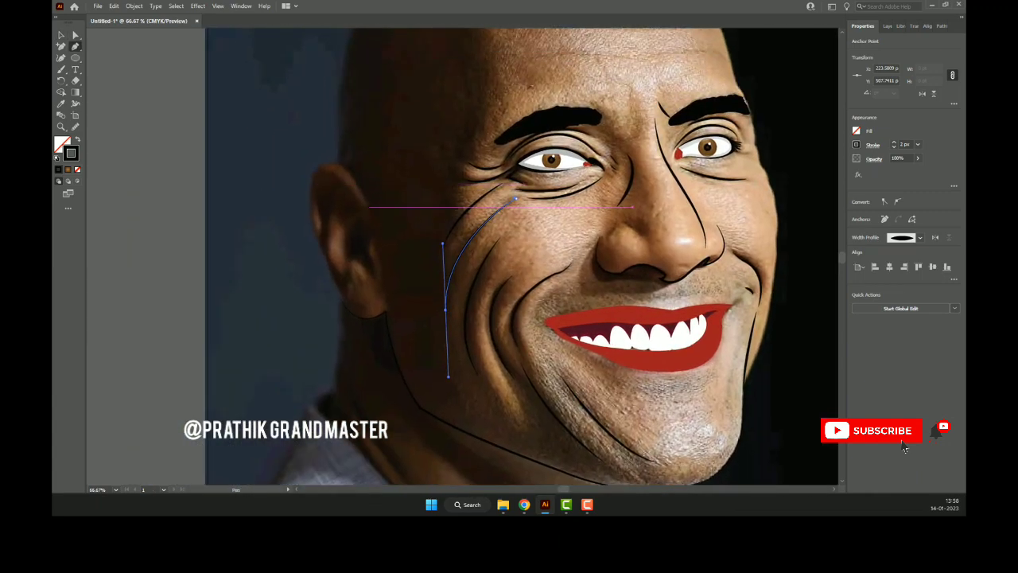
pyautogui.press('Escape')
# - Trace the top edge of the ear with a line using tapered Width Profile 1
pyautogui.moveTo(338, 163); pyautogui.dragTo(352, 169)
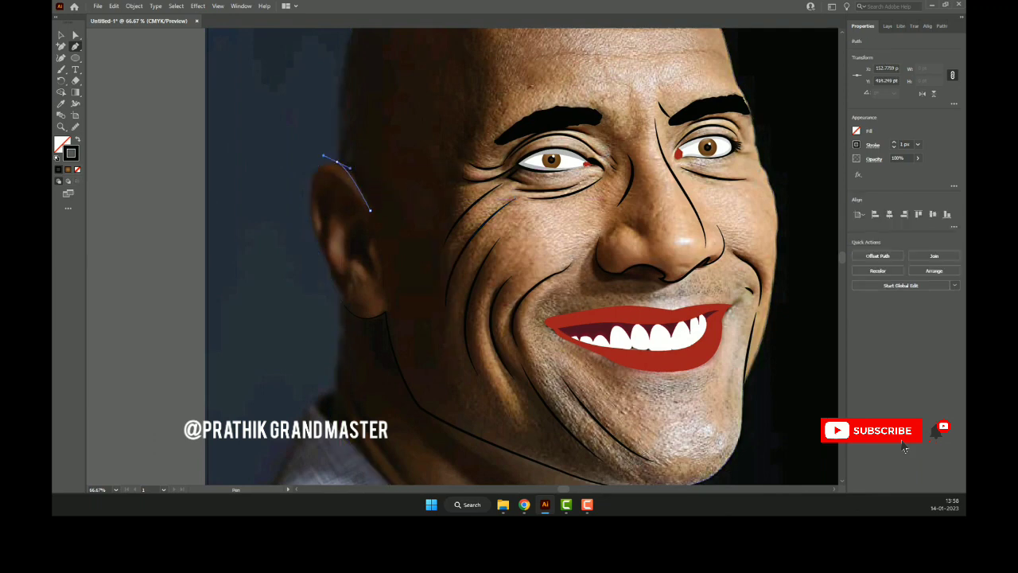
pyautogui.click(61, 35)
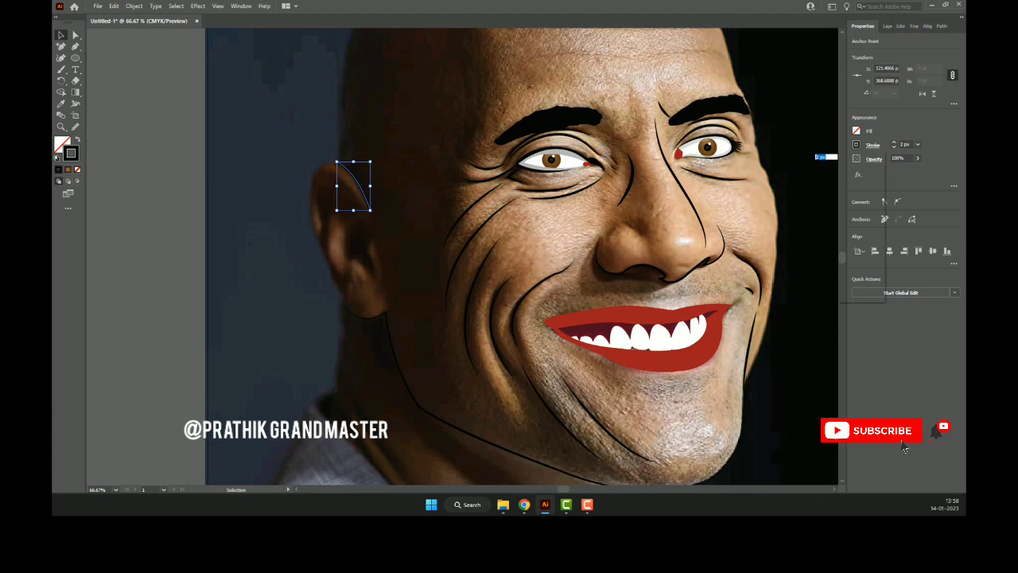
pyautogui.click(872, 145)
pyautogui.click(851, 293)
pyautogui.click(822, 79)
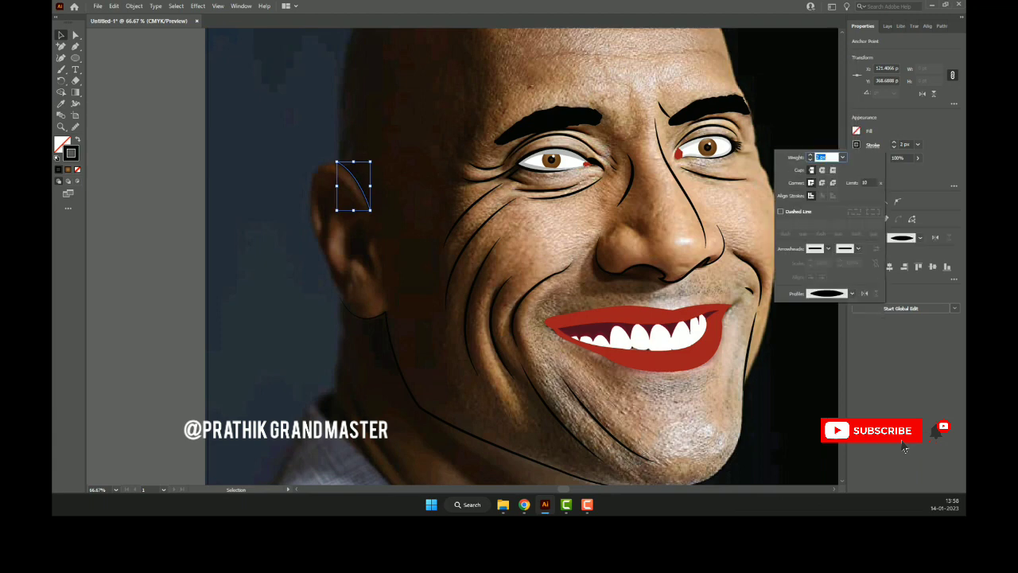
pyautogui.press('Escape')
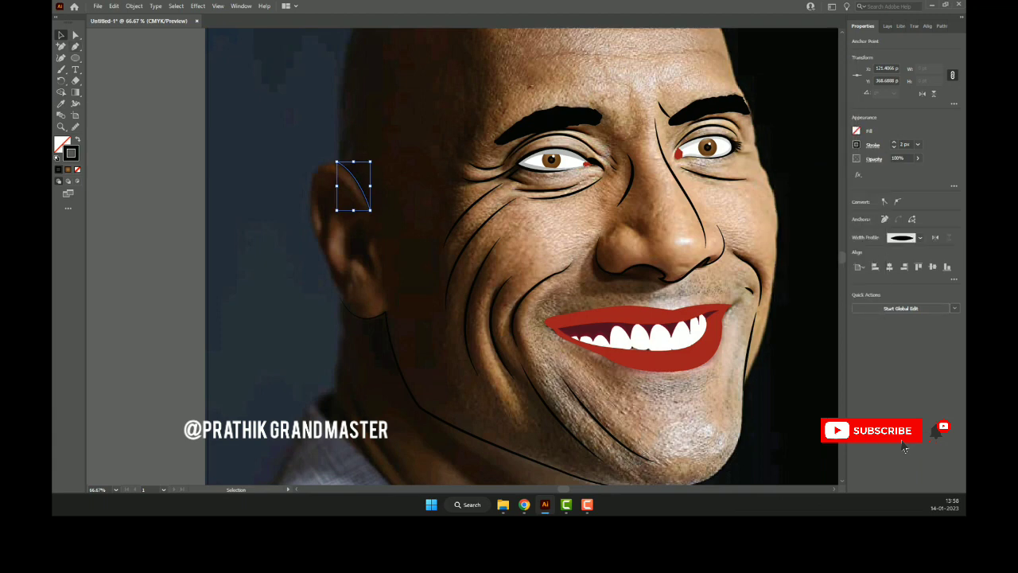
pyautogui.hotkey('ctrl', 'shift', 'a')
# - Draw a tapered curve inside the ear along its inner fold
pyautogui.press('p')
pyautogui.scroll(1, 317, 203)
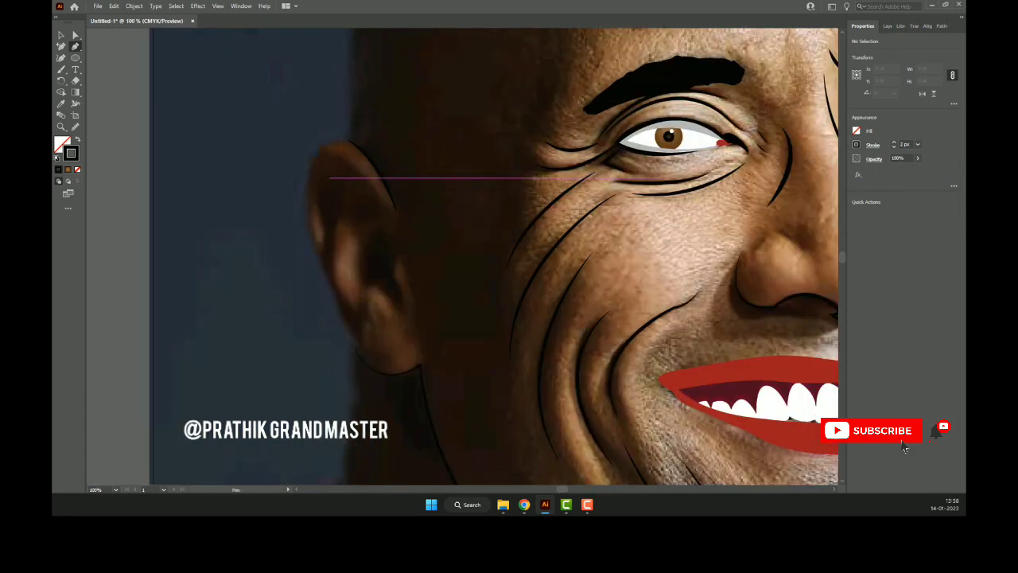
pyautogui.click(341, 173)
pyautogui.moveTo(318, 216); pyautogui.dragTo(331, 288)
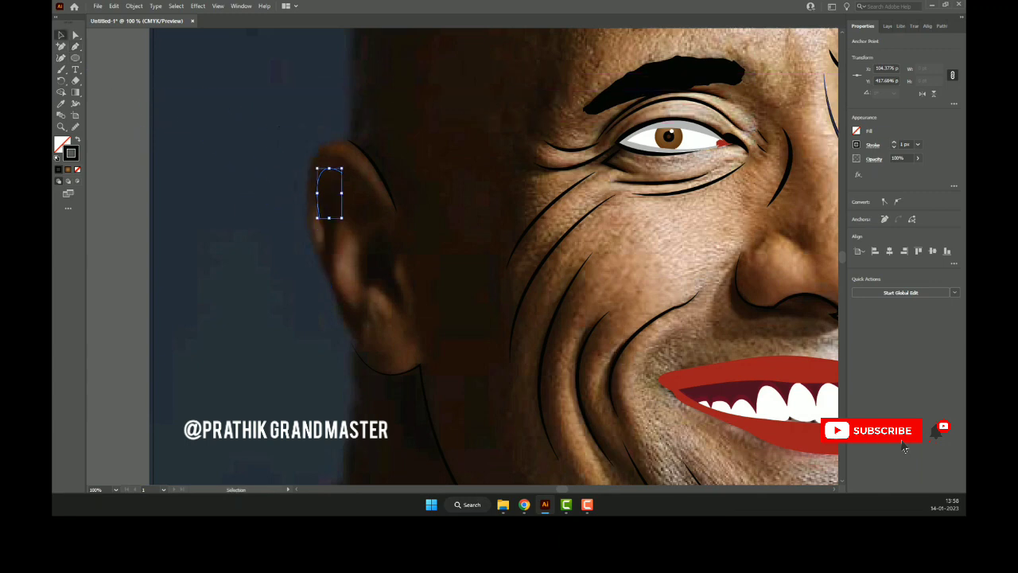
pyautogui.click(872, 145)
pyautogui.click(851, 293)
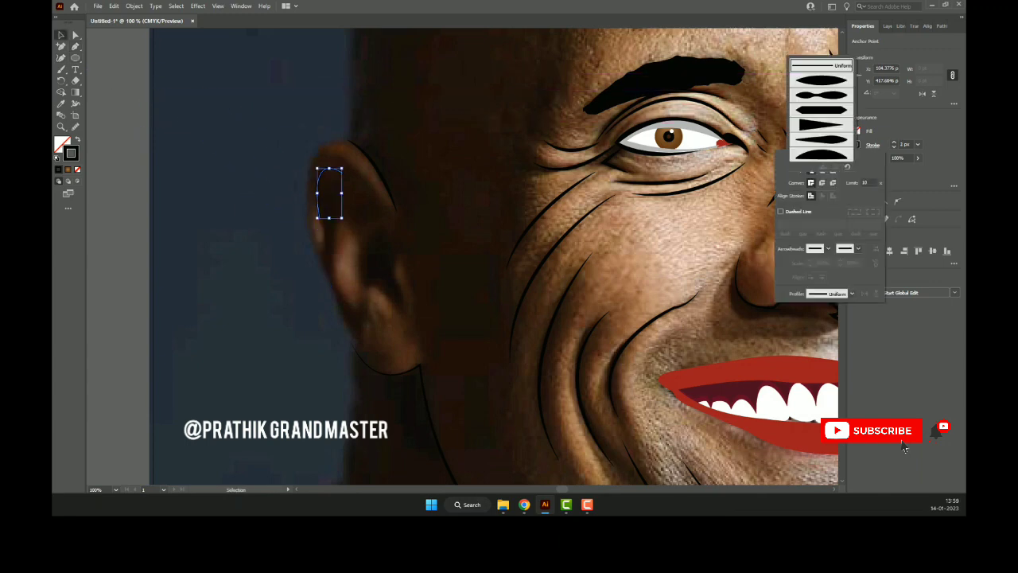
pyautogui.click(827, 79)
pyautogui.press('Escape')
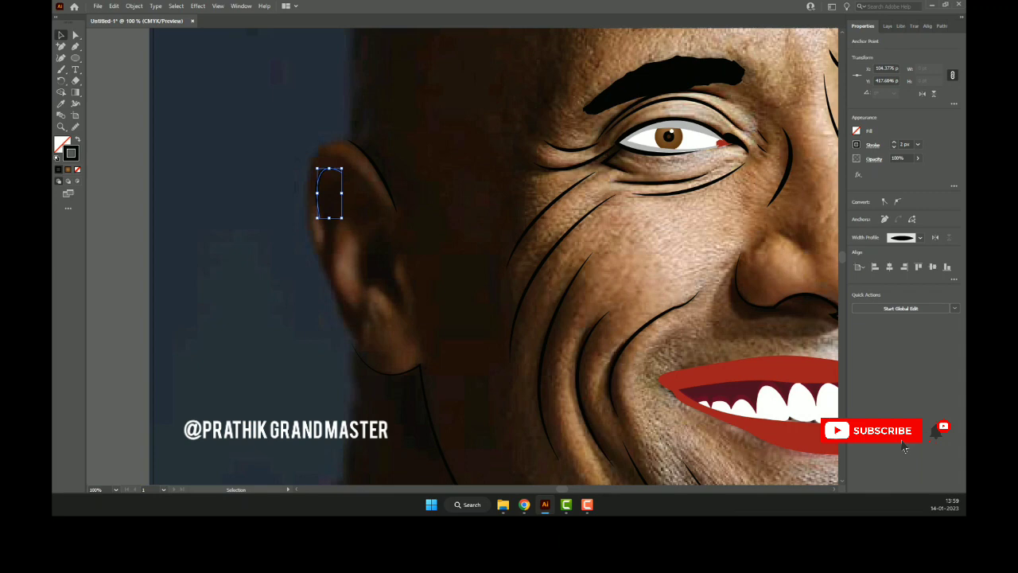
pyautogui.press('v')
pyautogui.hotkey('ctrl', 'shift', 'a')
# - Add a short tapered line along the upper ear rim
pyautogui.press('p')
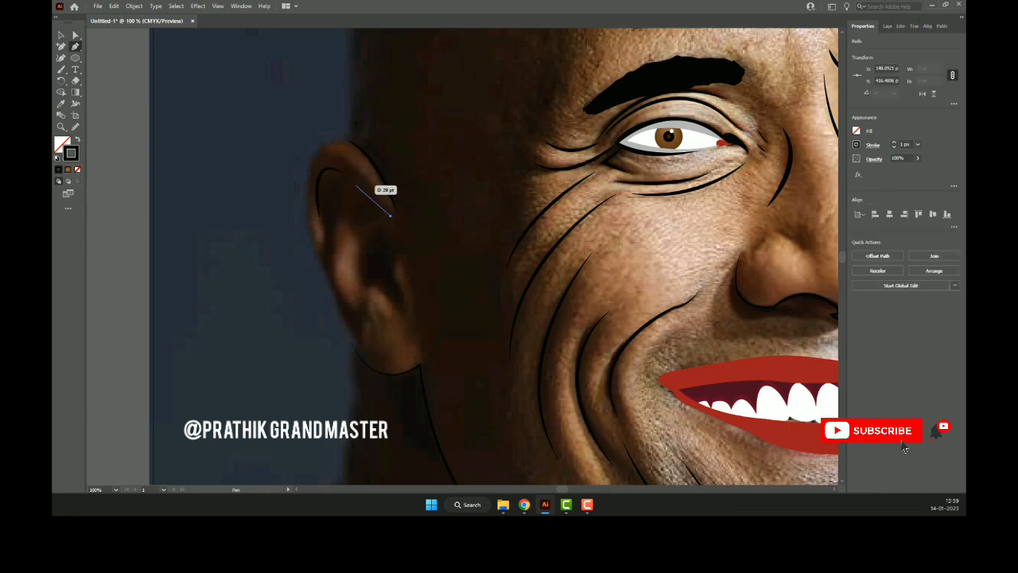
pyautogui.moveTo(347, 178); pyautogui.dragTo(335, 168)
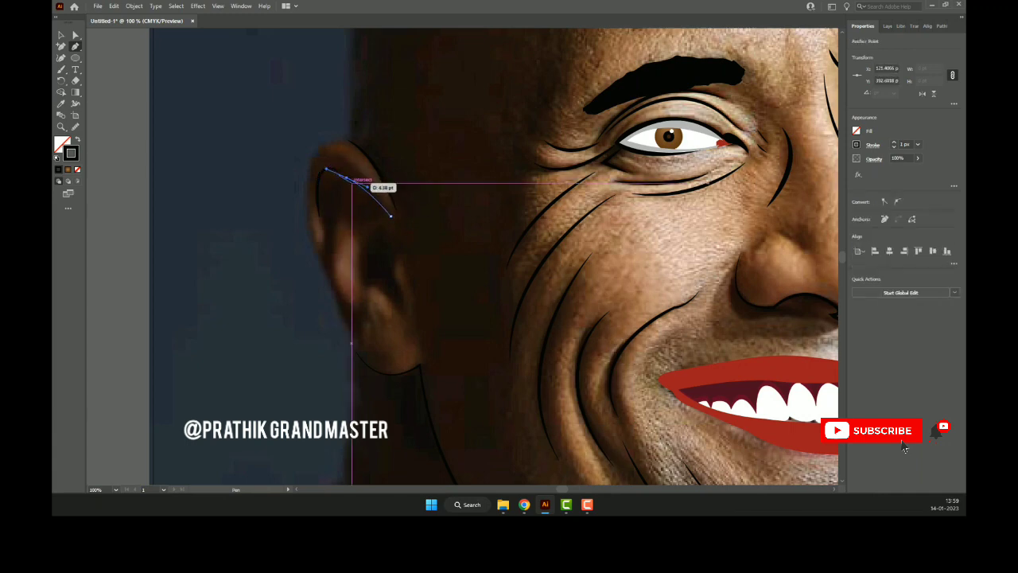
pyautogui.press('v')
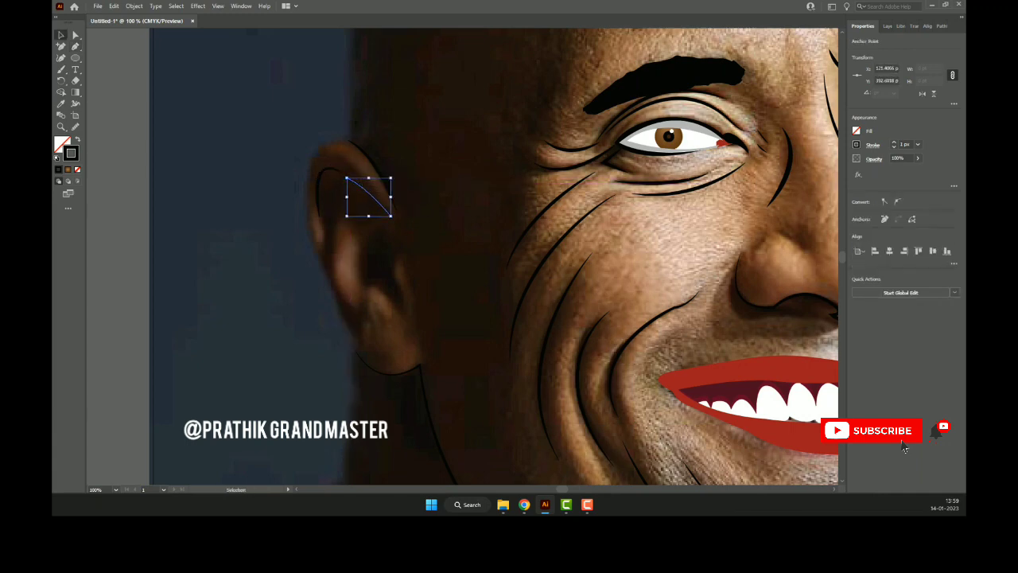
pyautogui.click(872, 144)
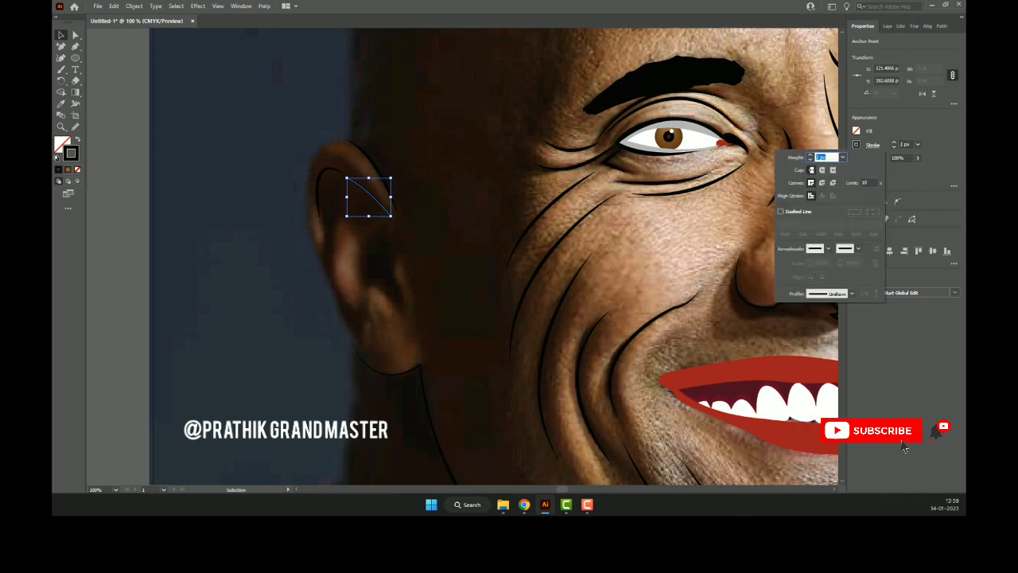
pyautogui.click(851, 293)
pyautogui.click(819, 79)
pyautogui.press('Escape')
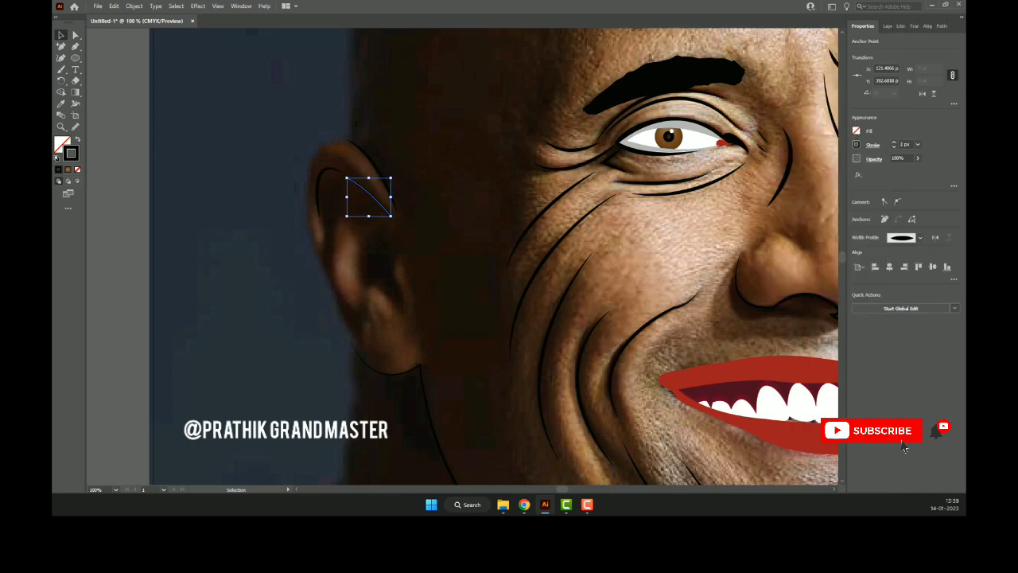
pyautogui.hotkey('ctrl', 'shift', 'a')
pyautogui.hotkey('ctrl', 'shift', 'a')
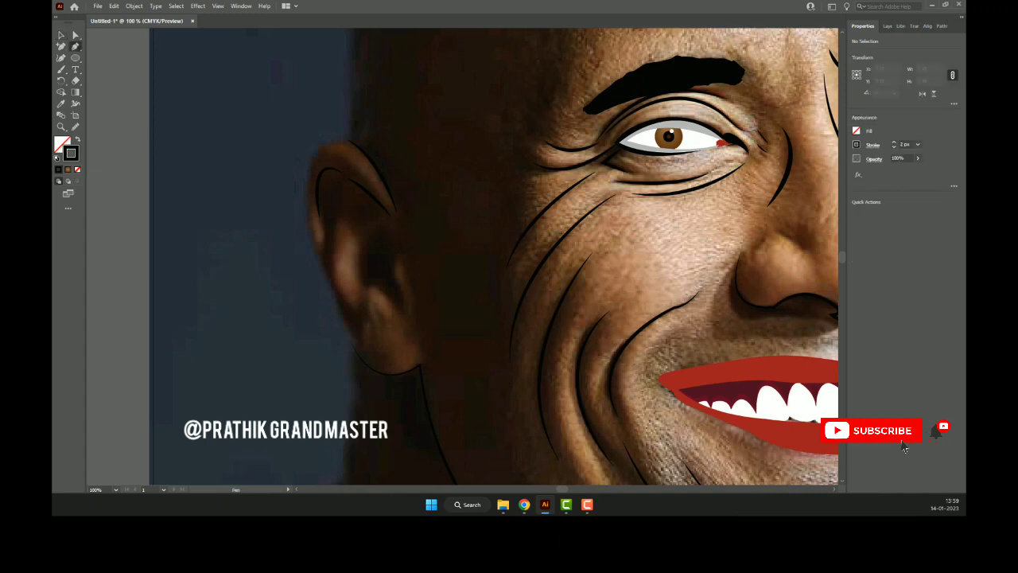
# - Draw a 2 px tapered line curving up along the ear's fold
pyautogui.moveTo(397, 212)
pyautogui.mouseDown()
pyautogui.moveTo(414, 311)
pyautogui.moveTo(403, 306)
pyautogui.mouseUp()
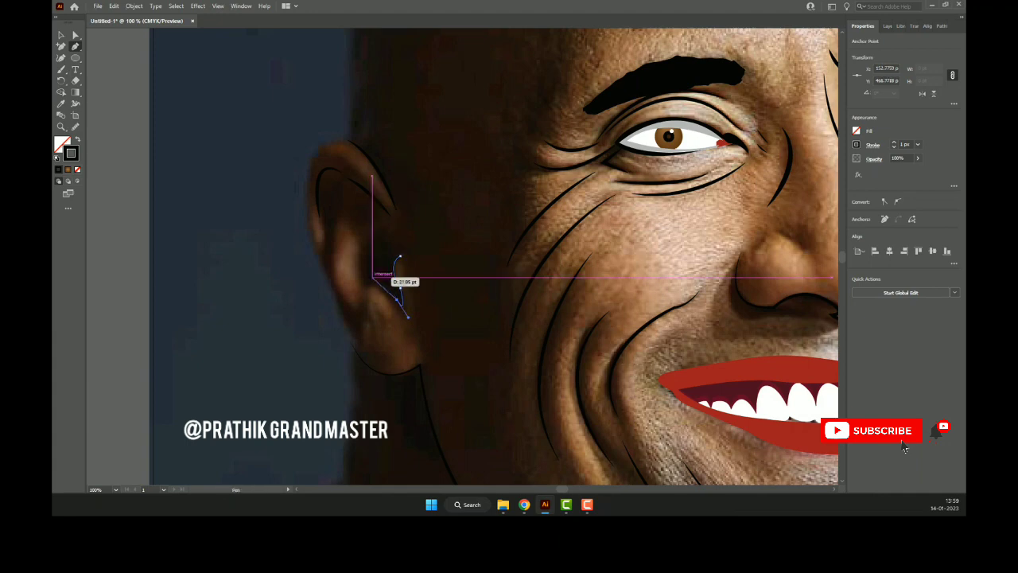
pyautogui.click(368, 280)
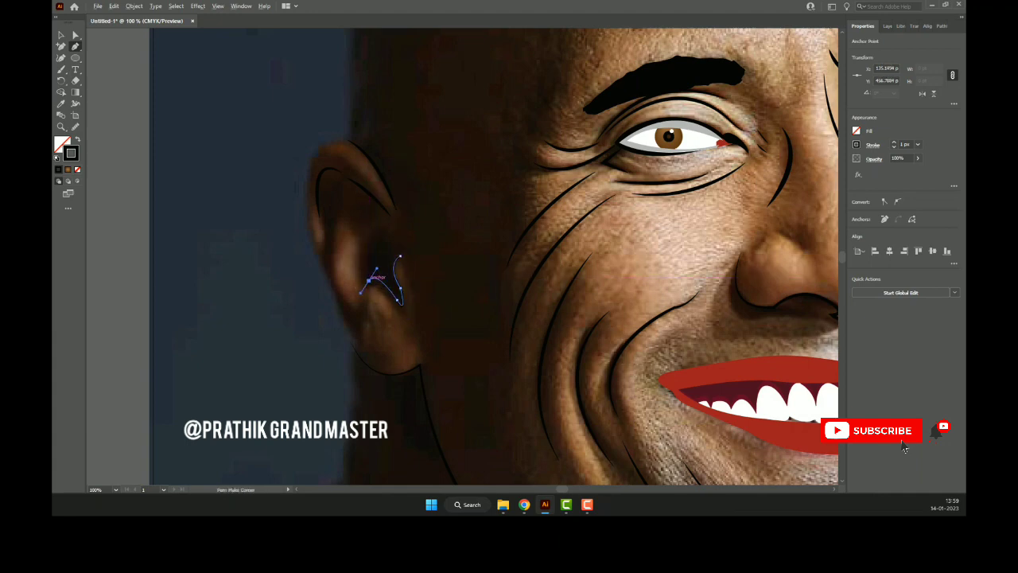
pyautogui.moveTo(380, 275)
pyautogui.mouseDown()
pyautogui.moveTo(400, 256)
pyautogui.moveTo(403, 231)
pyautogui.mouseUp()
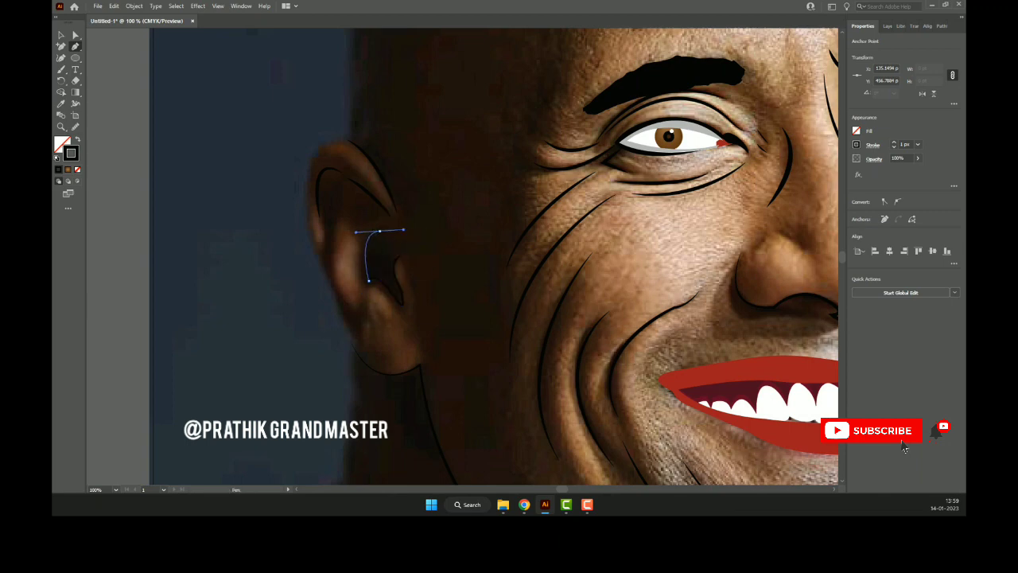
pyautogui.press('v')
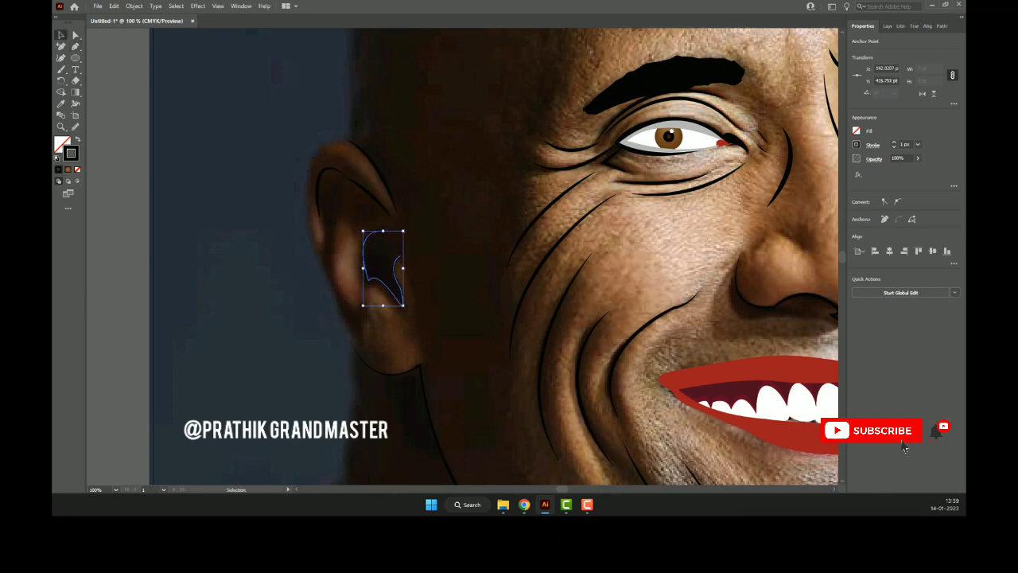
pyautogui.click(893, 141)
pyautogui.click(872, 144)
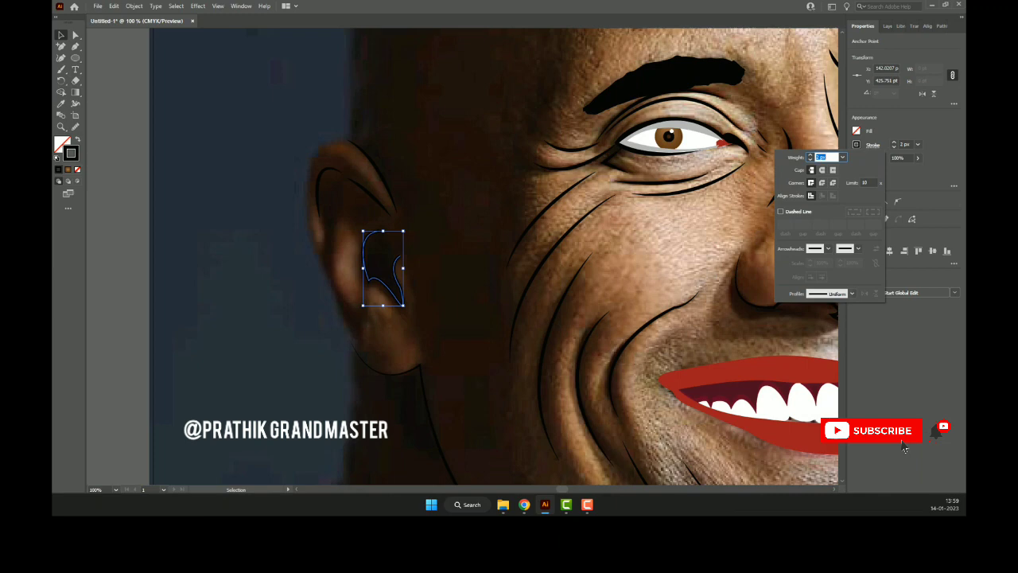
pyautogui.click(851, 293)
pyautogui.click(819, 75)
pyautogui.press('Escape')
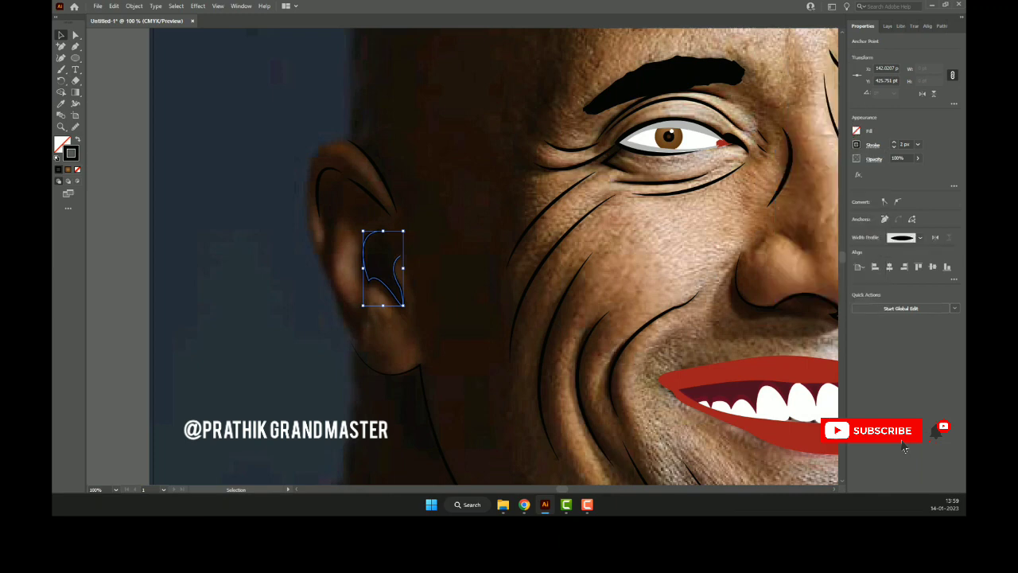
pyautogui.hotkey('ctrl', 'shift', 'a')
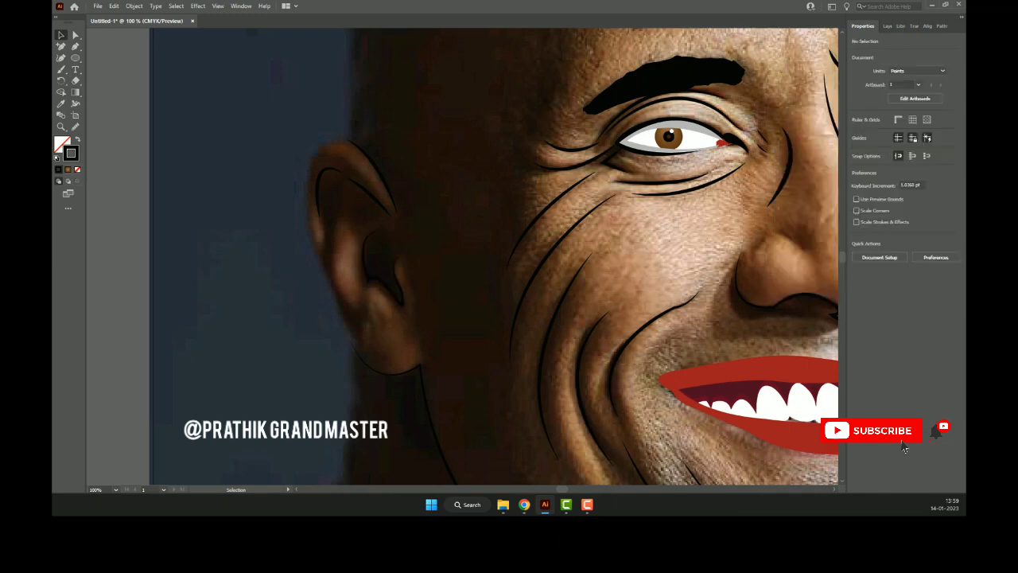
# - Trace the ear's inner rim and lower fold with a cornered, tapered line
pyautogui.press('p')
pyautogui.click(341, 211)
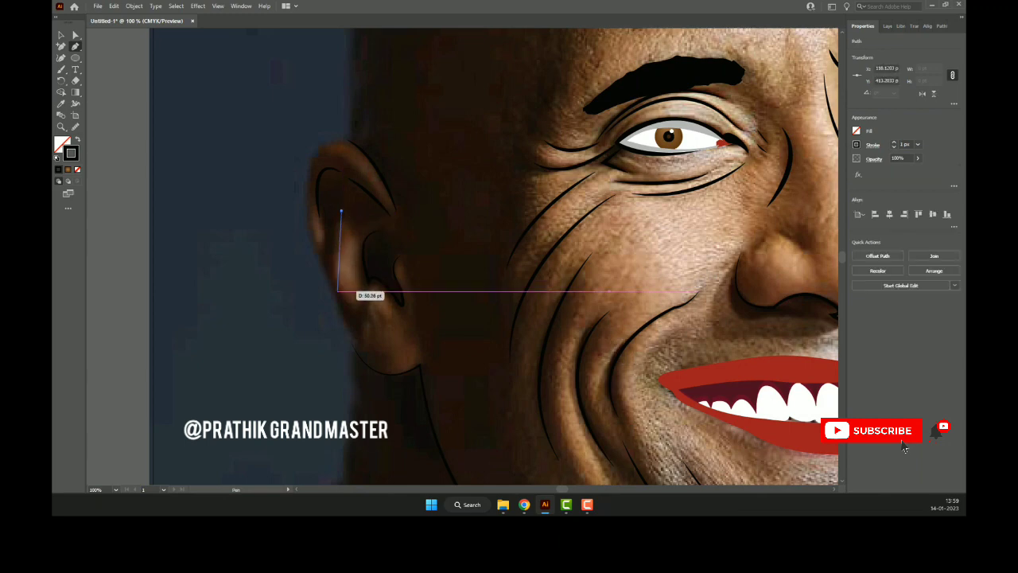
pyautogui.moveTo(338, 291); pyautogui.dragTo(358, 321)
pyautogui.click(338, 291)
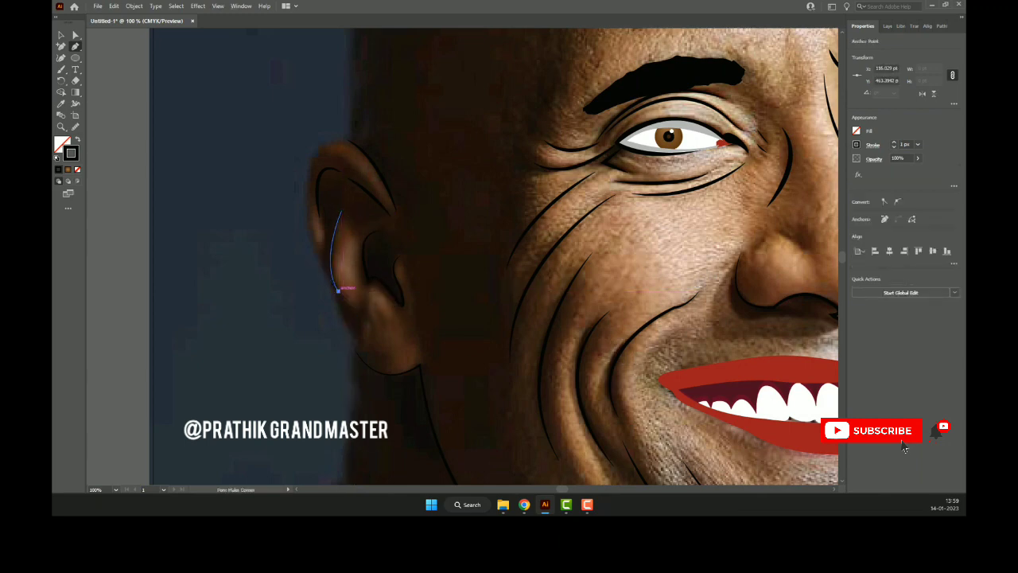
pyautogui.click(368, 306)
pyautogui.moveTo(365, 358)
pyautogui.mouseDown()
pyautogui.moveTo(370, 306)
pyautogui.moveTo(410, 338)
pyautogui.moveTo(411, 310)
pyautogui.moveTo(408, 331)
pyautogui.mouseUp()
pyautogui.click(407, 332)
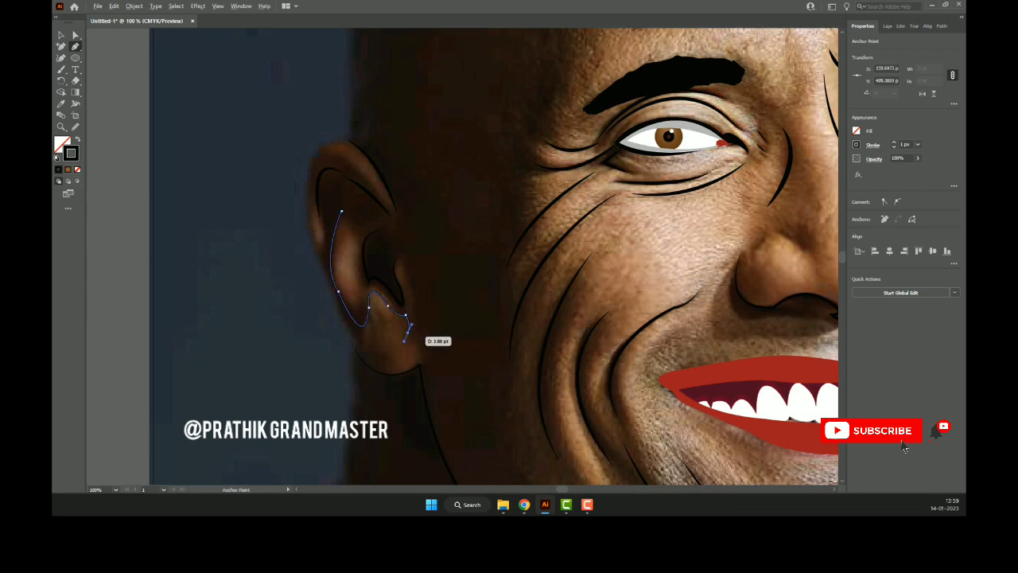
pyautogui.press('v')
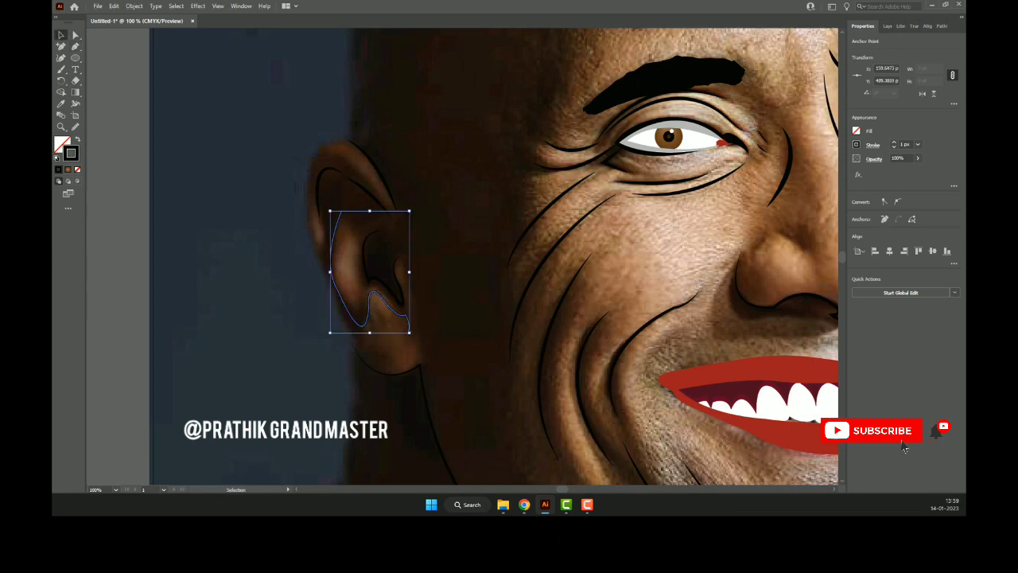
pyautogui.click(872, 145)
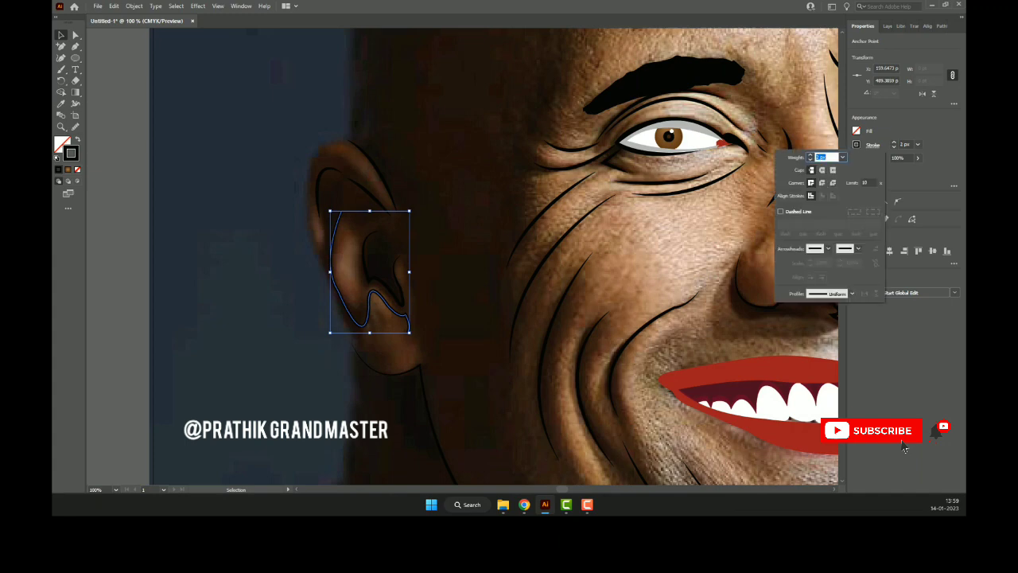
pyautogui.click(851, 293)
pyautogui.press('Escape')
pyautogui.hotkey('ctrl', 'shift', 'a')
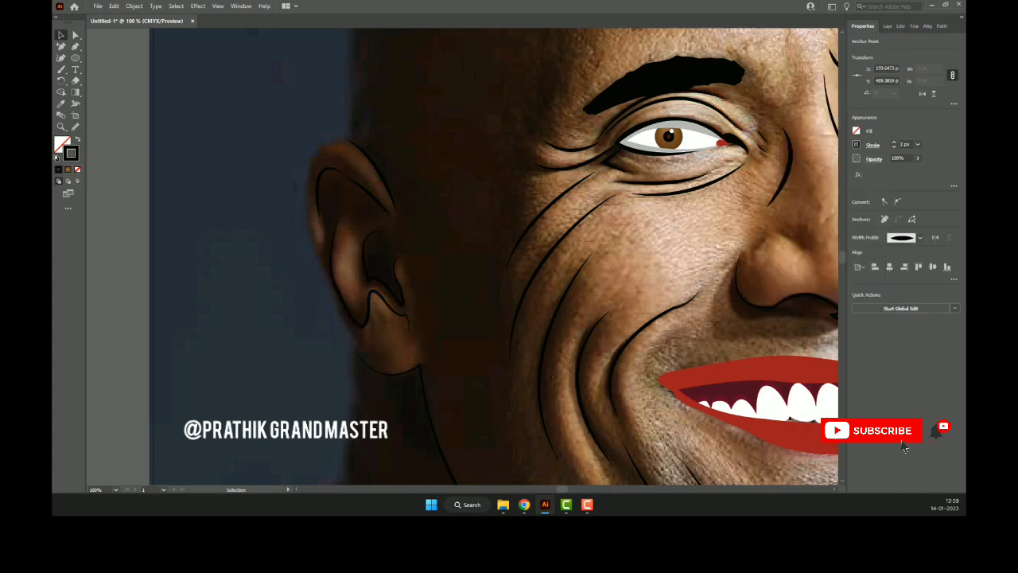
# - Draw a short line down the ear's front edge and open its width profiles
pyautogui.press('p')
pyautogui.click(409, 210)
pyautogui.click(409, 334)
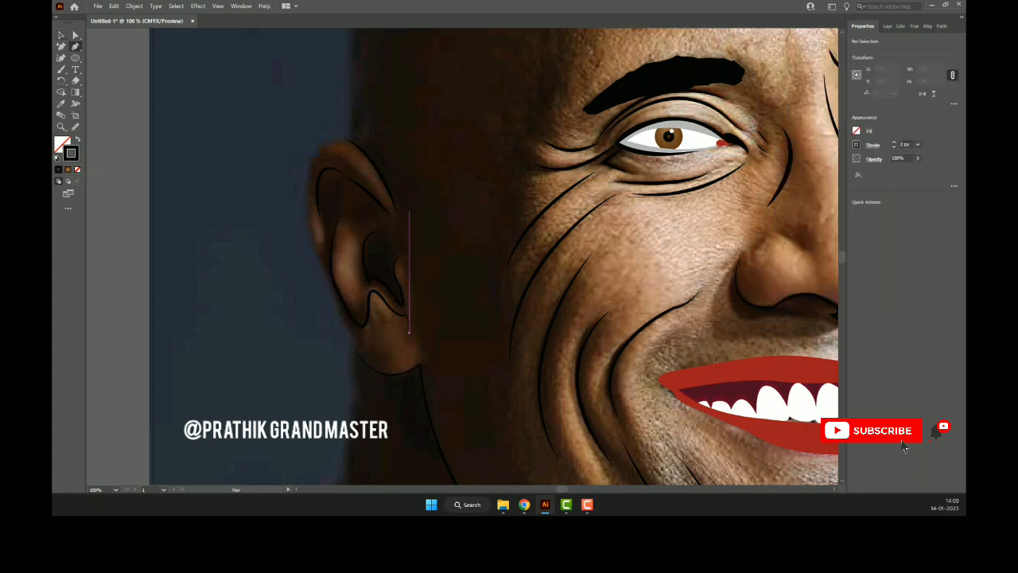
pyautogui.click(414, 302)
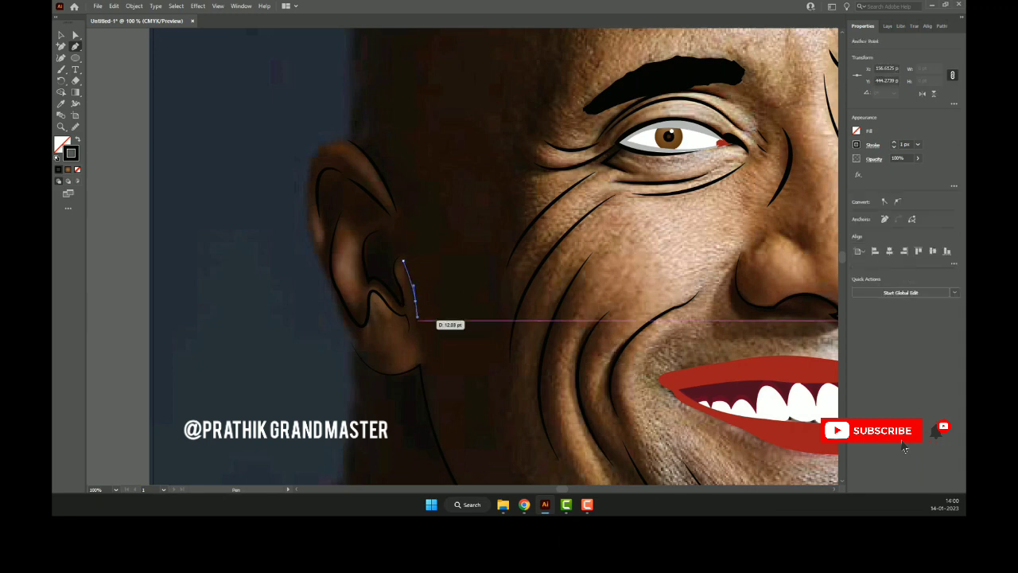
pyautogui.click(419, 332)
pyautogui.click(424, 354)
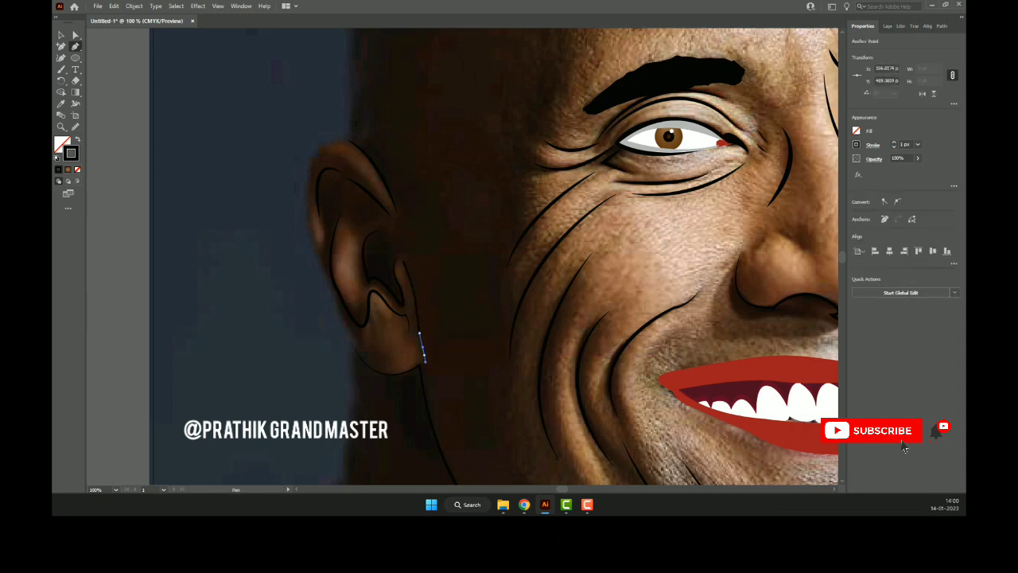
pyautogui.press('v')
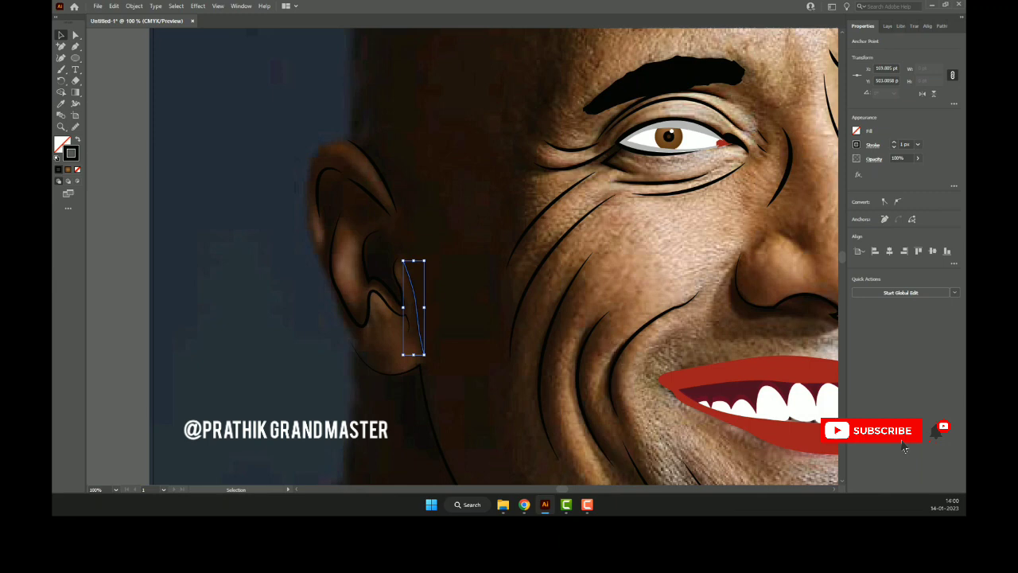
pyautogui.click(872, 144)
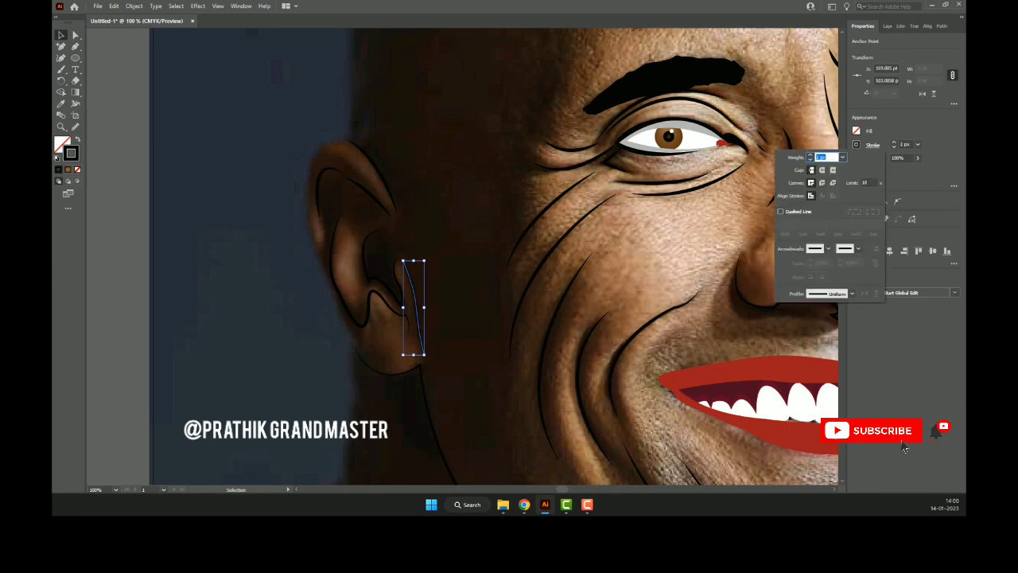
pyautogui.click(851, 293)
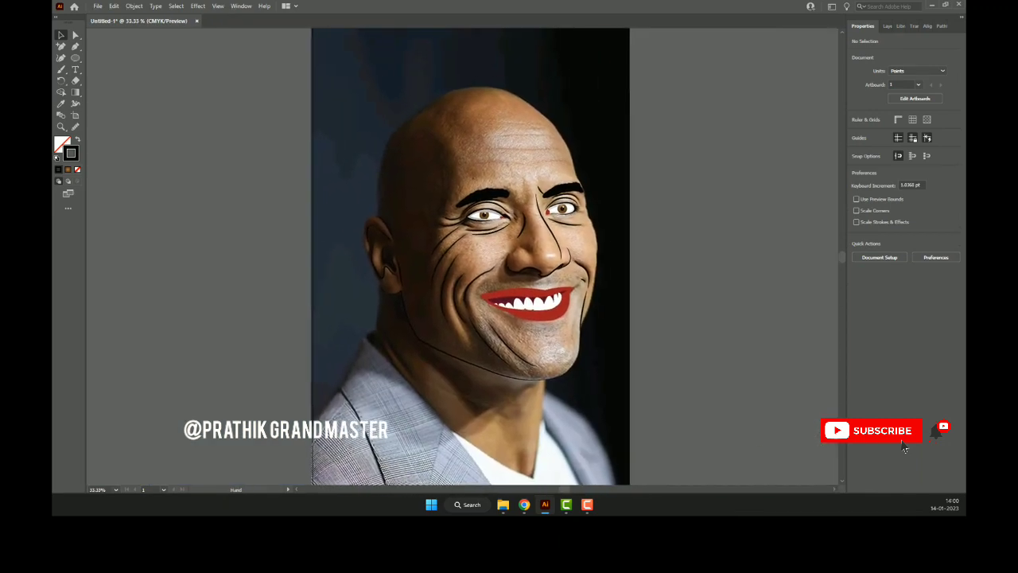
# - Draw a straight forehead wrinkle line with 2 px stroke and a tapered profile
pyautogui.hotkey('ctrl', '+')
pyautogui.hotkey('ctrl', '+')
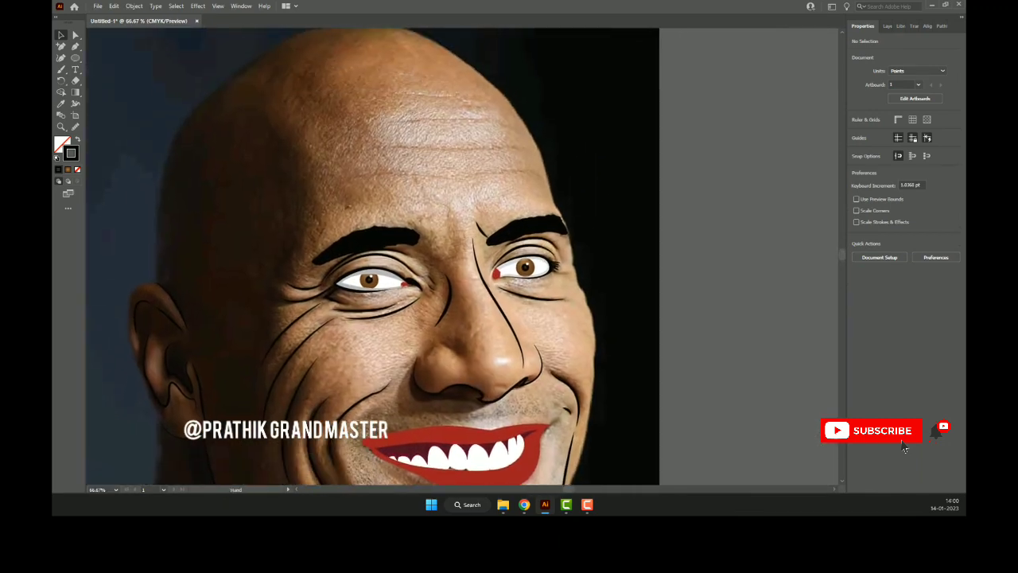
pyautogui.press('p')
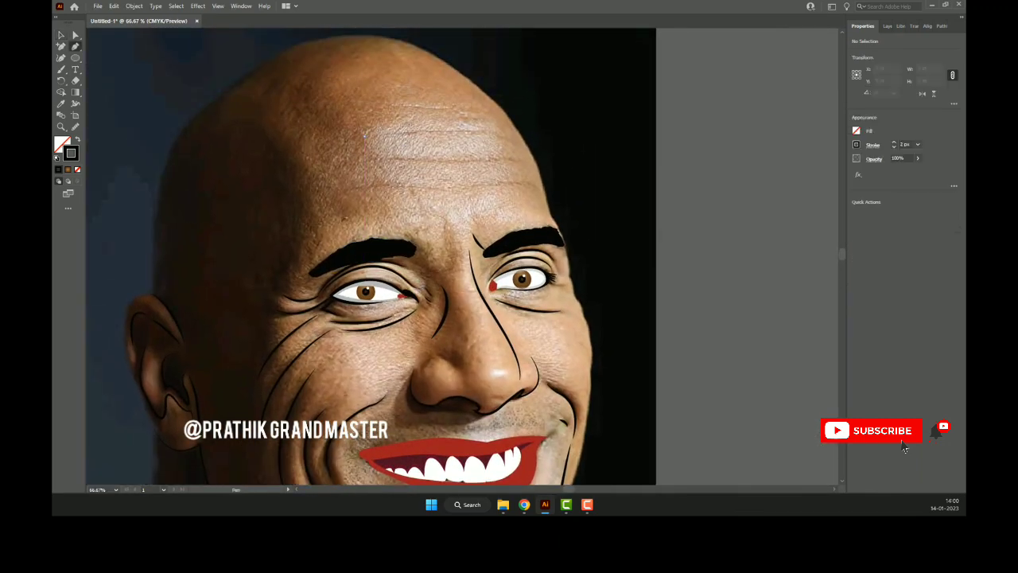
pyautogui.click(364, 136)
pyautogui.click(499, 131)
pyautogui.press('v')
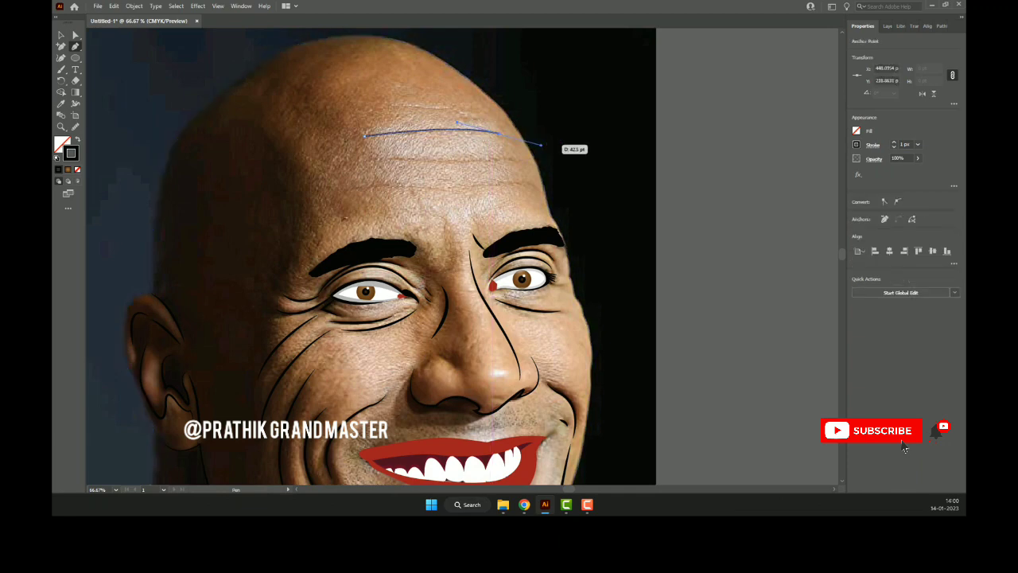
pyautogui.click(893, 141)
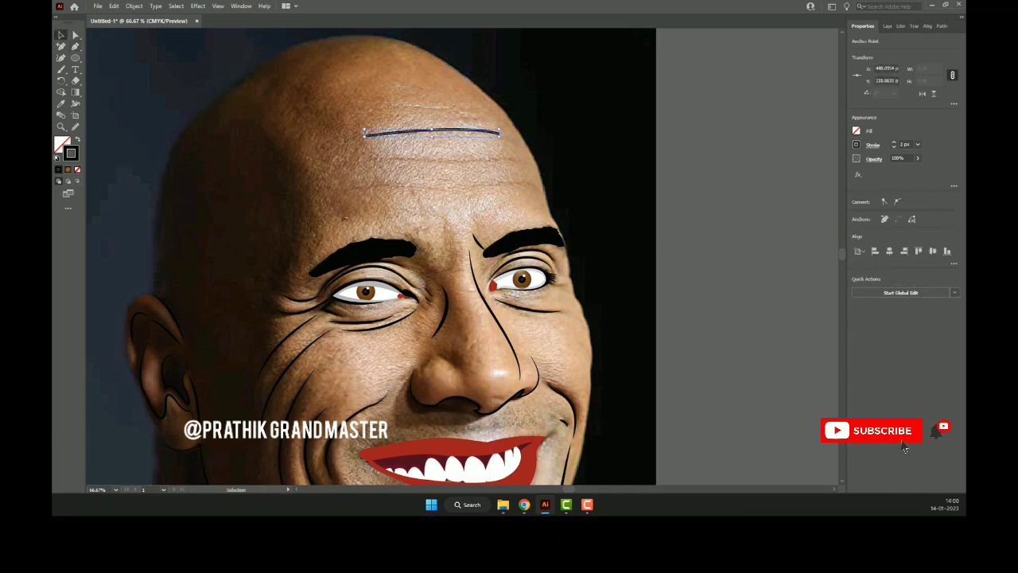
pyautogui.click(872, 144)
pyautogui.click(851, 293)
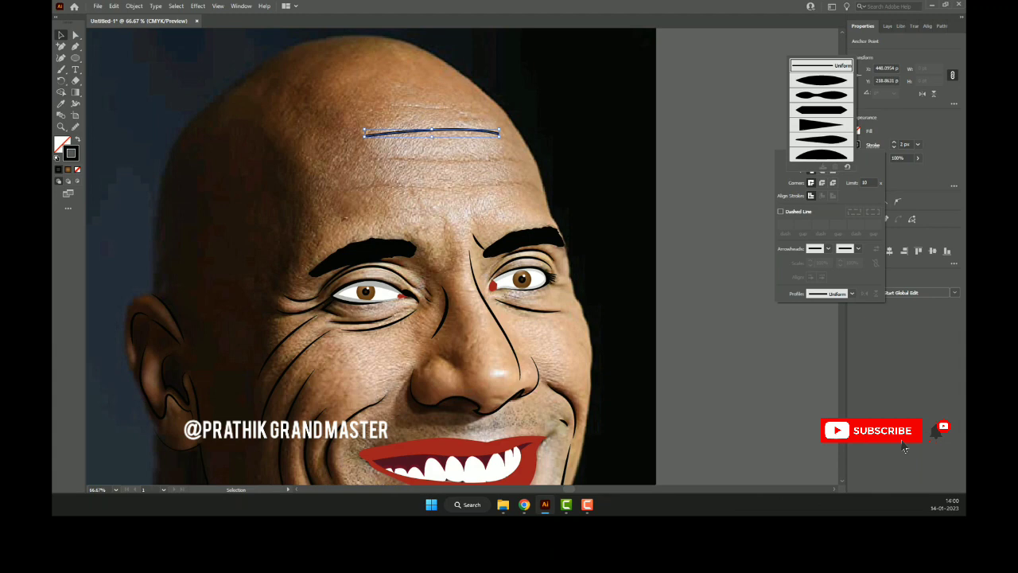
pyautogui.click(821, 79)
pyautogui.click(904, 448)
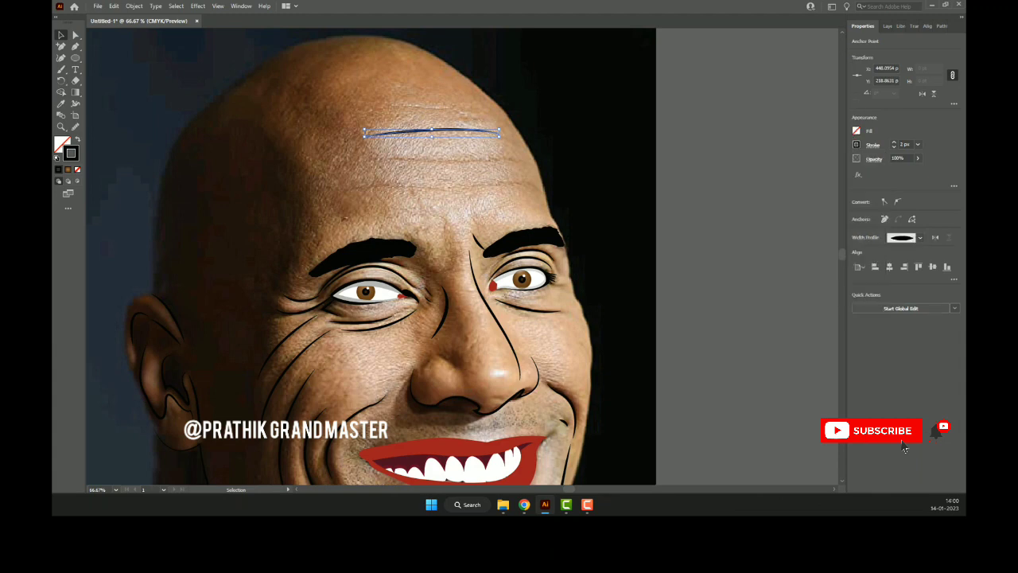
# - Add a second 2 px tapered forehead wrinkle line just below the first
pyautogui.press('p')
pyautogui.click(357, 159)
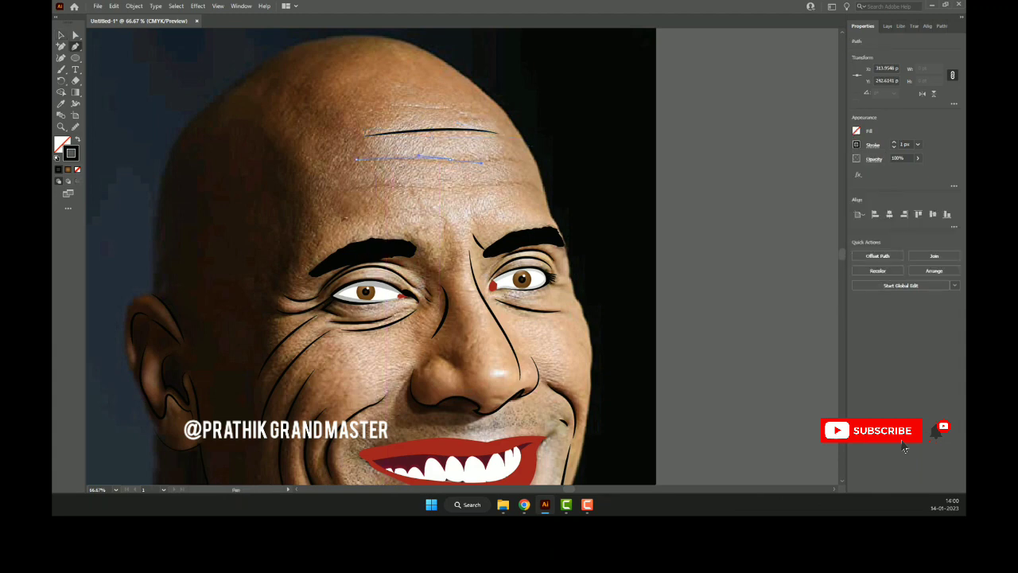
pyautogui.click(509, 157)
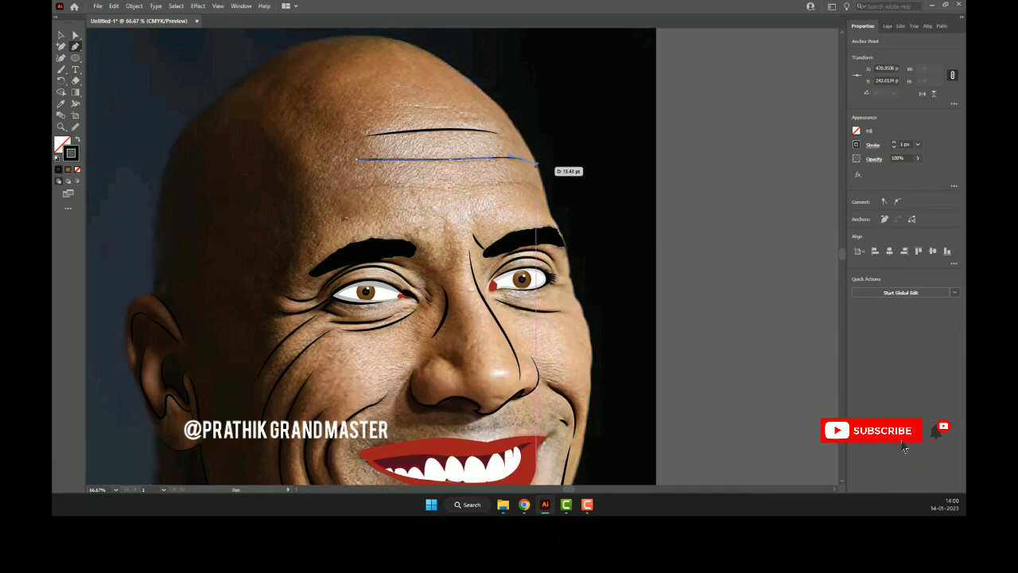
pyautogui.hotkey('ctrl', 'z')
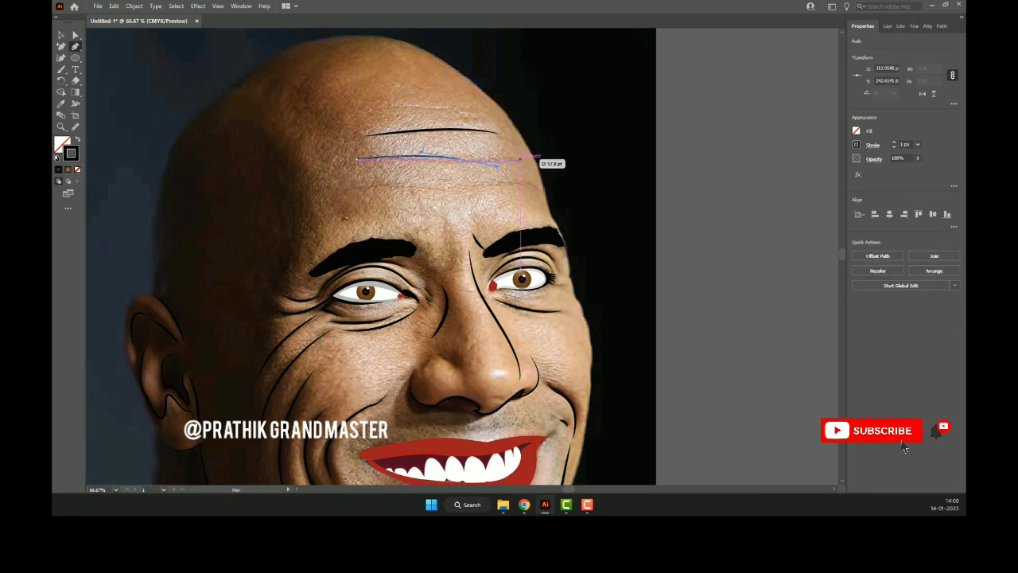
pyautogui.click(519, 159)
pyautogui.press('v')
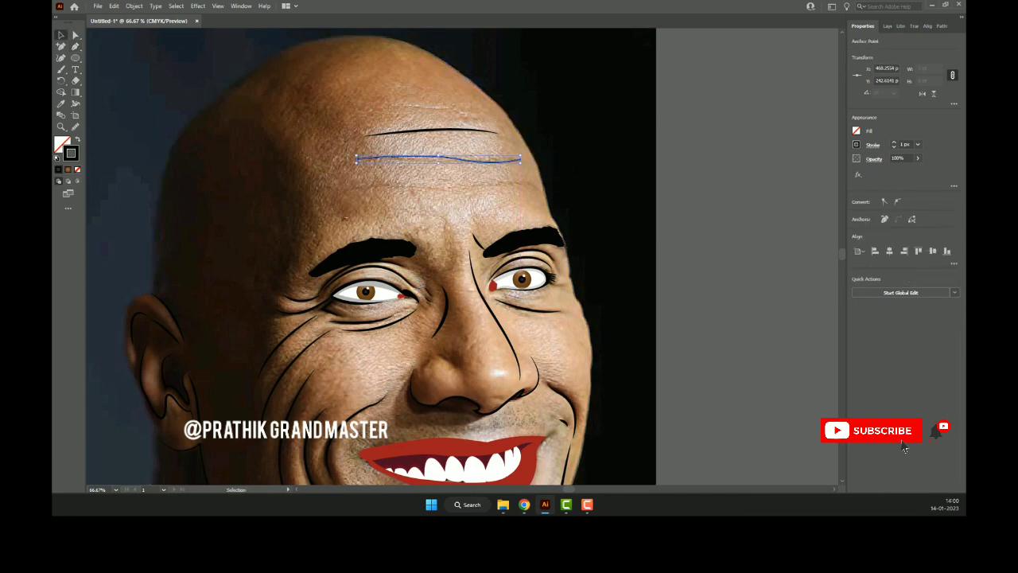
pyautogui.click(893, 141)
pyautogui.click(872, 144)
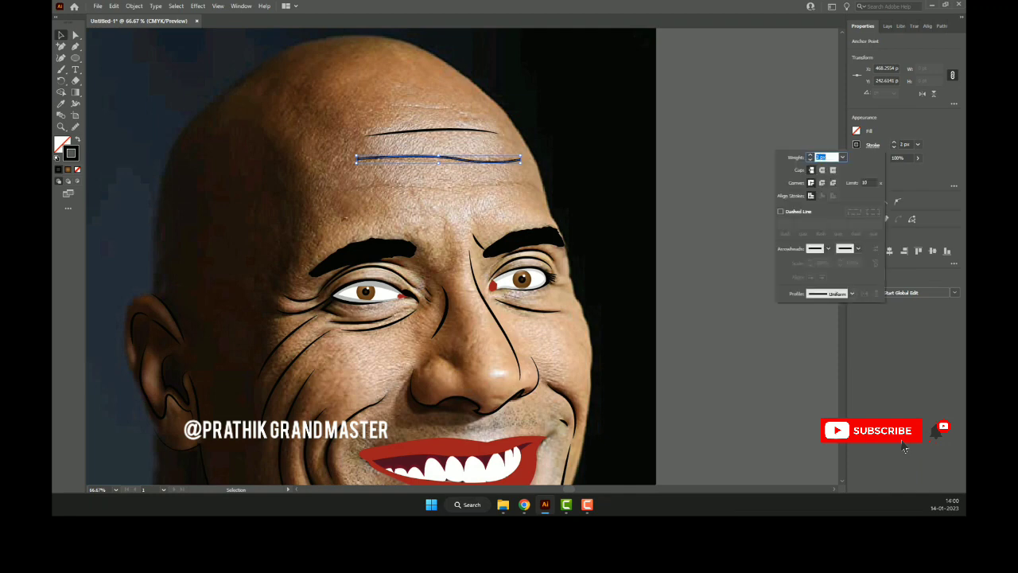
pyautogui.click(851, 293)
pyautogui.press('Escape')
pyautogui.click(748, 238)
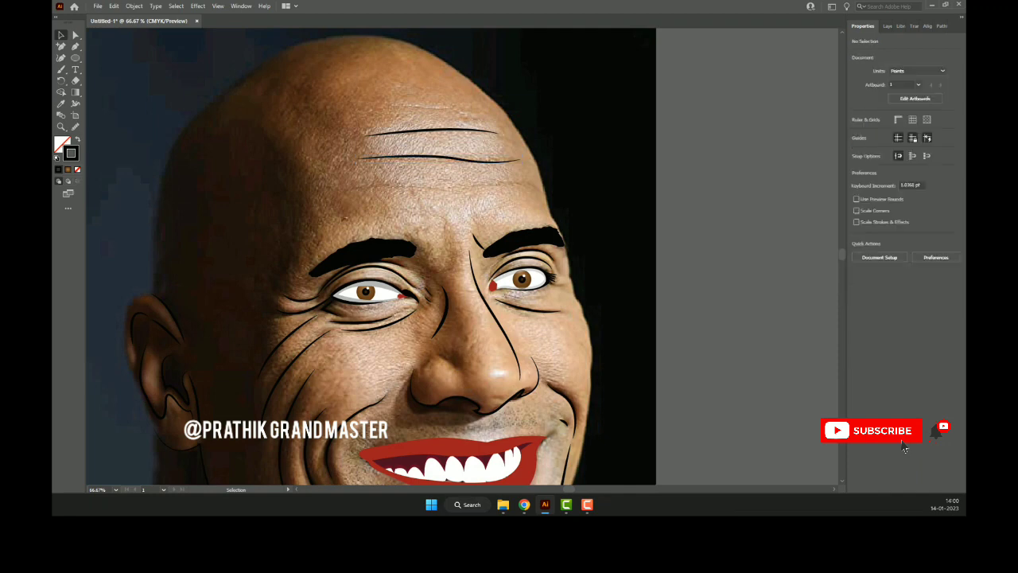
# - Add a lower curved forehead wrinkle, thickened and tapered at both ends
pyautogui.press('p')
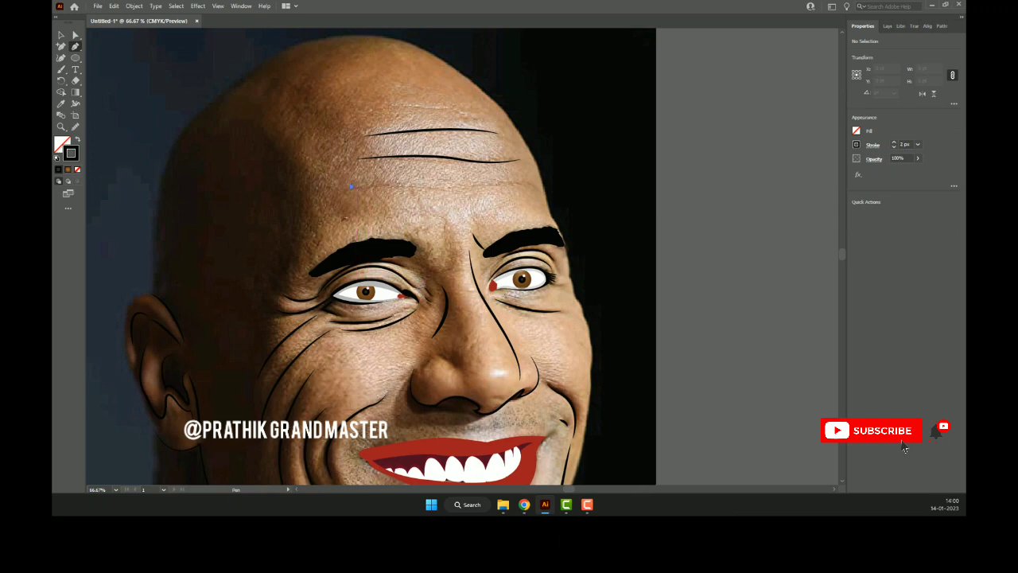
pyautogui.click(351, 186)
pyautogui.moveTo(481, 197); pyautogui.dragTo(534, 188)
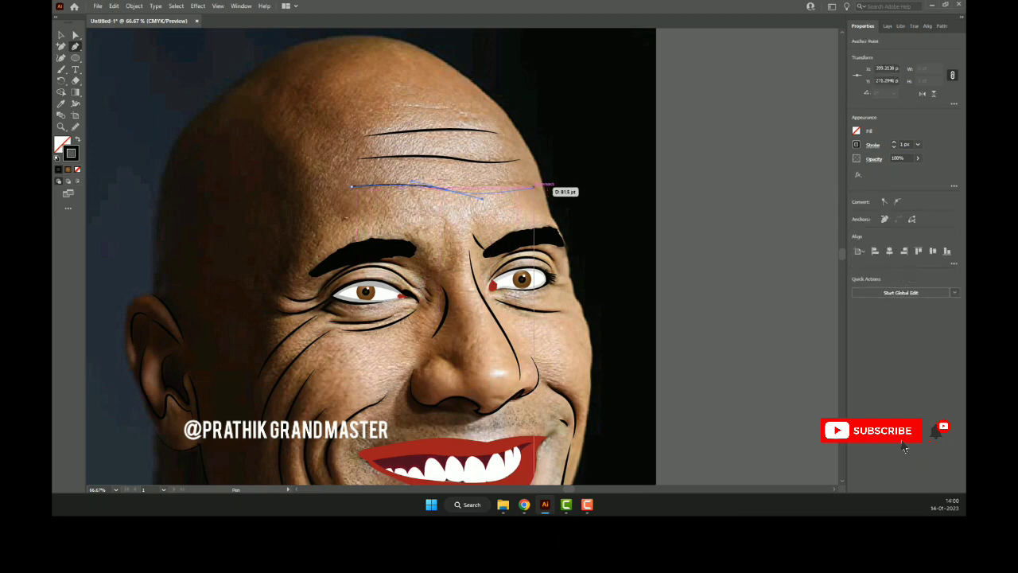
pyautogui.press('v')
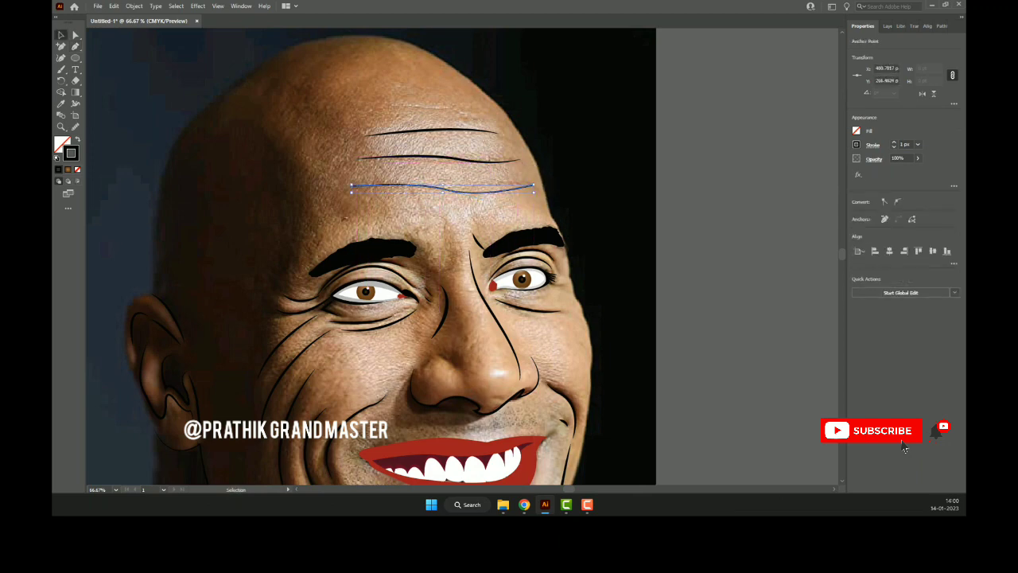
pyautogui.click(893, 142)
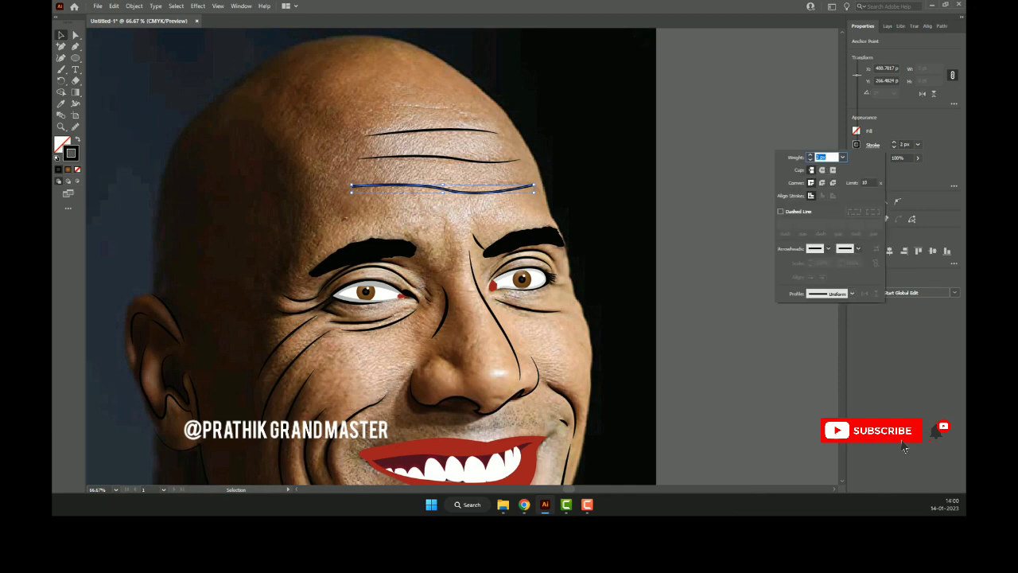
pyautogui.click(851, 293)
pyautogui.click(819, 80)
pyautogui.press('Escape')
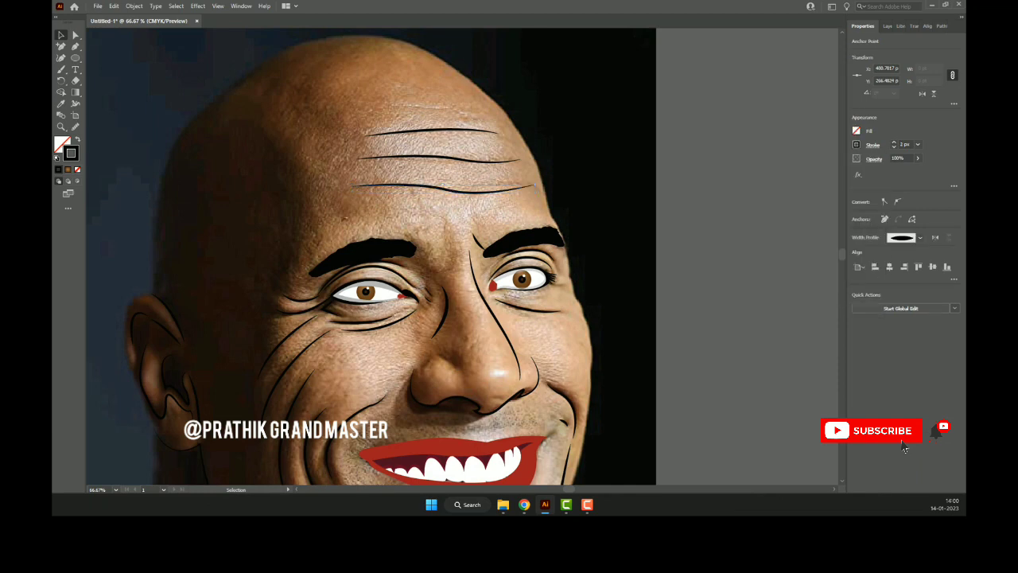
pyautogui.hotkey('ctrl', 'shift', 'a')
# - Pen-trace the head outline from the top, down the temple and cheek, toward the jaw
pyautogui.hotkey('ctrl', '-')
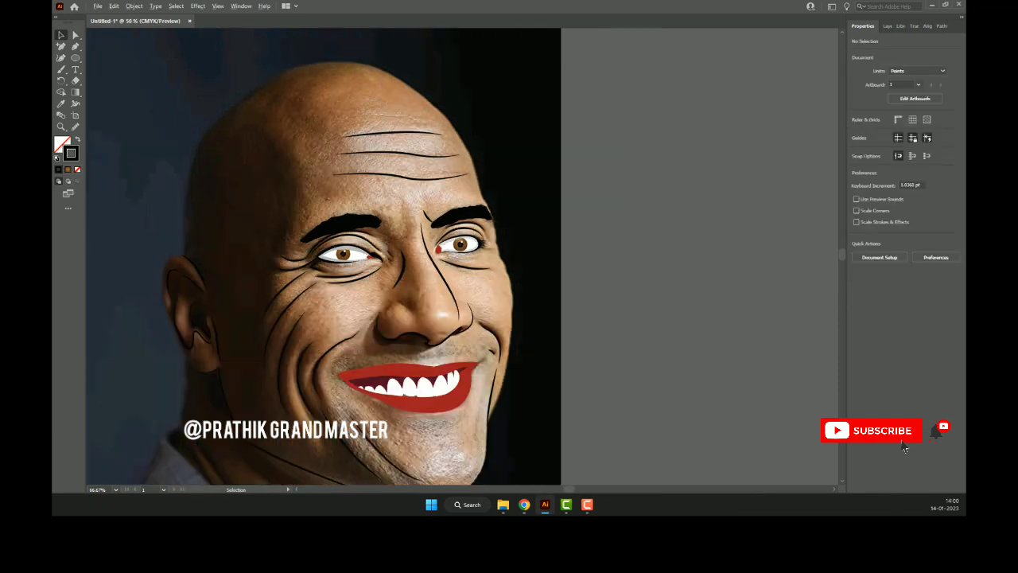
pyautogui.press('p')
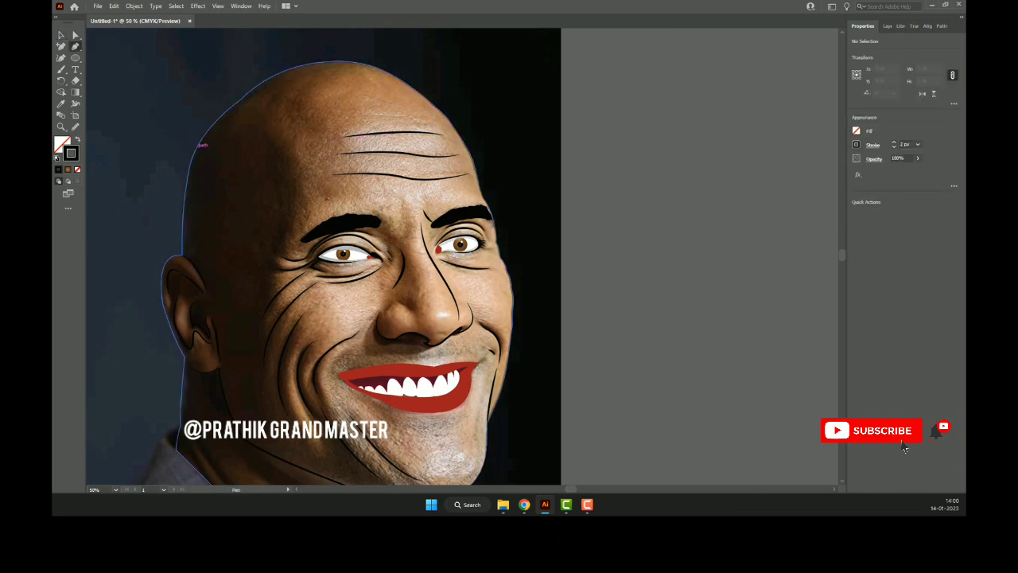
pyautogui.hscroll(-2, 199, 144)
pyautogui.click(251, 126)
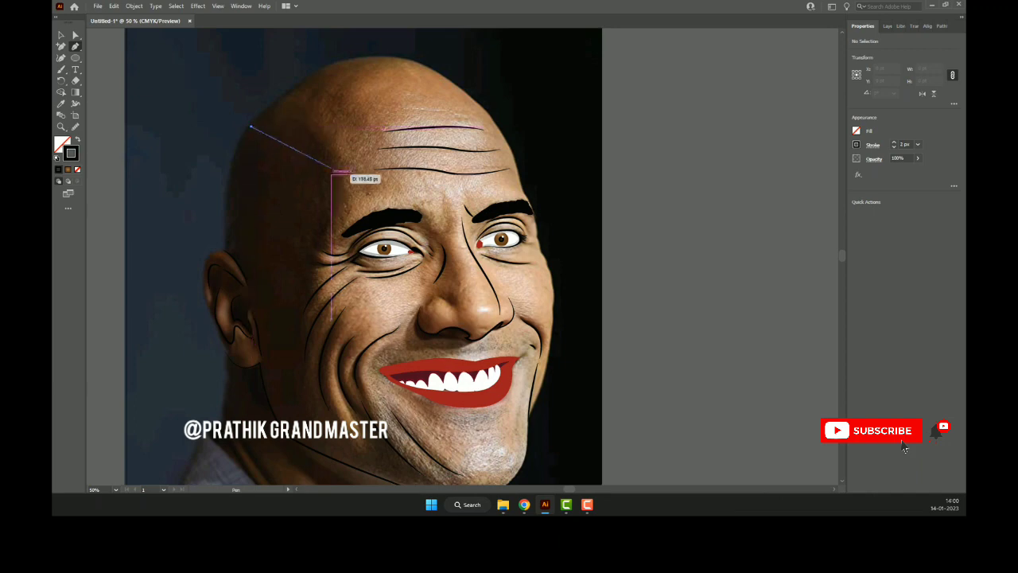
pyautogui.moveTo(337, 205); pyautogui.dragTo(314, 304)
pyautogui.click(337, 205)
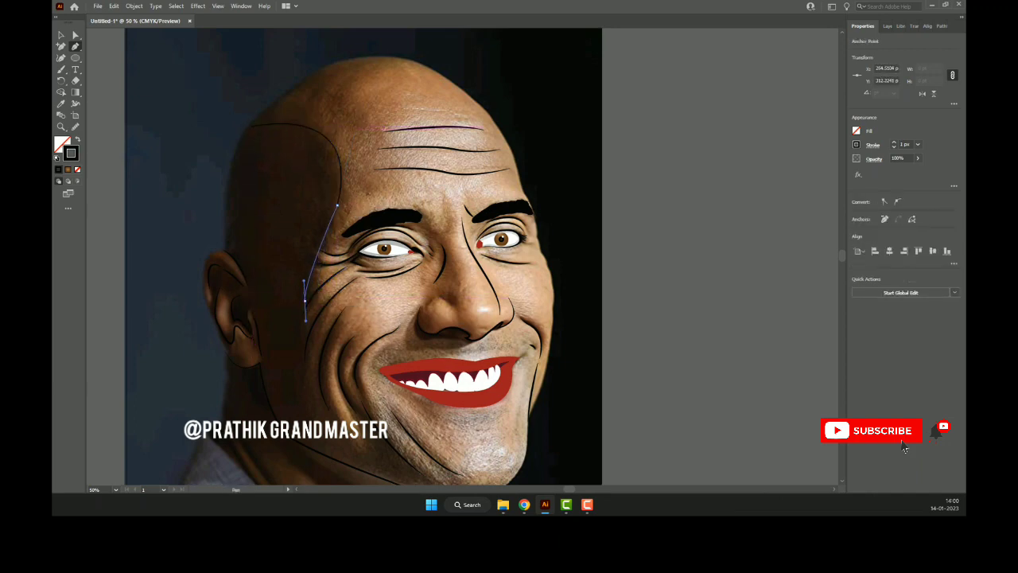
pyautogui.press('ctrl')
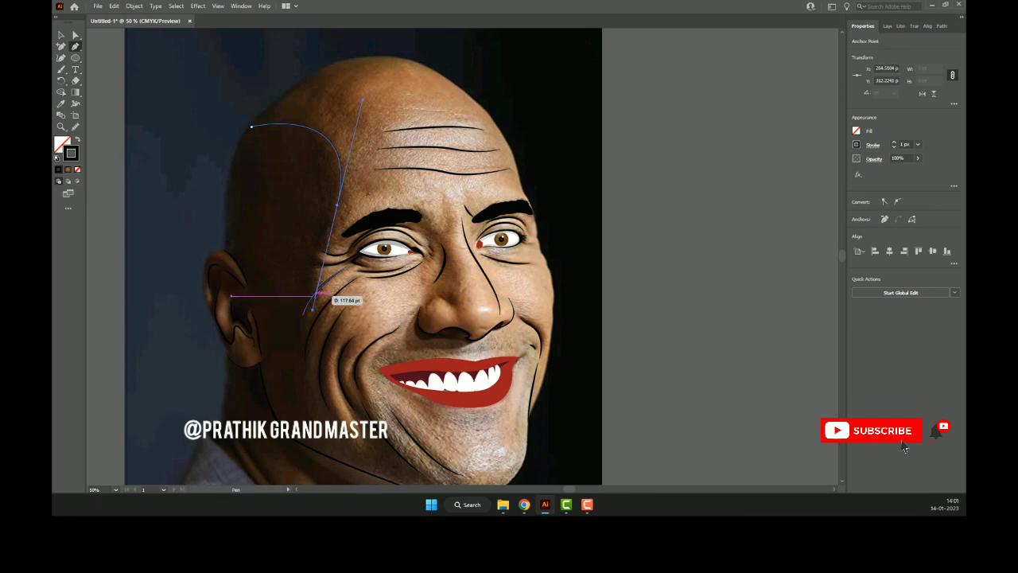
pyautogui.moveTo(310, 344)
pyautogui.mouseDown()
pyautogui.moveTo(318, 412)
pyautogui.moveTo(307, 399)
pyautogui.mouseUp()
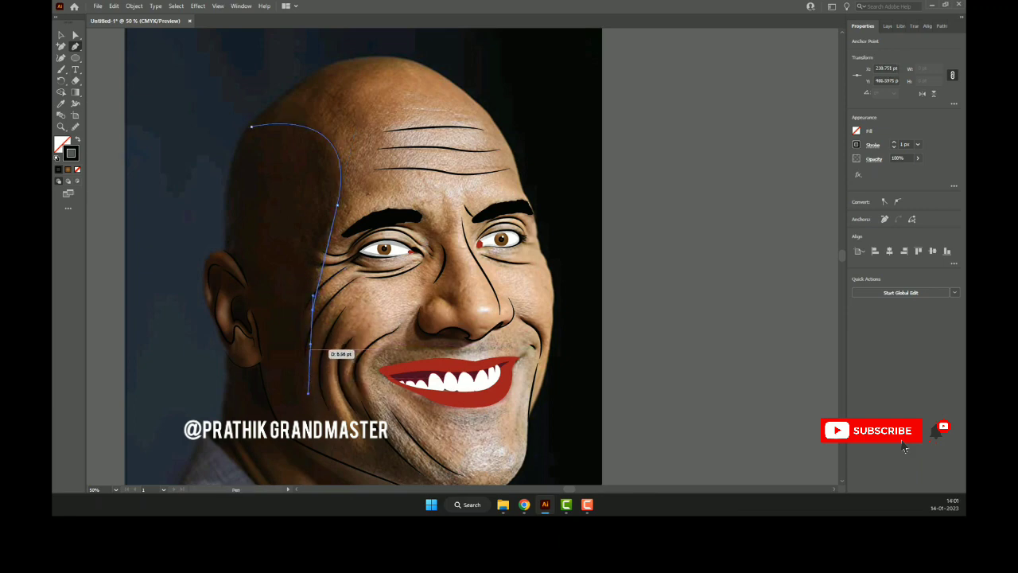
pyautogui.moveTo(320, 350); pyautogui.dragTo(336, 245)
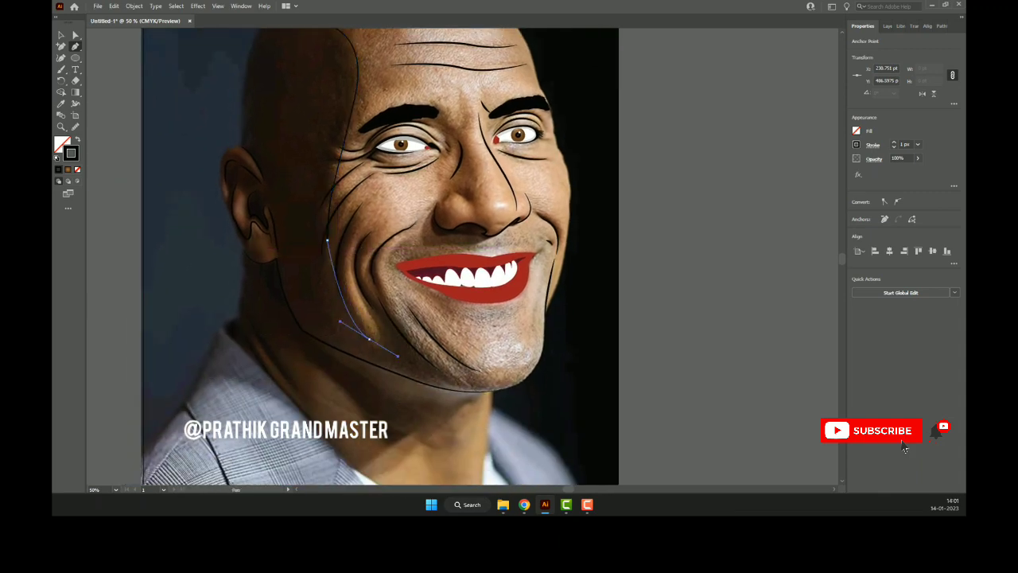
pyautogui.moveTo(368, 340)
pyautogui.mouseDown()
pyautogui.moveTo(409, 364)
pyautogui.moveTo(382, 351)
pyautogui.moveTo(434, 398)
pyautogui.moveTo(425, 306)
pyautogui.mouseUp()
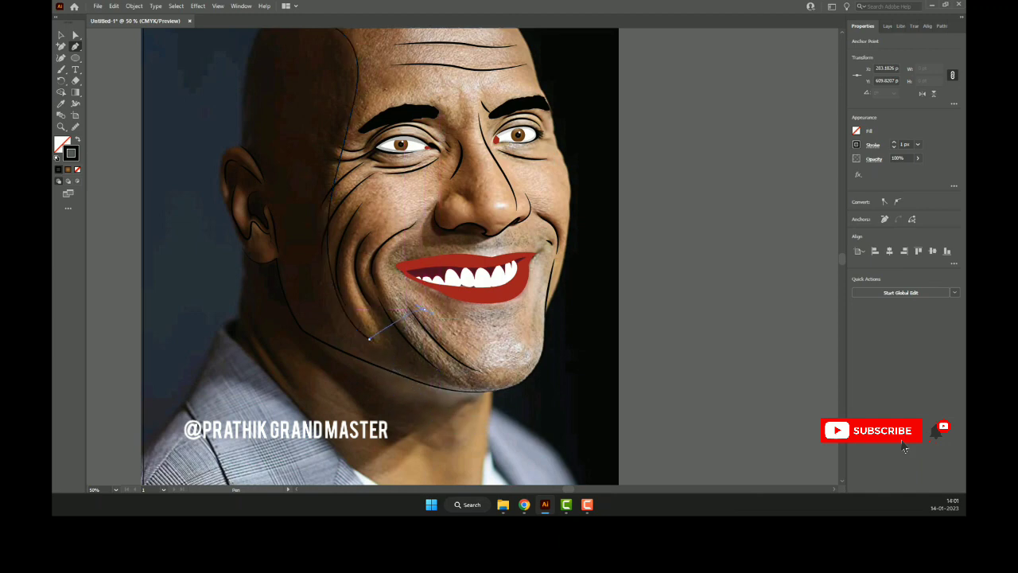
# - Curve the face outline around the chin, ending in a sharp corner below it
pyautogui.moveTo(480, 389); pyautogui.dragTo(464, 392)
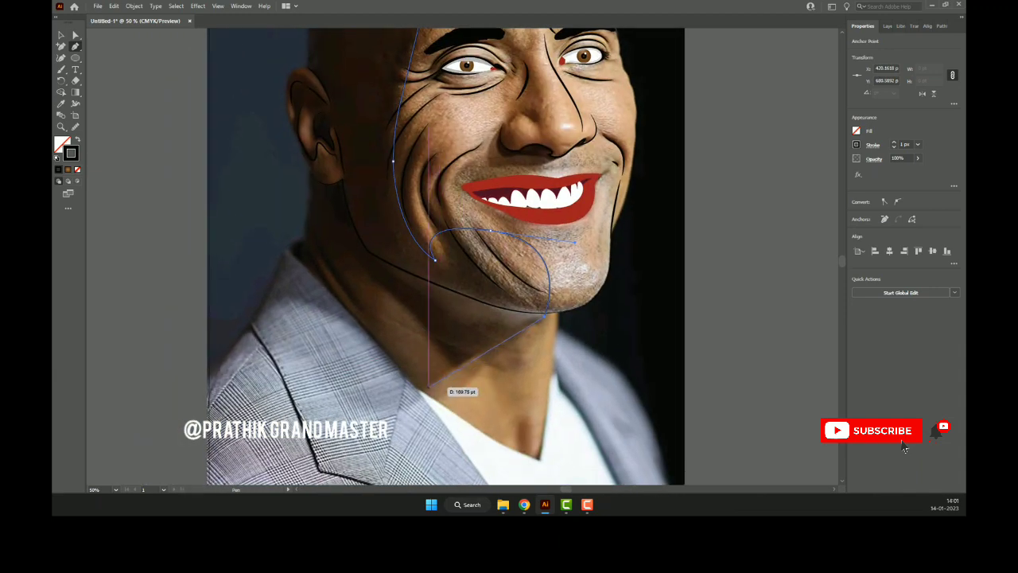
pyautogui.click(428, 385)
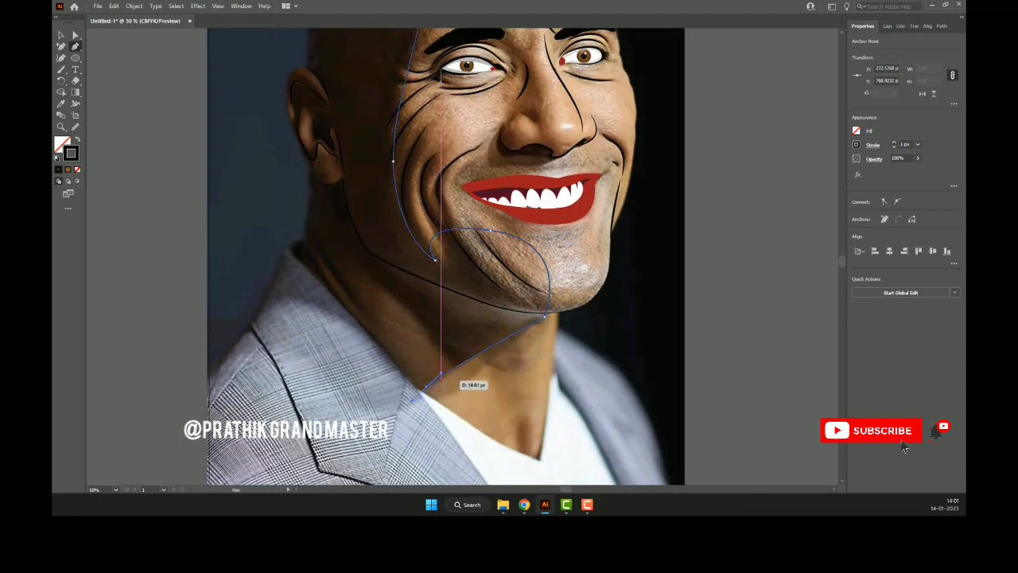
pyautogui.moveTo(440, 379); pyautogui.dragTo(509, 361)
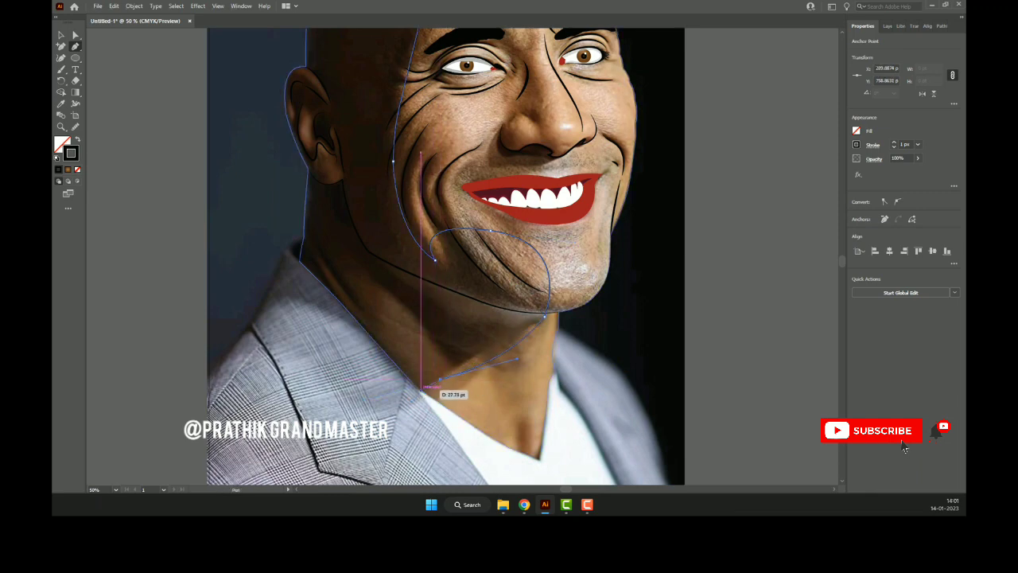
pyautogui.click(440, 379)
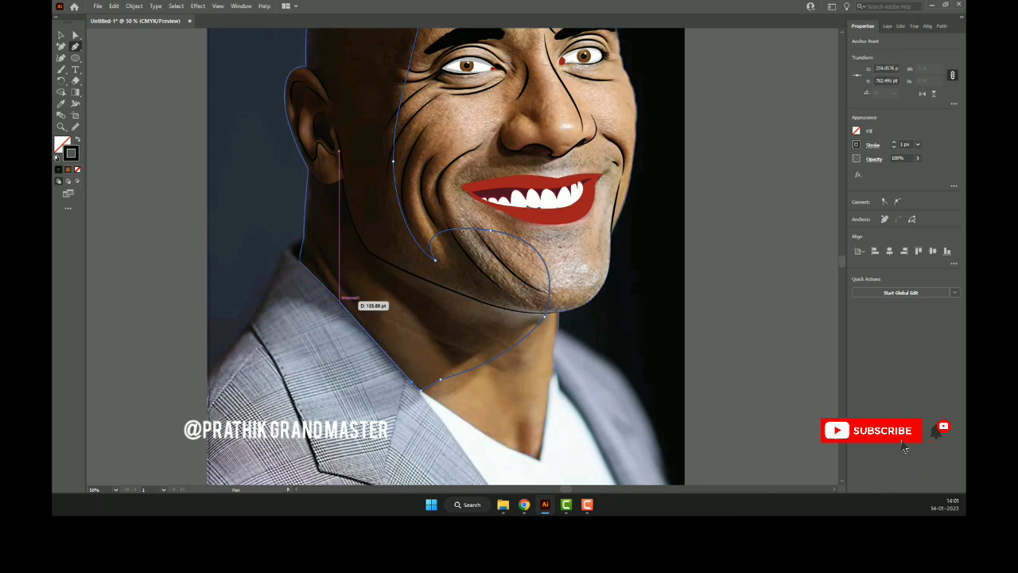
# - Add a point along the neck edge, undo the stray ear segment, and finish the path deselected
pyautogui.scroll(2, 311, 269)
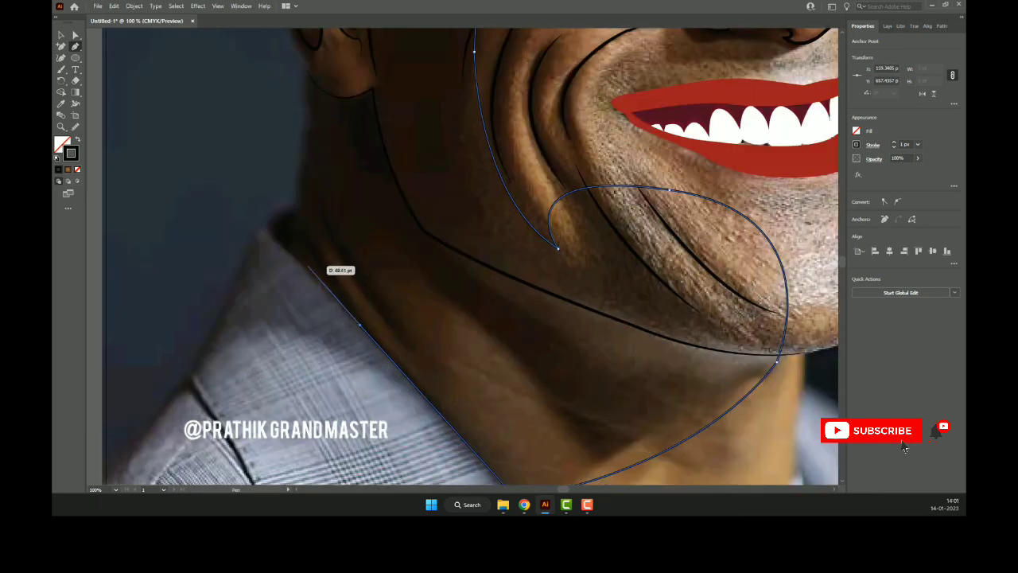
pyautogui.click(286, 250)
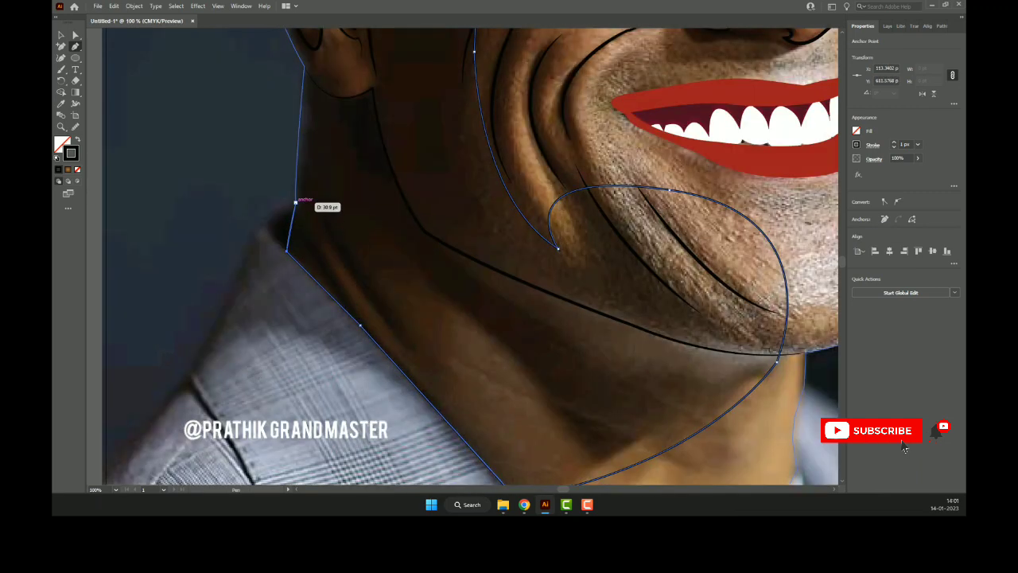
pyautogui.scroll(1, 295, 202)
pyautogui.scroll(1, 326, 330)
pyautogui.scroll(1, 337, 318)
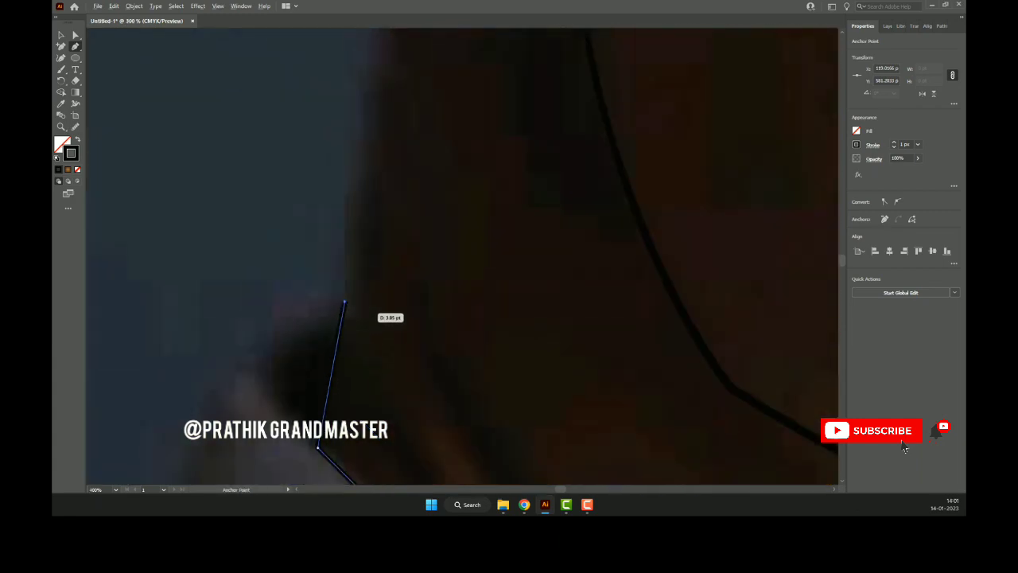
pyautogui.scroll(-2, 344, 303)
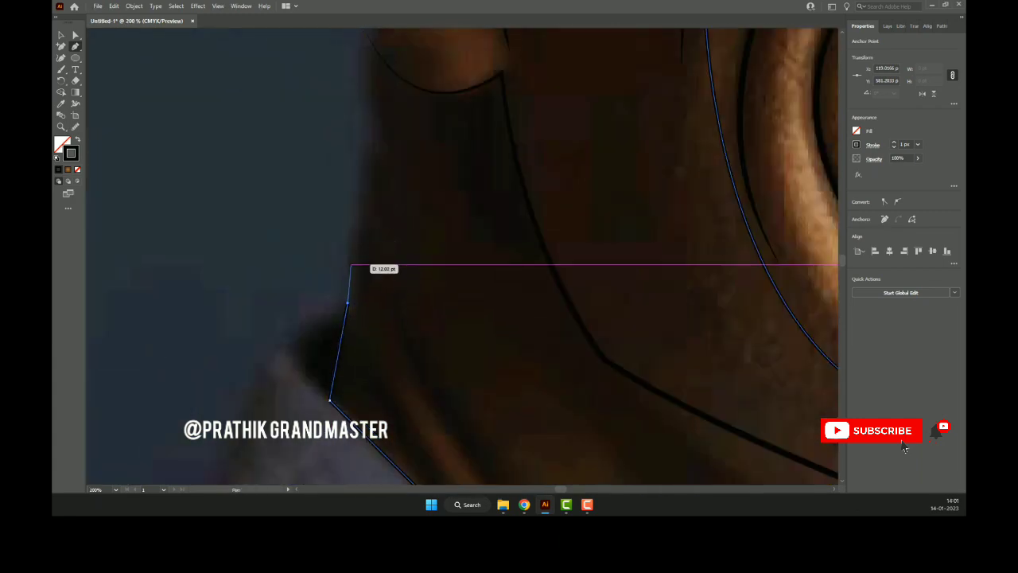
pyautogui.hotkey('ctrl', 'z')
pyautogui.scroll(-2, 349, 294)
pyautogui.scroll(-1, 348, 295)
pyautogui.scroll(1, 398, 273)
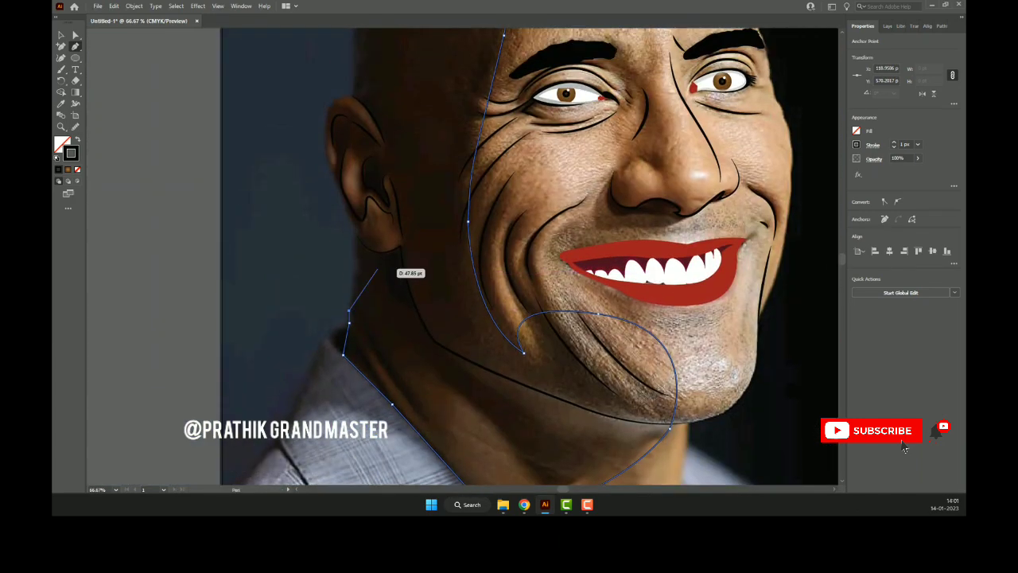
pyautogui.press('v')
pyautogui.hotkey('ctrl', 'shift', 'a')
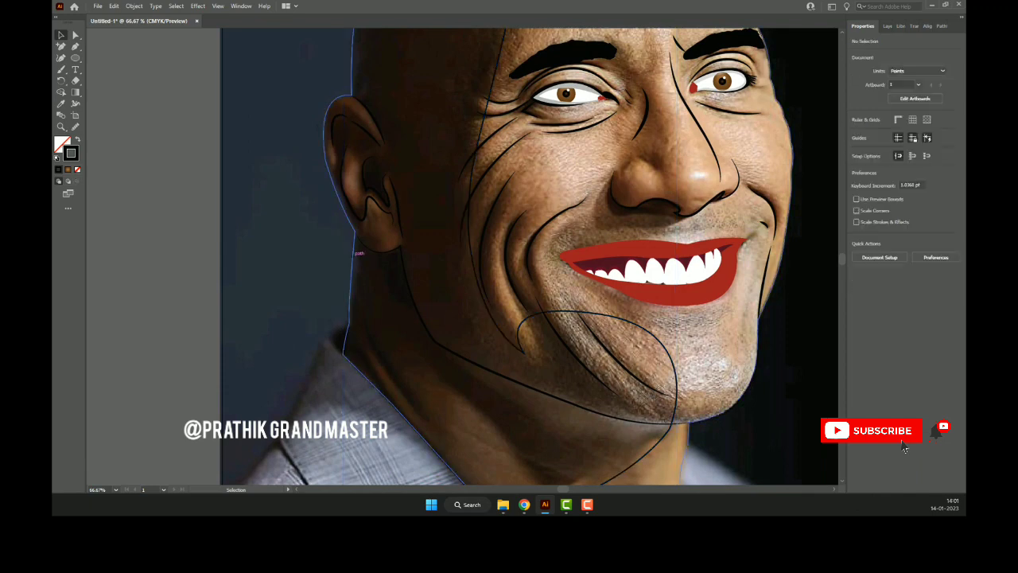
# - Resume the open neck path and add anchors down the neck edge to the ear's base
pyautogui.click(359, 255)
pyautogui.hotkey('ctrl', 'shift', 'a')
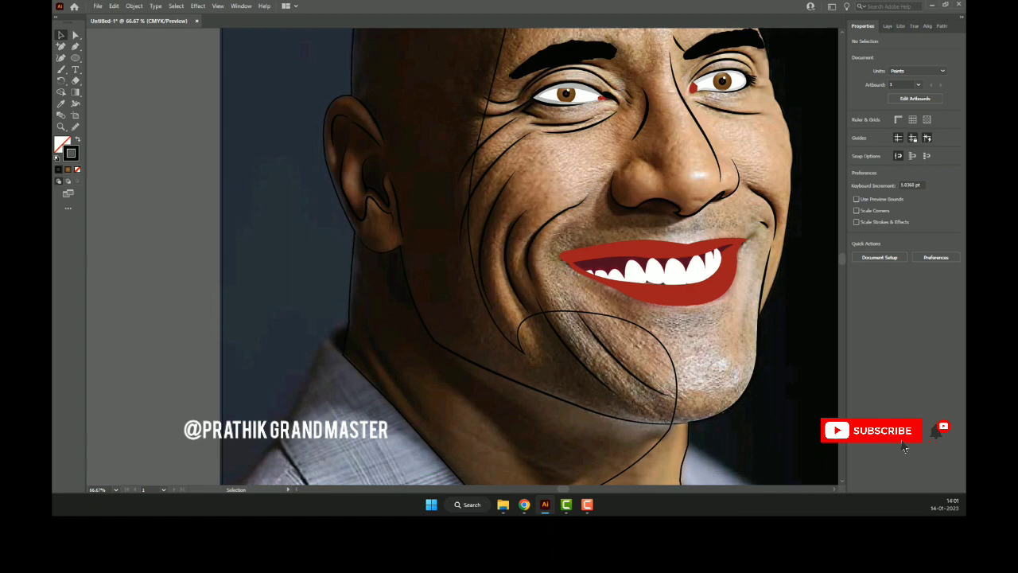
pyautogui.press('p')
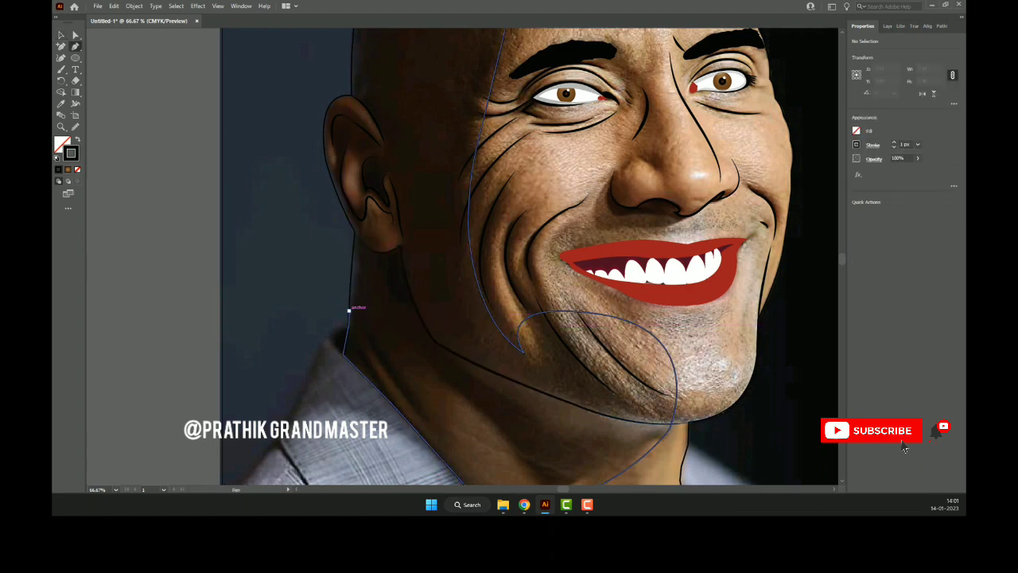
pyautogui.click(348, 308)
pyautogui.scroll(2, 348, 309)
pyautogui.scroll(2, 356, 310)
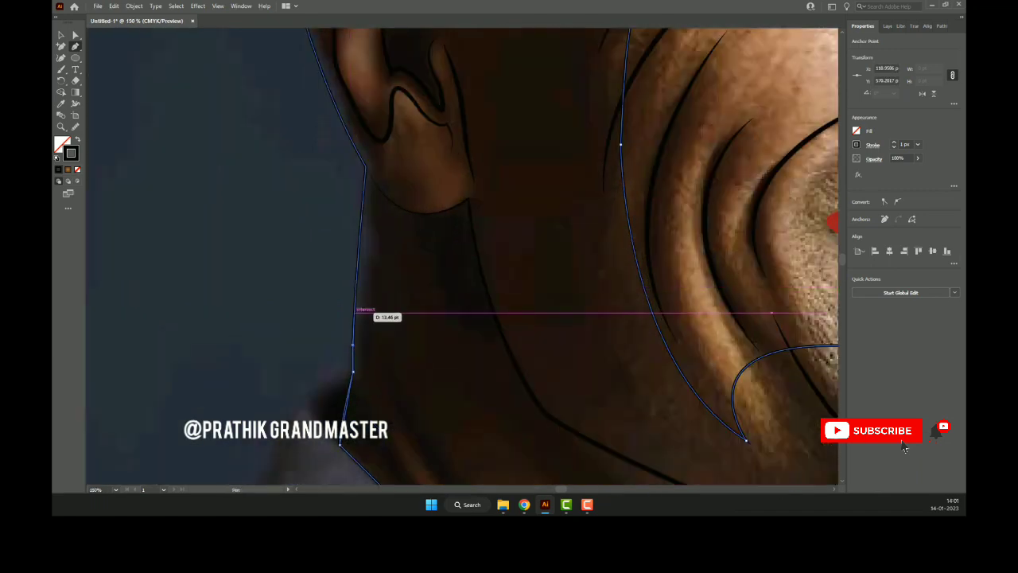
pyautogui.click(354, 312)
pyautogui.click(360, 228)
pyautogui.click(365, 167)
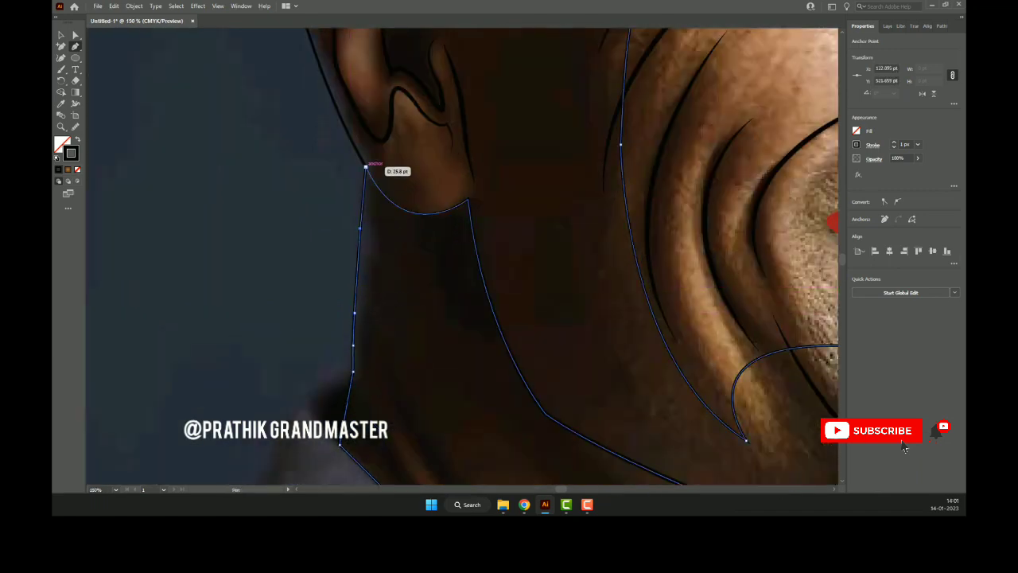
# - Curve the path along the ear edge with anchors around the back of the ear
pyautogui.scroll(2, 371, 168)
pyautogui.scroll(1, 370, 163)
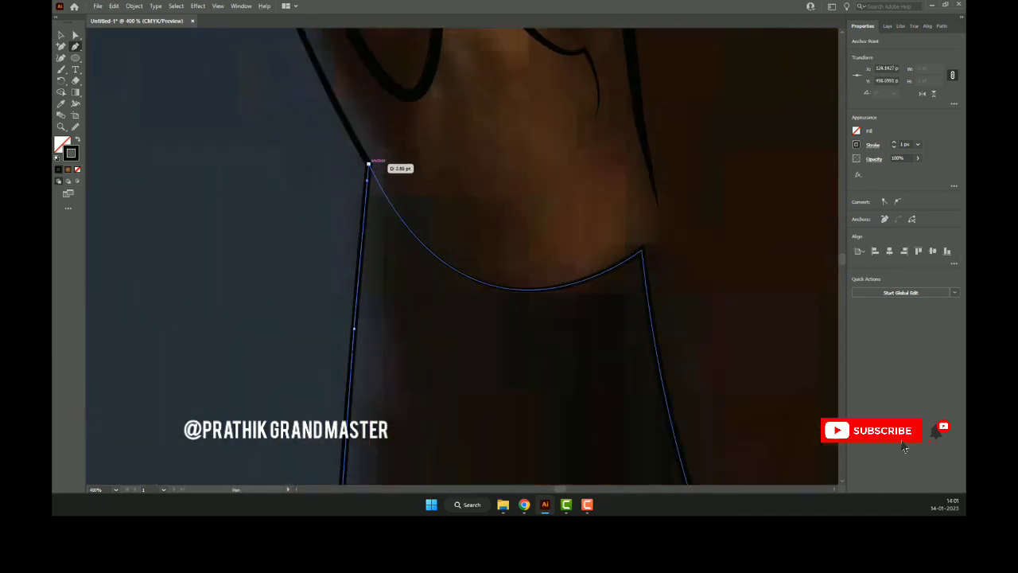
pyautogui.scroll(4, 370, 158)
pyautogui.scroll(1, 362, 230)
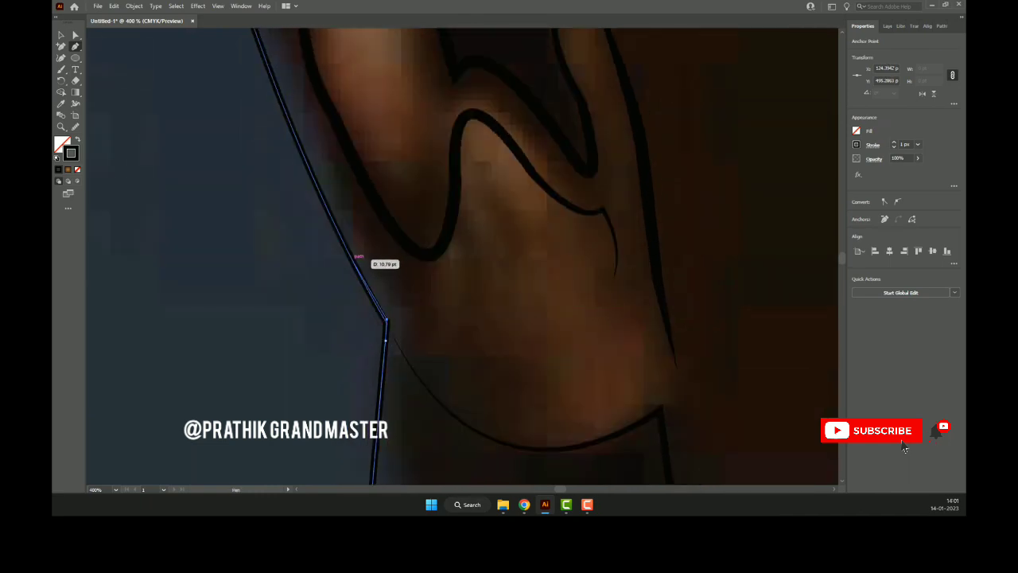
pyautogui.scroll(-2, 352, 256)
pyautogui.scroll(-4, 348, 258)
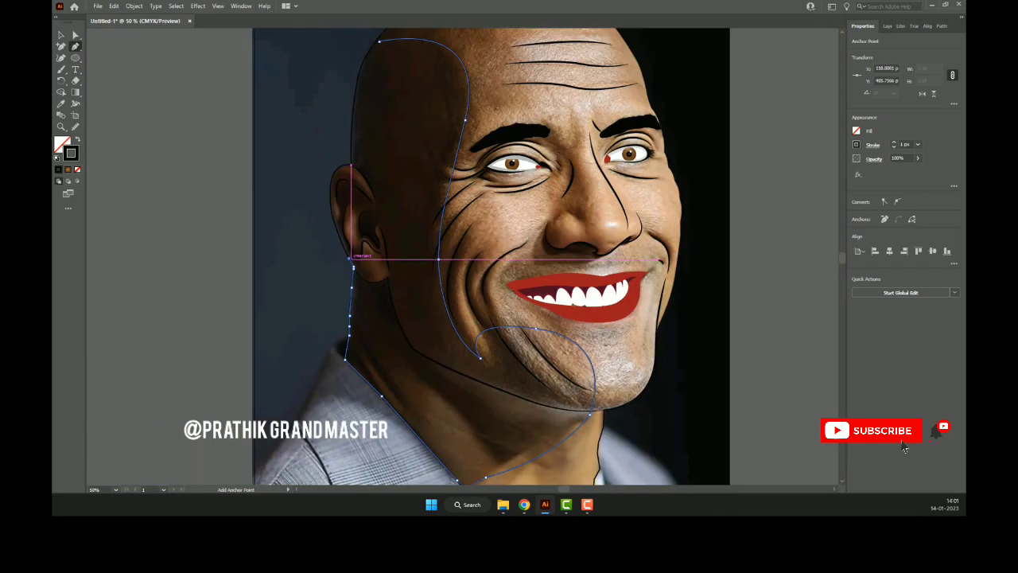
pyautogui.scroll(3, 352, 257)
pyautogui.scroll(4, 312, 218)
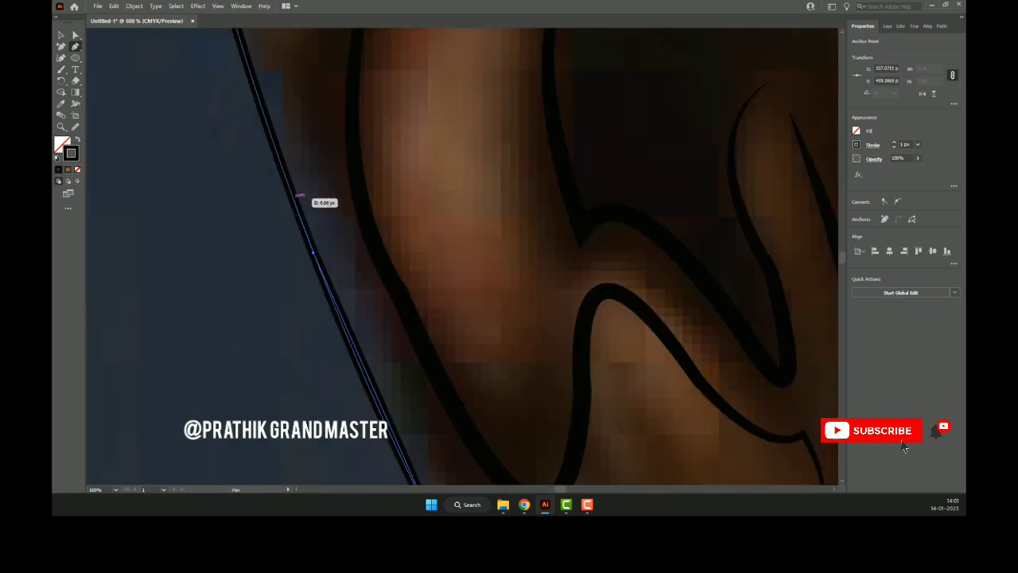
pyautogui.scroll(1, 300, 194)
pyautogui.scroll(-2, 322, 263)
pyautogui.moveTo(328, 284); pyautogui.dragTo(313, 232)
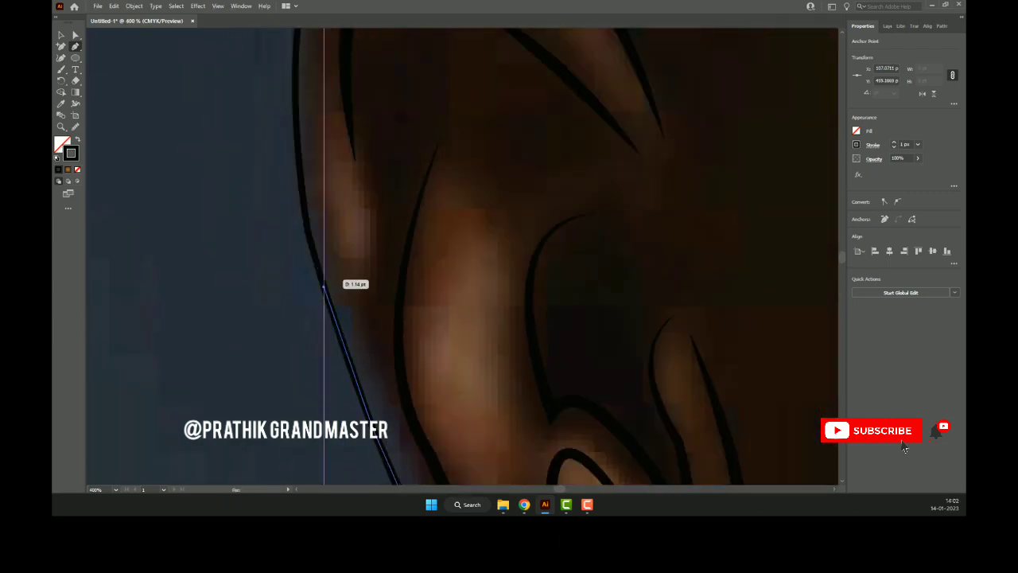
pyautogui.scroll(1, 314, 254)
pyautogui.scroll(4, 333, 350)
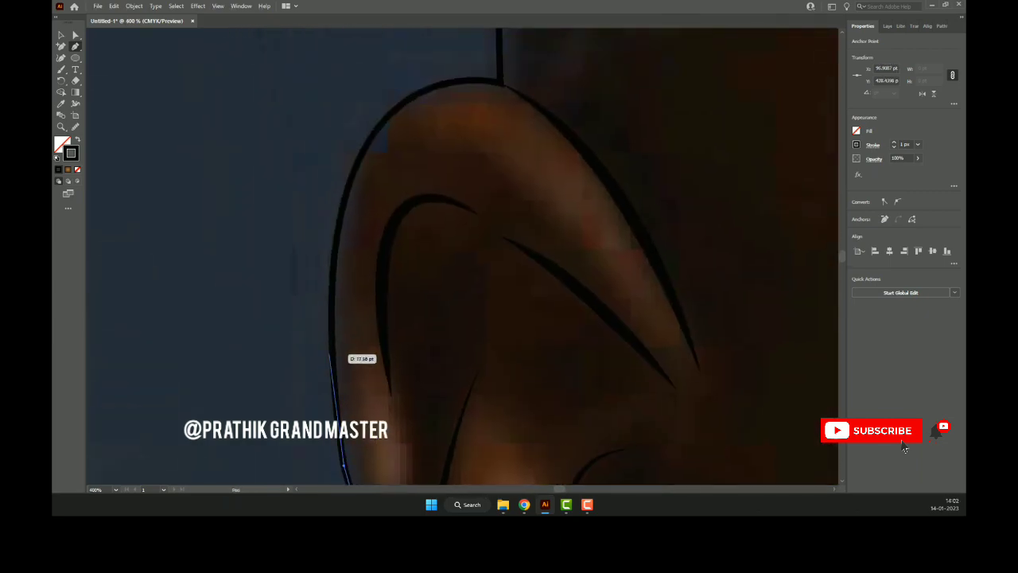
pyautogui.moveTo(332, 359); pyautogui.dragTo(340, 392)
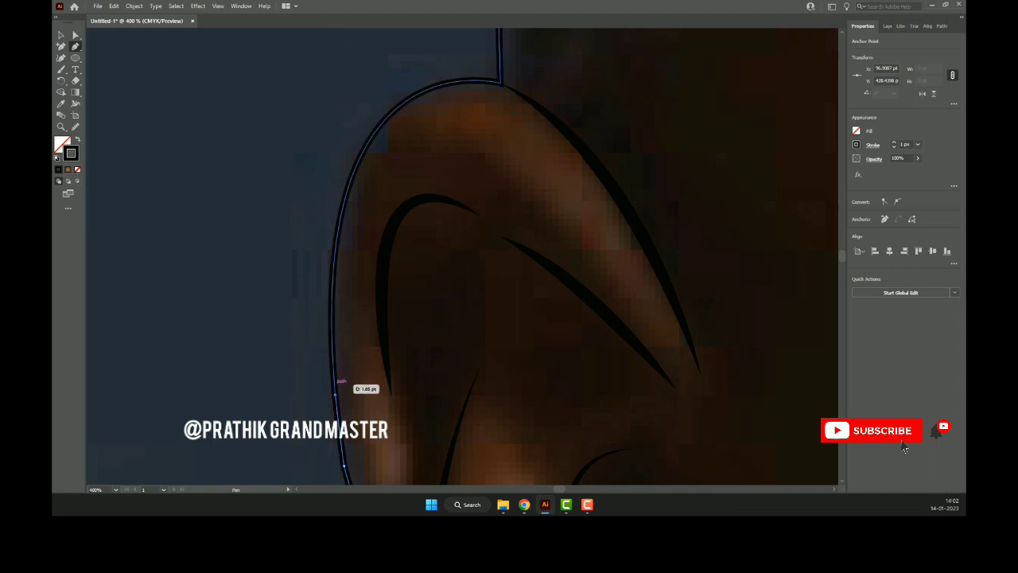
pyautogui.moveTo(332, 309); pyautogui.dragTo(337, 299)
pyautogui.click(336, 237)
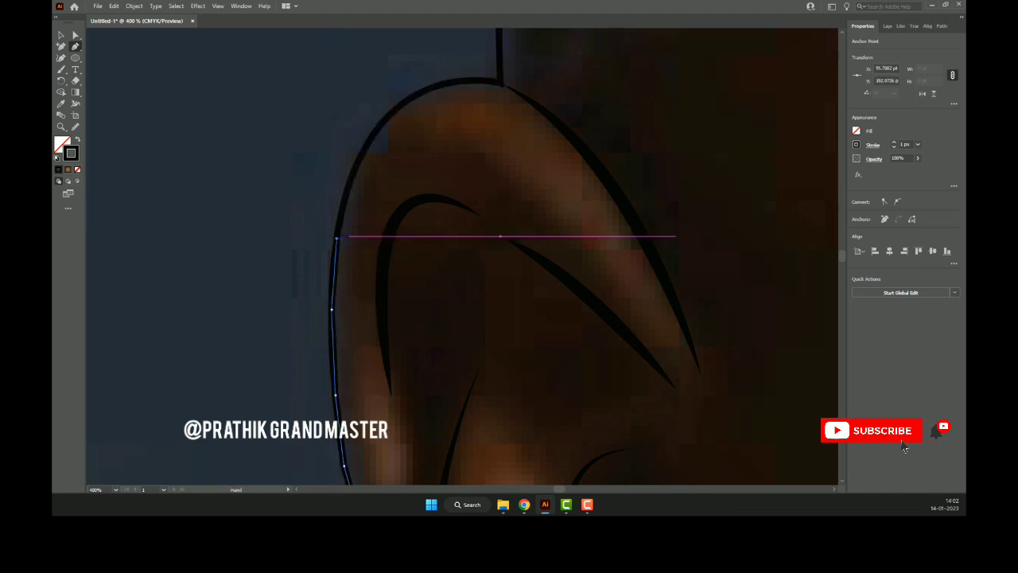
pyautogui.scroll(4, 335, 237)
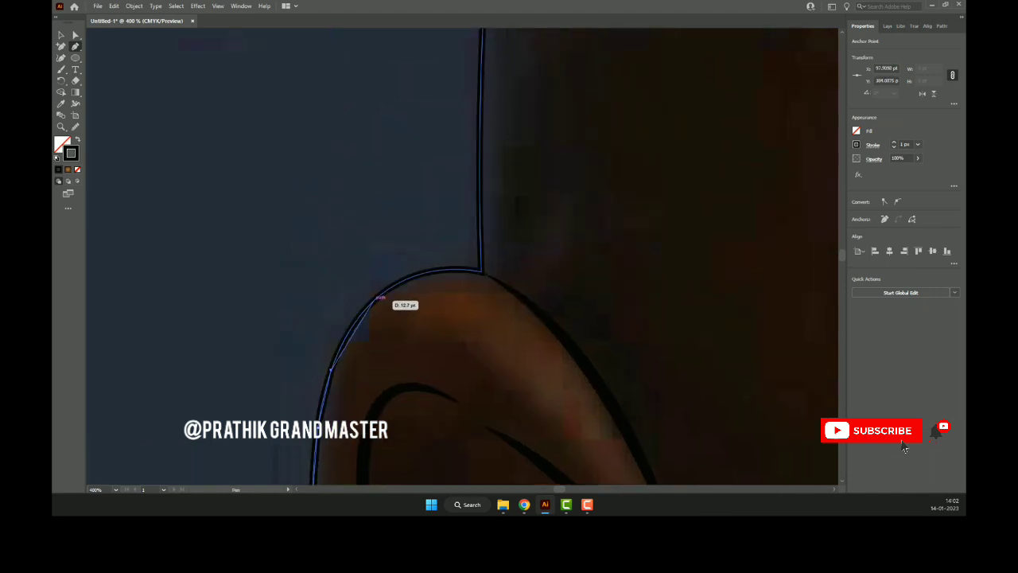
# - Add anchors across the top of the ear out to its top corner
pyautogui.moveTo(347, 332); pyautogui.dragTo(380, 296)
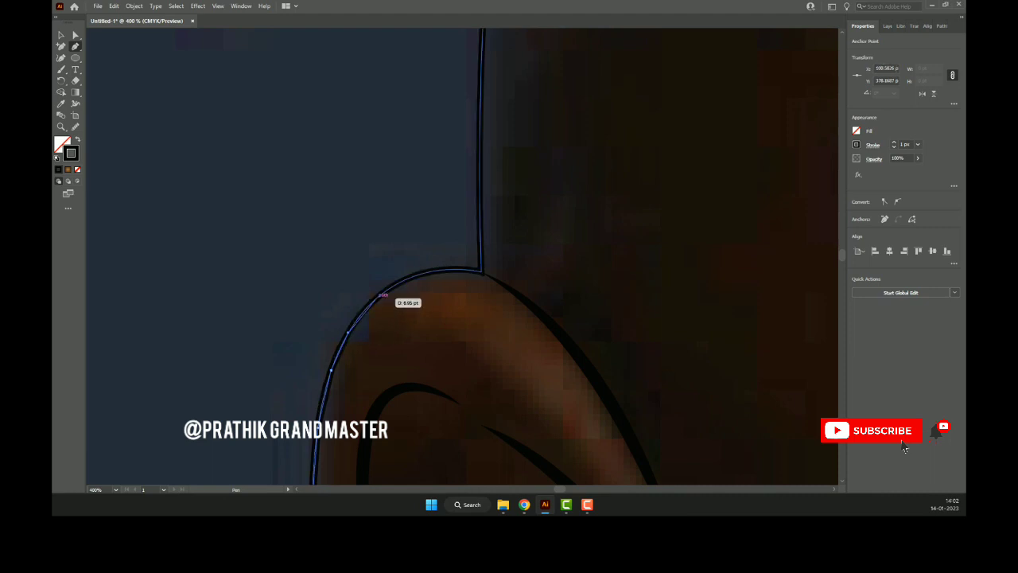
pyautogui.click(400, 282)
pyautogui.click(429, 272)
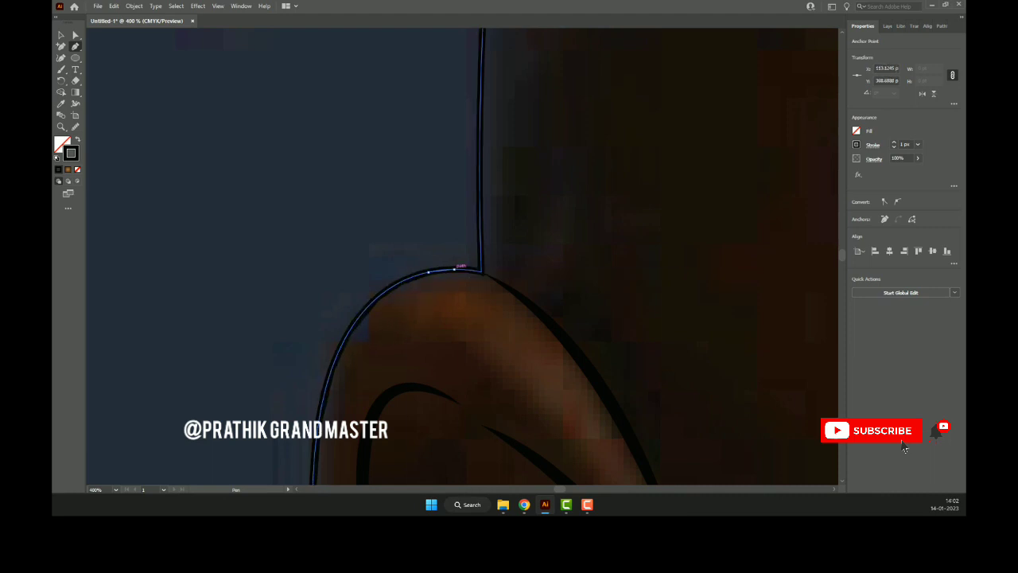
pyautogui.click(481, 270)
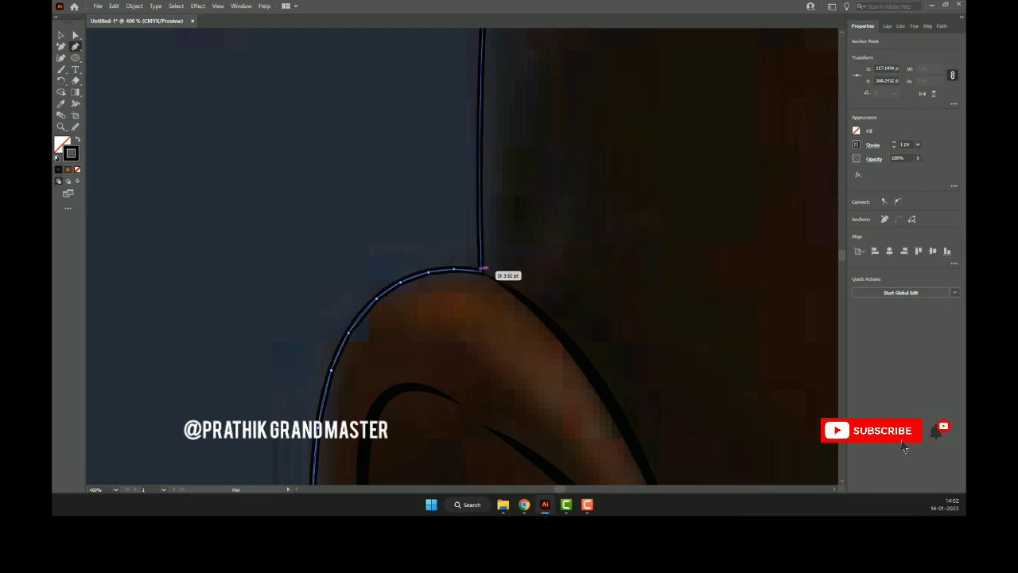
pyautogui.hotkey('ctrl', '+')
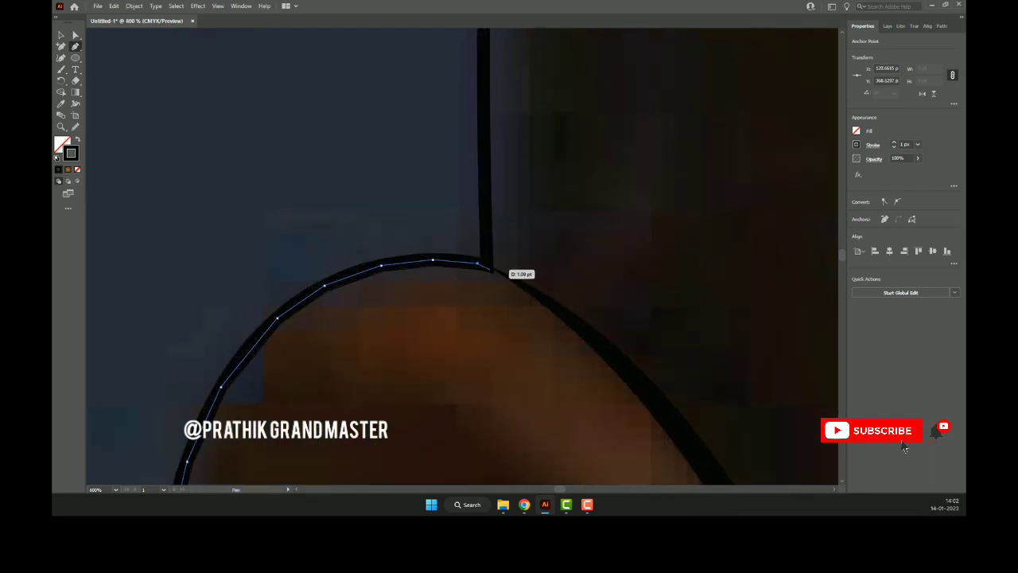
pyautogui.scroll(-2, 493, 243)
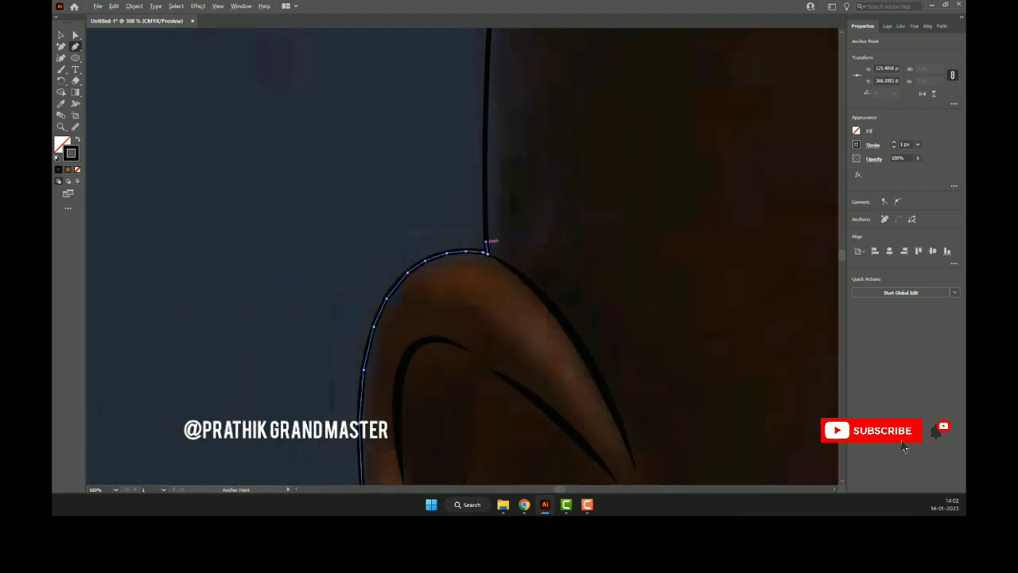
pyautogui.scroll(-2, 487, 251)
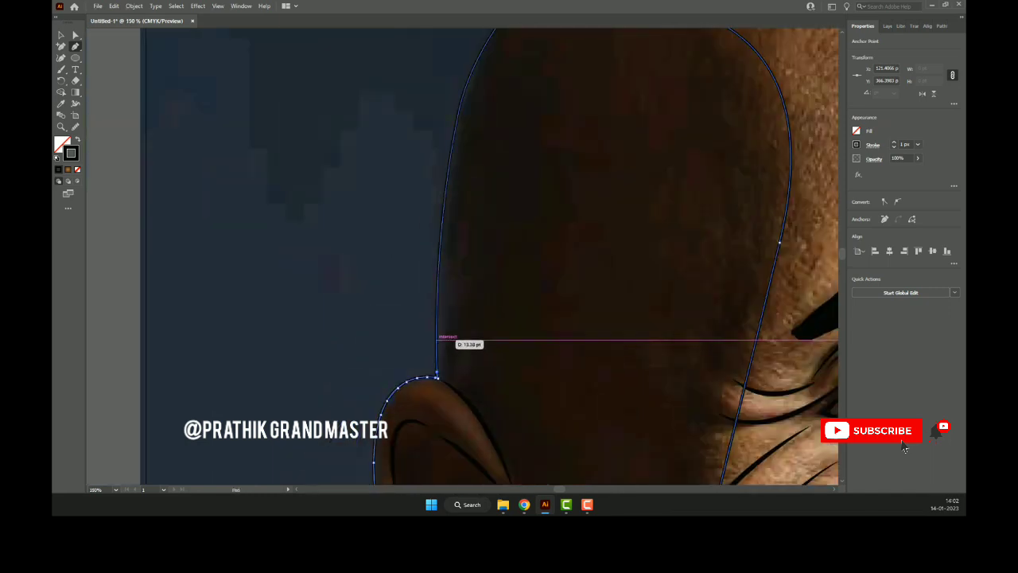
# - Trace up the back of the head to the skull top, close the path, and deselect
pyautogui.click(437, 280)
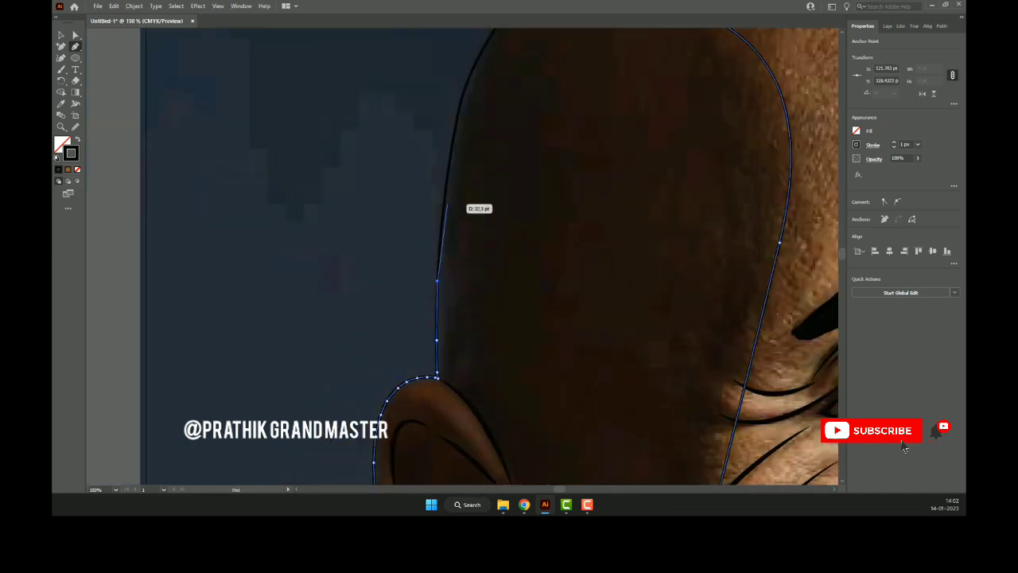
pyautogui.scroll(3, 444, 203)
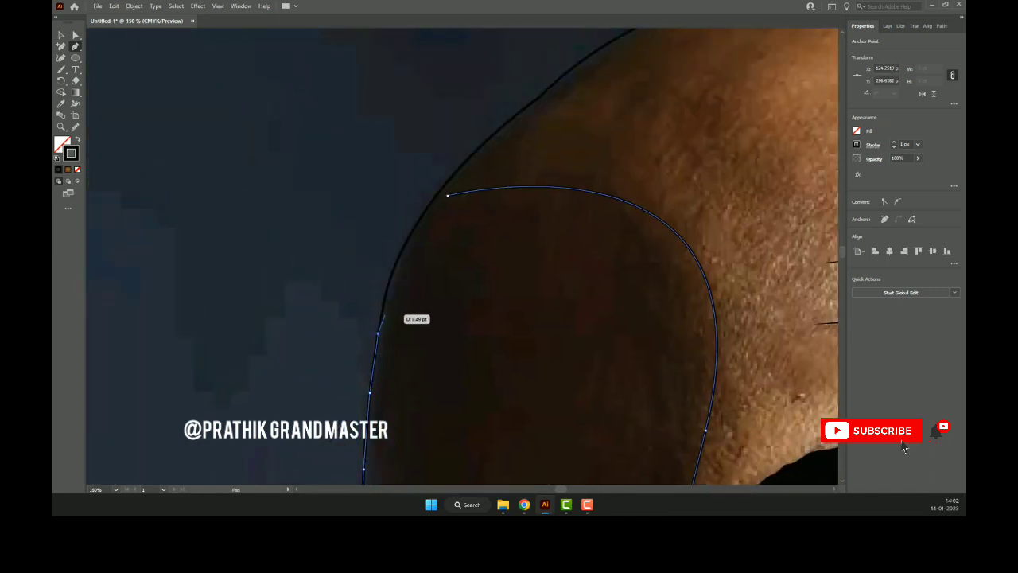
pyautogui.click(404, 248)
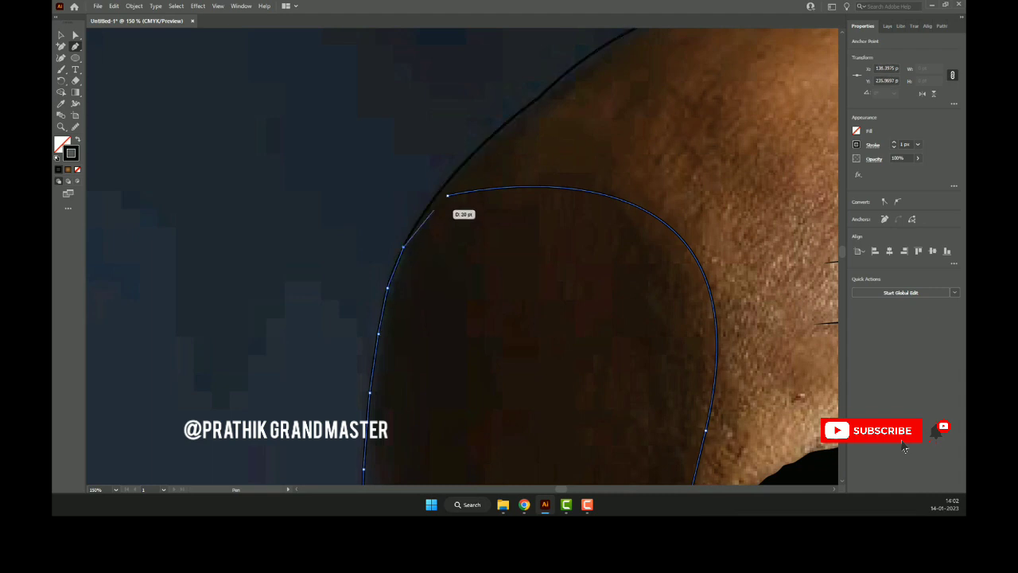
pyautogui.click(430, 204)
pyautogui.click(444, 195)
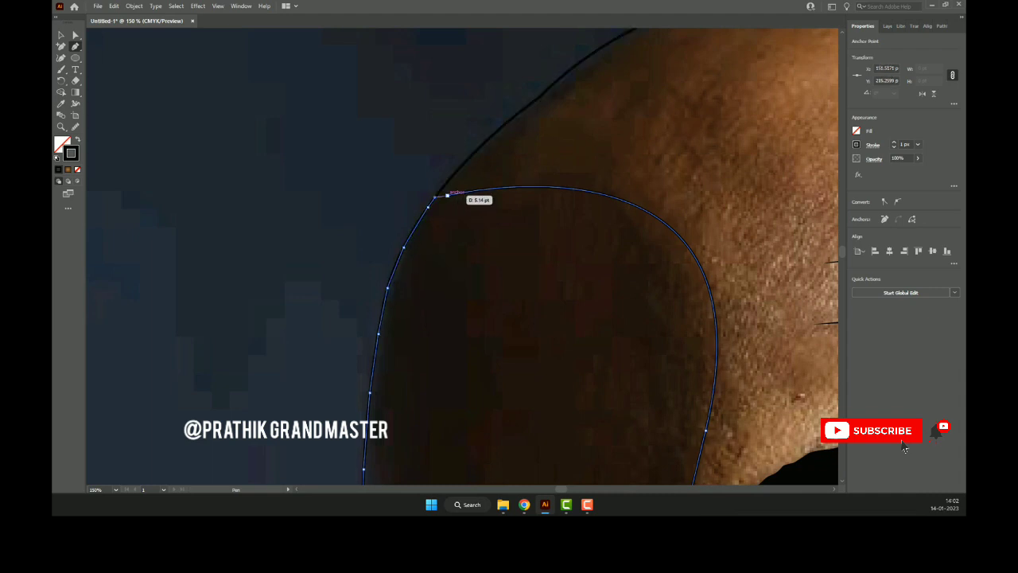
pyautogui.scroll(-6, 424, 272)
pyautogui.scroll(-2, 425, 272)
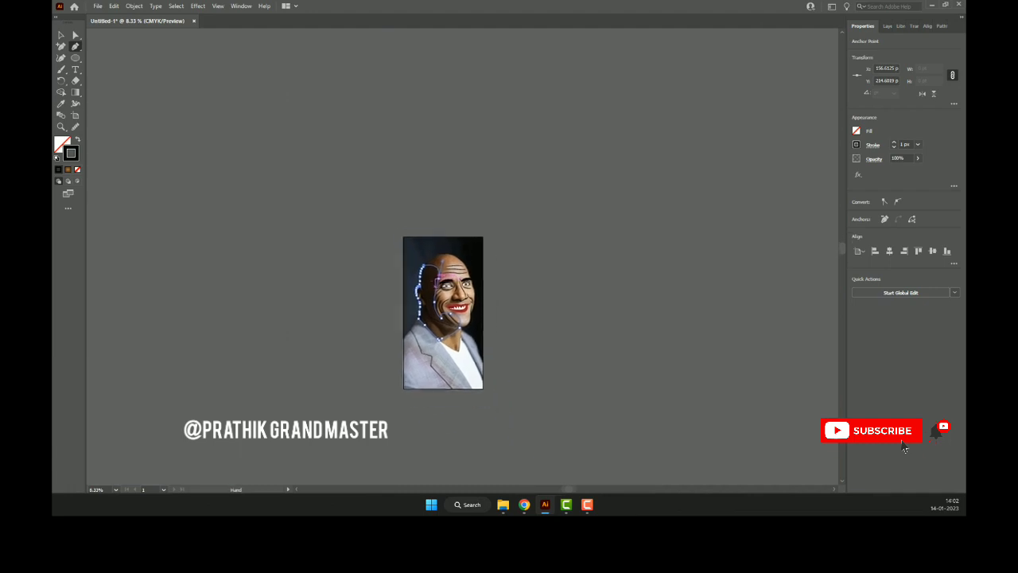
pyautogui.scroll(1, 444, 310)
pyautogui.scroll(1, 435, 309)
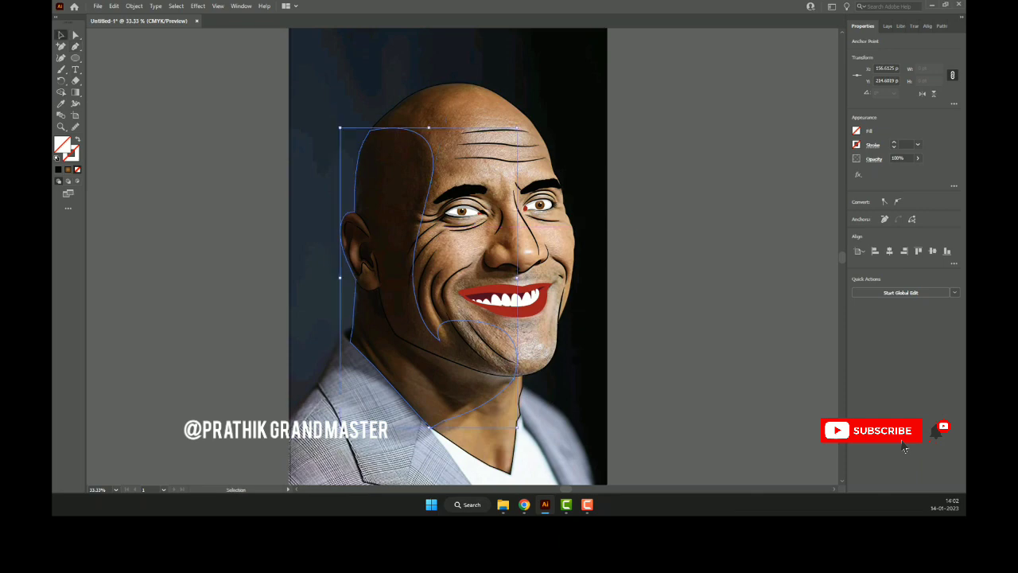
pyautogui.hotkey('ctrl', 'shift', 'a')
pyautogui.moveTo(446, 318)
pyautogui.mouseDown()
pyautogui.moveTo(461, 227)
pyautogui.moveTo(459, 262)
pyautogui.mouseUp()
# - Start a new path beside the neck and curve it down the jacket shoulder
pyautogui.press('p')
pyautogui.click(141, 117)
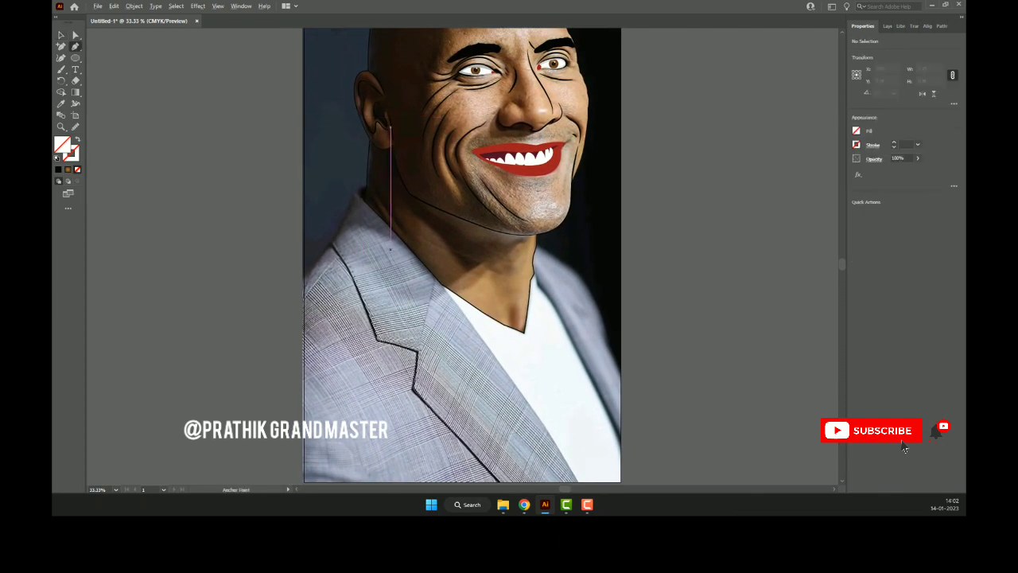
pyautogui.scroll(1, 362, 187)
pyautogui.scroll(1, 362, 187)
pyautogui.scroll(2, 361, 187)
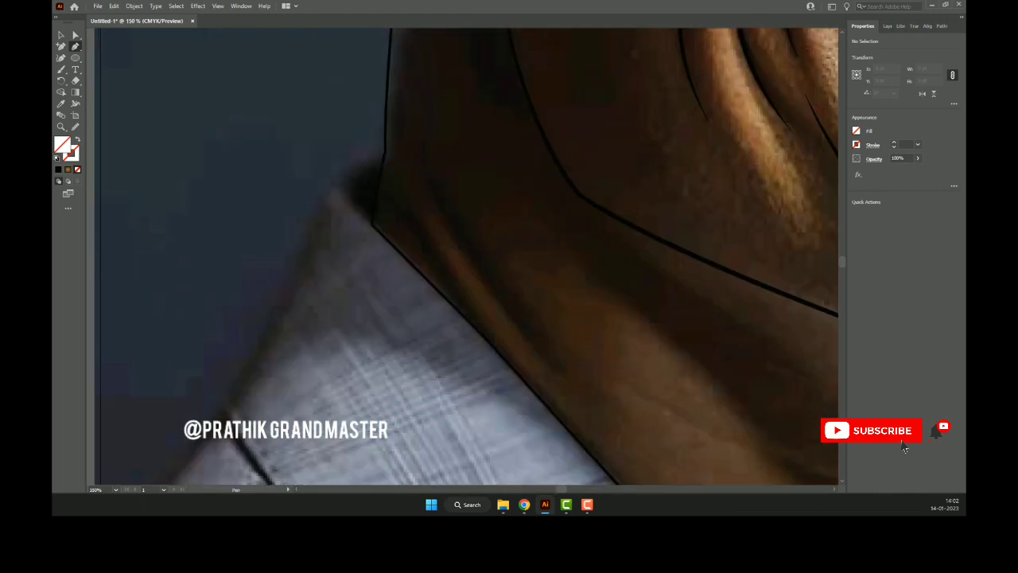
pyautogui.click(381, 151)
pyautogui.scroll(-3, 318, 230)
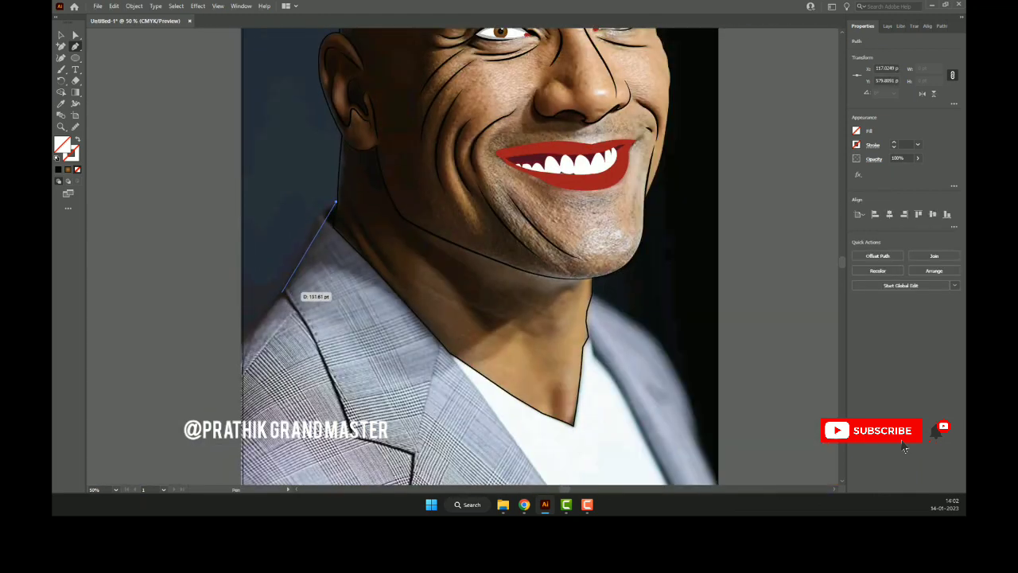
pyautogui.moveTo(252, 380); pyautogui.dragTo(251, 380)
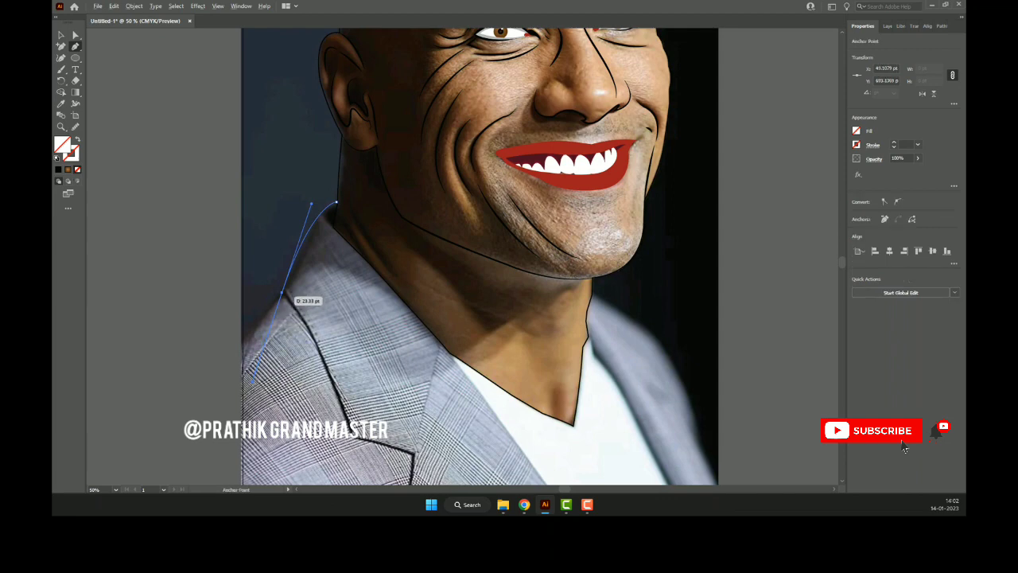
pyautogui.moveTo(294, 326)
pyautogui.mouseDown()
pyautogui.moveTo(309, 288)
pyautogui.moveTo(260, 319)
pyautogui.moveTo(210, 58)
pyautogui.mouseUp()
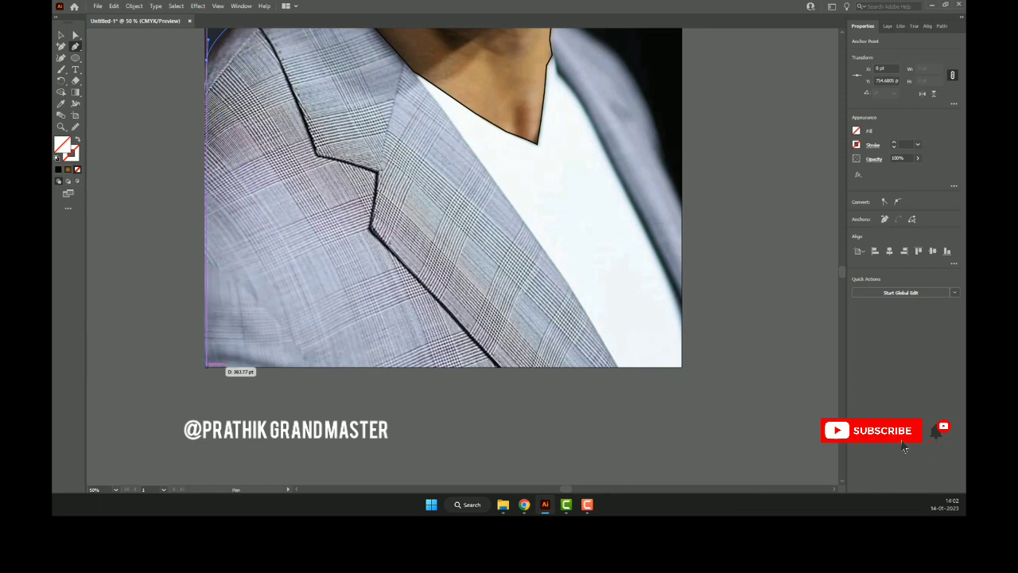
# - Run the outline along the artboard's bottom edge and onto the collar outline
pyautogui.click(207, 366)
pyautogui.scroll(1, 619, 354)
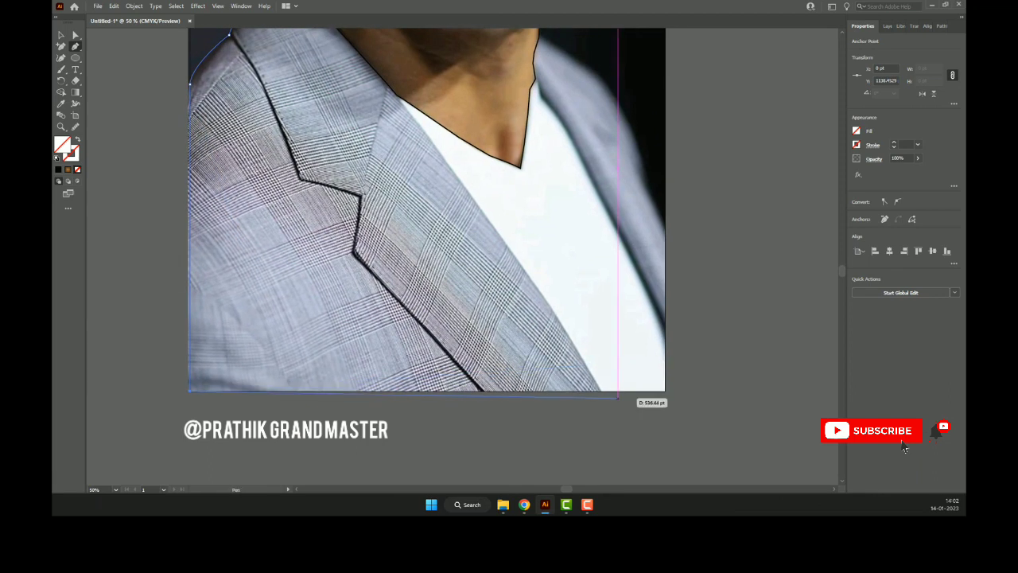
pyautogui.click(603, 389)
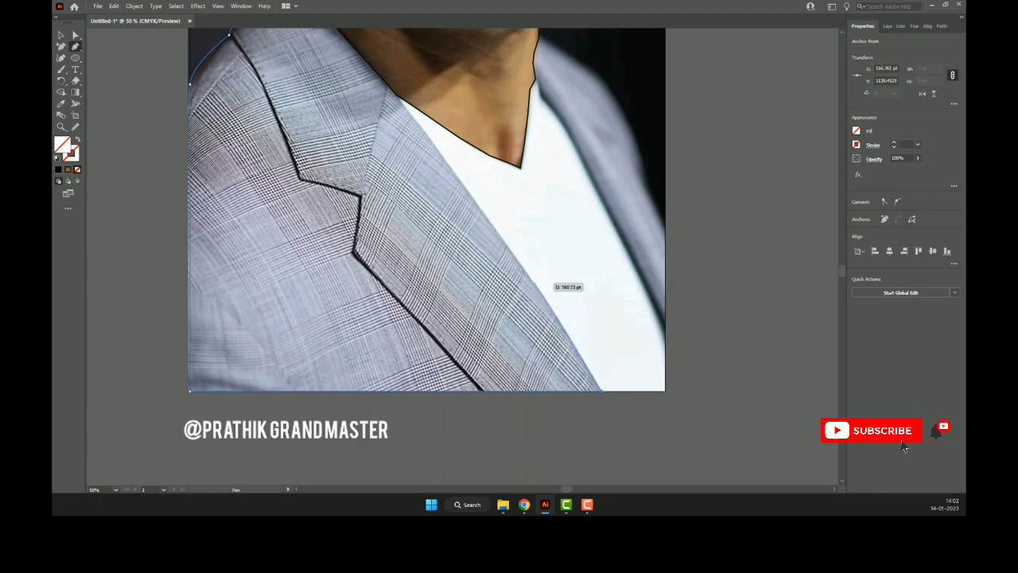
pyautogui.click(533, 270)
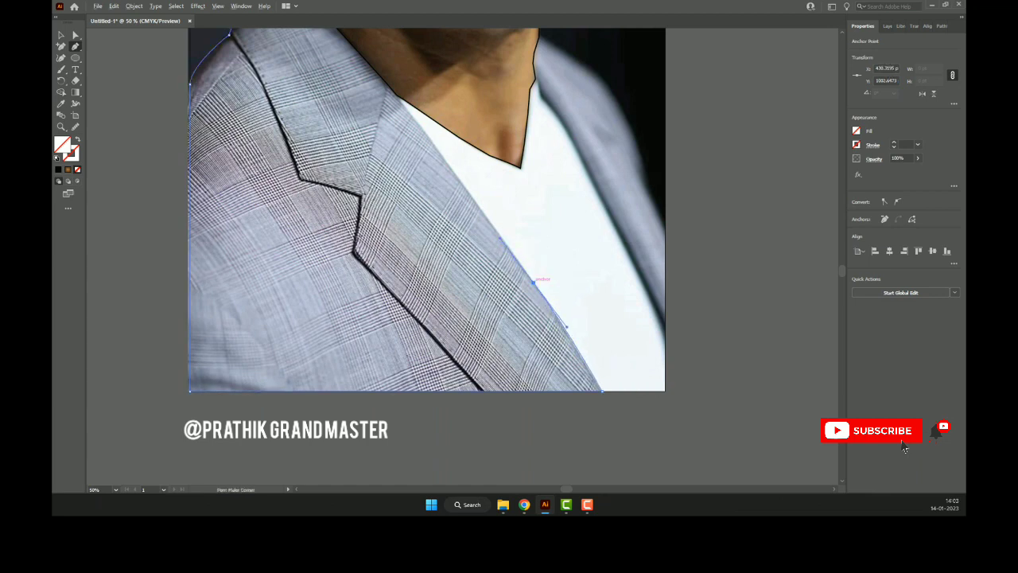
pyautogui.moveTo(455, 159)
pyautogui.mouseDown()
pyautogui.moveTo(465, 253)
pyautogui.moveTo(544, 407)
pyautogui.mouseUp()
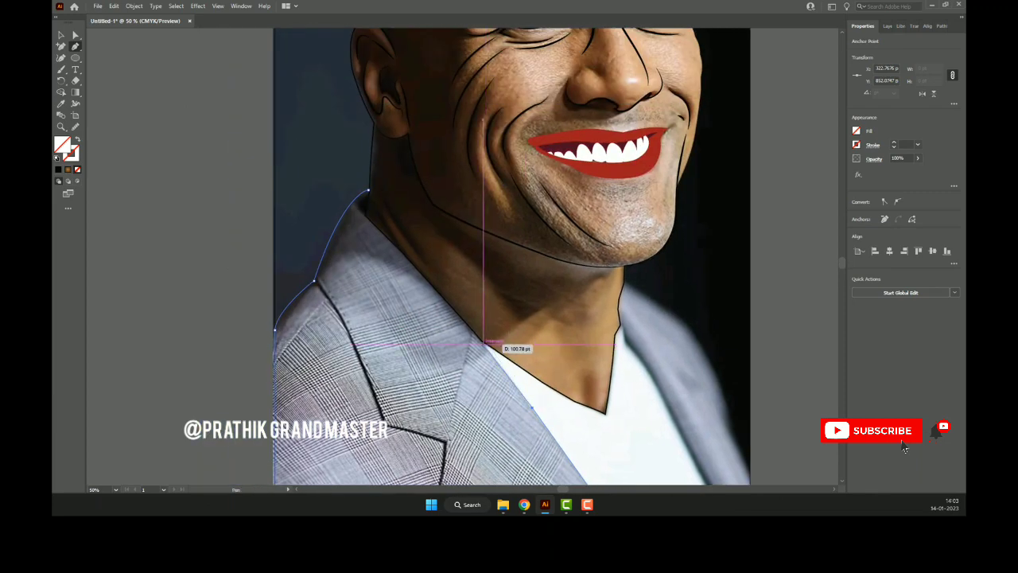
pyautogui.scroll(4, 485, 343)
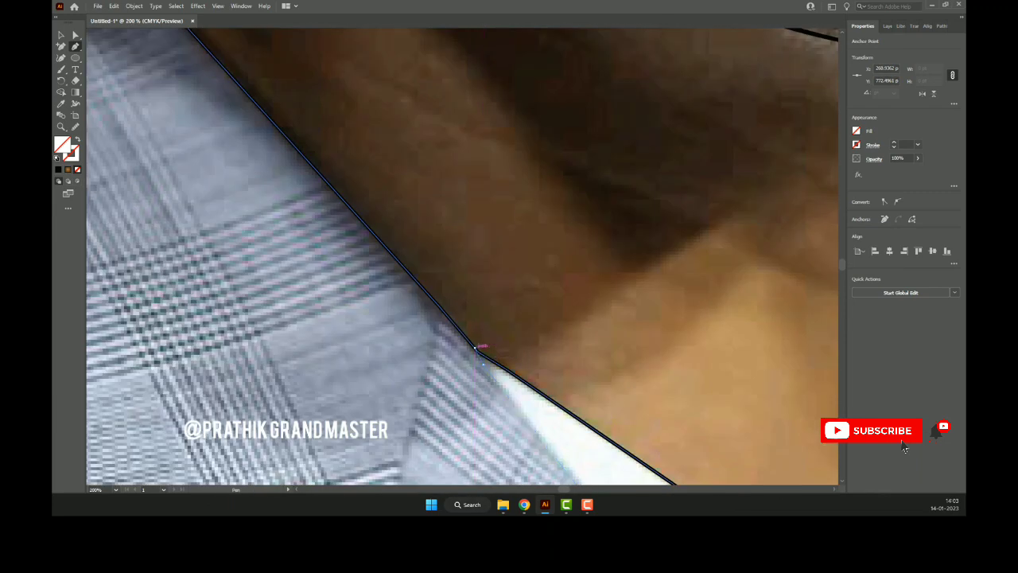
pyautogui.moveTo(429, 296); pyautogui.dragTo(547, 431)
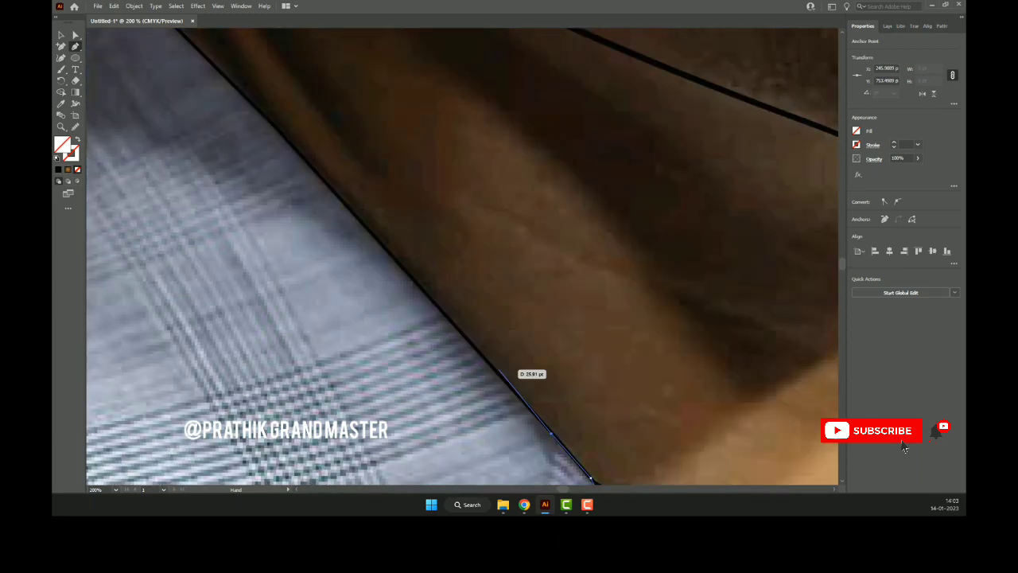
# - Place anchors up the left collar edge to a corner at its top
pyautogui.click(489, 364)
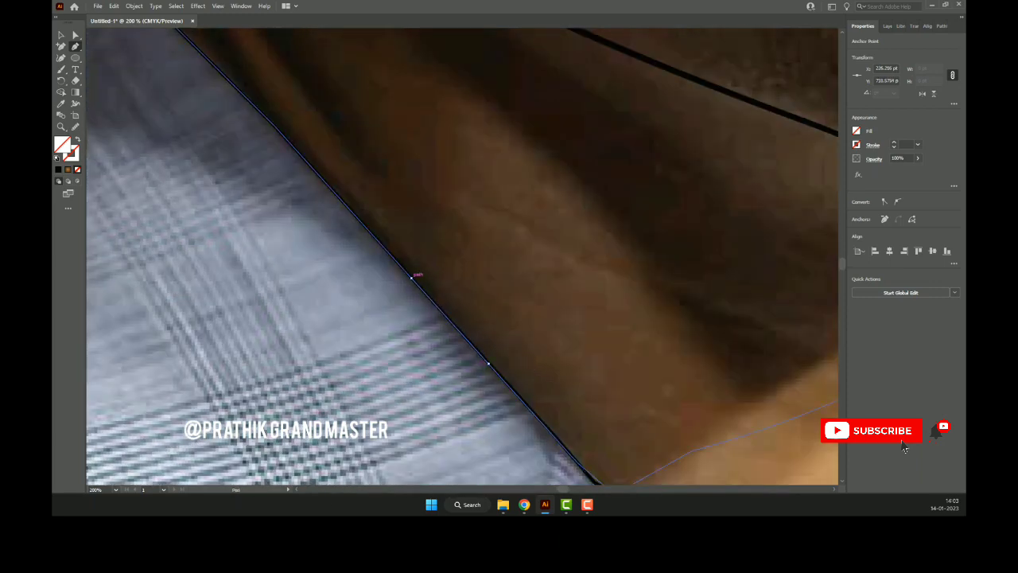
pyautogui.moveTo(412, 276); pyautogui.dragTo(458, 378)
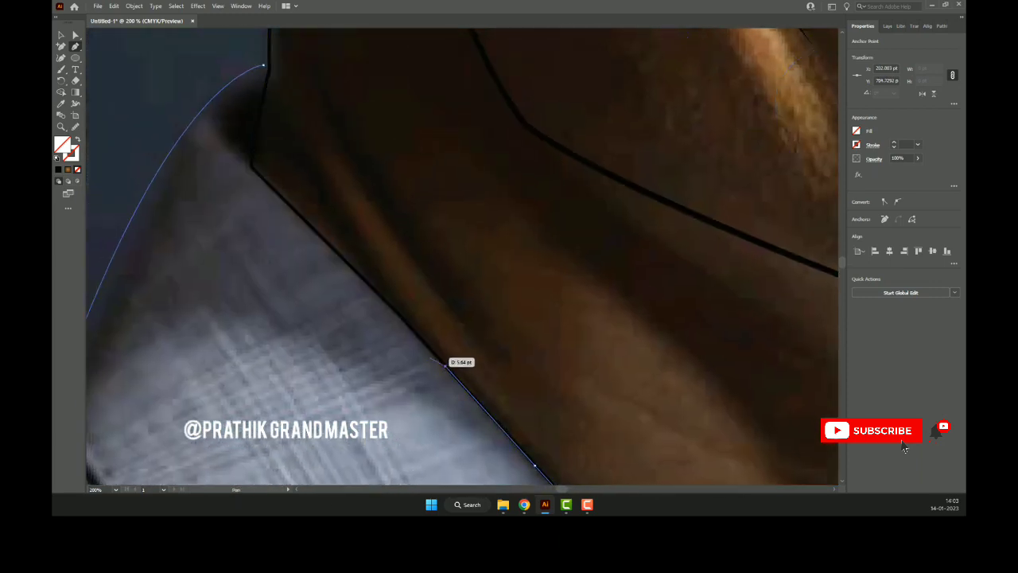
pyautogui.click(446, 362)
pyautogui.moveTo(387, 295); pyautogui.dragTo(436, 394)
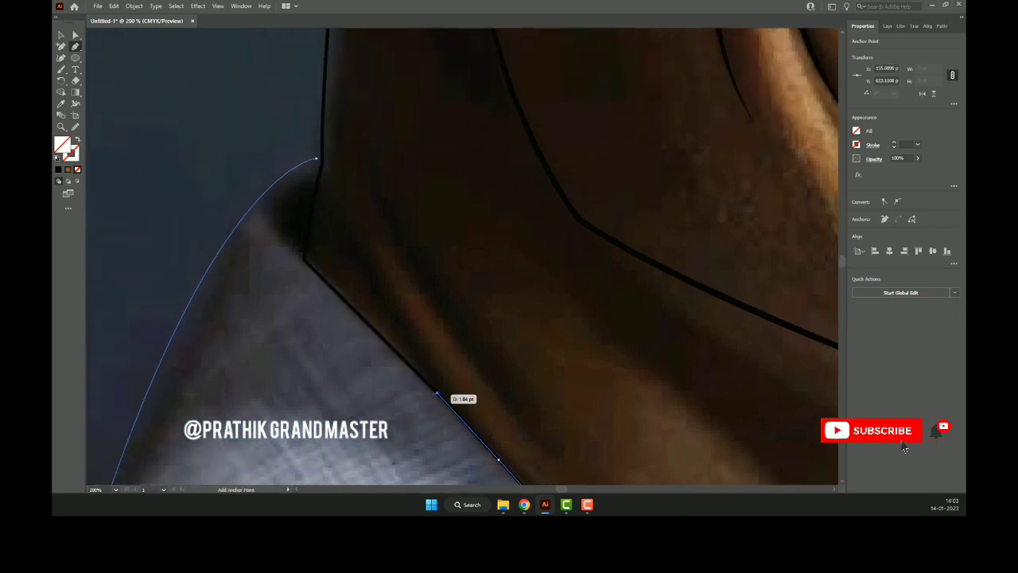
pyautogui.click(307, 260)
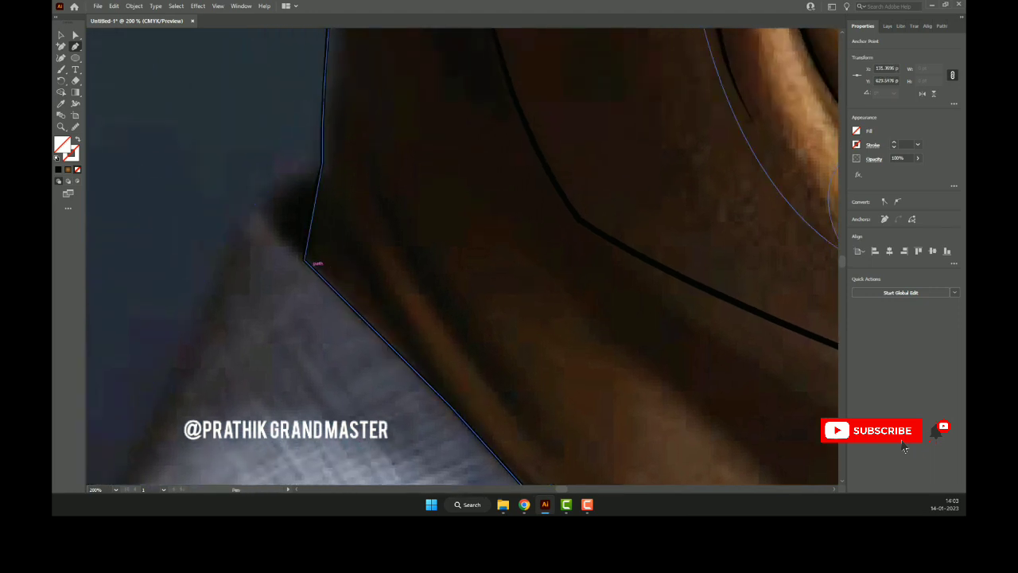
pyautogui.scroll(5, 308, 261)
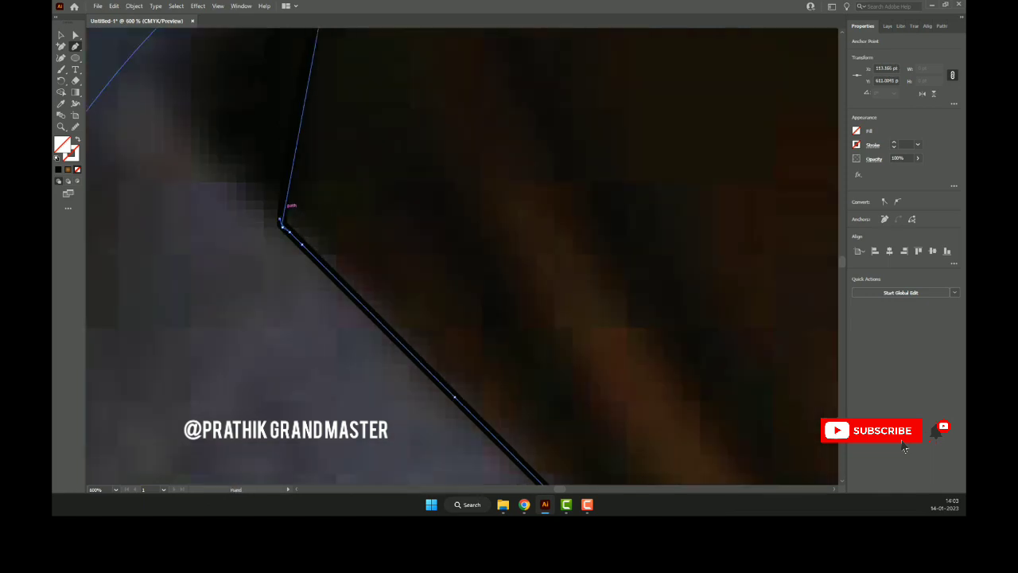
pyautogui.scroll(-2, 283, 223)
# - Close the collar outline at its top corner, replacing a misplaced anchor, then deselect
pyautogui.click(357, 128)
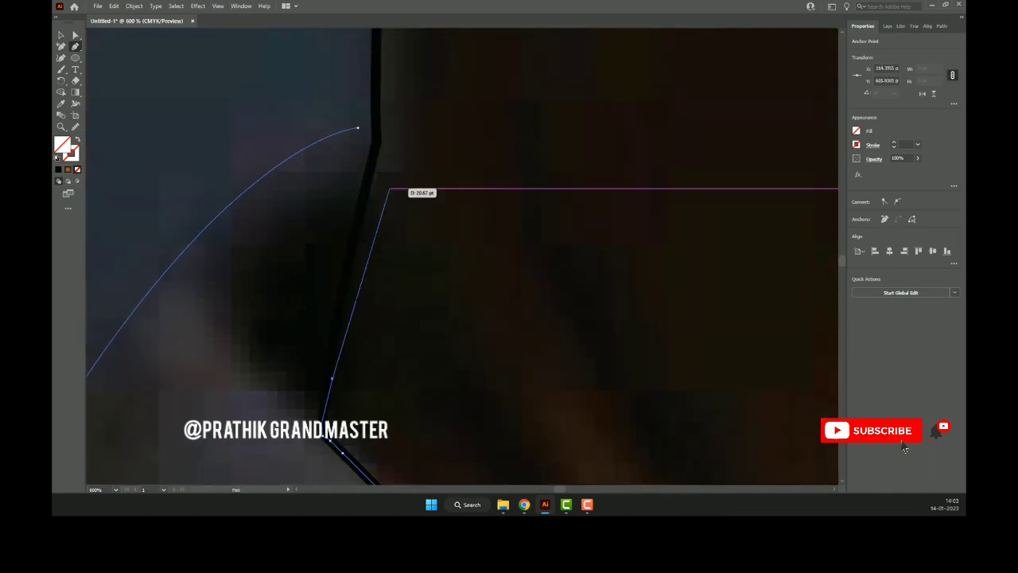
pyautogui.hotkey('ctrl', 'z')
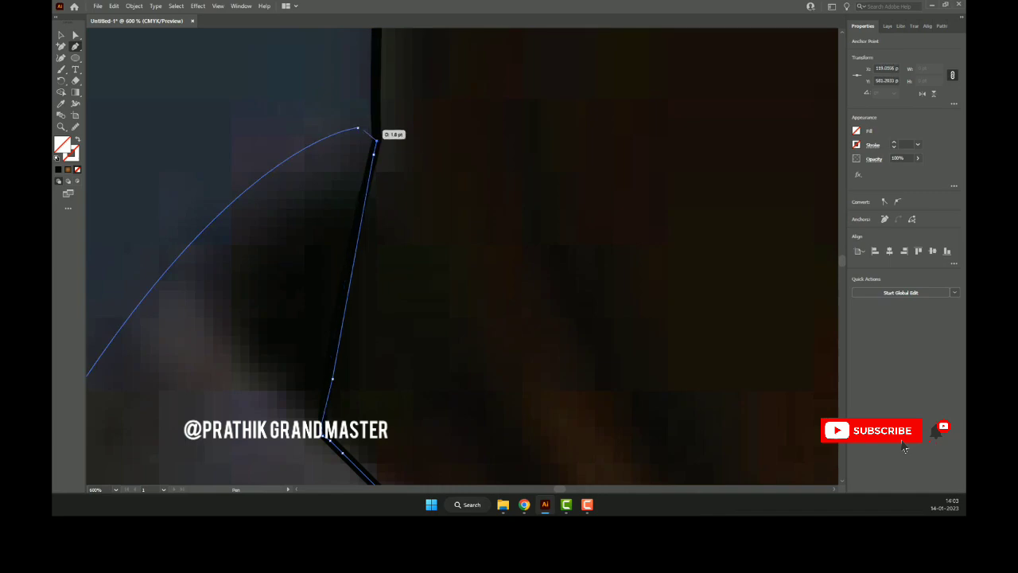
pyautogui.click(376, 140)
pyautogui.scroll(-8, 332, 120)
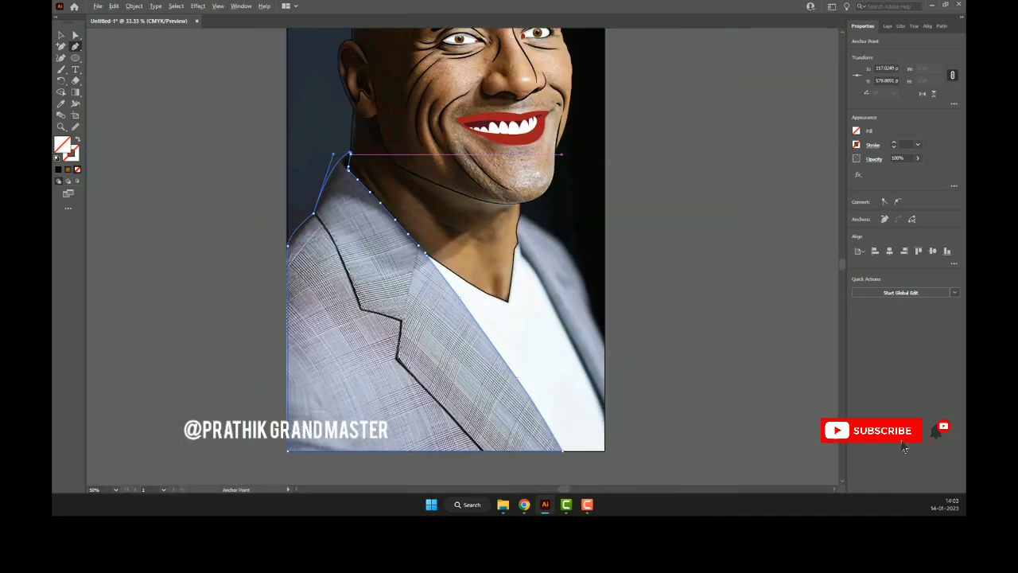
pyautogui.scroll(-1, 331, 120)
pyautogui.scroll(1, 332, 120)
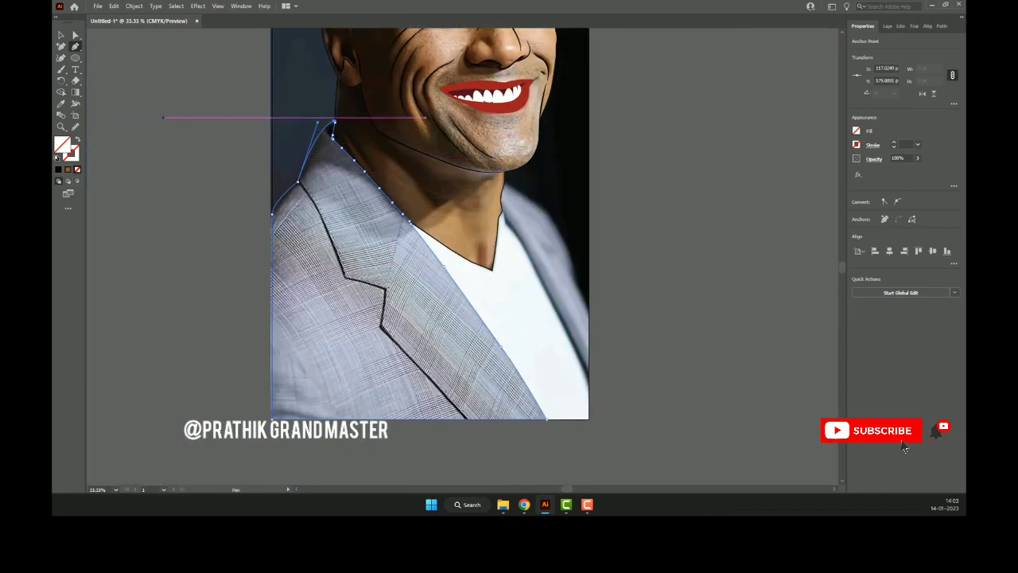
pyautogui.press('v')
pyautogui.hotkey('ctrl', 'shift', 'a')
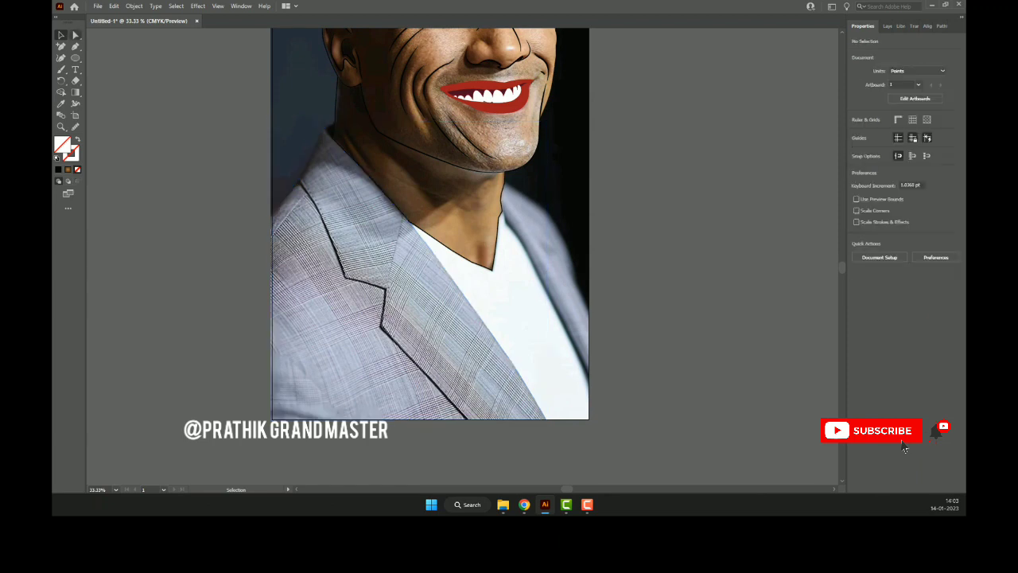
# - Draw a three-anchor line from the lapel's top down to the jacket's bottom edge
pyautogui.press('p')
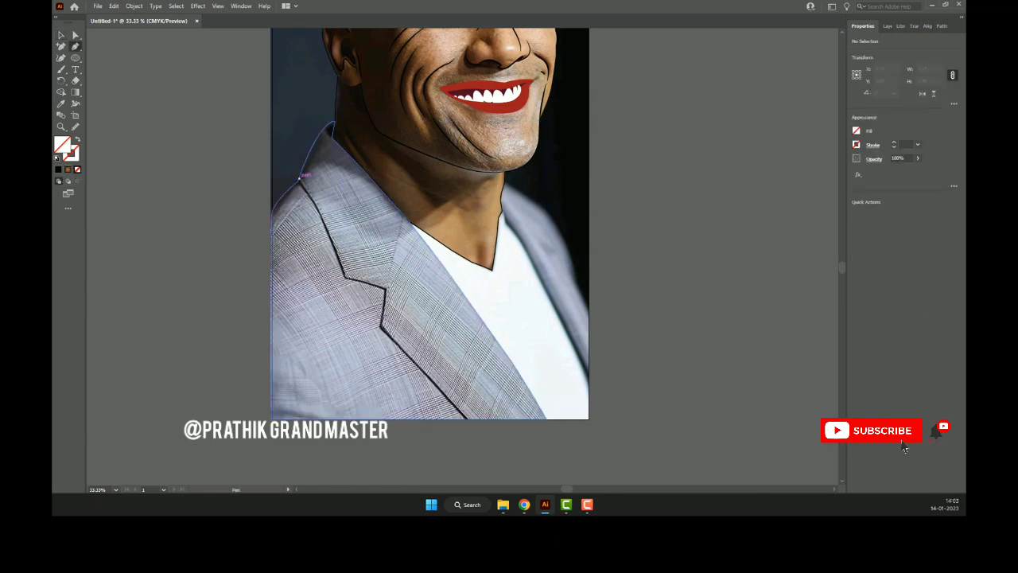
pyautogui.click(300, 178)
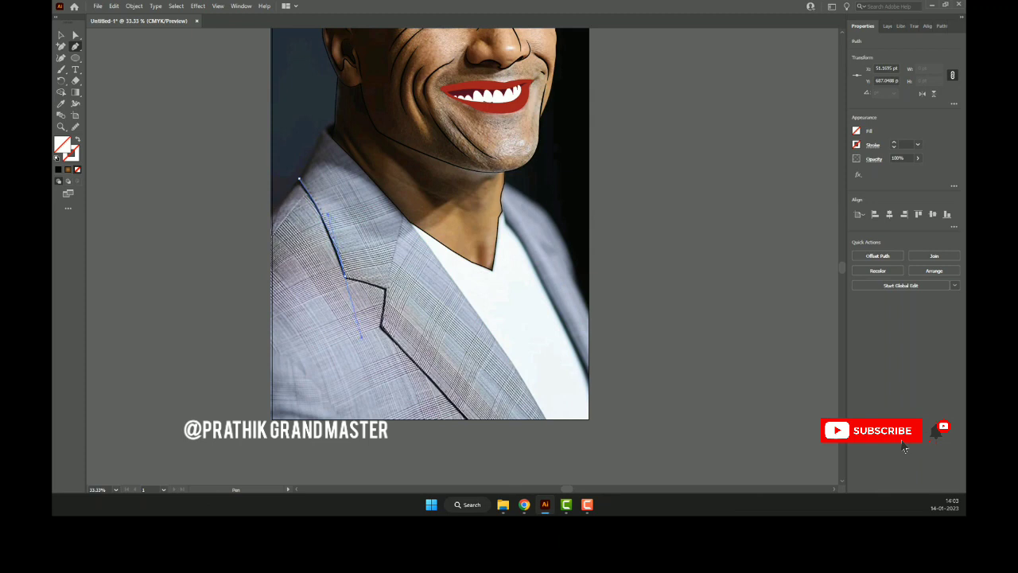
pyautogui.click(344, 277)
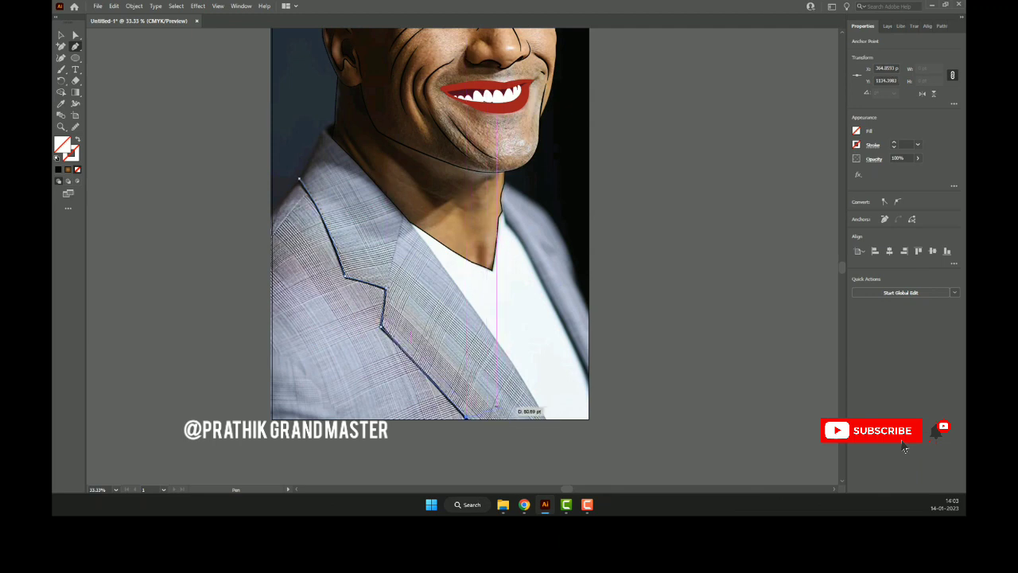
pyautogui.click(469, 417)
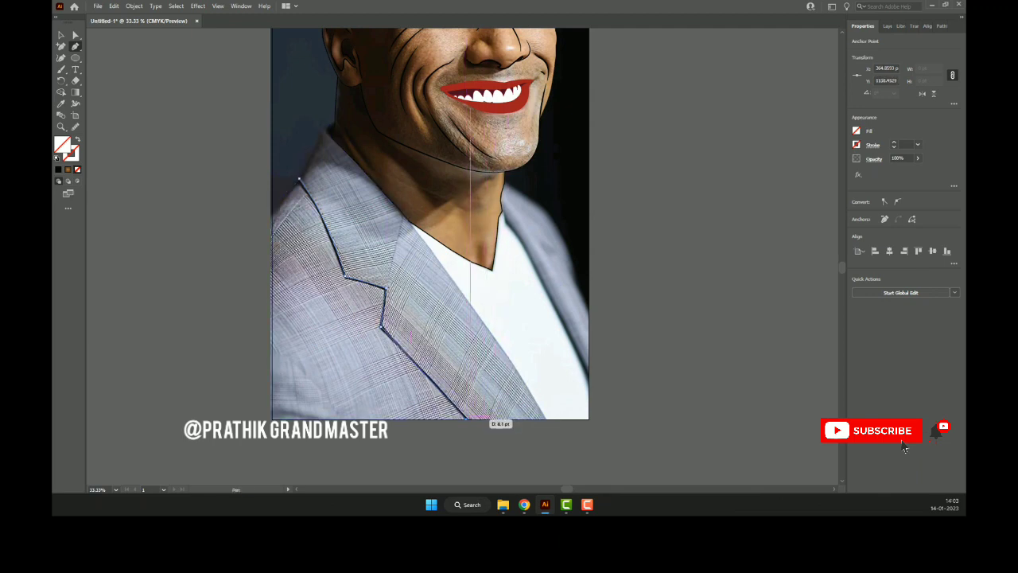
pyautogui.press('v')
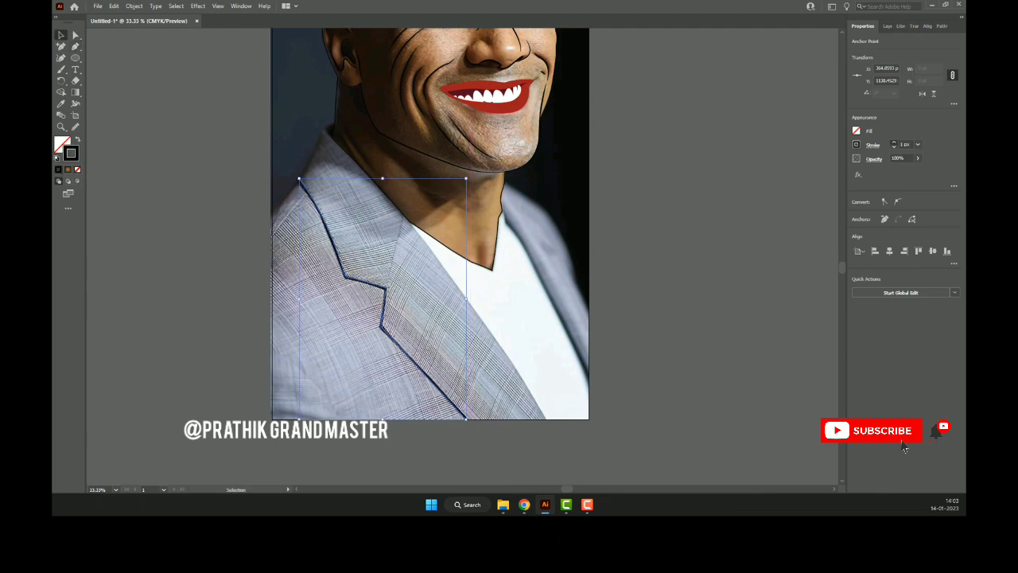
# - Reselect the lapel line, give it a 2 px black stroke, and deselect it
pyautogui.hotkey('ctrl', 'shift', 'a')
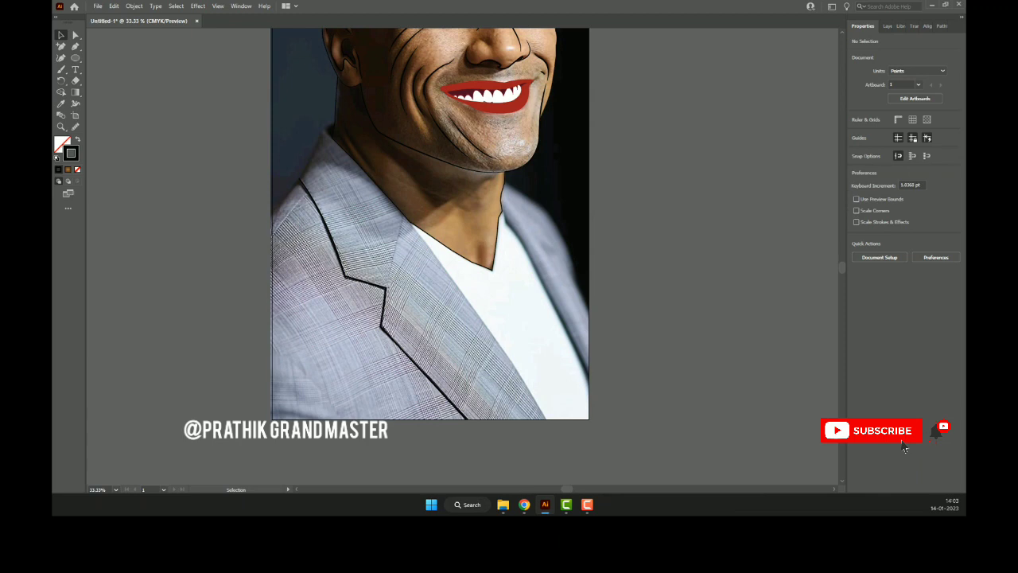
pyautogui.hotkey('ctrl', 'z')
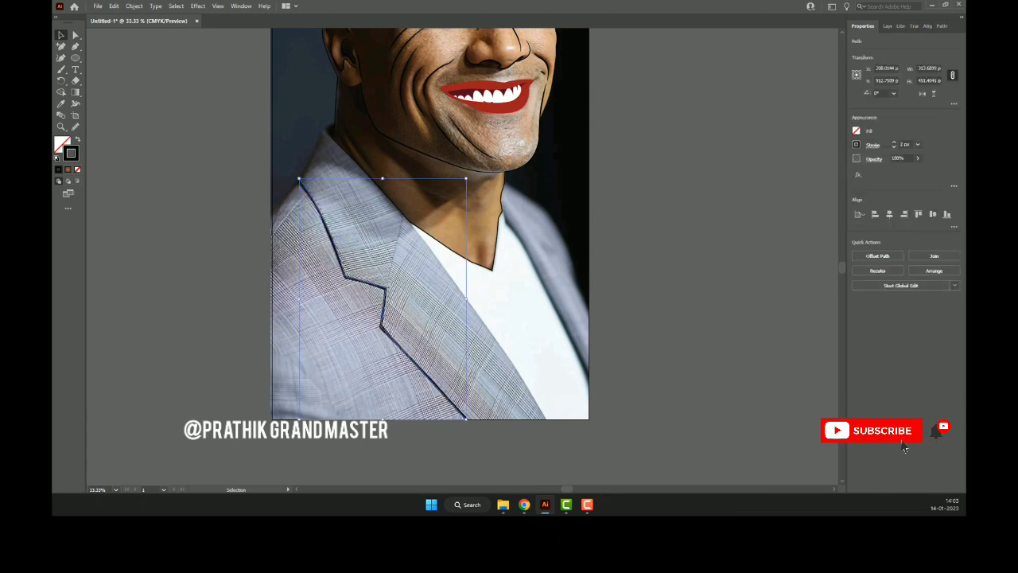
pyautogui.click(872, 144)
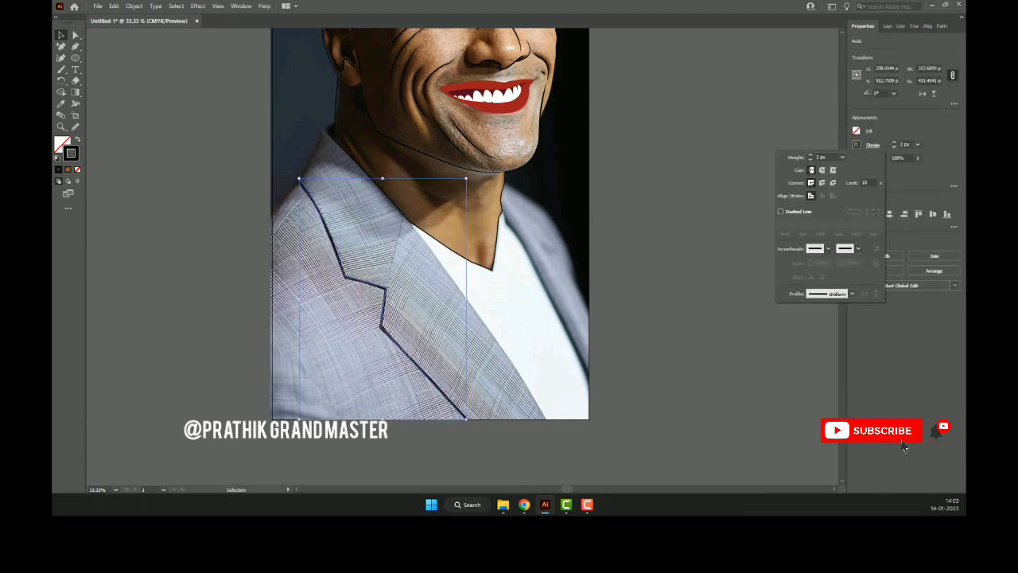
pyautogui.press('Escape')
pyautogui.hotkey('ctrl', 'shift', 'a')
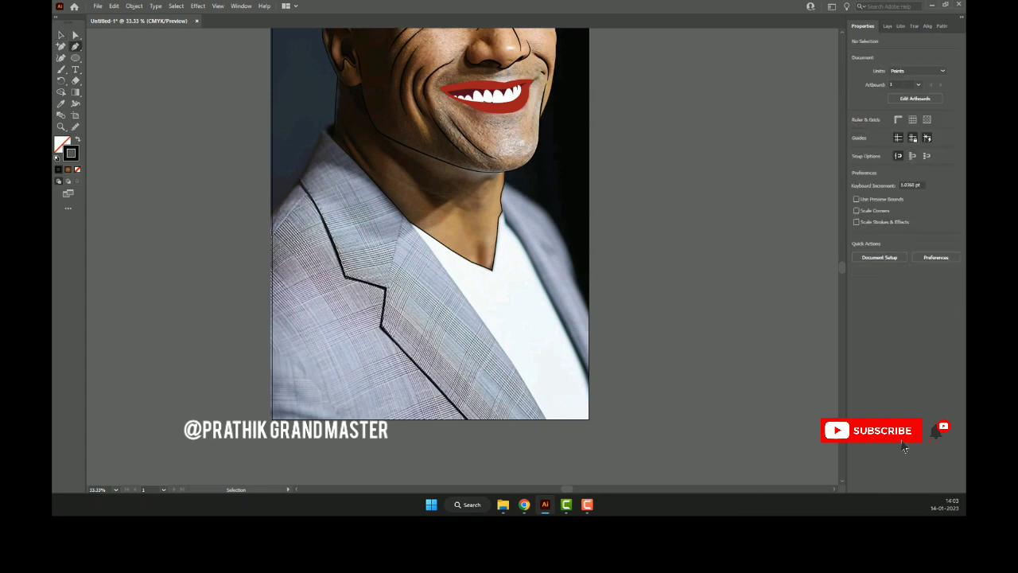
# - Start the right shoulder path at the neckline and curve it down the jacket's right edge
pyautogui.scroll(4, 480, 192)
pyautogui.click(481, 192)
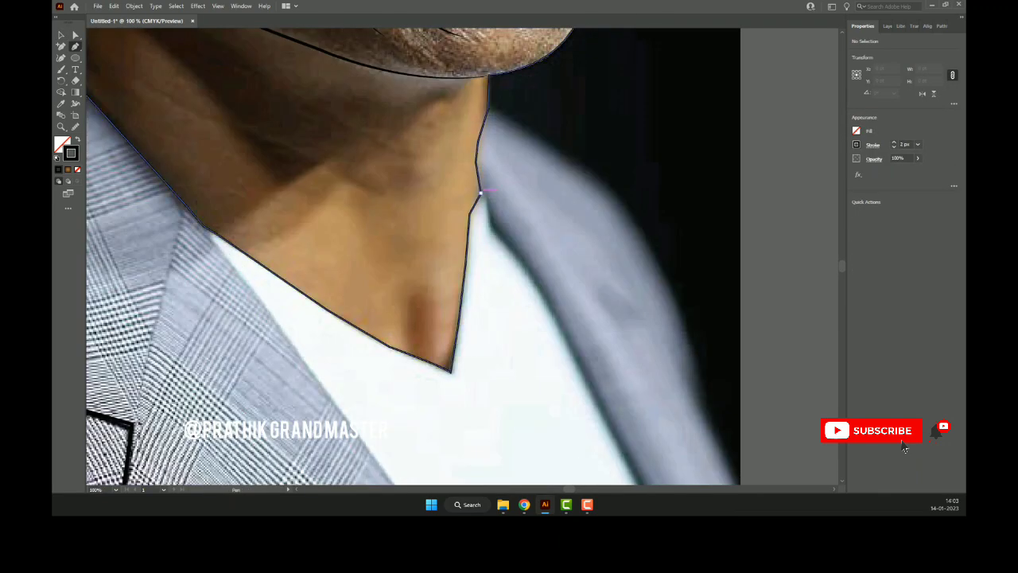
pyautogui.click(489, 252)
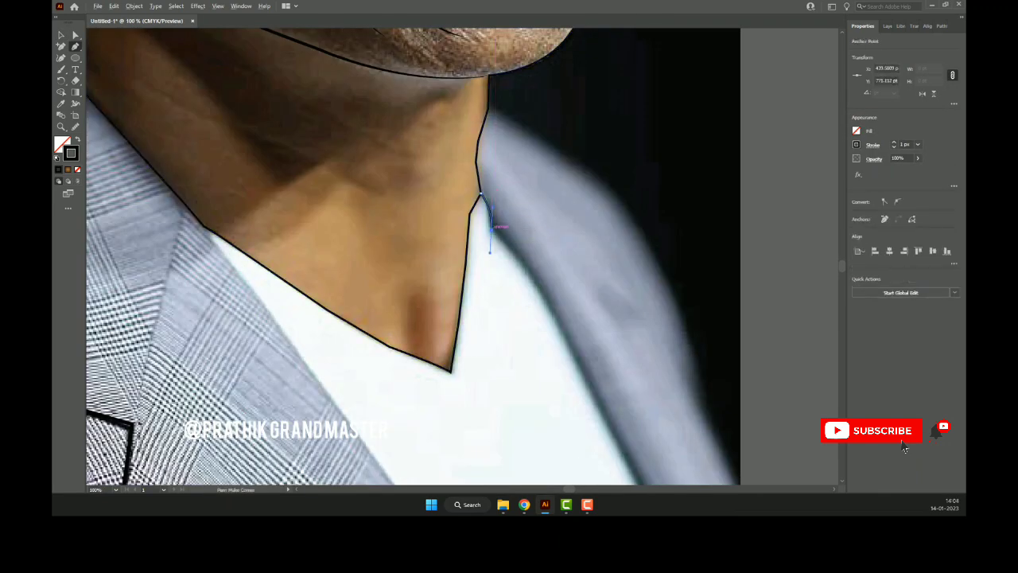
pyautogui.scroll(-1, 547, 248)
pyautogui.scroll(-1, 520, 206)
pyautogui.scroll(1, 503, 199)
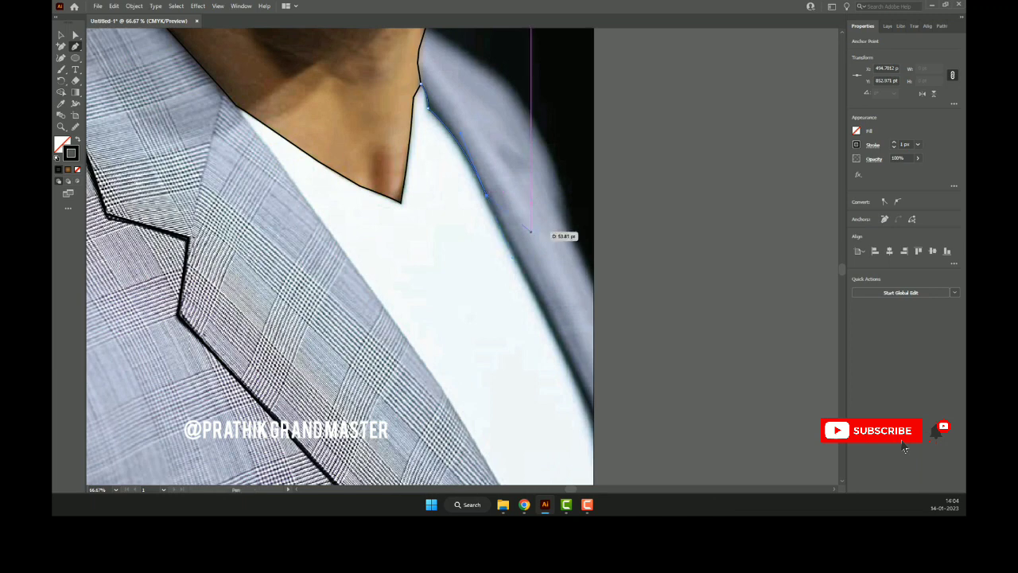
pyautogui.moveTo(564, 321)
pyautogui.mouseDown()
pyautogui.moveTo(509, 246)
pyautogui.moveTo(539, 335)
pyautogui.mouseUp()
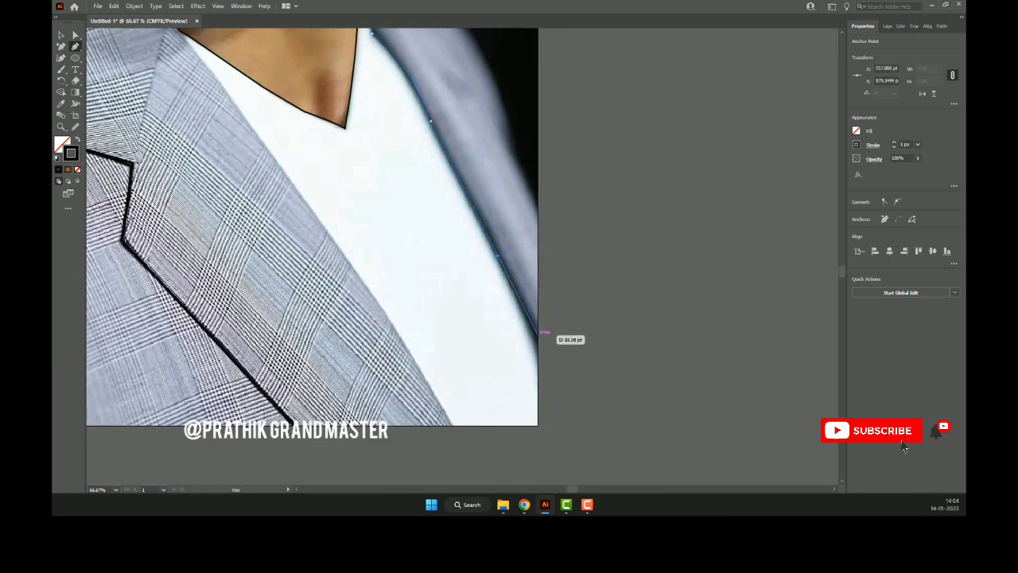
pyautogui.moveTo(539, 288)
pyautogui.mouseDown()
pyautogui.moveTo(543, 228)
pyautogui.moveTo(520, 151)
pyautogui.mouseUp()
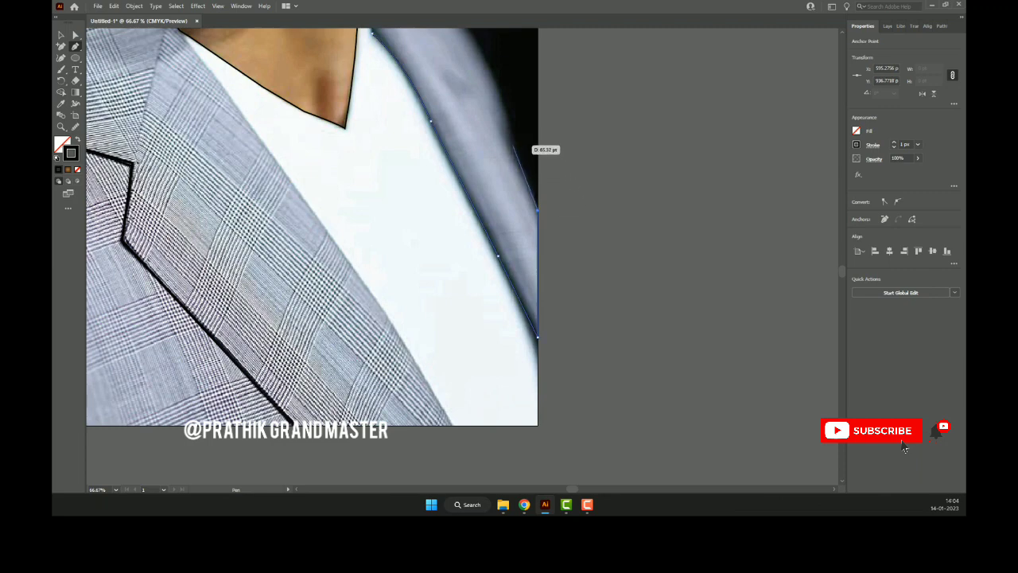
pyautogui.moveTo(535, 115); pyautogui.dragTo(533, 258)
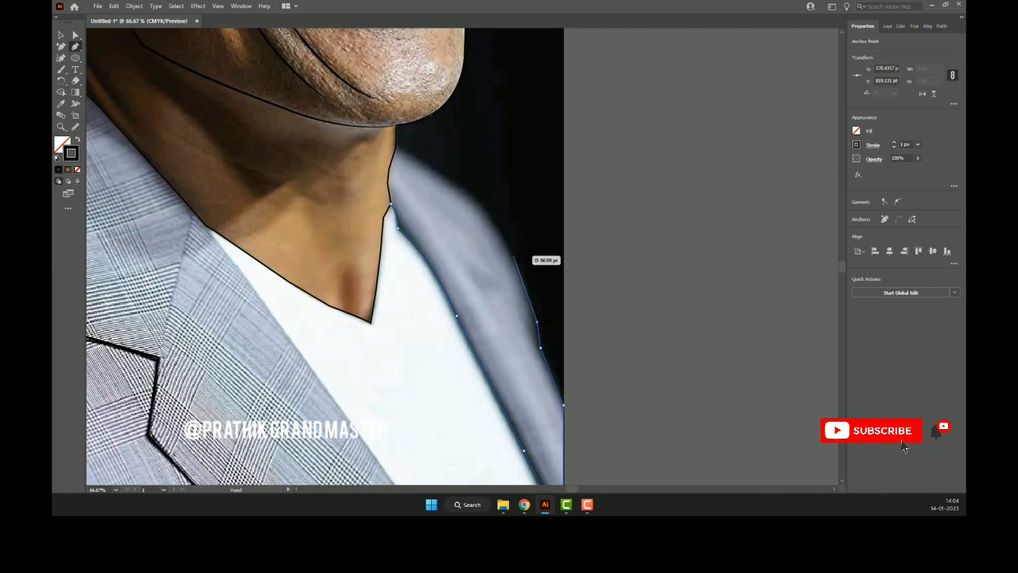
# - Curve back up and down the neck edge to close the shape, then set Stroke to None
pyautogui.moveTo(396, 148)
pyautogui.mouseDown()
pyautogui.moveTo(275, 128)
pyautogui.moveTo(285, 118)
pyautogui.mouseUp()
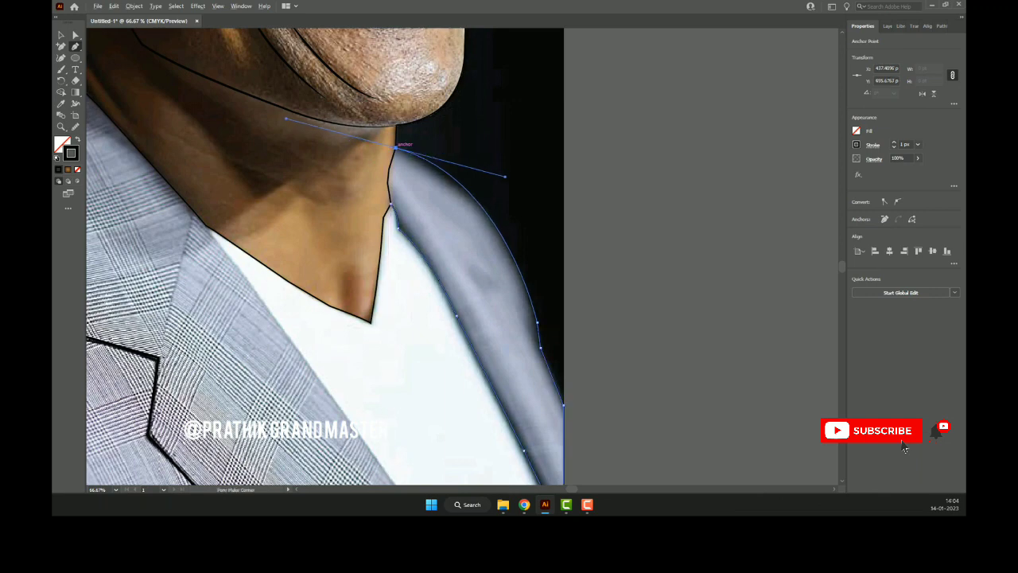
pyautogui.scroll(4, 395, 148)
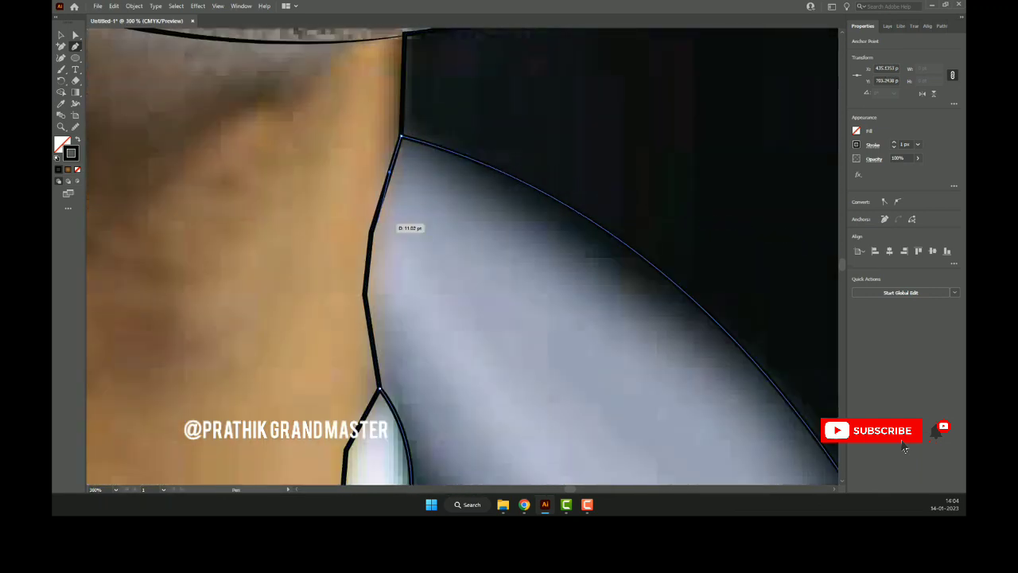
pyautogui.click(374, 221)
pyautogui.click(367, 269)
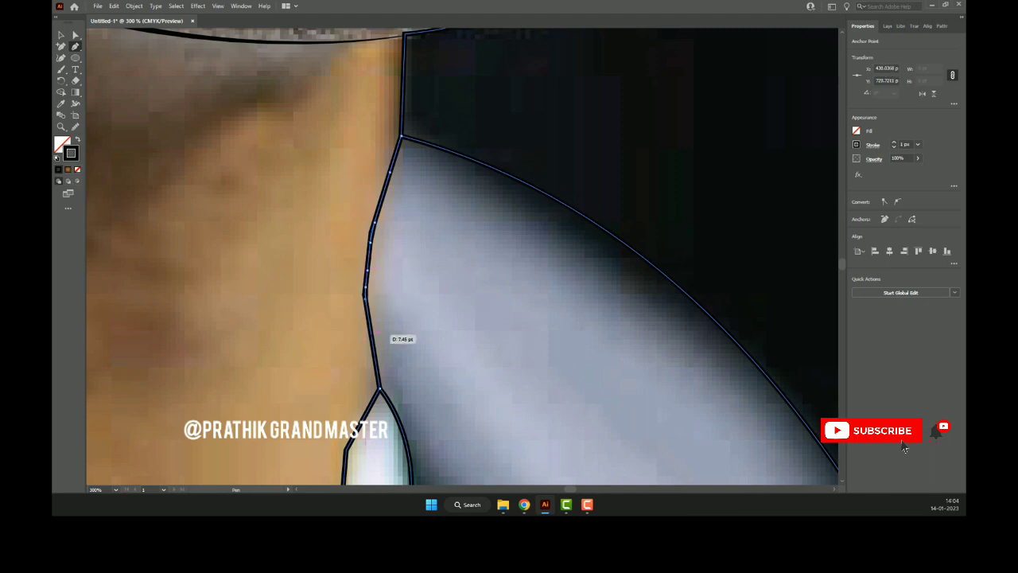
pyautogui.click(371, 335)
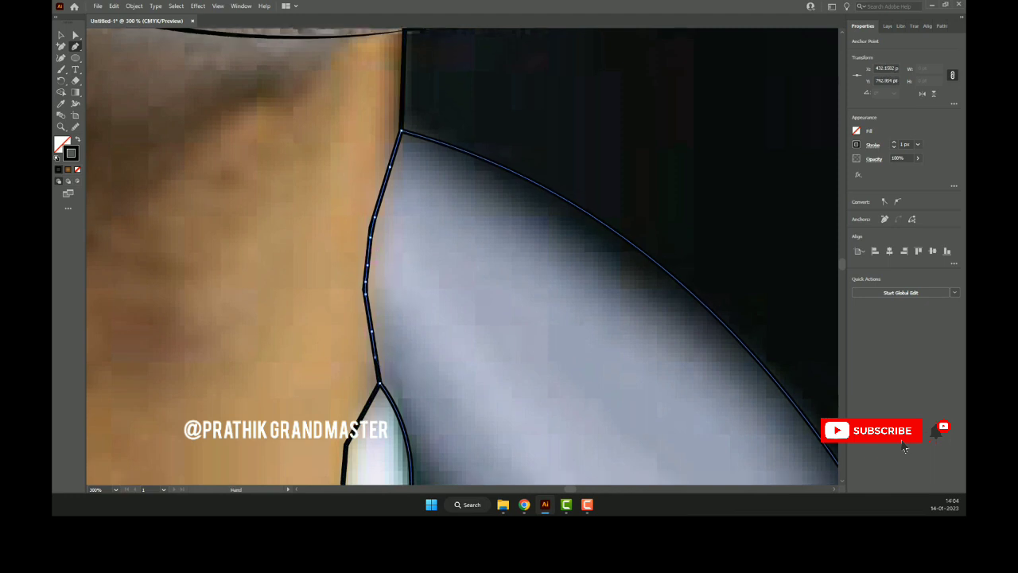
pyautogui.moveTo(384, 380); pyautogui.dragTo(415, 216)
pyautogui.click(412, 220)
pyautogui.hotkey('ctrl', '-')
pyautogui.hotkey('ctrl', '-')
pyautogui.hotkey('ctrl', '-')
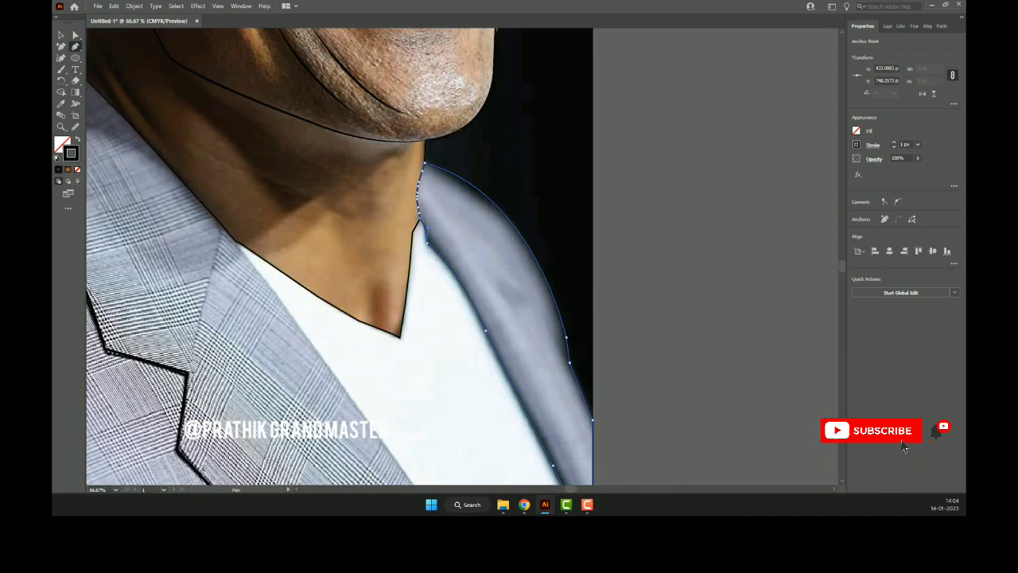
pyautogui.press('/')
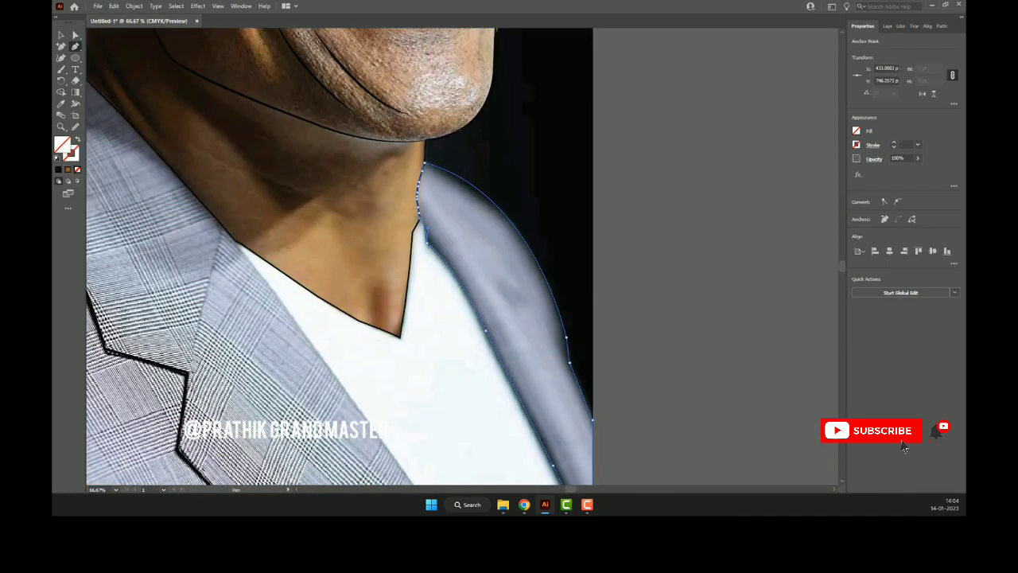
# - Sample a fill with the Eyedropper, then change the shoulder fill to dark blue 0050BC
pyautogui.click(509, 286)
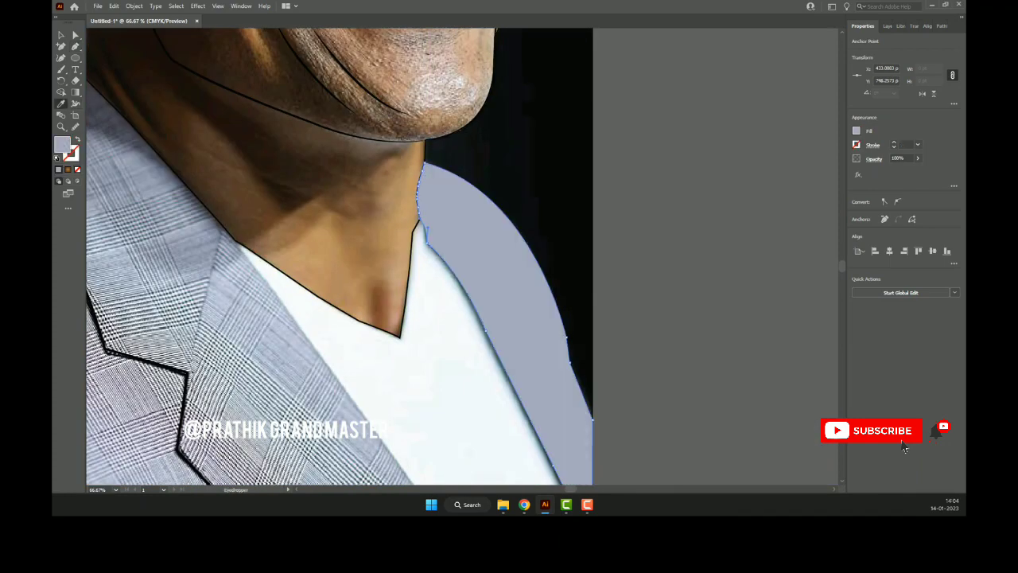
pyautogui.press('v')
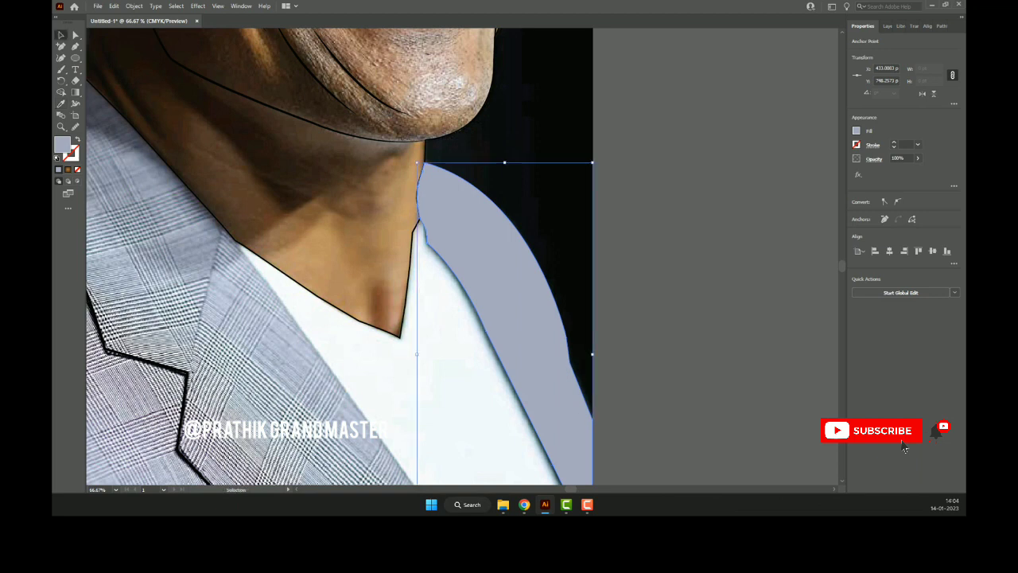
pyautogui.write('00C9FF')
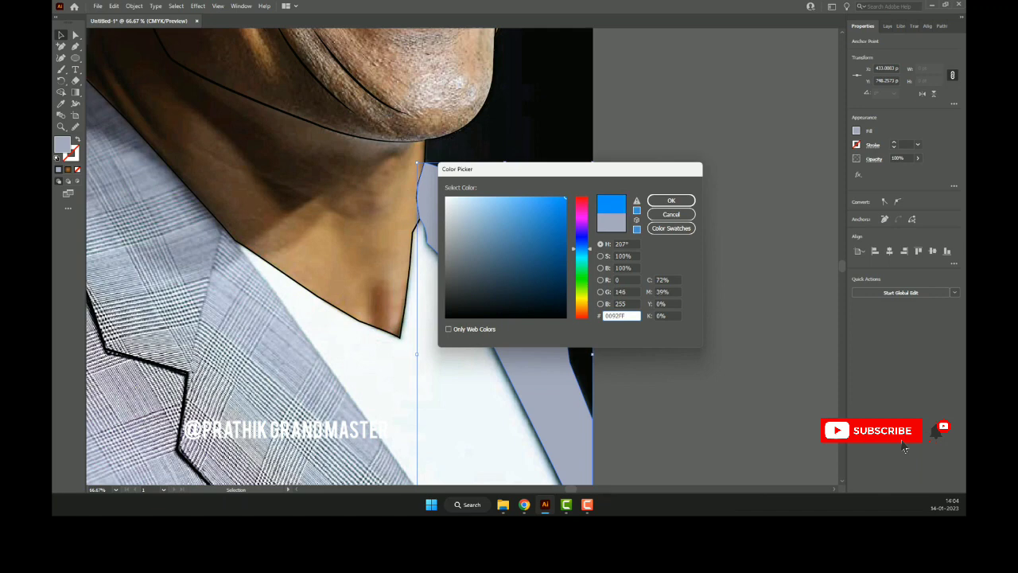
pyautogui.write('0050BC')
pyautogui.press('Return')
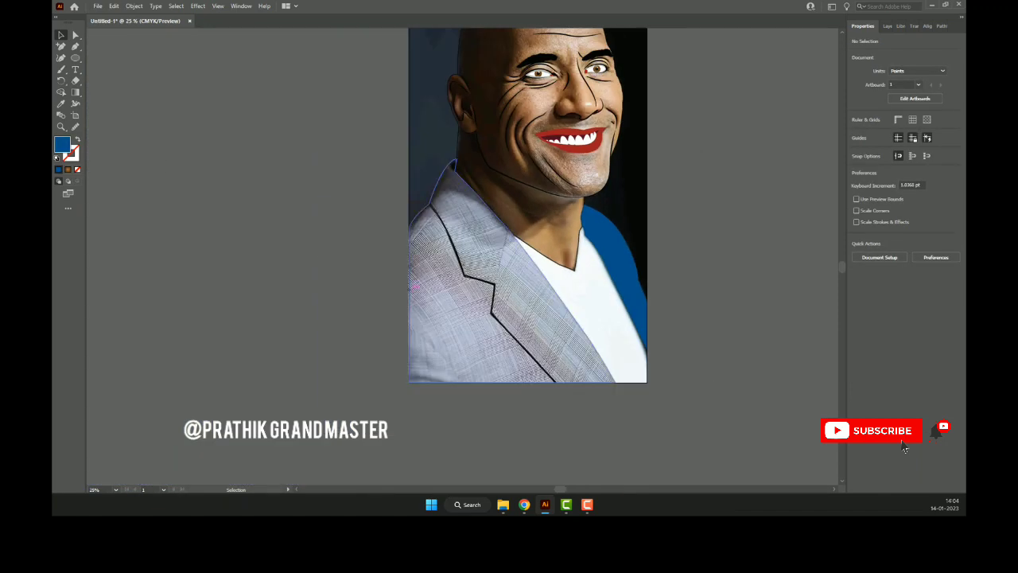
# - Copy the blue fill onto the grey suit with the Eyedropper and reselect the suit
pyautogui.press('i')
pyautogui.click(617, 262)
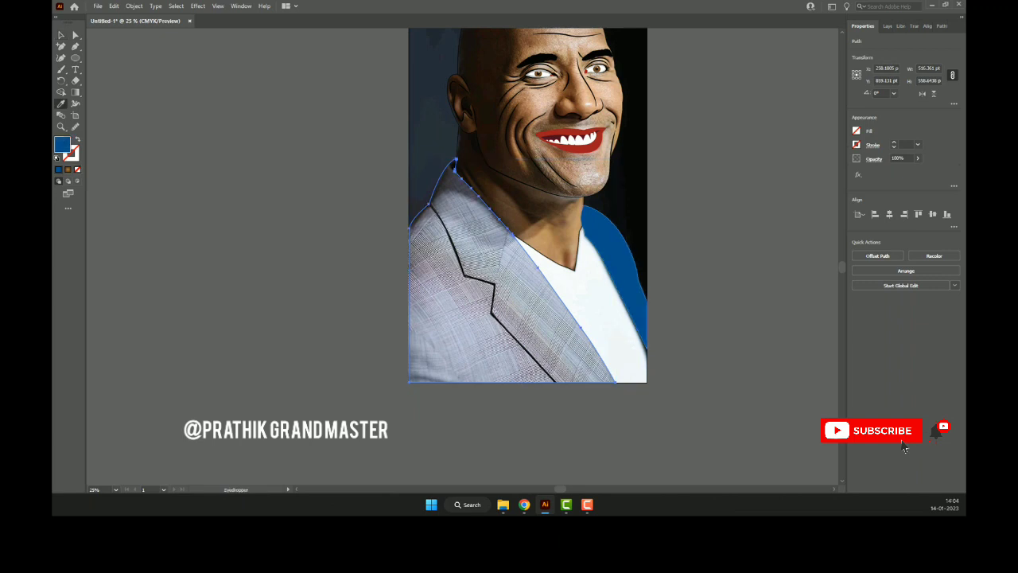
pyautogui.press('v')
pyautogui.hotkey('ctrl', 'shift', 'a')
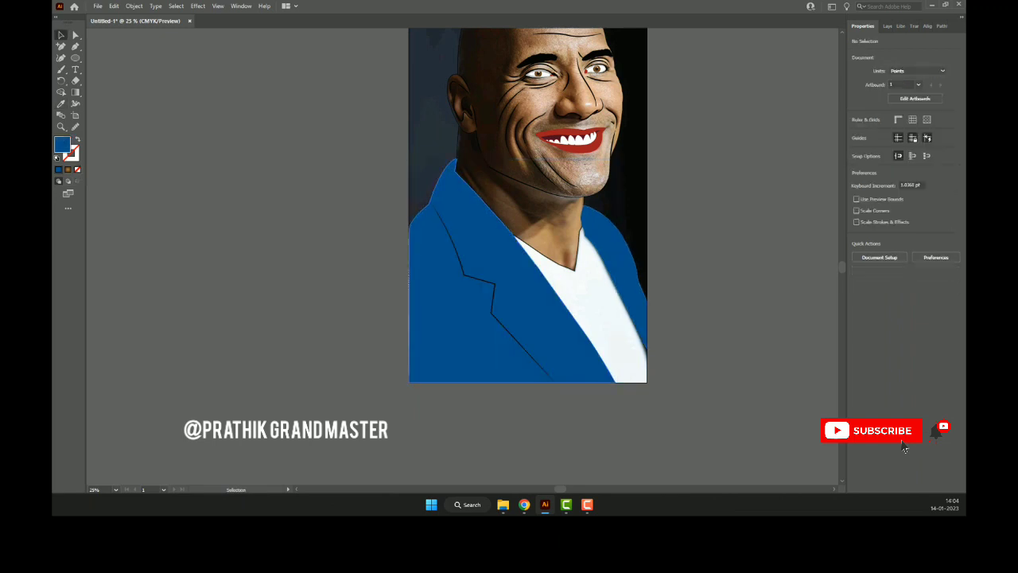
pyautogui.click(477, 318)
# - Try an olive 443702 fill on the suit, then deselect and recentre the view
pyautogui.doubleClick(61, 143)
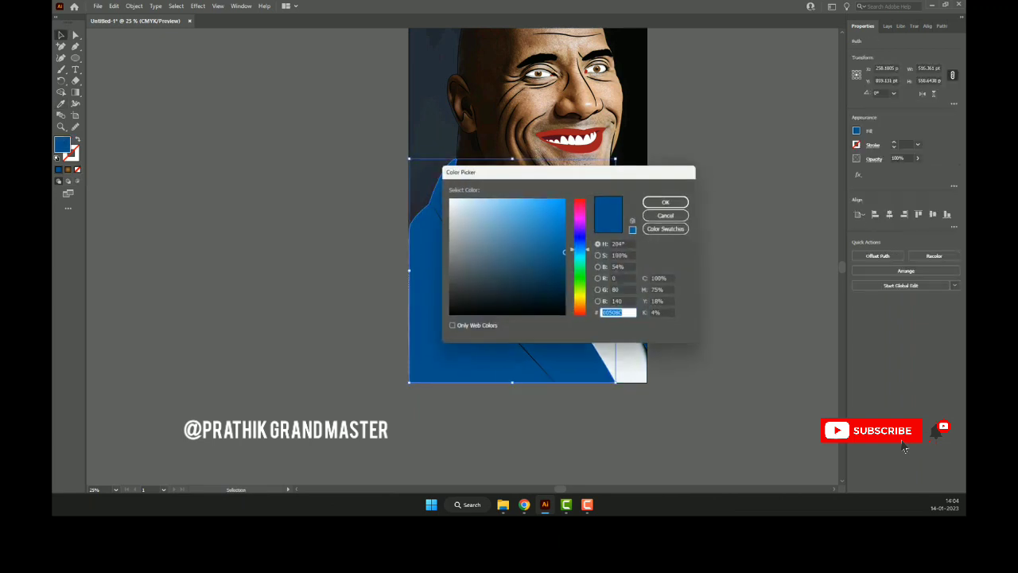
pyautogui.write('443702')
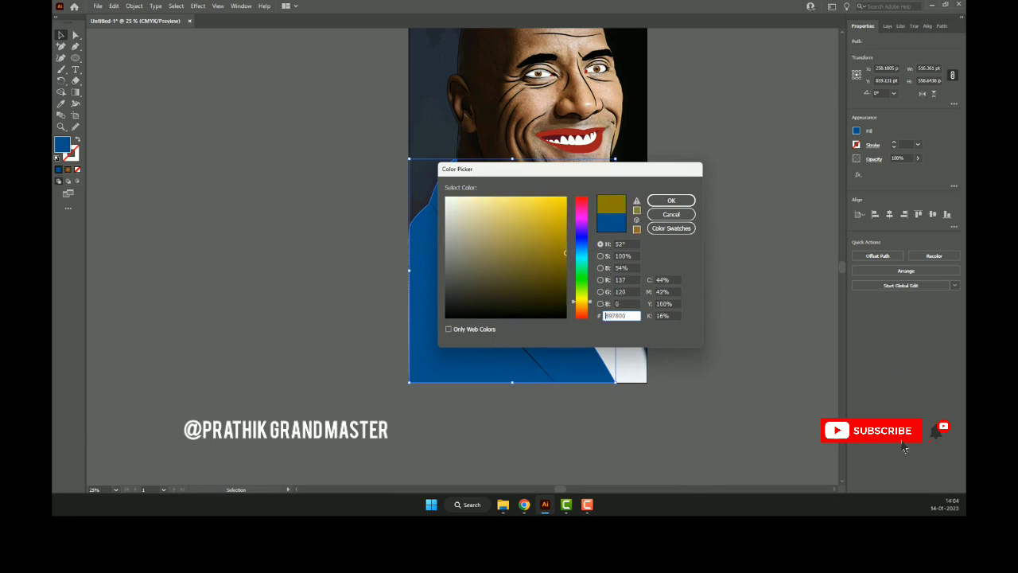
pyautogui.press('Return')
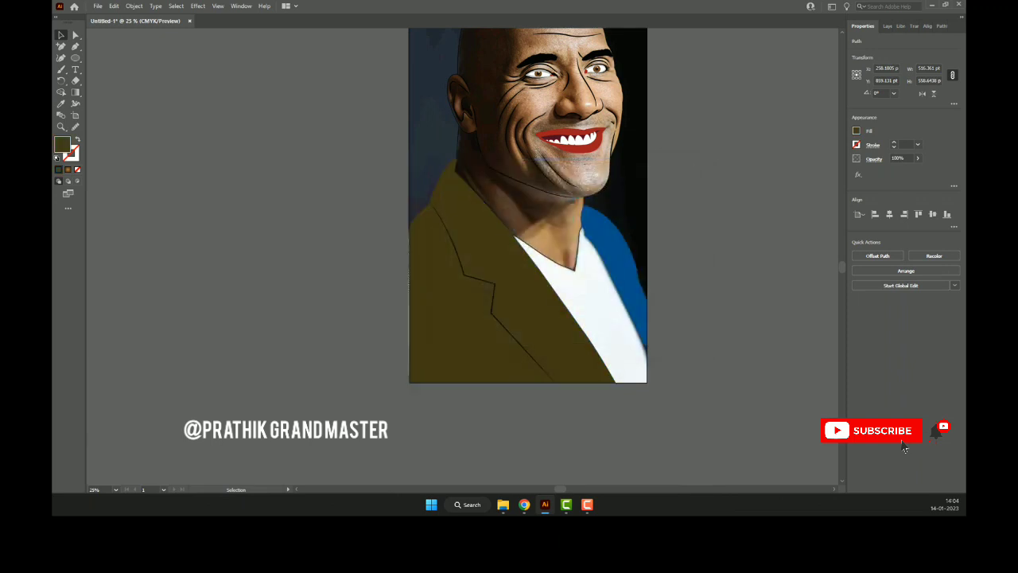
pyautogui.click(652, 256)
pyautogui.moveTo(652, 257); pyautogui.dragTo(618, 289)
# - Fill the suit near-black 191815 and select the blue shoulder piece
pyautogui.hotkey('ctrl', 'z')
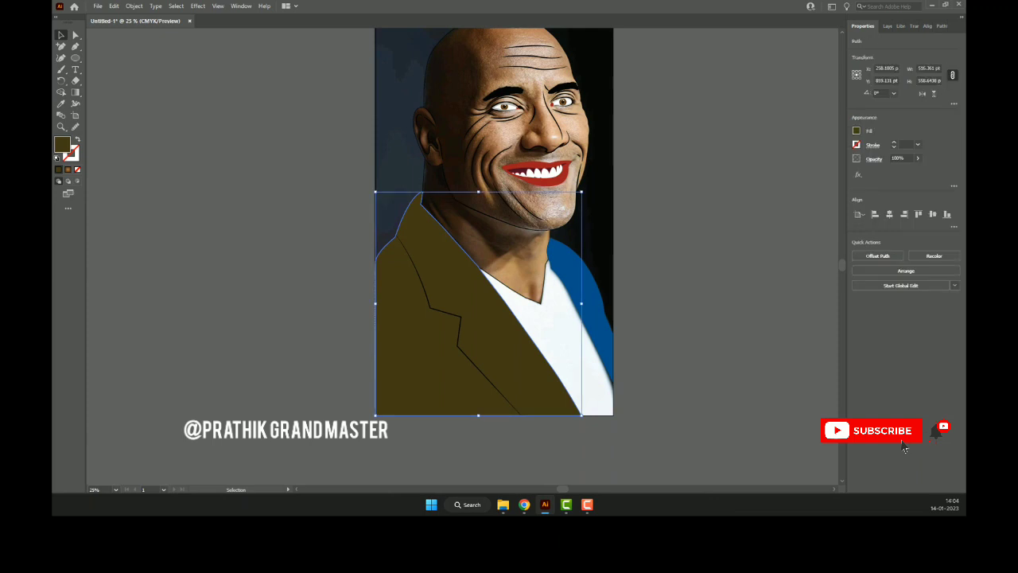
pyautogui.doubleClick(62, 144)
pyautogui.write('191815')
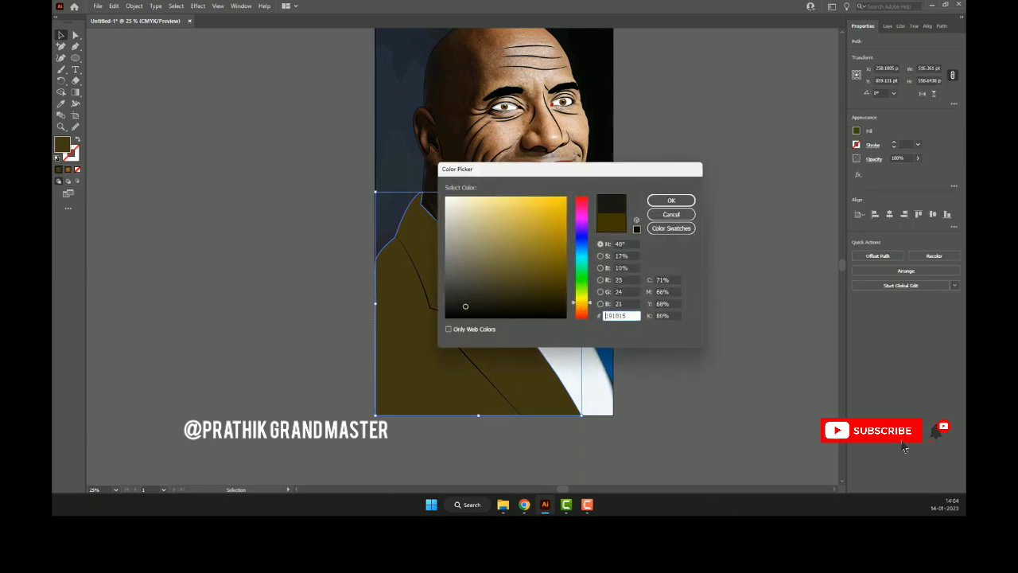
pyautogui.press('Return')
pyautogui.click(589, 302)
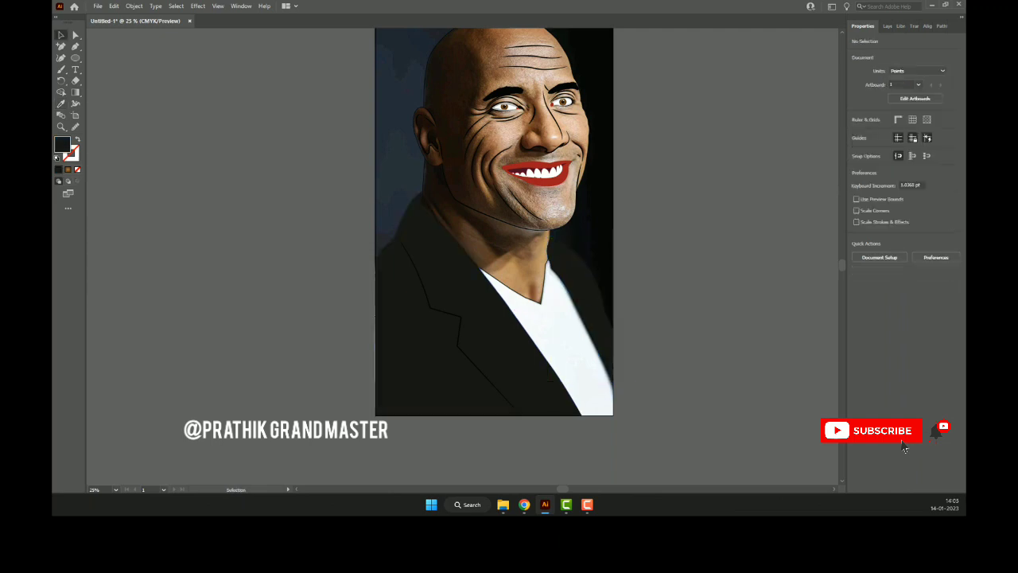
pyautogui.moveTo(493, 238); pyautogui.dragTo(445, 194)
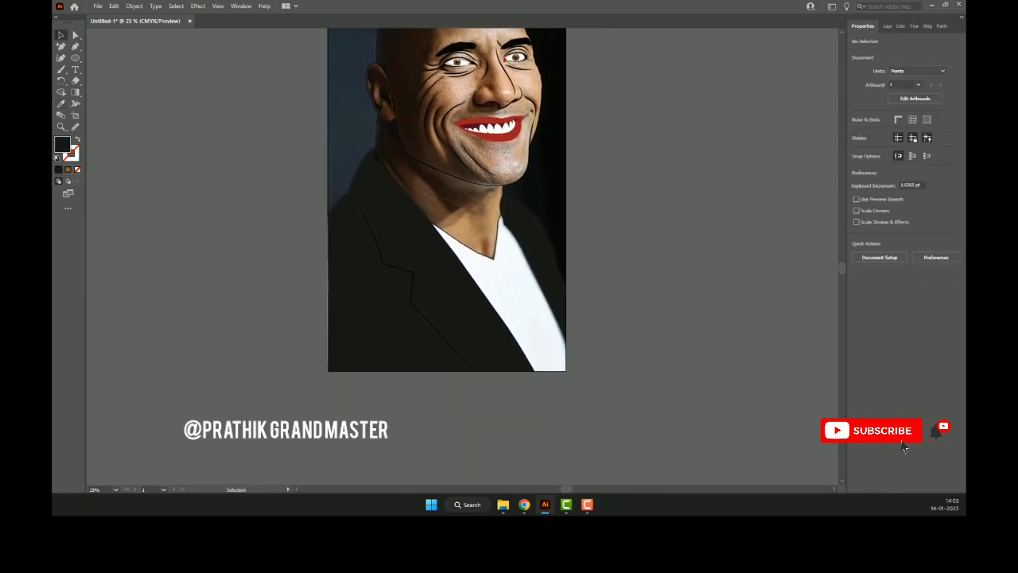
pyautogui.press('p')
pyautogui.hotkey('ctrl', '+')
pyautogui.hotkey('ctrl', '+')
pyautogui.hotkey('ctrl', '+')
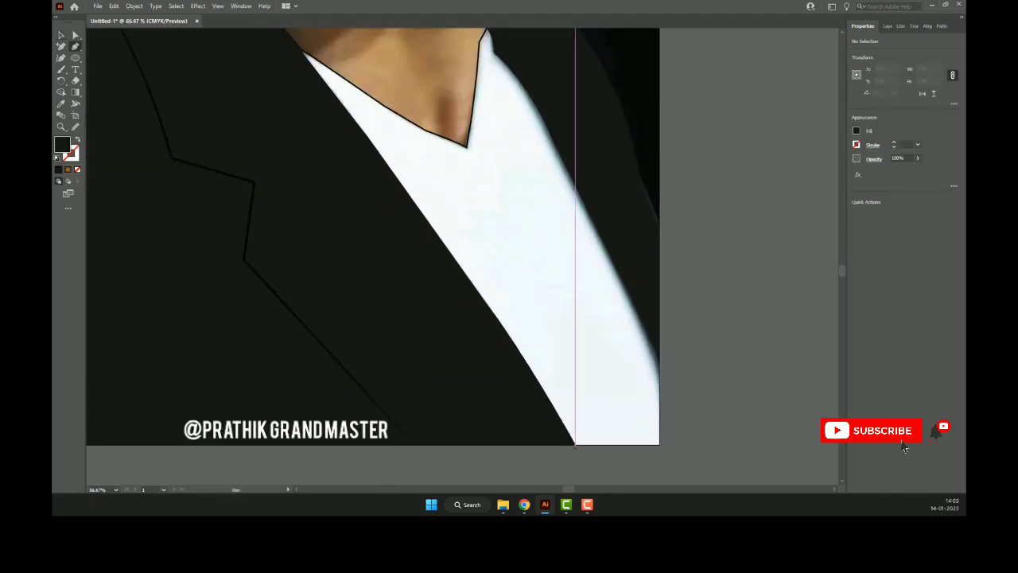
# - Start the shirt outline with Pen points at its bottom corners, right edge and neckline
pyautogui.click(571, 442)
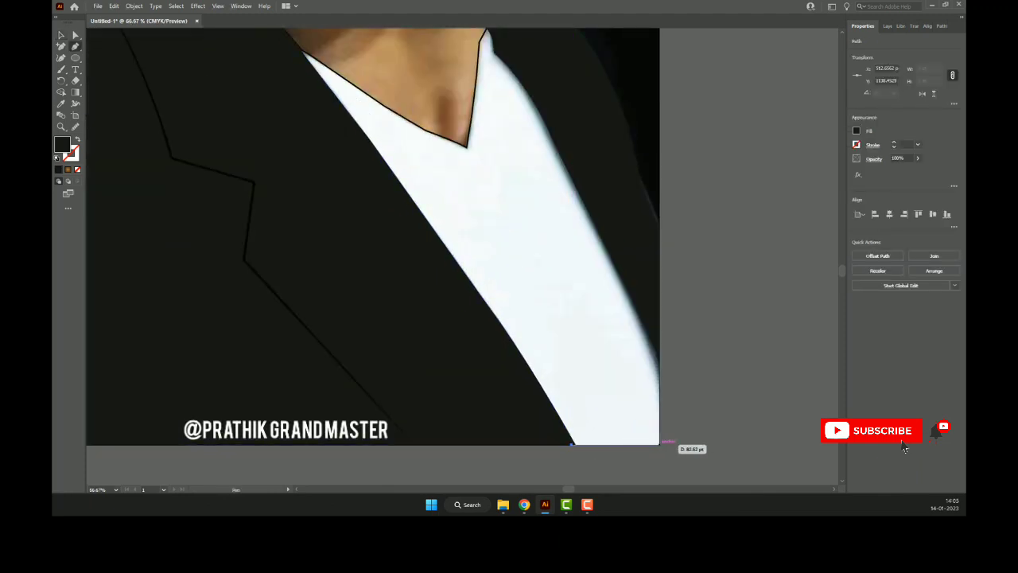
pyautogui.click(659, 443)
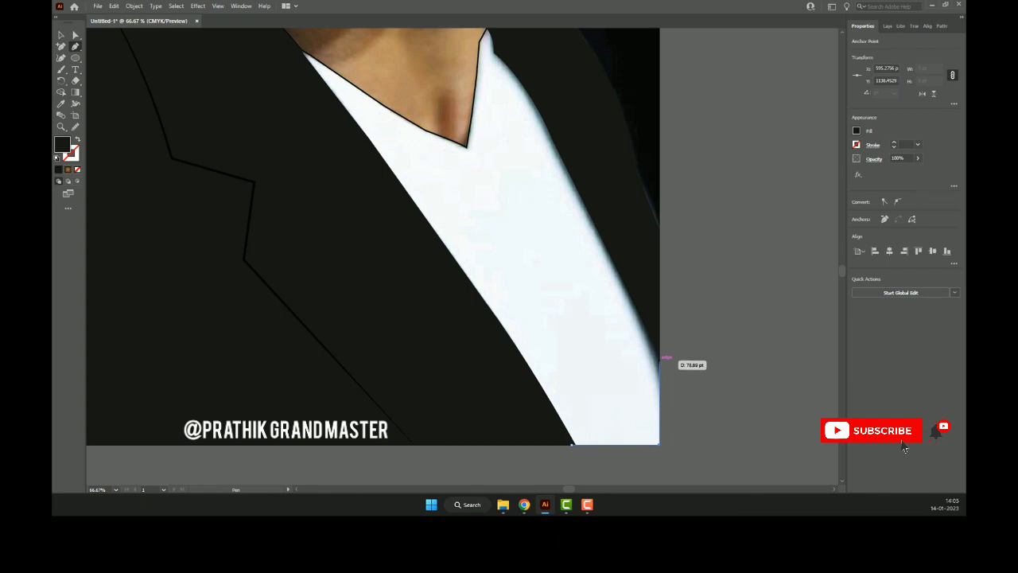
pyautogui.click(611, 213)
pyautogui.scroll(3, 611, 213)
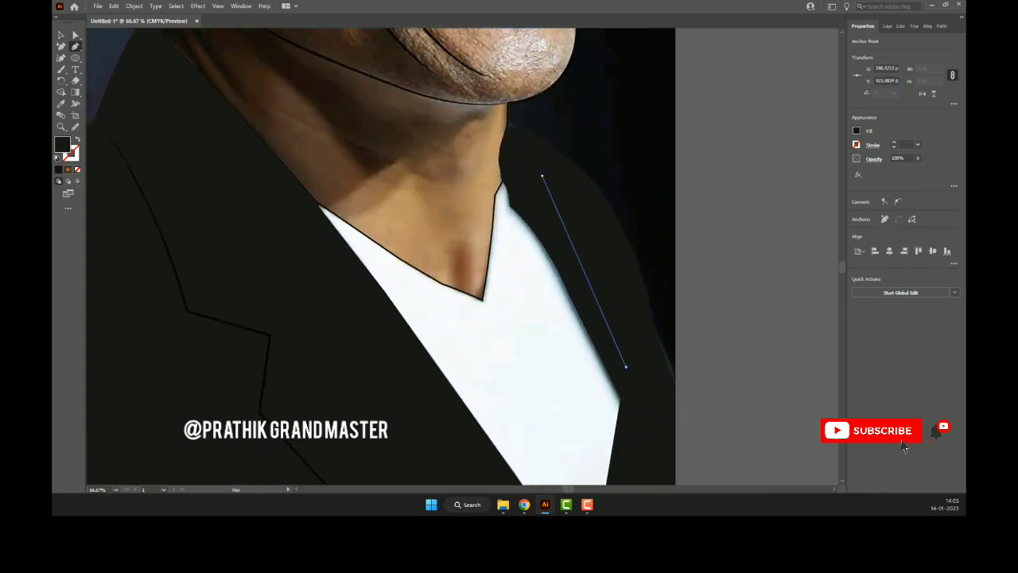
pyautogui.click(541, 175)
pyautogui.scroll(3, 513, 171)
pyautogui.click(536, 135)
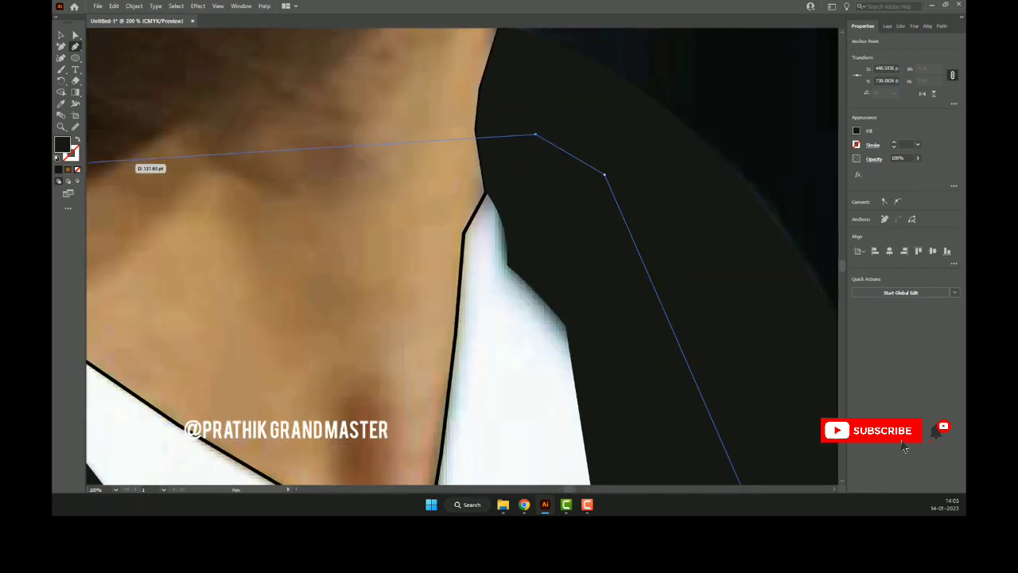
# - Continue the shirt outline through the neckline corners and down the neck edge
pyautogui.scroll(2, 481, 193)
pyautogui.click(488, 193)
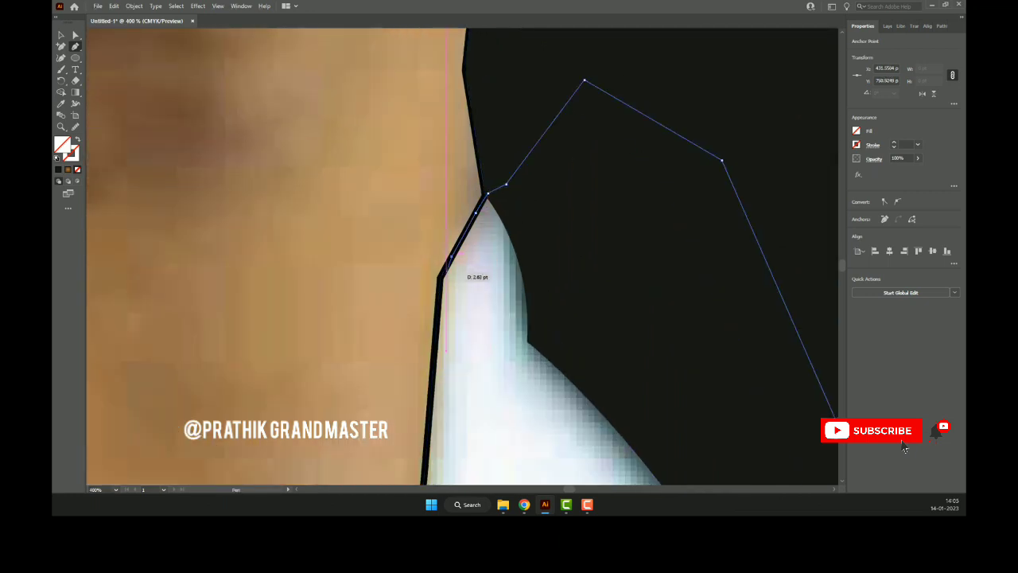
pyautogui.click(440, 276)
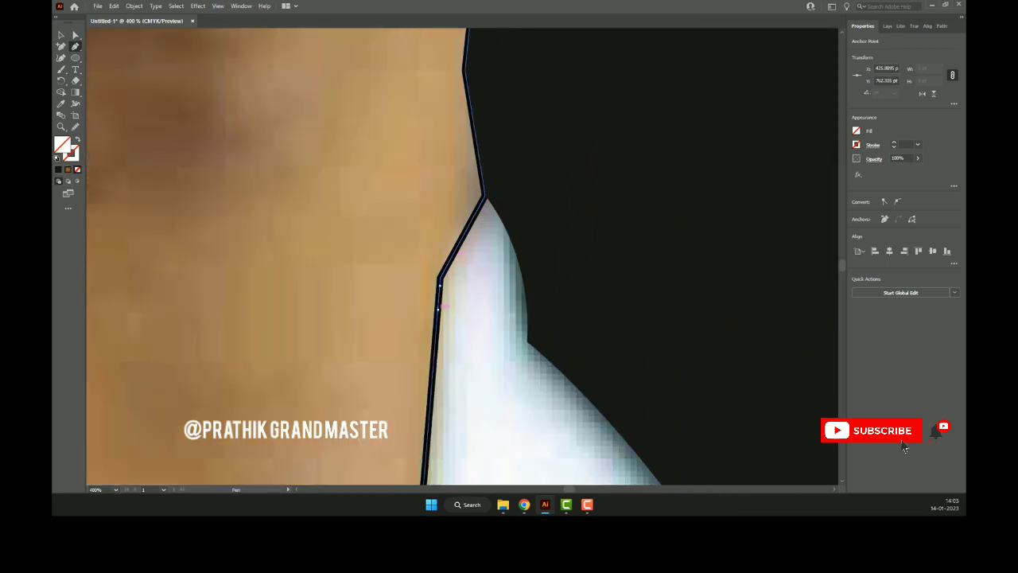
pyautogui.scroll(-5, 443, 305)
pyautogui.click(467, 194)
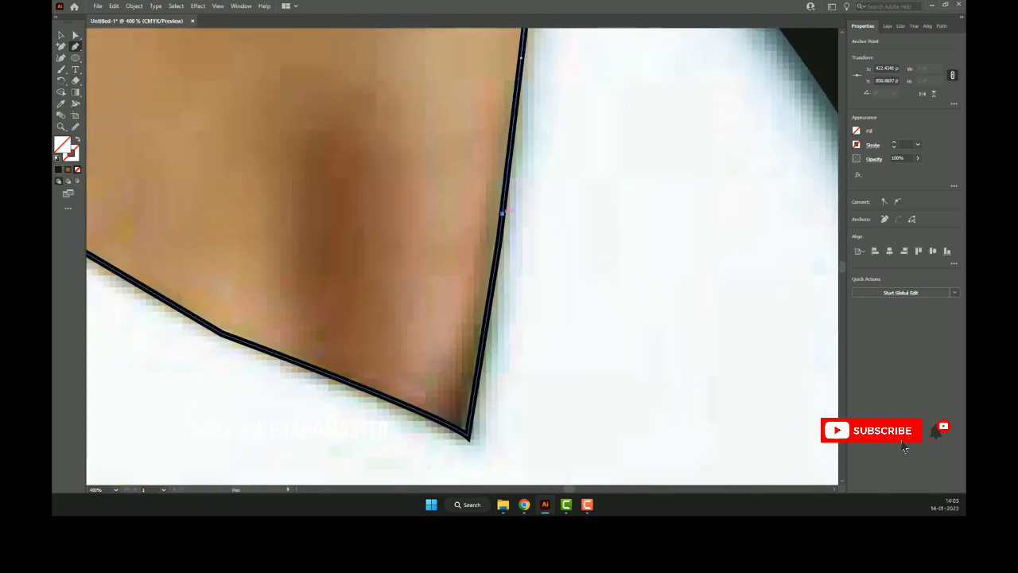
pyautogui.click(478, 397)
# - Adjust the neckline anchors and add points down the jacket edge to the shirt's bottom
pyautogui.keyDown('ctrl'); pyautogui.click(469, 429); pyautogui.keyUp('ctrl')
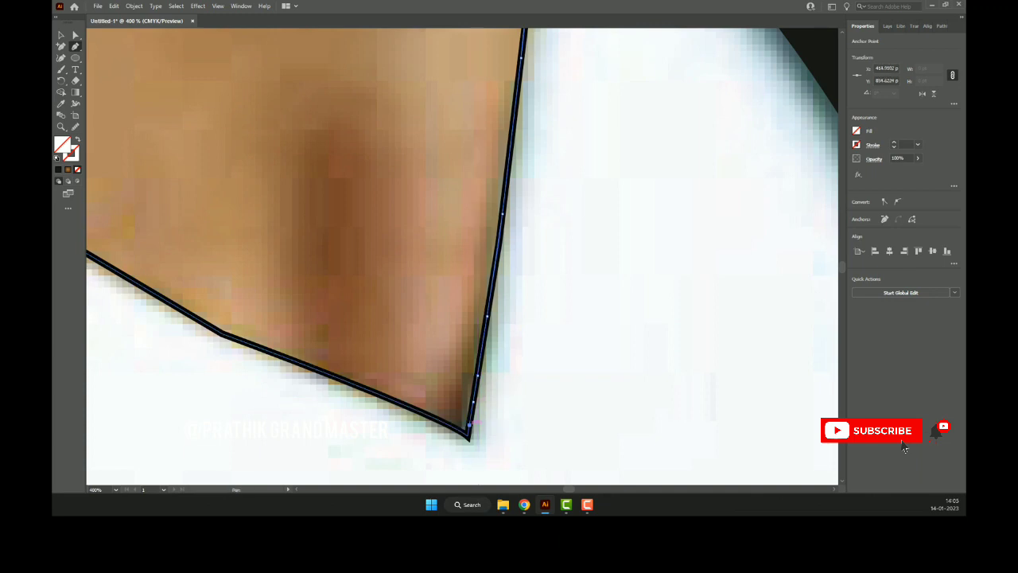
pyautogui.moveTo(470, 424); pyautogui.dragTo(434, 413)
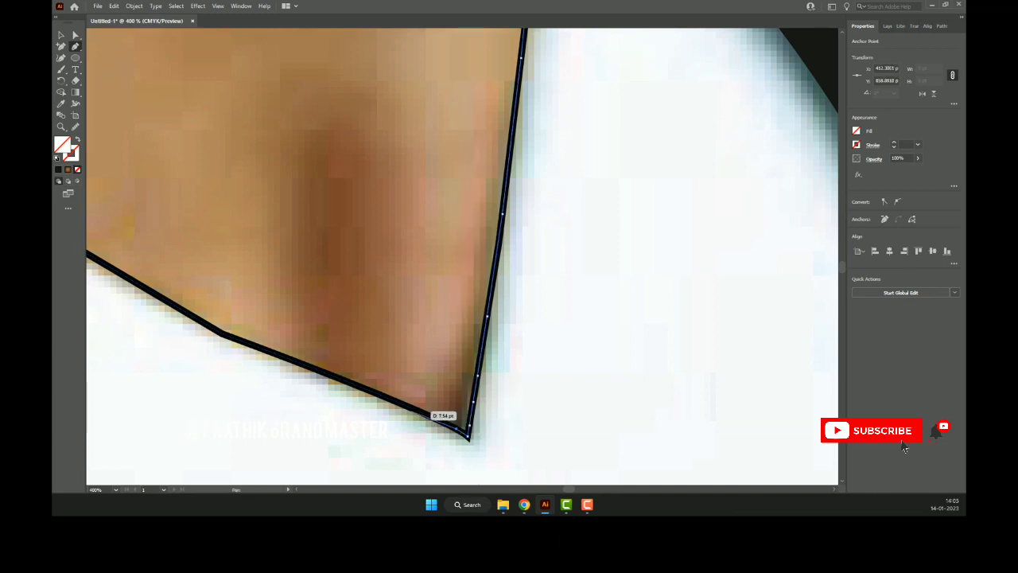
pyautogui.moveTo(433, 413)
pyautogui.mouseDown()
pyautogui.moveTo(308, 364)
pyautogui.moveTo(549, 371)
pyautogui.moveTo(337, 261)
pyautogui.moveTo(487, 341)
pyautogui.mouseUp()
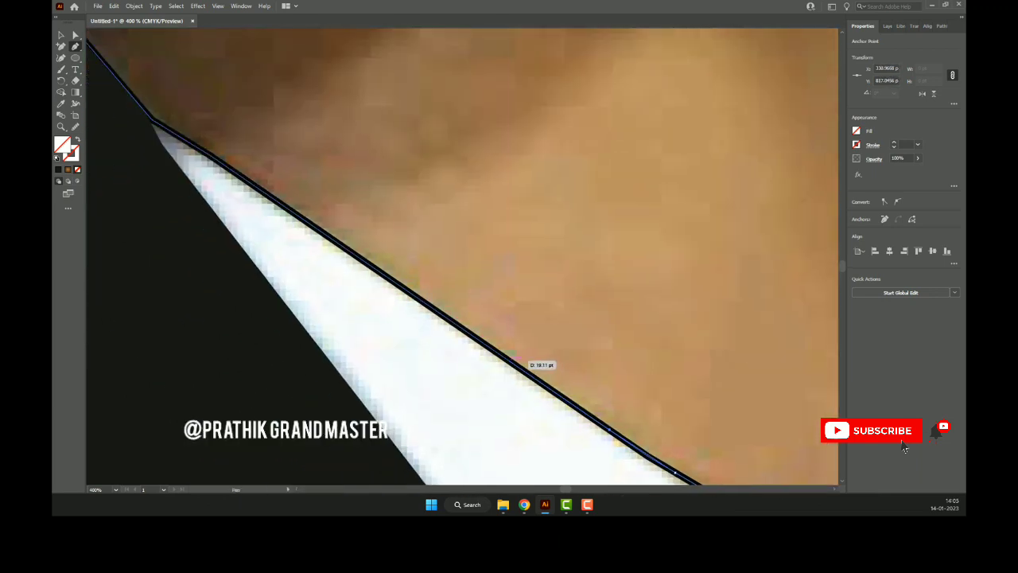
pyautogui.moveTo(461, 318)
pyautogui.mouseDown()
pyautogui.moveTo(473, 329)
pyautogui.moveTo(362, 246)
pyautogui.moveTo(482, 315)
pyautogui.moveTo(328, 227)
pyautogui.mouseUp()
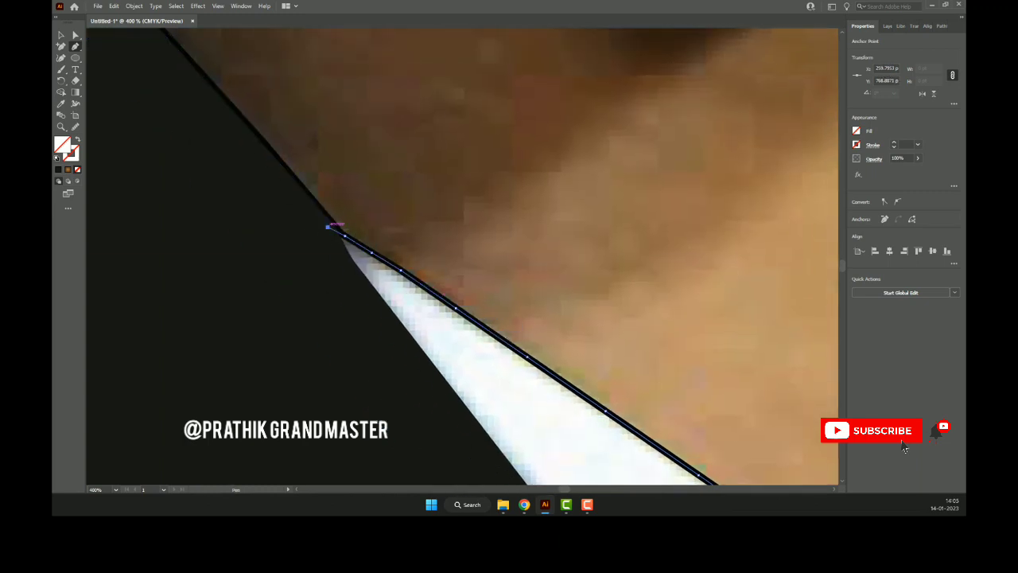
pyautogui.scroll(-2, 304, 291)
pyautogui.scroll(-2, 305, 291)
pyautogui.scroll(-2, 304, 291)
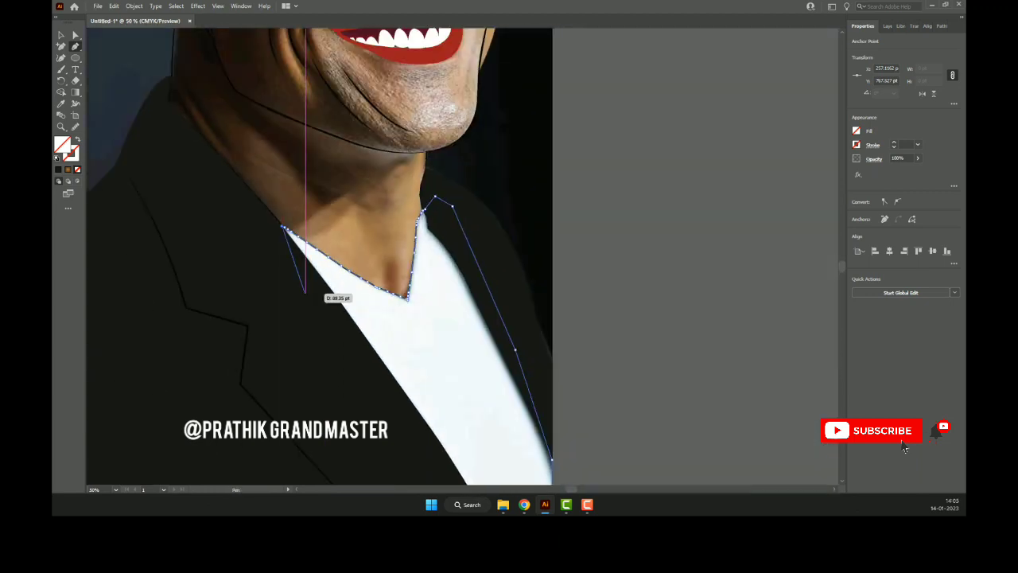
pyautogui.scroll(-2, 304, 291)
pyautogui.click(295, 319)
pyautogui.click(341, 359)
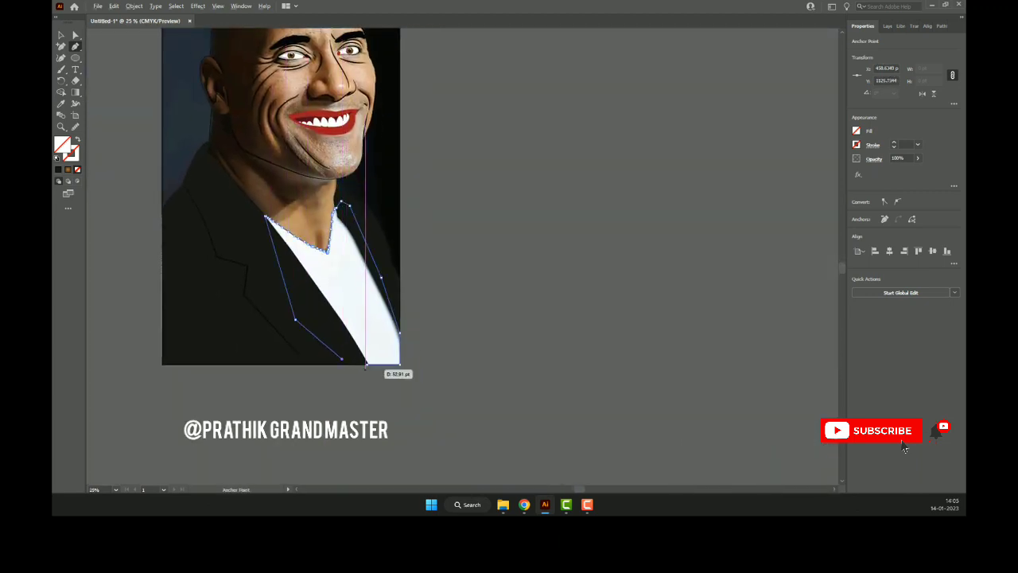
pyautogui.scroll(2, 366, 365)
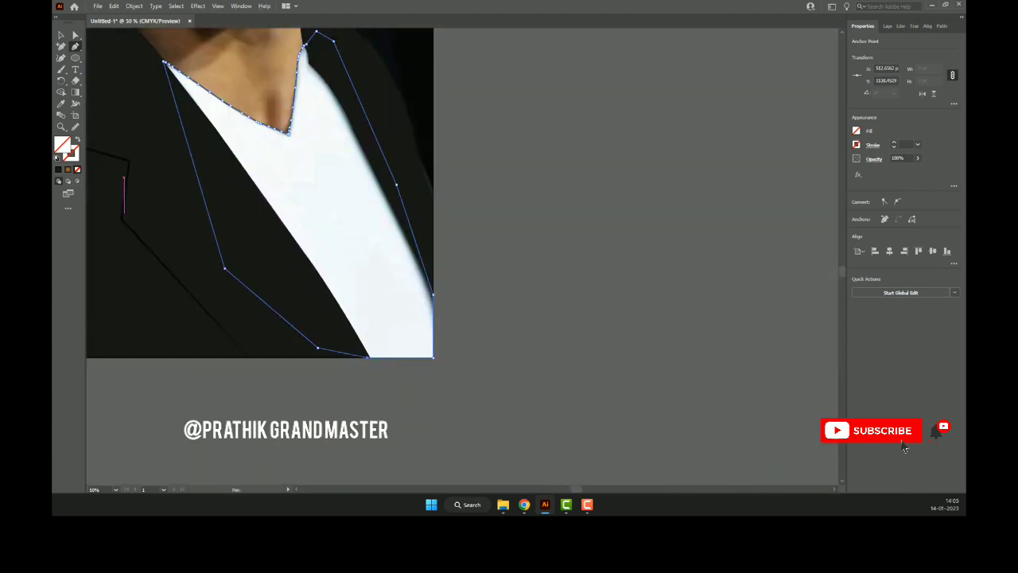
# - Fill the shirt shape white (FFFFFF) and send it behind the jacket
pyautogui.doubleClick(62, 144)
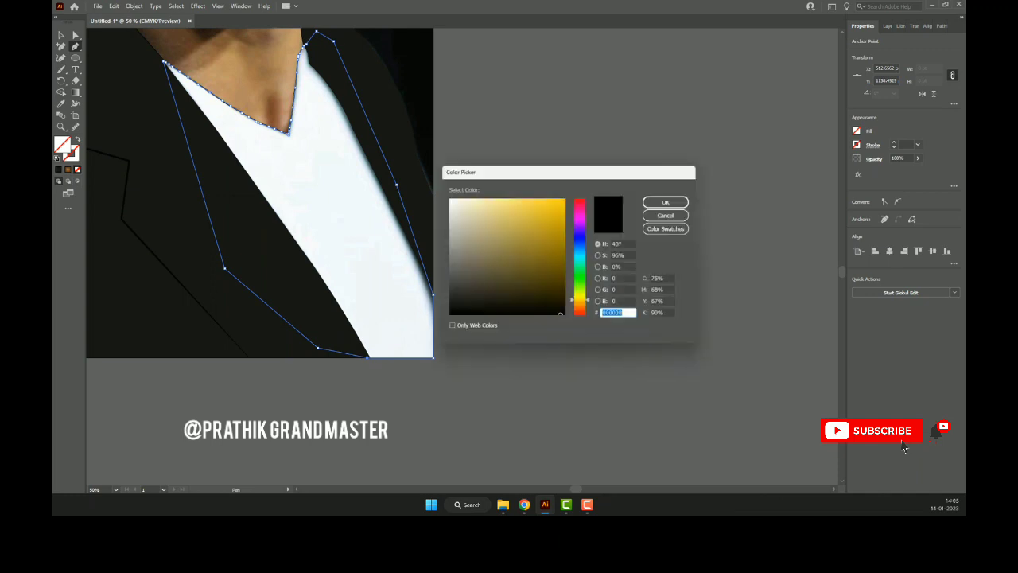
pyautogui.write('ffffff')
pyautogui.press('Return')
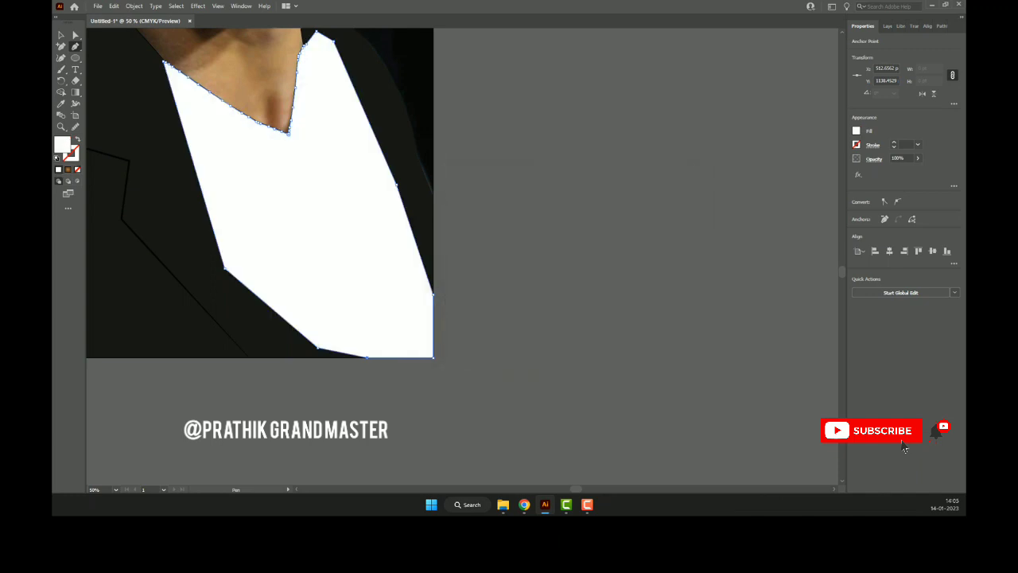
pyautogui.click(61, 35)
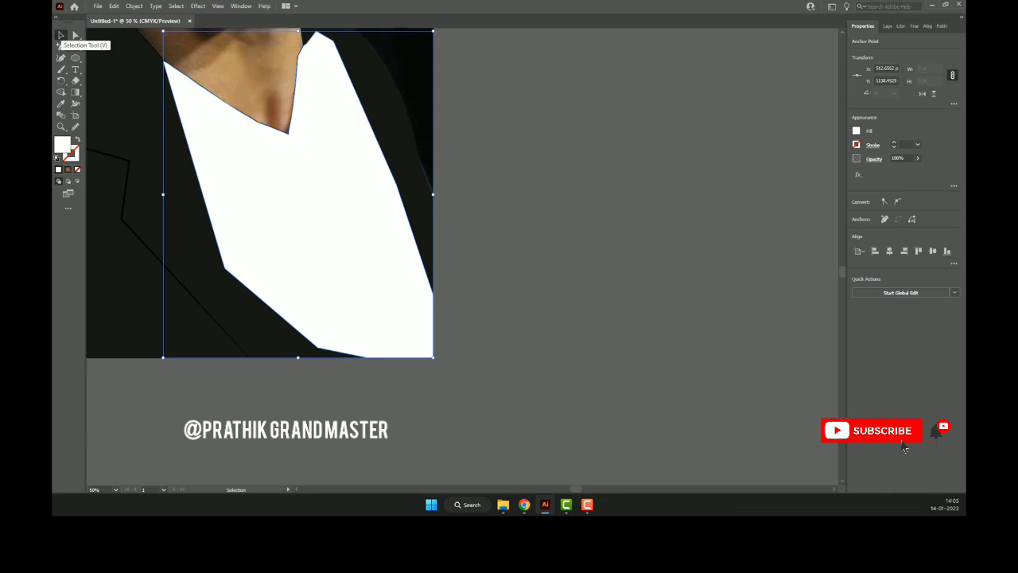
pyautogui.hotkey('ctrl', '[')
pyautogui.hotkey('ctrl', 'shift', 'a')
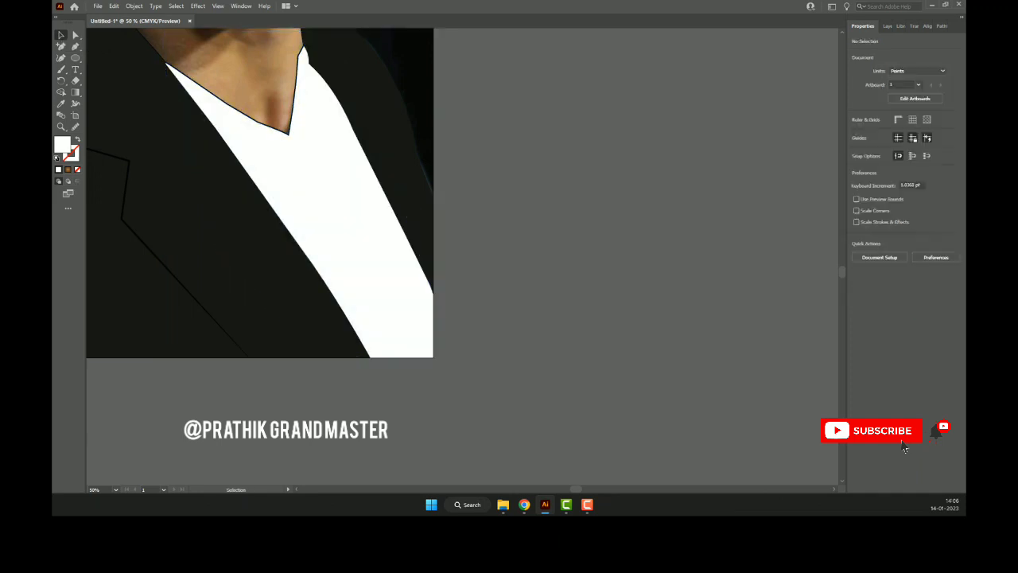
pyautogui.hotkey('ctrl', '-')
pyautogui.hotkey('ctrl', '-')
pyautogui.scroll(4, 348, 254)
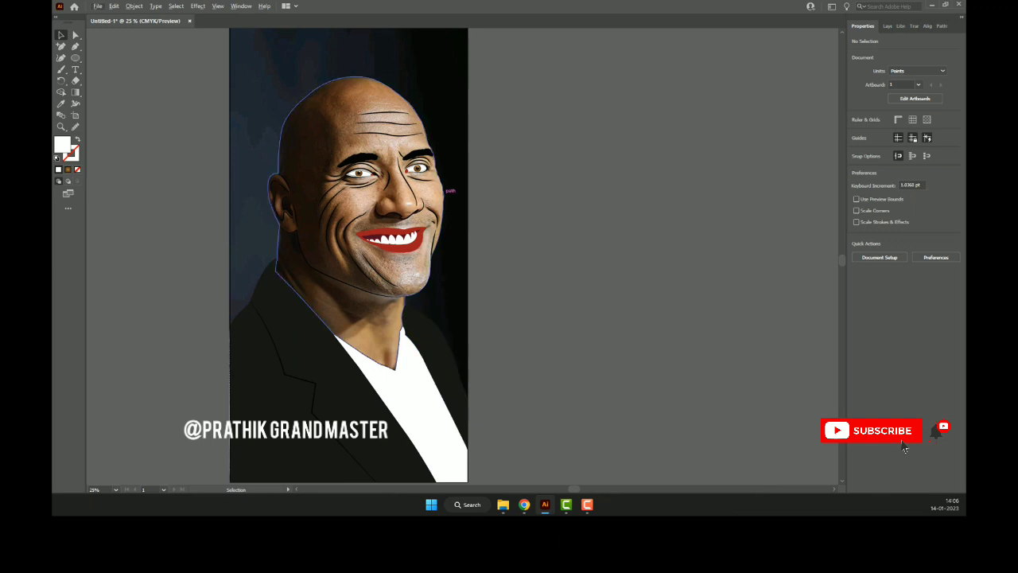
pyautogui.click(354, 199)
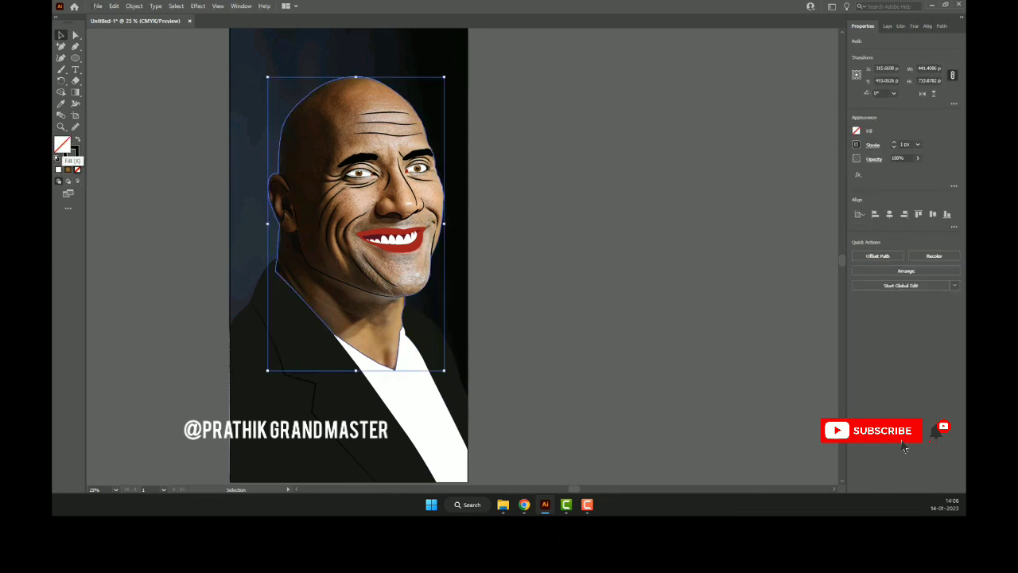
pyautogui.press('i')
pyautogui.click(350, 128)
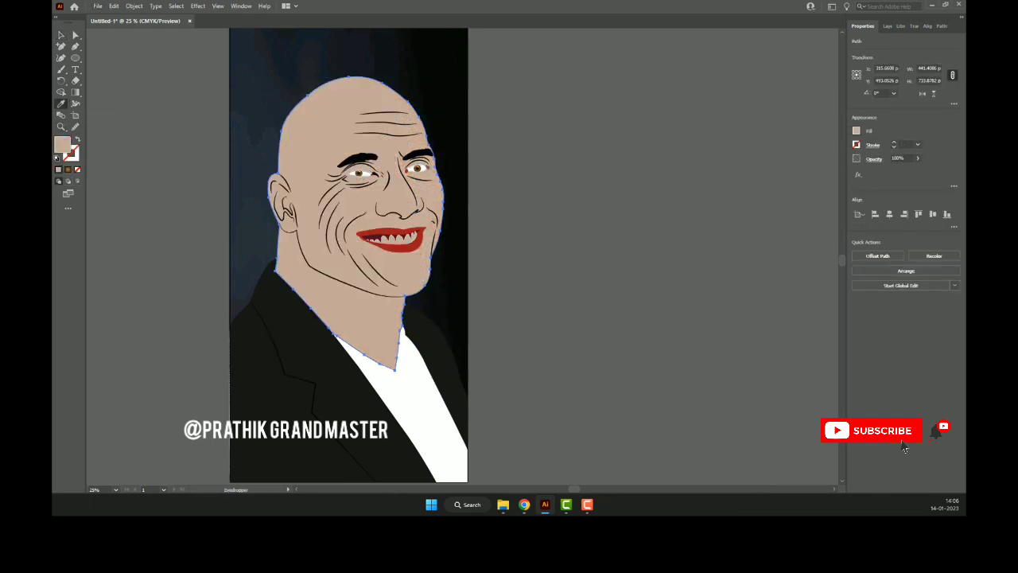
pyautogui.hotkey('ctrl', 'z')
pyautogui.hotkey('ctrl', 'shift', 'z')
pyautogui.hotkey('ctrl', '=')
pyautogui.hotkey('ctrl', '=')
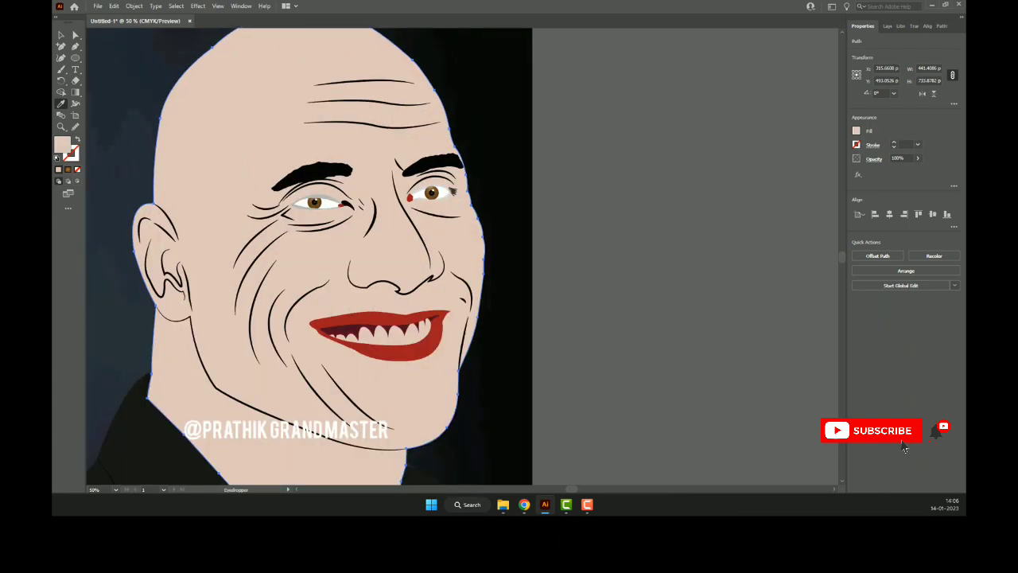
pyautogui.hotkey('ctrl', 'z')
pyautogui.press('v')
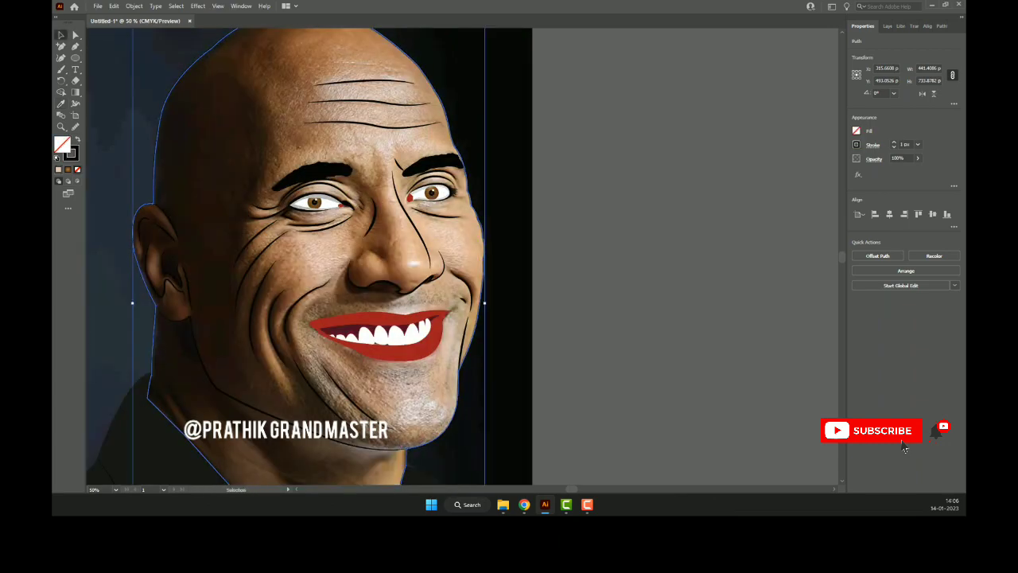
pyautogui.hotkey('ctrl', 'shift', 'a')
pyautogui.scroll(3, 270, 191)
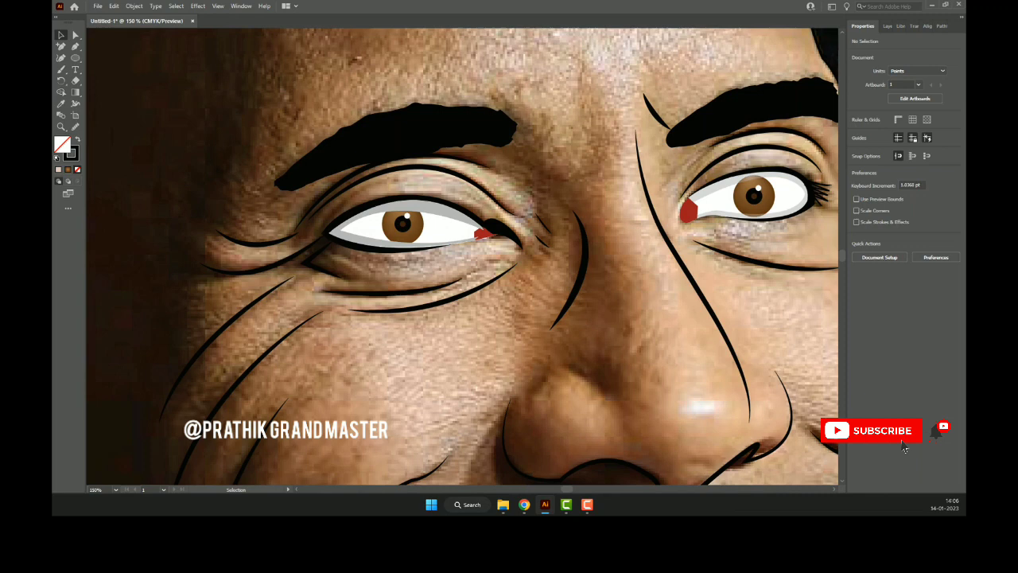
# - Draw a closed curved Pen path around the left eye
pyautogui.click(485, 221)
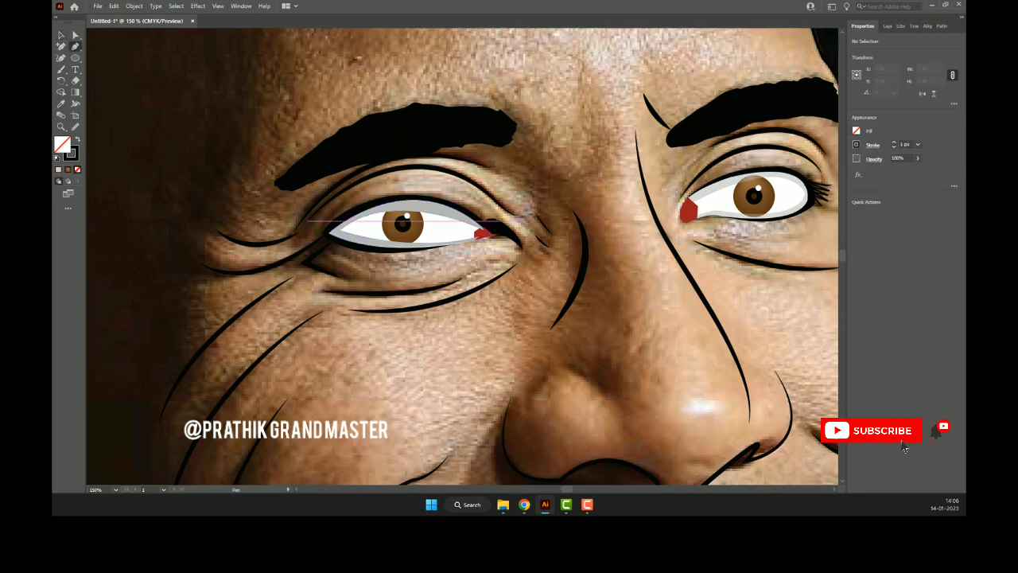
pyautogui.moveTo(404, 224); pyautogui.dragTo(382, 185)
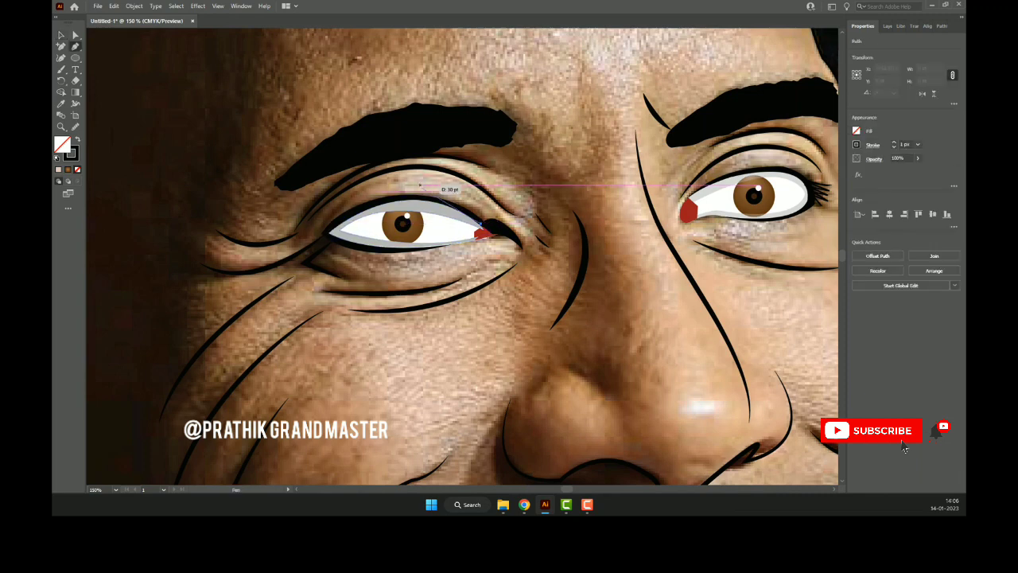
pyautogui.moveTo(314, 184); pyautogui.dragTo(274, 201)
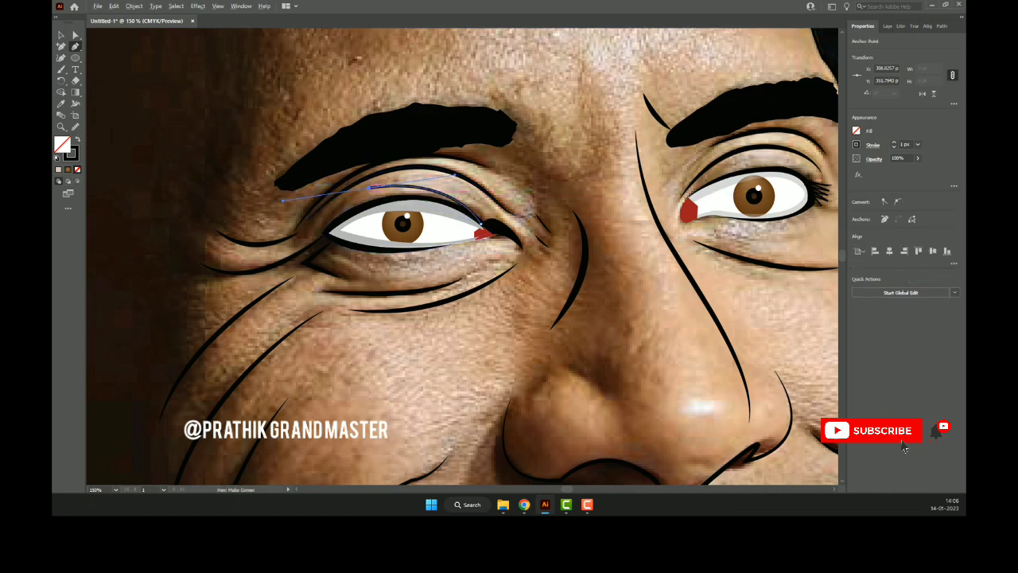
pyautogui.moveTo(321, 233)
pyautogui.mouseDown()
pyautogui.moveTo(321, 267)
pyautogui.moveTo(304, 272)
pyautogui.mouseUp()
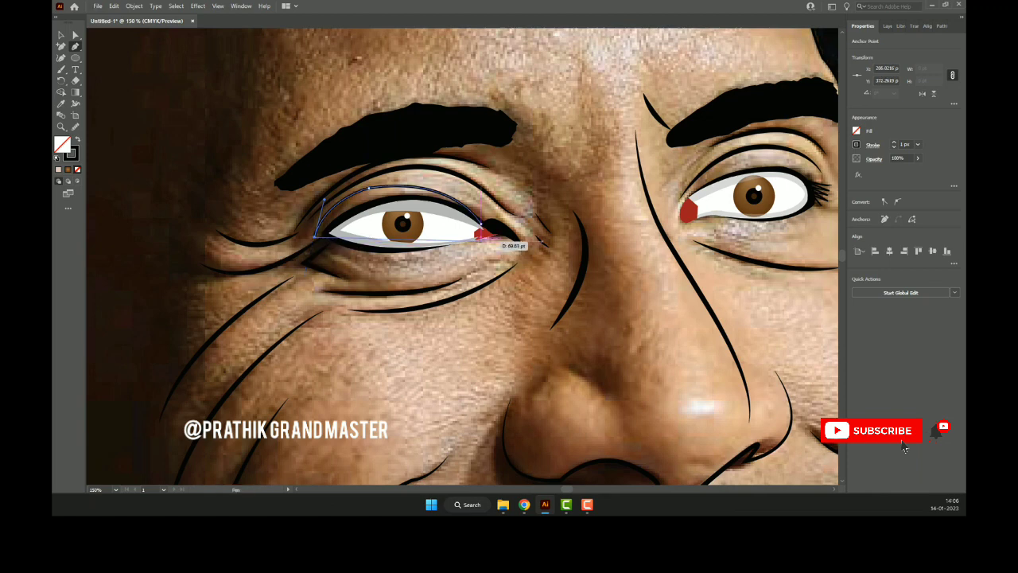
pyautogui.moveTo(481, 233)
pyautogui.mouseDown()
pyautogui.moveTo(556, 197)
pyautogui.moveTo(491, 224)
pyautogui.mouseUp()
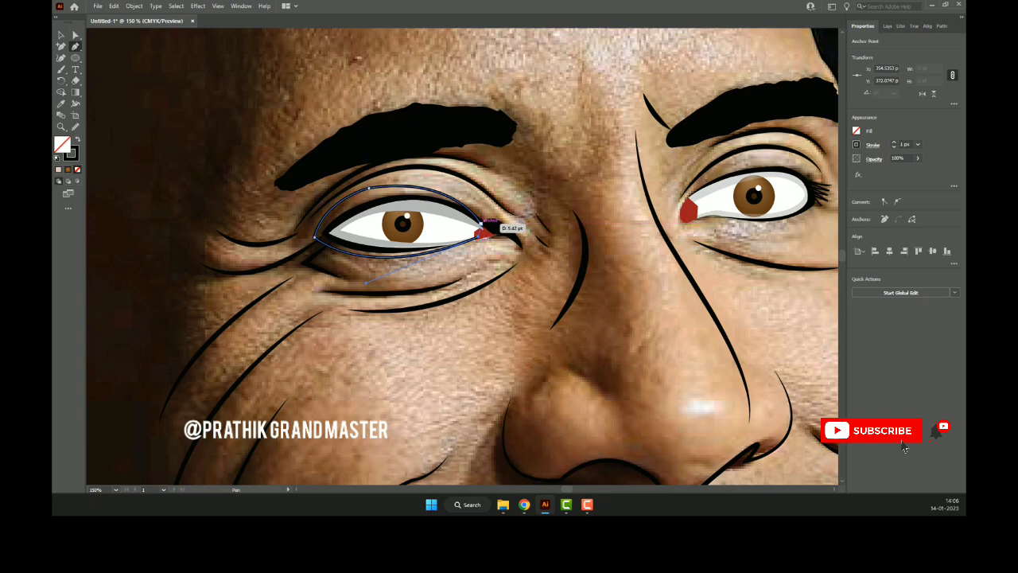
pyautogui.moveTo(492, 224); pyautogui.dragTo(486, 230)
# - Give the eye shape a solid black fill with no stroke and send it behind the eyeball
pyautogui.press('x')
pyautogui.press('/')
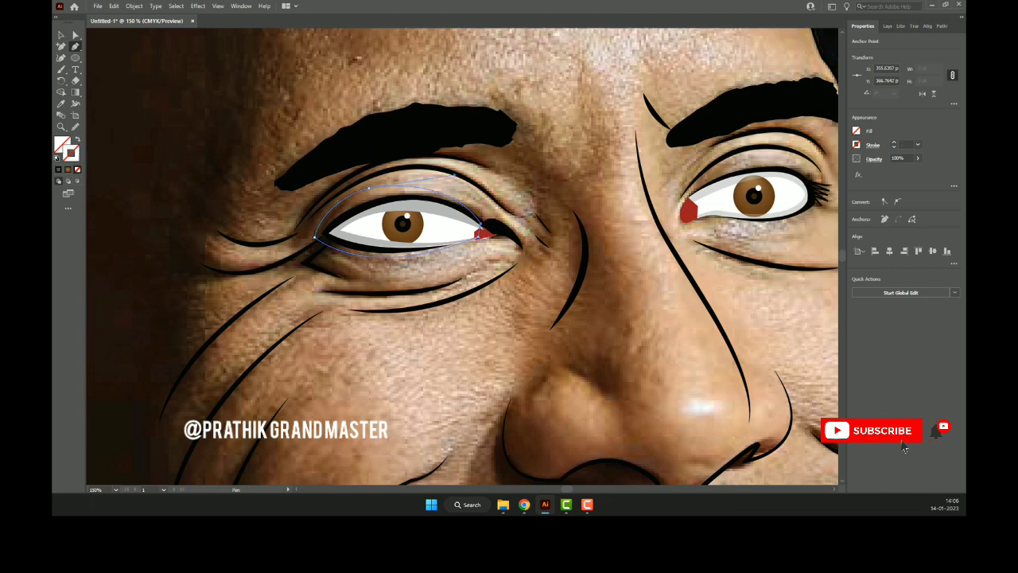
pyautogui.hotkey('shift', 'x')
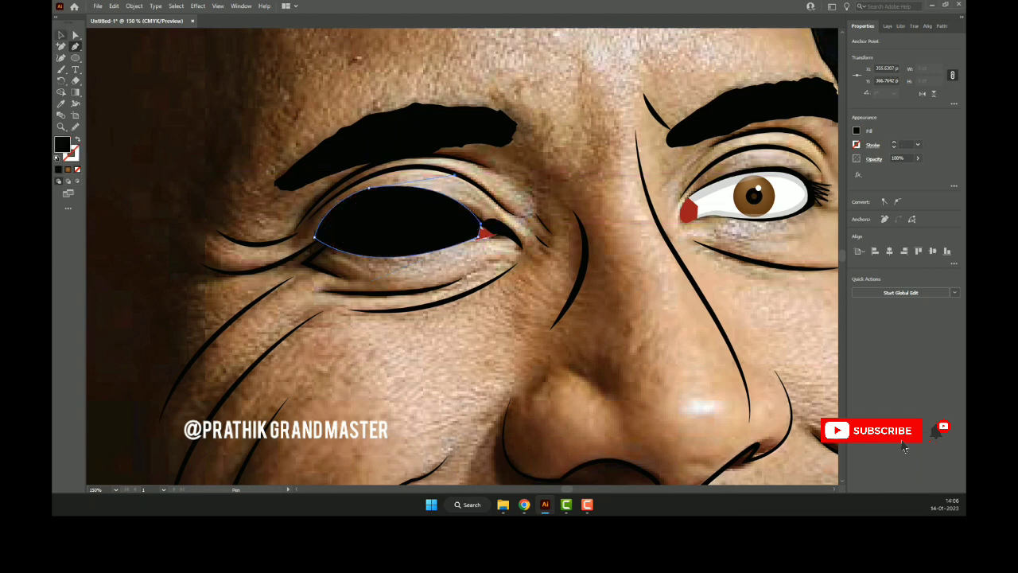
pyautogui.press('v')
pyautogui.hotkey('ctrl', 'shift', '[')
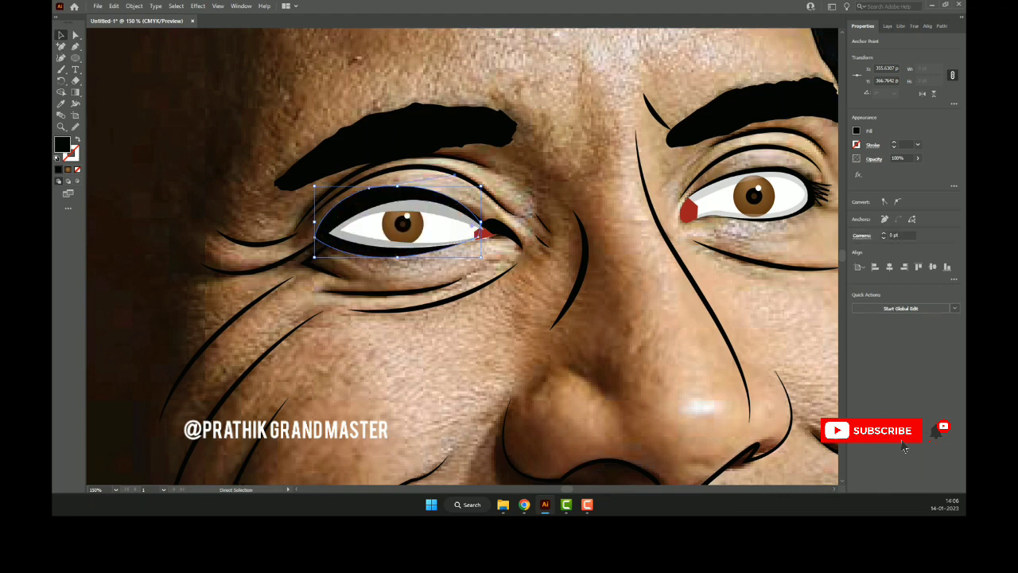
pyautogui.press('v')
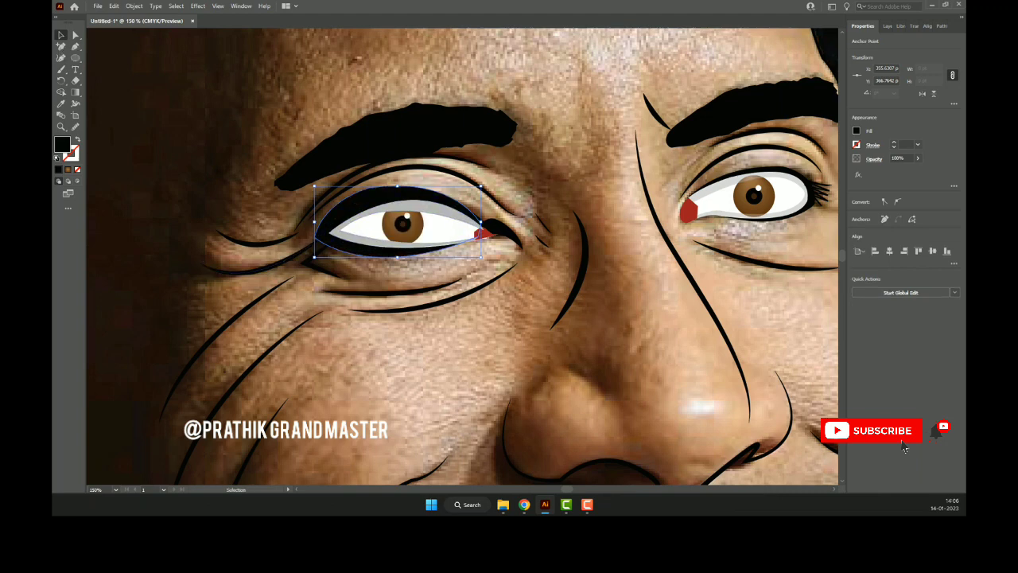
pyautogui.press('n')
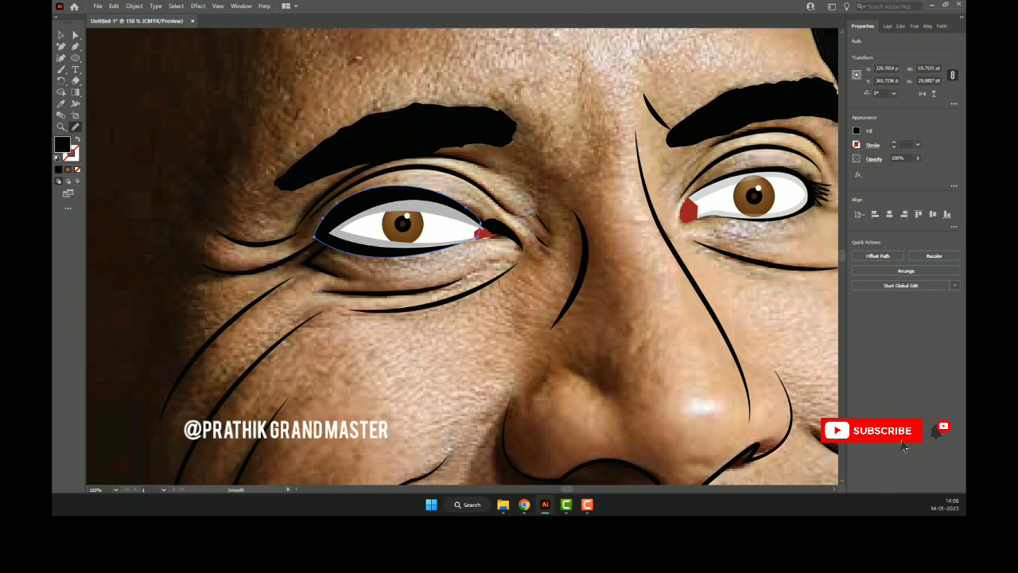
pyautogui.press('v')
pyautogui.click(253, 253)
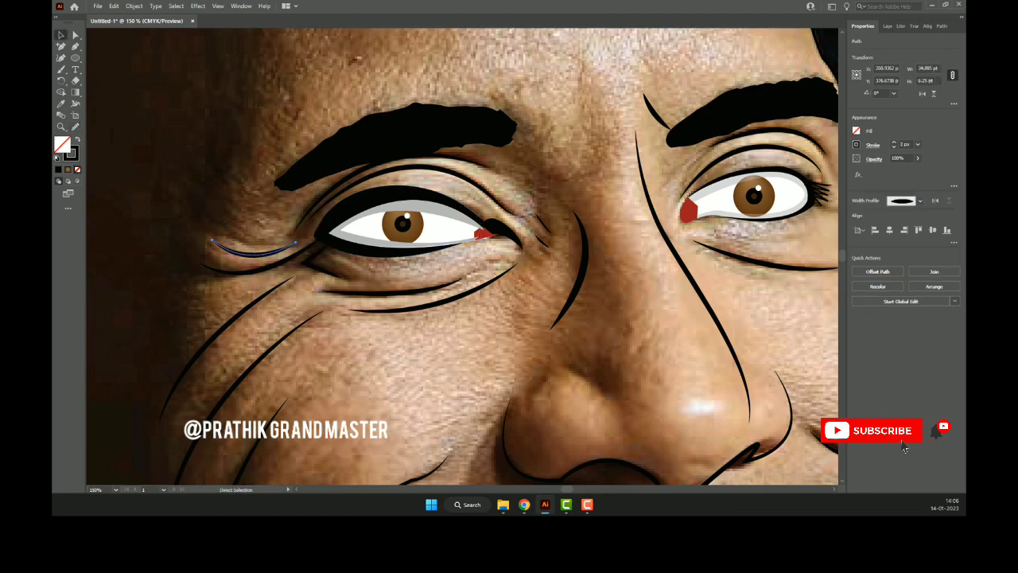
pyautogui.hotkey('ctrl', 'shift', 'a')
pyautogui.hotkey('ctrl', '-')
pyautogui.hotkey('ctrl', '-')
pyautogui.hotkey('ctrl', '-')
# - Zoom in on the other eye and draw a closed Pen outline around it
pyautogui.hotkey('ctrl', '+')
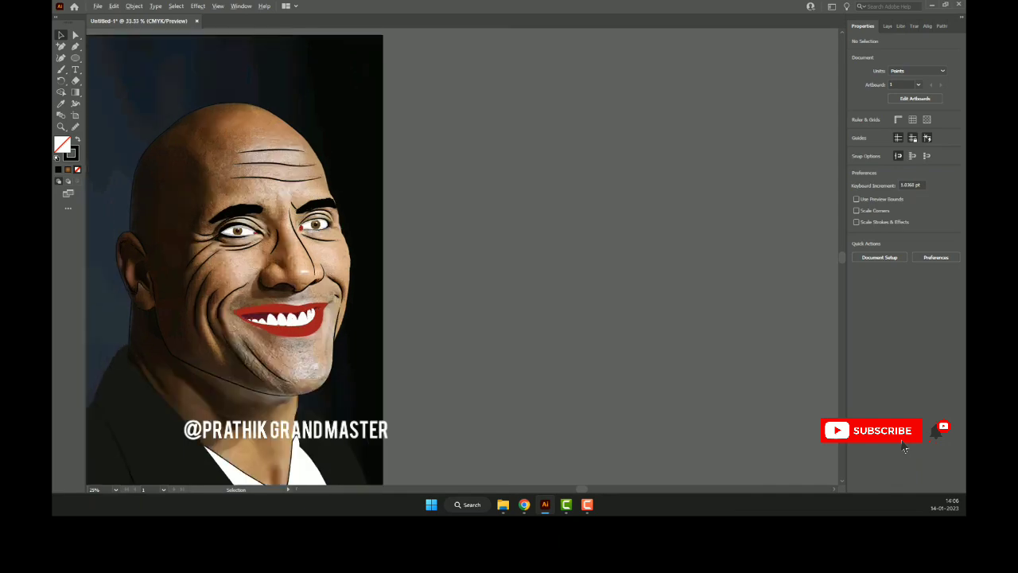
pyautogui.hotkey('ctrl', '+')
pyautogui.hotkey('ctrl', '+')
pyautogui.hotkey('ctrl', '+')
pyautogui.hotkey('ctrl', '+')
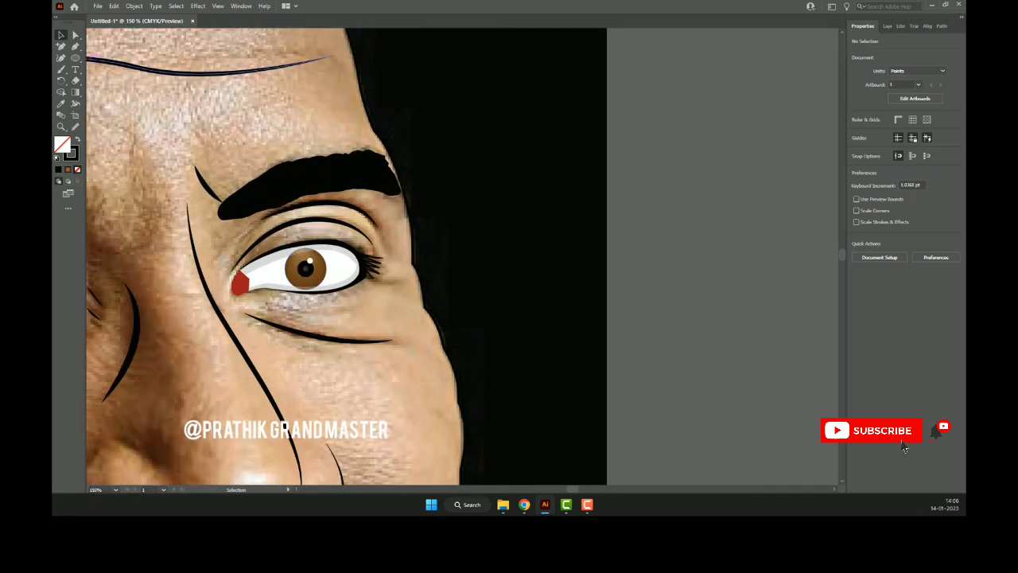
pyautogui.press('p')
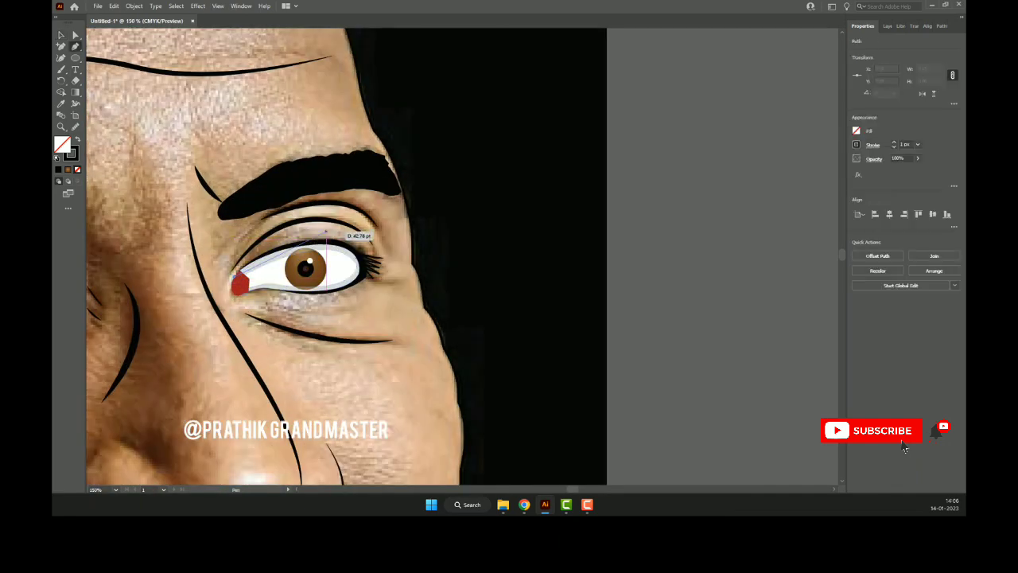
pyautogui.click(241, 272)
pyautogui.moveTo(362, 233)
pyautogui.mouseDown()
pyautogui.moveTo(386, 241)
pyautogui.moveTo(383, 274)
pyautogui.mouseUp()
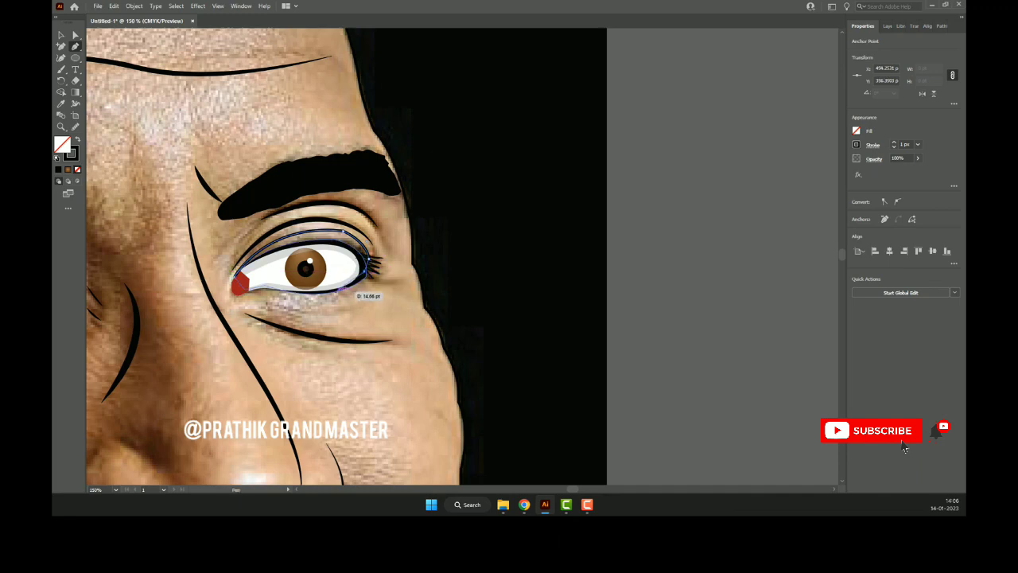
pyautogui.click(239, 280)
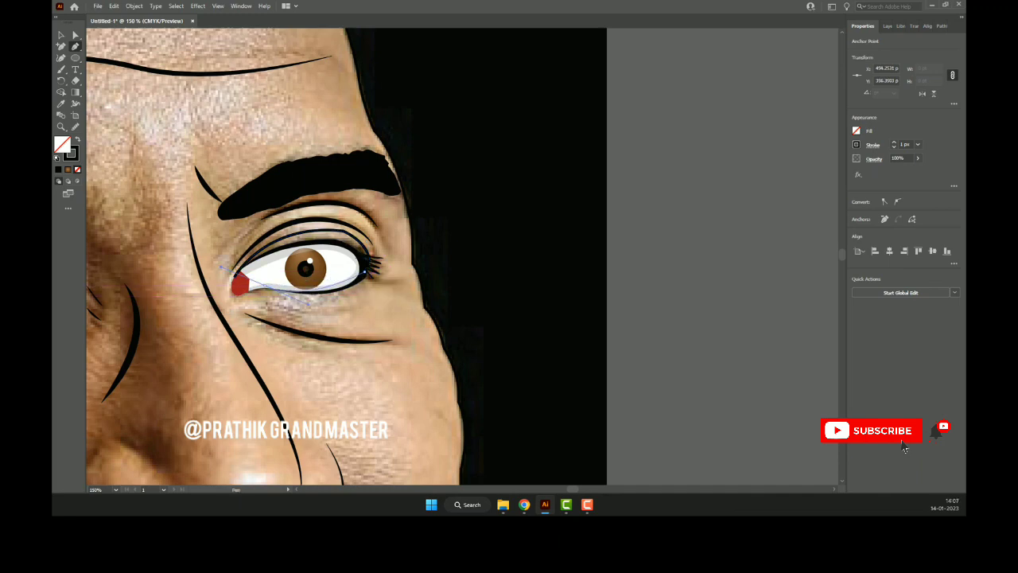
pyautogui.moveTo(347, 313); pyautogui.dragTo(367, 315)
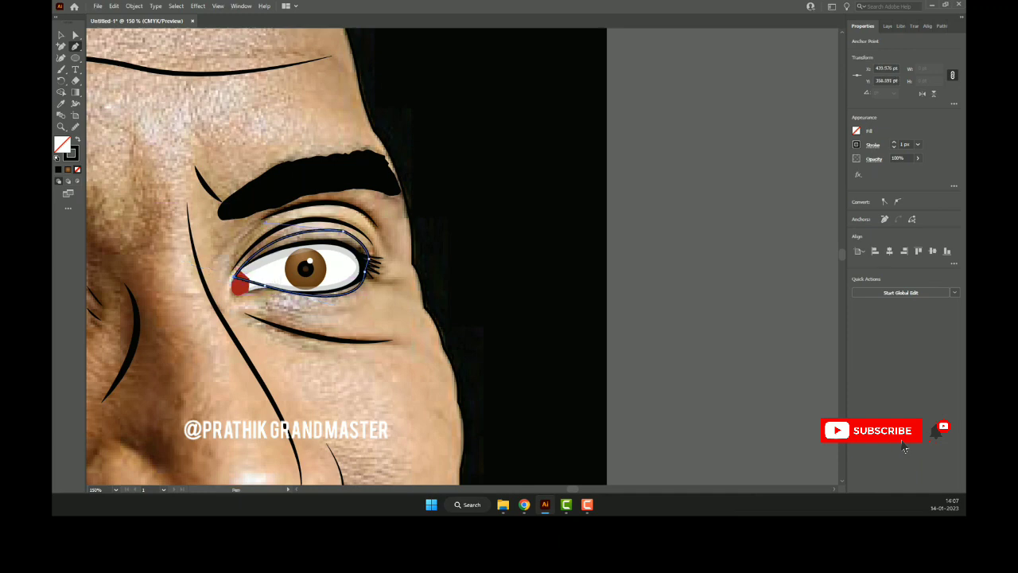
# - Fill it black with no stroke, send it behind the iris, and smooth the upper eyelid
pyautogui.hotkey('shift', 'x')
pyautogui.press('/')
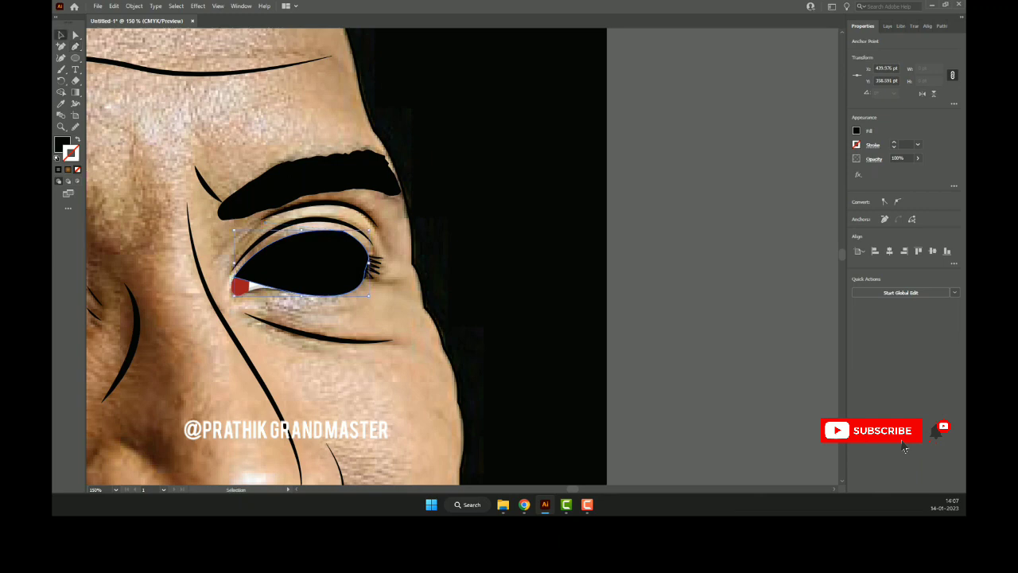
pyautogui.hotkey('ctrl', 'shift', '[')
pyautogui.click(61, 35)
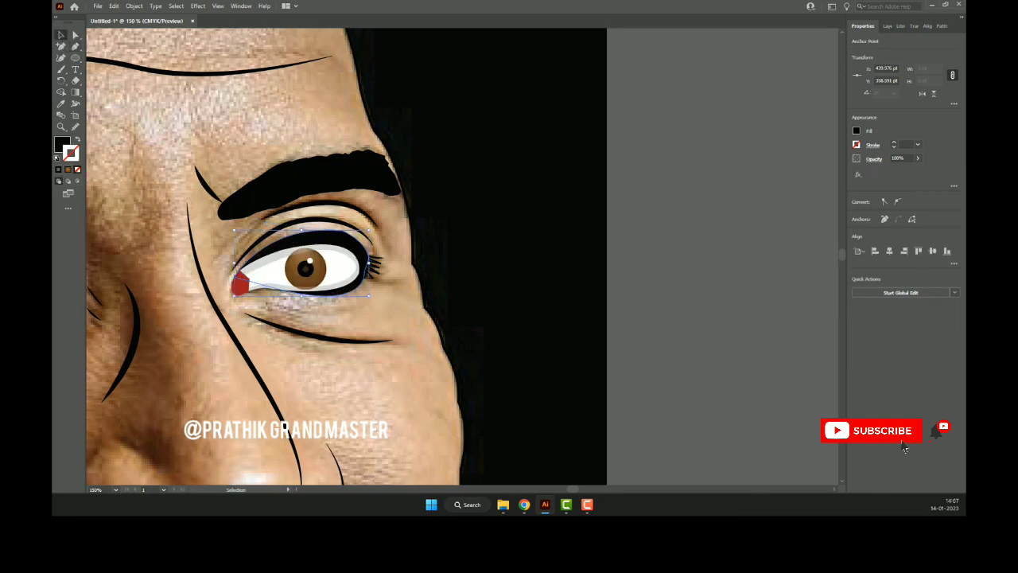
pyautogui.click(76, 126)
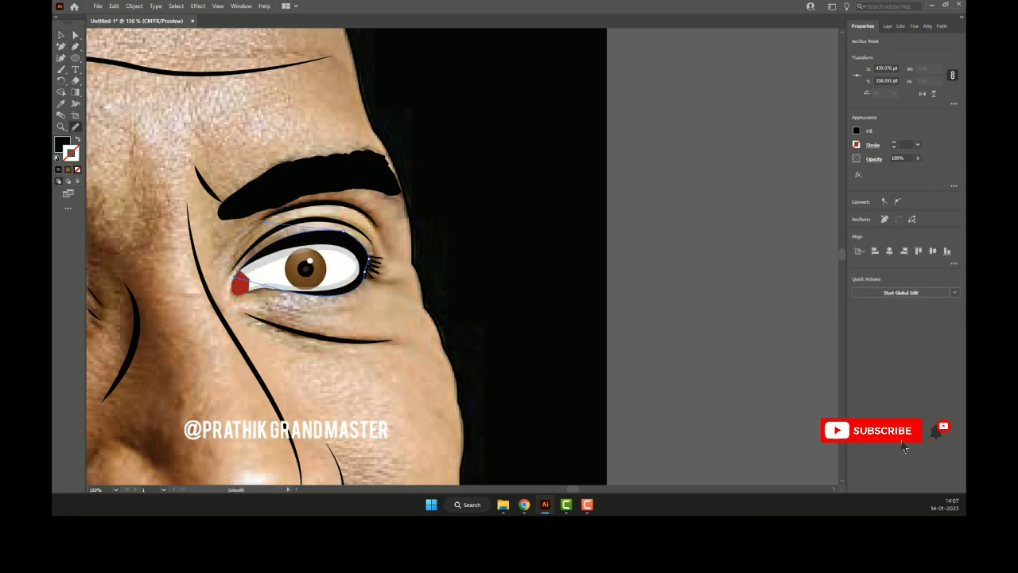
pyautogui.moveTo(254, 263); pyautogui.dragTo(366, 243)
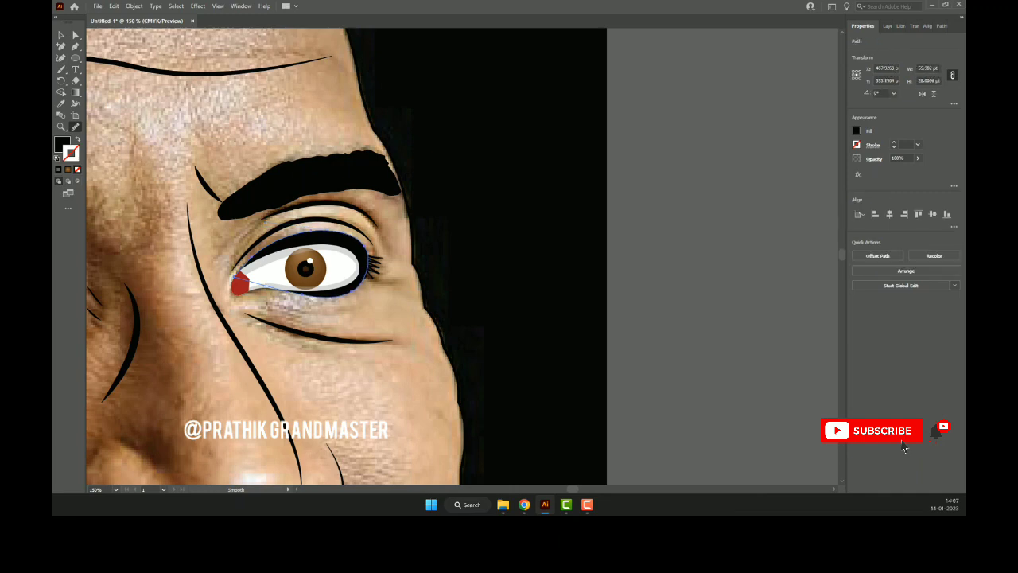
# - Fill the shadow shape on the face's left with a sampled brown skin colour
pyautogui.hotkey('ctrl', '0')
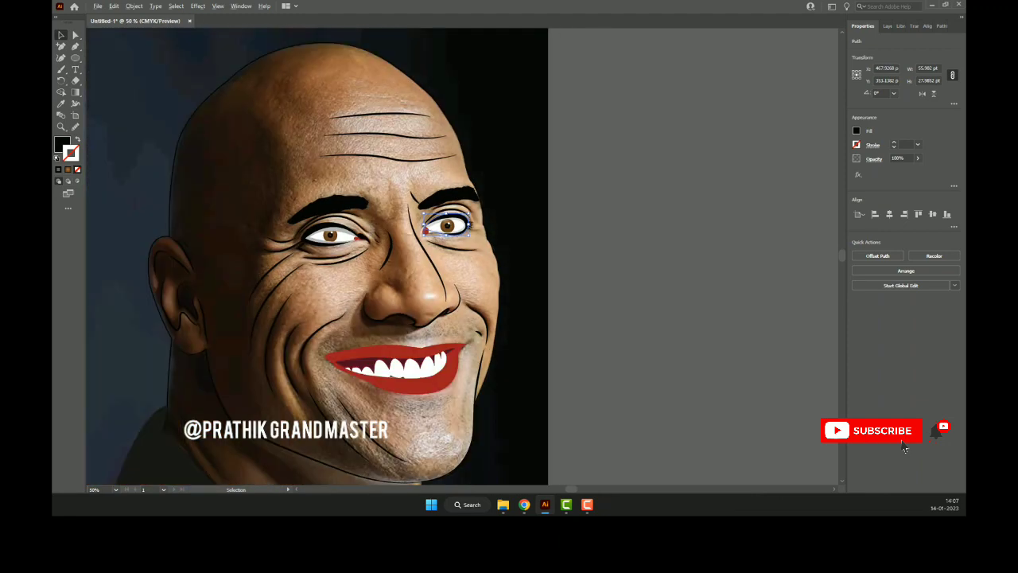
pyautogui.hotkey('ctrl', 'shift', 'a')
pyautogui.scroll(-2, 566, 264)
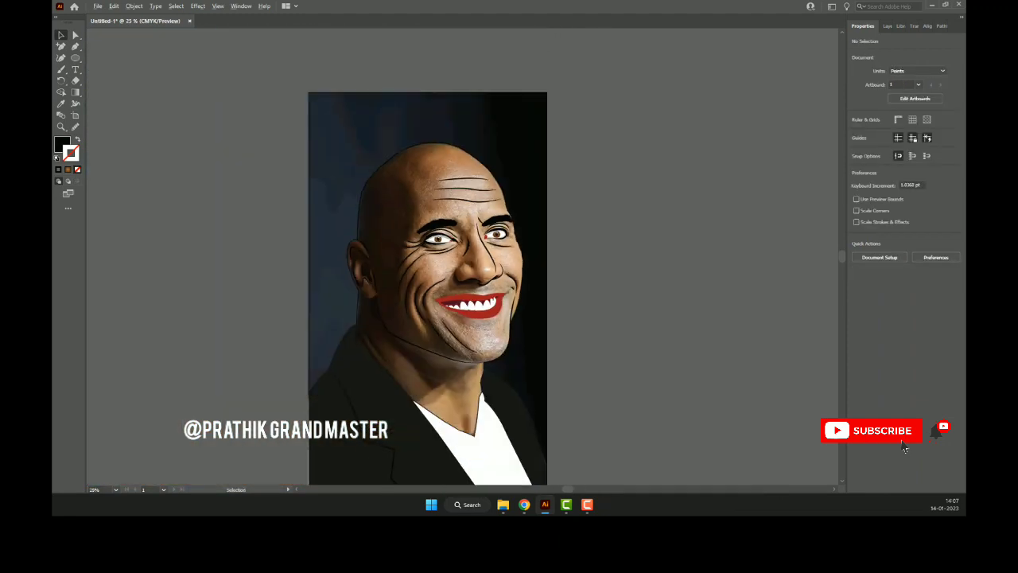
pyautogui.scroll(1, 488, 304)
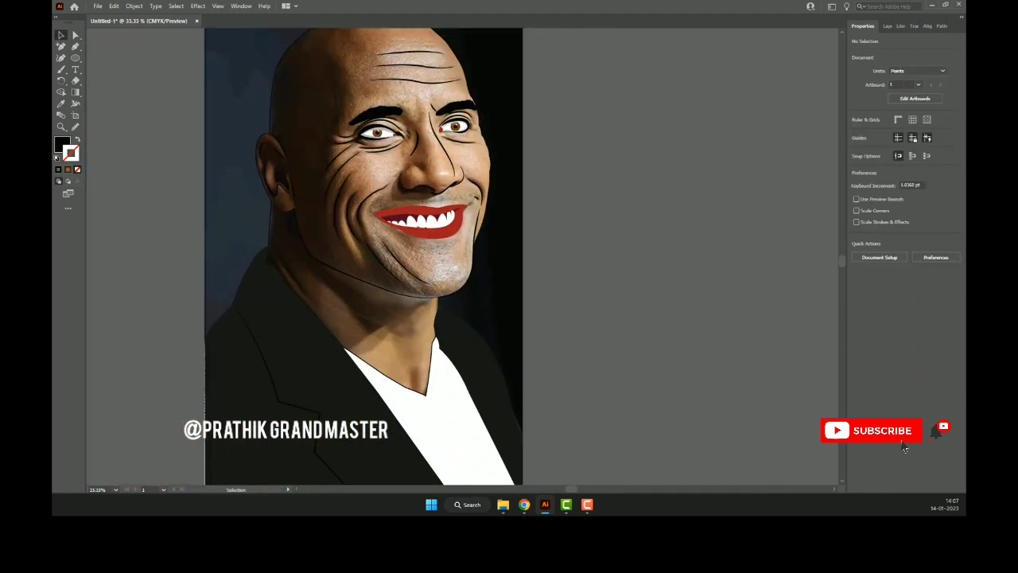
pyautogui.click(267, 255)
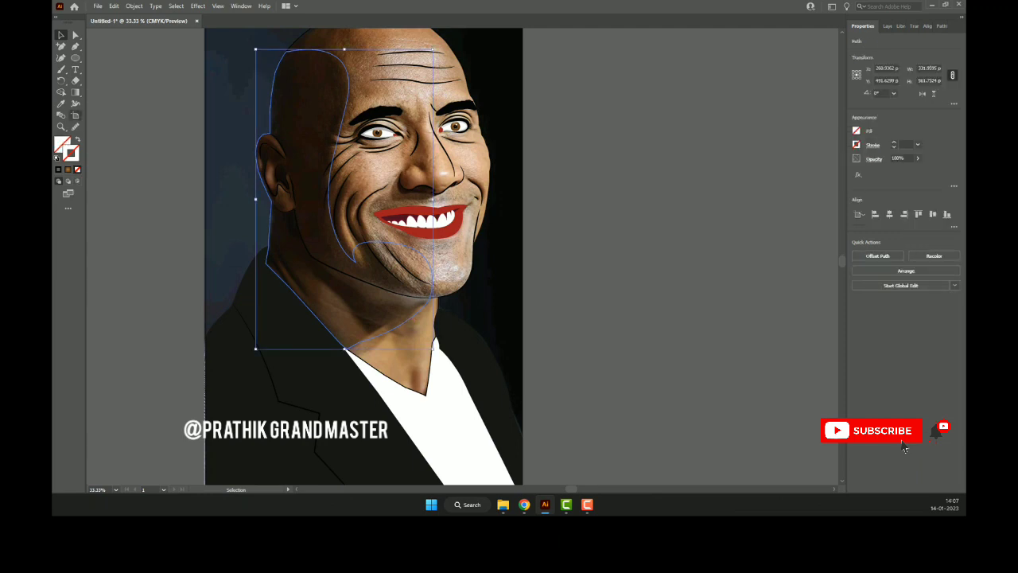
pyautogui.press('i')
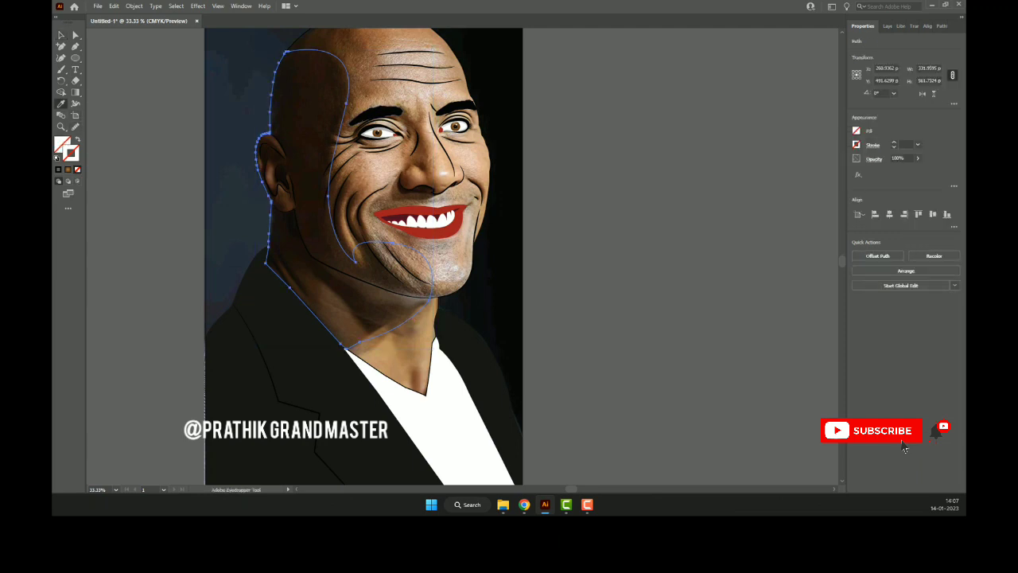
pyautogui.click(405, 79)
pyautogui.press('v')
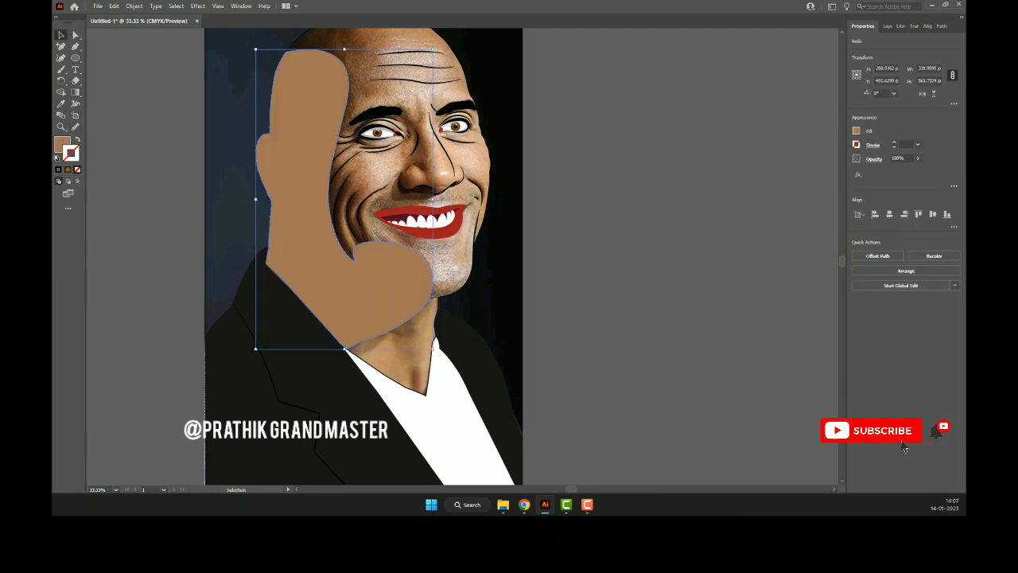
pyautogui.press('a')
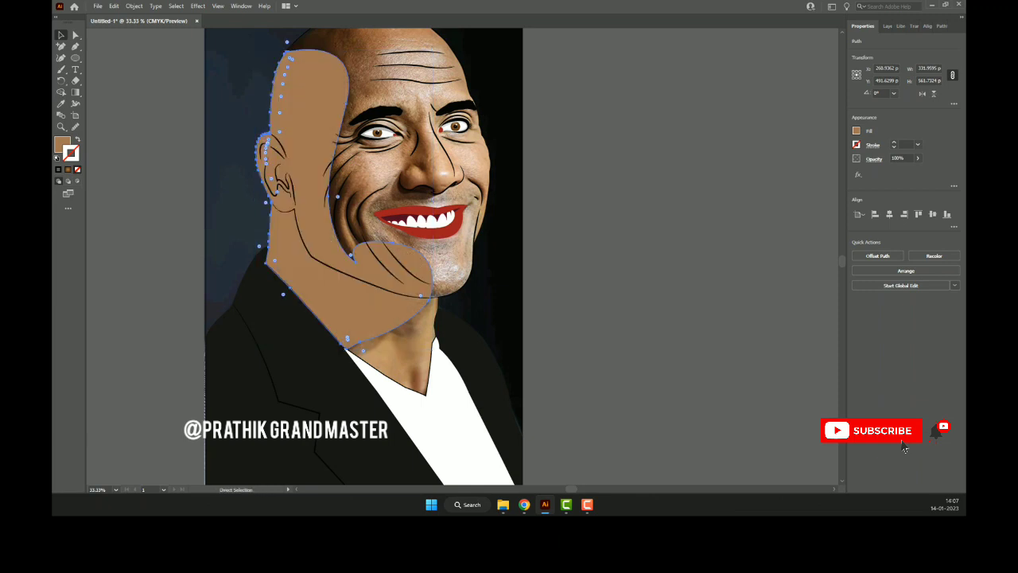
pyautogui.press('v')
pyautogui.hotkey('ctrl', 'shift', 'a')
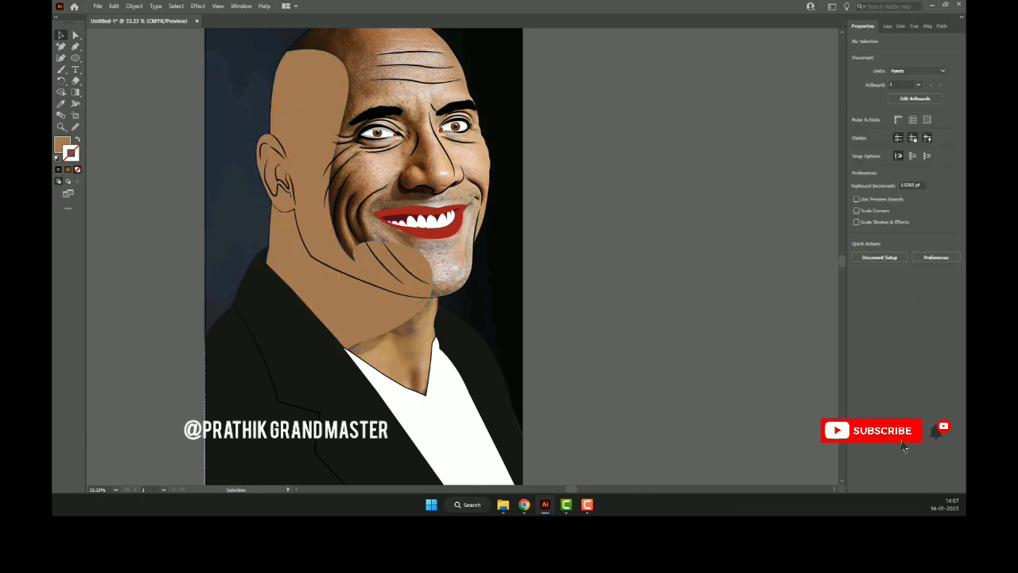
# - Try sampling a dark brown fill onto the face outline, then undo it
pyautogui.hotkey('ctrl', 'a')
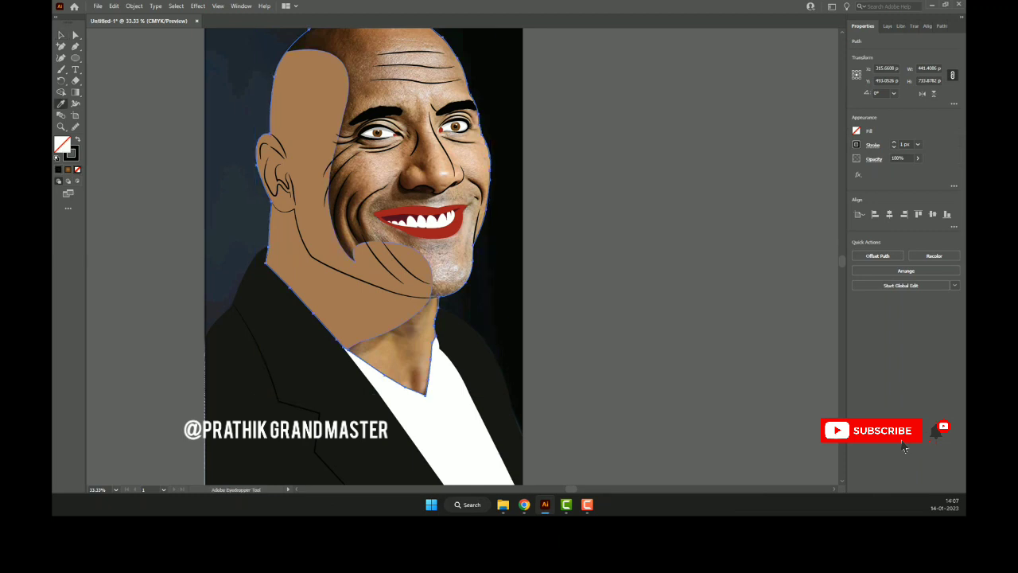
pyautogui.press('i')
pyautogui.hotkey('ctrl', 'z')
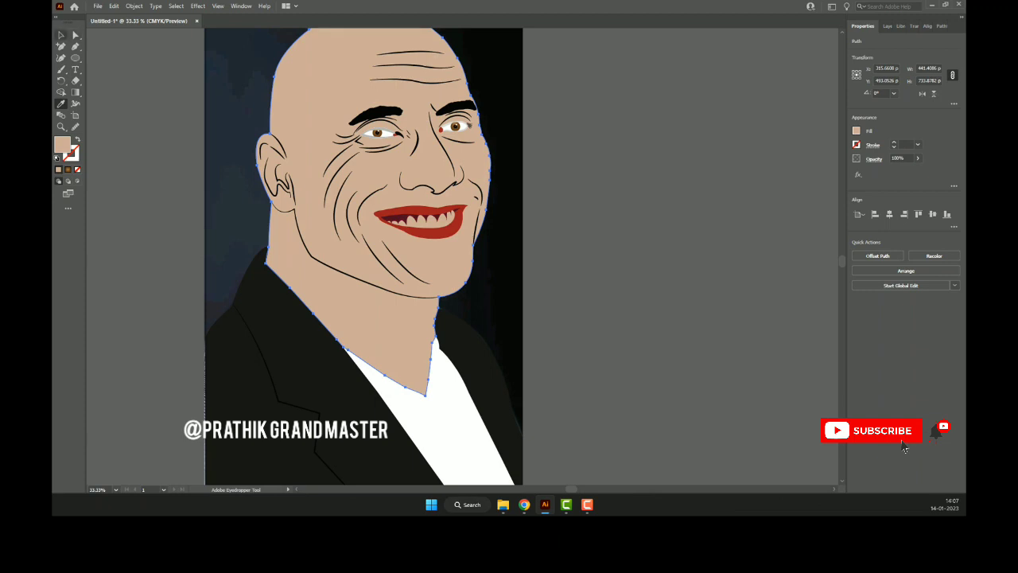
pyautogui.press('v')
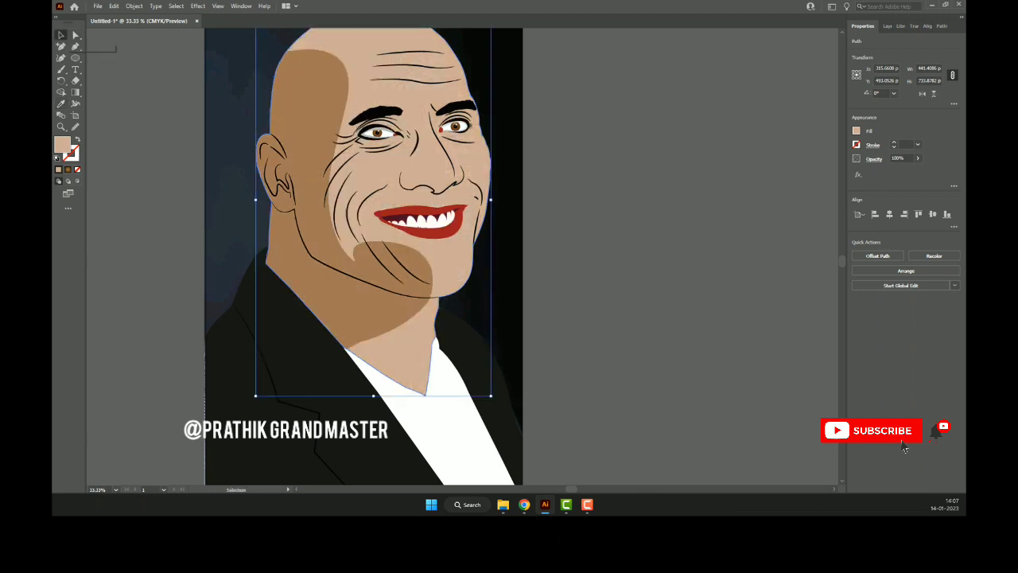
pyautogui.hotkey('ctrl', 'shift', 'a')
pyautogui.hotkey('ctrl', '-')
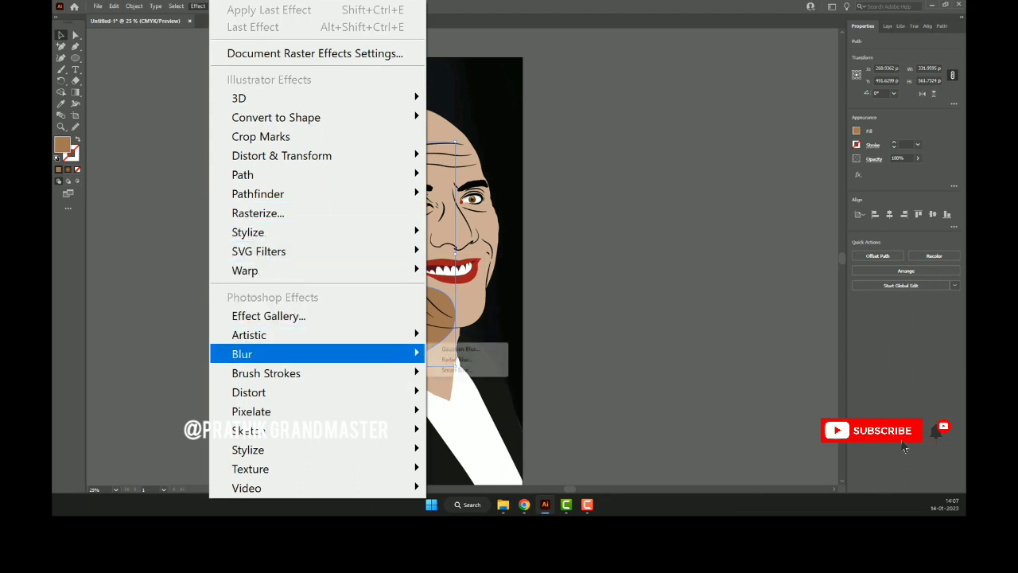
# - Apply a Gaussian Blur to the cheek shadow and lower its opacity to 49%
pyautogui.click(460, 349)
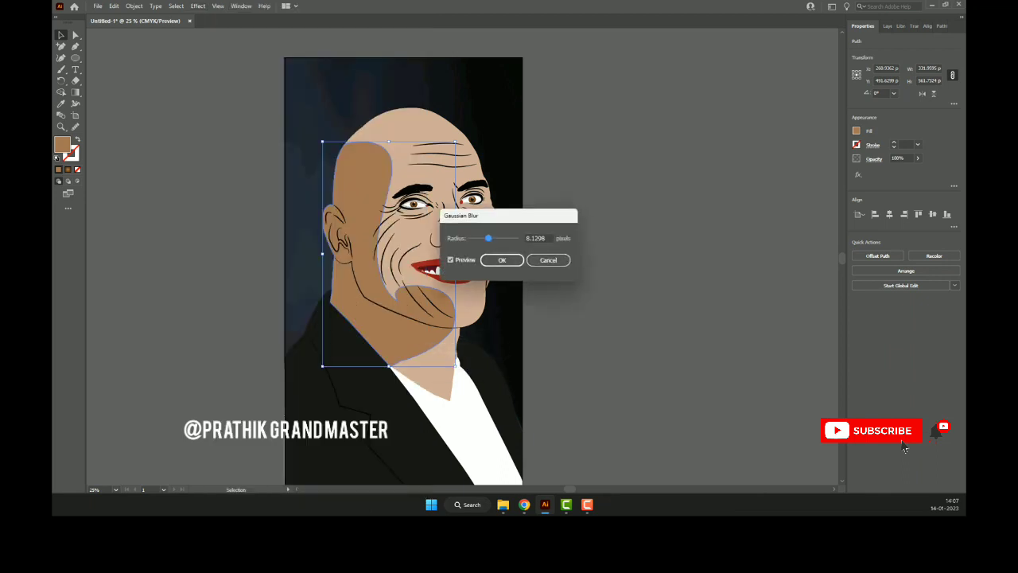
pyautogui.moveTo(477, 214); pyautogui.dragTo(597, 206)
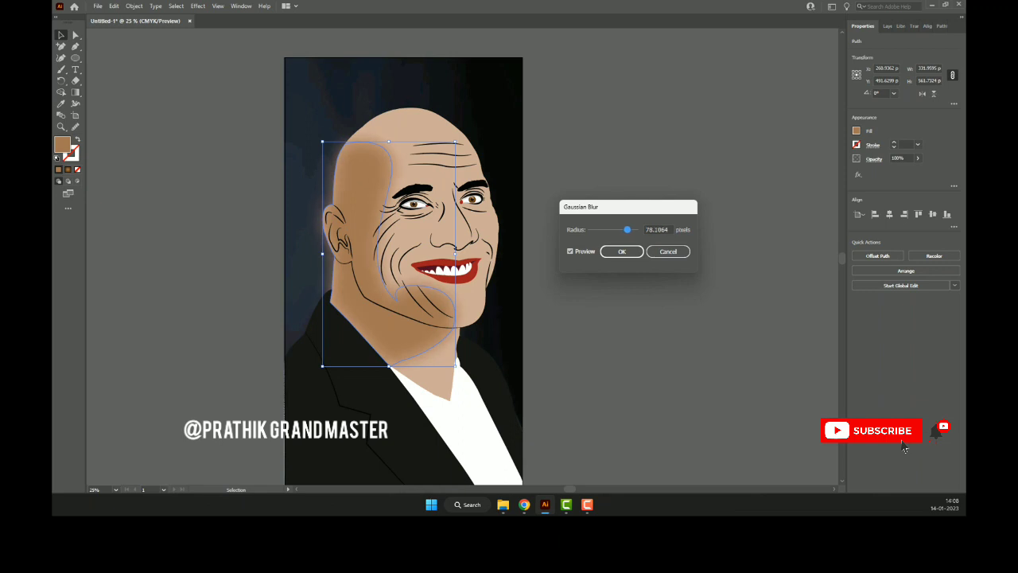
pyautogui.click(622, 251)
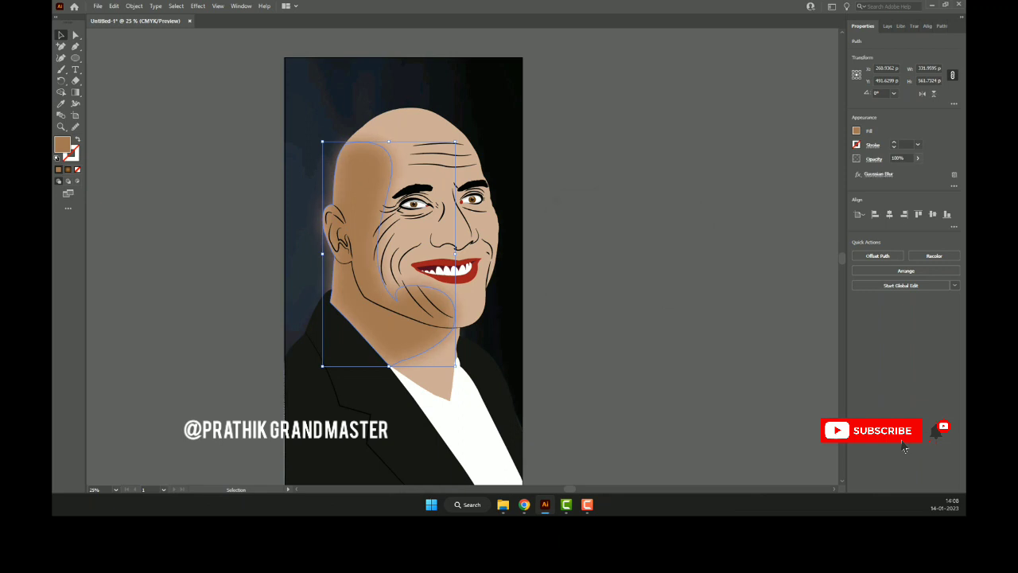
pyautogui.moveTo(904, 170); pyautogui.dragTo(898, 170)
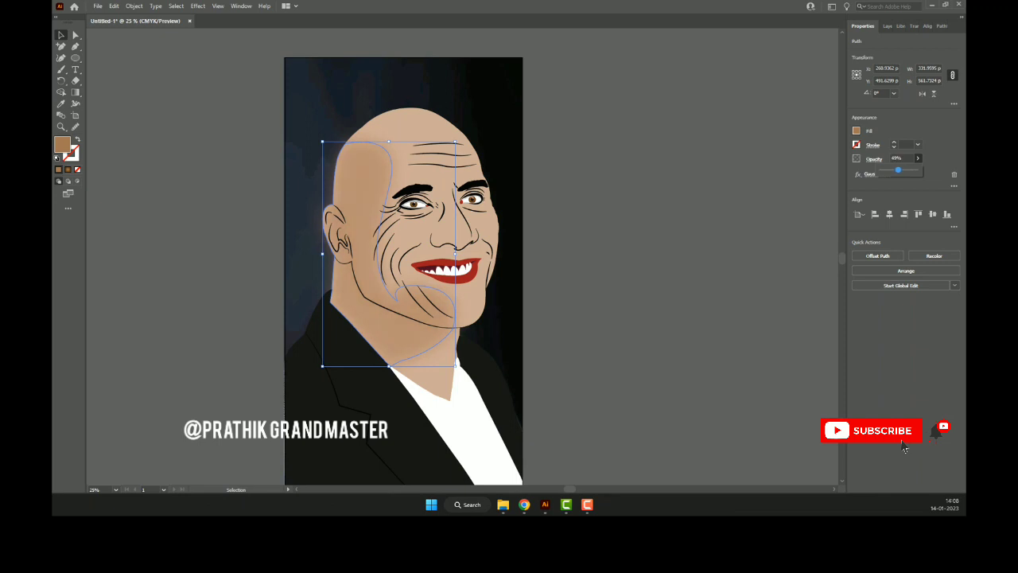
pyautogui.hotkey('ctrl', 'shift', 'a')
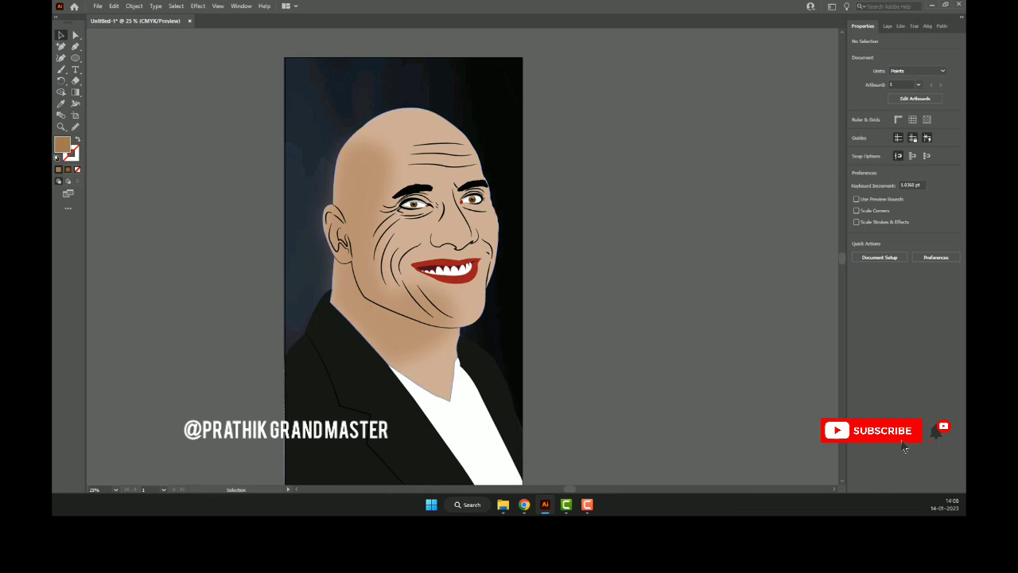
pyautogui.hotkey('ctrl', 'z')
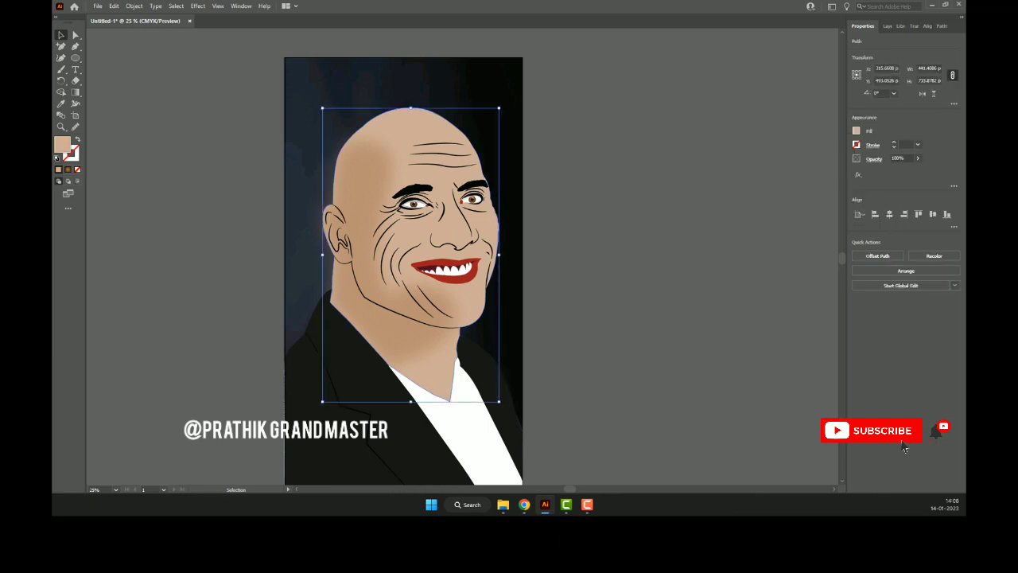
# - Try a lighter skin tone for the face fill, then undo it as too light
pyautogui.doubleClick(62, 144)
pyautogui.moveTo(477, 169); pyautogui.dragTo(548, 174)
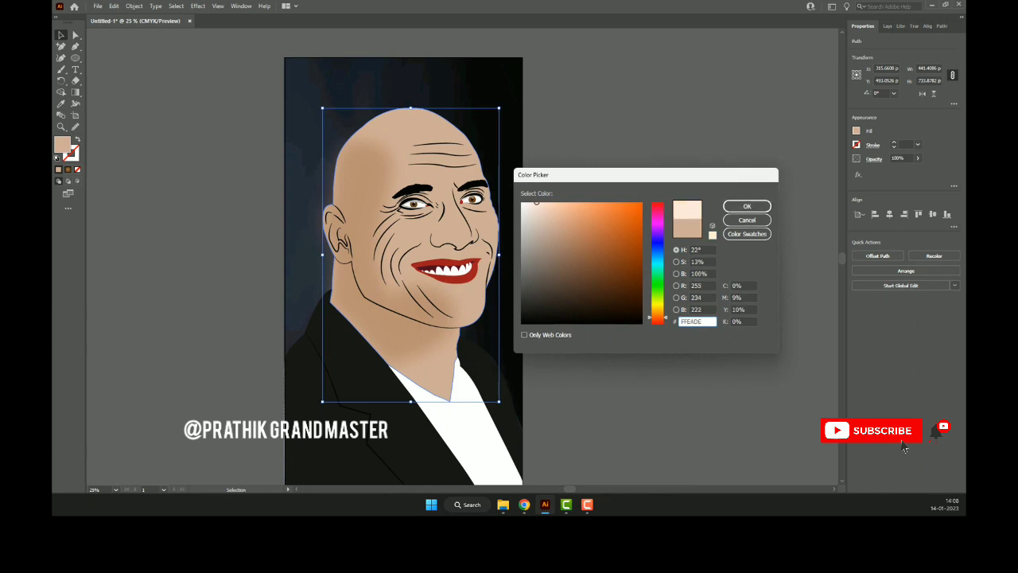
pyautogui.click(747, 205)
pyautogui.hotkey('ctrl', 'shift', 'a')
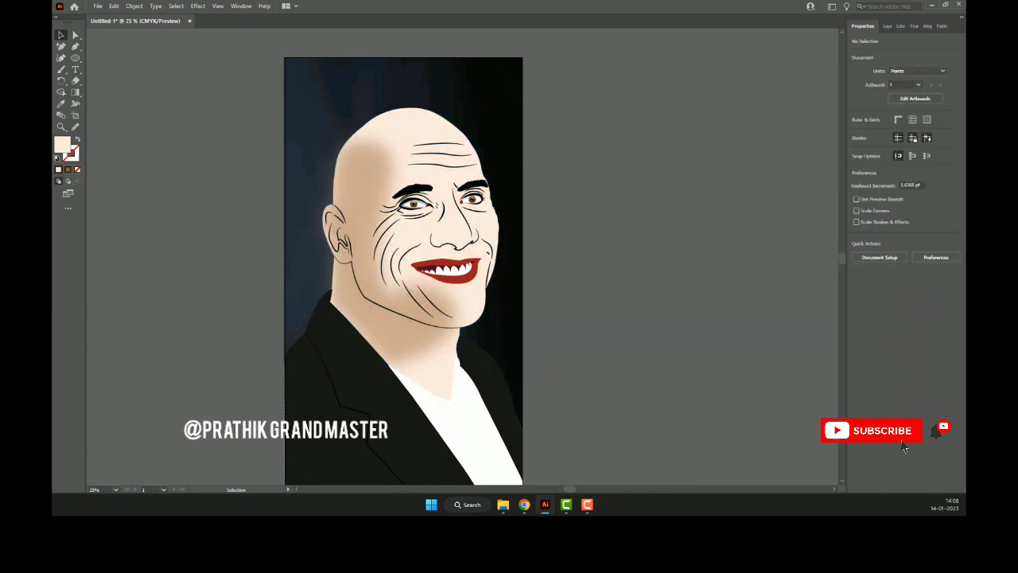
pyautogui.hotkey('ctrl', 'z')
# - Pick a different light skin tone for the face and reselect the face shape
pyautogui.doubleClick(62, 143)
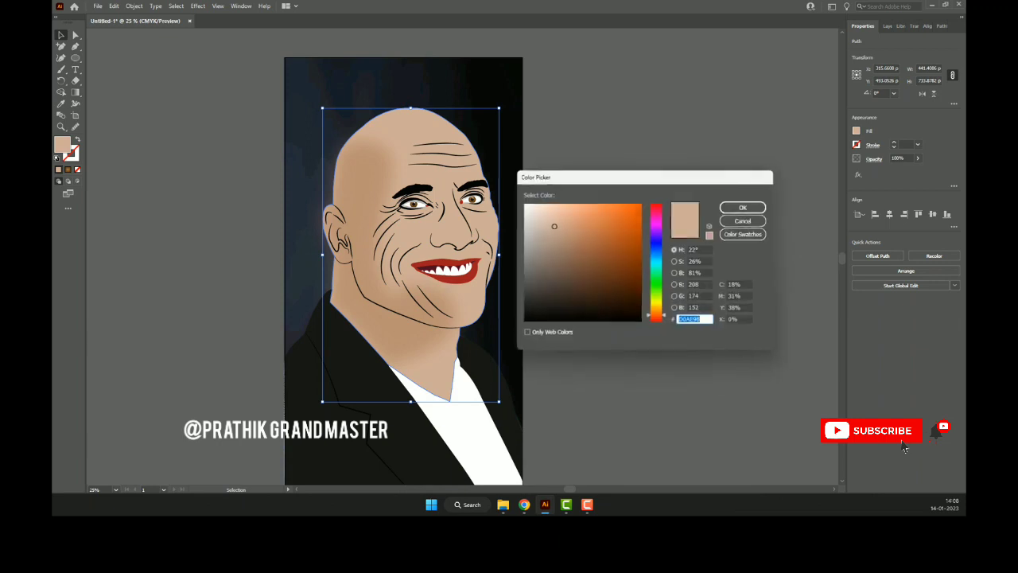
pyautogui.click(538, 206)
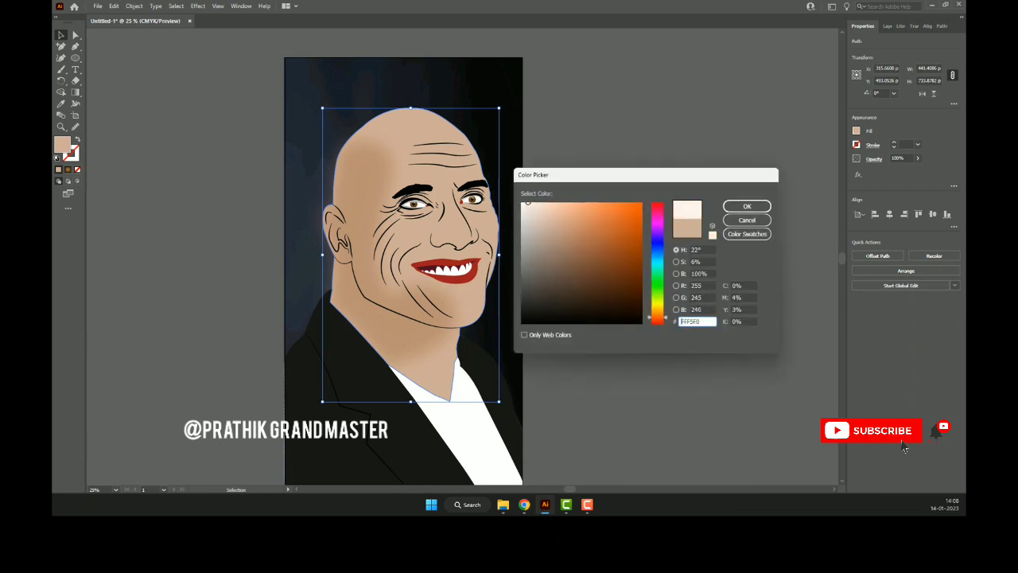
pyautogui.press('Return')
pyautogui.hotkey('ctrl', 'shift', 'a')
pyautogui.press('a')
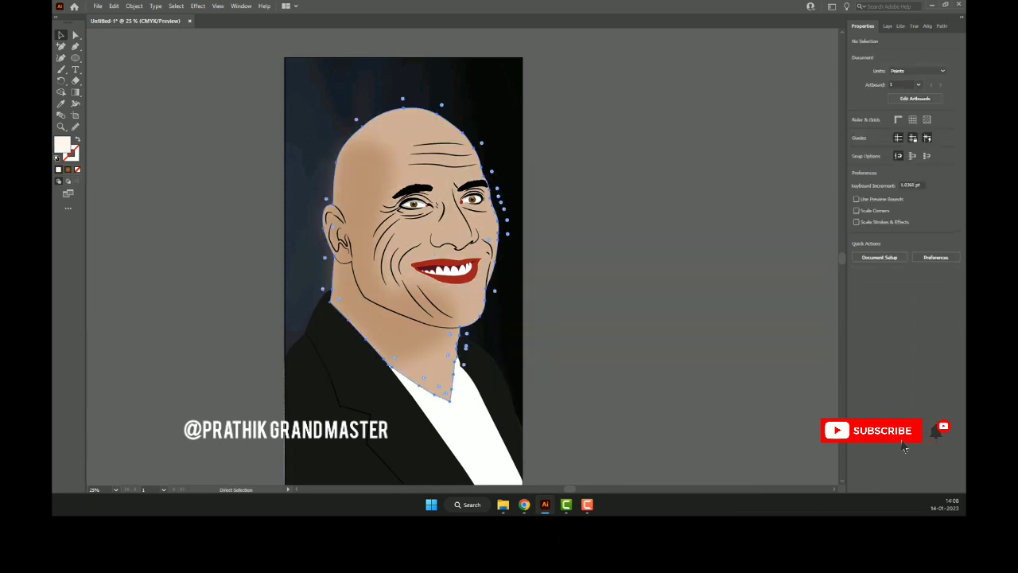
pyautogui.hotkey('ctrl', 'z')
pyautogui.press('v')
# - Set the face fill to a brighter peach (FFC4A4) and deselect
pyautogui.doubleClick(62, 144)
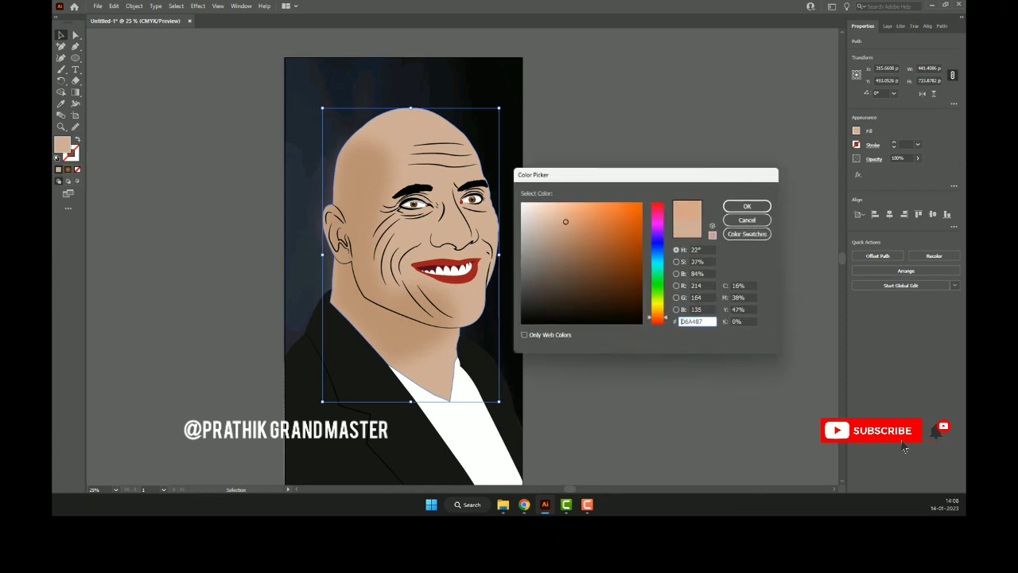
pyautogui.moveTo(565, 221); pyautogui.dragTo(564, 202)
pyautogui.press('Return')
pyautogui.hotkey('ctrl', 'shift', 'a')
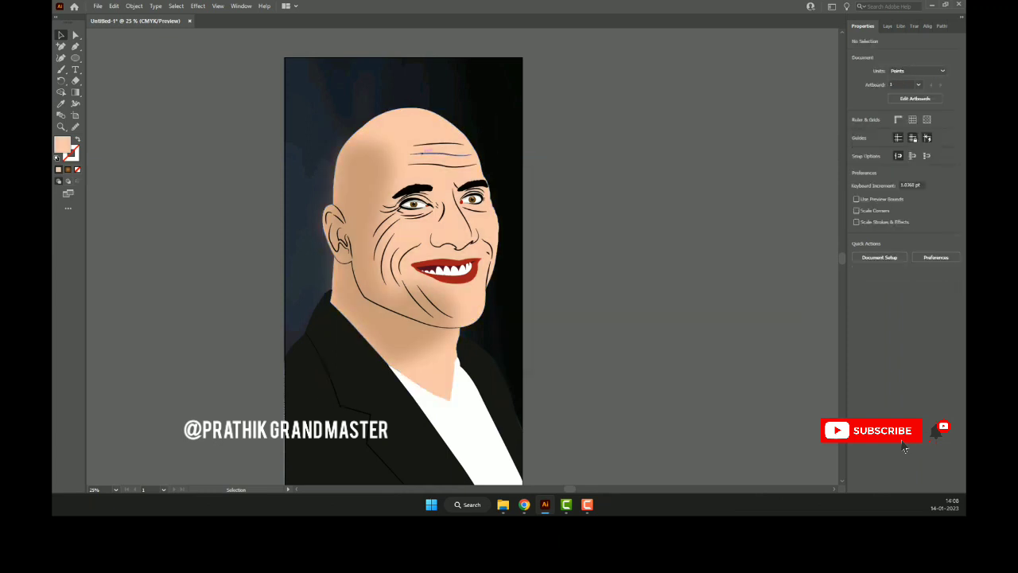
# - Start a Pen path at the head's edge, curving through the head-ear junction to the ear tip
pyautogui.press('p')
pyautogui.hotkey('ctrl', '+')
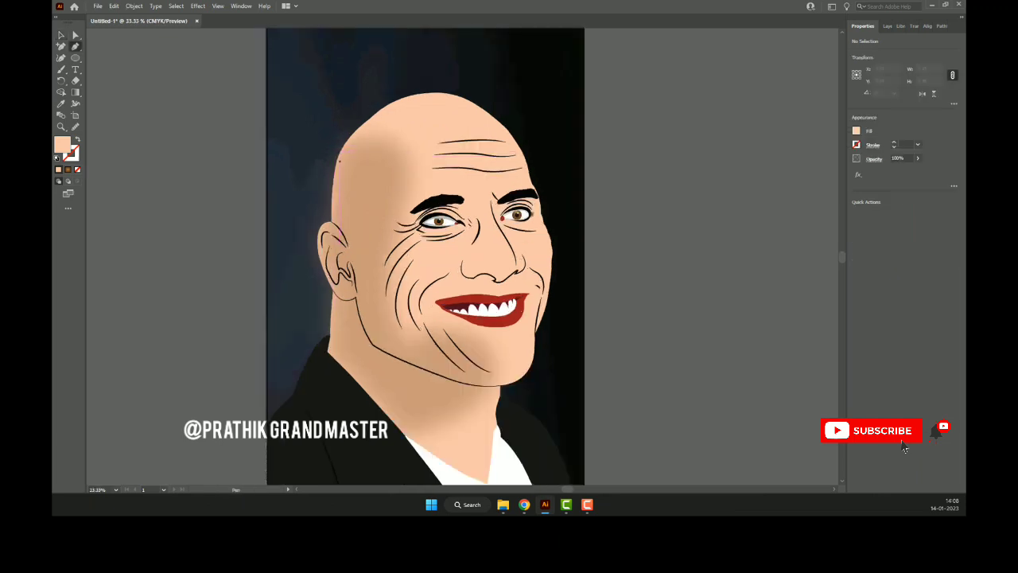
pyautogui.click(336, 159)
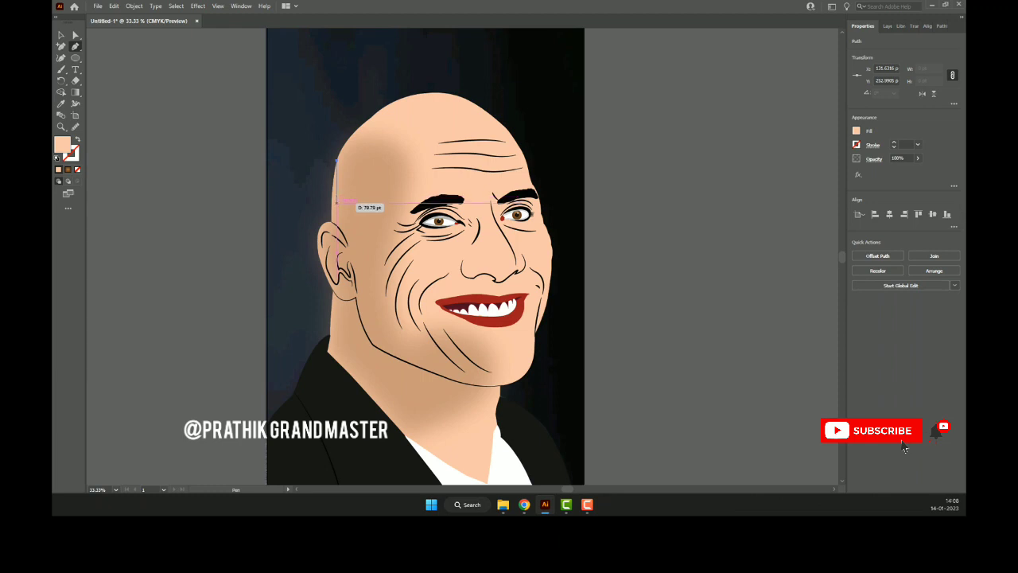
pyautogui.scroll(2, 330, 222)
pyautogui.scroll(2, 329, 223)
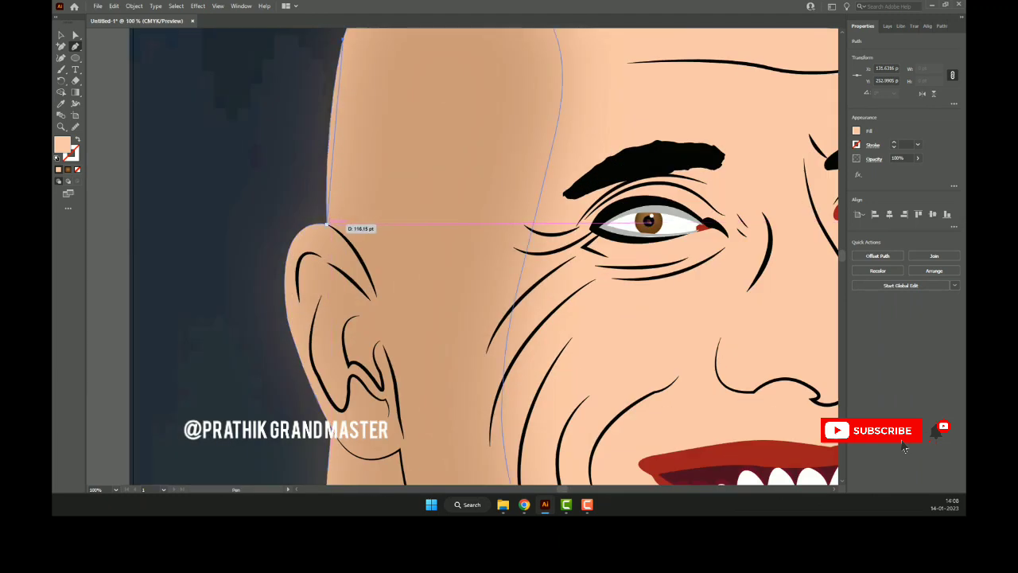
pyautogui.moveTo(328, 223); pyautogui.dragTo(331, 261)
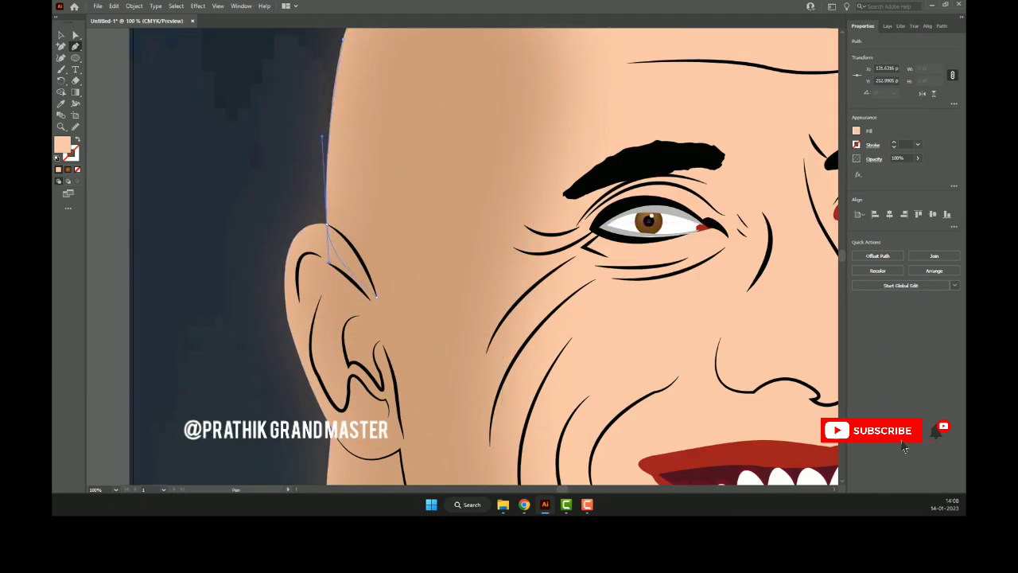
pyautogui.click(376, 296)
# - Redraw the ear-tip point, finish the line at the ear top, and trace a hairline across the forehead
pyautogui.hotkey('ctrl', 'z')
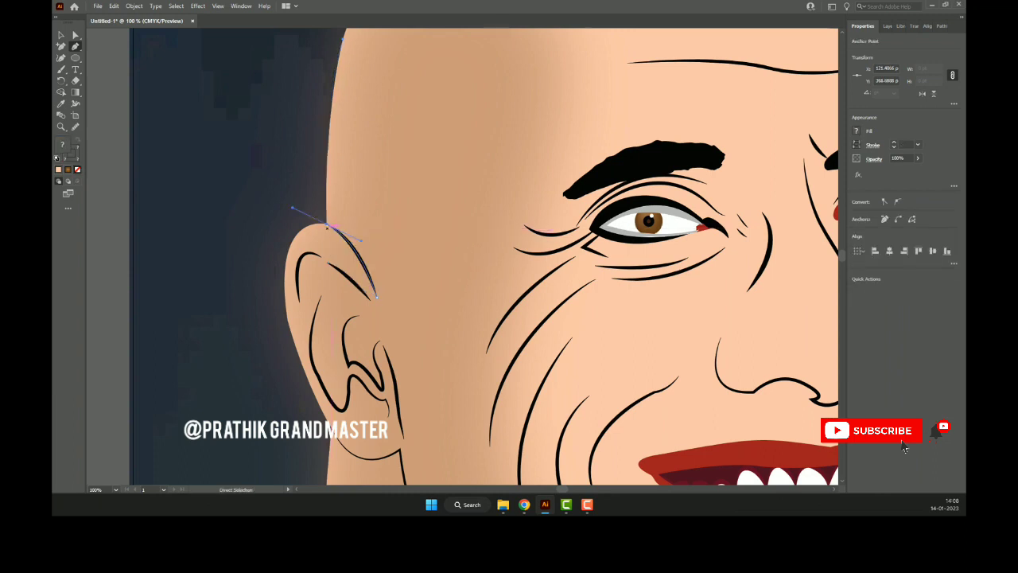
pyautogui.click(376, 296)
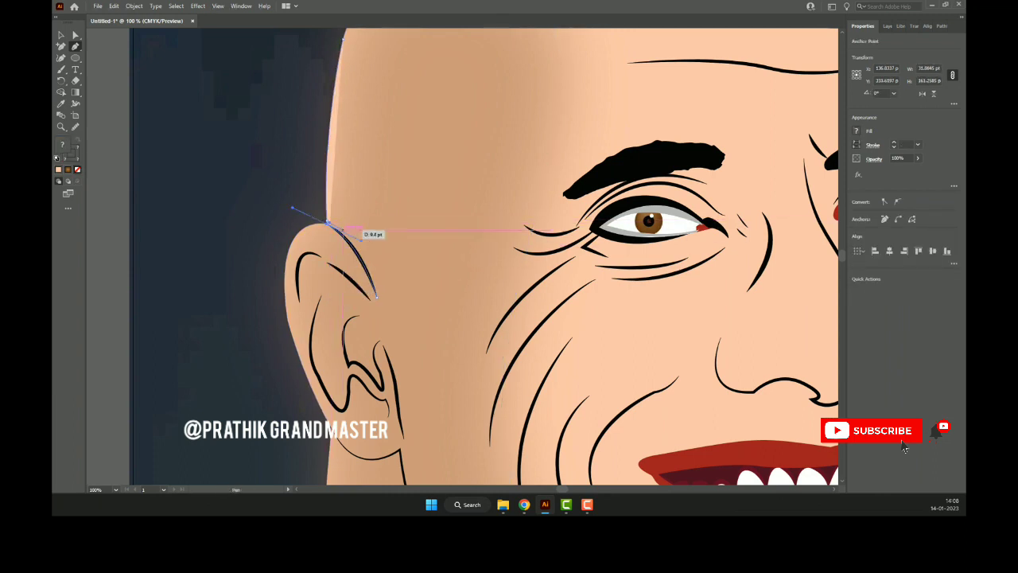
pyautogui.scroll(3, 326, 223)
pyautogui.click(305, 207)
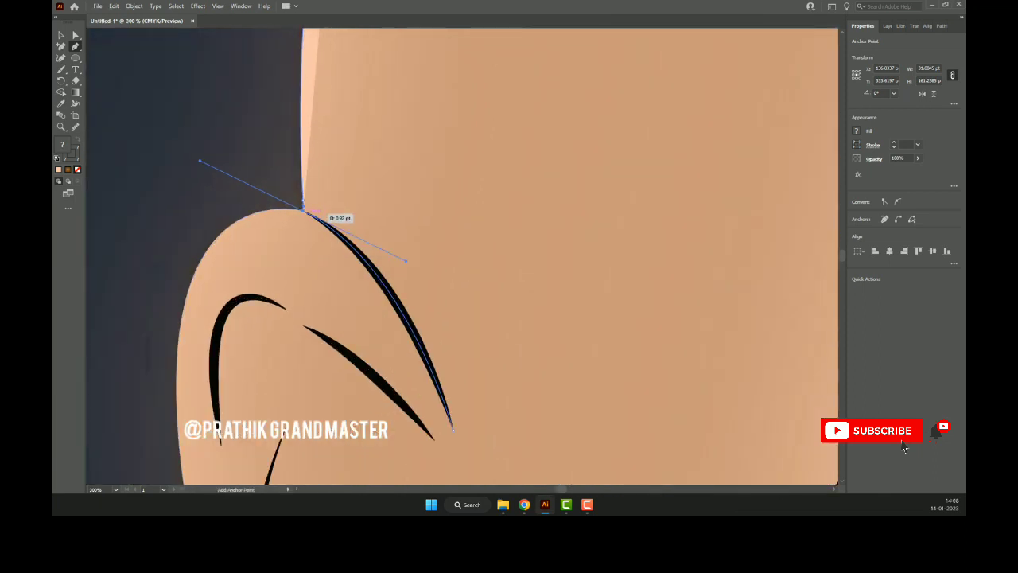
pyautogui.click(303, 209)
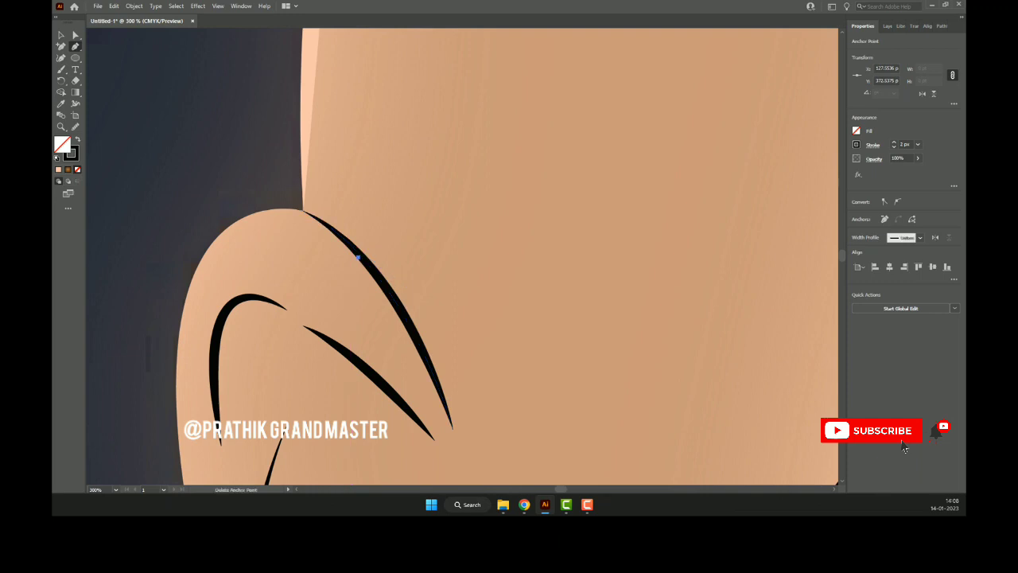
pyautogui.scroll(-3, 374, 270)
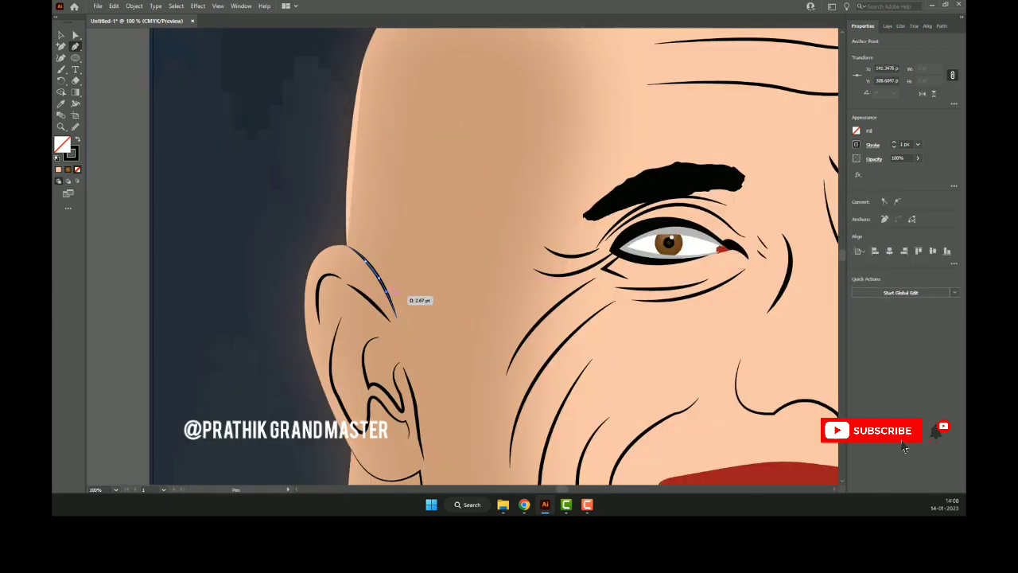
pyautogui.scroll(-2, 398, 308)
pyautogui.moveTo(395, 310)
pyautogui.mouseDown()
pyautogui.moveTo(435, 261)
pyautogui.moveTo(437, 209)
pyautogui.moveTo(538, 151)
pyautogui.moveTo(637, 153)
pyautogui.mouseUp()
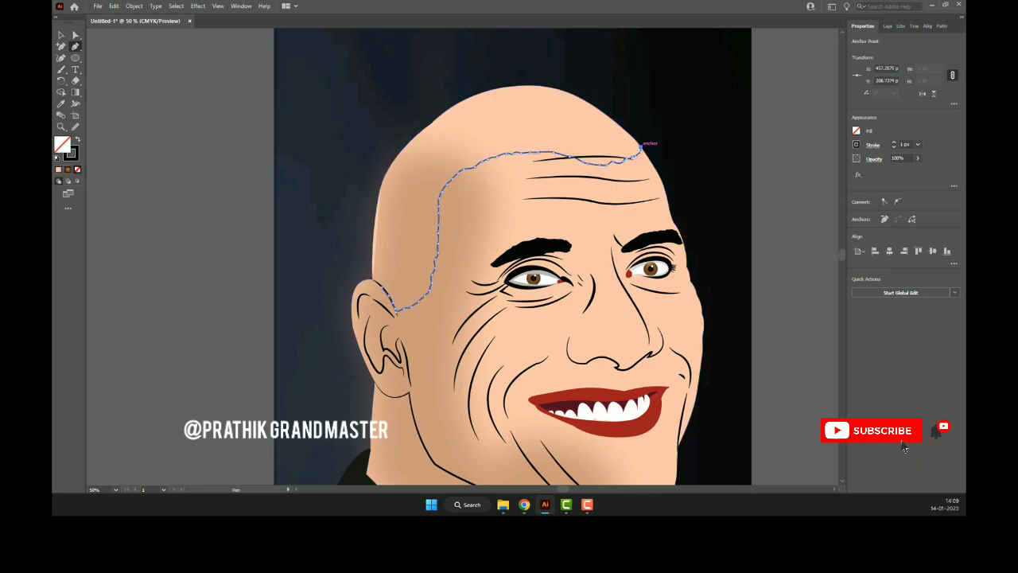
pyautogui.scroll(3, 636, 153)
pyautogui.scroll(-2, 622, 159)
pyautogui.scroll(-1, 622, 159)
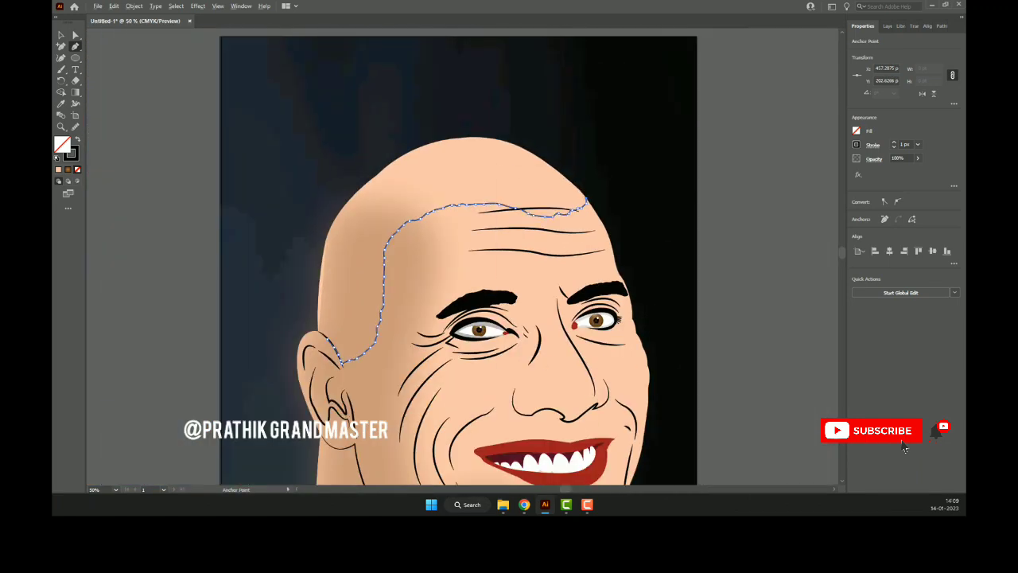
pyautogui.moveTo(471, 137); pyautogui.dragTo(532, 132)
pyautogui.moveTo(375, 175); pyautogui.dragTo(339, 211)
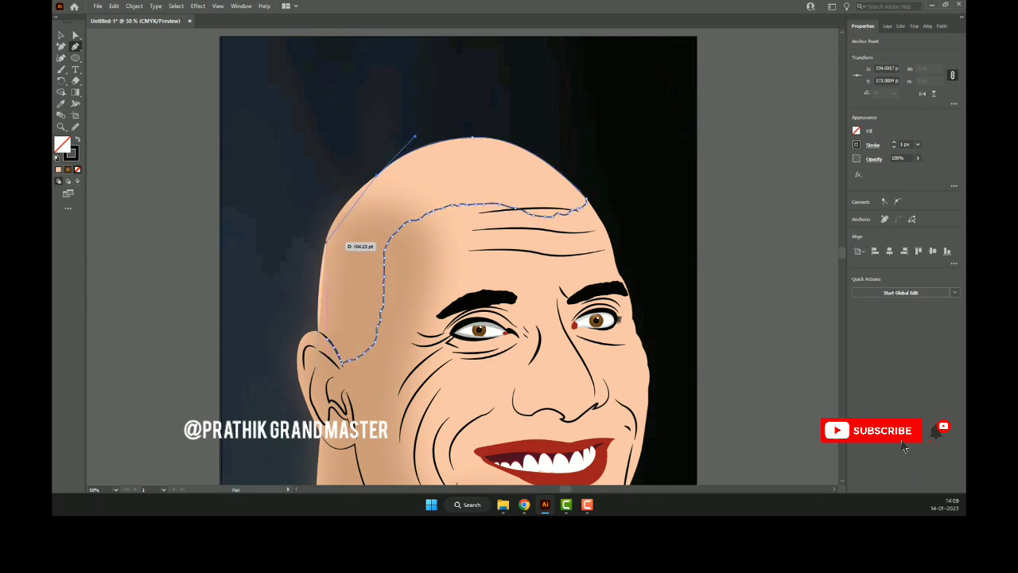
pyautogui.moveTo(326, 237); pyautogui.dragTo(316, 287)
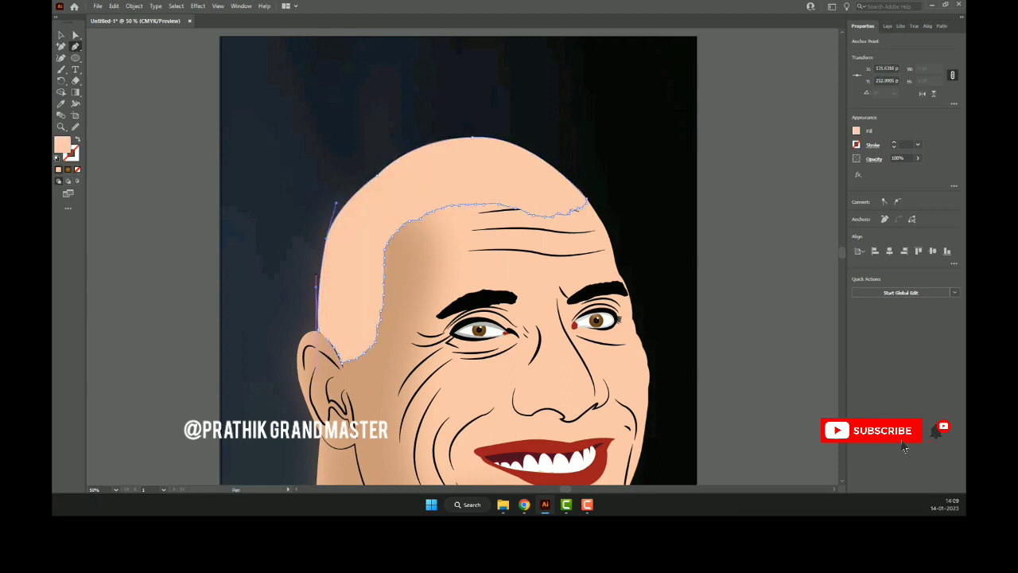
pyautogui.doubleClick(61, 143)
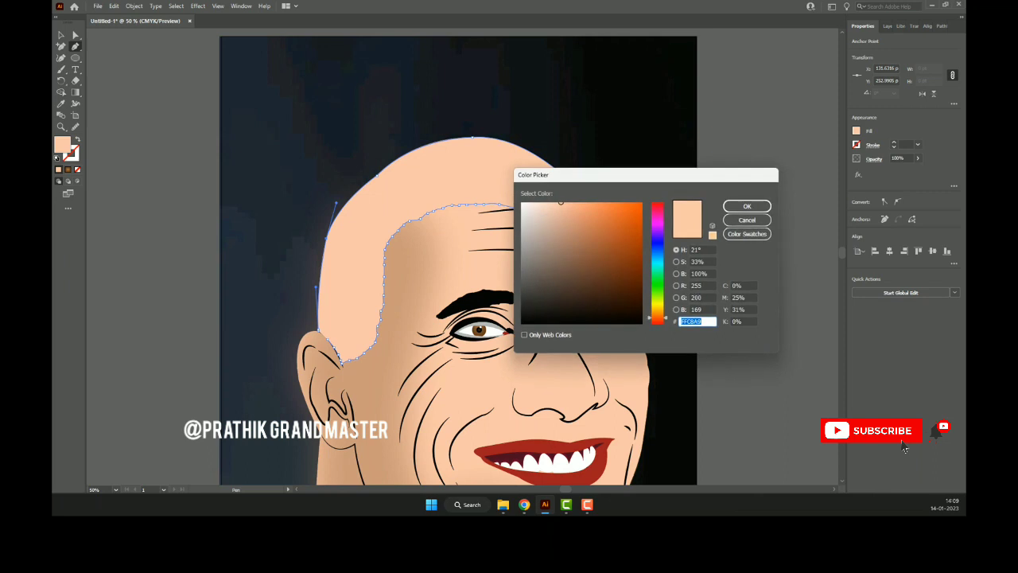
pyautogui.write('000000')
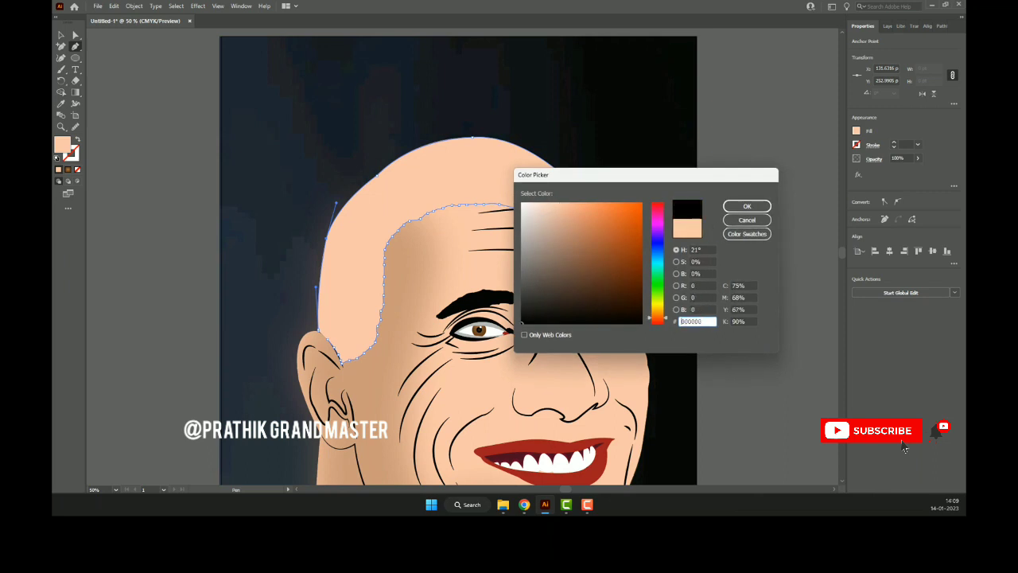
pyautogui.press('Return')
pyautogui.press('v')
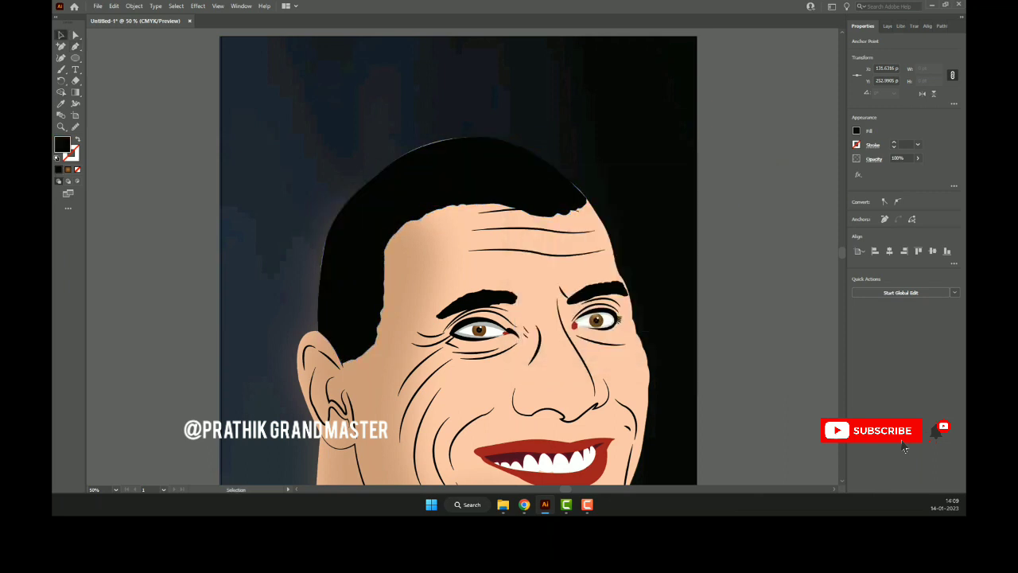
pyautogui.hotkey('ctrl', 'shift', 'a')
pyautogui.hotkey('ctrl', '-')
pyautogui.hotkey('ctrl', '-')
pyautogui.hotkey('ctrl', '-')
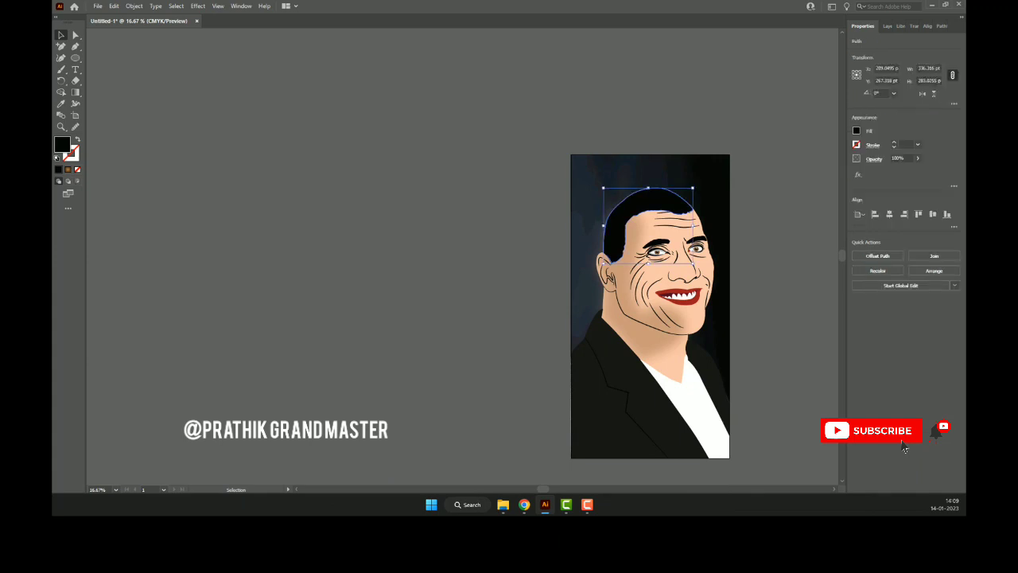
pyautogui.press('Delete')
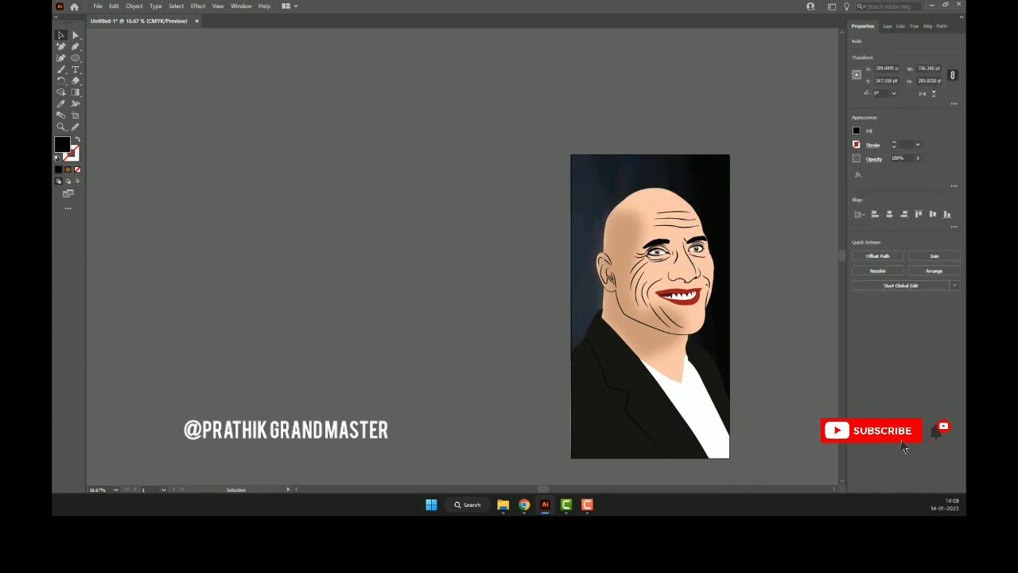
# - Center the portrait, zoom in around the eyes, and clear the current selection
pyautogui.moveTo(662, 246); pyautogui.dragTo(513, 205)
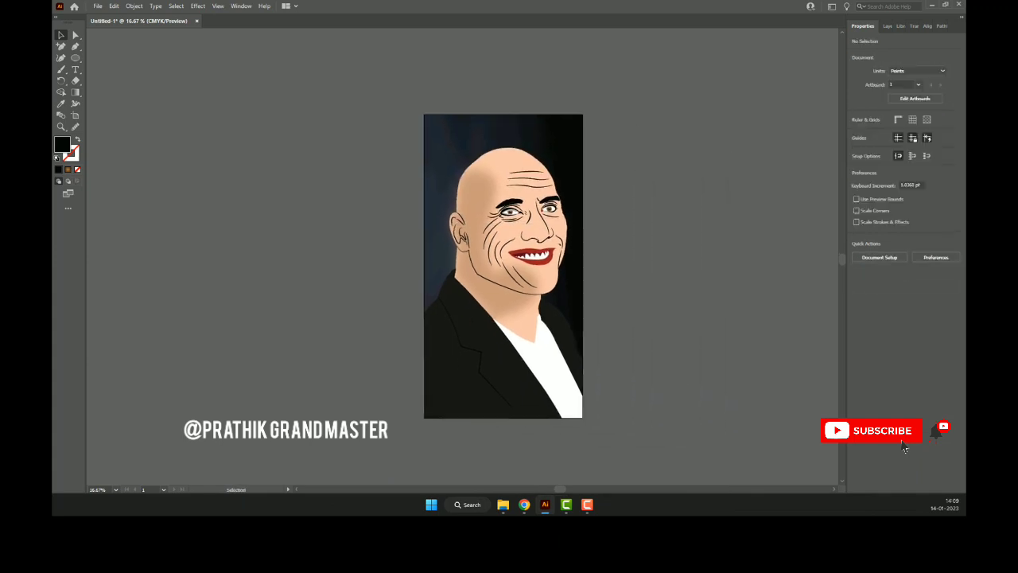
pyautogui.scroll(1, 513, 205)
pyautogui.scroll(5, 509, 207)
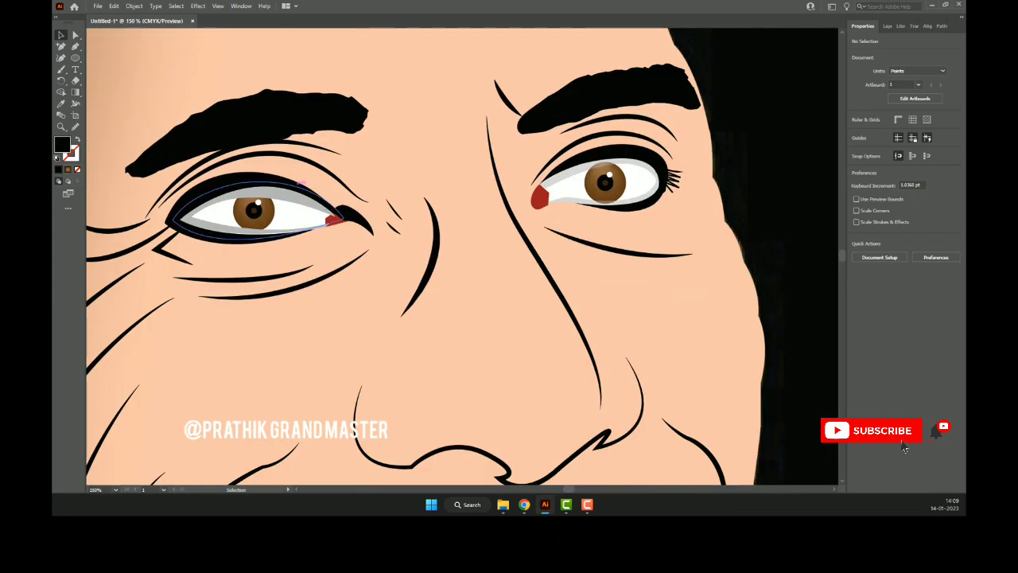
pyautogui.scroll(-1, 469, 190)
pyautogui.scroll(-5, 469, 190)
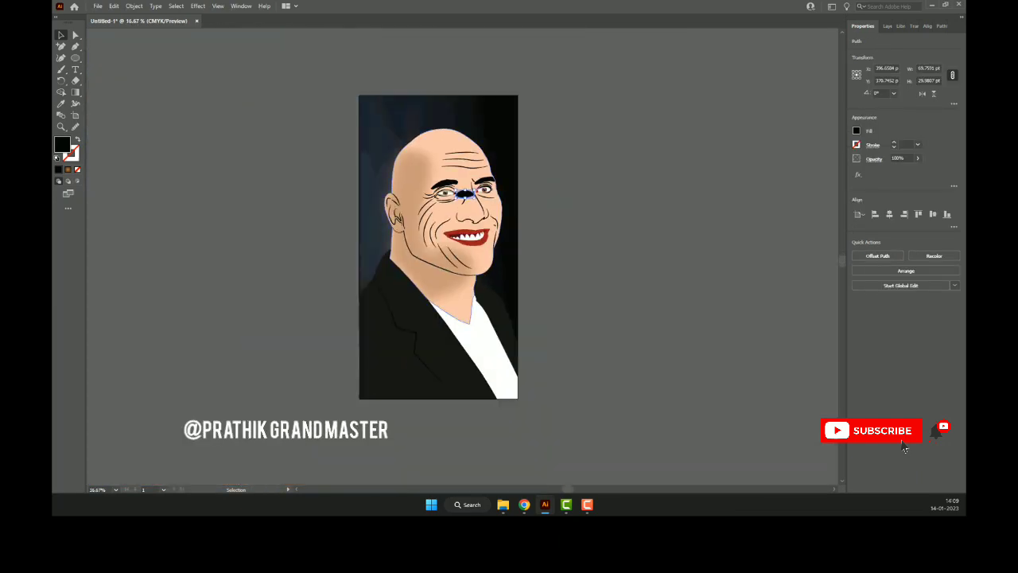
pyautogui.scroll(7, 478, 189)
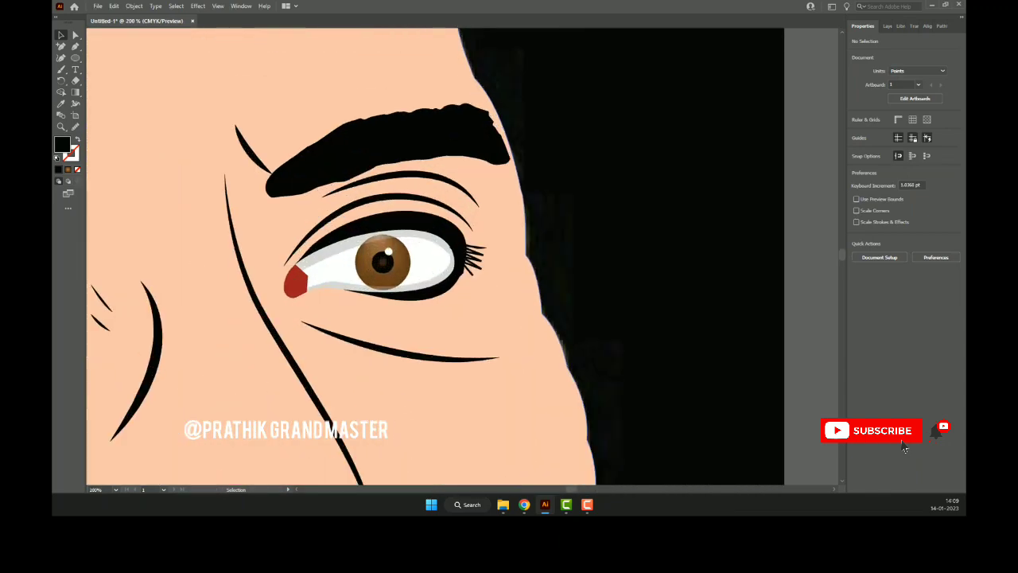
pyautogui.scroll(-5, 612, 243)
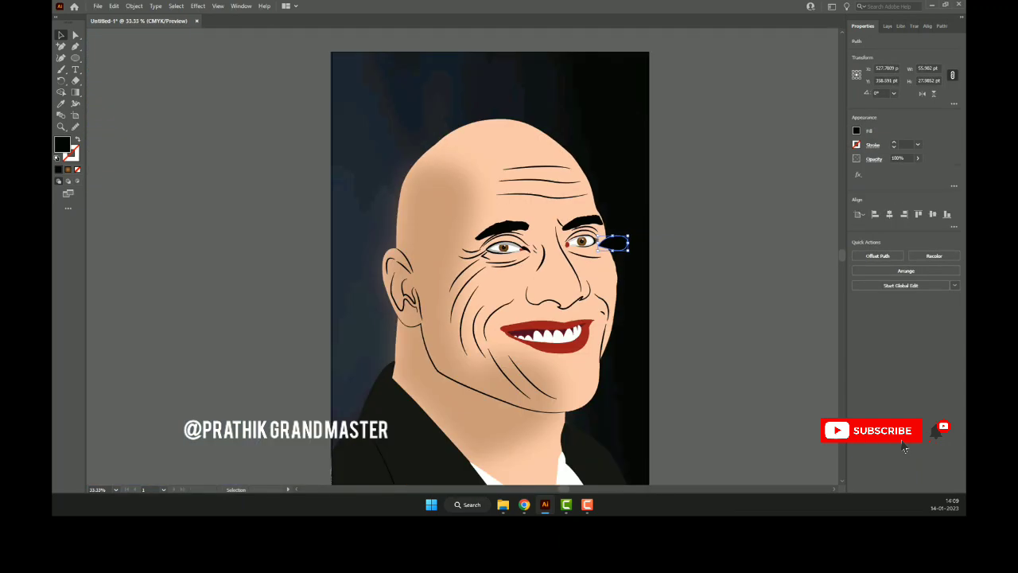
pyautogui.hotkey('ctrl', 'shift', 'a')
# - Lower the Opacity of the grey shading around the eye white, then view the whole face
pyautogui.scroll(5, 593, 238)
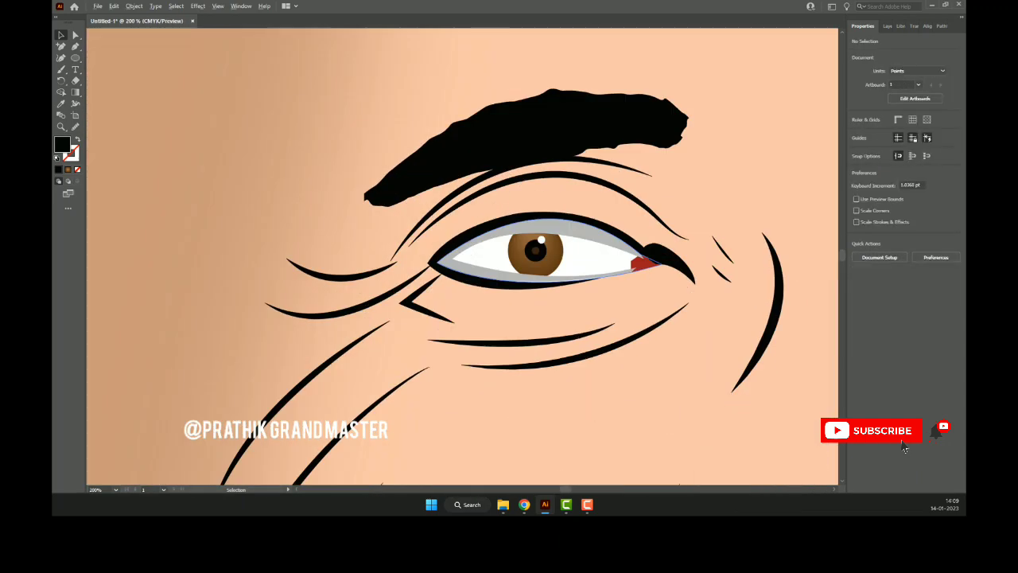
pyautogui.click(593, 239)
pyautogui.click(916, 159)
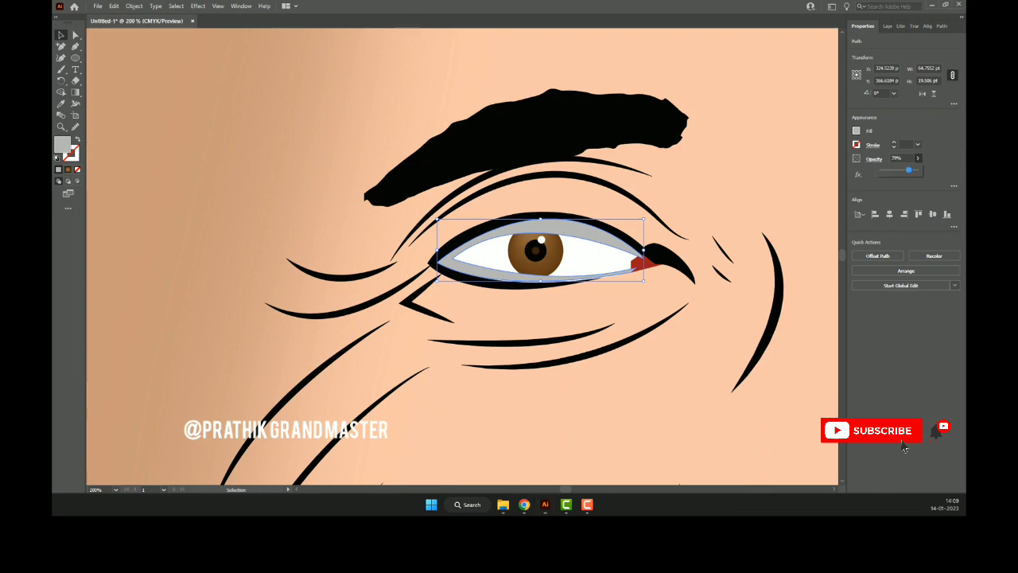
pyautogui.moveTo(919, 170); pyautogui.dragTo(895, 169)
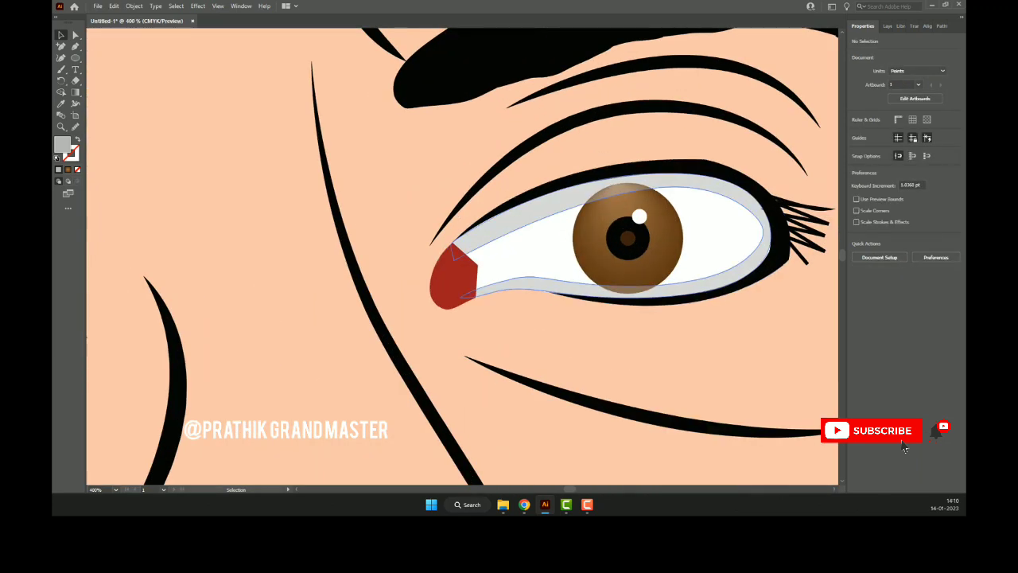
pyautogui.hotkey('ctrl', '1')
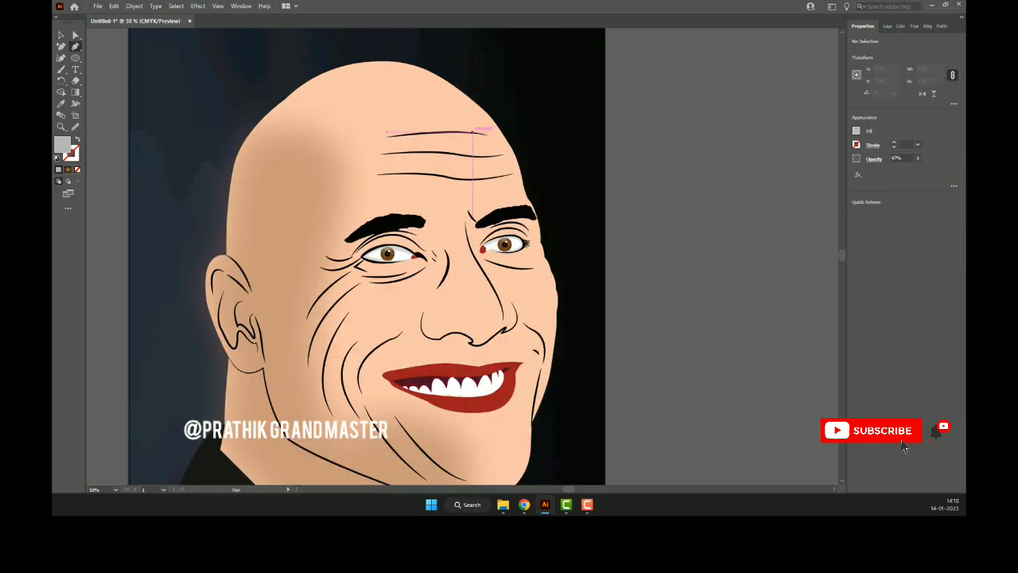
# - Finish the forehead line and draw a black line between the brows, checking its stroke width profiles
pyautogui.moveTo(444, 193); pyautogui.dragTo(442, 230)
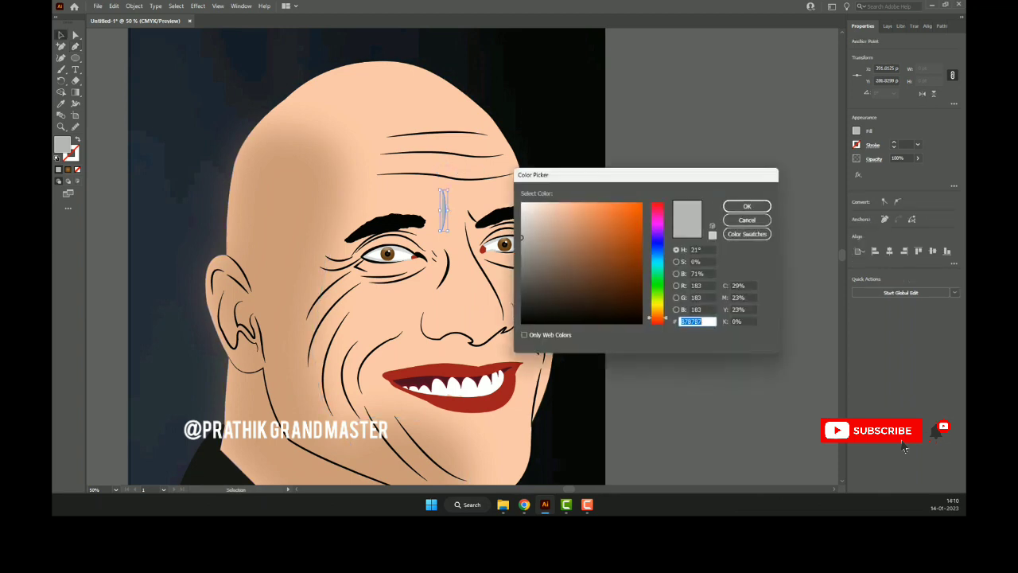
pyautogui.write('000000')
pyautogui.press('Return')
pyautogui.hotkey('ctrl', 'shift', 'a')
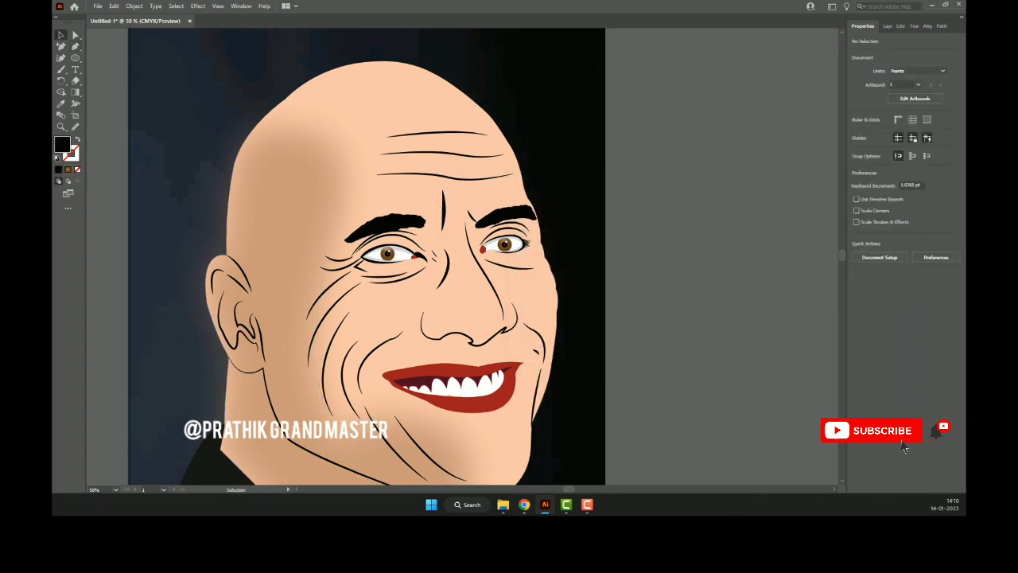
pyautogui.hotkey('ctrl', 'z')
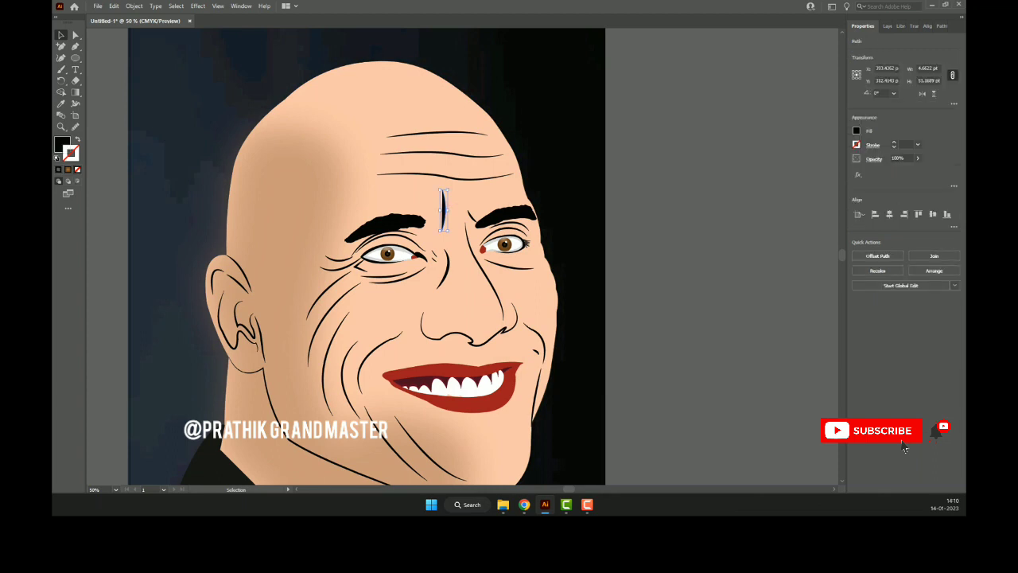
pyautogui.hotkey('ctrl', 'z')
pyautogui.hotkey('ctrl', 'z')
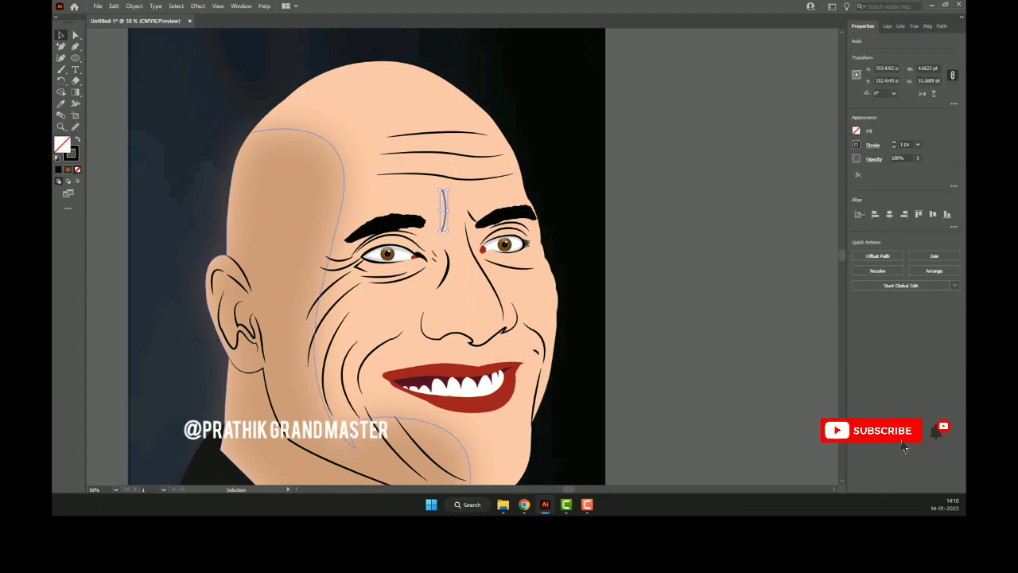
pyautogui.click(872, 144)
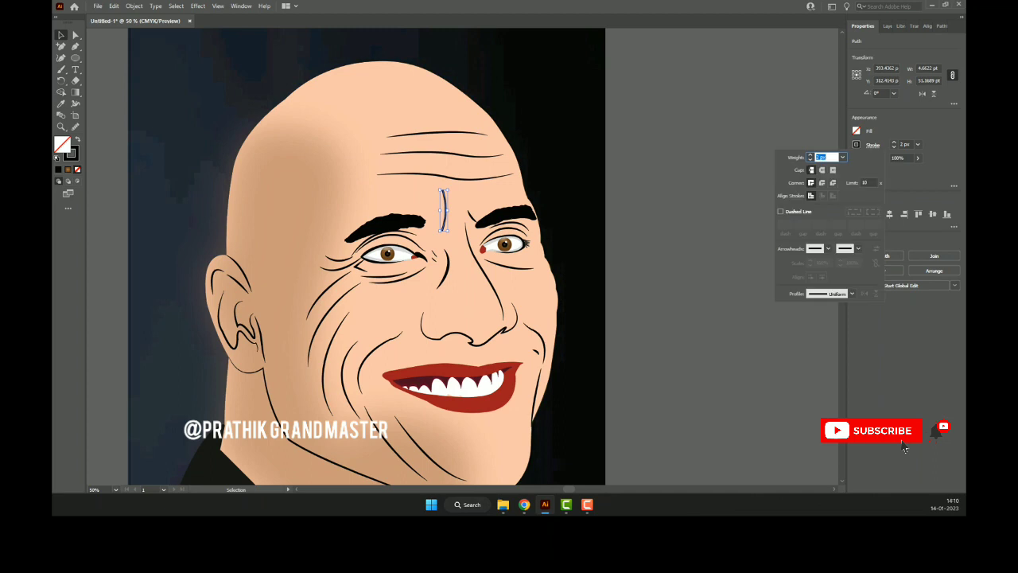
pyautogui.click(851, 293)
pyautogui.press('Escape')
pyautogui.hotkey('ctrl', 'shift', 'a')
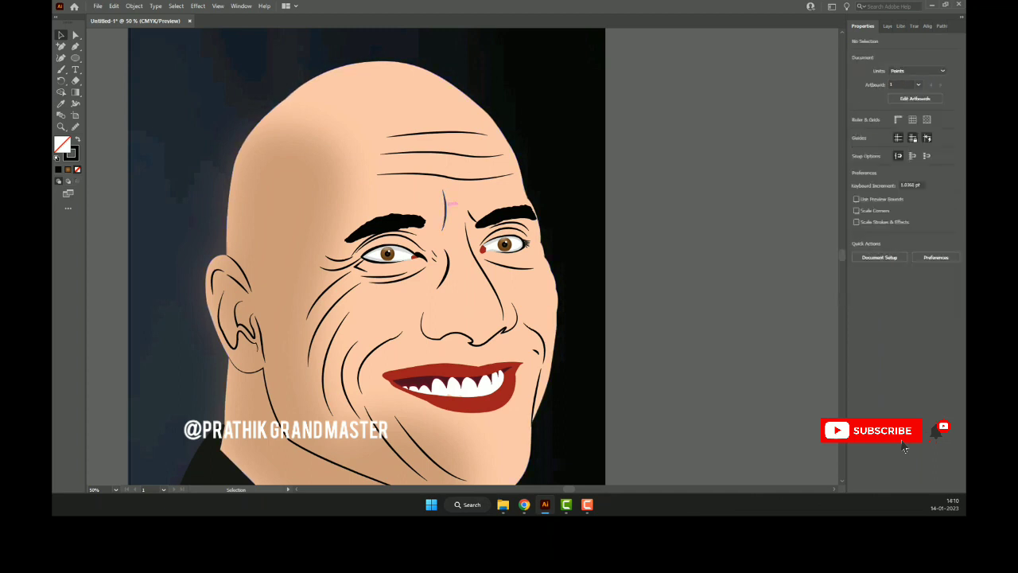
# - Reflect the short brow line vertically via Transform > Reflect
pyautogui.click(455, 205)
pyautogui.rightClick(456, 206)
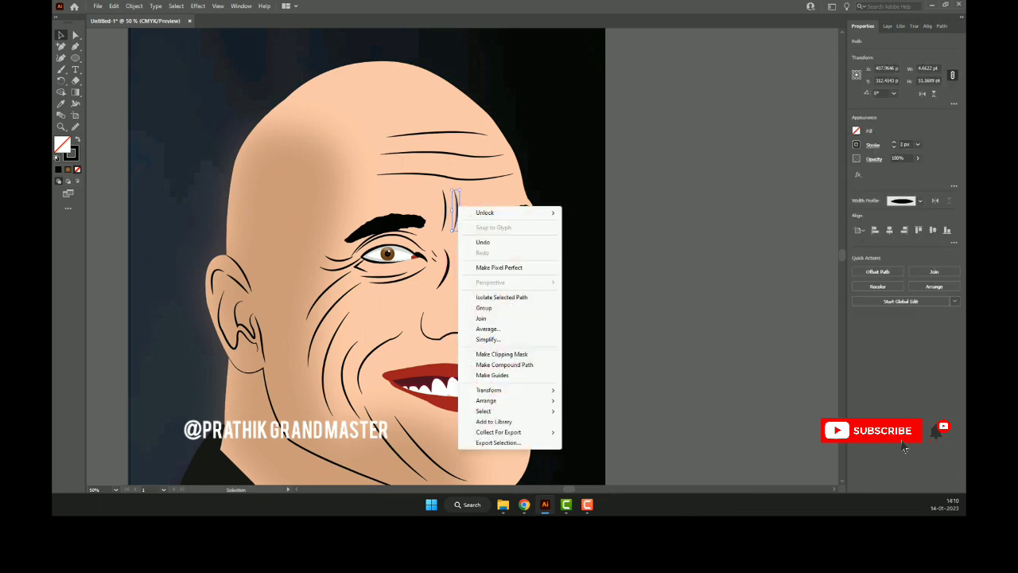
pyautogui.click(588, 428)
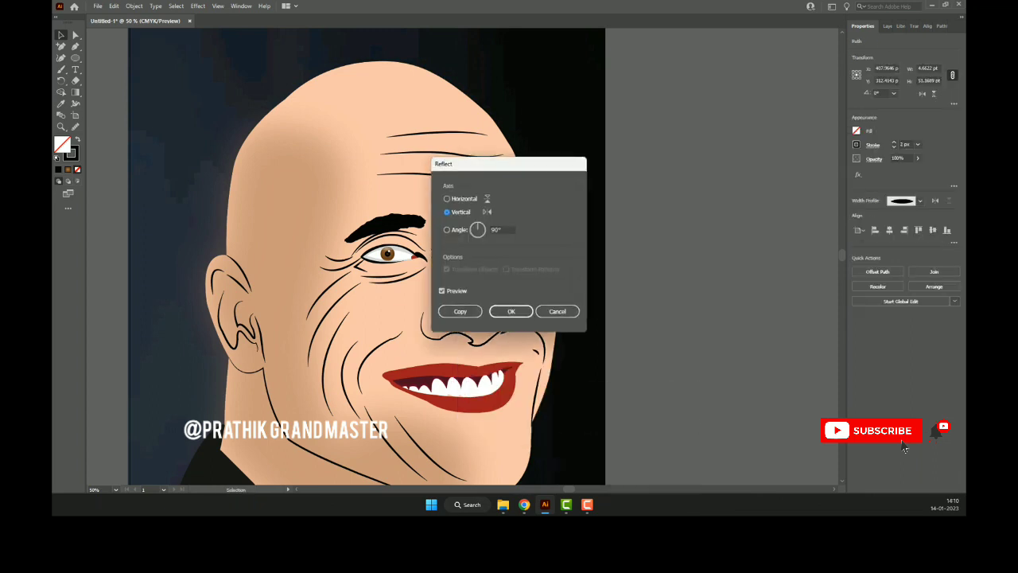
pyautogui.click(512, 311)
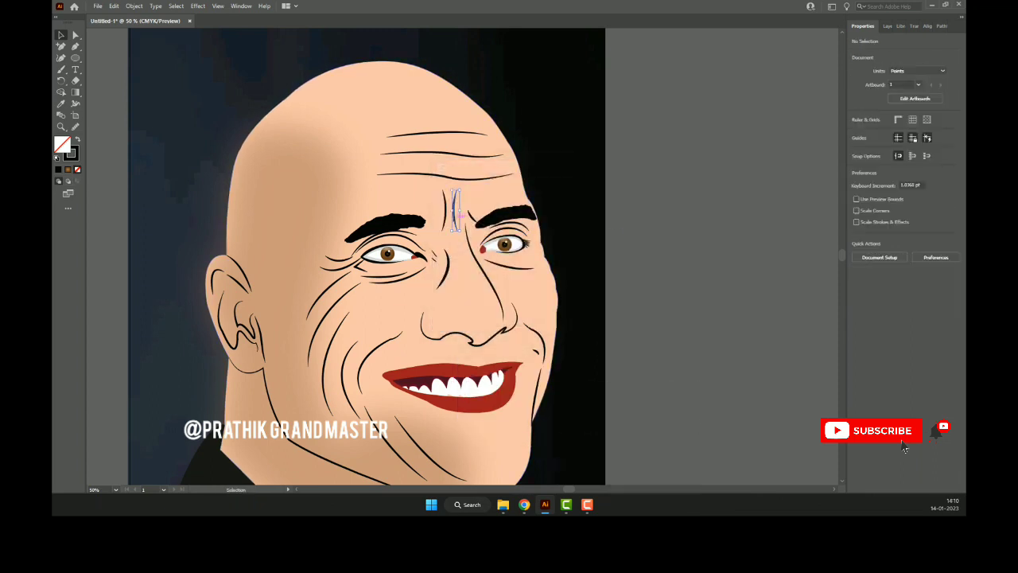
# - Rotate and resize the mirrored line into a slanted crease above the nose
pyautogui.moveTo(455, 209)
pyautogui.mouseDown()
pyautogui.moveTo(482, 236)
pyautogui.moveTo(463, 229)
pyautogui.mouseUp()
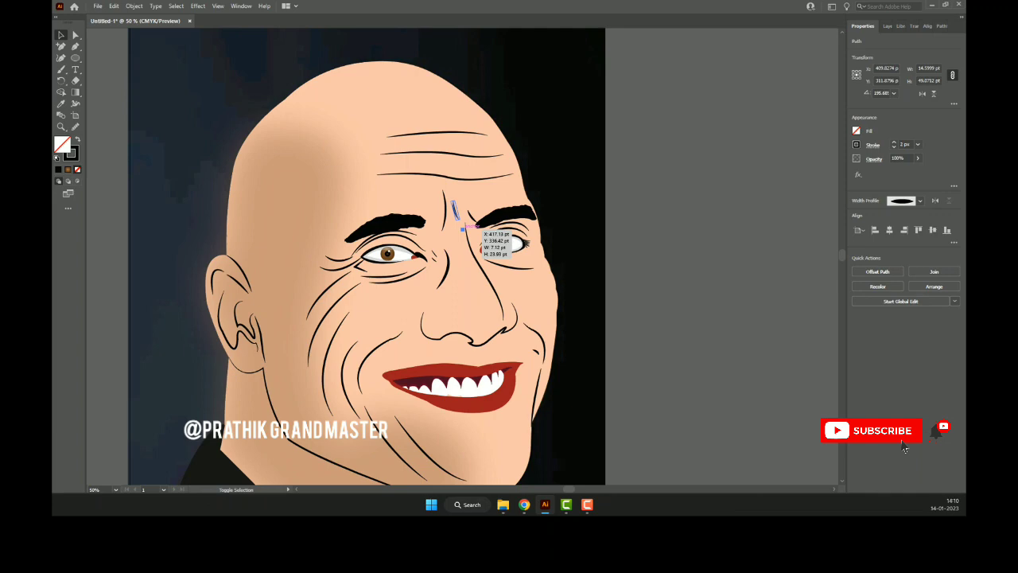
pyautogui.hotkey('ctrl', '+')
pyautogui.hotkey('ctrl', '+')
pyautogui.hotkey('ctrl', '+')
pyautogui.moveTo(464, 229)
pyautogui.mouseDown()
pyautogui.moveTo(482, 251)
pyautogui.moveTo(476, 222)
pyautogui.mouseUp()
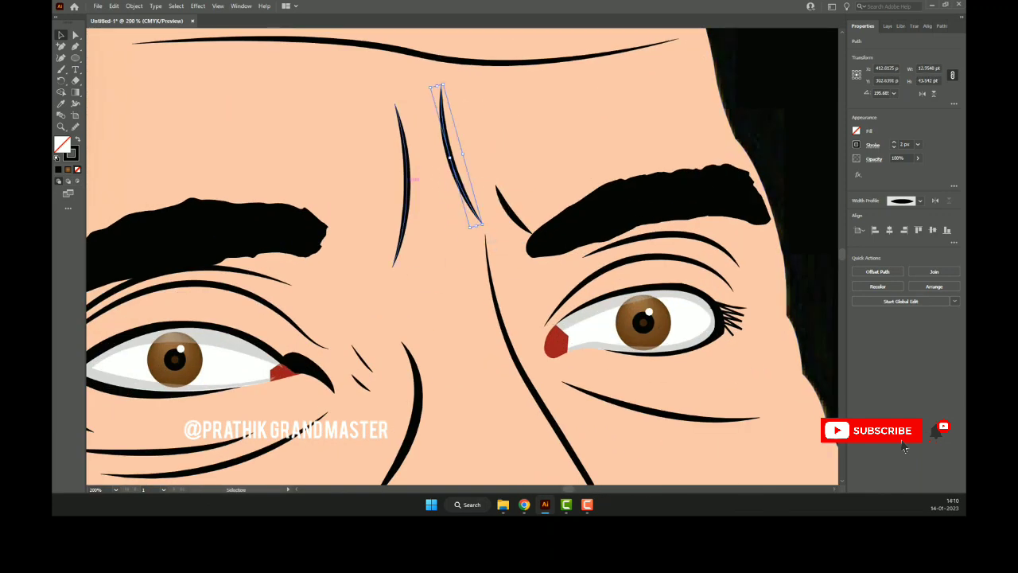
pyautogui.hotkey('ctrl', 'shift', 'a')
pyautogui.hotkey('ctrl', '-')
pyautogui.hotkey('ctrl', '-')
pyautogui.hotkey('ctrl', '-')
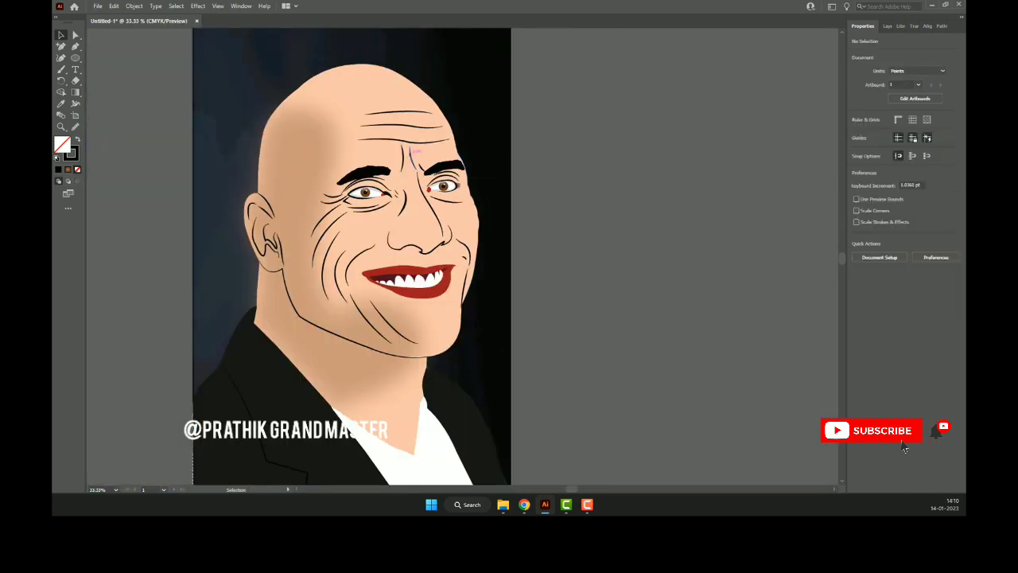
pyautogui.click(411, 156)
pyautogui.hotkey('ctrl', 'shift', 'a')
pyautogui.click(401, 157)
pyautogui.hotkey('ctrl', 'shift', 'a')
pyautogui.moveTo(357, 238)
pyautogui.mouseDown()
pyautogui.moveTo(411, 220)
pyautogui.moveTo(429, 225)
pyautogui.mouseUp()
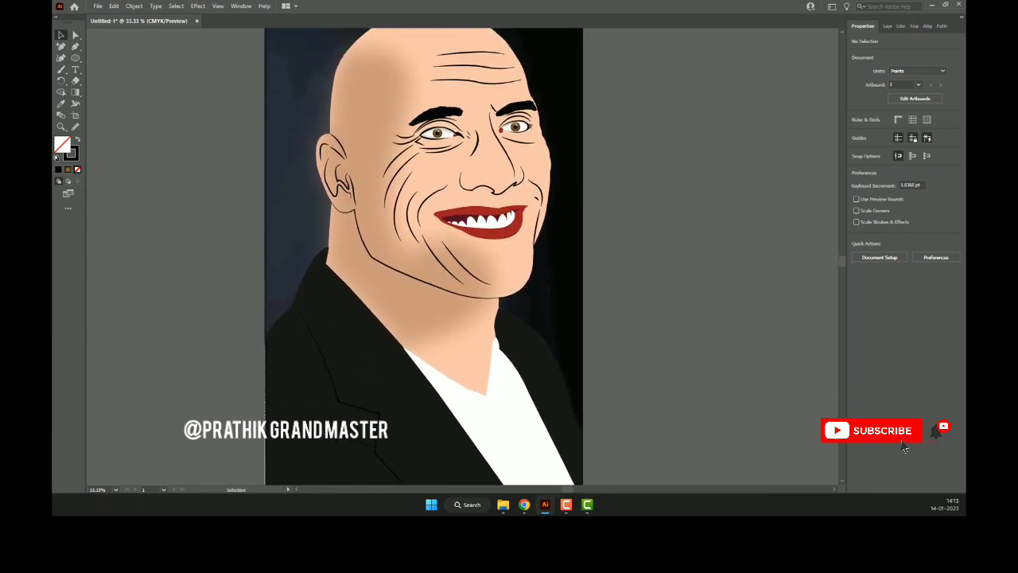
pyautogui.hotkey('ctrl', '-')
pyautogui.hotkey('ctrl', '-')
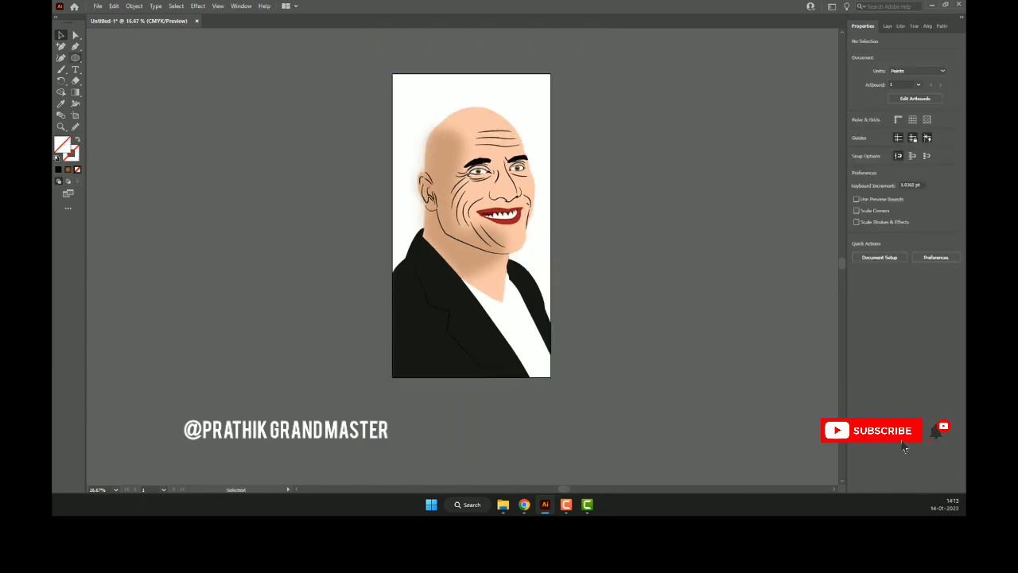
# - Draw an artboard-sized rectangle with an orange fill and no outline
pyautogui.click(119, 58)
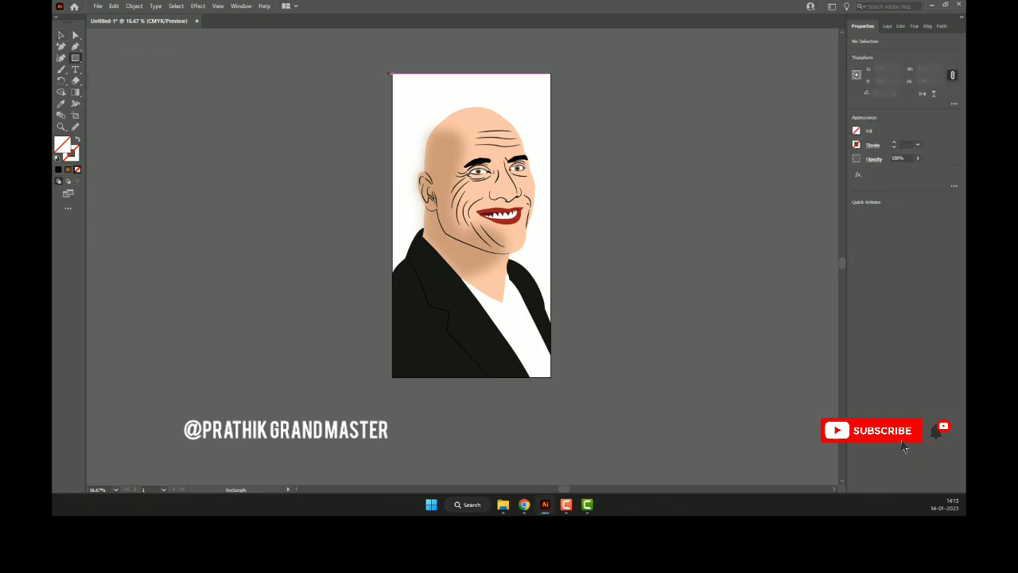
pyautogui.moveTo(393, 73); pyautogui.dragTo(553, 377)
pyautogui.moveTo(550, 375); pyautogui.dragTo(551, 376)
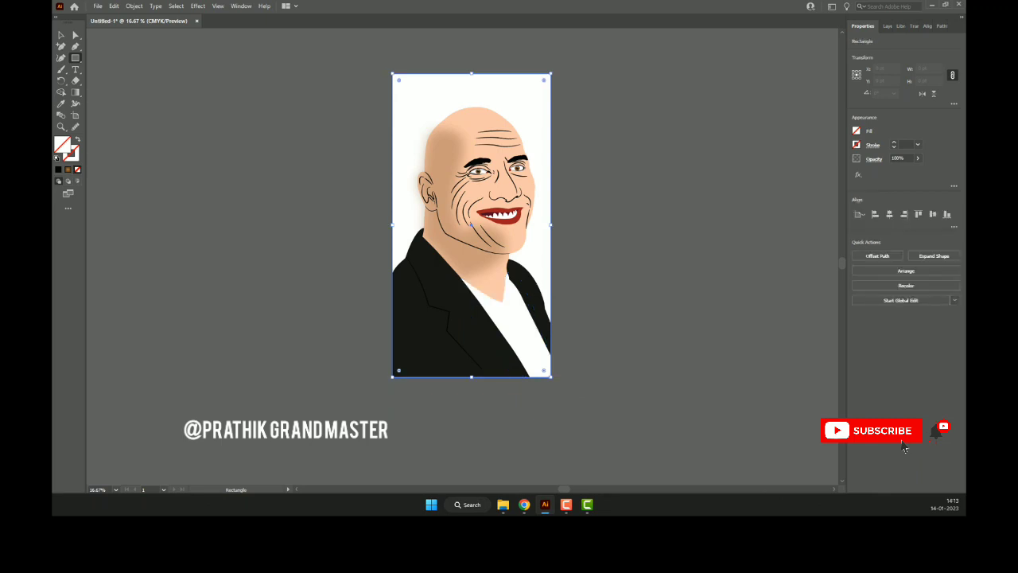
pyautogui.hotkey('shift', 'x')
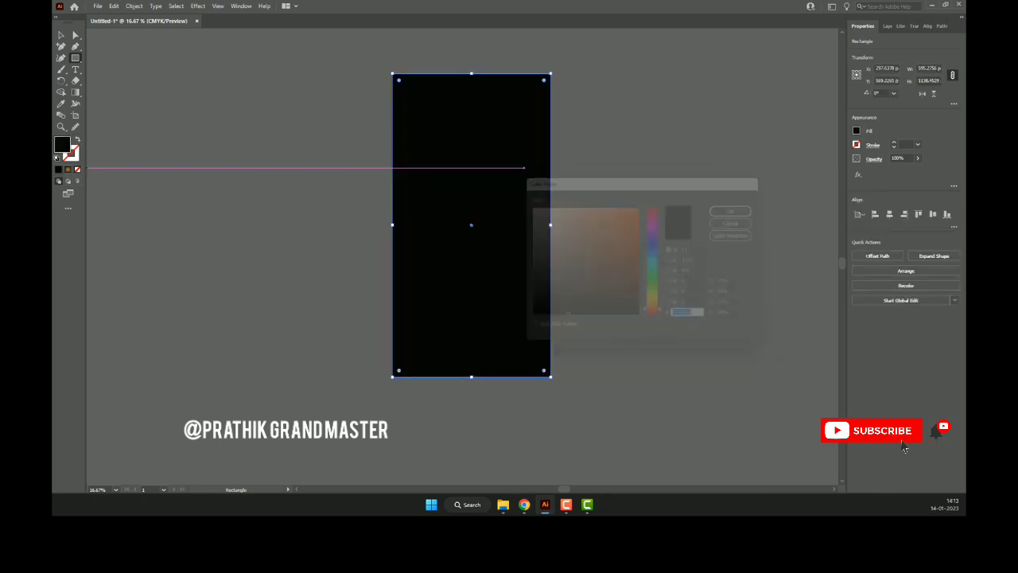
pyautogui.write('7F2A00')
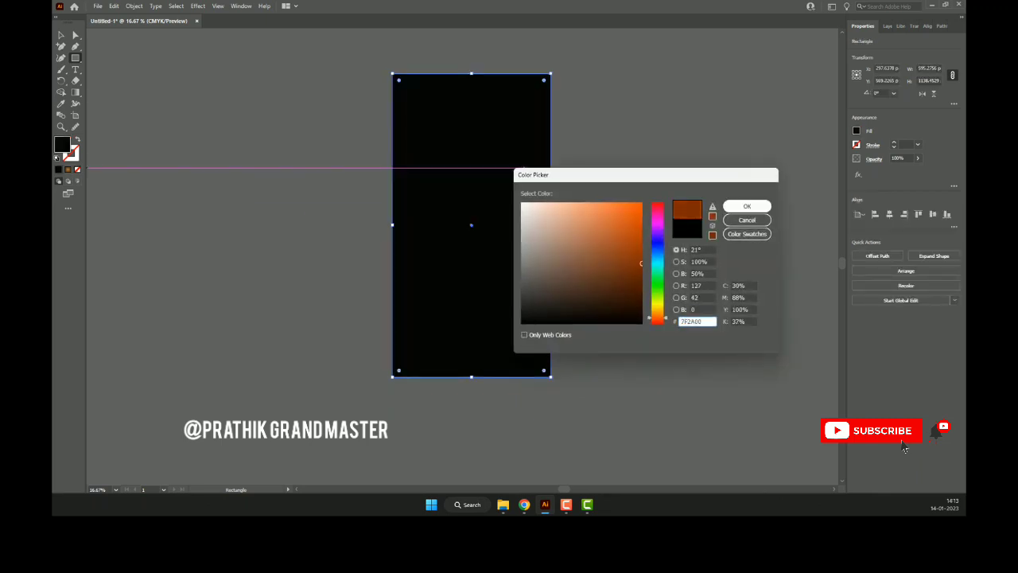
pyautogui.write('5A7F00')
pyautogui.write('487F00')
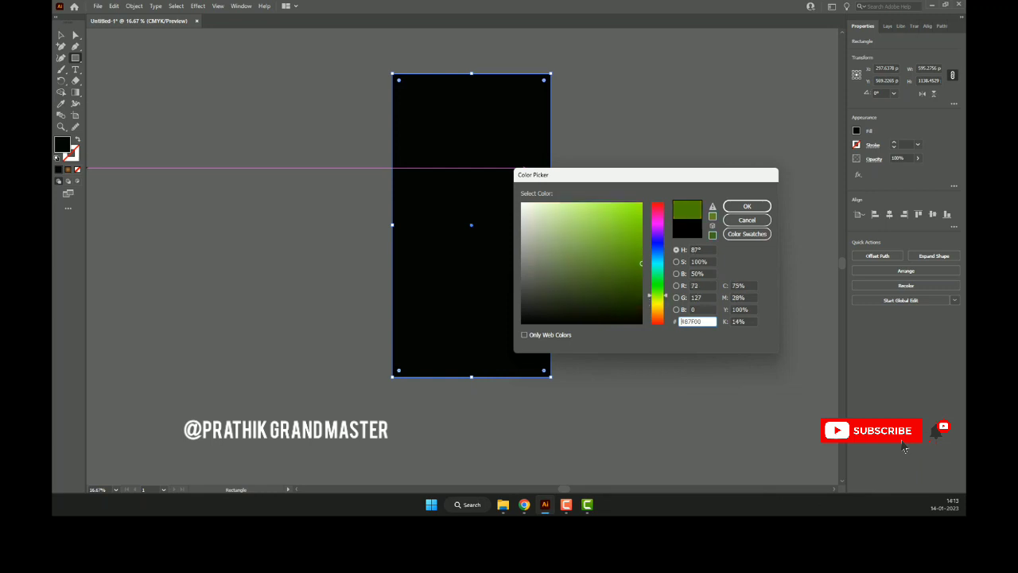
pyautogui.write('797F00')
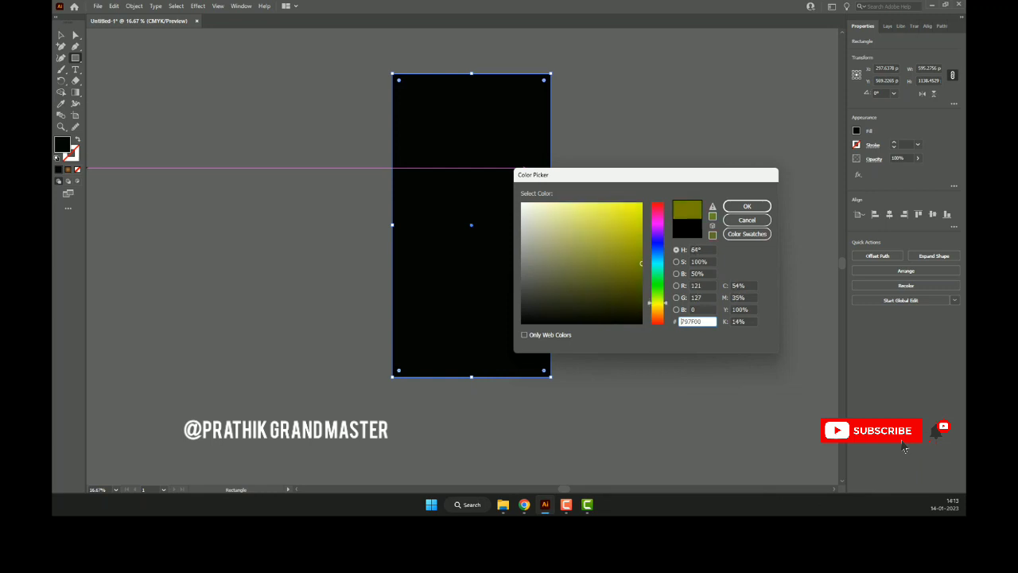
pyautogui.write('7F6D00')
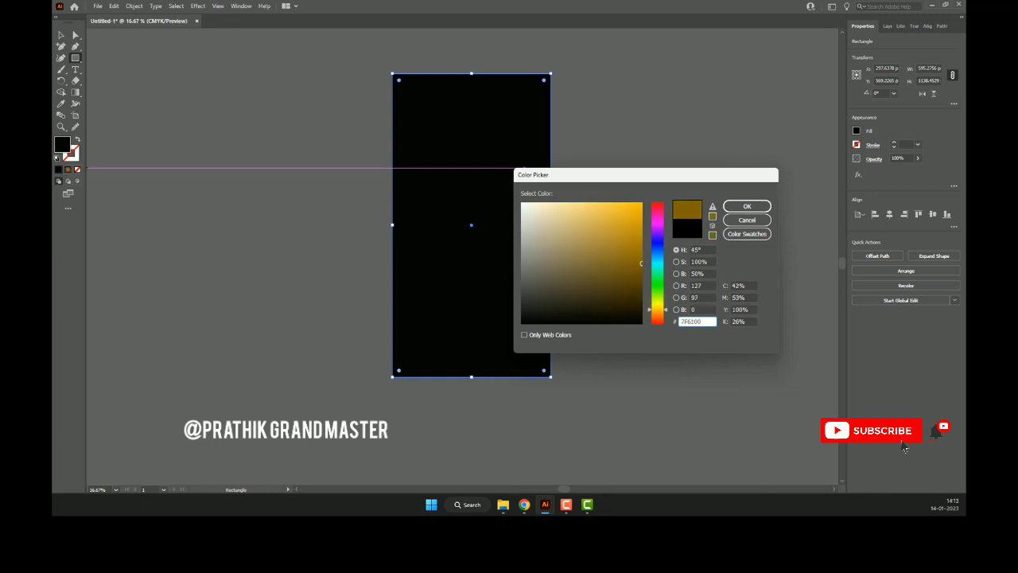
pyautogui.write('C46B00')
pyautogui.press('Return')
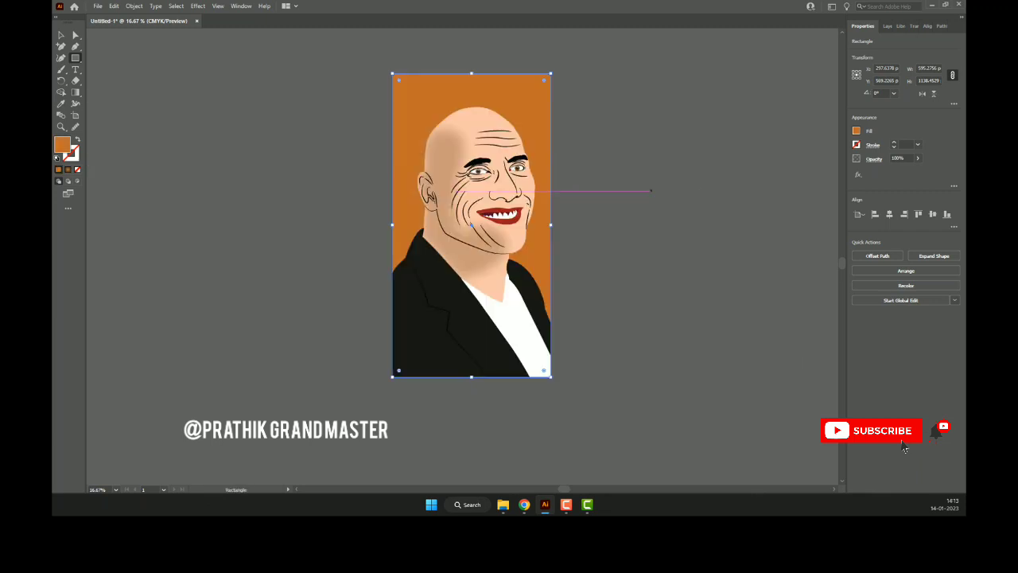
# - Change the background rectangle's fill to a darker rust brown and zoom in on the portrait
pyautogui.press('v')
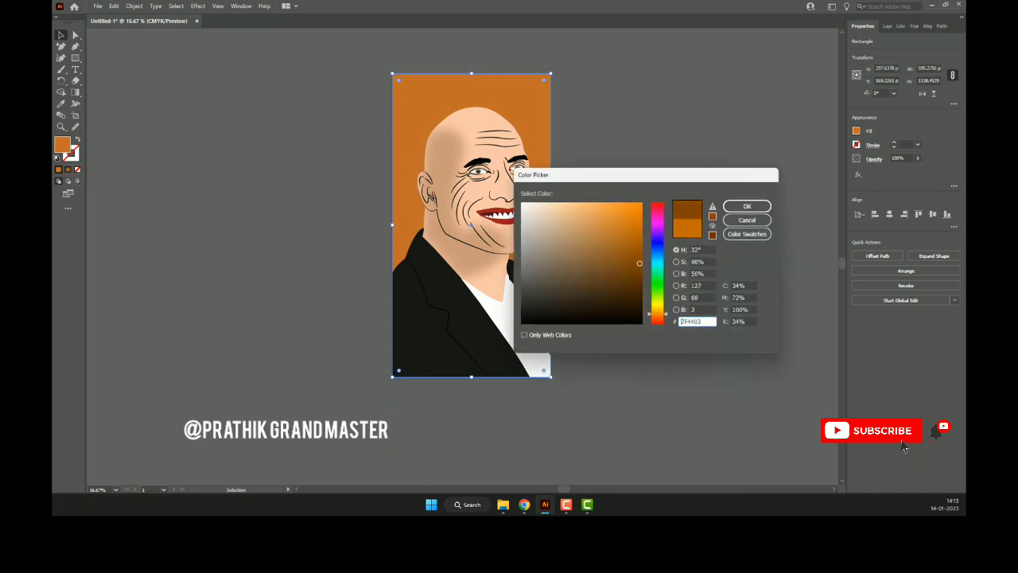
pyautogui.press('Return')
pyautogui.scroll(-1, 471, 231)
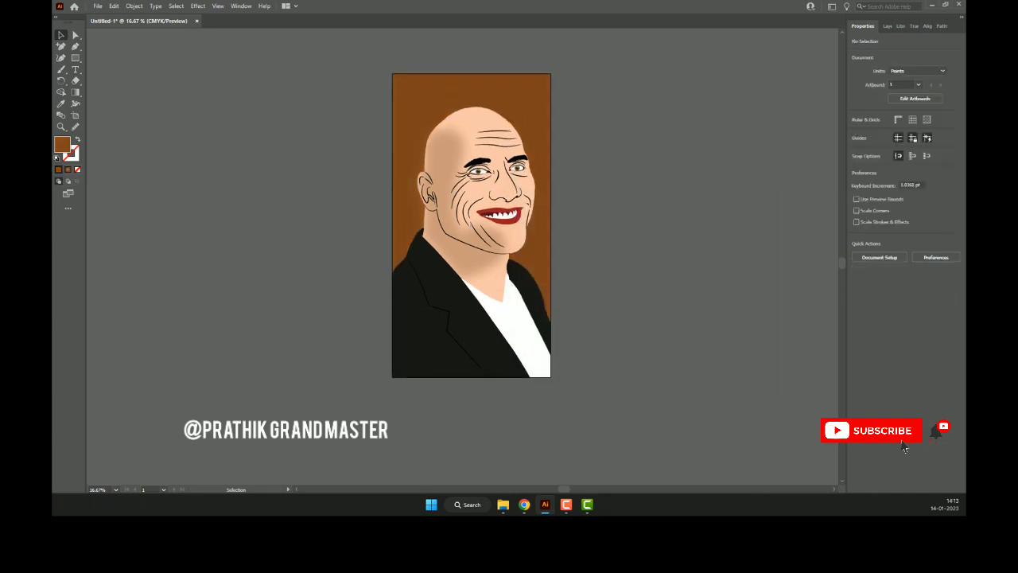
pyautogui.hotkey('ctrl', '+')
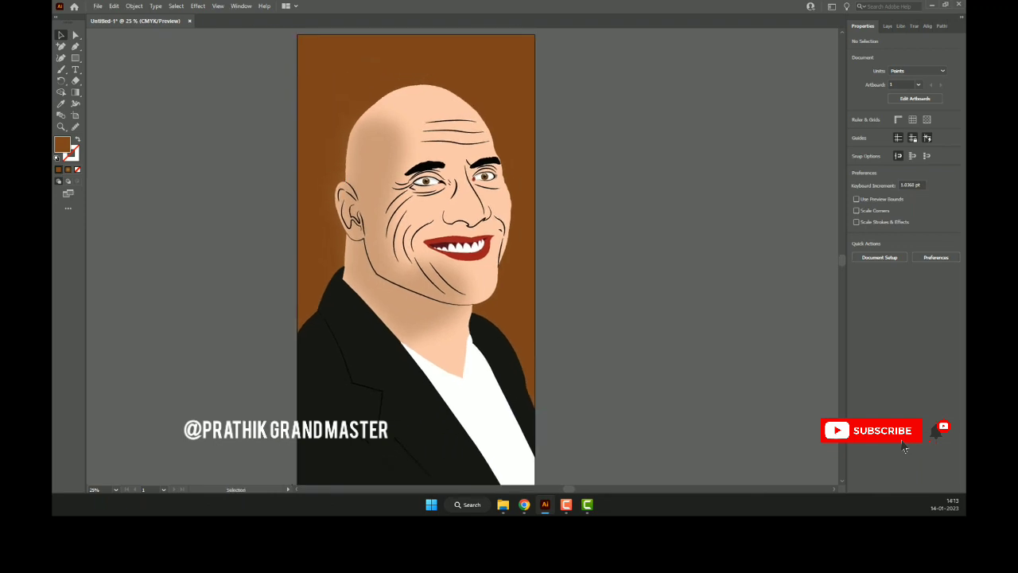
pyautogui.press('F10')
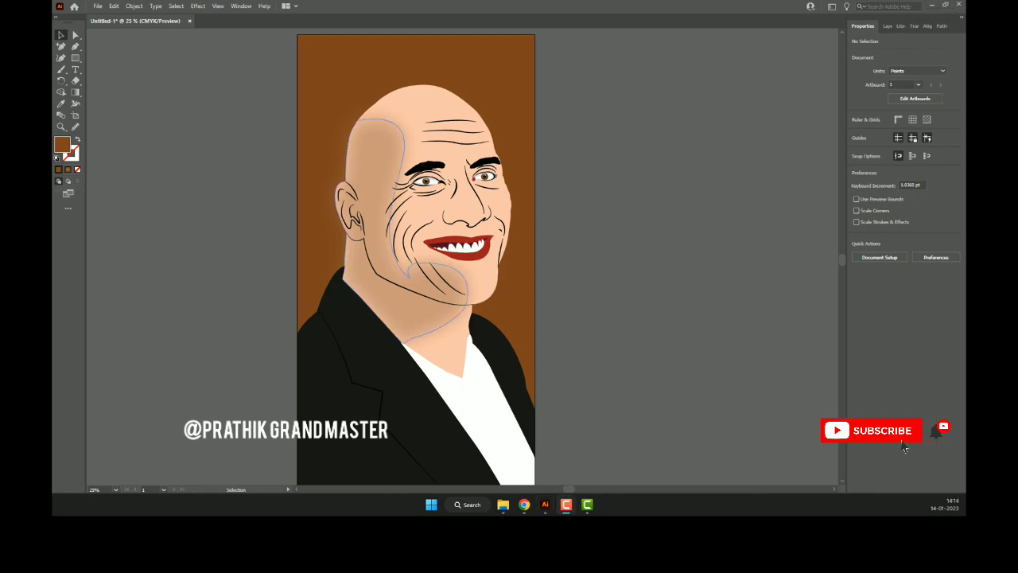